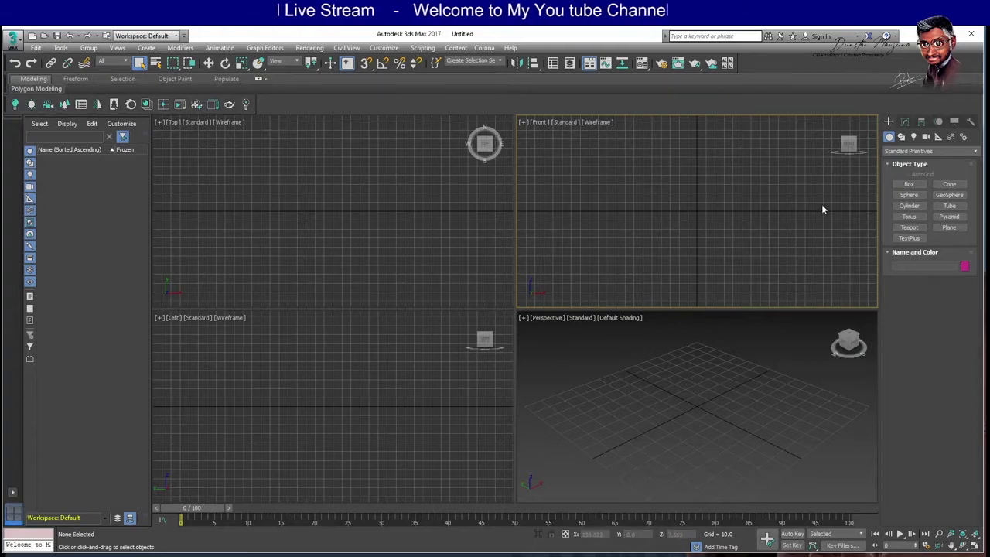
# Activate the Line spline tool and maximize the Front view, panning and zooming out to frame it.
pyautogui.click(901, 137)
pyautogui.click(907, 194)
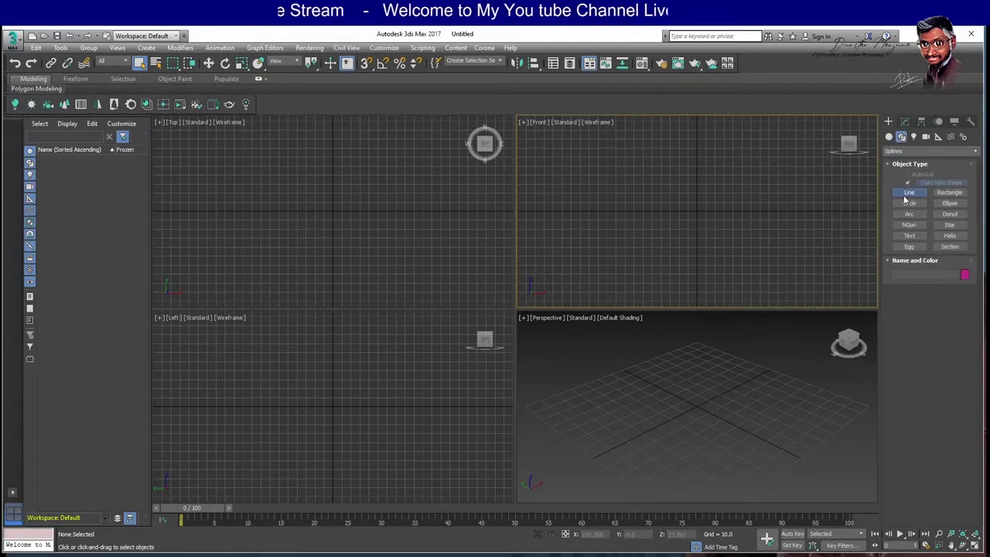
pyautogui.click(974, 545)
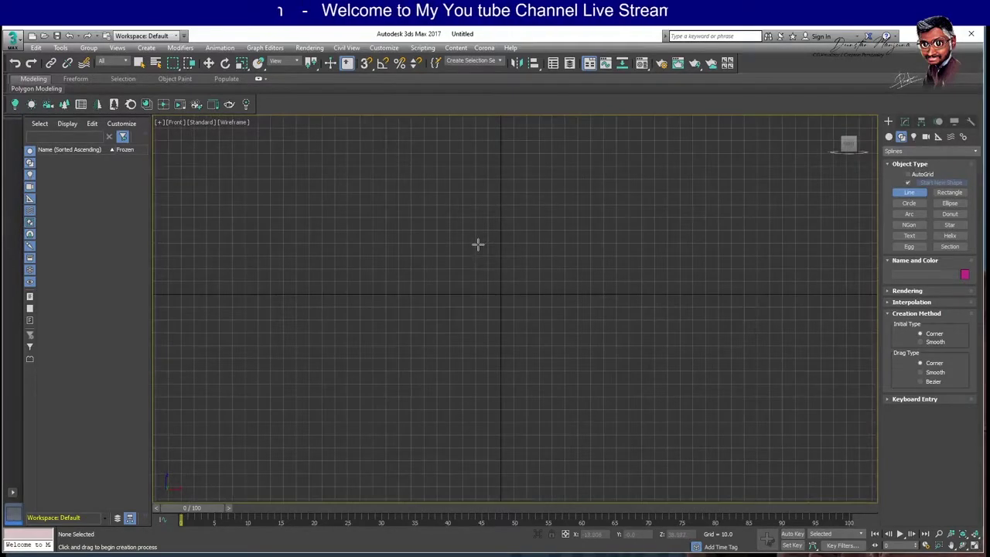
pyautogui.moveTo(482, 240); pyautogui.dragTo(464, 279, button='middle')
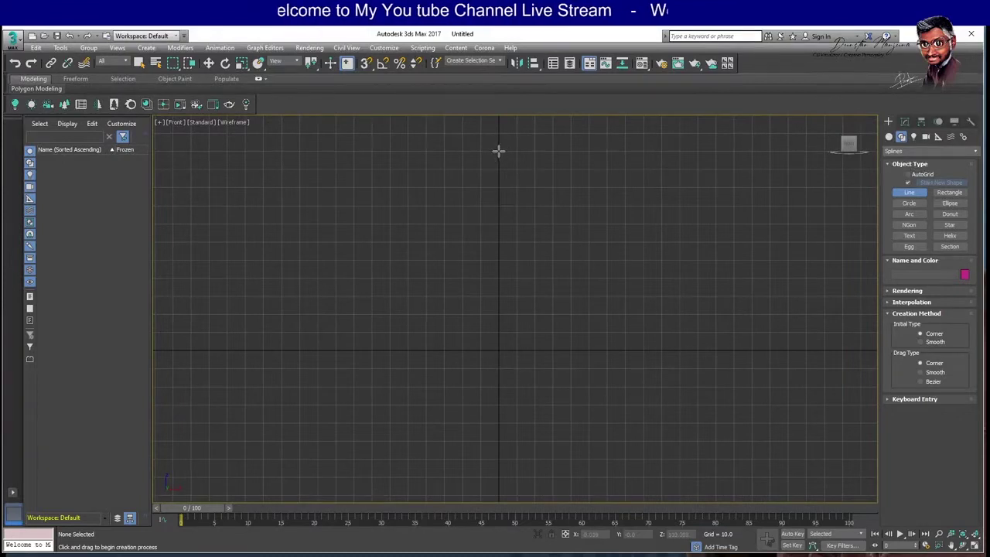
pyautogui.moveTo(497, 150); pyautogui.dragTo(491, 240, button='middle')
pyautogui.scroll(-2, 491, 240)
pyautogui.scroll(-1, 481, 237)
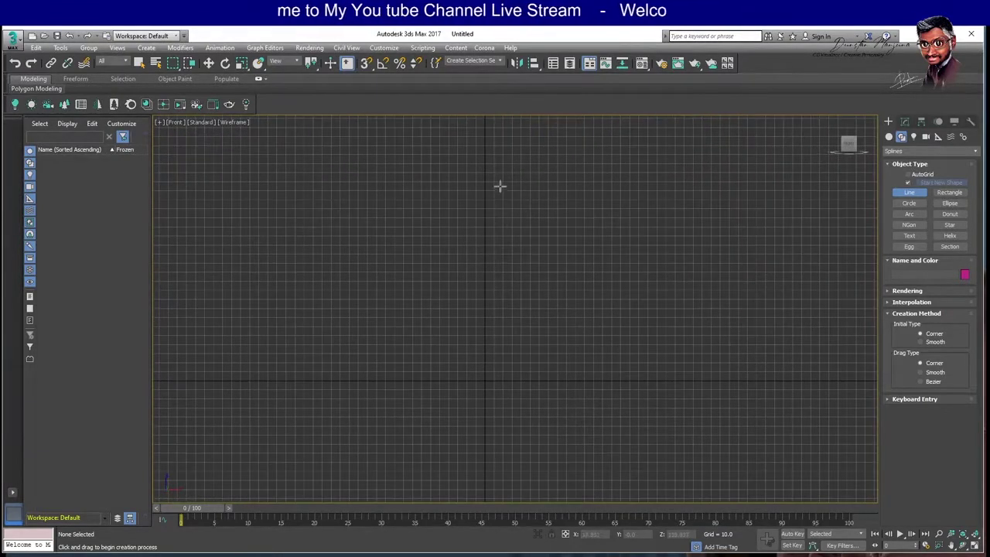
# Trace the sofa profile's upper slope and small stepped section in the Front view.
pyautogui.click(483, 172)
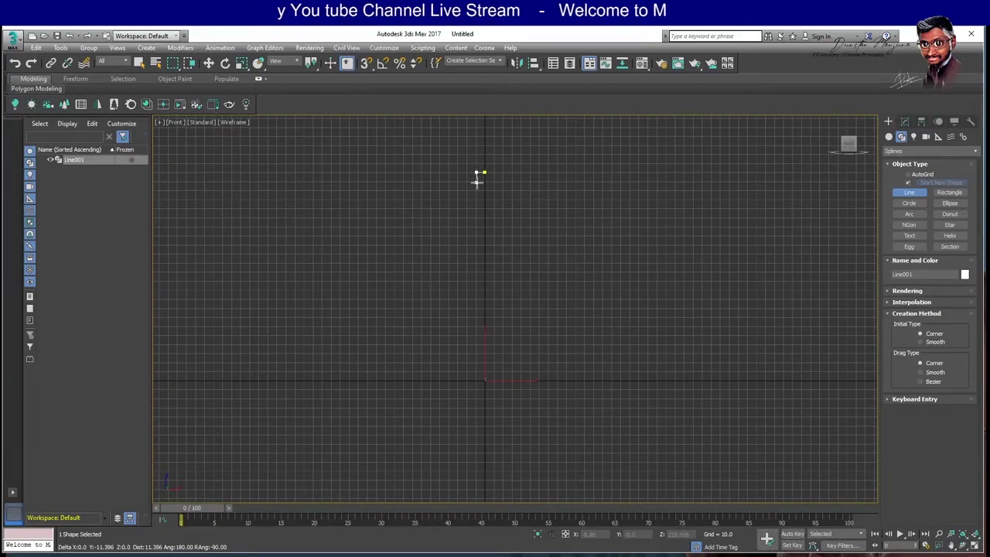
pyautogui.click(477, 191)
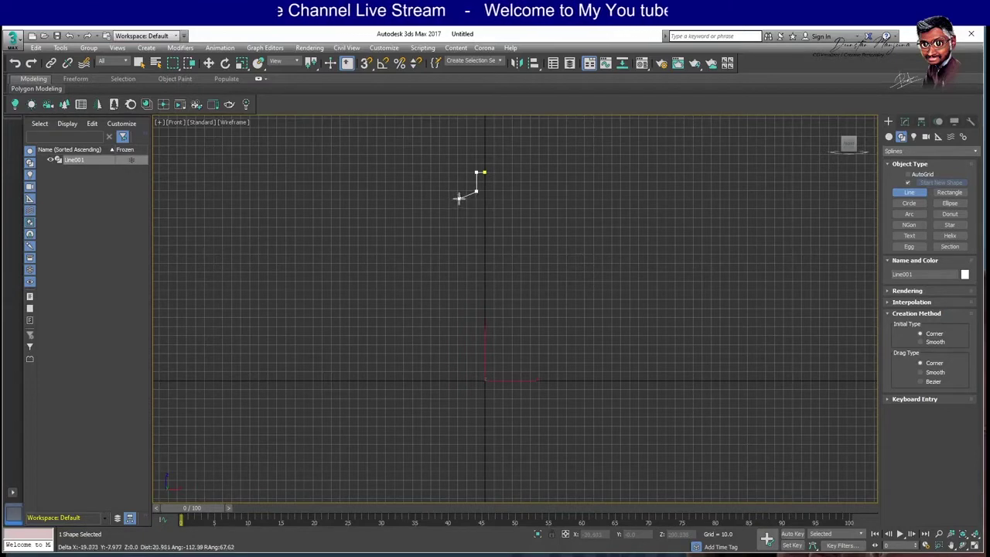
pyautogui.click(456, 209)
pyautogui.click(448, 236)
pyautogui.click(411, 265)
pyautogui.click(412, 272)
pyautogui.click(367, 290)
pyautogui.click(366, 301)
pyautogui.click(359, 301)
pyautogui.click(358, 308)
# Continue the outline down the left side and around the profile's foot.
pyautogui.click(348, 316)
pyautogui.click(330, 328)
pyautogui.click(321, 353)
pyautogui.click(322, 362)
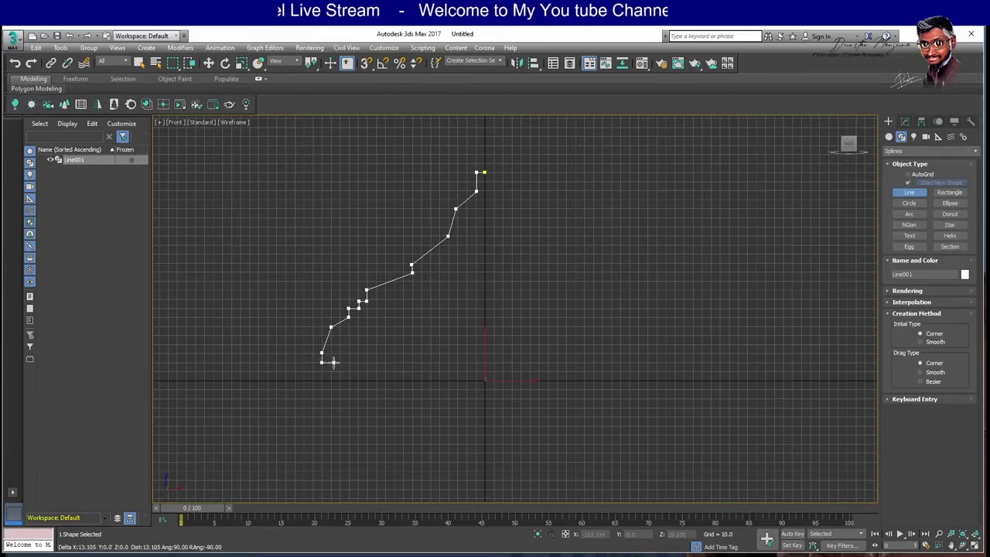
pyautogui.click(330, 362)
pyautogui.click(339, 372)
pyautogui.click(349, 380)
pyautogui.click(359, 379)
# Draw the inner edge back up the slope and close the spline at the first point.
pyautogui.click(359, 371)
pyautogui.click(337, 352)
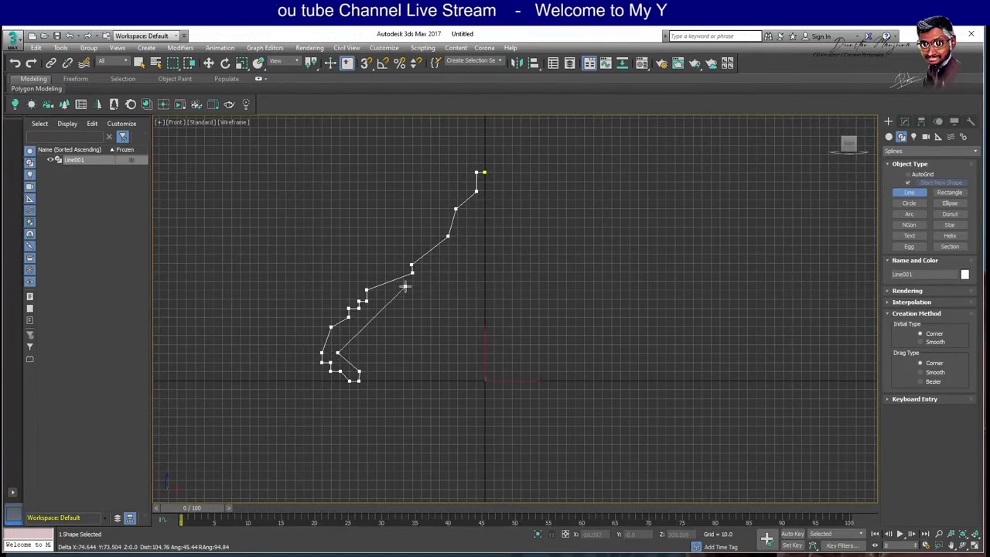
pyautogui.click(369, 316)
pyautogui.click(425, 277)
pyautogui.click(459, 242)
pyautogui.click(468, 215)
pyautogui.click(484, 214)
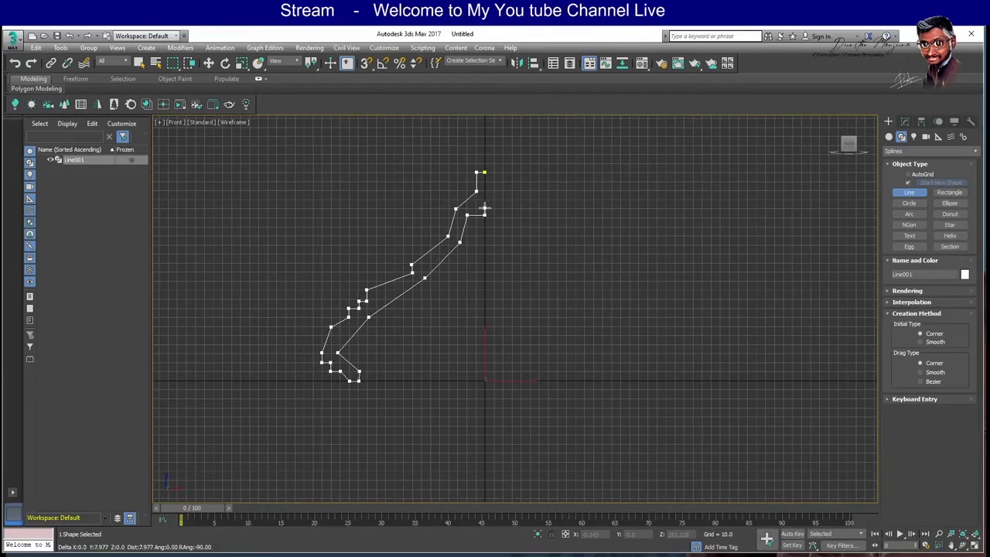
pyautogui.click(485, 172)
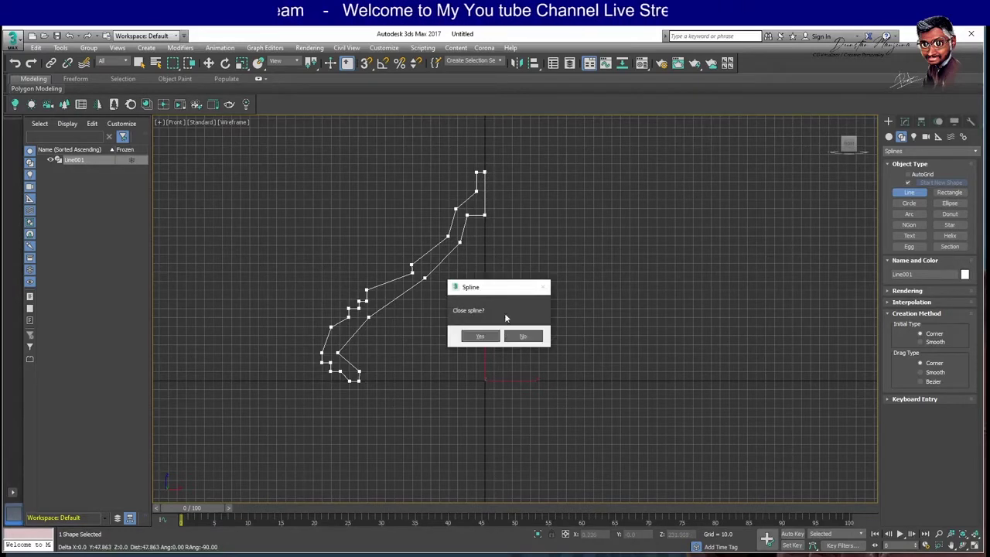
pyautogui.click(481, 337)
# Confirm closing Line001 and reframe the profile in the Front view.
pyautogui.click(906, 122)
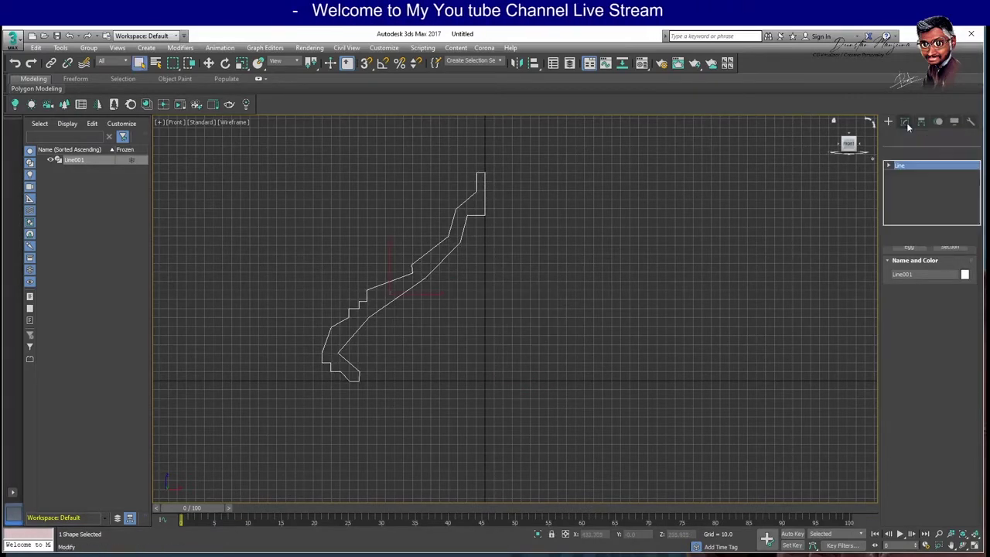
pyautogui.moveTo(515, 281)
pyautogui.mouseDown(button='middle')
pyautogui.moveTo(515, 250)
pyautogui.moveTo(640, 256)
pyautogui.mouseUp(button='middle')
pyautogui.scroll(2, 640, 256)
pyautogui.scroll(-2, 640, 258)
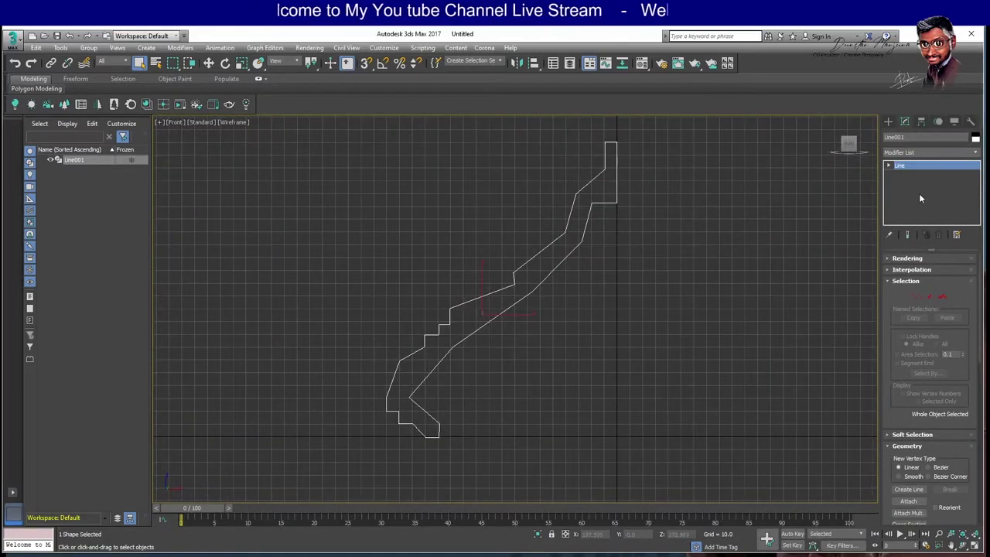
# In Vertex mode, make a vertex on the inner slope Smooth.
pyautogui.click(916, 298)
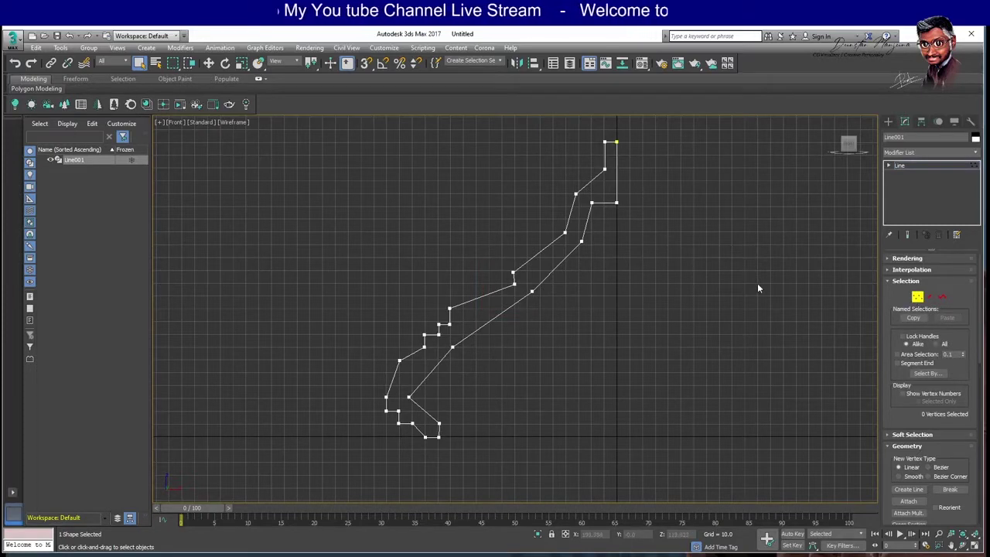
pyautogui.click(531, 291)
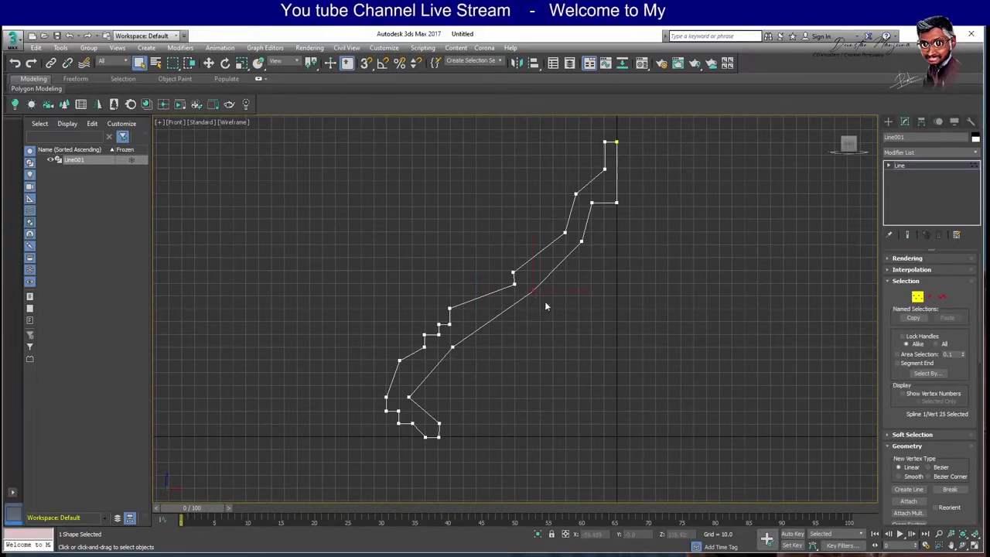
pyautogui.rightClick(534, 292)
pyautogui.click(516, 240)
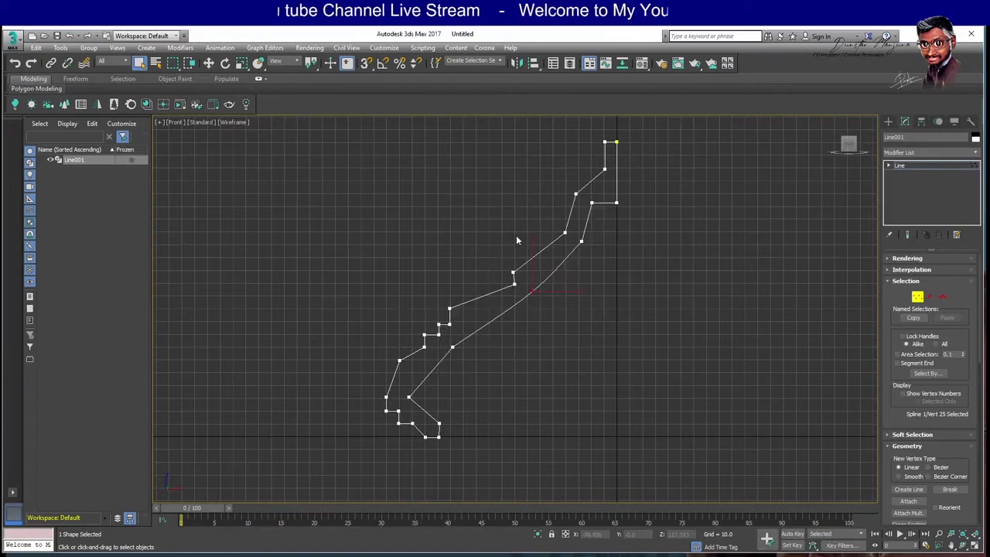
pyautogui.rightClick(532, 304)
pyautogui.click(539, 298)
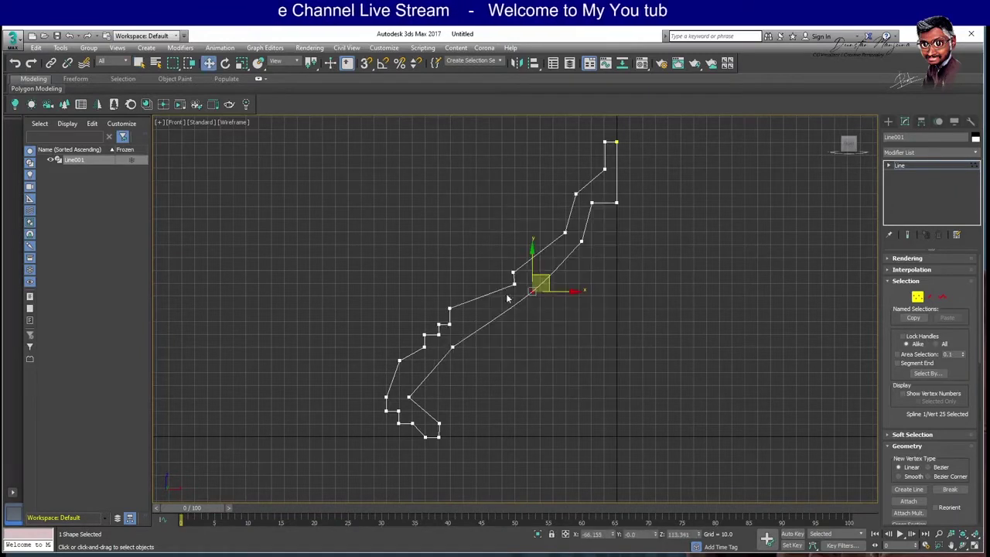
pyautogui.click(485, 304)
# Make the vertex just below the top of the slope Smooth.
pyautogui.click(512, 272)
pyautogui.rightClick(558, 230)
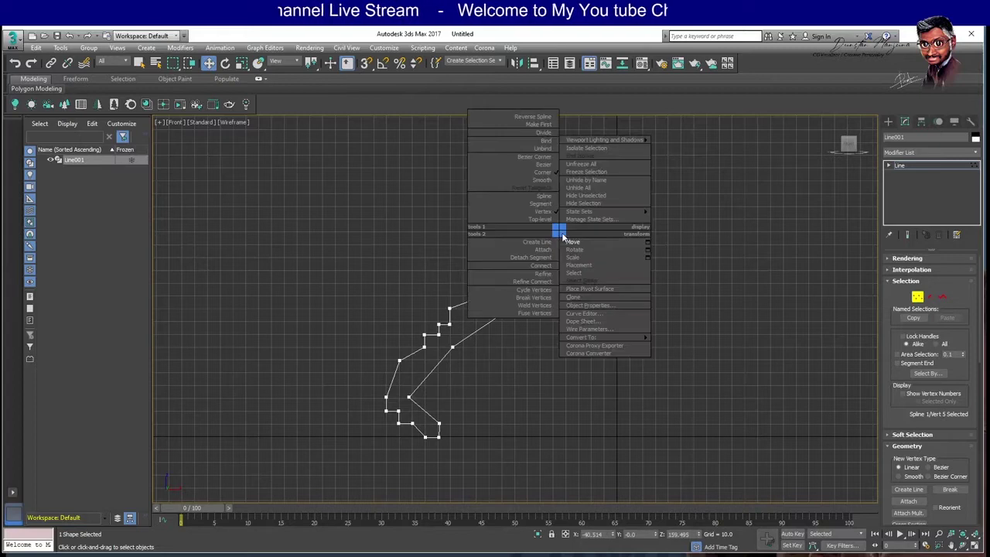
pyautogui.click(552, 200)
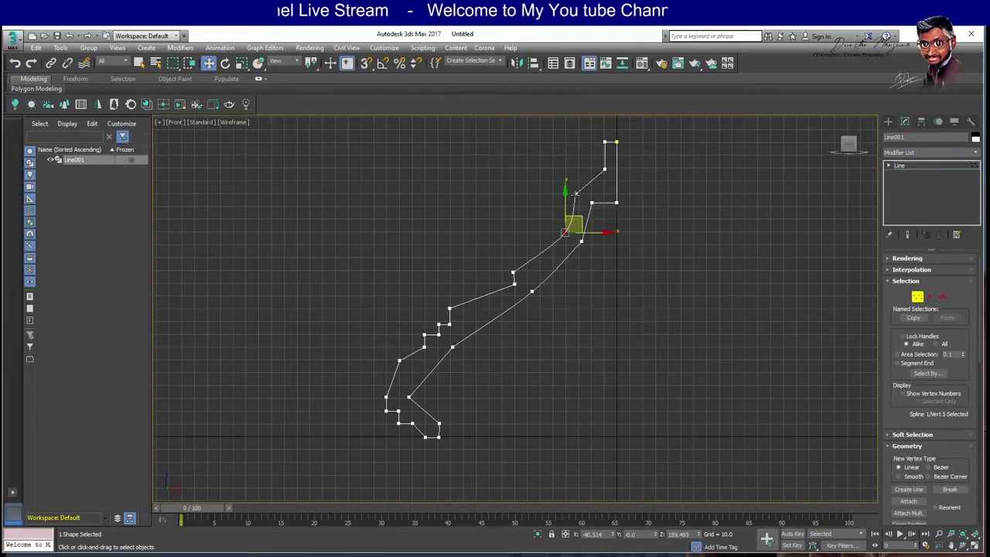
pyautogui.click(577, 193)
pyautogui.rightClick(576, 193)
pyautogui.click(553, 147)
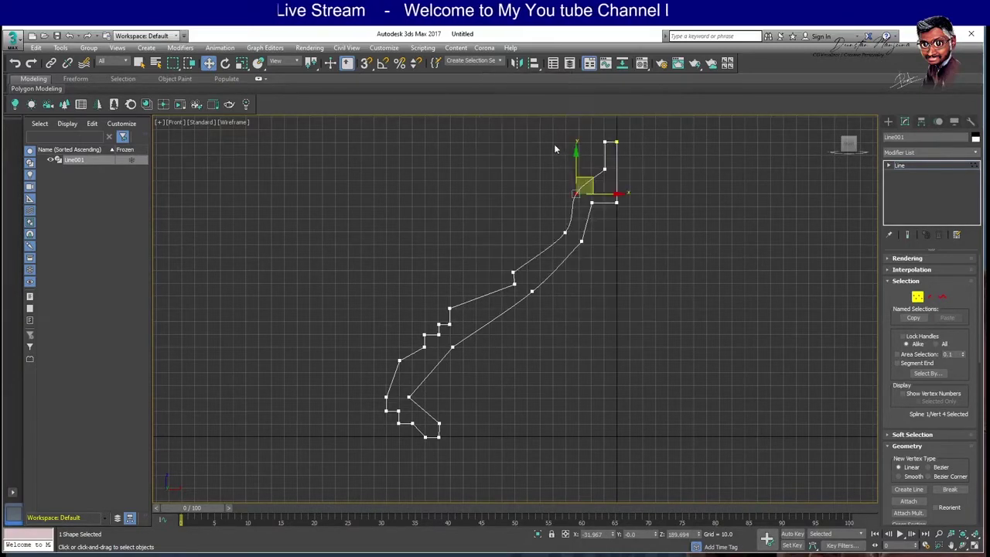
pyautogui.click(522, 188)
# Make a vertex on the lower-left side of the profile Smooth.
pyautogui.click(398, 362)
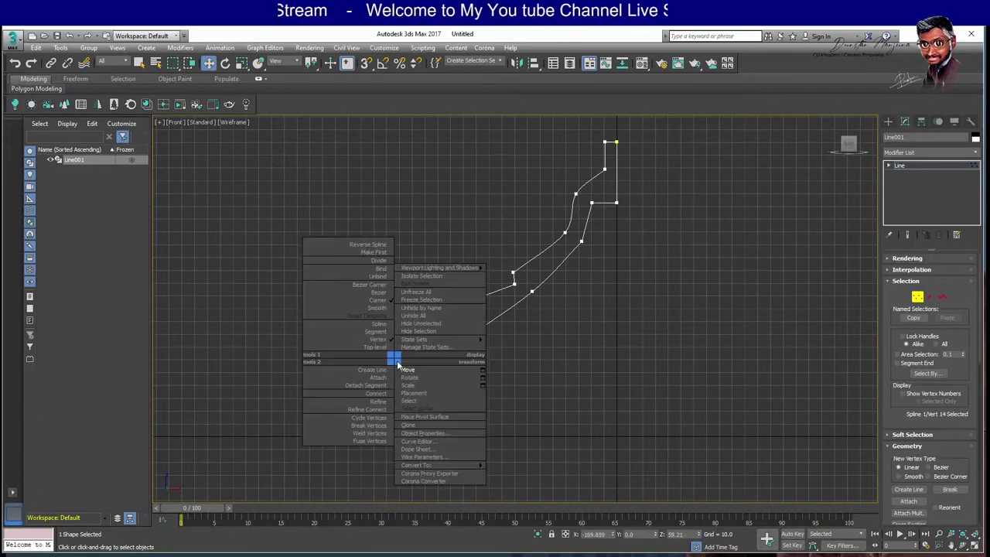
pyautogui.rightClick(396, 360)
pyautogui.click(373, 310)
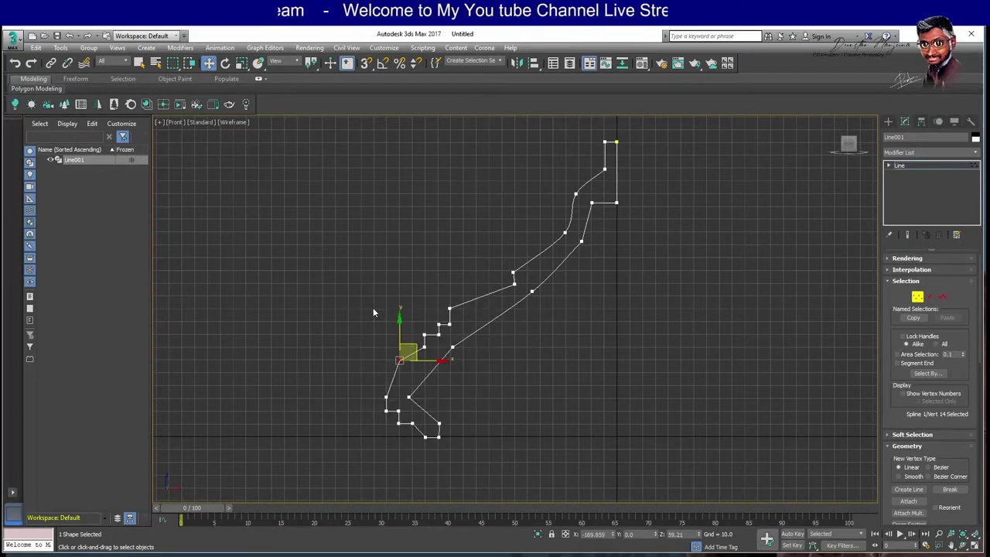
pyautogui.click(400, 360)
pyautogui.rightClick(400, 359)
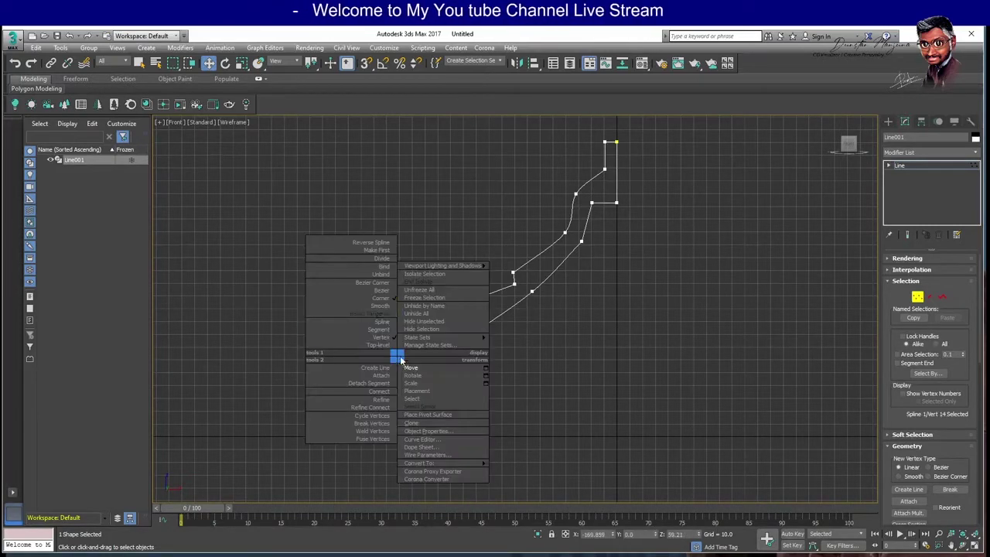
pyautogui.click(369, 306)
pyautogui.click(349, 331)
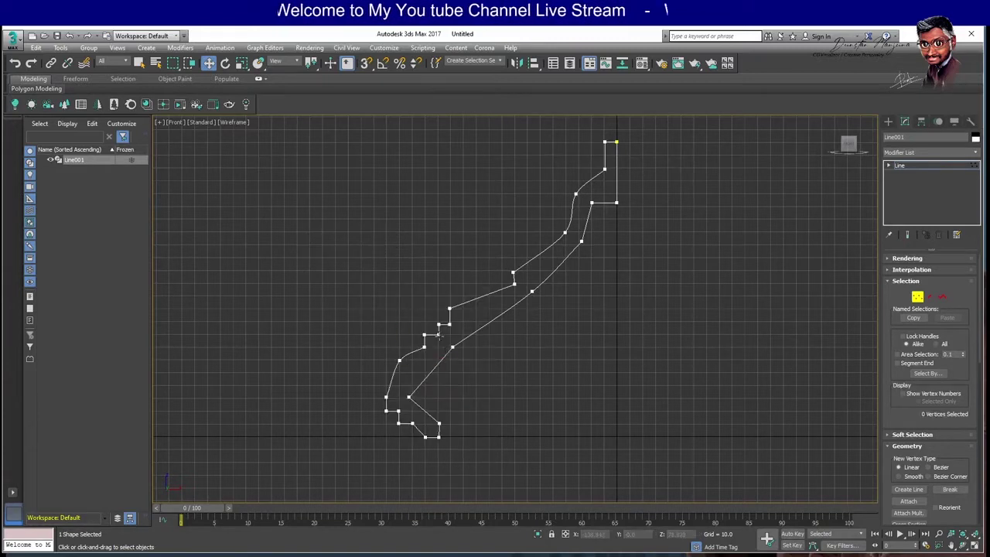
# Convert a stepped-section vertex to Bezier and drag its handle to curve the upper step.
pyautogui.scroll(3, 438, 334)
pyautogui.click(462, 281)
pyautogui.rightClick(458, 280)
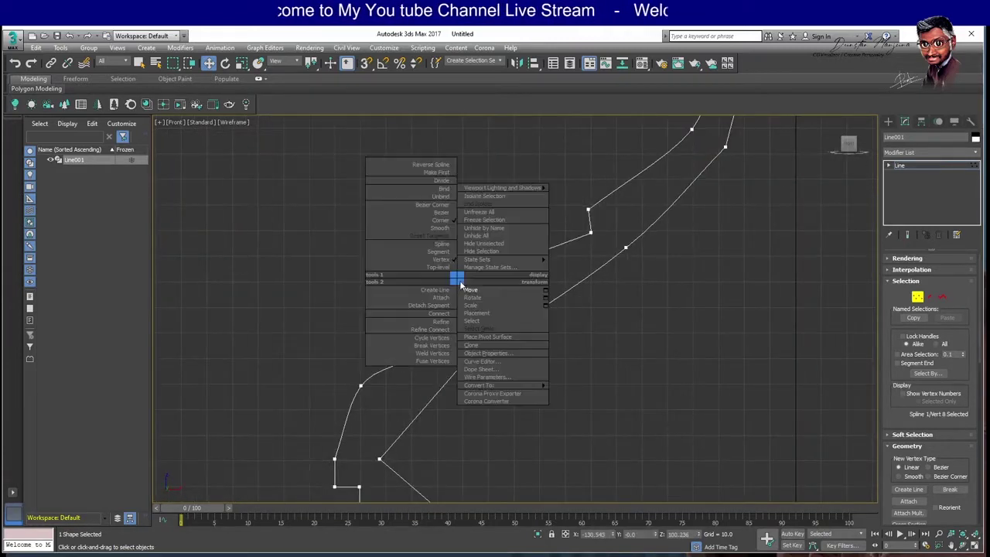
pyautogui.click(445, 220)
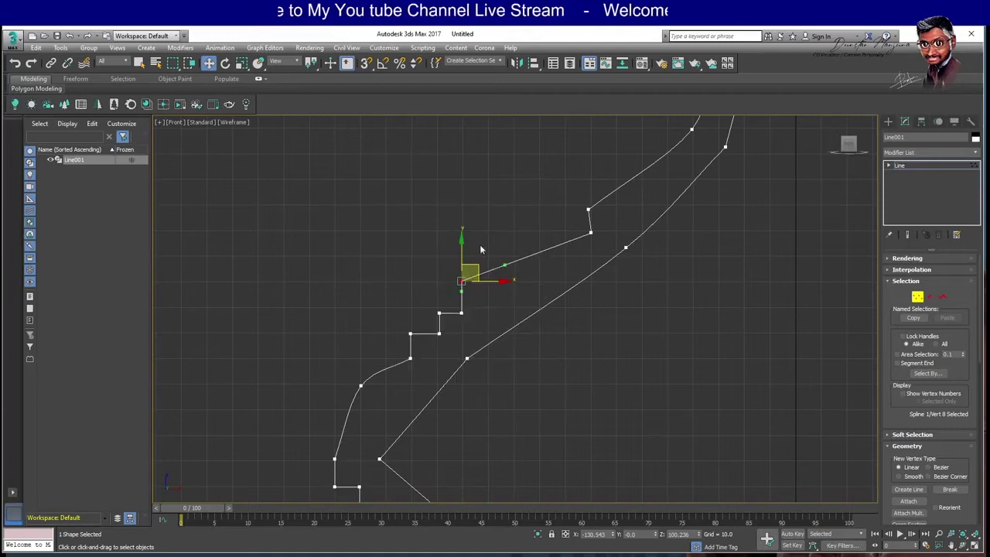
pyautogui.moveTo(506, 265)
pyautogui.mouseDown()
pyautogui.moveTo(496, 224)
pyautogui.moveTo(481, 230)
pyautogui.mouseUp()
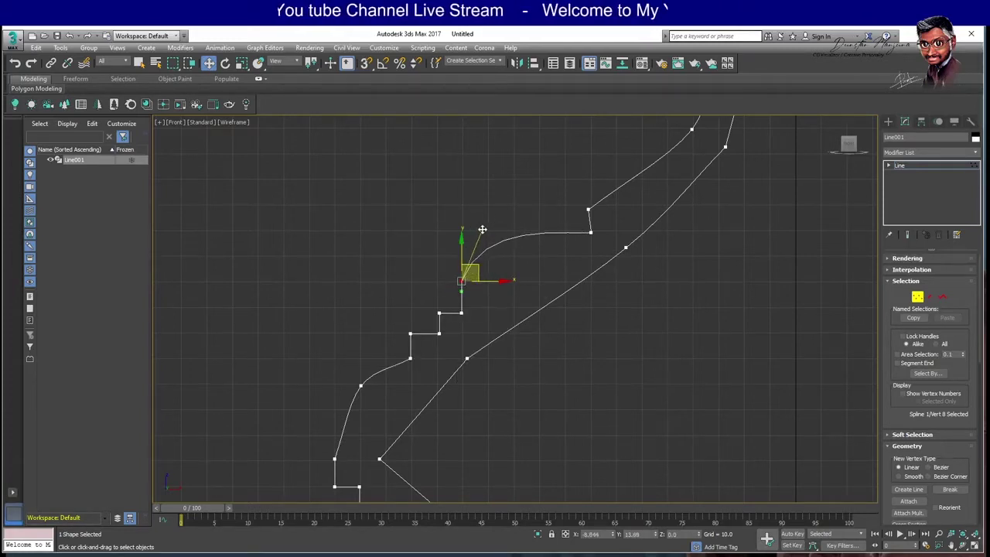
pyautogui.click(517, 276)
# Frame the lower profile and make a vertex along the foot Smooth.
pyautogui.scroll(-3, 517, 272)
pyautogui.moveTo(517, 272)
pyautogui.mouseDown(button='middle')
pyautogui.moveTo(507, 260)
pyautogui.moveTo(555, 245)
pyautogui.mouseUp(button='middle')
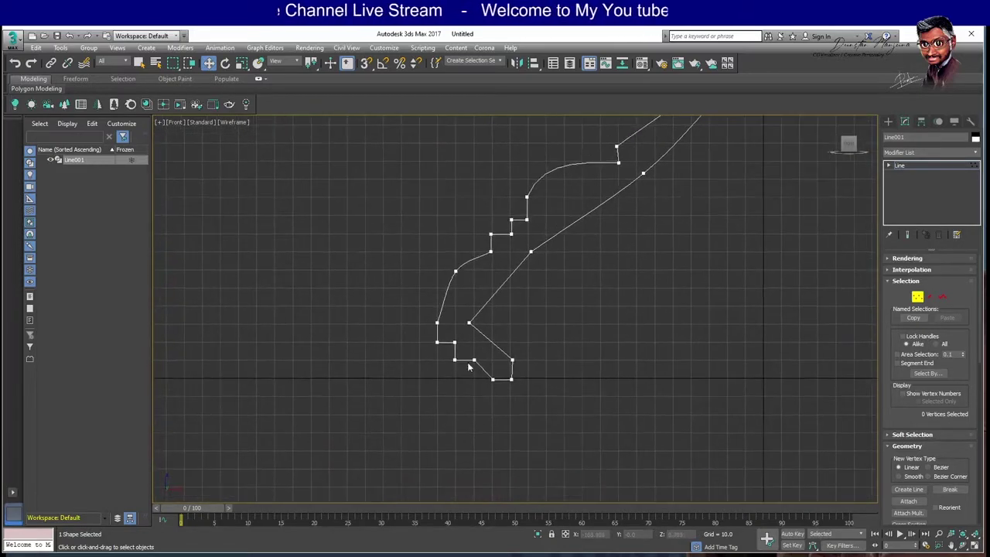
pyautogui.moveTo(467, 366); pyautogui.dragTo(496, 354, button='middle')
pyautogui.click(471, 320)
pyautogui.rightClick(470, 322)
pyautogui.click(475, 330)
pyautogui.click(471, 340)
pyautogui.rightClick(470, 340)
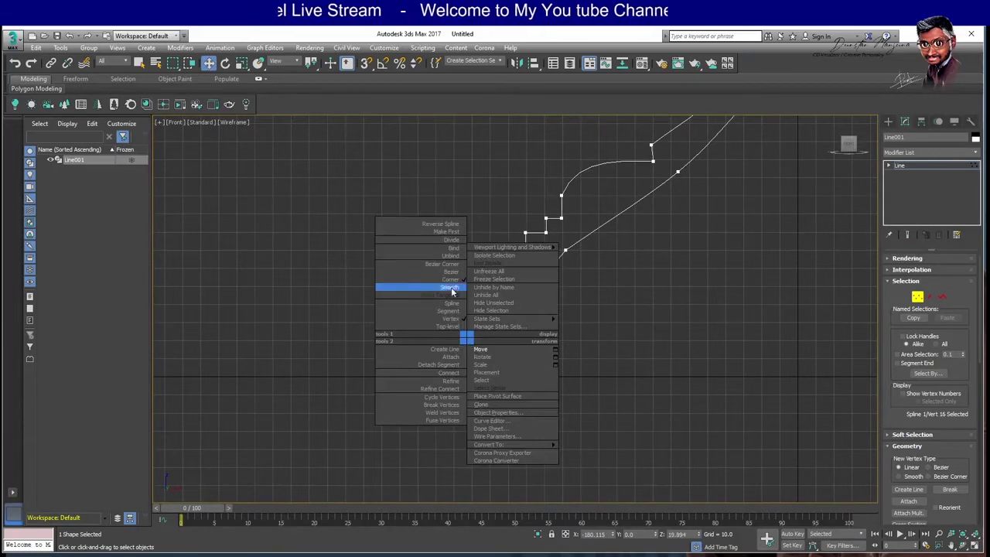
pyautogui.click(408, 287)
# Turn the inner corner vertex near the foot into a curved point and bend its curve.
pyautogui.scroll(4, 454, 338)
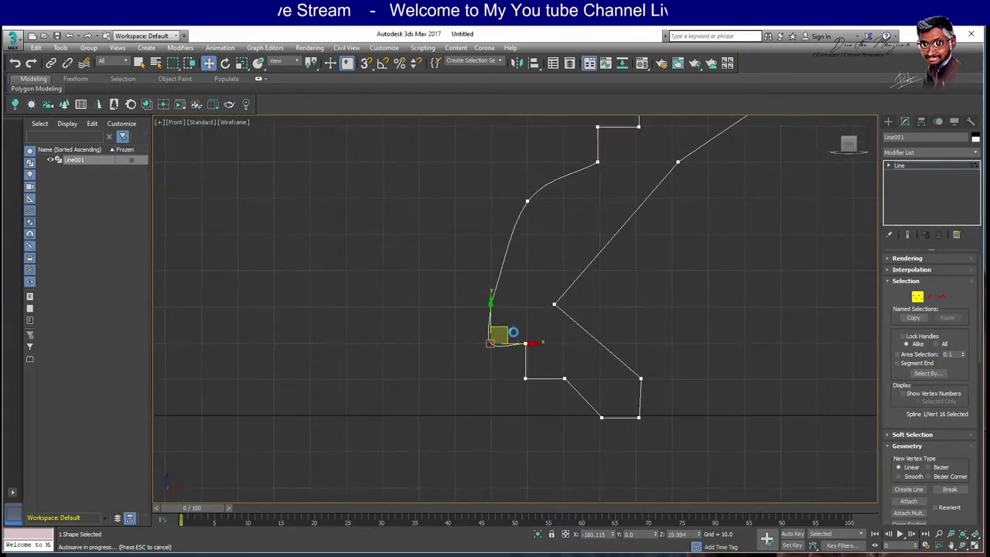
pyautogui.click(546, 322)
pyautogui.moveTo(546, 322); pyautogui.dragTo(460, 371, button='middle')
pyautogui.click(457, 366)
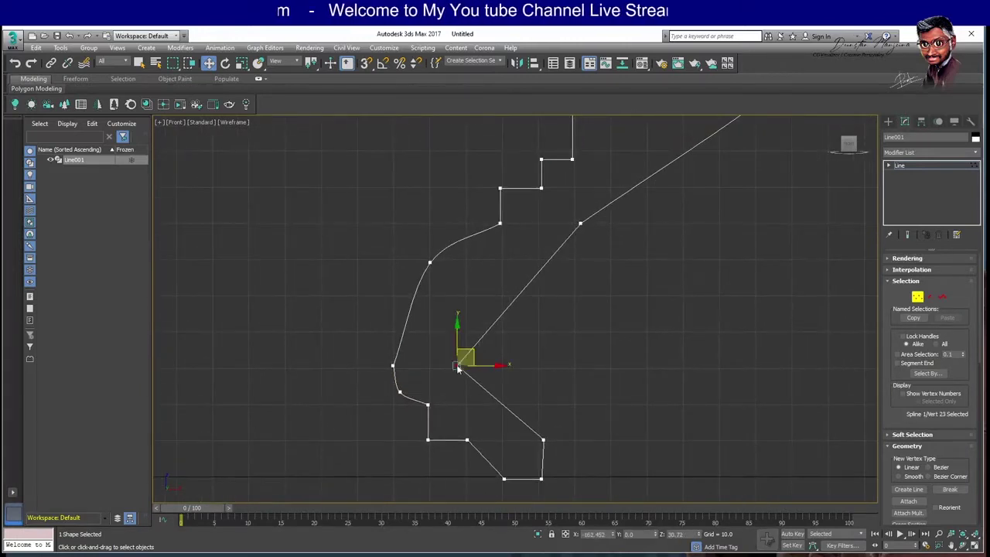
pyautogui.rightClick(456, 365)
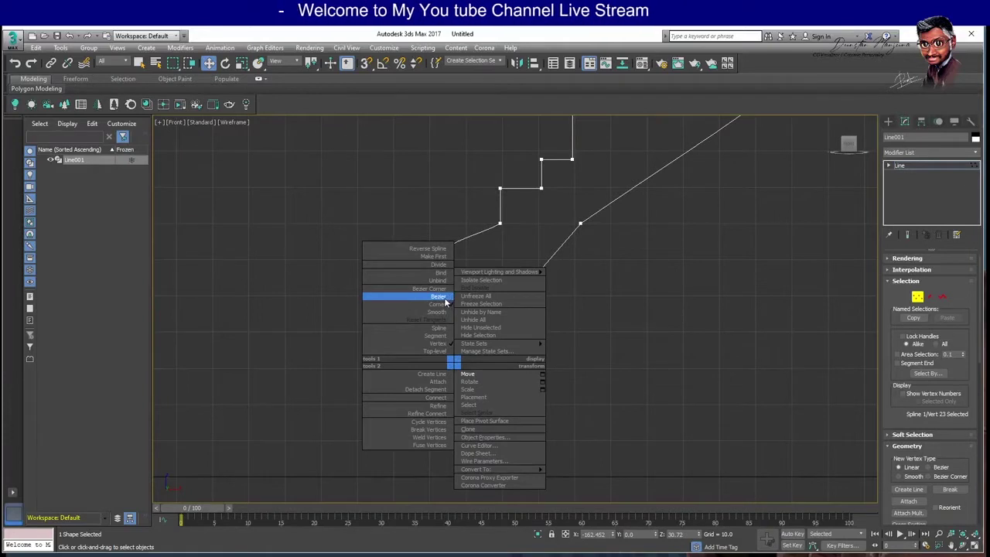
pyautogui.click(445, 313)
pyautogui.moveTo(475, 353); pyautogui.dragTo(442, 331)
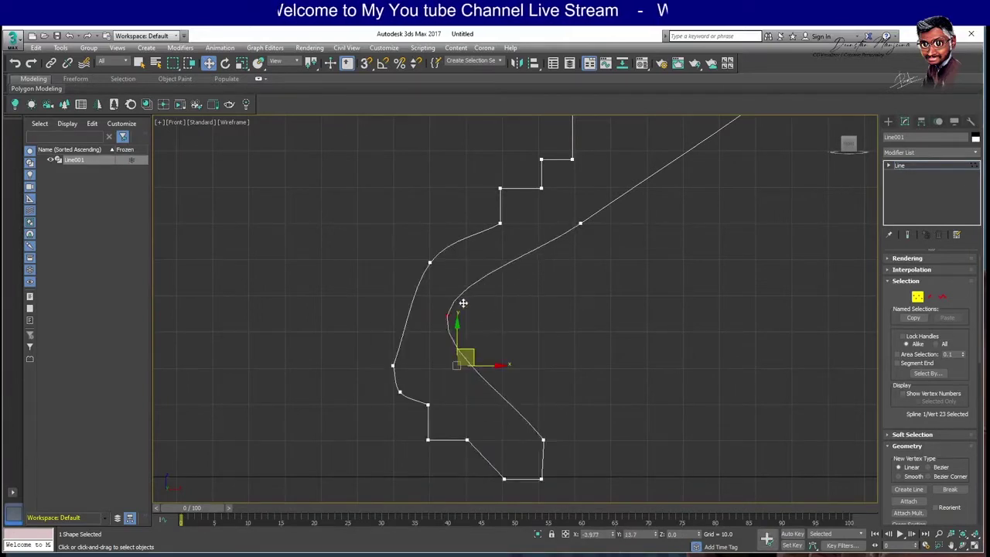
pyautogui.rightClick(442, 332)
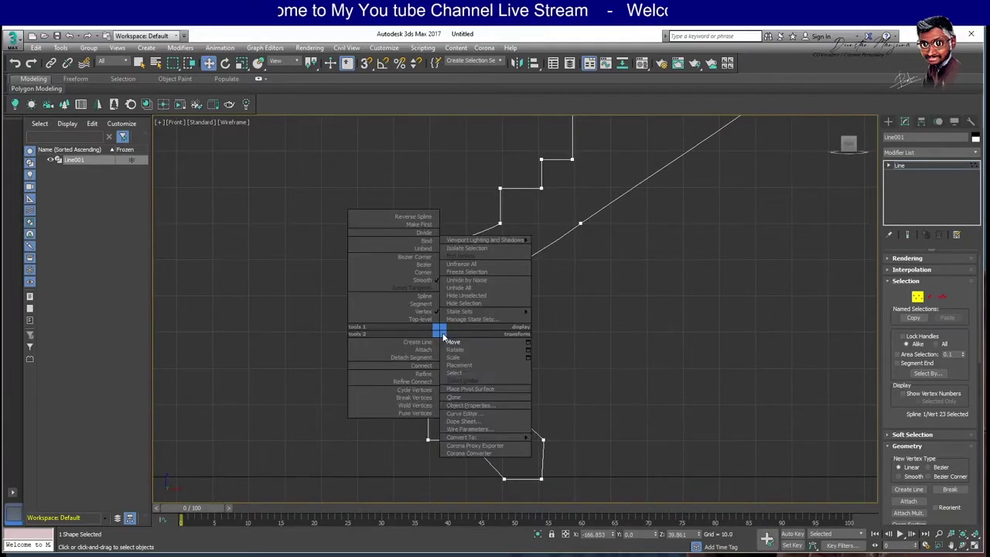
pyautogui.click(453, 341)
# Nudge the next vertex up-right to reshape the curve.
pyautogui.scroll(-4, 619, 316)
pyautogui.click(519, 342)
pyautogui.rightClick(519, 343)
pyautogui.click(495, 287)
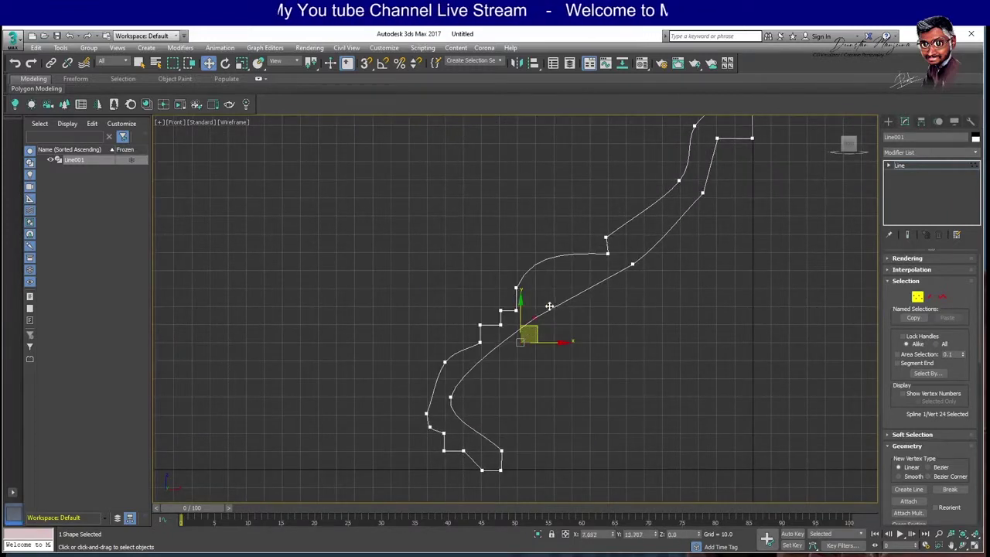
pyautogui.moveTo(534, 331); pyautogui.dragTo(542, 316)
# Smooth and retype a vertex higher up the profile, then reframe the whole shape.
pyautogui.click(646, 320)
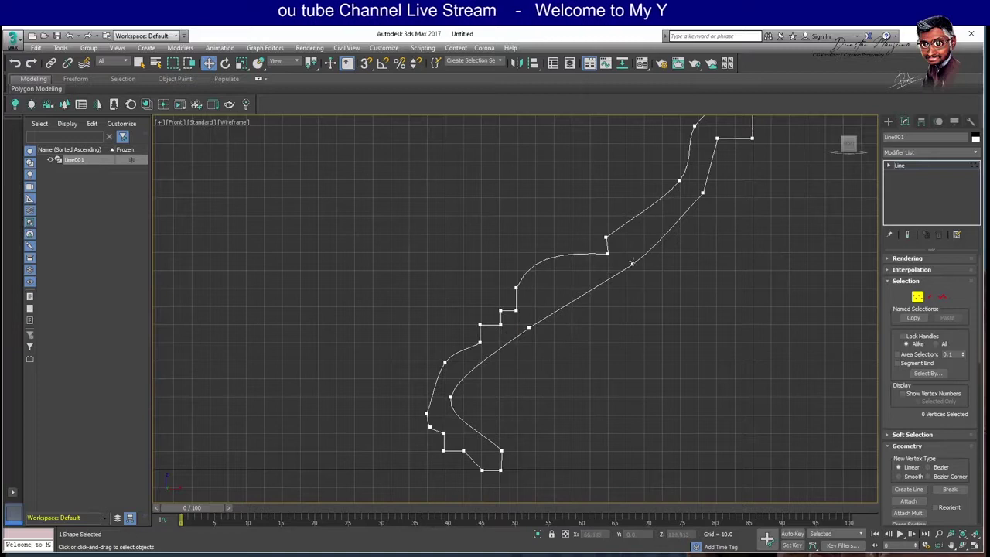
pyautogui.click(632, 264)
pyautogui.rightClick(616, 271)
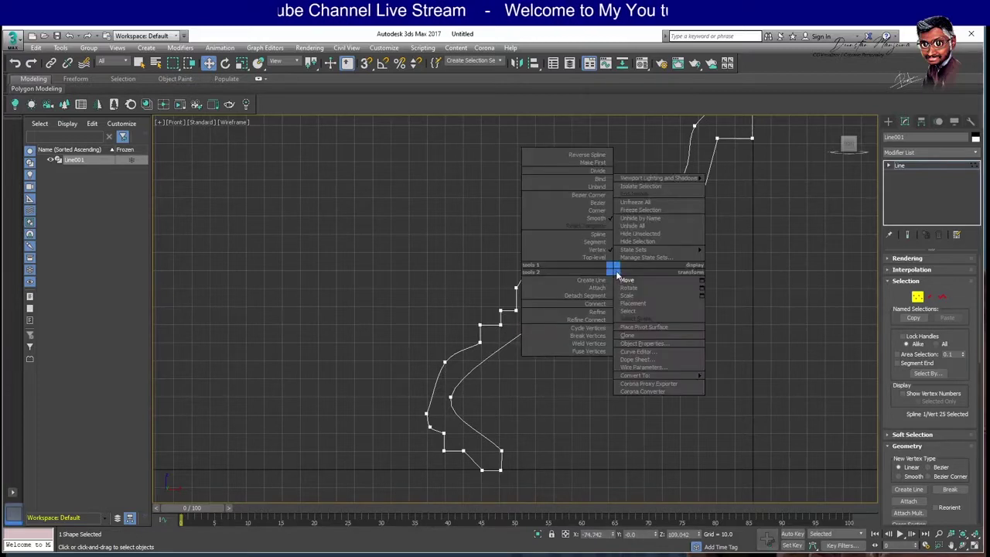
pyautogui.click(602, 224)
pyautogui.scroll(1, 641, 310)
pyautogui.scroll(1, 642, 294)
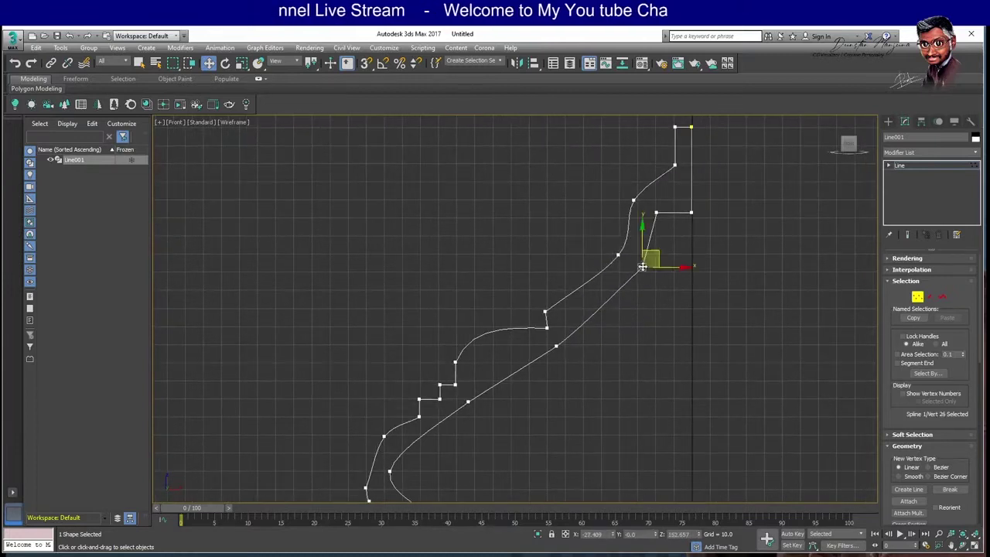
pyautogui.rightClick(642, 266)
pyautogui.click(623, 214)
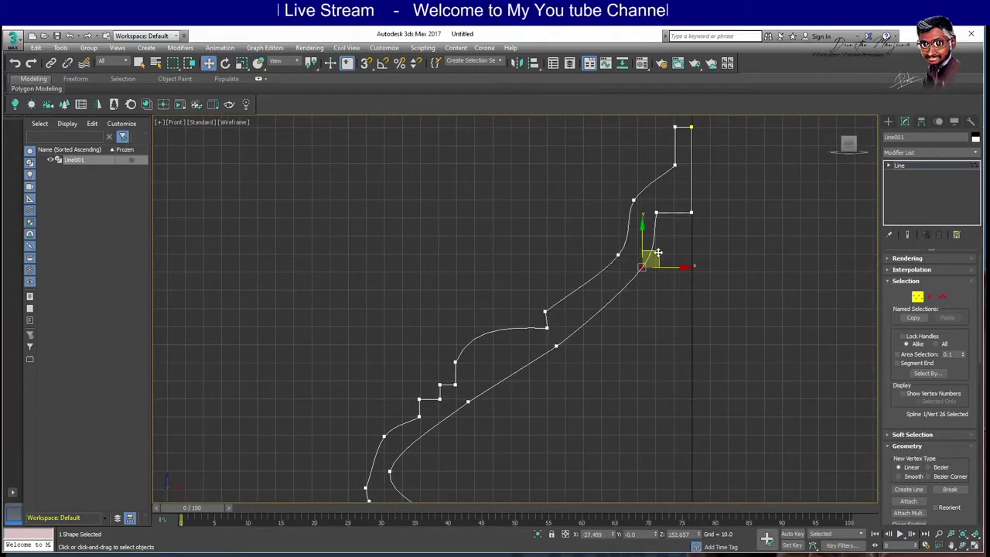
pyautogui.click(685, 236)
pyautogui.scroll(-2, 669, 251)
pyautogui.moveTo(669, 251); pyautogui.dragTo(674, 203, button='middle')
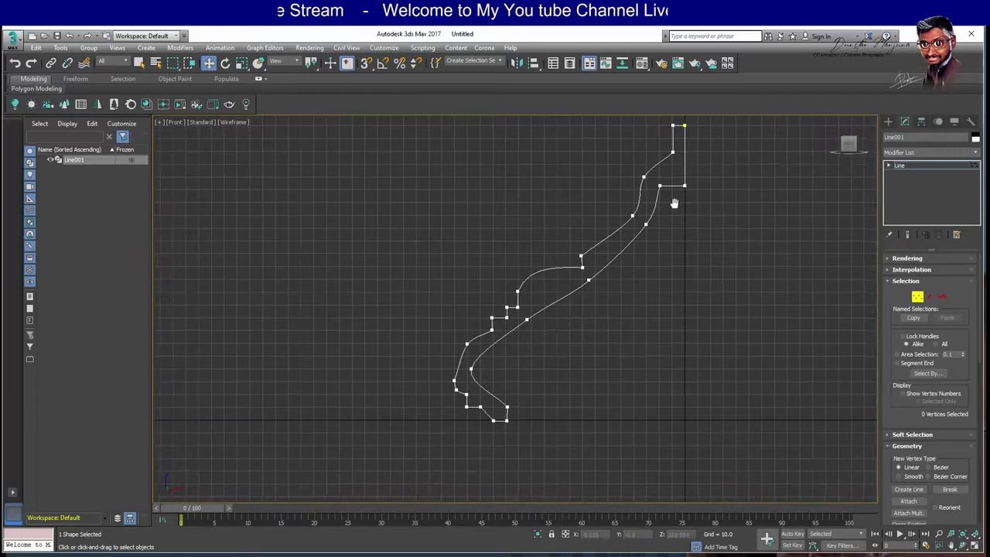
# Leave vertex mode, pan the profile left, and scroll the Modifier List toward Lathe.
pyautogui.press('1')
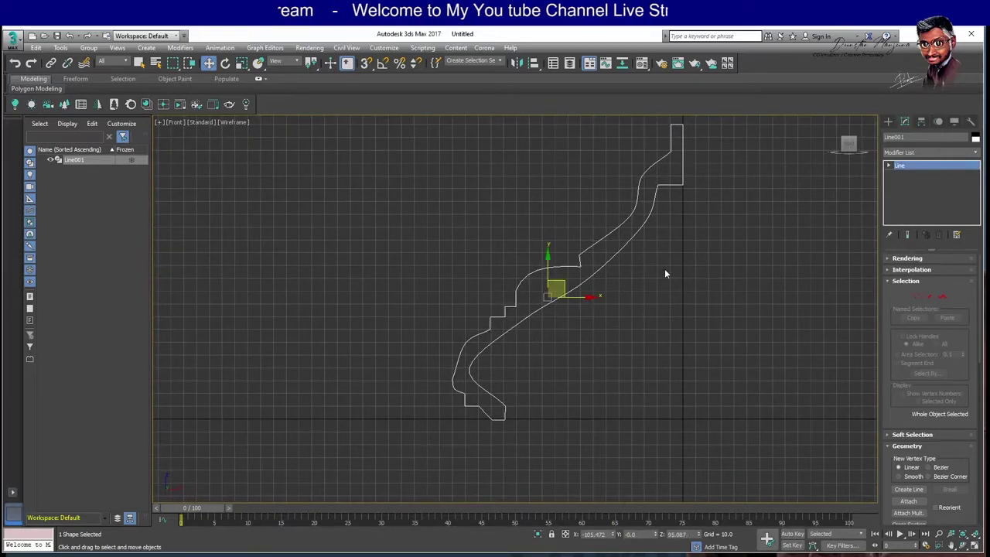
pyautogui.moveTo(664, 269); pyautogui.dragTo(482, 305, button='middle')
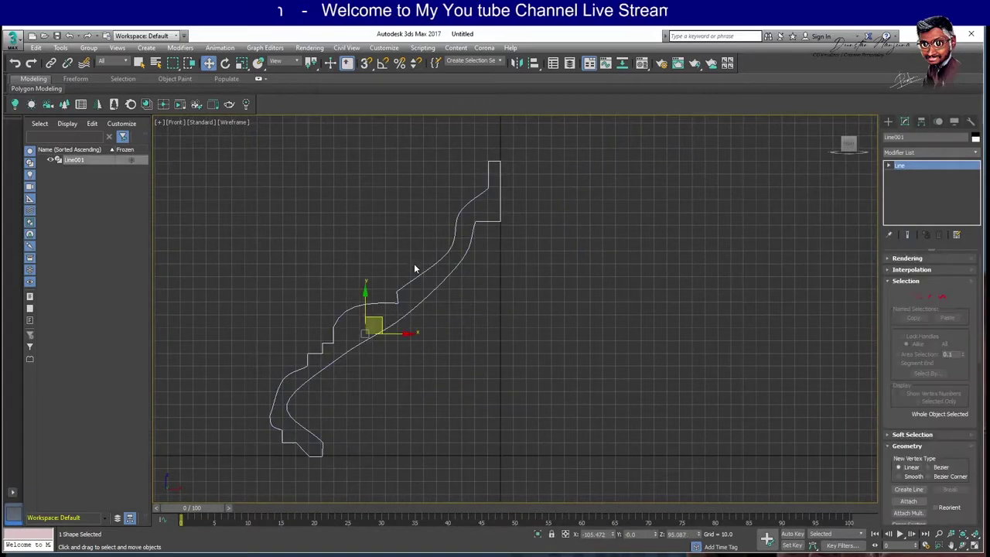
pyautogui.moveTo(848, 145)
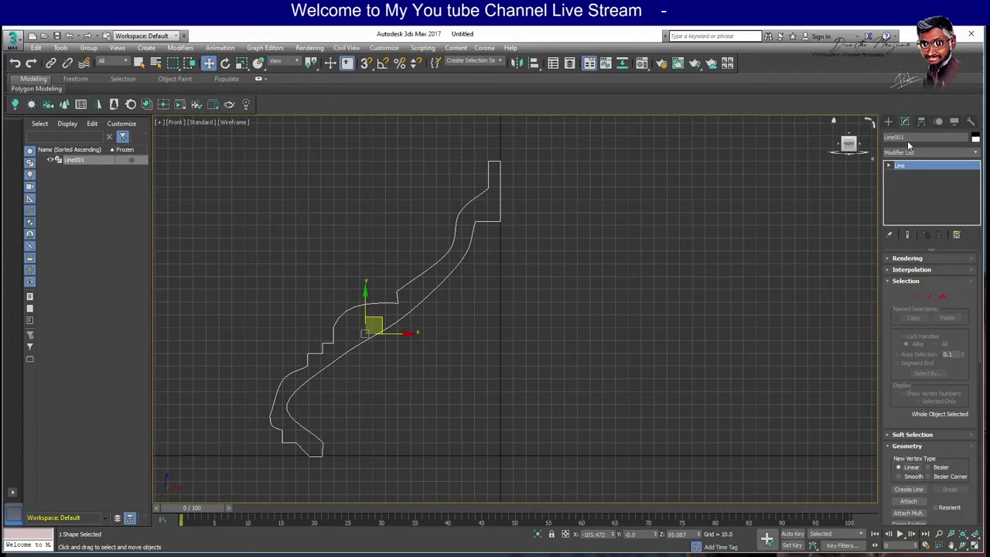
pyautogui.click(909, 150)
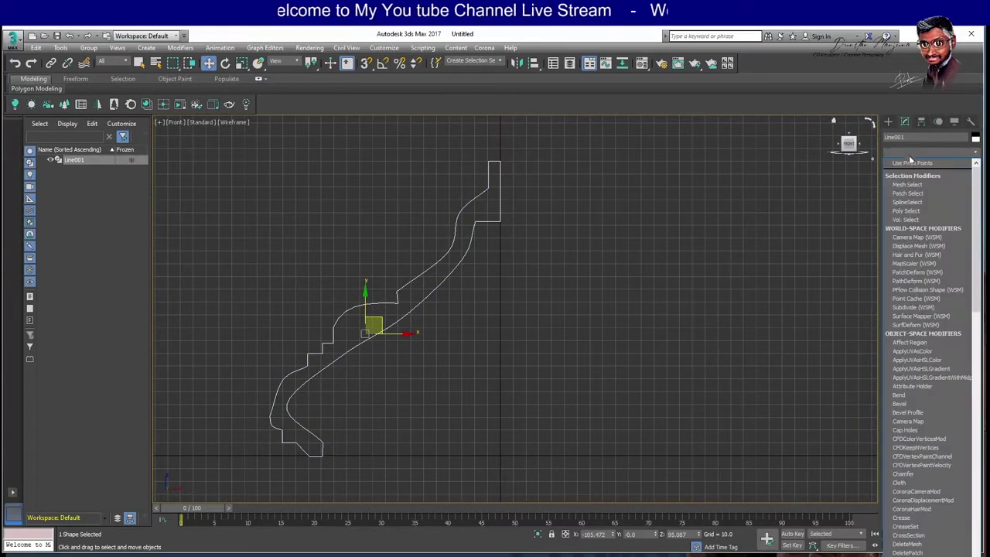
pyautogui.scroll(-3, 941, 355)
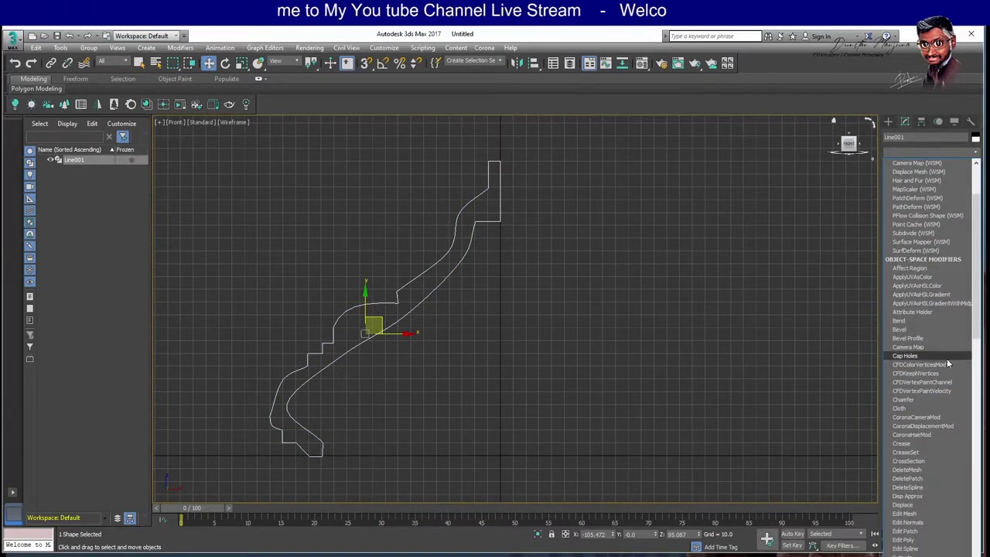
pyautogui.scroll(-3, 947, 359)
pyautogui.scroll(-3, 948, 359)
pyautogui.scroll(-3, 948, 359)
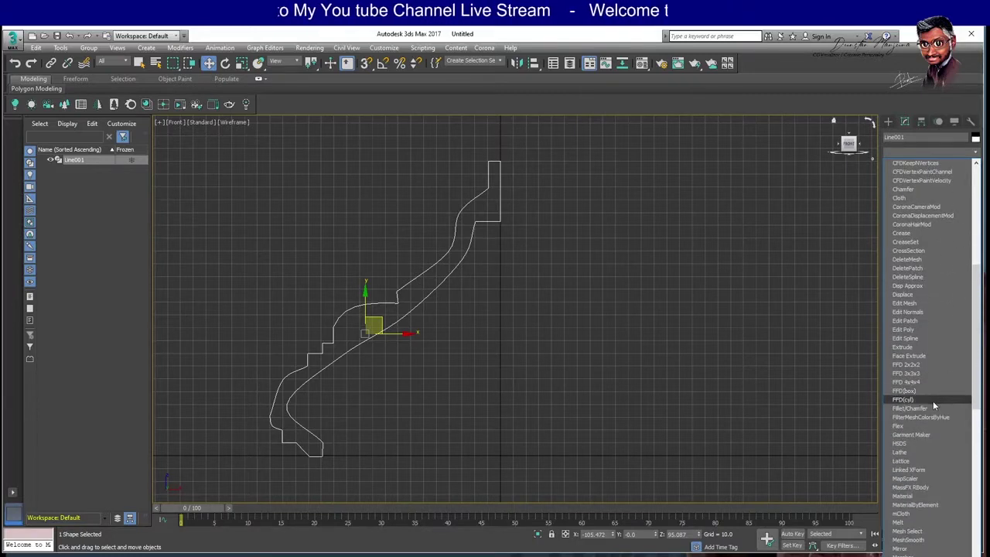
# Apply a Lathe modifier to Line001 with Align set to Max.
pyautogui.click(900, 453)
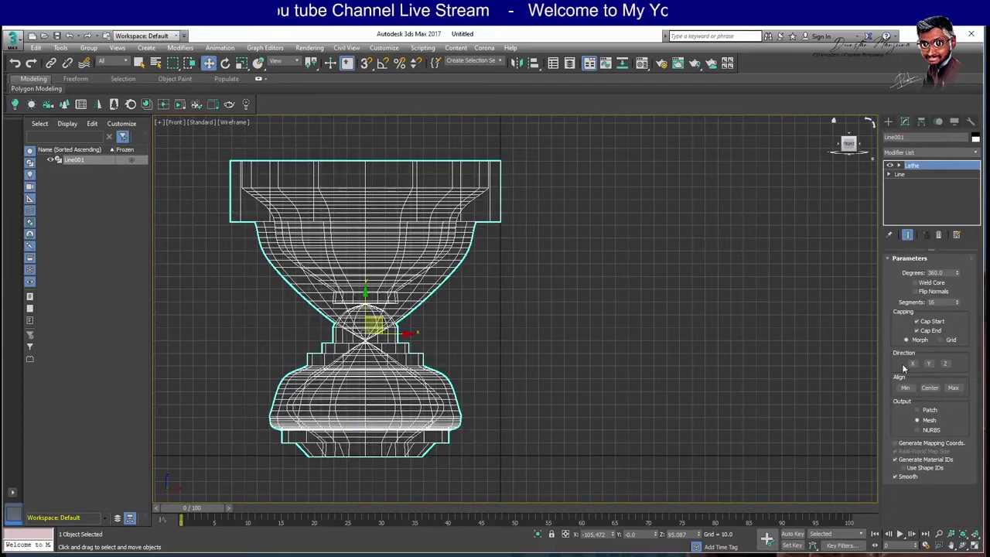
pyautogui.moveTo(541, 303)
pyautogui.mouseDown(button='middle')
pyautogui.moveTo(597, 287)
pyautogui.moveTo(575, 303)
pyautogui.mouseUp(button='middle')
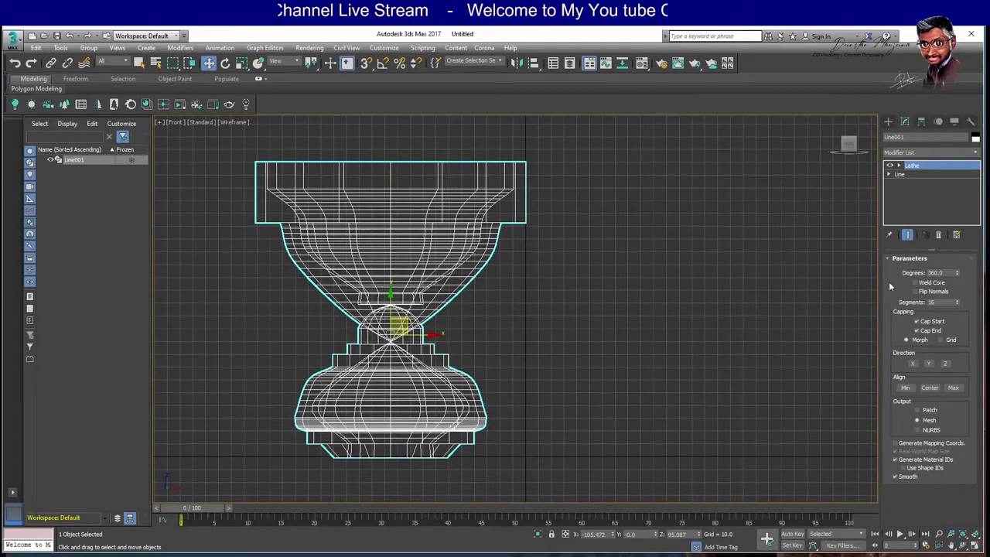
pyautogui.moveTo(632, 247); pyautogui.dragTo(579, 265, button='middle')
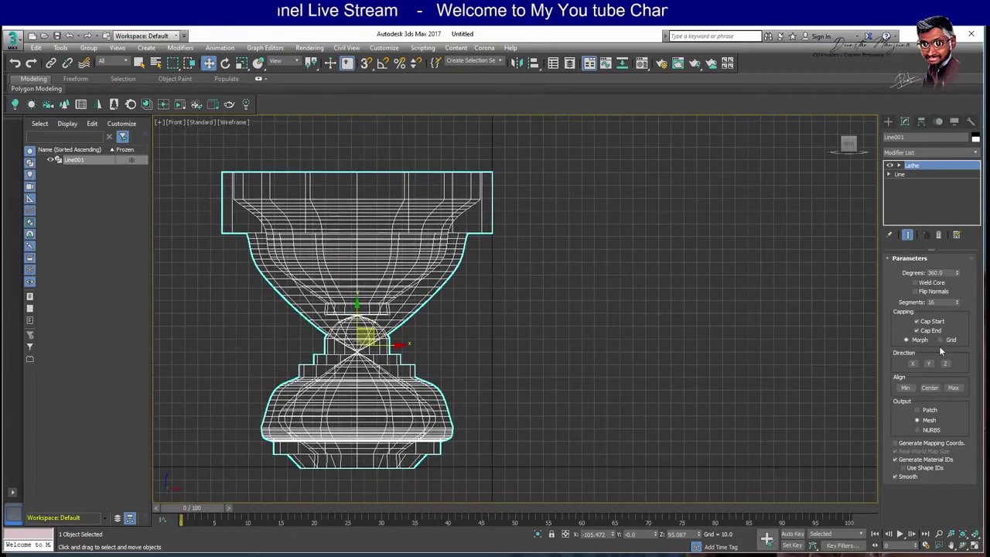
pyautogui.click(955, 388)
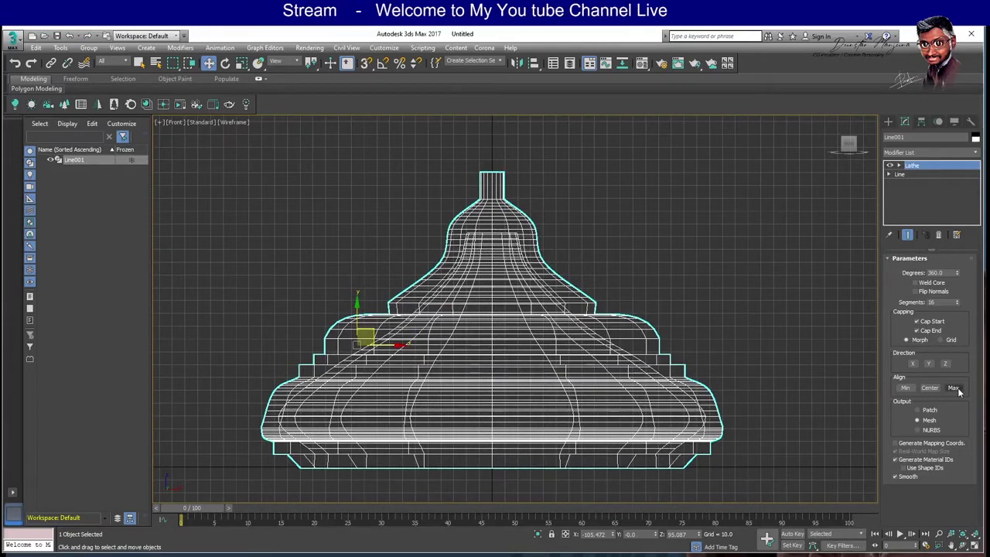
pyautogui.click(734, 327)
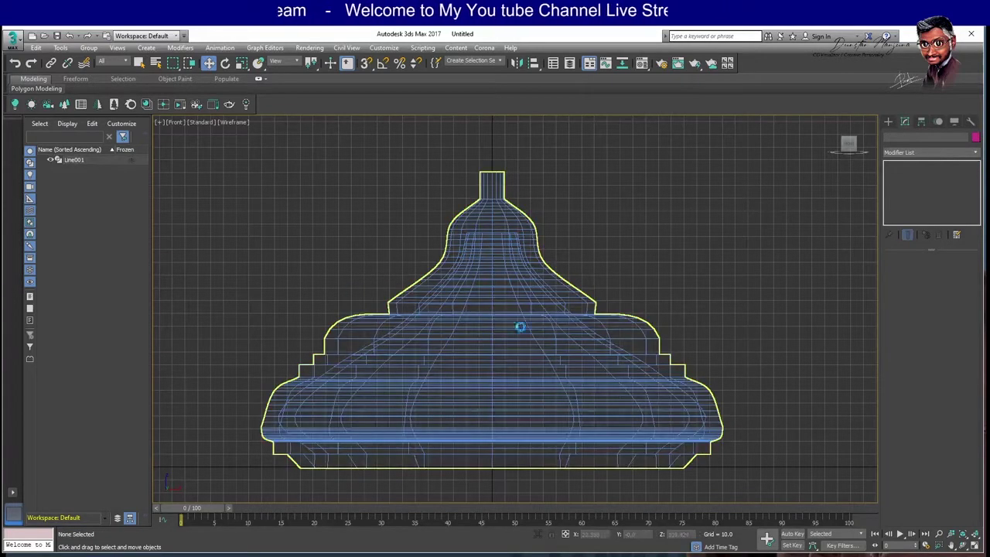
pyautogui.click(521, 328)
# Maximize the Perspective view and zoom and pan to frame the lamp shade.
pyautogui.click(975, 544)
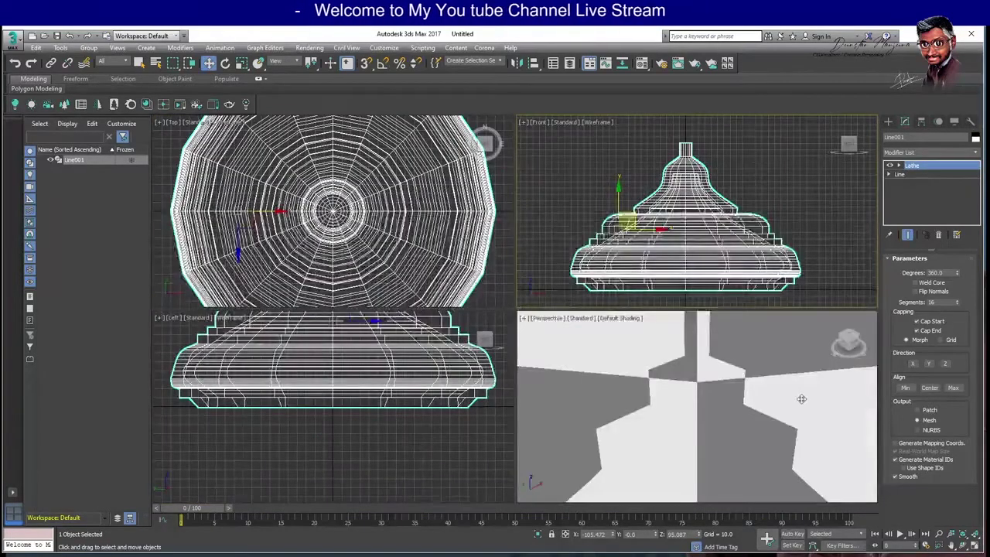
pyautogui.click(975, 544)
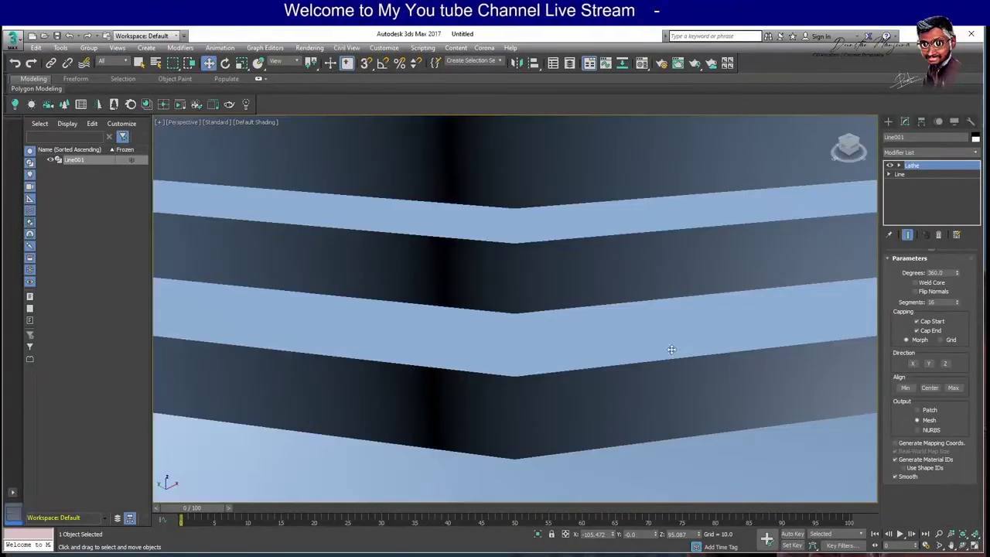
pyautogui.scroll(2, 711, 383)
pyautogui.click(940, 534)
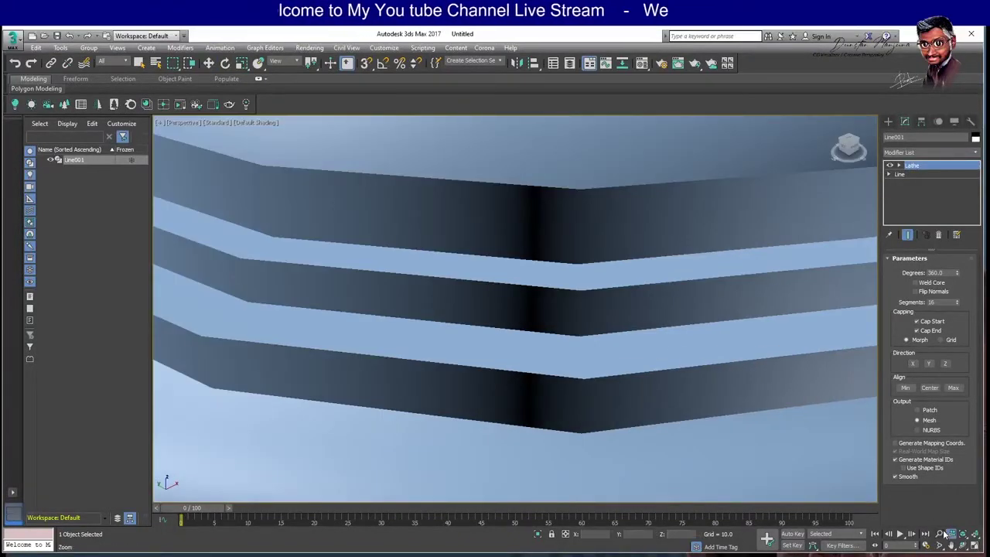
pyautogui.moveTo(607, 283); pyautogui.dragTo(645, 353)
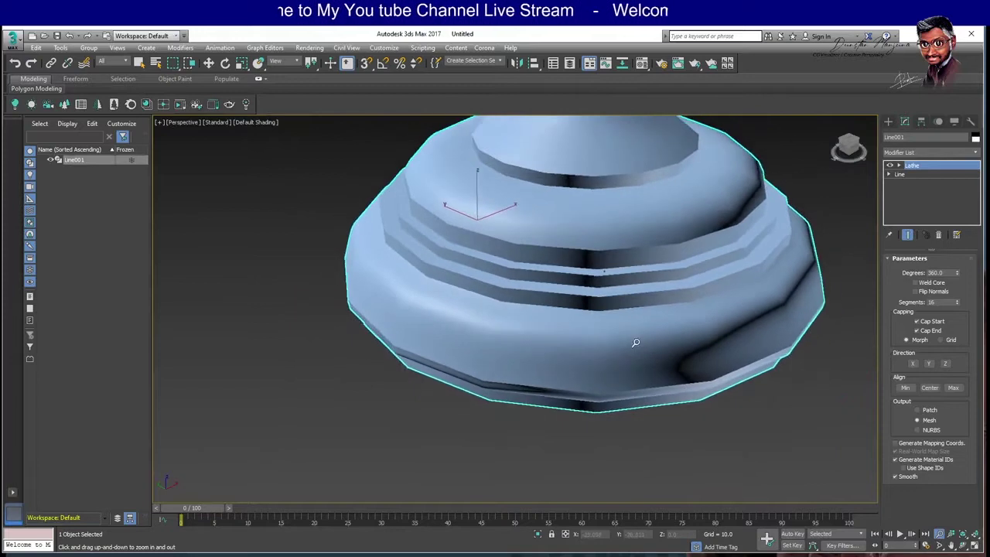
pyautogui.moveTo(645, 354)
pyautogui.mouseDown(button='middle')
pyautogui.moveTo(595, 305)
pyautogui.moveTo(546, 356)
pyautogui.mouseUp(button='middle')
pyautogui.scroll(-3, 547, 356)
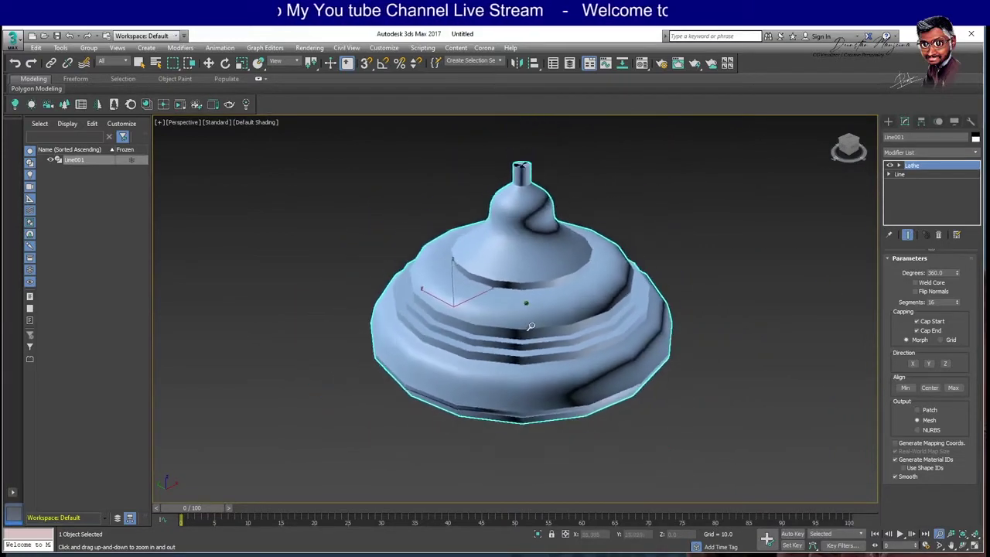
# Orbit around the lamp shade, toggling wireframe and edged-faces shading, then restore four views.
pyautogui.click(957, 536)
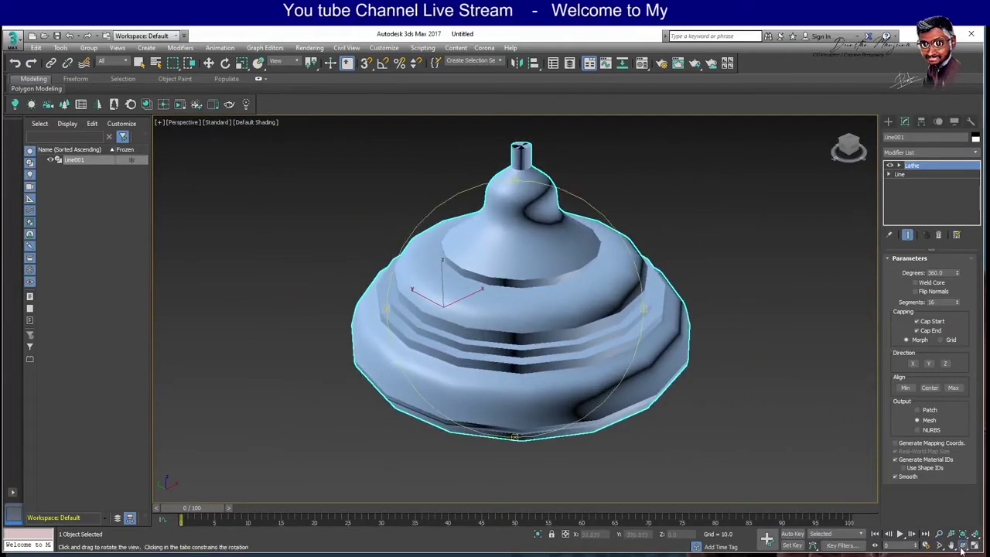
pyautogui.moveTo(473, 363)
pyautogui.mouseDown()
pyautogui.moveTo(469, 307)
pyautogui.moveTo(579, 247)
pyautogui.moveTo(602, 268)
pyautogui.moveTo(556, 280)
pyautogui.mouseUp()
pyautogui.scroll(3, 611, 275)
pyautogui.press('F3')
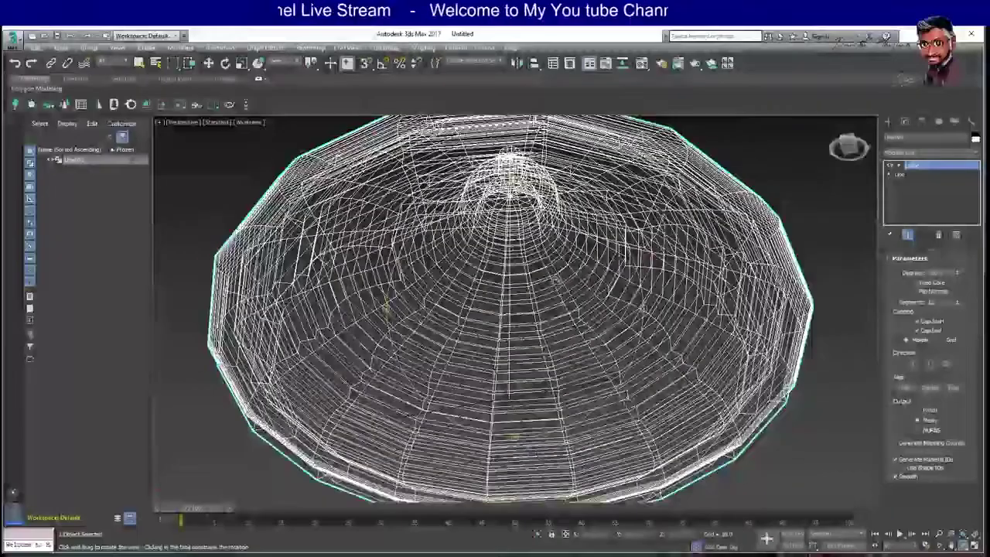
pyautogui.scroll(2, 556, 280)
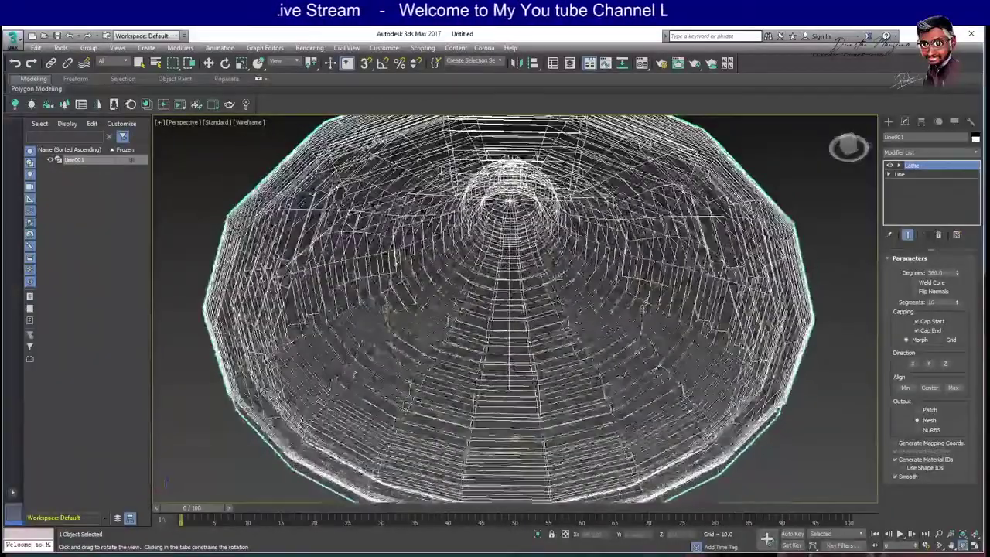
pyautogui.press('F3')
pyautogui.moveTo(512, 437); pyautogui.dragTo(588, 319)
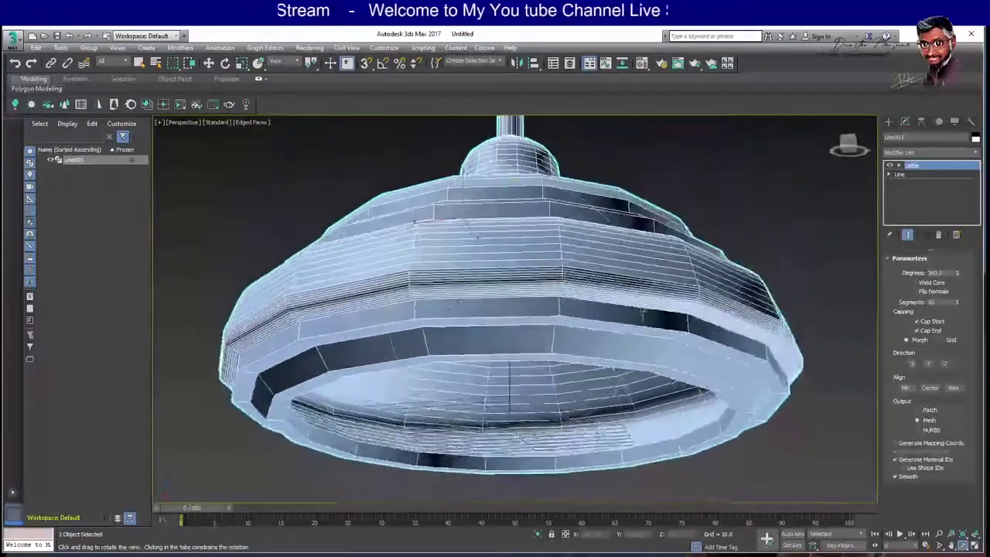
pyautogui.rightClick(587, 318)
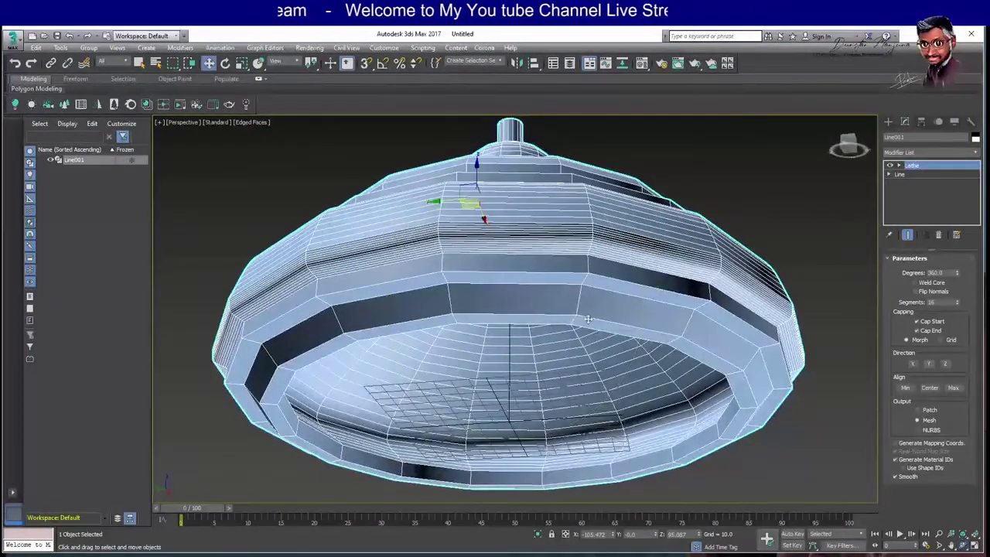
pyautogui.rightClick(558, 243)
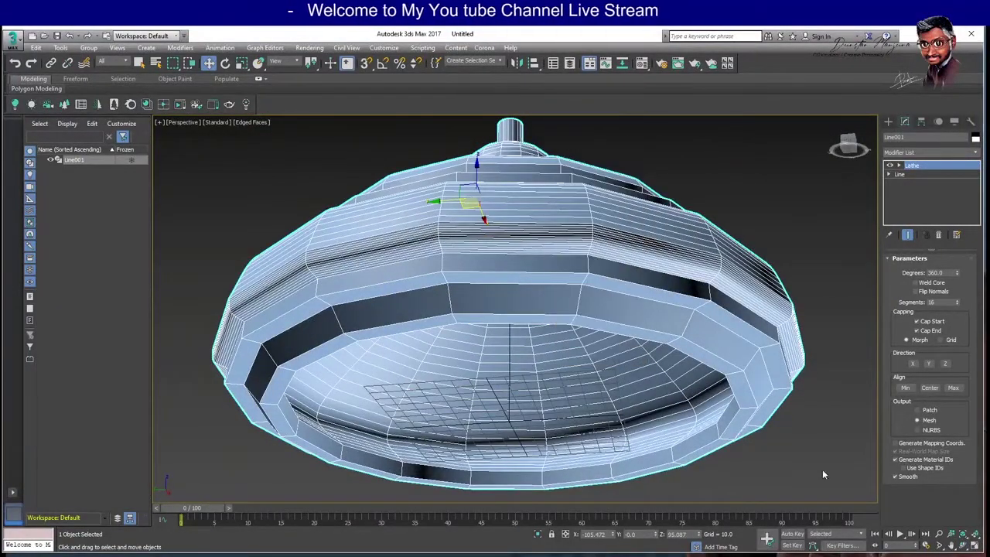
pyautogui.click(976, 545)
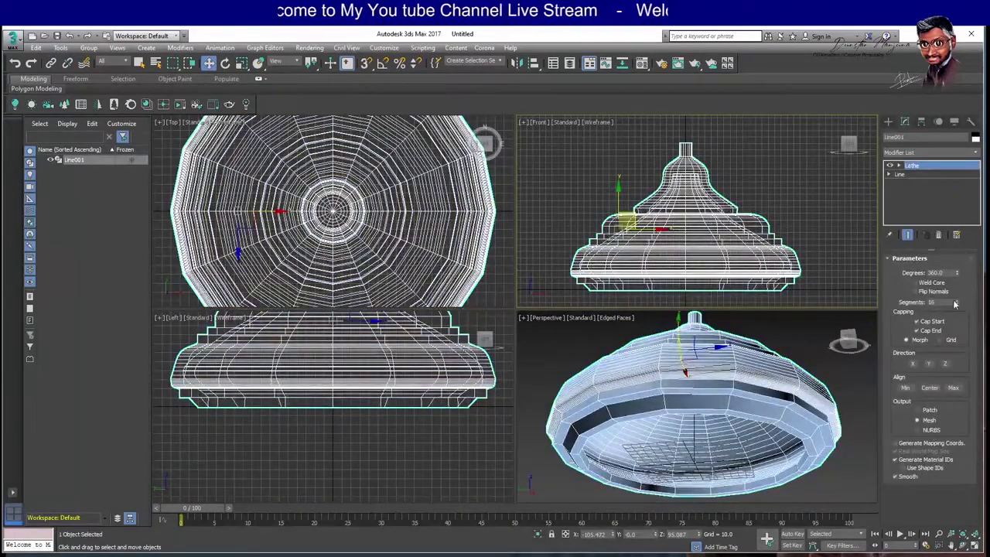
# Raise the lamp shade's Lathe segments to 75 for a rounder shade.
pyautogui.moveTo(959, 304)
pyautogui.mouseDown()
pyautogui.moveTo(959, 291)
pyautogui.moveTo(959, 303)
pyautogui.mouseUp()
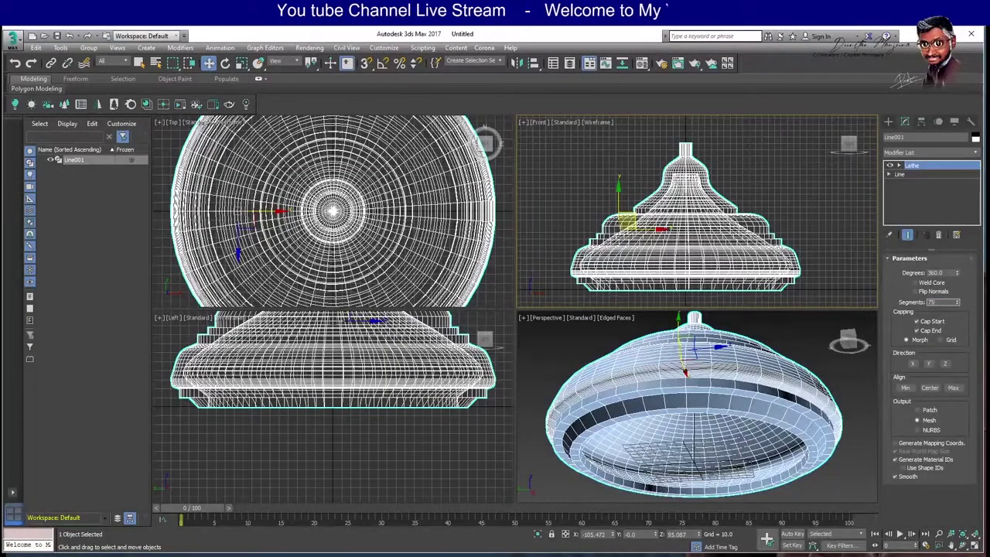
pyautogui.press('Return')
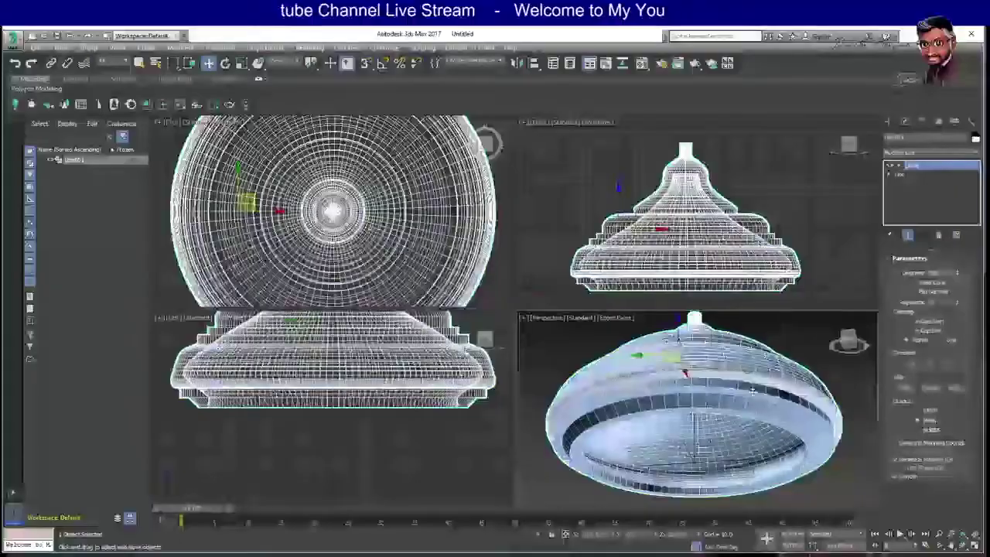
pyautogui.scroll(3, 767, 334)
pyautogui.scroll(3, 773, 332)
pyautogui.scroll(1, 778, 333)
pyautogui.scroll(2, 778, 332)
pyautogui.scroll(2, 778, 332)
# Select the lathed shade and rename Line001 to SHADE.
pyautogui.click(742, 232)
pyautogui.click(708, 190)
pyautogui.rightClick(708, 191)
pyautogui.press('Escape')
pyautogui.scroll(2, 723, 238)
pyautogui.doubleClick(908, 137)
pyautogui.write('SHA')
pyautogui.press('Return')
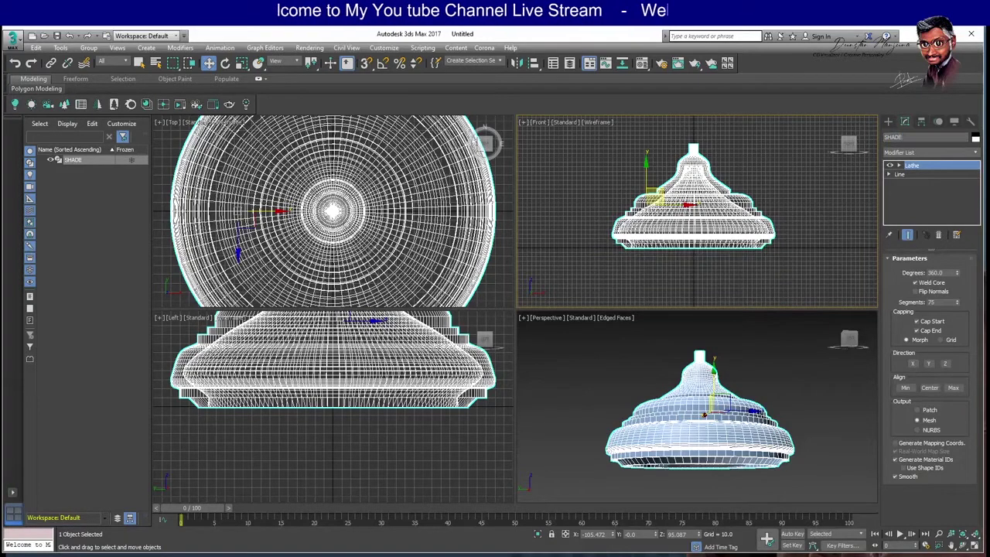
# Center SHADE's pivot on the object using Affect Pivot Only.
pyautogui.click(921, 121)
pyautogui.click(929, 192)
pyautogui.click(929, 245)
pyautogui.click(929, 192)
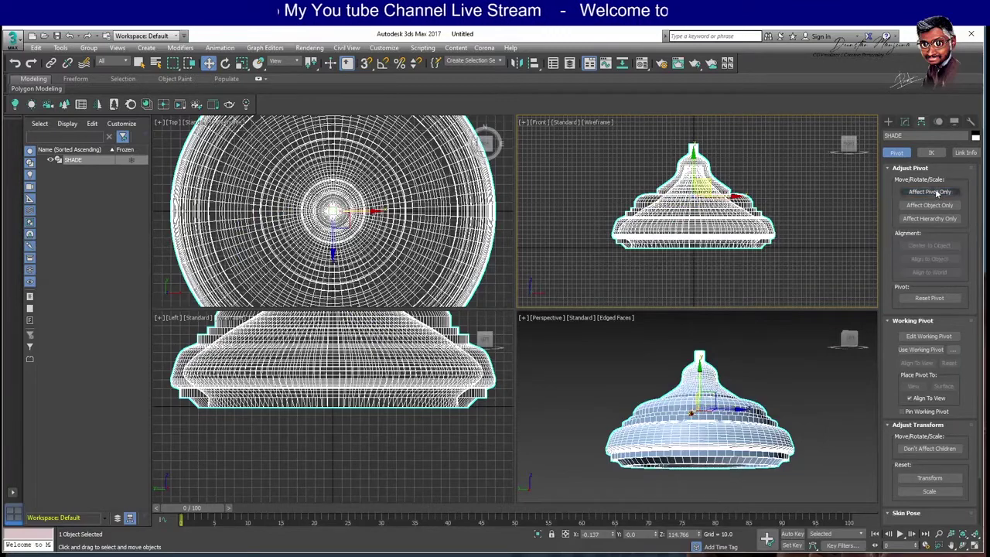
# Lift SHADE higher above the ground grid, to roughly Z 332.
pyautogui.rightClick(699, 188)
pyautogui.click(724, 204)
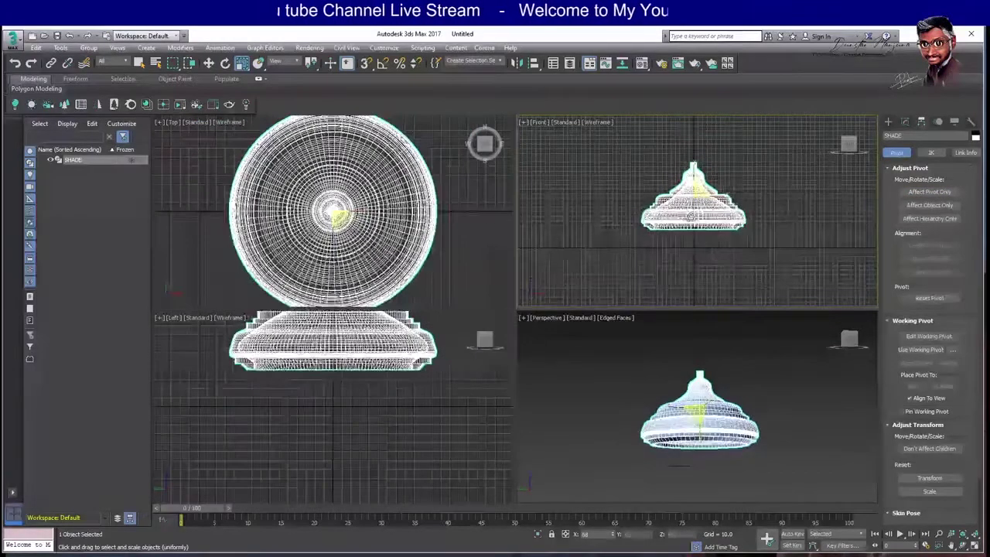
pyautogui.rightClick(662, 178)
pyautogui.click(679, 188)
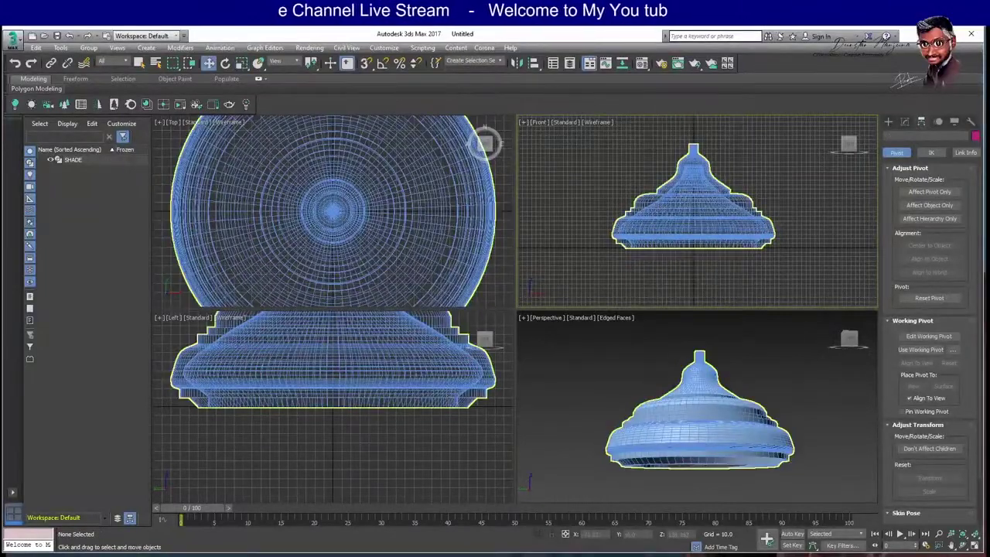
pyautogui.moveTo(693, 193); pyautogui.dragTo(696, 134)
pyautogui.scroll(-2, 699, 230)
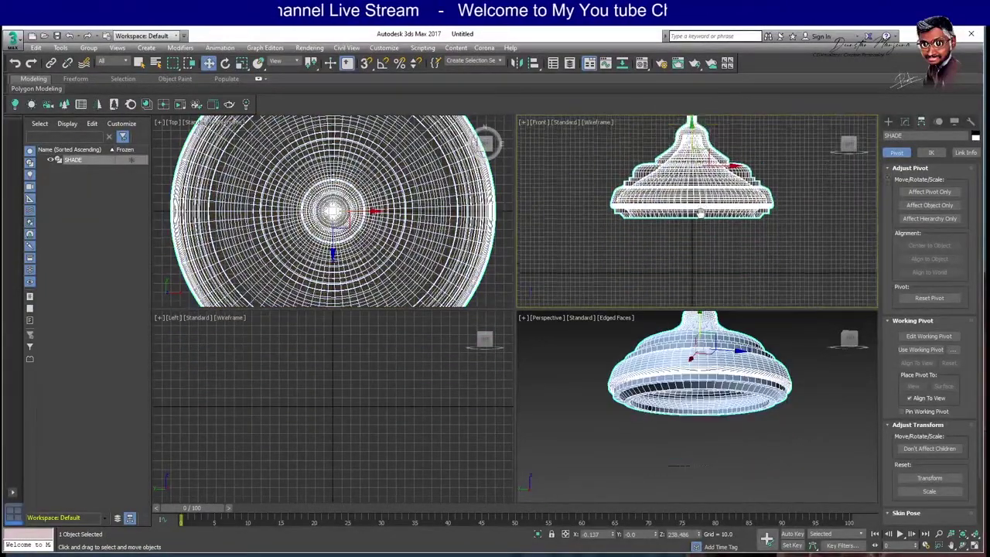
pyautogui.moveTo(695, 173)
pyautogui.mouseDown()
pyautogui.moveTo(710, 184)
pyautogui.moveTo(754, 380)
pyautogui.mouseUp()
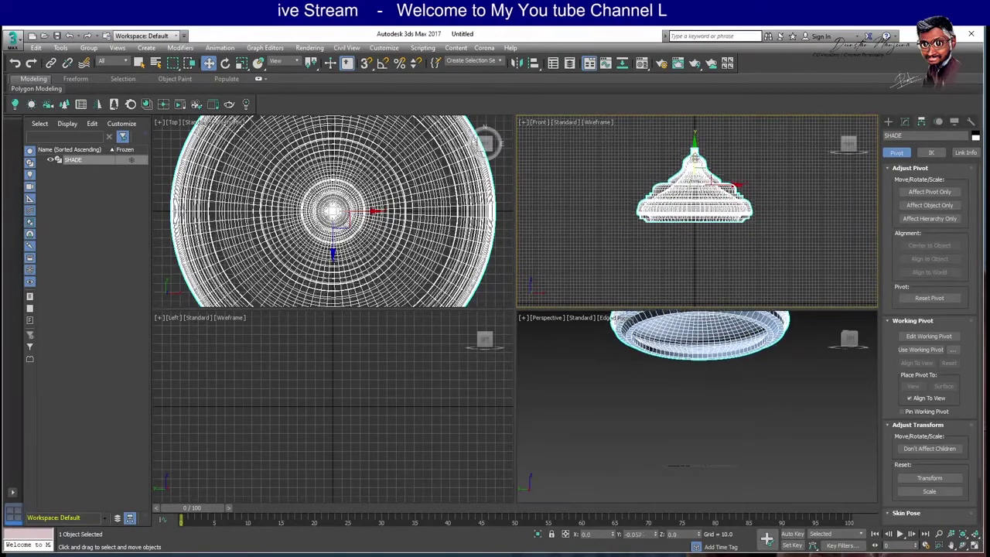
pyautogui.moveTo(754, 386)
pyautogui.mouseDown(button='middle')
pyautogui.moveTo(710, 434)
pyautogui.moveTo(744, 460)
pyautogui.moveTo(754, 441)
pyautogui.moveTo(738, 409)
pyautogui.moveTo(766, 436)
pyautogui.moveTo(755, 420)
pyautogui.mouseUp(button='middle')
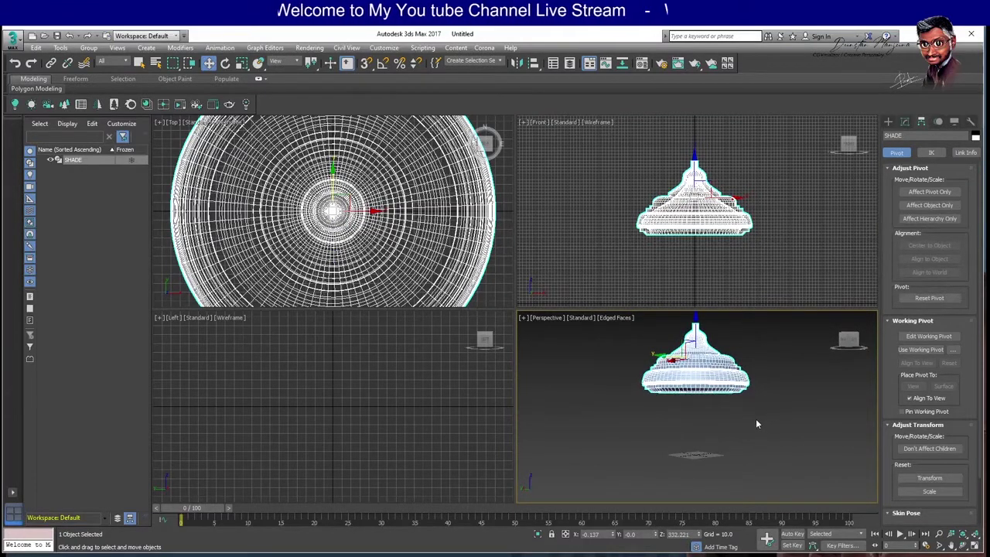
# Draw a vertical line beneath the lamp shade in the Front view.
pyautogui.click(888, 122)
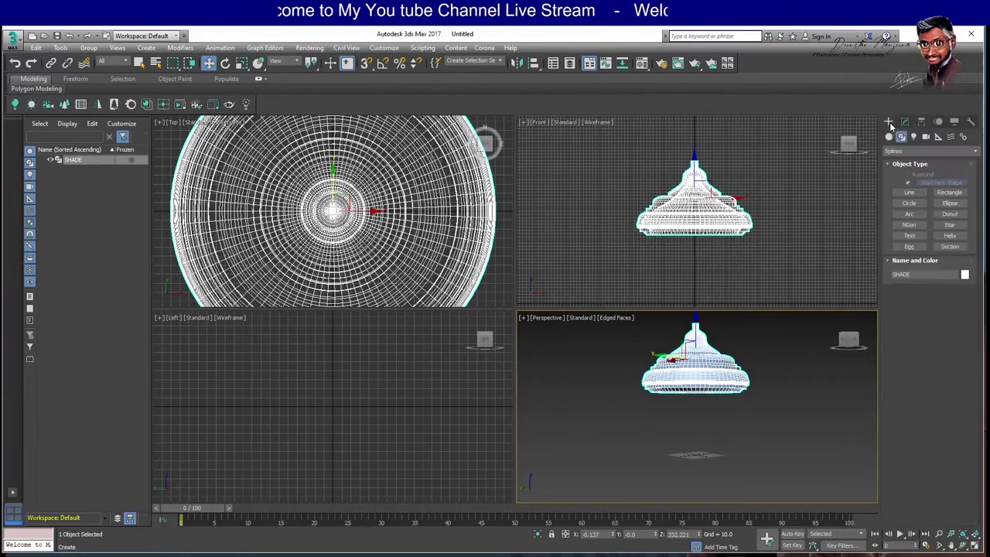
pyautogui.click(909, 192)
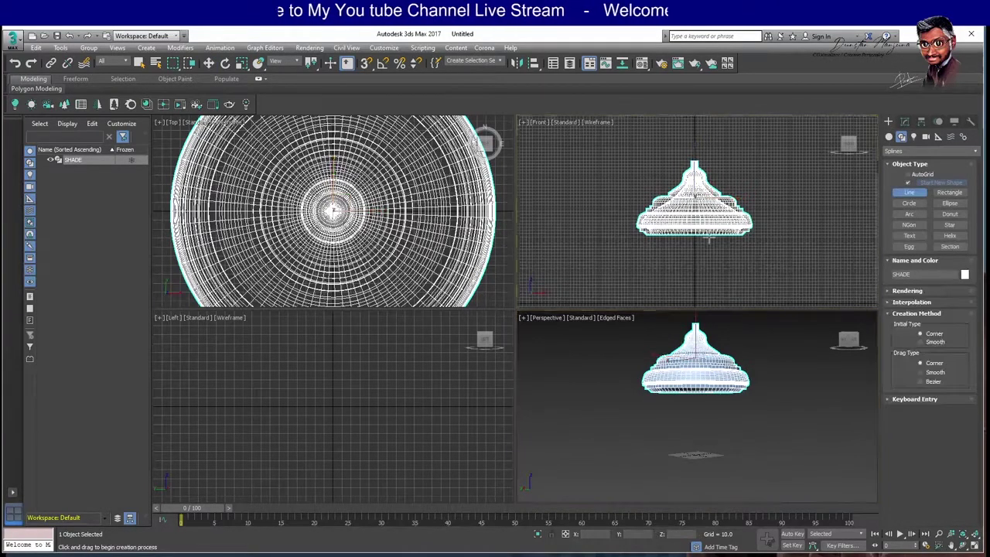
pyautogui.scroll(4, 727, 196)
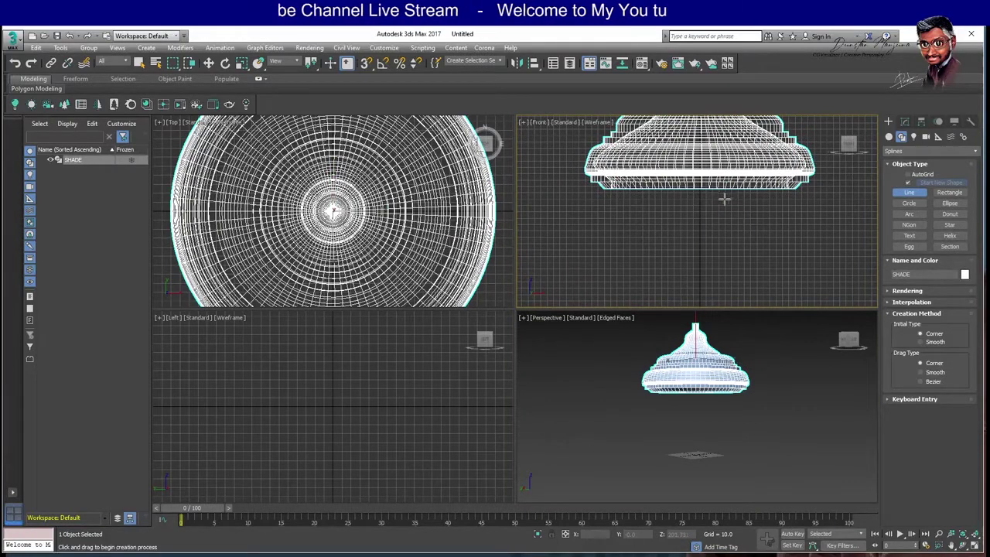
pyautogui.moveTo(723, 198); pyautogui.dragTo(631, 165, button='middle')
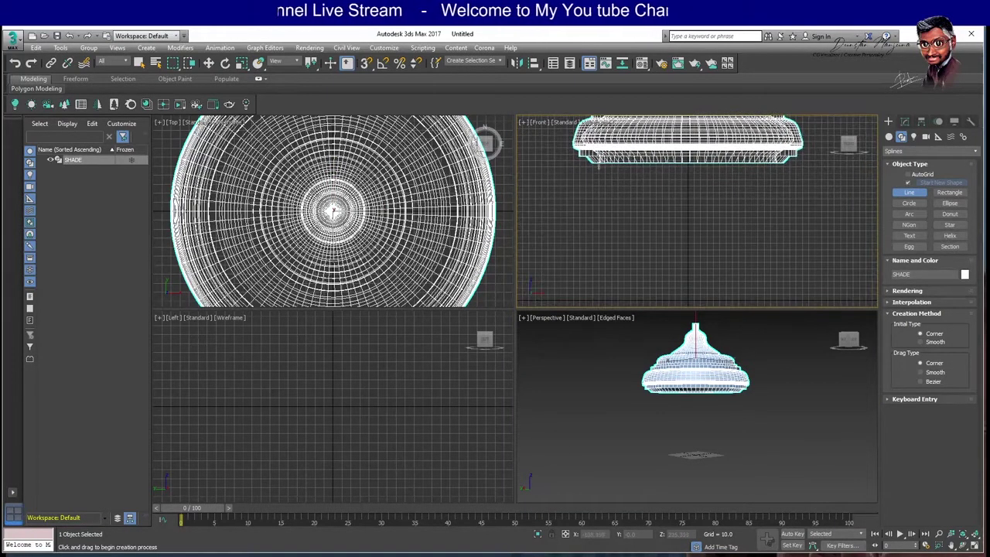
pyautogui.click(600, 153)
pyautogui.click(601, 299)
pyautogui.rightClick(629, 260)
# Make the line render in renderer and viewport with thickness 15.0.
pyautogui.click(905, 121)
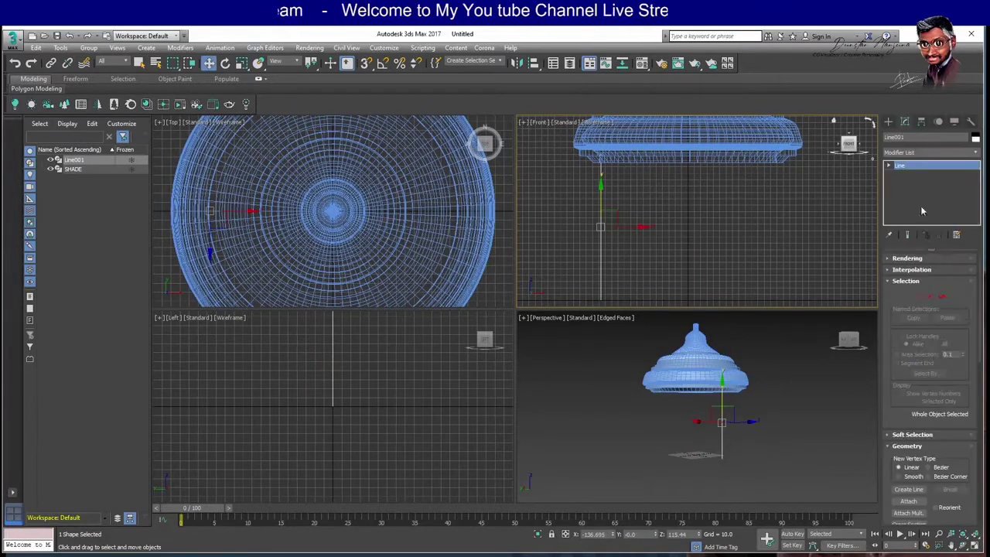
pyautogui.click(909, 258)
pyautogui.click(919, 269)
pyautogui.click(919, 277)
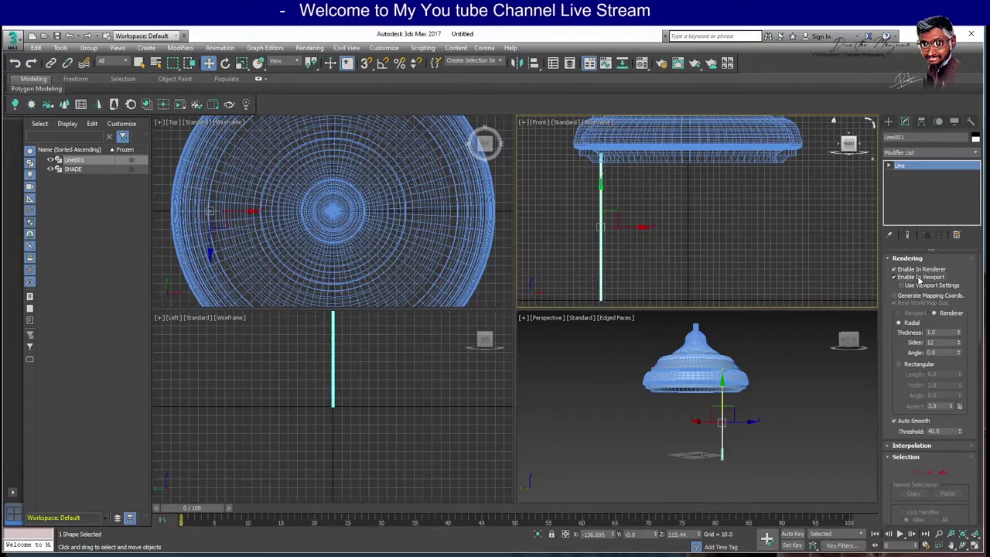
pyautogui.moveTo(958, 335); pyautogui.dragTo(959, 231)
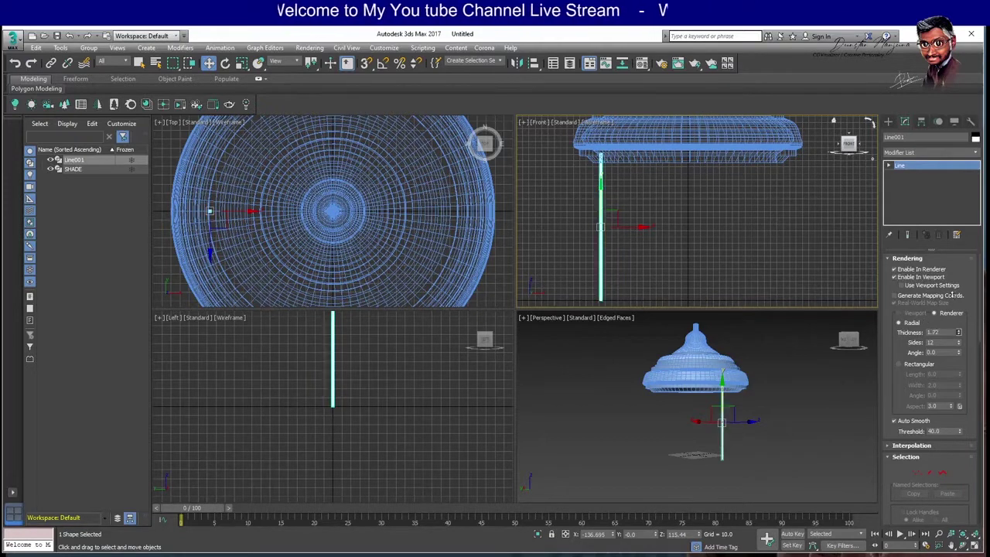
pyautogui.moveTo(960, 335); pyautogui.dragTo(979, 295)
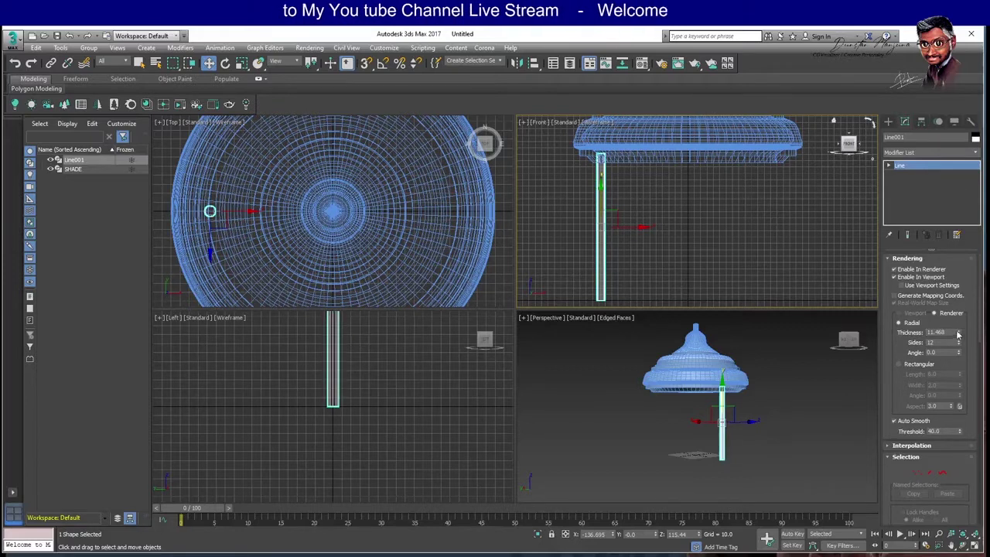
pyautogui.write('15')
pyautogui.press('Return')
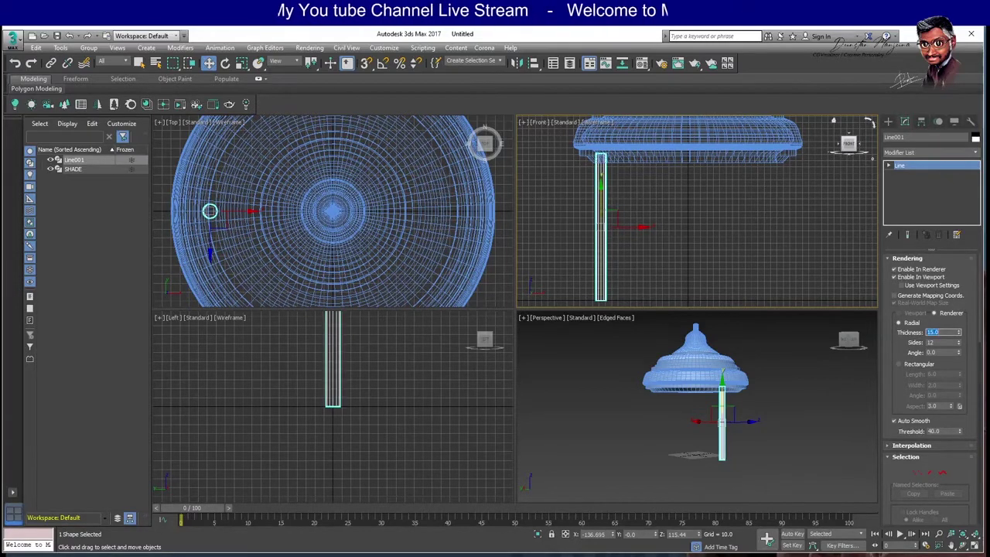
pyautogui.click(665, 217)
pyautogui.click(602, 183)
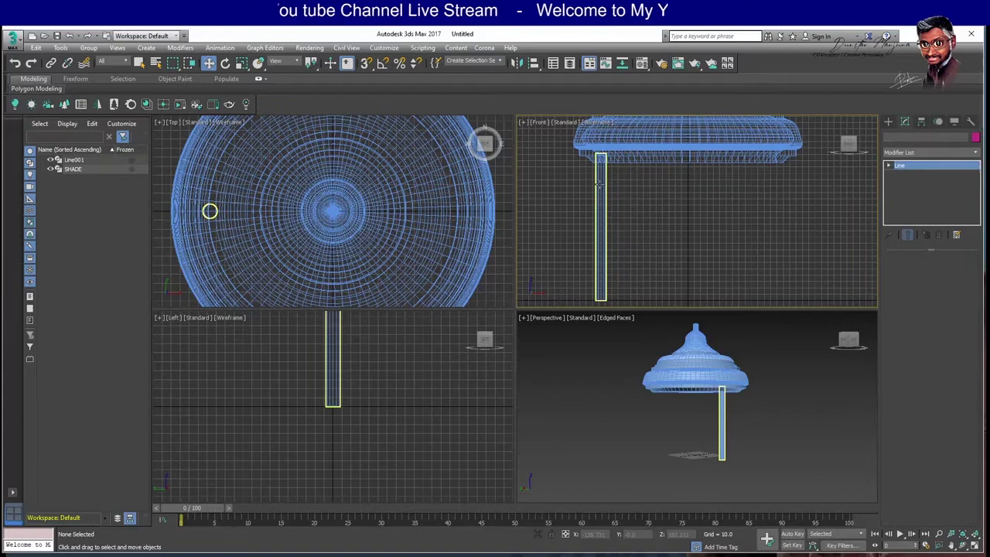
# Move the pole left along X toward the shade's rim.
pyautogui.moveTo(255, 216); pyautogui.dragTo(298, 171, button='middle')
pyautogui.scroll(4, 639, 423)
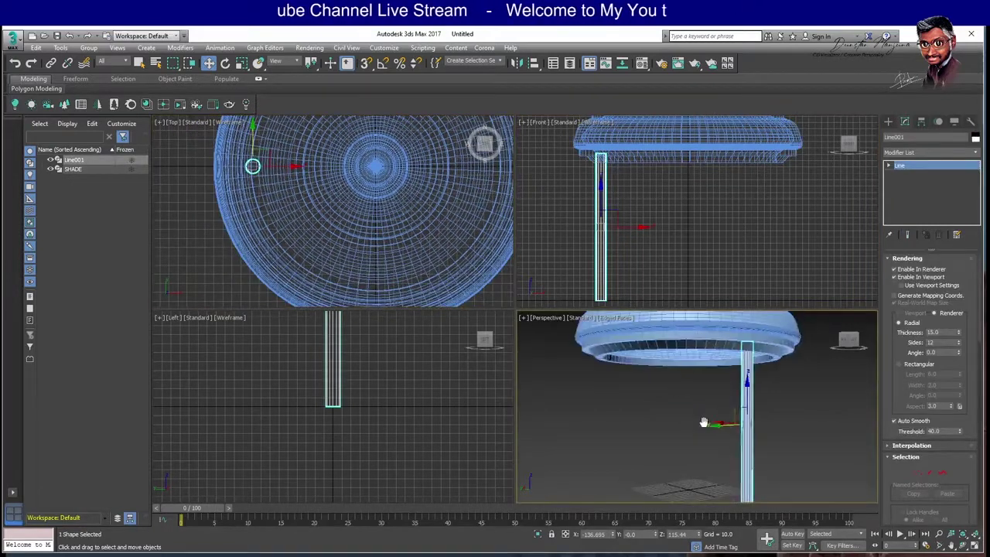
pyautogui.scroll(3, 735, 411)
pyautogui.keyDown('alt'); pyautogui.moveTo(736, 411); pyautogui.dragTo(768, 384, button='middle'); pyautogui.keyUp('alt')
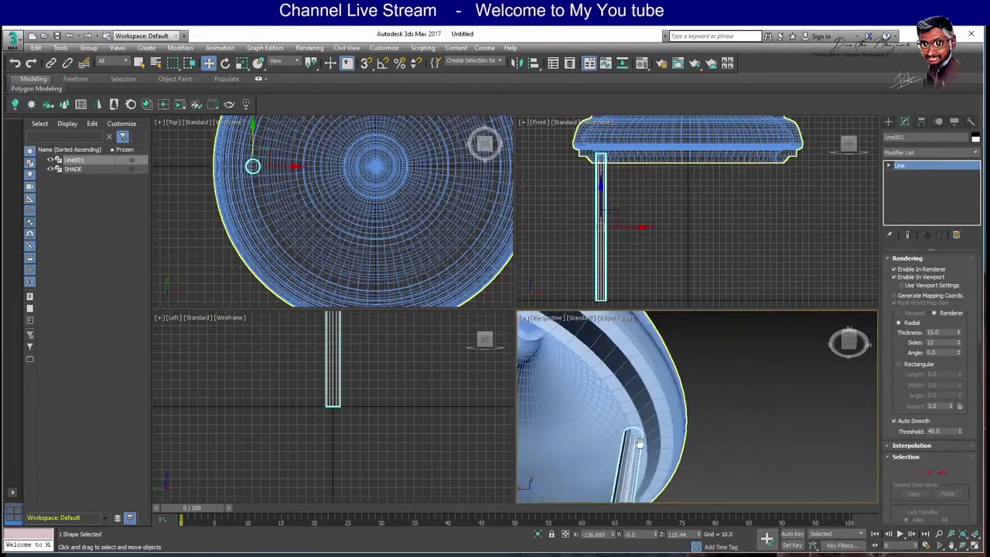
pyautogui.moveTo(720, 229); pyautogui.dragTo(765, 240, button='middle')
pyautogui.scroll(3, 713, 194)
pyautogui.moveTo(714, 194); pyautogui.dragTo(762, 142, button='middle')
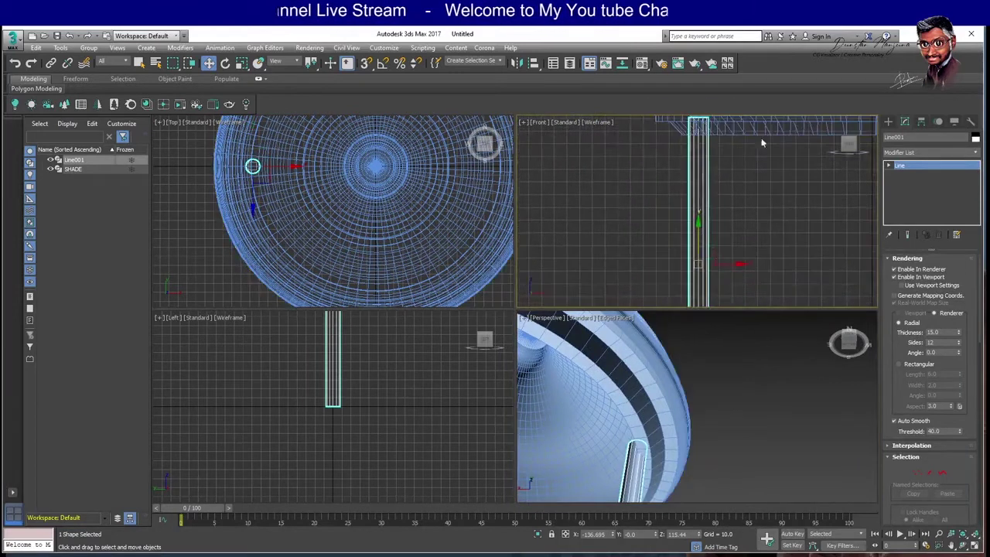
pyautogui.moveTo(738, 215); pyautogui.dragTo(747, 247, button='middle')
pyautogui.moveTo(738, 290); pyautogui.dragTo(706, 294)
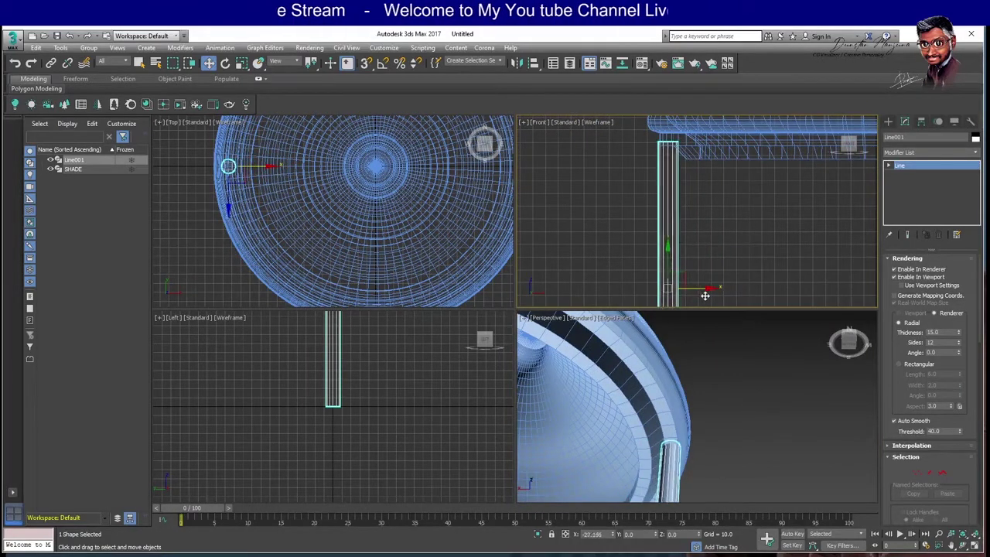
pyautogui.scroll(3, 702, 267)
pyautogui.moveTo(702, 264)
pyautogui.mouseDown(button='middle')
pyautogui.moveTo(747, 266)
pyautogui.moveTo(738, 305)
pyautogui.moveTo(720, 224)
pyautogui.moveTo(768, 211)
pyautogui.mouseUp(button='middle')
pyautogui.scroll(3, 728, 215)
pyautogui.scroll(3, 729, 227)
pyautogui.moveTo(726, 242); pyautogui.dragTo(720, 243, button='middle')
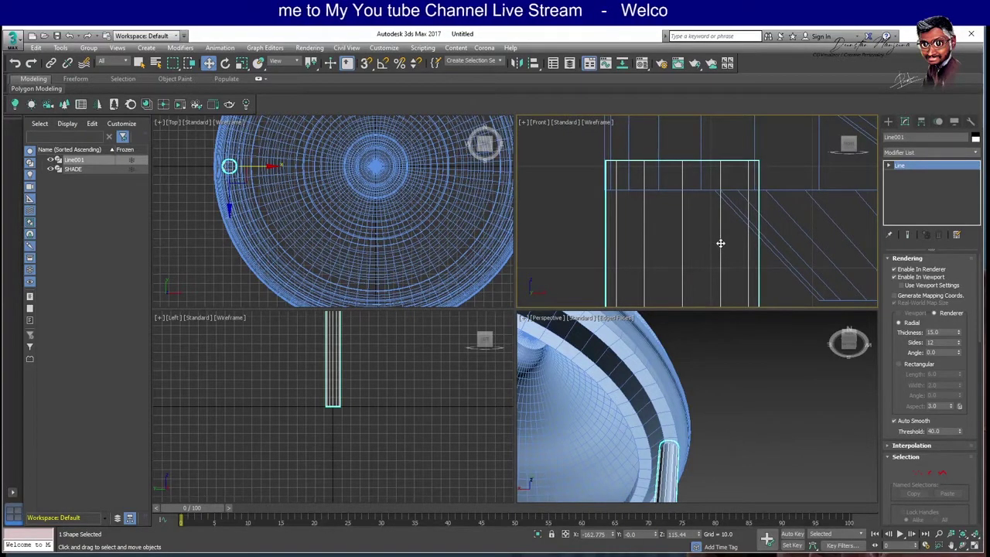
# Reduce the pole thickness to 11.85 and nudge it slightly further left.
pyautogui.moveTo(959, 334); pyautogui.dragTo(956, 343)
pyautogui.moveTo(712, 235); pyautogui.dragTo(696, 235)
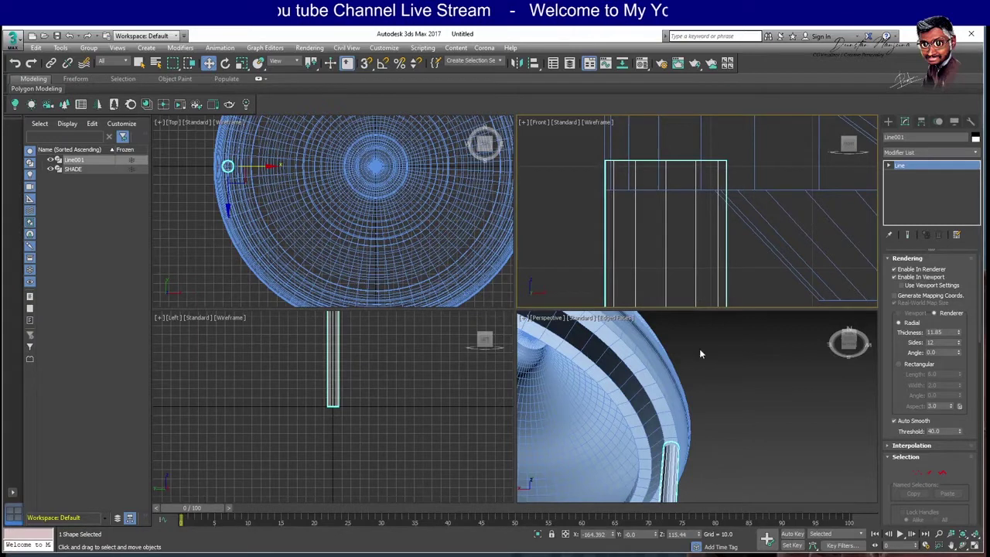
pyautogui.scroll(3, 688, 387)
pyautogui.scroll(2, 694, 371)
# Pan, zoom and orbit the views to inspect the whole lamp.
pyautogui.moveTo(683, 404)
pyautogui.mouseDown(button='middle')
pyautogui.moveTo(686, 385)
pyautogui.moveTo(700, 411)
pyautogui.moveTo(760, 406)
pyautogui.moveTo(645, 405)
pyautogui.mouseUp(button='middle')
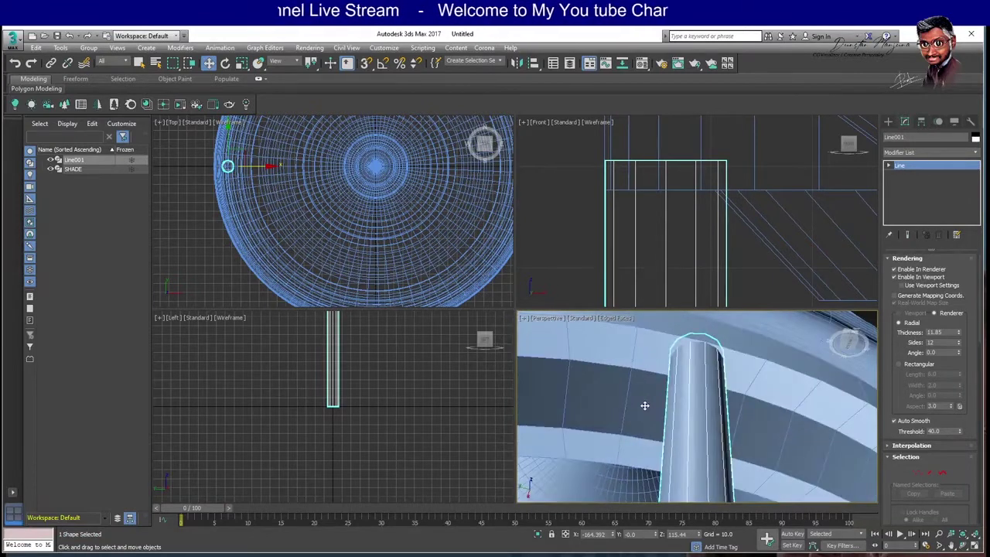
pyautogui.scroll(-5, 644, 406)
pyautogui.moveTo(644, 406)
pyautogui.keyDown('alt'); pyautogui.mouseDown(button='middle')
pyautogui.moveTo(697, 419)
pyautogui.moveTo(734, 466)
pyautogui.mouseUp(button='middle'); pyautogui.keyUp('alt')
pyautogui.scroll(-5, 707, 221)
pyautogui.moveTo(707, 221)
pyautogui.mouseDown(button='middle')
pyautogui.moveTo(626, 212)
pyautogui.moveTo(689, 228)
pyautogui.mouseUp(button='middle')
pyautogui.scroll(-3, 627, 212)
pyautogui.scroll(-2, 634, 216)
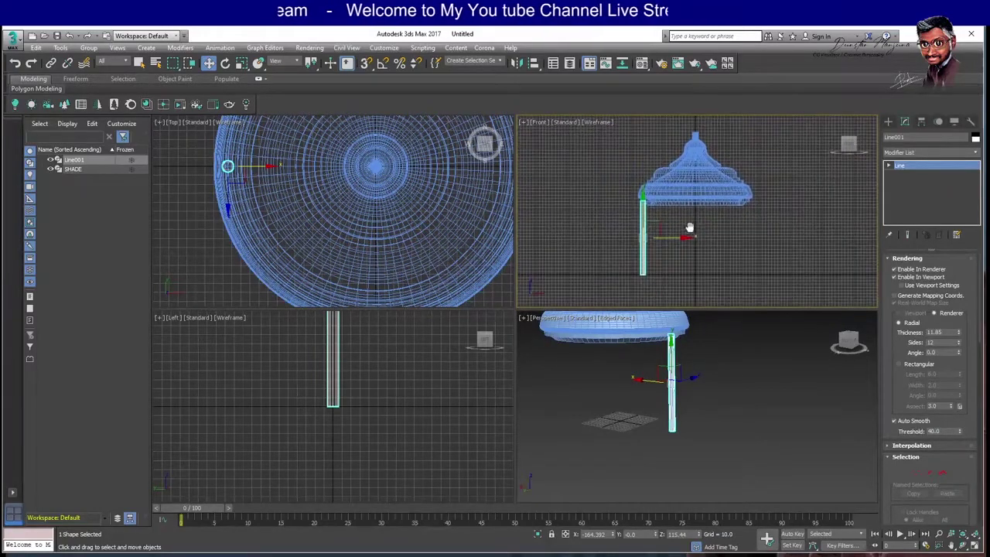
pyautogui.scroll(-3, 409, 203)
pyautogui.scroll(-3, 386, 205)
pyautogui.scroll(3, 384, 223)
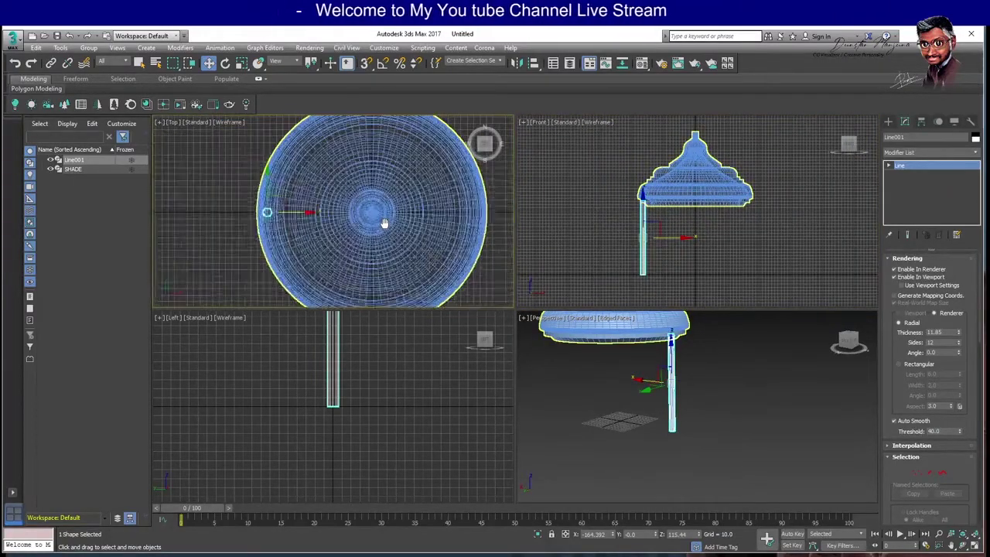
pyautogui.moveTo(386, 222); pyautogui.dragTo(368, 225, button='middle')
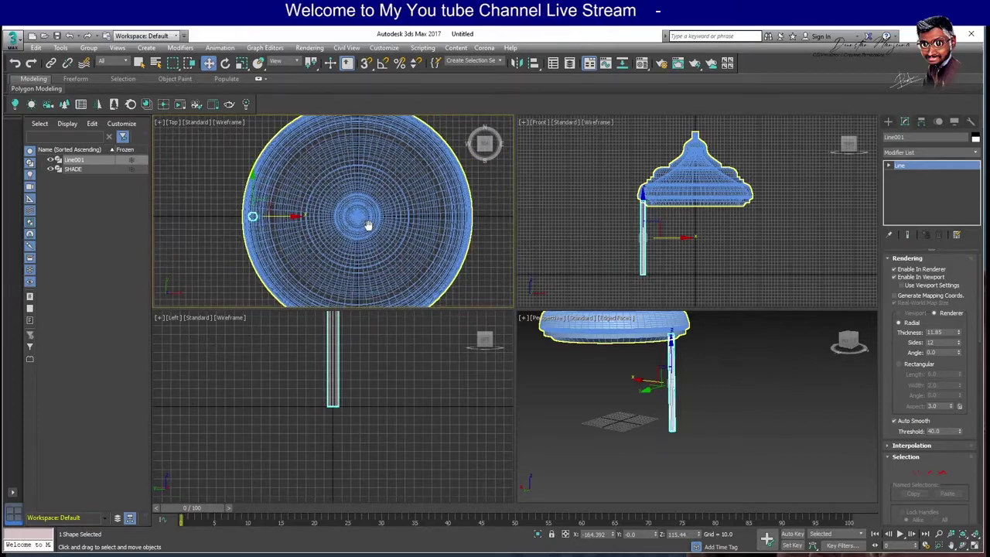
pyautogui.scroll(2, 351, 229)
pyautogui.scroll(-1, 350, 229)
pyautogui.scroll(-1, 350, 229)
pyautogui.scroll(-1, 351, 229)
# Draw a second vertical line, Line002, and set its position coordinates to 0.
pyautogui.click(744, 246)
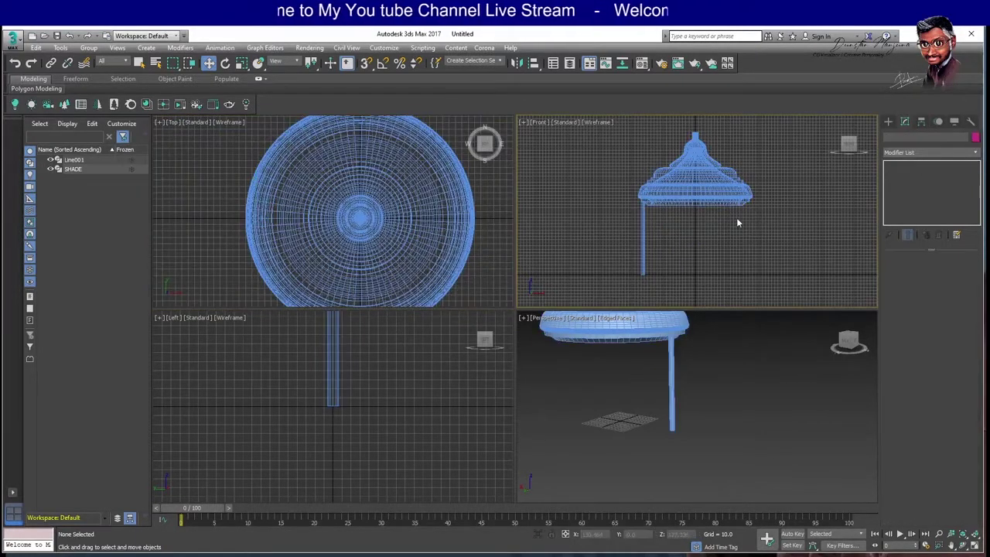
pyautogui.click(889, 124)
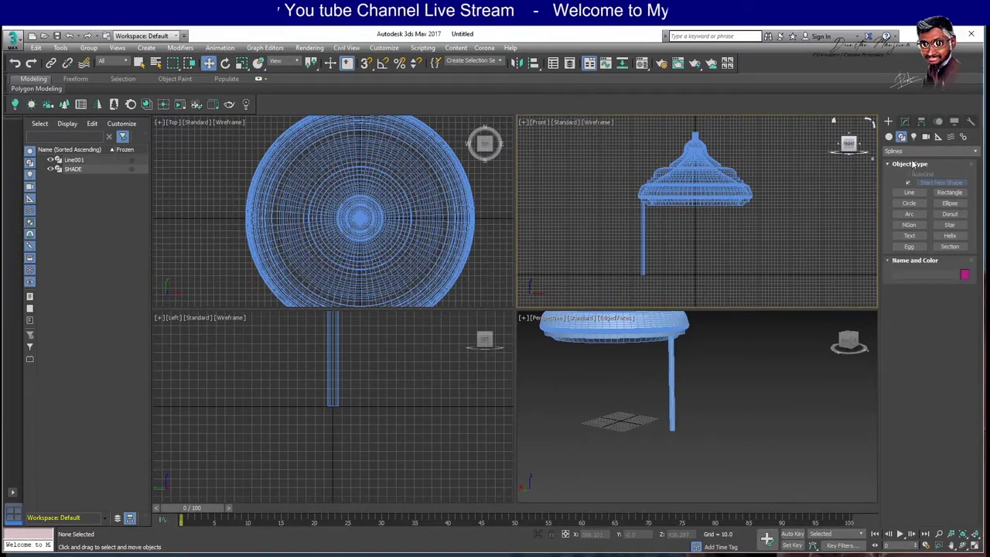
pyautogui.click(915, 193)
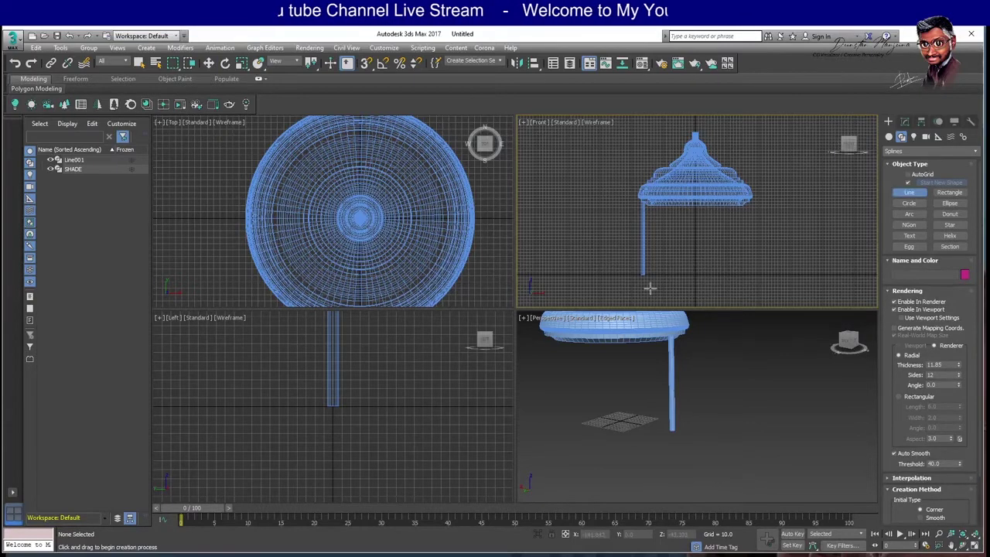
pyautogui.click(696, 301)
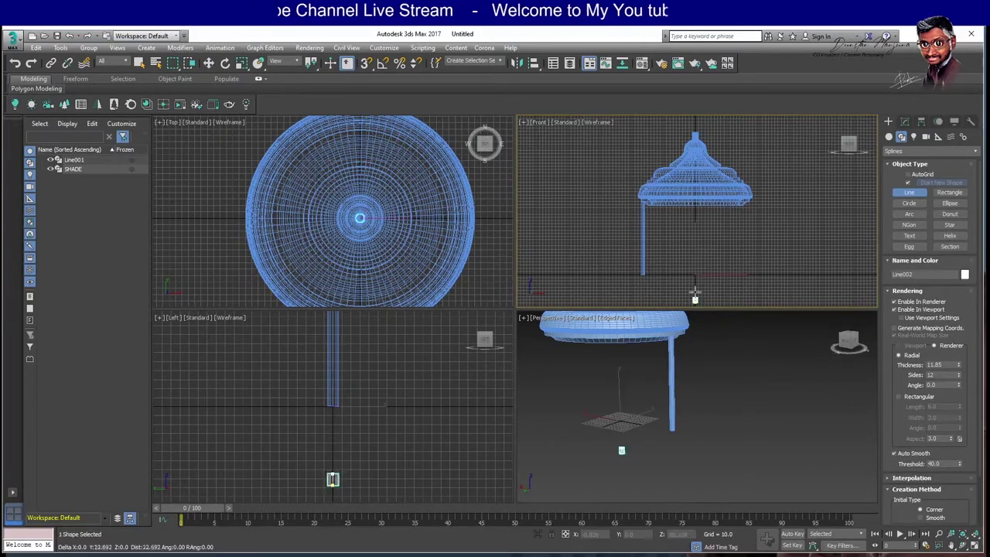
pyautogui.rightClick(719, 130)
pyautogui.rightClick(742, 151)
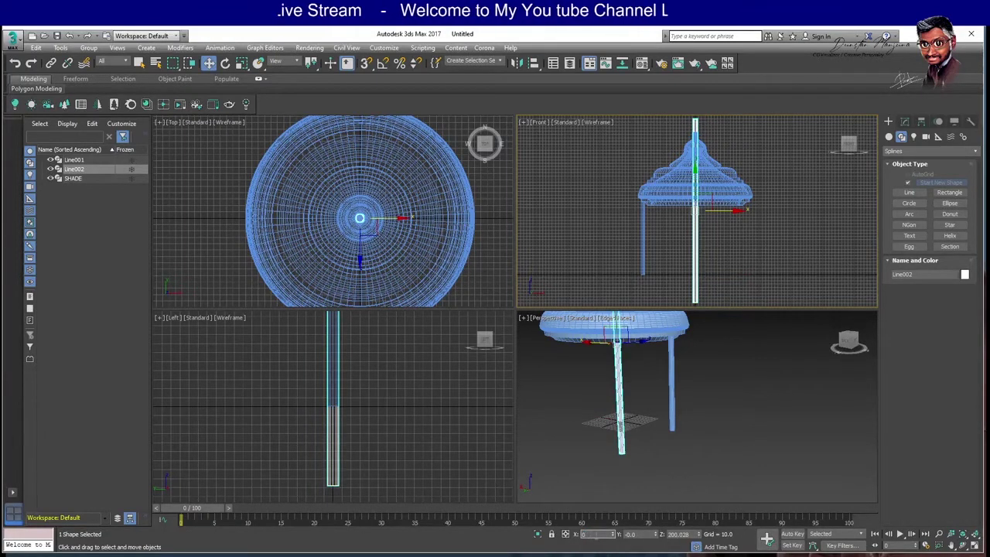
pyautogui.press('Tab')
pyautogui.press('Tab')
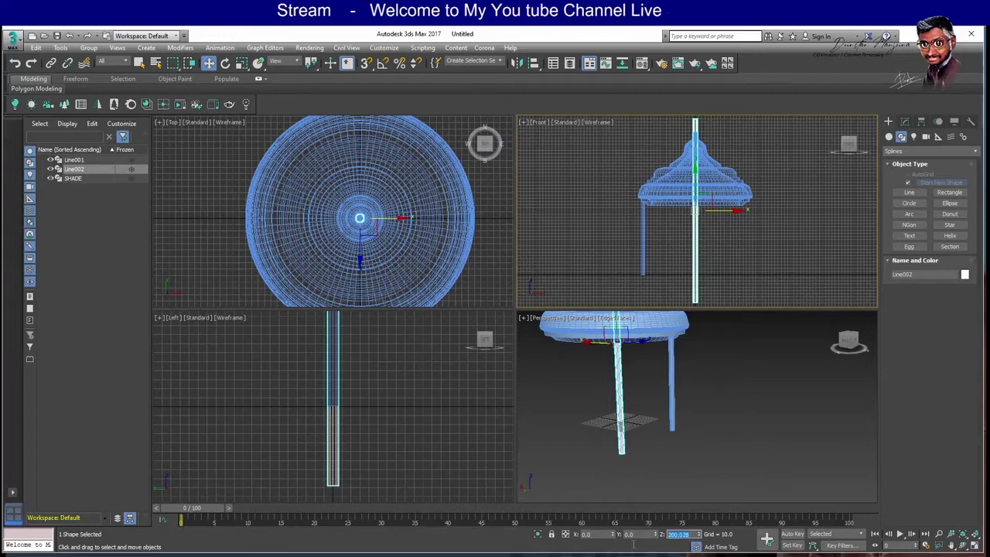
pyautogui.write('0')
pyautogui.press('Return')
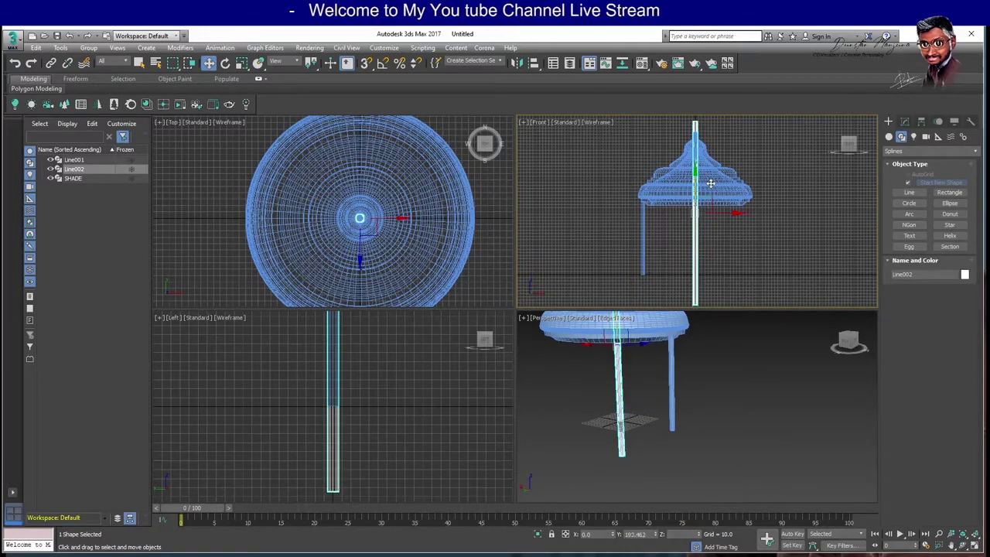
# Freeze the SHADE object.
pyautogui.click(789, 217)
pyautogui.click(715, 172)
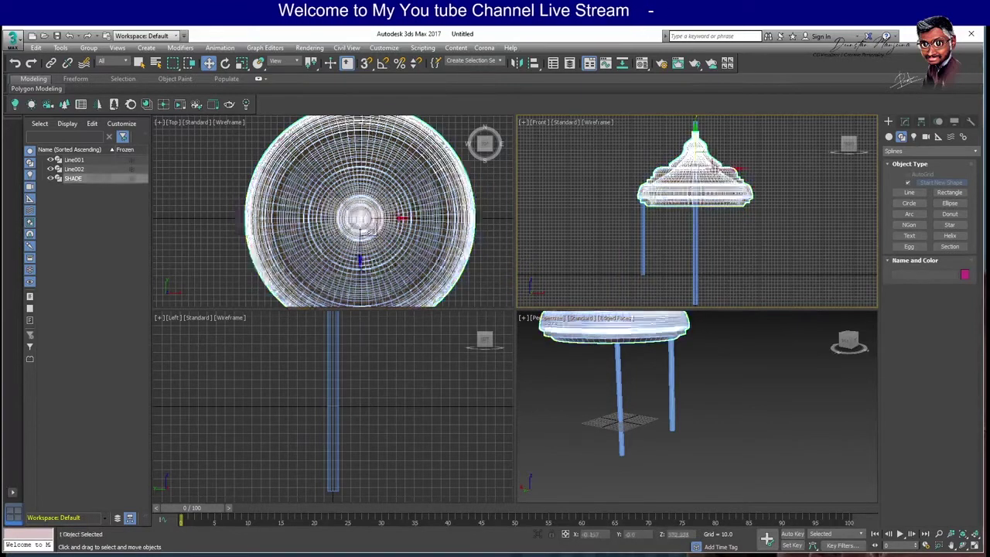
pyautogui.rightClick(715, 172)
pyautogui.click(743, 108)
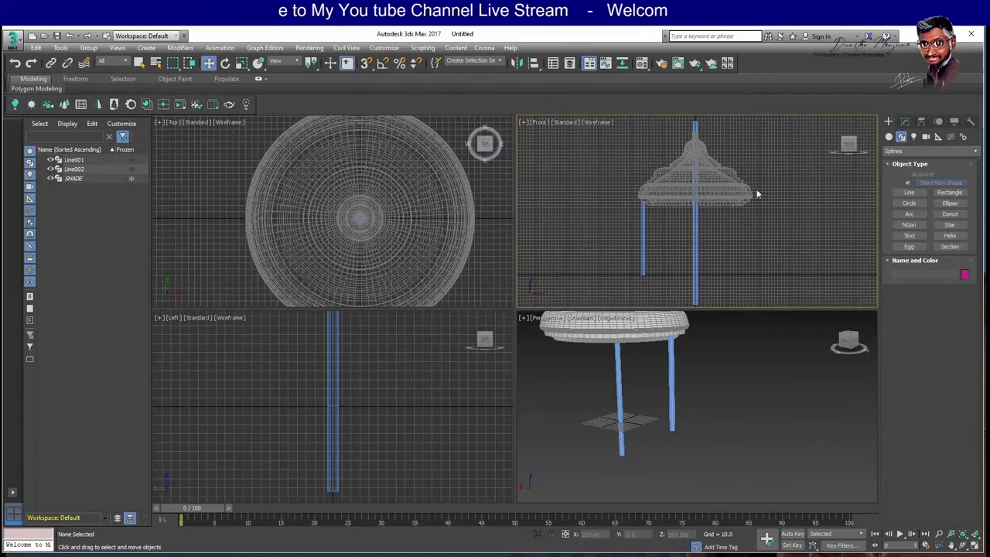
# Move Line001's pivot to the shade centre, near X 0, Y 0, with Affect Pivot Only.
pyautogui.click(255, 217)
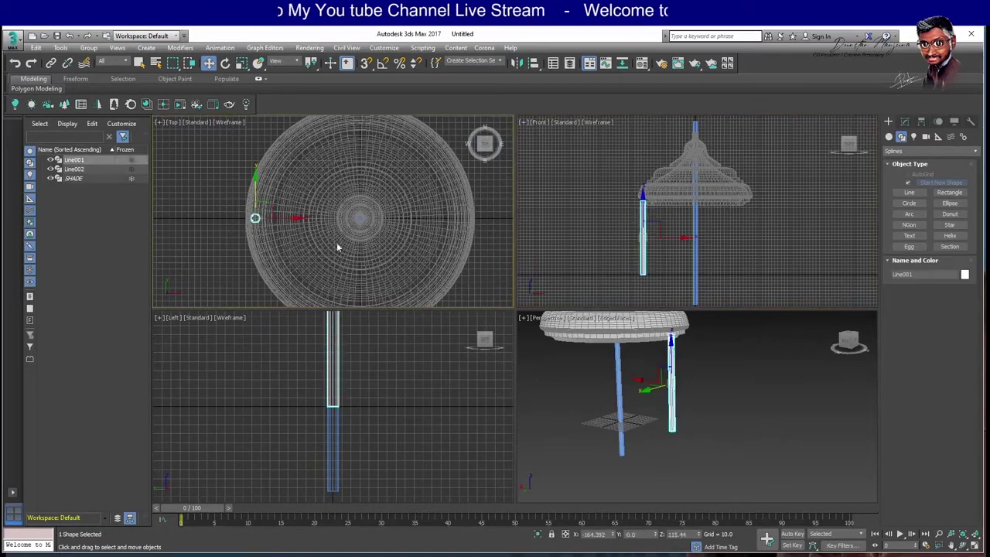
pyautogui.click(386, 242)
pyautogui.click(256, 217)
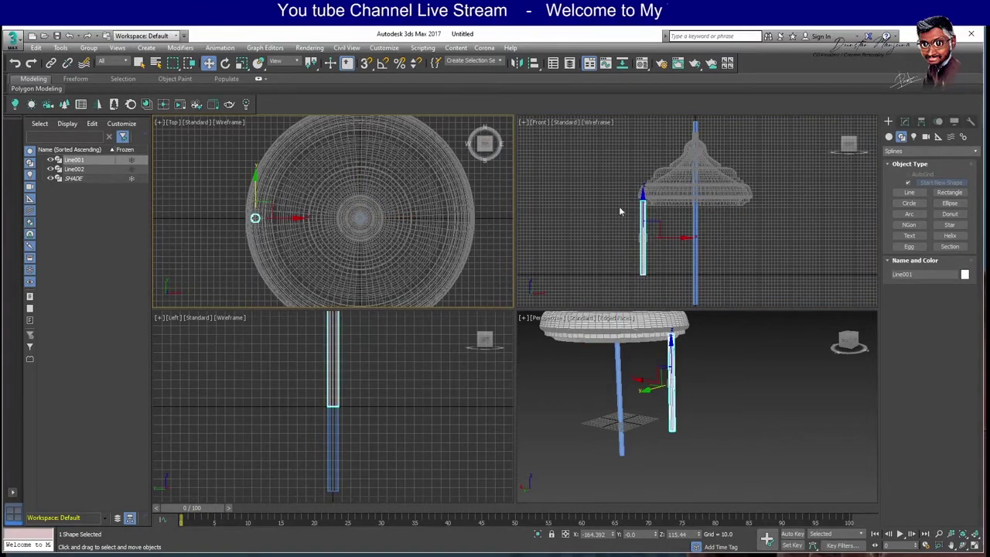
pyautogui.click(922, 122)
pyautogui.click(929, 193)
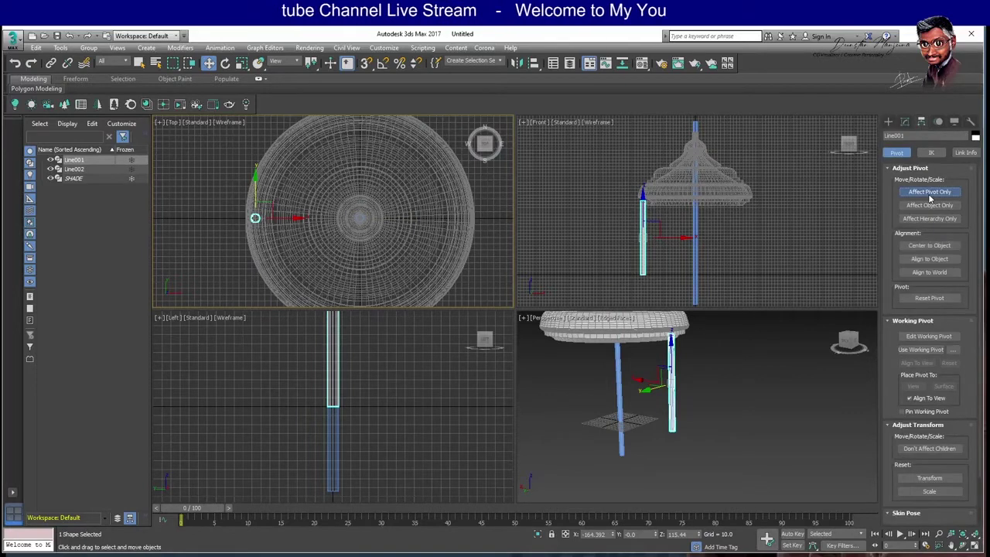
pyautogui.moveTo(282, 217); pyautogui.dragTo(386, 220)
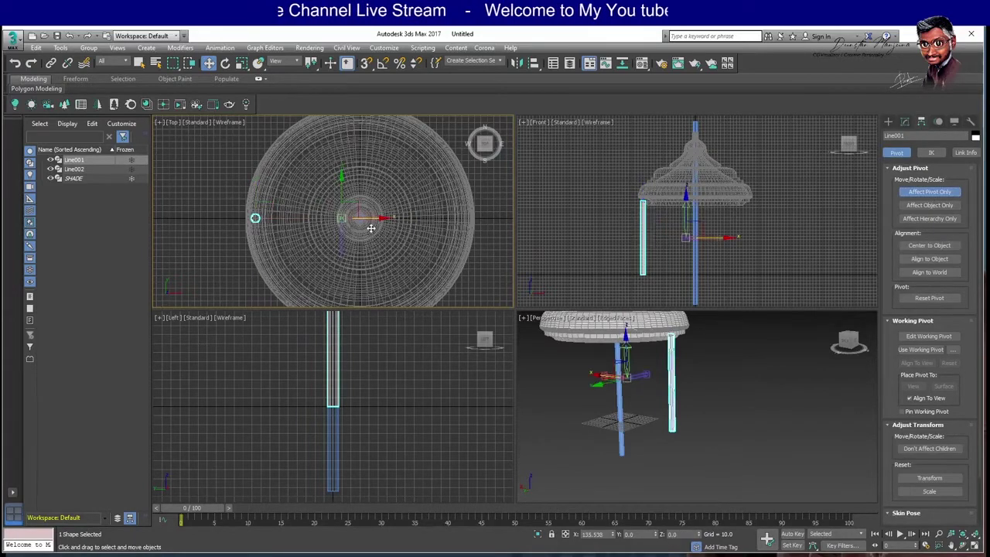
pyautogui.scroll(3, 355, 225)
pyautogui.moveTo(355, 225); pyautogui.dragTo(345, 232, button='middle')
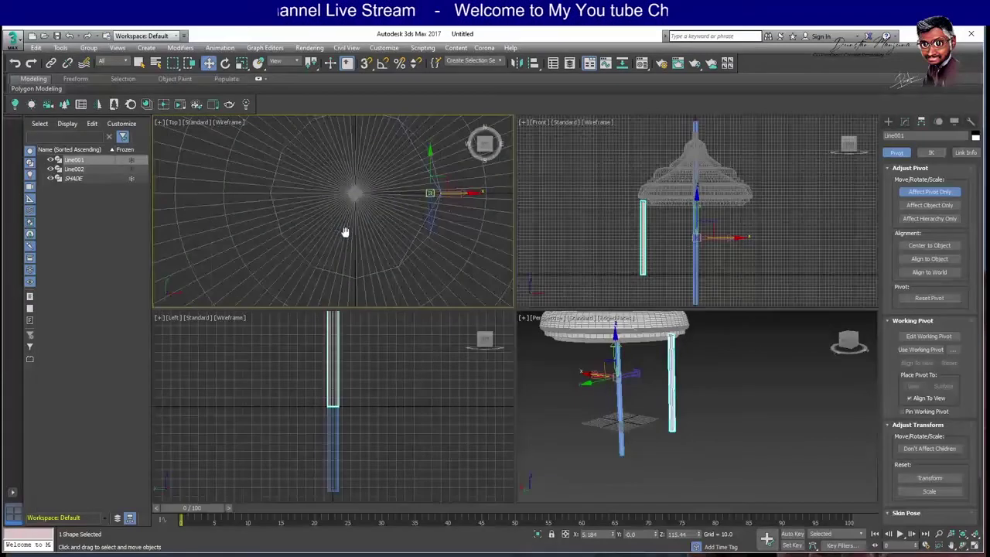
pyautogui.moveTo(464, 194); pyautogui.dragTo(391, 221)
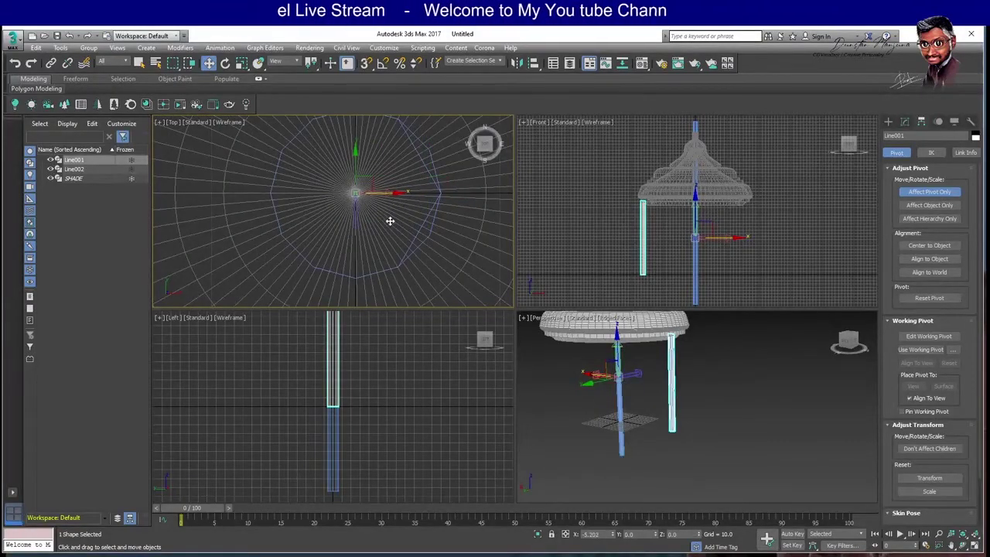
pyautogui.scroll(2, 388, 221)
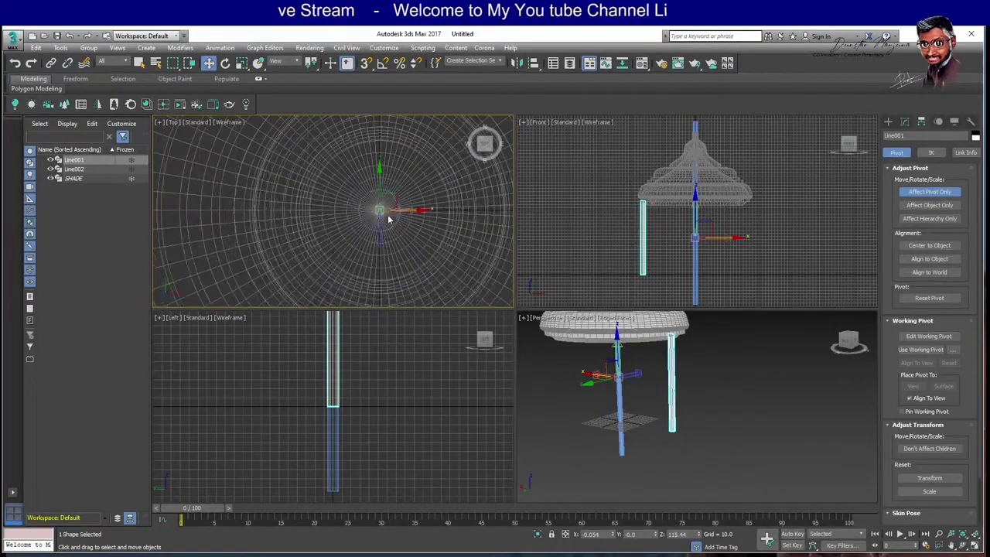
pyautogui.click(929, 192)
# Rotate-clone the column around the shade centre into six instances, Holder001–Holder006.
pyautogui.press('e')
pyautogui.scroll(-2, 440, 204)
pyautogui.scroll(-2, 425, 207)
pyautogui.moveTo(414, 210); pyautogui.dragTo(385, 222, button='middle')
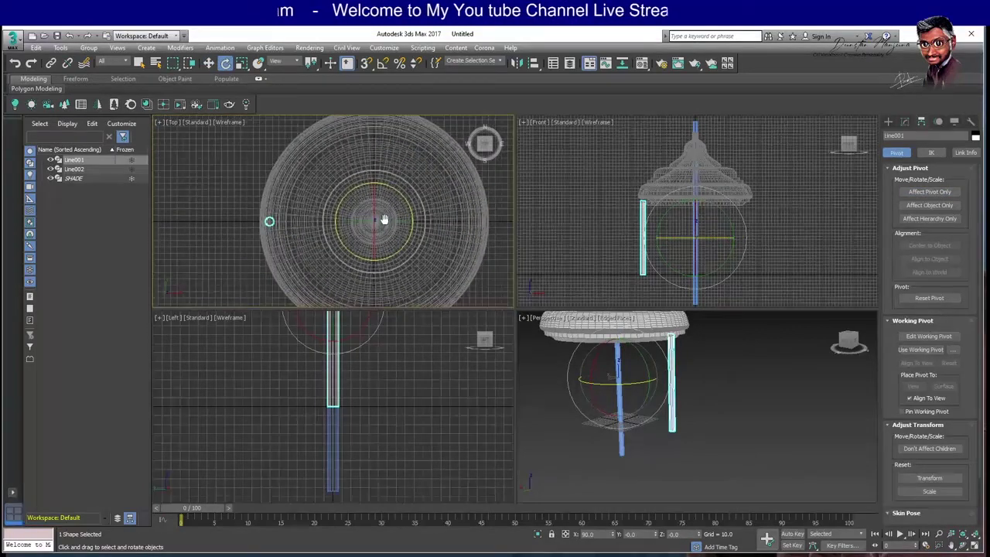
pyautogui.moveTo(392, 189); pyautogui.dragTo(412, 226)
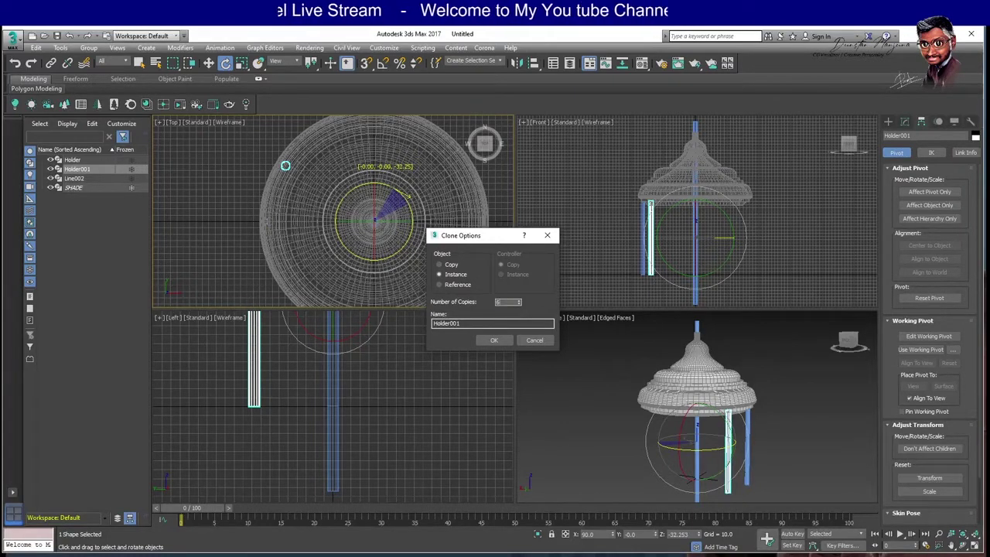
pyautogui.click(493, 341)
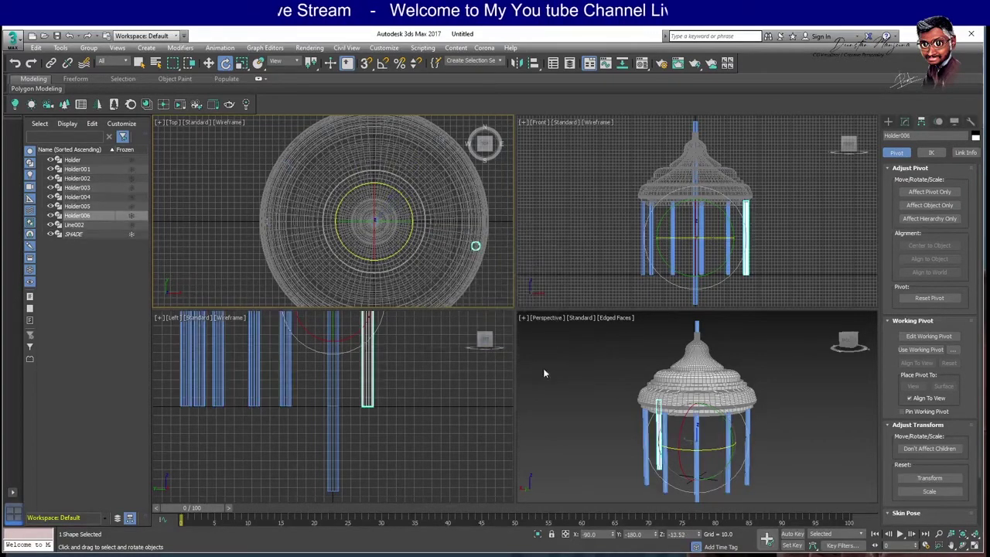
# Delete the central guide line Line002.
pyautogui.click(606, 402)
pyautogui.click(332, 456)
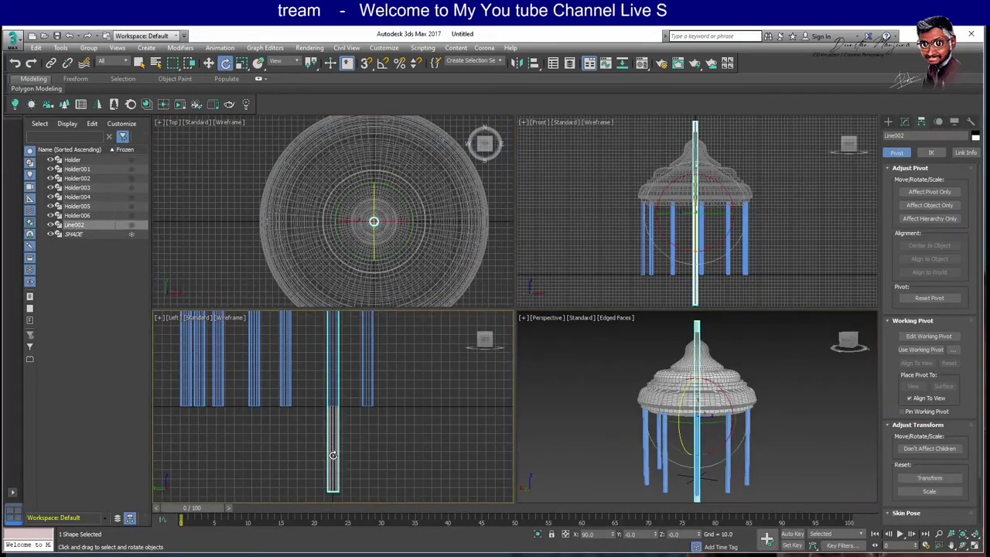
pyautogui.rightClick(332, 456)
pyautogui.click(338, 464)
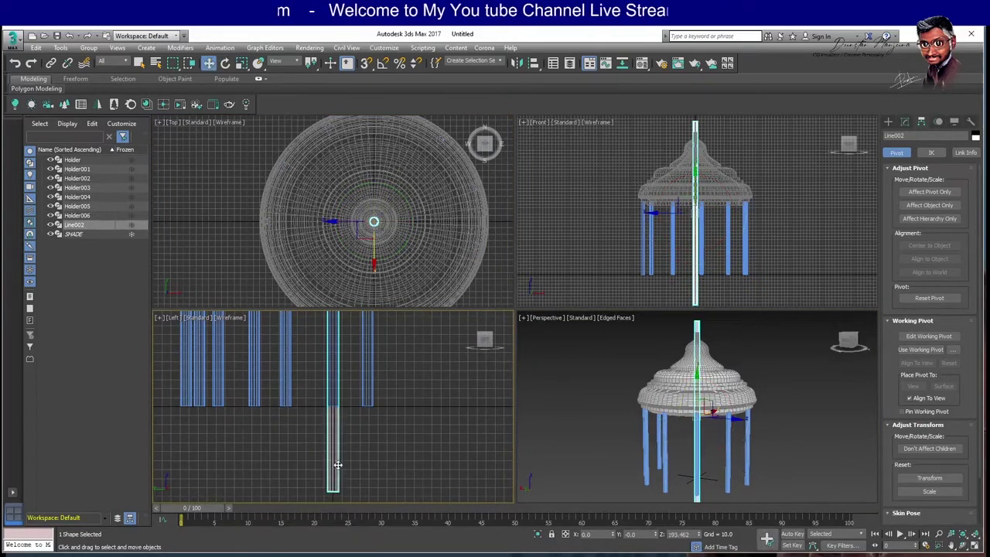
pyautogui.press('Delete')
# Maximize the Perspective viewport and orbit around the gazebo.
pyautogui.click(590, 412)
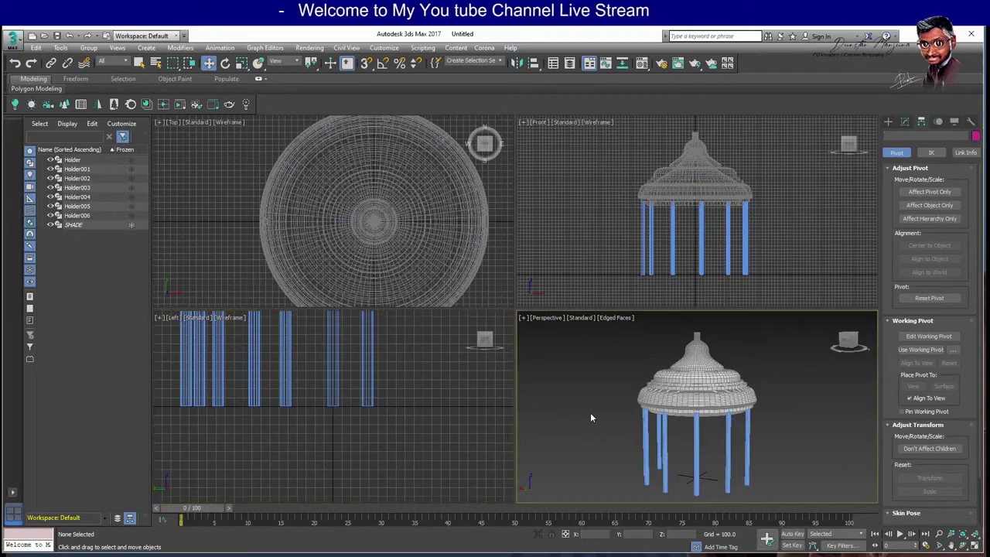
pyautogui.click(974, 545)
pyautogui.click(963, 545)
pyautogui.moveTo(464, 315)
pyautogui.mouseDown()
pyautogui.moveTo(342, 307)
pyautogui.moveTo(367, 316)
pyautogui.mouseUp()
pyautogui.rightClick(366, 315)
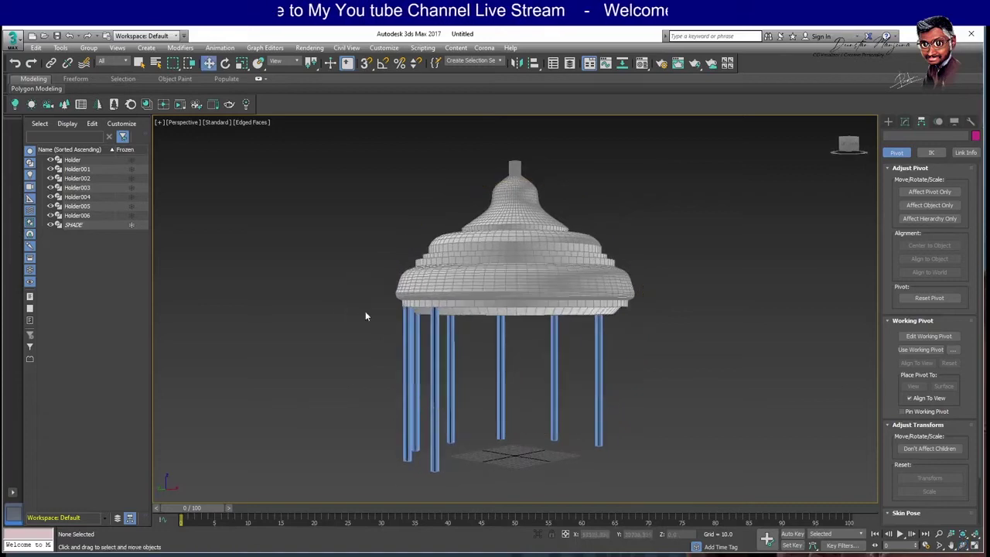
pyautogui.click(434, 331)
# Draw a cylinder base from the shade centre covering the gazebo footprint.
pyautogui.click(909, 122)
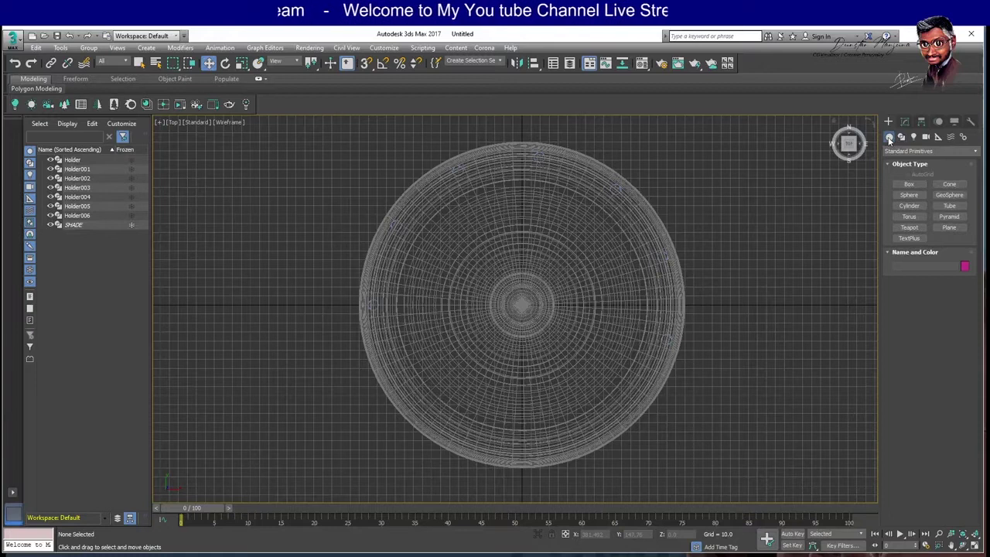
pyautogui.click(909, 205)
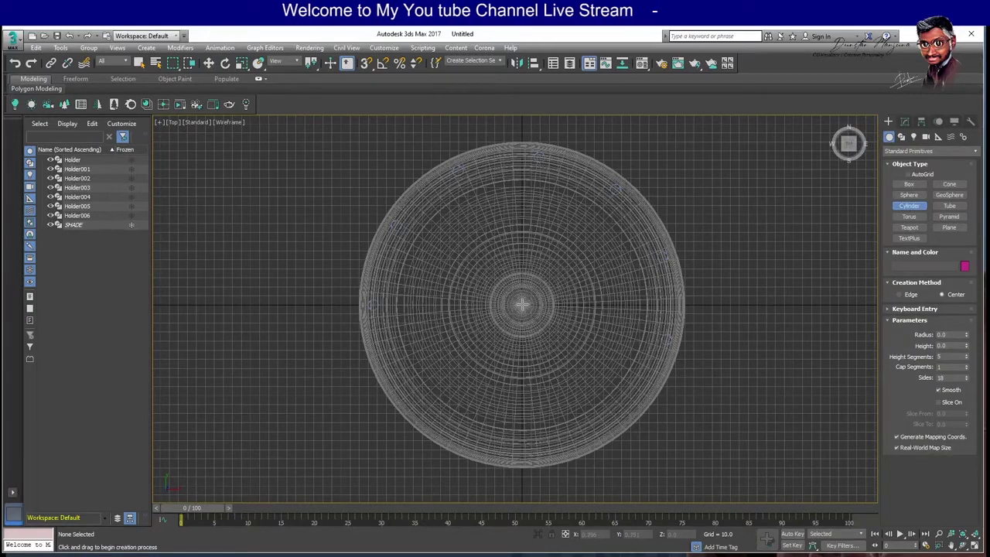
pyautogui.moveTo(522, 304); pyautogui.dragTo(553, 352)
pyautogui.moveTo(600, 413); pyautogui.dragTo(620, 458)
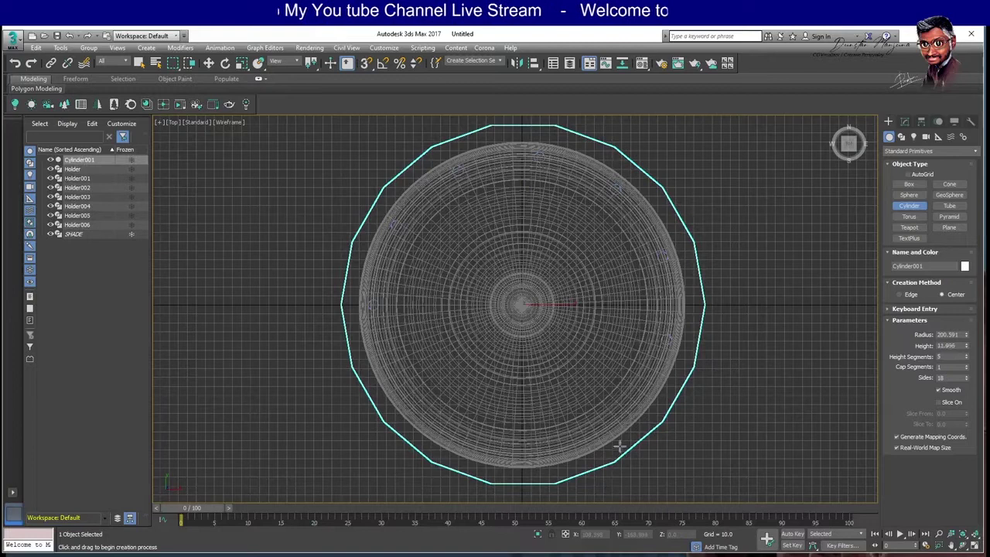
pyautogui.rightClick(612, 389)
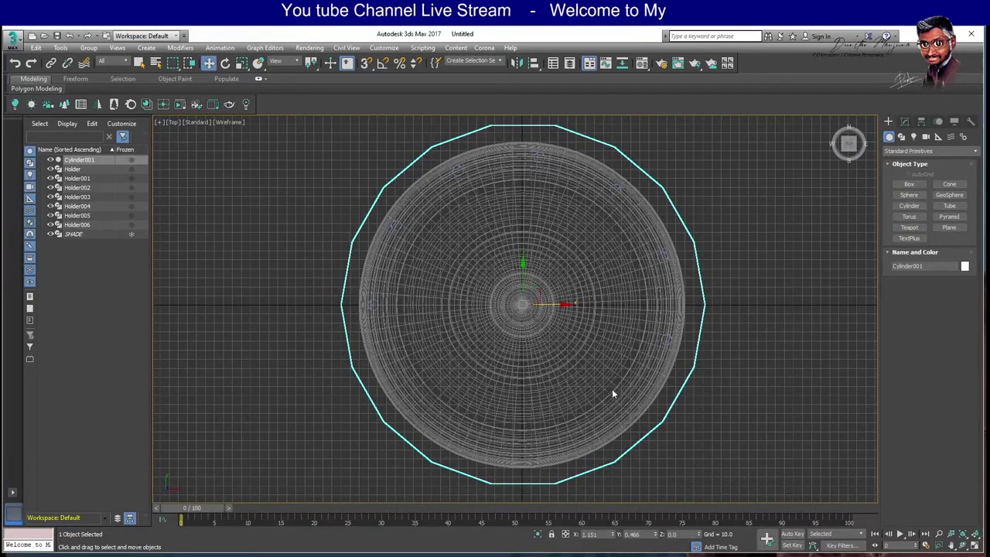
pyautogui.rightClick(610, 354)
pyautogui.click(614, 366)
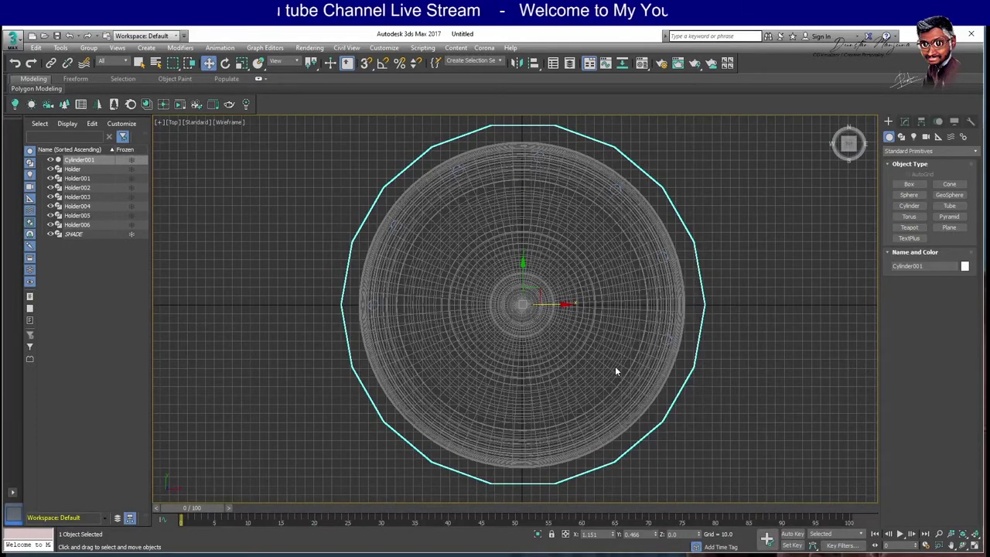
# Turn off Real-World Map Size and raise the cylinder's sides to 57.
pyautogui.press('f')
pyautogui.scroll(3, 603, 369)
pyautogui.scroll(3, 533, 389)
pyautogui.moveTo(533, 389); pyautogui.dragTo(585, 306, button='middle')
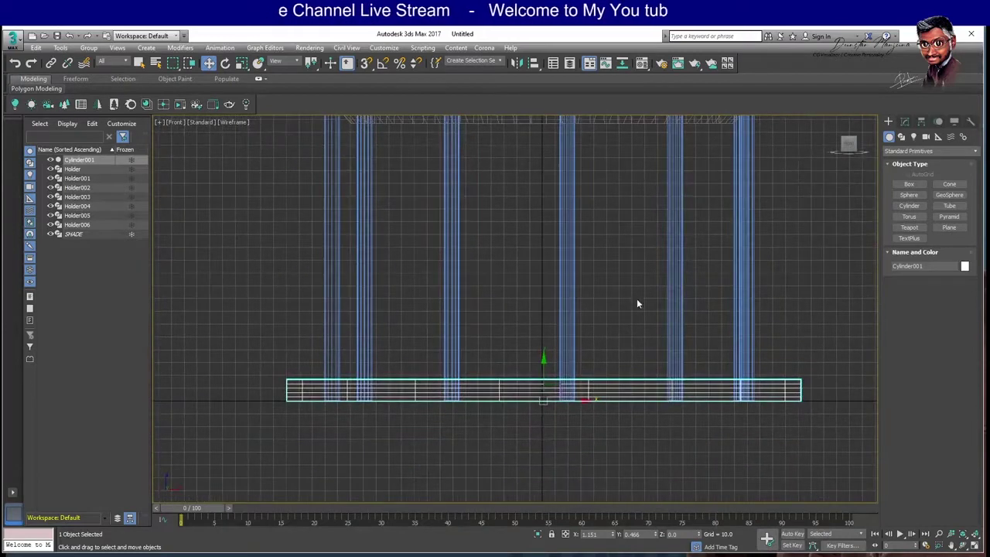
pyautogui.click(905, 121)
pyautogui.click(921, 385)
pyautogui.moveTo(965, 320); pyautogui.dragTo(965, 295)
# Switch to the Perspective view and frame the gazebo to check its base.
pyautogui.press('p')
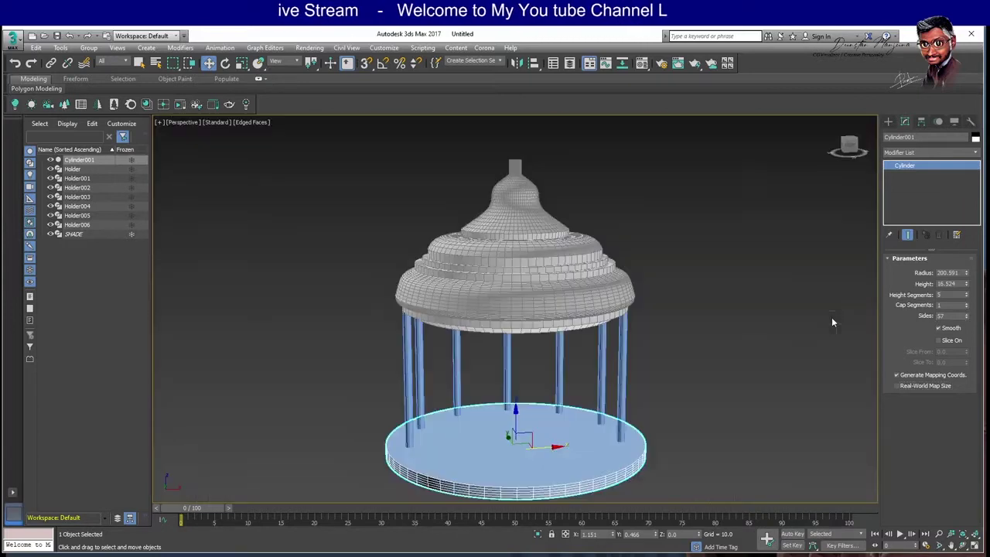
pyautogui.moveTo(728, 370)
pyautogui.mouseDown(button='middle')
pyautogui.moveTo(803, 294)
pyautogui.moveTo(772, 322)
pyautogui.moveTo(811, 323)
pyautogui.moveTo(743, 333)
pyautogui.moveTo(818, 327)
pyautogui.mouseUp(button='middle')
pyautogui.scroll(2, 803, 293)
pyautogui.scroll(3, 803, 294)
pyautogui.scroll(-3, 813, 305)
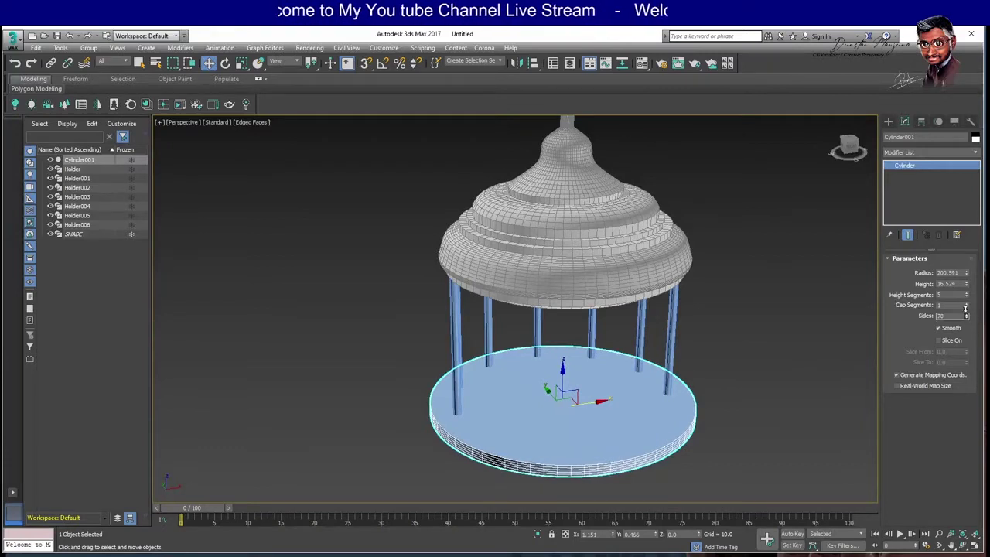
# In the Front view, copy the base cylinder downward, widen the copy, and name the original ST 01.
pyautogui.press('f')
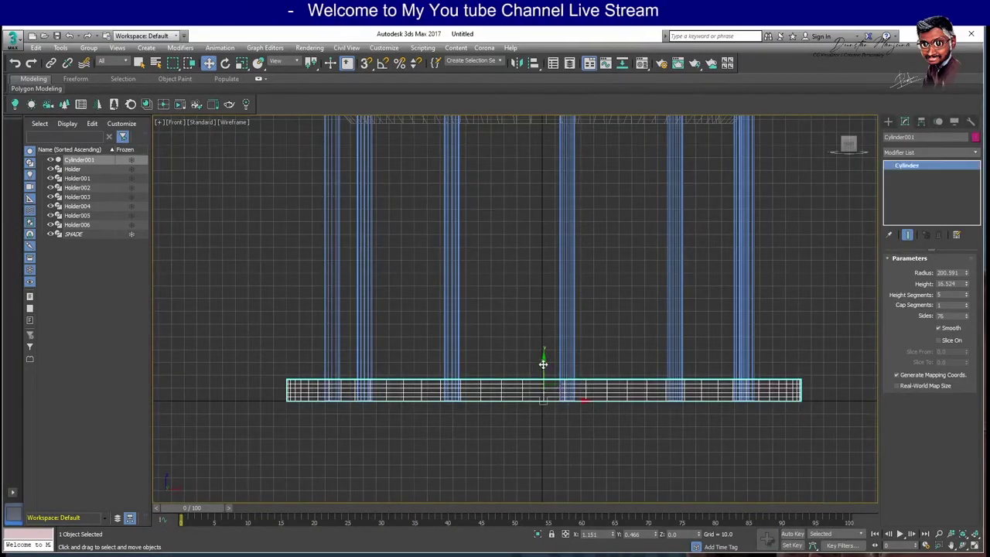
pyautogui.keyDown('shift'); pyautogui.moveTo(543, 363); pyautogui.dragTo(554, 385); pyautogui.keyUp('shift')
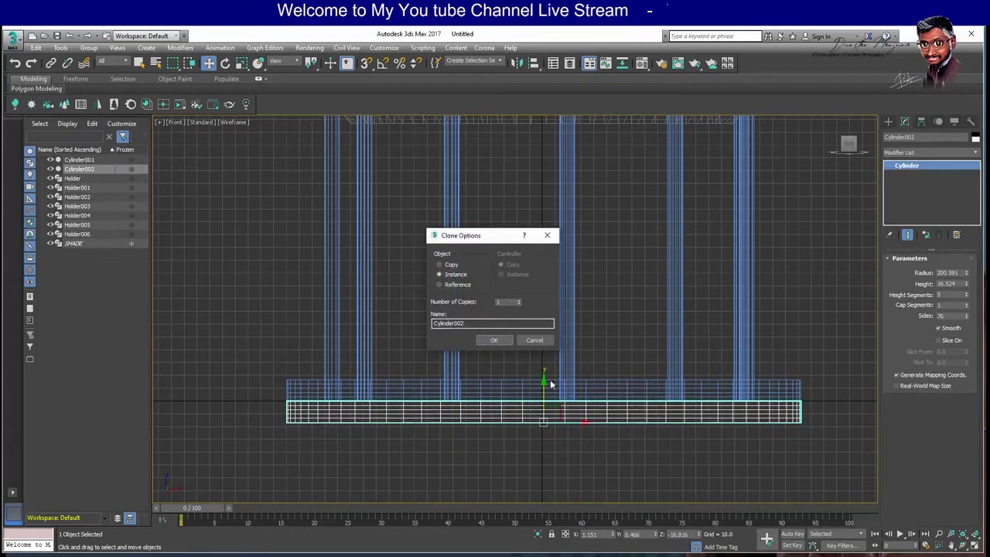
pyautogui.click(493, 340)
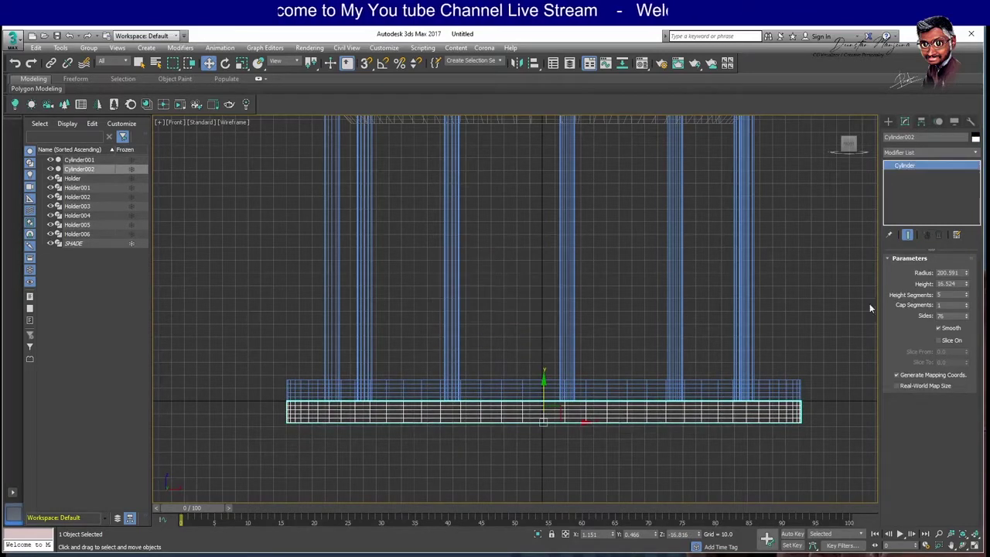
pyautogui.moveTo(966, 277); pyautogui.dragTo(966, 270)
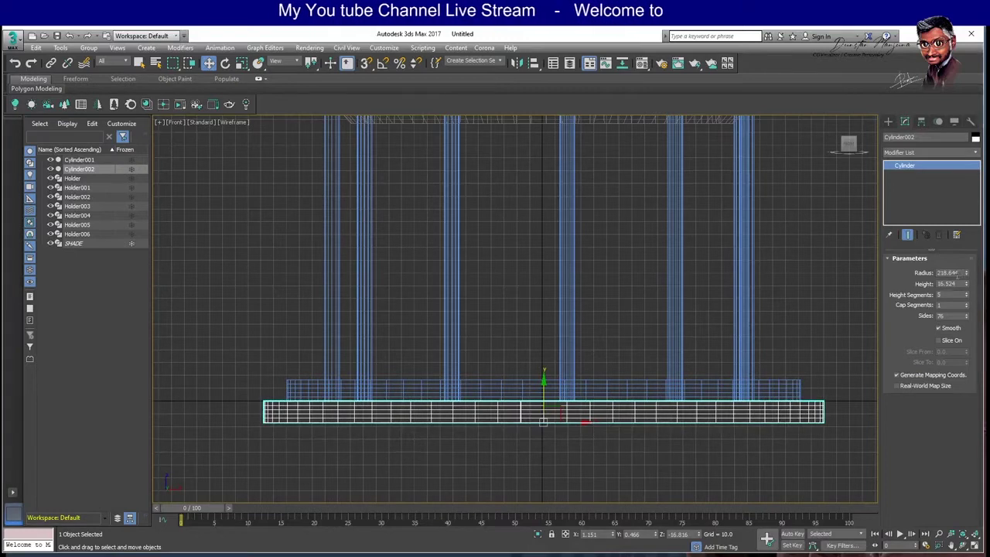
pyautogui.keyDown('shift'); pyautogui.moveTo(544, 386); pyautogui.dragTo(548, 408); pyautogui.keyUp('shift')
pyautogui.click(534, 338)
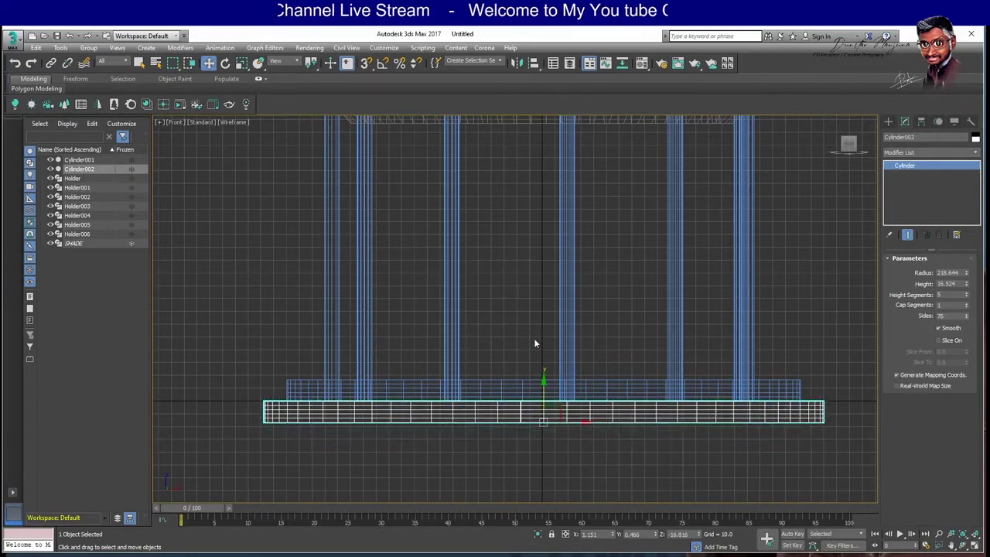
pyautogui.write('ST 01')
pyautogui.press('Return')
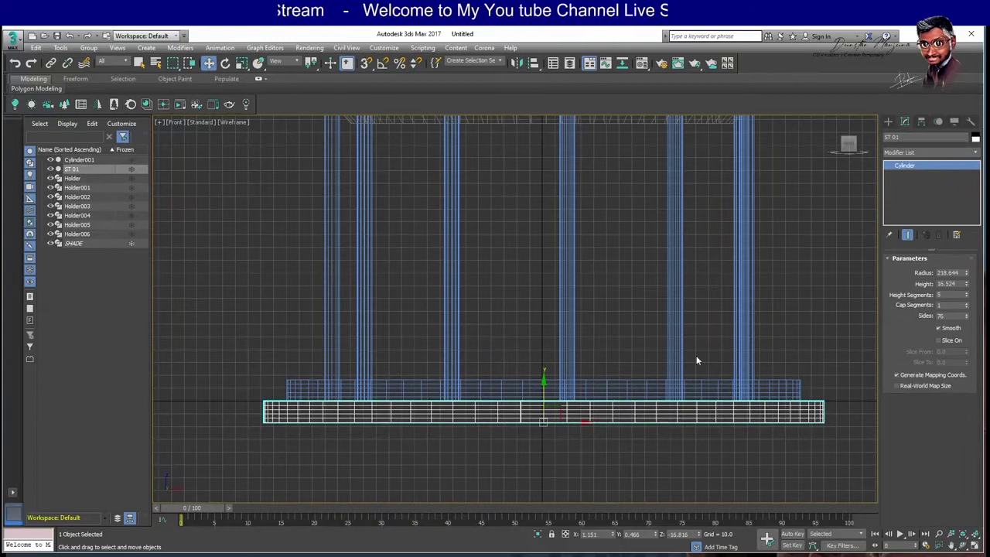
# Copy the slab downward twice as ST 002 and ST 003, widening each copy.
pyautogui.keyDown('shift'); pyautogui.moveTo(547, 392); pyautogui.dragTo(548, 413); pyautogui.keyUp('shift')
pyautogui.click(493, 340)
pyautogui.moveTo(966, 276); pyautogui.dragTo(968, 269)
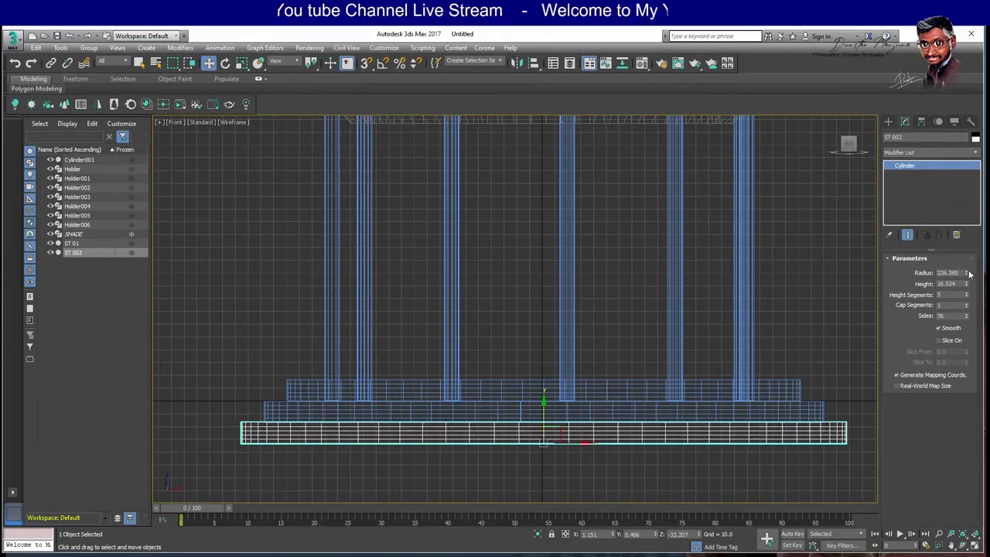
pyautogui.keyDown('shift'); pyautogui.moveTo(544, 413); pyautogui.dragTo(544, 438); pyautogui.keyUp('shift')
pyautogui.click(494, 340)
pyautogui.moveTo(968, 272); pyautogui.dragTo(968, 260)
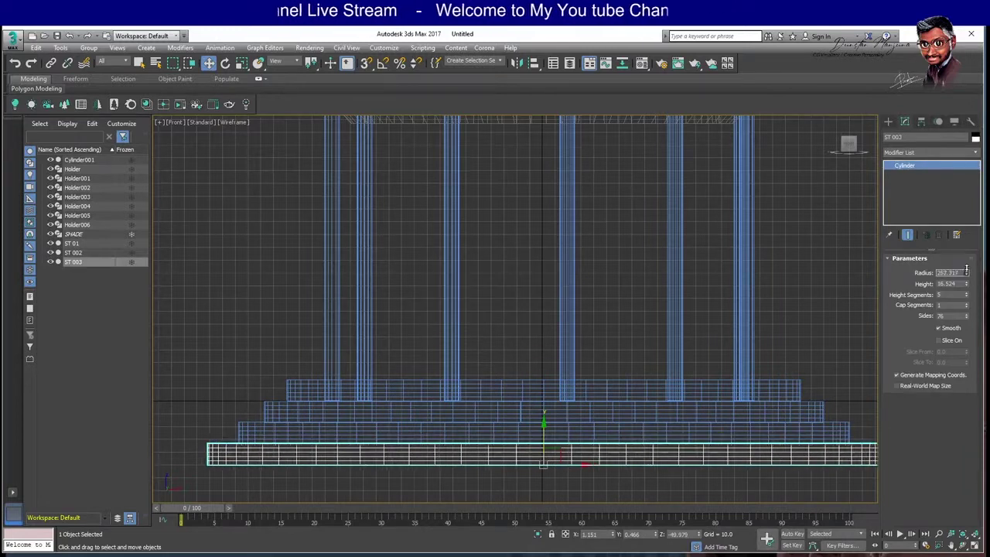
pyautogui.scroll(-3, 555, 285)
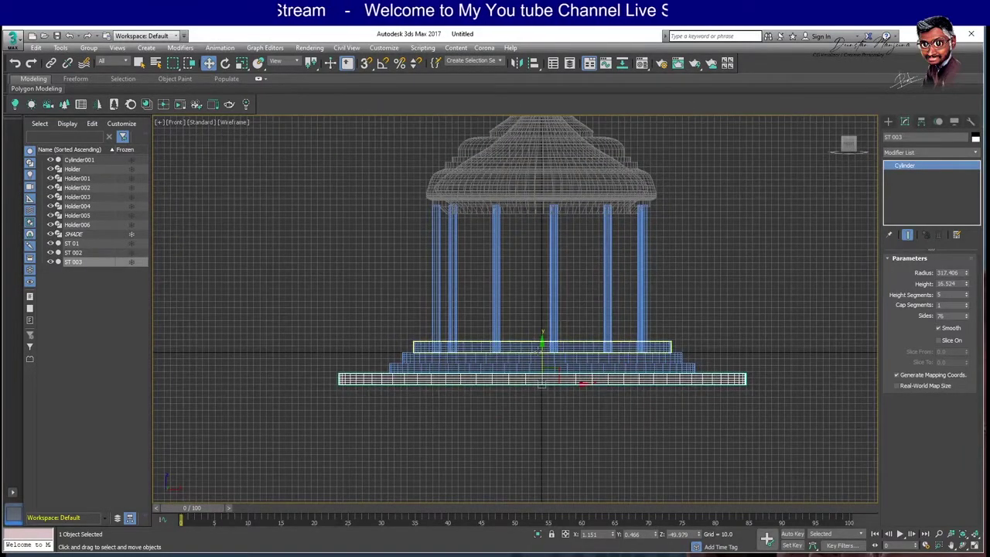
# Copy ST 003 downward as ST 004, then widen it, make it taller, and lower it.
pyautogui.moveTo(541, 343); pyautogui.dragTo(545, 359)
pyautogui.click(495, 339)
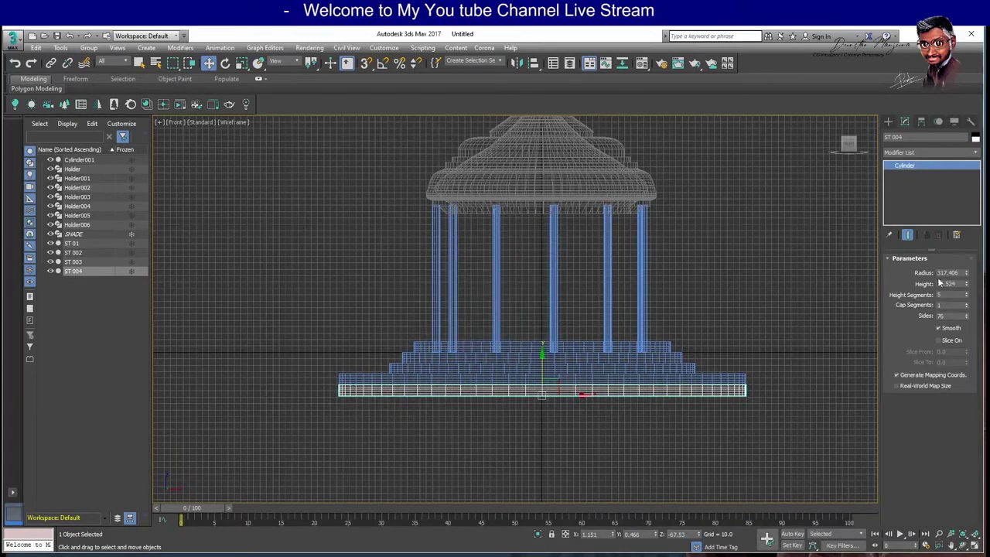
pyautogui.moveTo(966, 273); pyautogui.dragTo(966, 272)
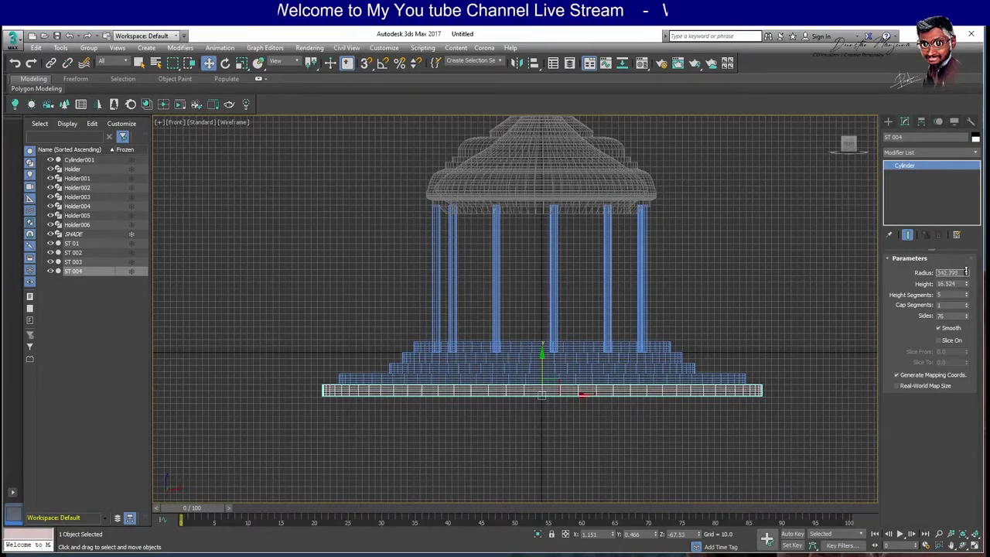
pyautogui.moveTo(966, 283); pyautogui.dragTo(977, 232)
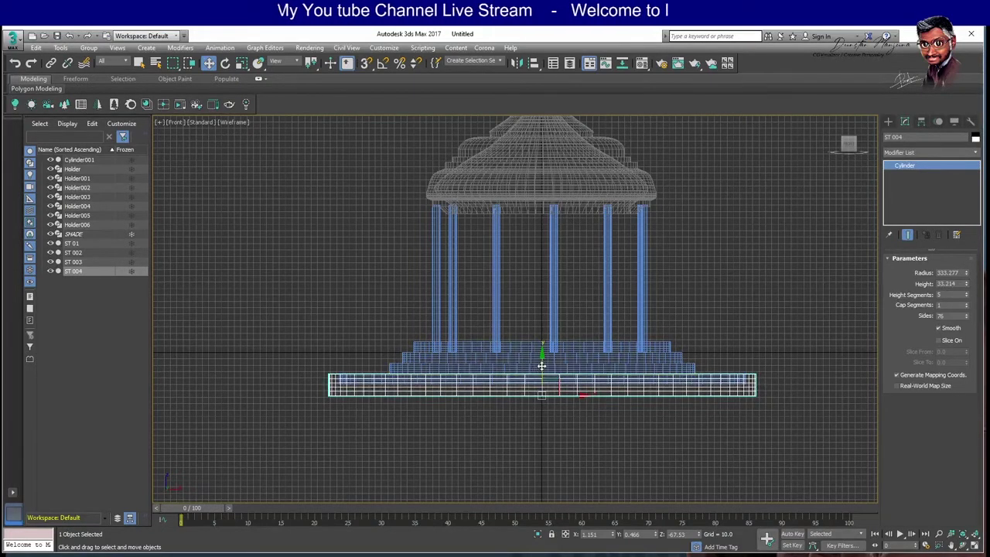
pyautogui.moveTo(543, 366); pyautogui.dragTo(543, 376)
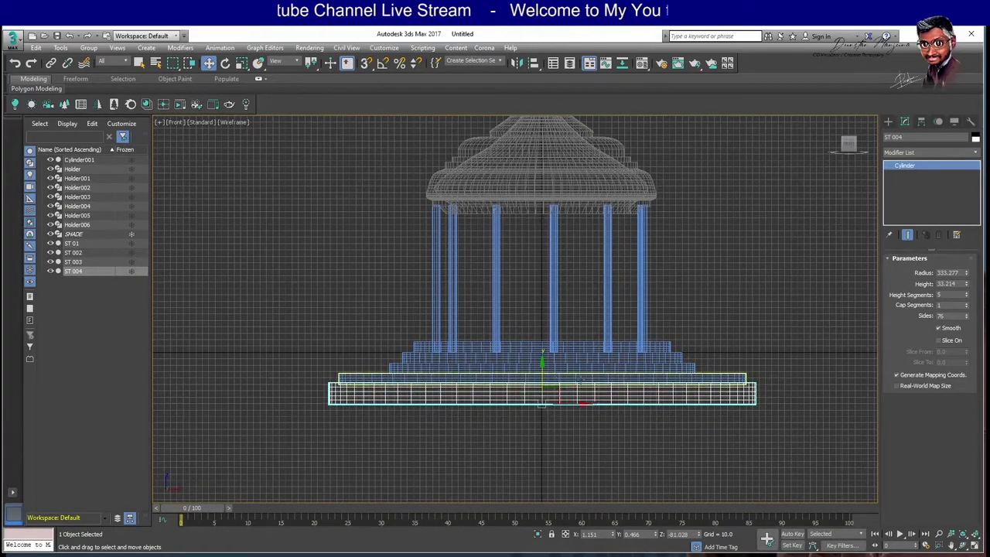
# Copy ST 004 downward as ST 005, widen it to radius 479.919, and view it in Perspective.
pyautogui.moveTo(546, 377); pyautogui.dragTo(545, 398)
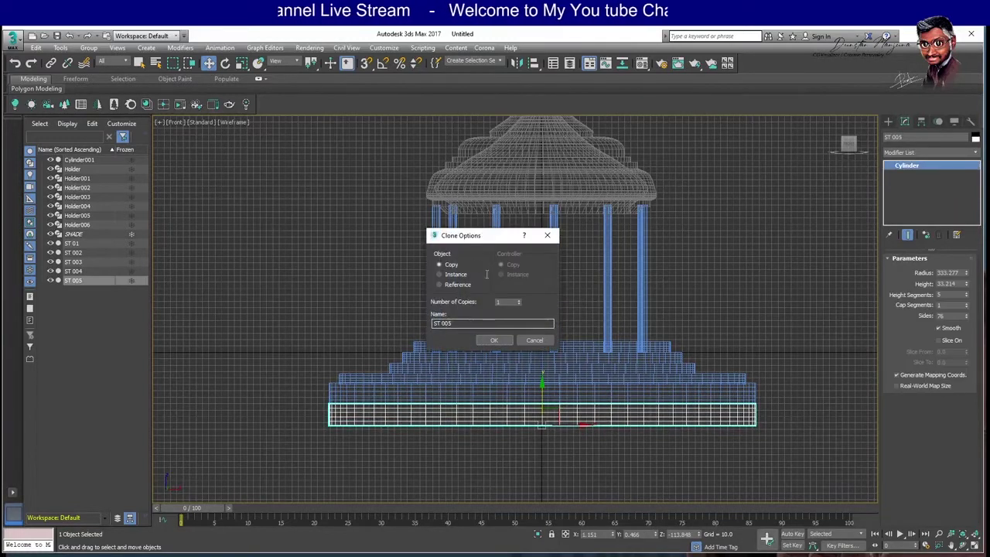
pyautogui.click(497, 340)
pyautogui.moveTo(966, 277); pyautogui.dragTo(970, 251)
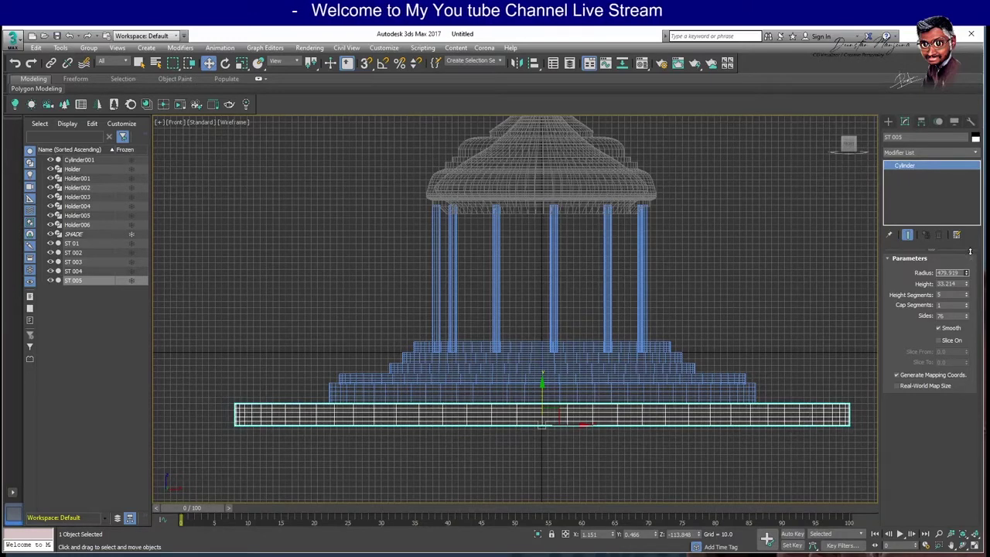
pyautogui.click(766, 254)
pyautogui.press('p')
pyautogui.moveTo(761, 254)
pyautogui.mouseDown(button='middle')
pyautogui.moveTo(726, 208)
pyautogui.moveTo(729, 216)
pyautogui.mouseUp(button='middle')
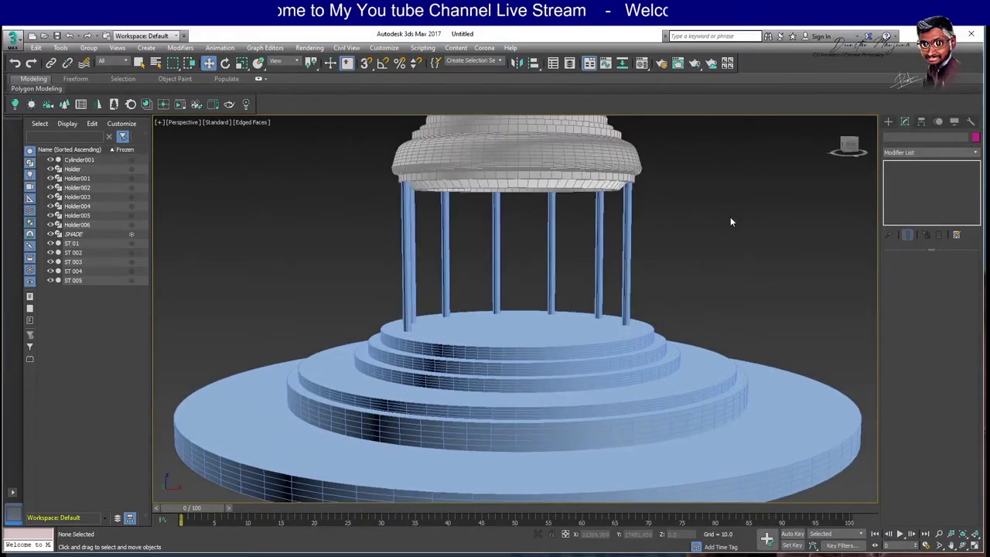
# Reframe the gazebo and return to the Front wireframe view with the roof lower.
pyautogui.click(790, 420)
pyautogui.click(814, 295)
pyautogui.scroll(-3, 778, 290)
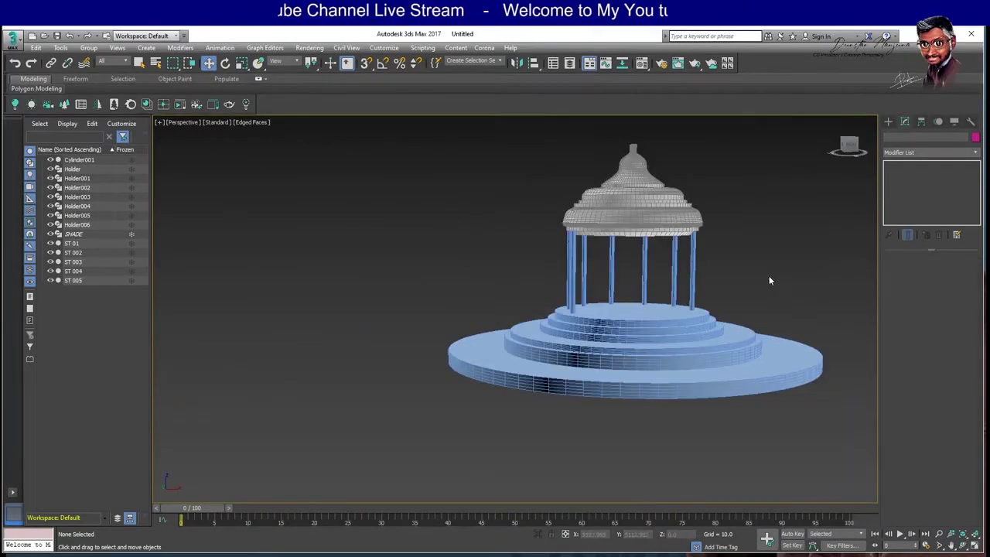
pyautogui.moveTo(768, 281); pyautogui.dragTo(710, 293, button='middle')
pyautogui.scroll(2, 692, 299)
pyautogui.press('f')
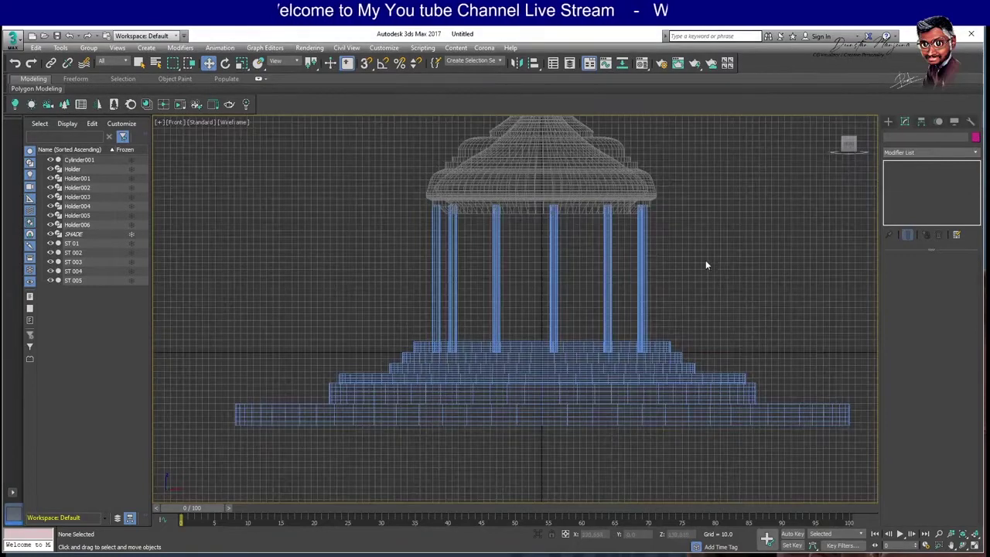
pyautogui.moveTo(597, 215); pyautogui.dragTo(592, 379, button='middle')
pyautogui.scroll(2, 549, 261)
# Zoom onto the roof finial and bring up the spline shape types in Create.
pyautogui.moveTo(549, 261)
pyautogui.mouseDown(button='middle')
pyautogui.moveTo(579, 333)
pyautogui.moveTo(611, 375)
pyautogui.mouseUp(button='middle')
pyautogui.scroll(3, 570, 314)
pyautogui.scroll(2, 579, 333)
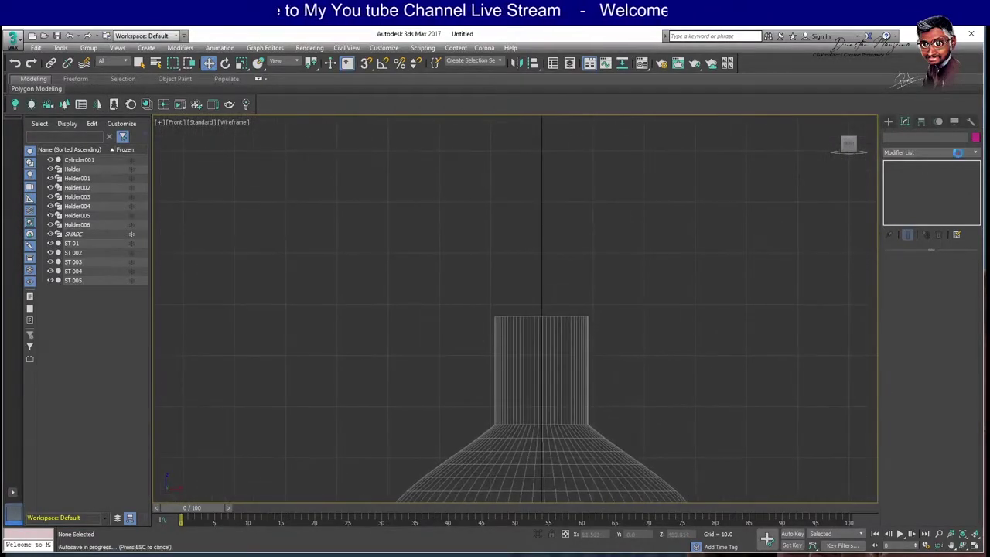
pyautogui.click(887, 122)
pyautogui.click(902, 137)
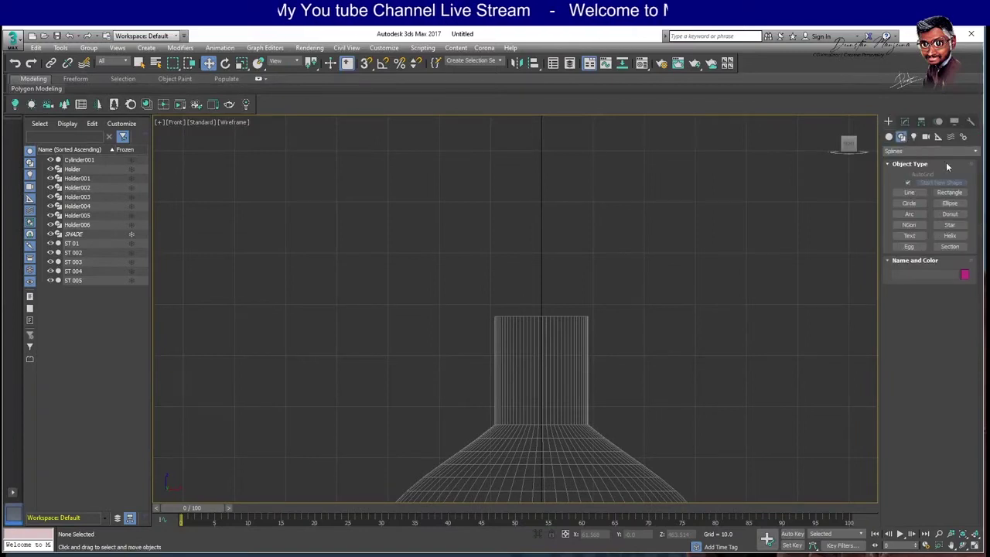
# Pick the Line shape, undo a trial line, and turn off Real-World Map Size.
pyautogui.click(912, 194)
pyautogui.scroll(2, 590, 263)
pyautogui.moveTo(590, 263); pyautogui.dragTo(624, 242, button='middle')
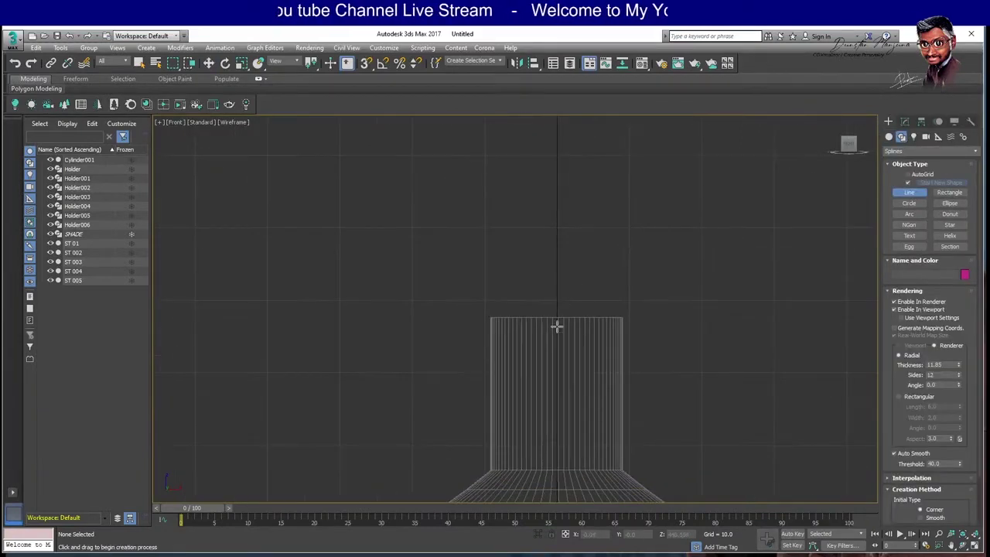
pyautogui.moveTo(557, 326); pyautogui.dragTo(558, 296, button='middle')
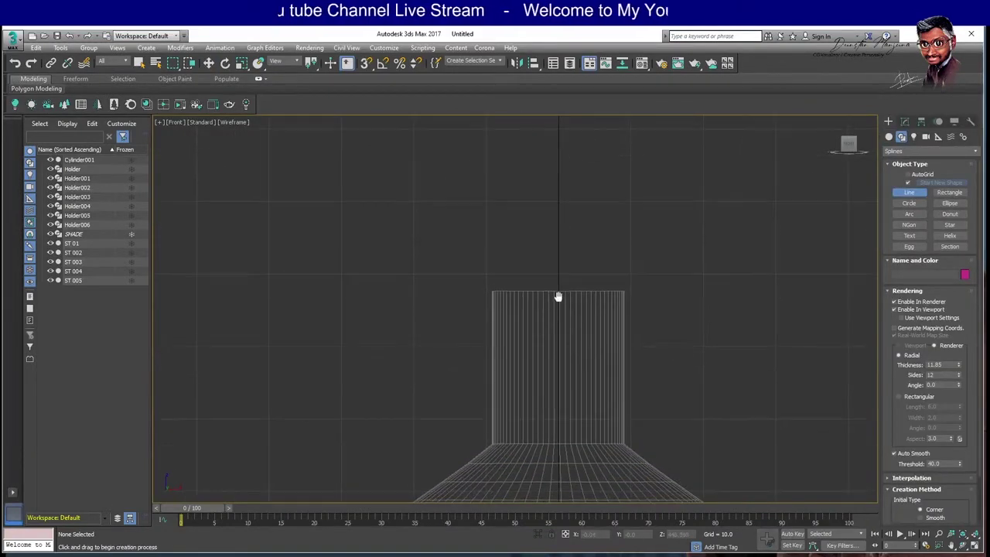
pyautogui.click(559, 392)
pyautogui.hotkey('ctrl', 'z')
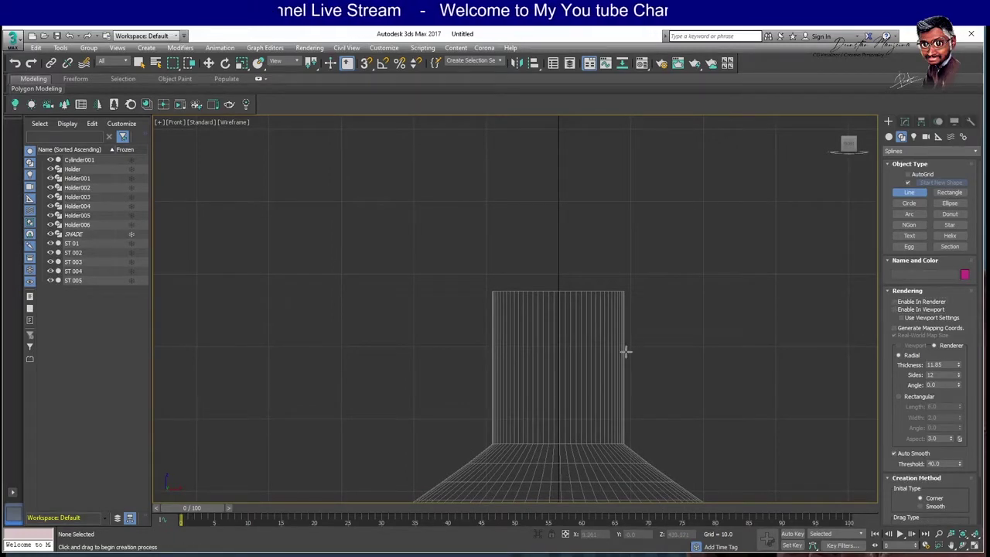
pyautogui.click(904, 336)
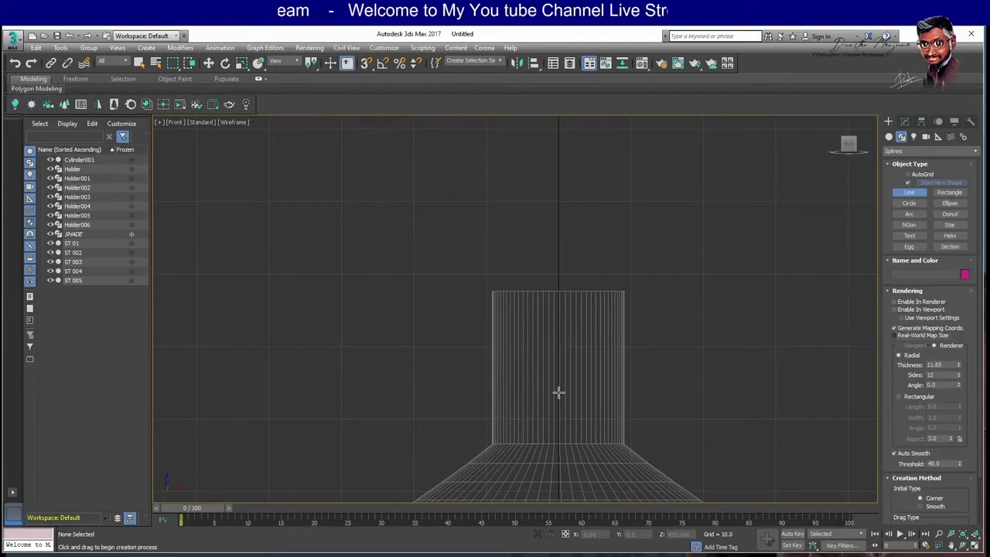
# Draw the profile's lower points from the finial centre, stepping left and bulging outward.
pyautogui.click(559, 367)
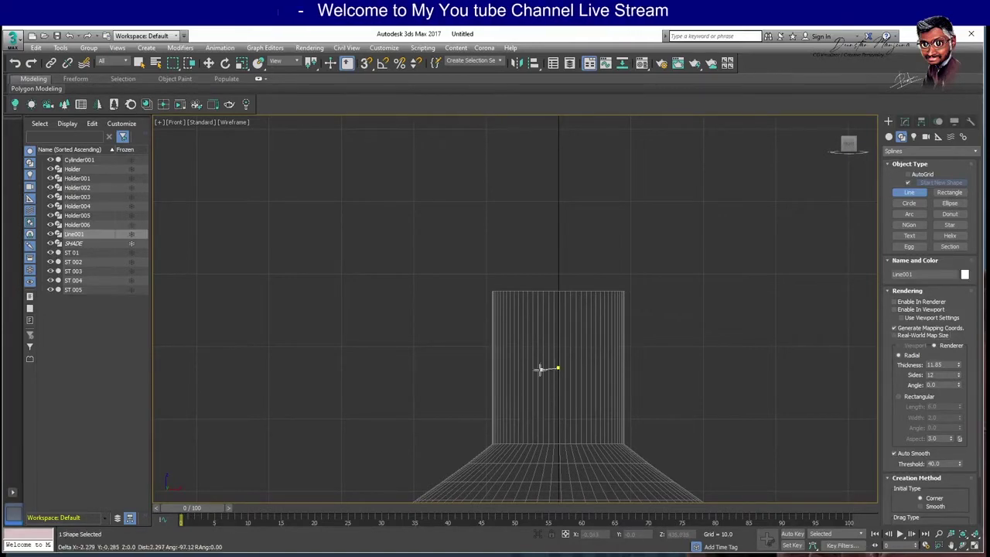
pyautogui.click(481, 369)
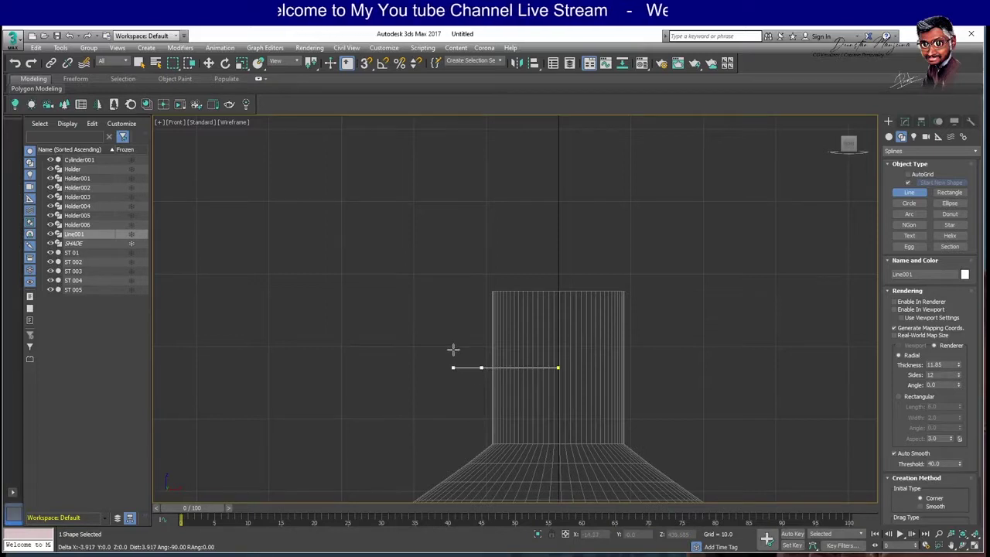
pyautogui.click(480, 339)
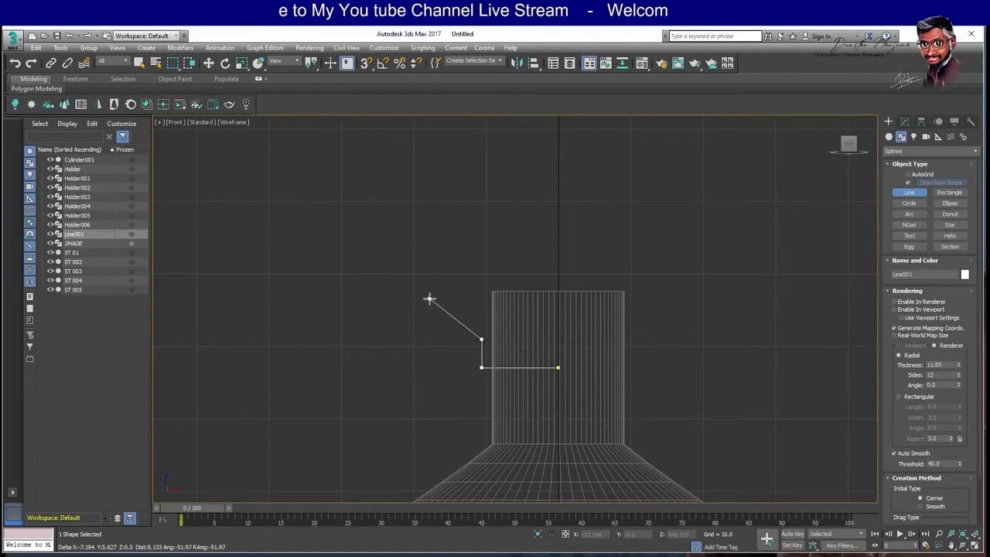
pyautogui.click(417, 295)
pyautogui.click(441, 229)
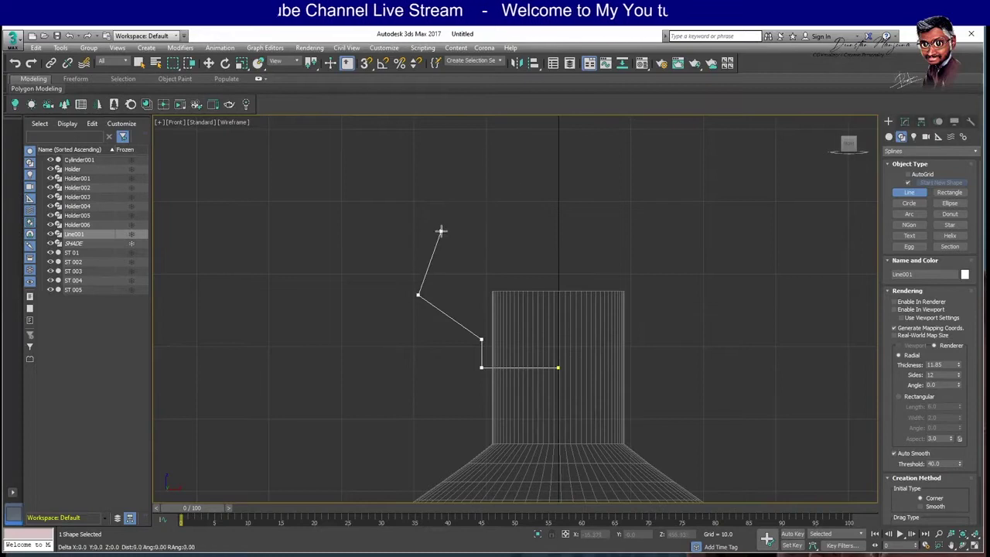
pyautogui.moveTo(504, 142); pyautogui.dragTo(475, 209, button='middle')
pyautogui.click(456, 271)
# Add the stepped points rising to the top on the centre axis and finish the line.
pyautogui.click(456, 250)
pyautogui.click(475, 250)
pyautogui.click(475, 229)
pyautogui.click(494, 229)
pyautogui.click(493, 208)
pyautogui.click(505, 189)
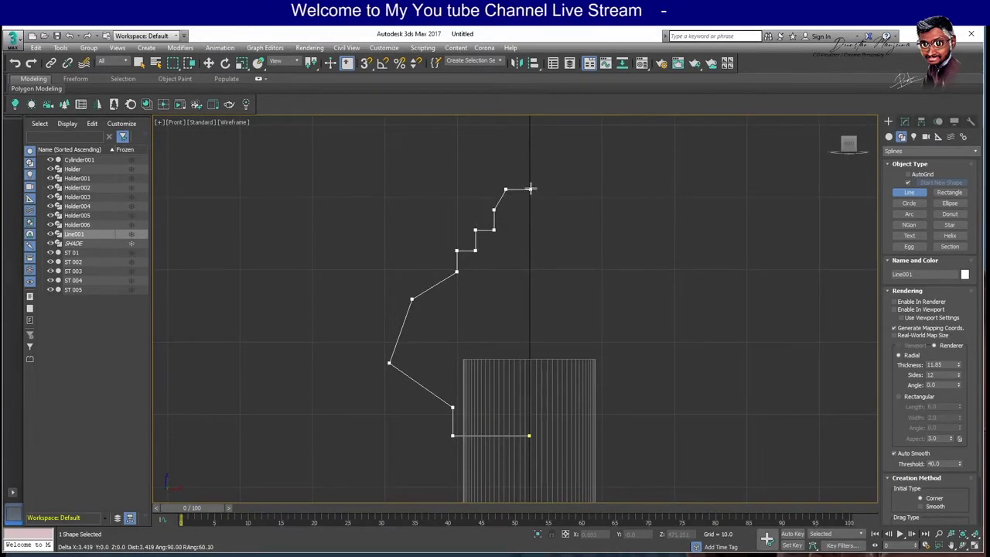
pyautogui.click(531, 150)
pyautogui.click(529, 436)
# Keep Line001 open, then smooth the vertex near the profile top and nudge it.
pyautogui.click(522, 336)
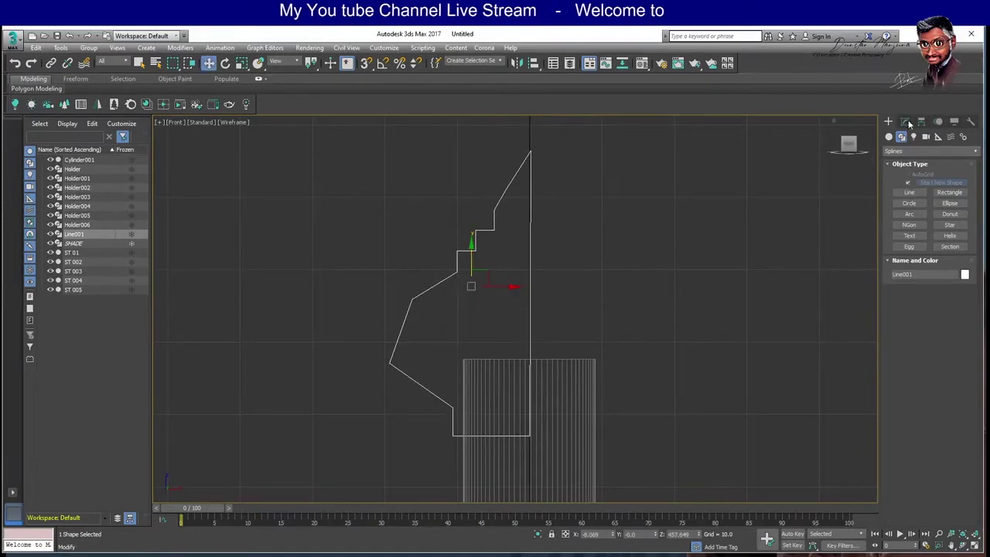
pyautogui.click(905, 122)
pyautogui.click(504, 190)
pyautogui.rightClick(502, 188)
pyautogui.click(529, 168)
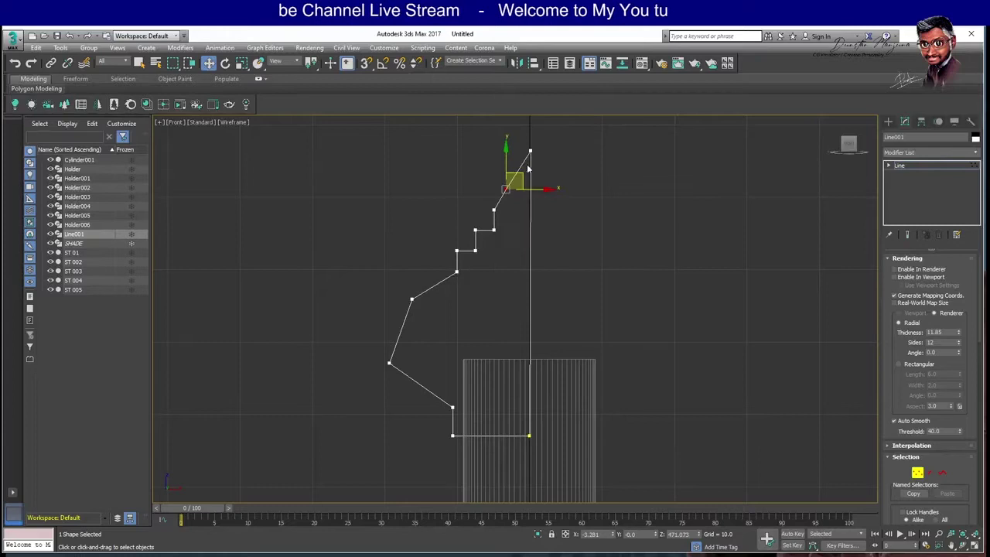
pyautogui.moveTo(525, 175); pyautogui.dragTo(520, 170)
# Make the left bulge vertex of the profile smooth.
pyautogui.click(376, 347)
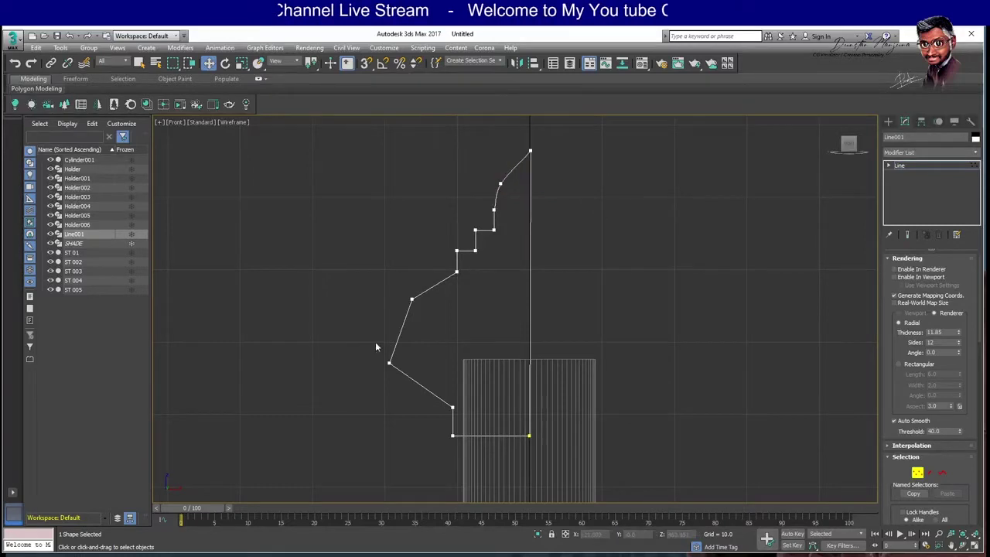
pyautogui.click(411, 298)
pyautogui.rightClick(411, 297)
pyautogui.click(390, 246)
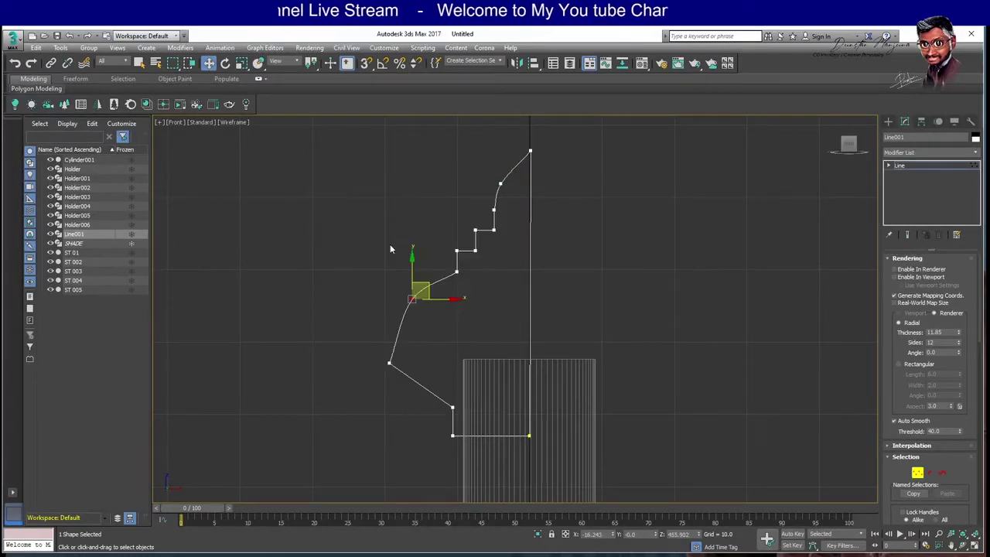
pyautogui.click(402, 354)
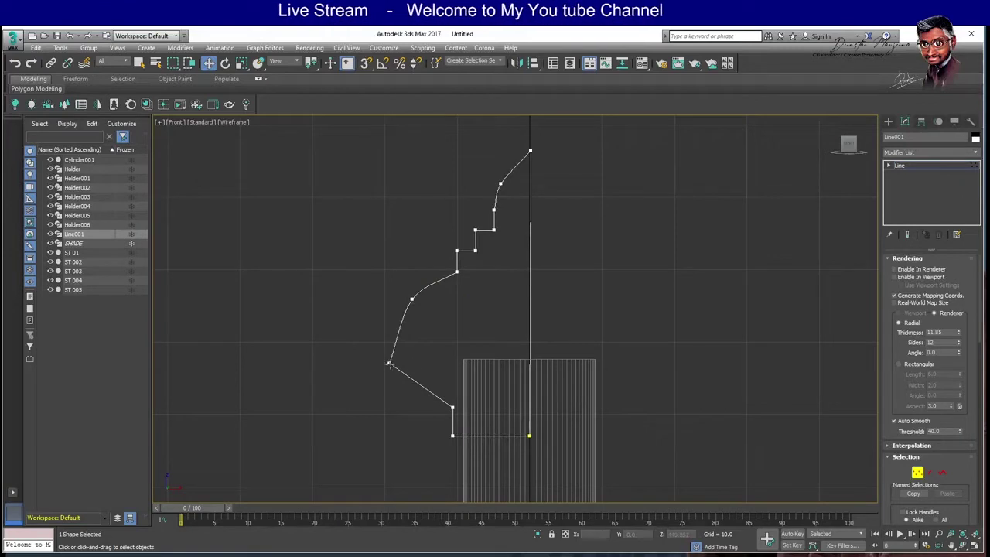
# Turn the lower corner vertex into a Bezier point and reshape it into a smooth arc.
pyautogui.click(452, 408)
pyautogui.rightClick(452, 408)
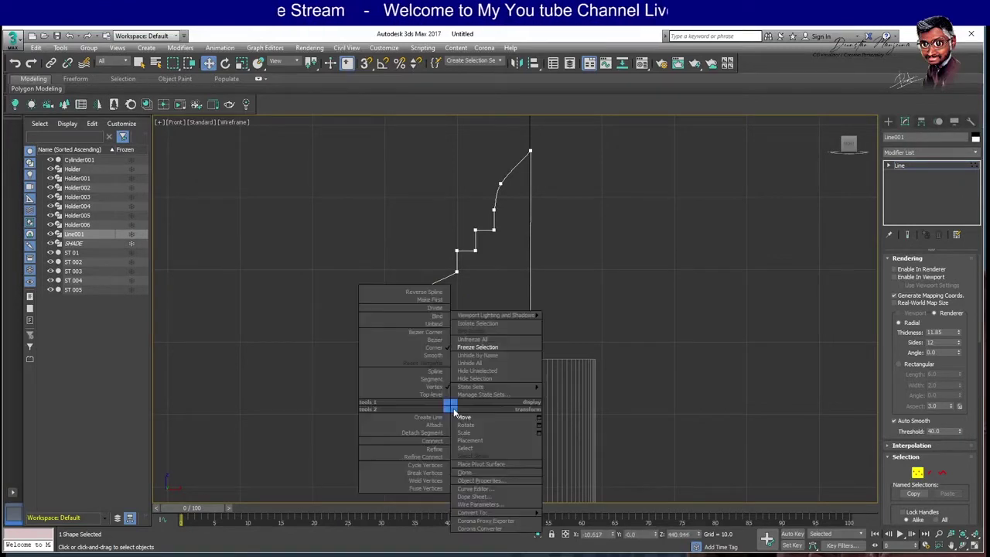
pyautogui.click(429, 354)
pyautogui.moveTo(469, 396); pyautogui.dragTo(454, 374)
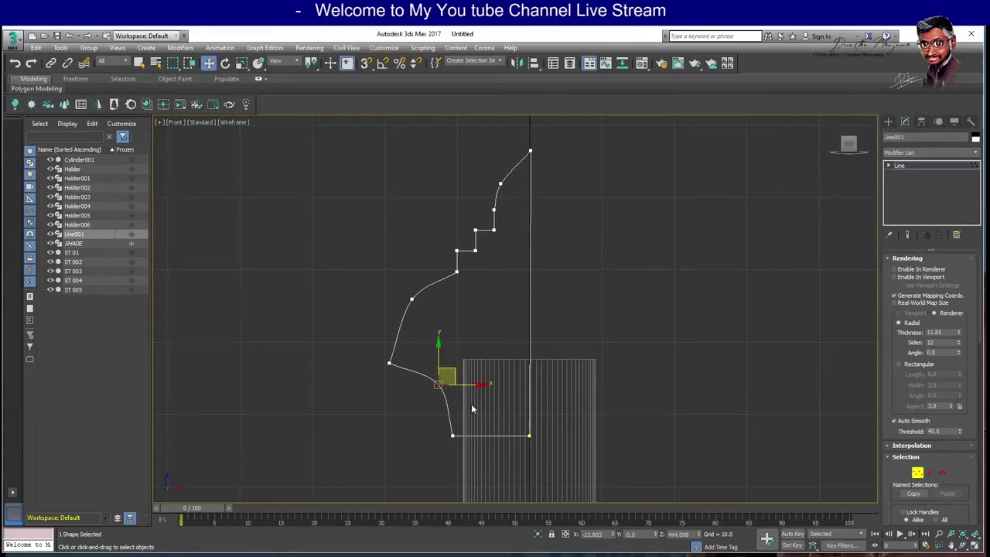
pyautogui.moveTo(454, 376)
pyautogui.mouseDown()
pyautogui.moveTo(405, 404)
pyautogui.moveTo(449, 376)
pyautogui.moveTo(454, 383)
pyautogui.mouseUp()
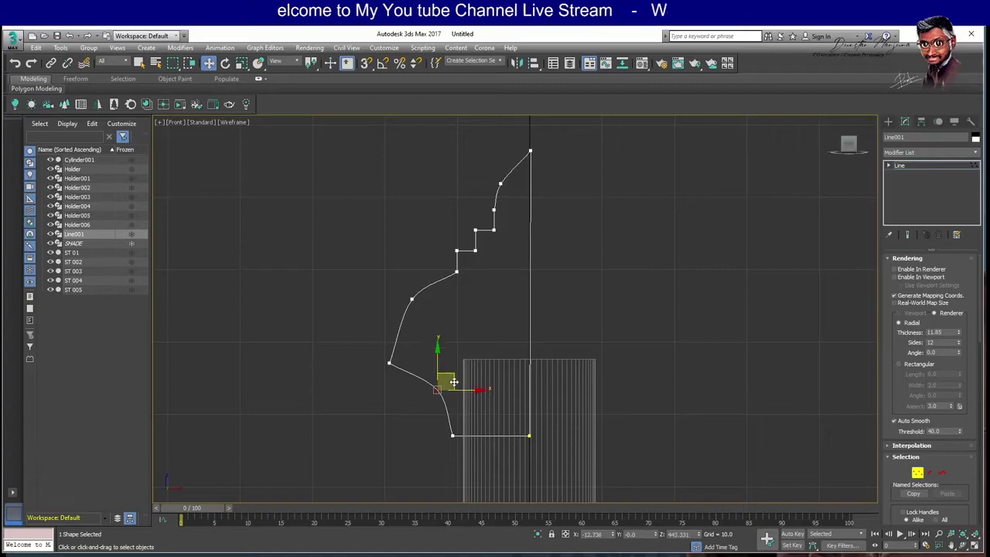
pyautogui.click(918, 473)
pyautogui.write('SHADE TOP')
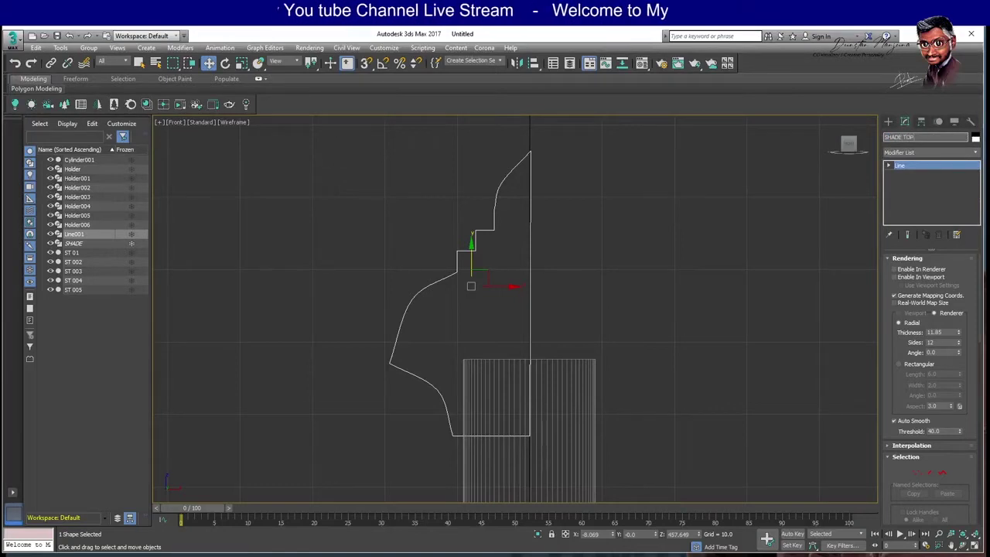
# Name the line SHADE TOP, lathe it 360° at 75 segments aligned Max, and view in Perspective.
pyautogui.press('Return')
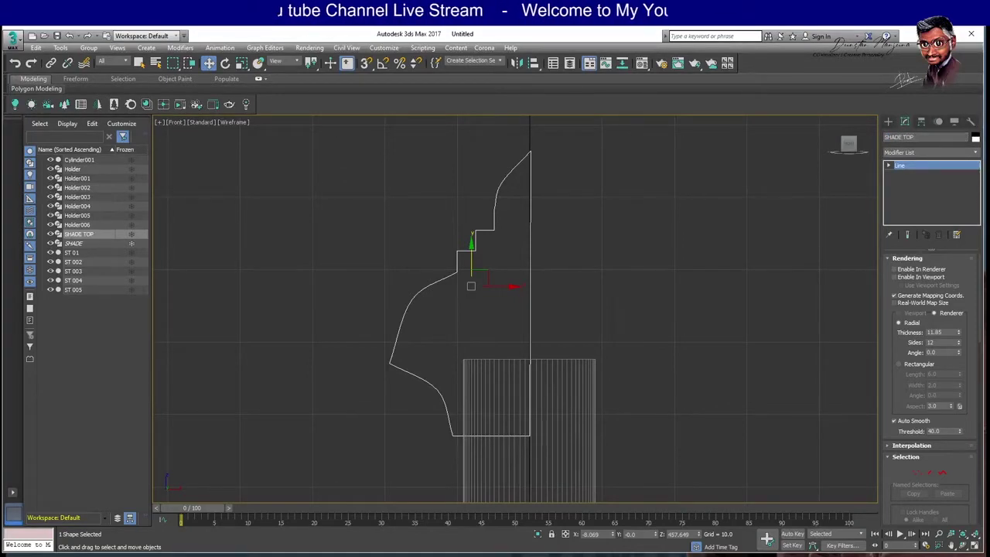
pyautogui.click(931, 152)
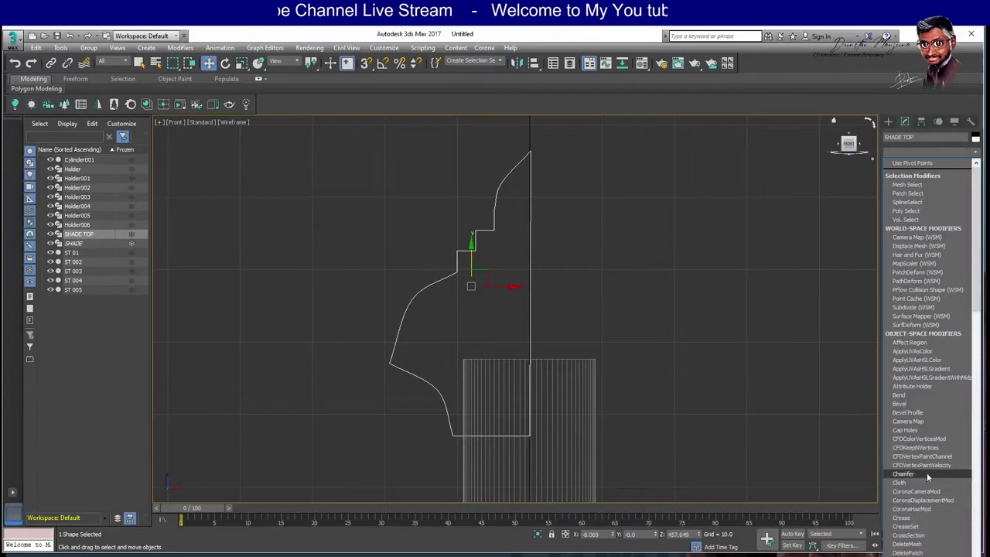
pyautogui.write('l')
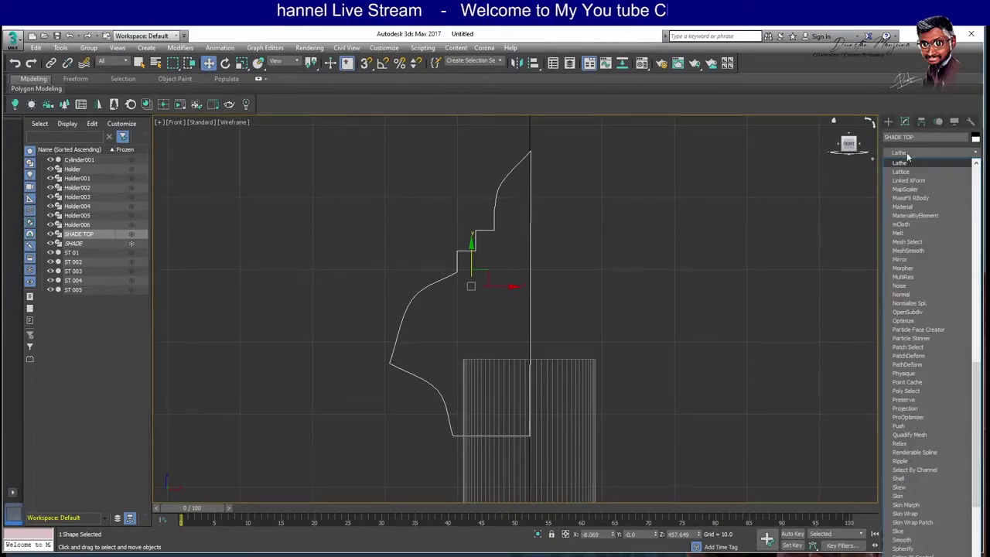
pyautogui.click(912, 166)
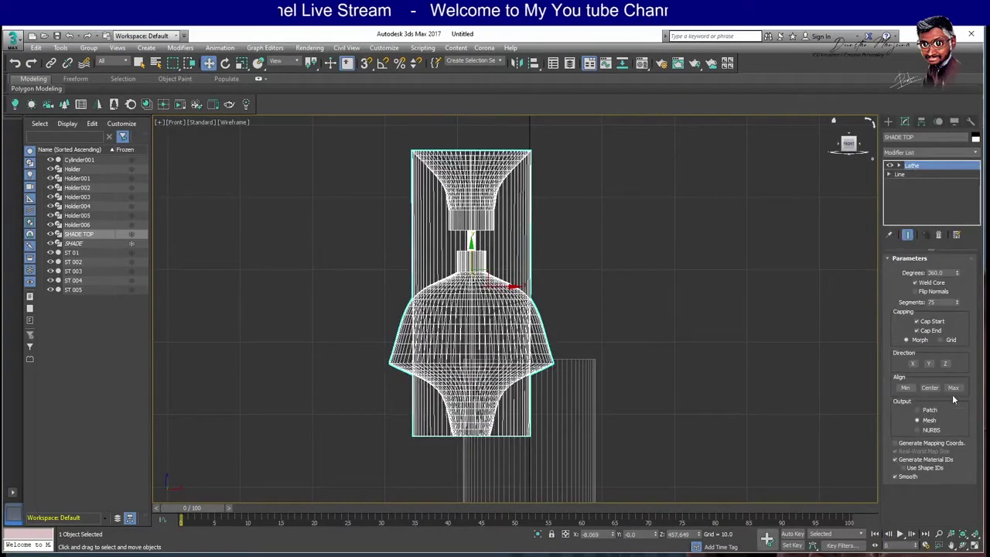
pyautogui.click(953, 388)
pyautogui.click(702, 277)
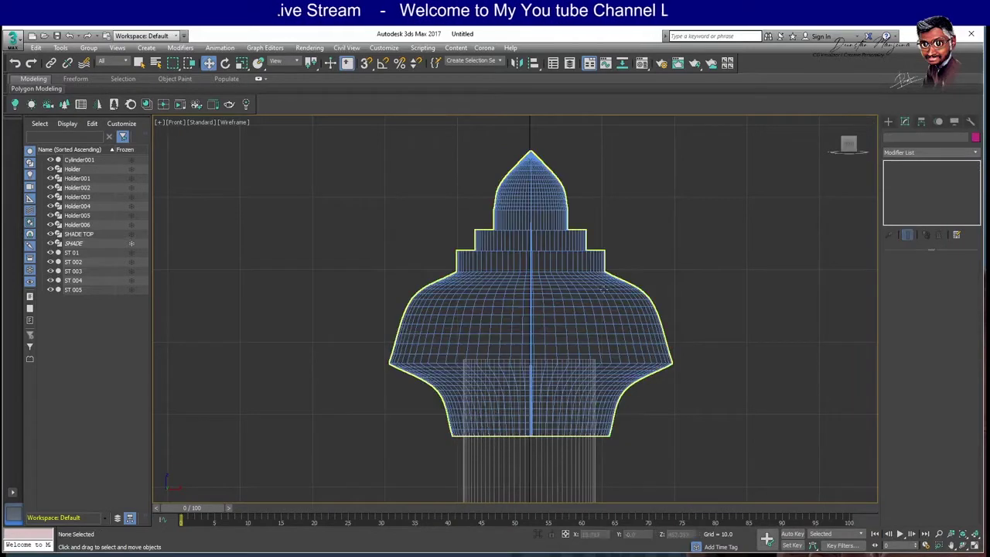
pyautogui.click(600, 291)
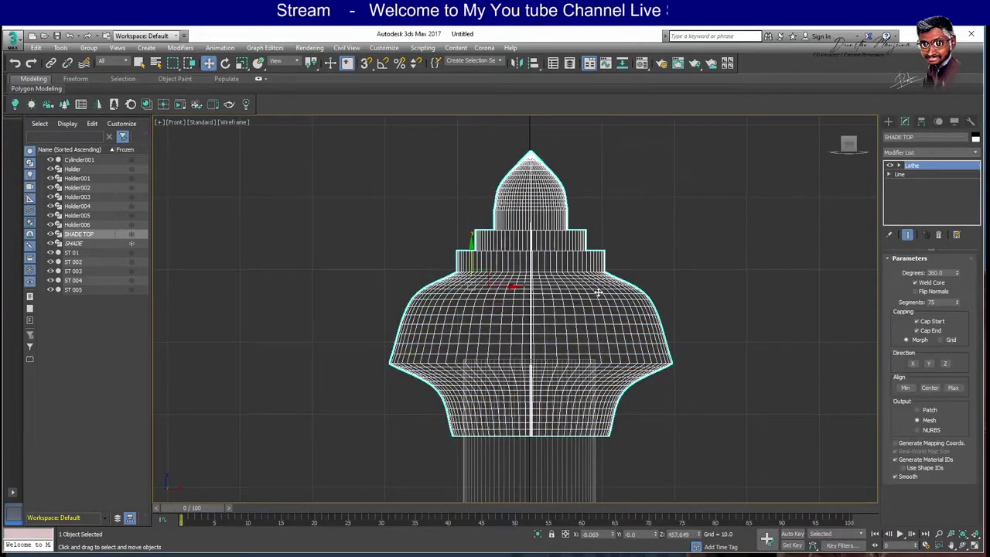
pyautogui.press('p')
pyautogui.click(723, 283)
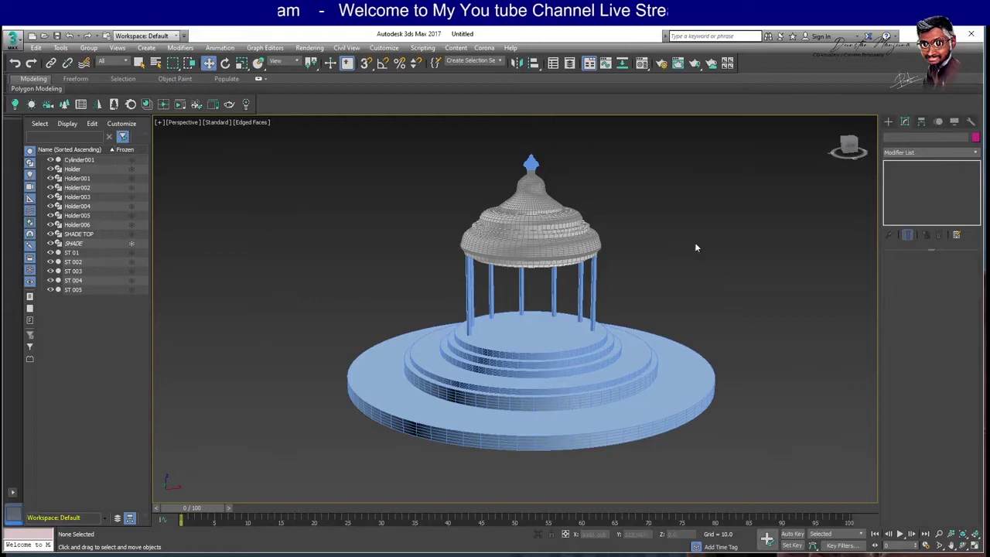
# Frame the SHADE TOP finial, orbit beneath it, then zoom out toward the dome.
pyautogui.click(536, 164)
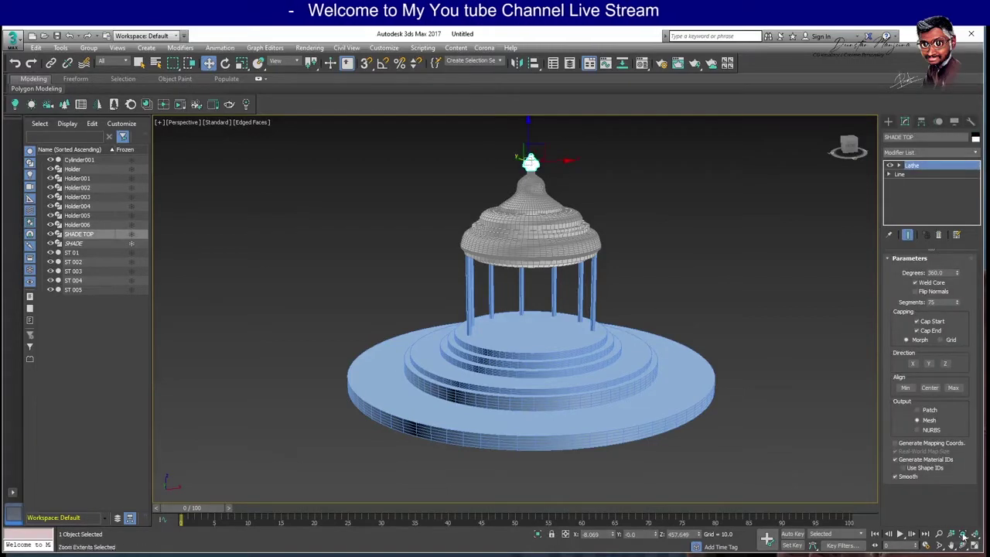
pyautogui.click(963, 535)
pyautogui.moveTo(683, 340)
pyautogui.keyDown('alt'); pyautogui.mouseDown(button='middle')
pyautogui.moveTo(647, 328)
pyautogui.moveTo(511, 408)
pyautogui.moveTo(718, 365)
pyautogui.moveTo(730, 348)
pyautogui.moveTo(693, 349)
pyautogui.moveTo(664, 321)
pyautogui.moveTo(656, 346)
pyautogui.mouseUp(button='middle'); pyautogui.keyUp('alt')
pyautogui.click(719, 340)
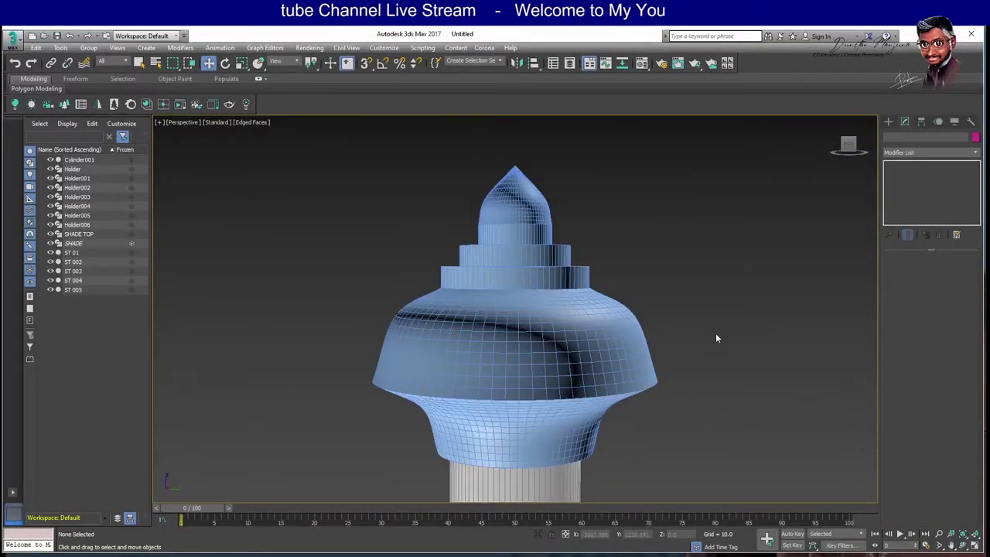
pyautogui.scroll(-3, 714, 331)
pyautogui.scroll(-3, 684, 233)
pyautogui.scroll(-3, 686, 241)
pyautogui.scroll(-3, 699, 279)
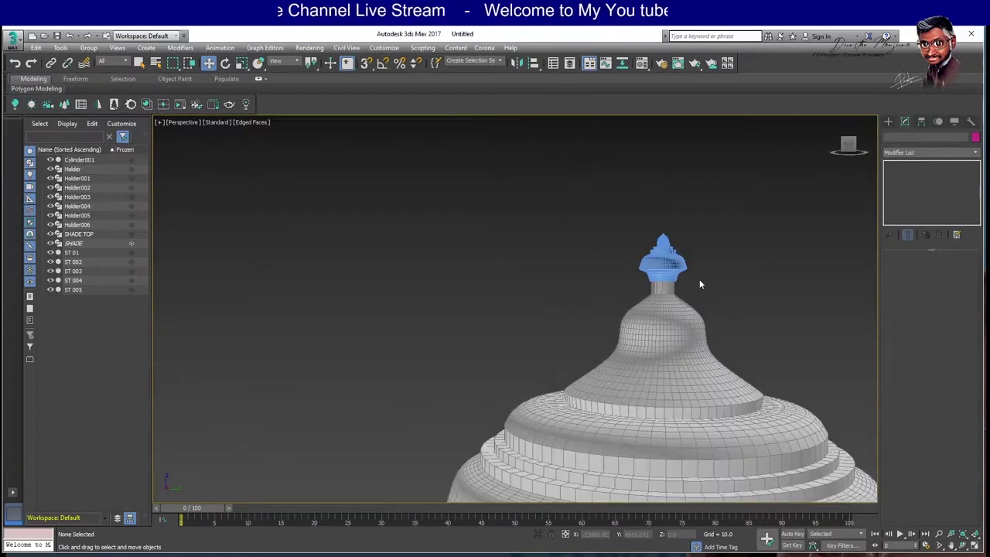
pyautogui.moveTo(699, 279); pyautogui.dragTo(656, 227, button='middle')
# Unfreeze all frozen objects so the SHADE dome shows in blue again.
pyautogui.rightClick(673, 236)
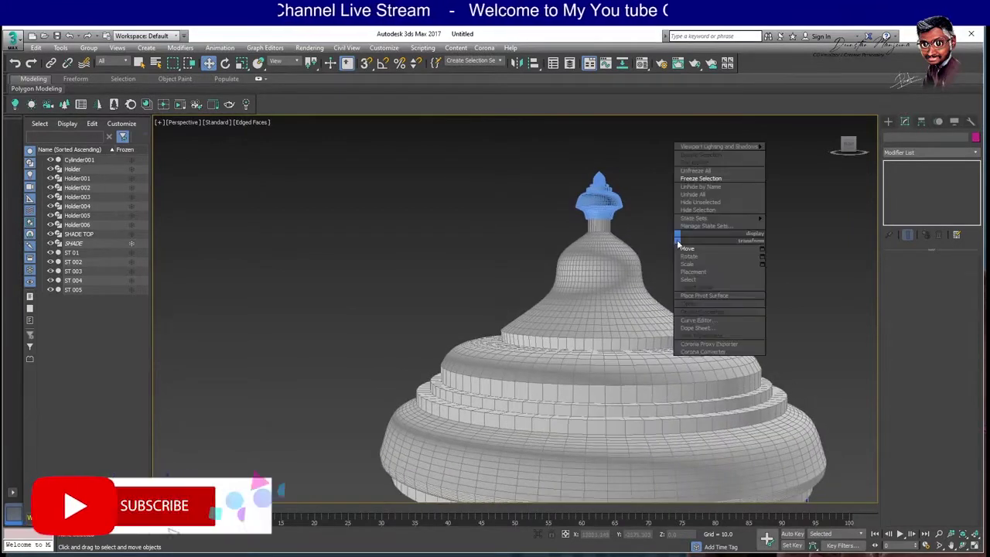
pyautogui.click(707, 193)
pyautogui.rightClick(707, 189)
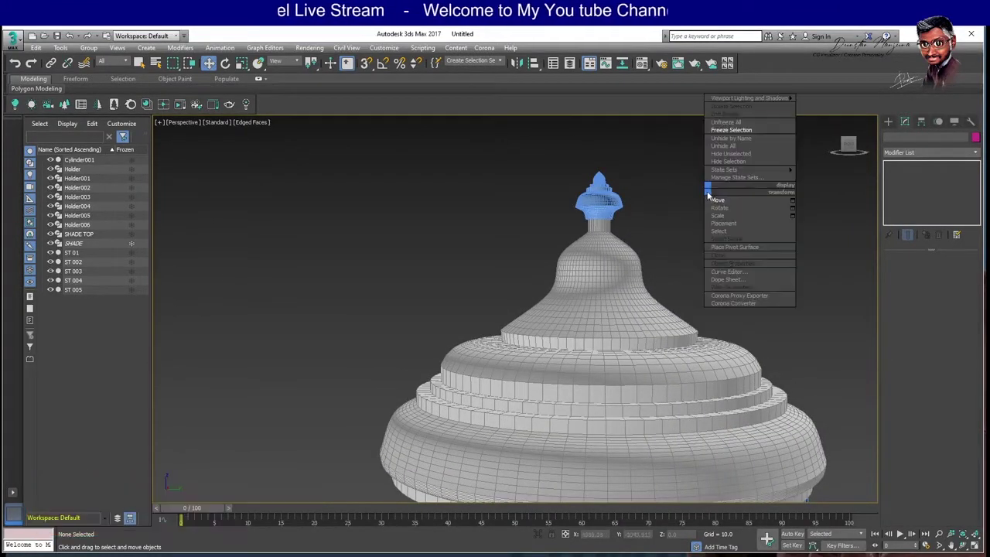
pyautogui.click(743, 123)
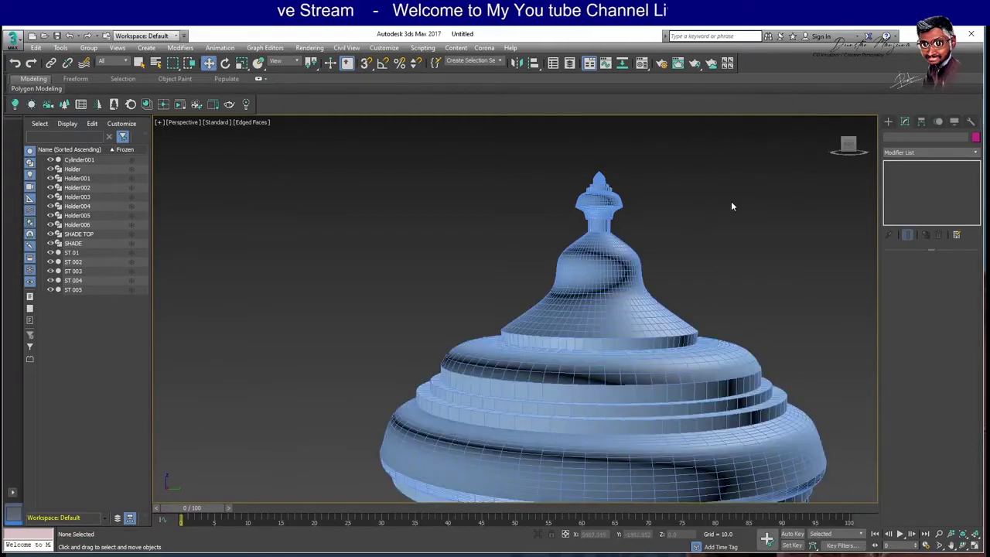
pyautogui.scroll(-5, 735, 224)
pyautogui.scroll(1, 674, 191)
pyautogui.scroll(4, 646, 192)
pyautogui.scroll(-2, 681, 217)
pyautogui.scroll(-2, 708, 234)
pyautogui.scroll(4, 719, 262)
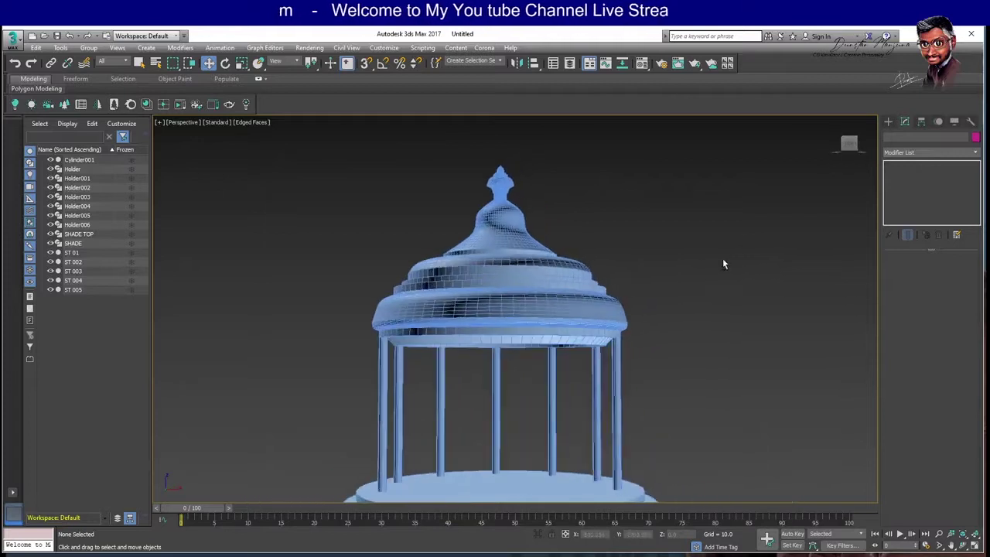
# Switch to Default Shading and orbit around the columns and five-tier base.
pyautogui.press('F4')
pyautogui.keyDown('alt'); pyautogui.moveTo(763, 214); pyautogui.dragTo(641, 281, button='middle'); pyautogui.keyUp('alt')
pyautogui.scroll(2, 639, 284)
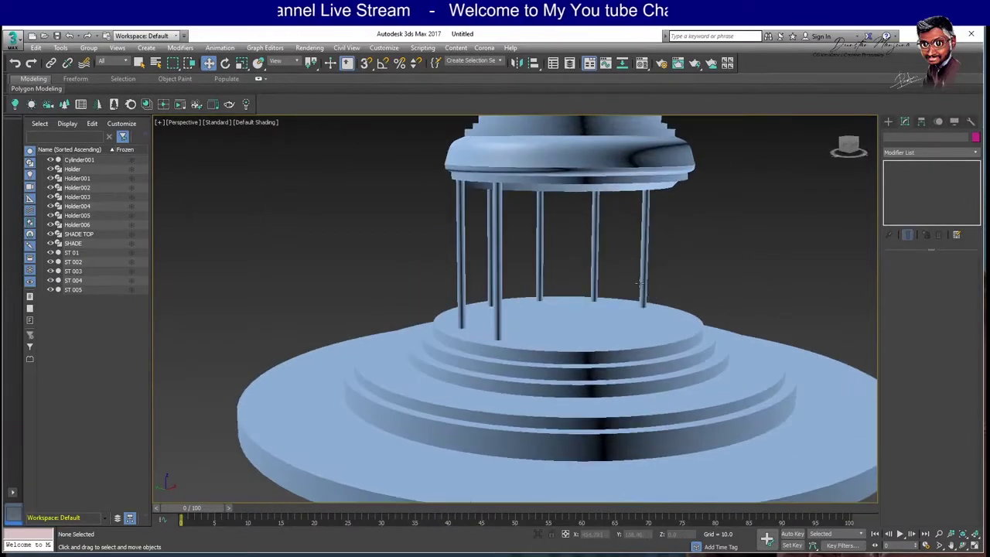
pyautogui.click(888, 121)
pyautogui.click(928, 151)
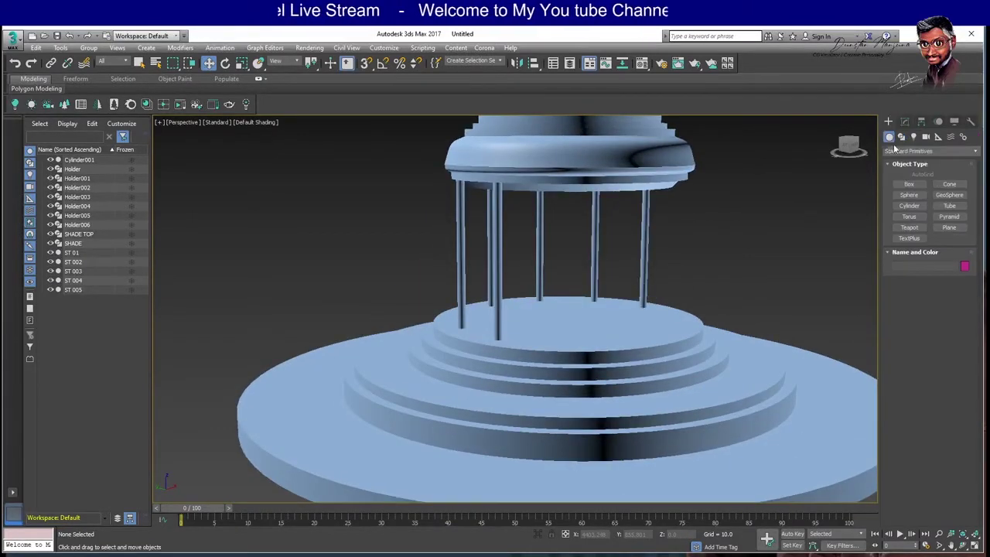
# Activate the Line spline tool and frame the columns' base in the Left view.
pyautogui.click(902, 138)
pyautogui.click(908, 192)
pyautogui.press('l')
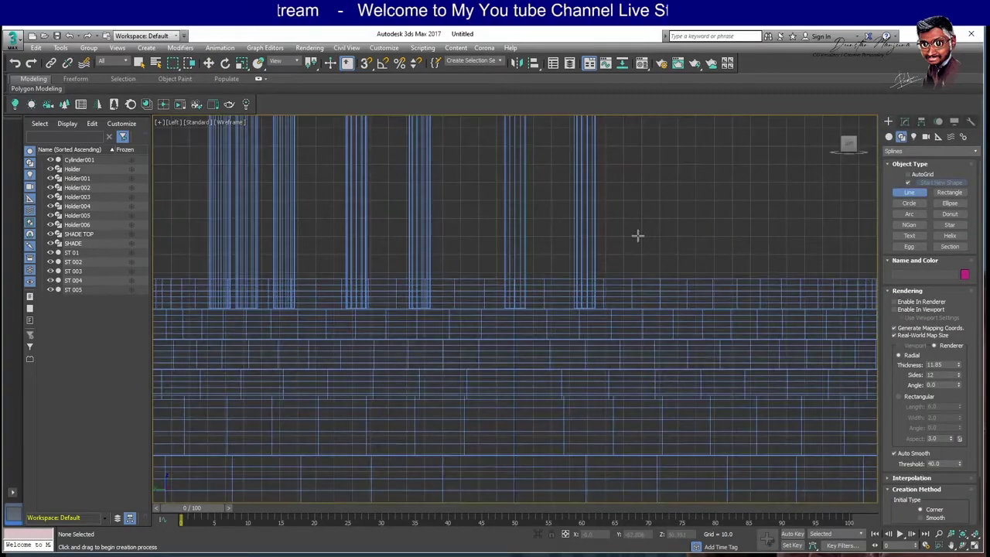
pyautogui.scroll(-3, 636, 235)
pyautogui.scroll(-3, 612, 303)
pyautogui.scroll(1, 629, 291)
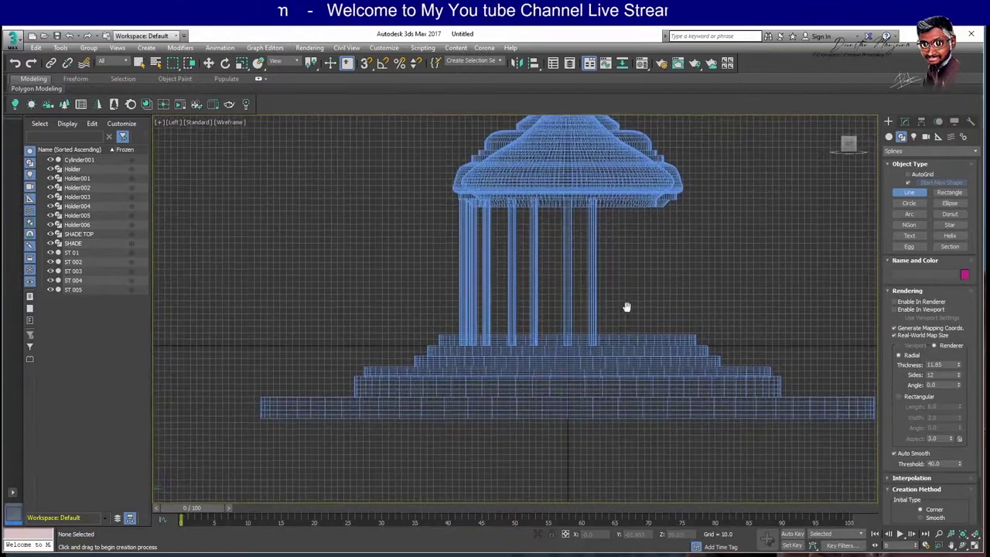
pyautogui.scroll(3, 627, 307)
pyautogui.scroll(2, 624, 318)
pyautogui.moveTo(624, 318)
pyautogui.mouseDown(button='middle')
pyautogui.moveTo(651, 323)
pyautogui.moveTo(654, 312)
pyautogui.mouseUp(button='middle')
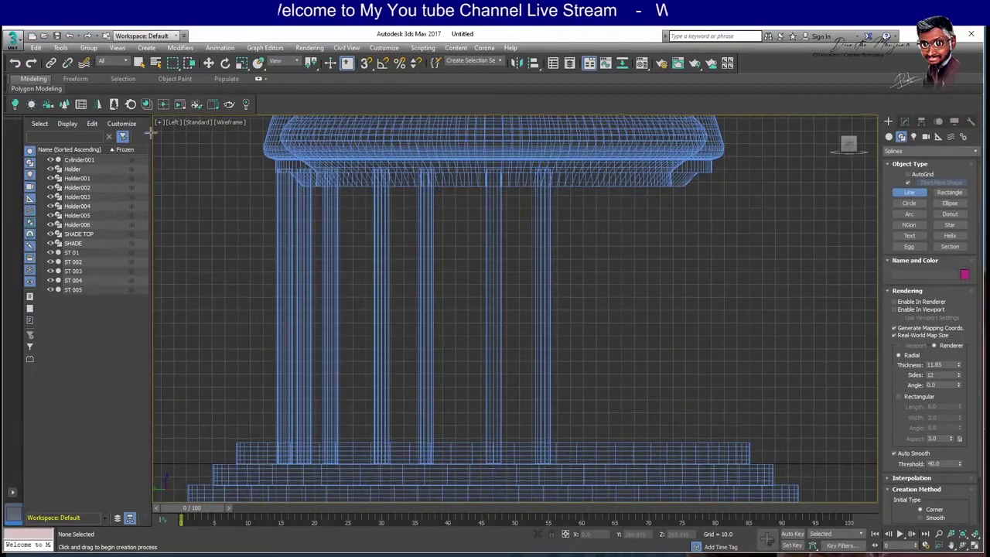
# Confirm the viewport stays on Left and fine-tune the zoom.
pyautogui.click(179, 123)
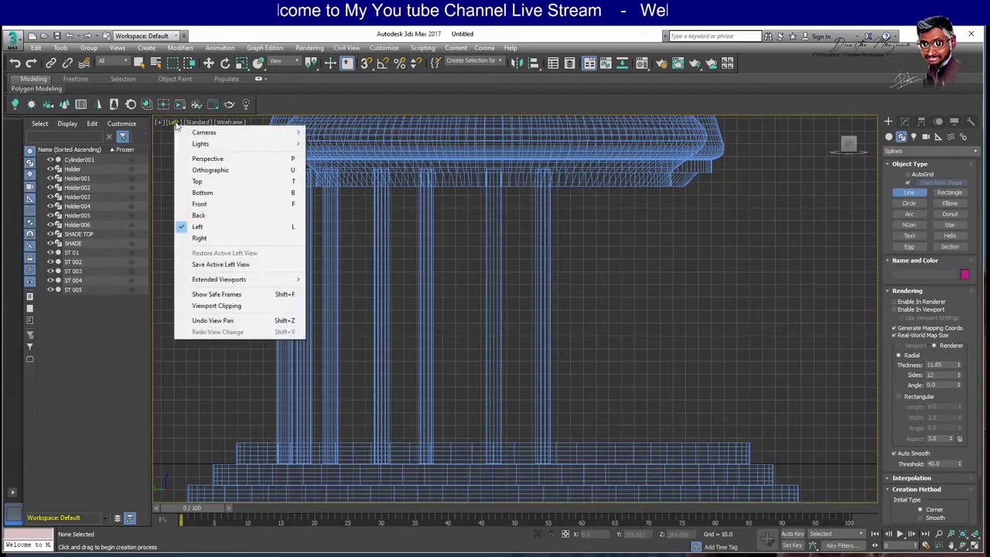
pyautogui.click(209, 227)
pyautogui.scroll(3, 526, 385)
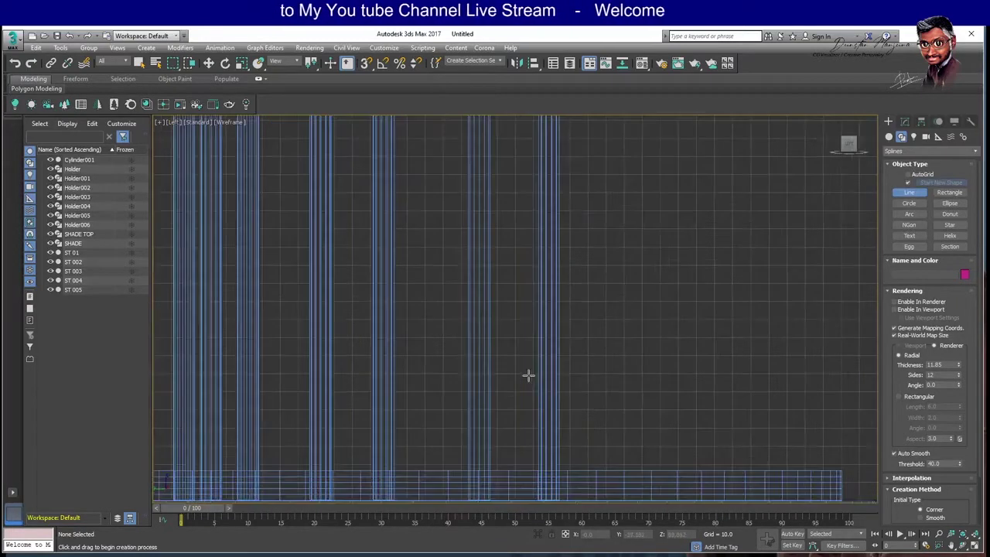
pyautogui.scroll(-1, 529, 363)
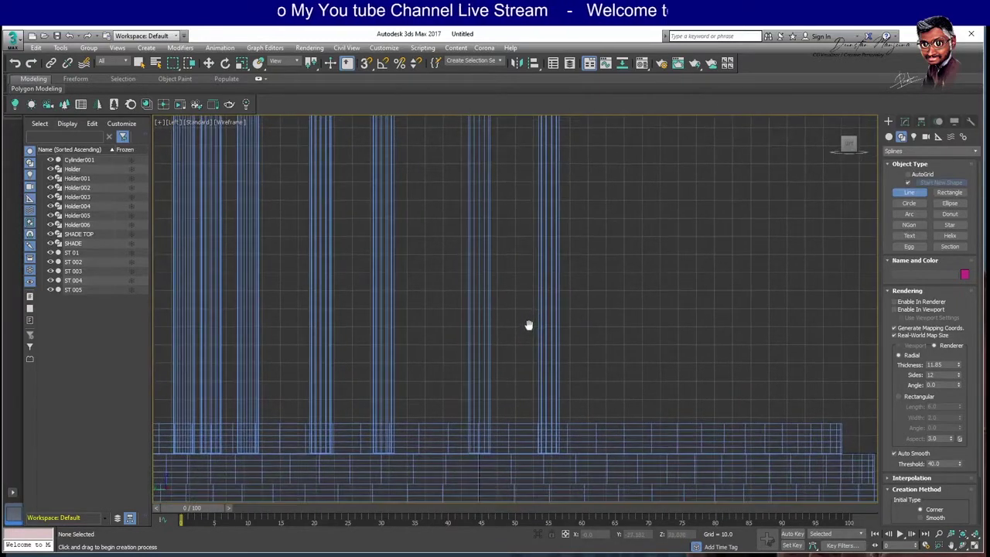
# Draw a trial four-point line along the base, then delete it.
pyautogui.click(357, 429)
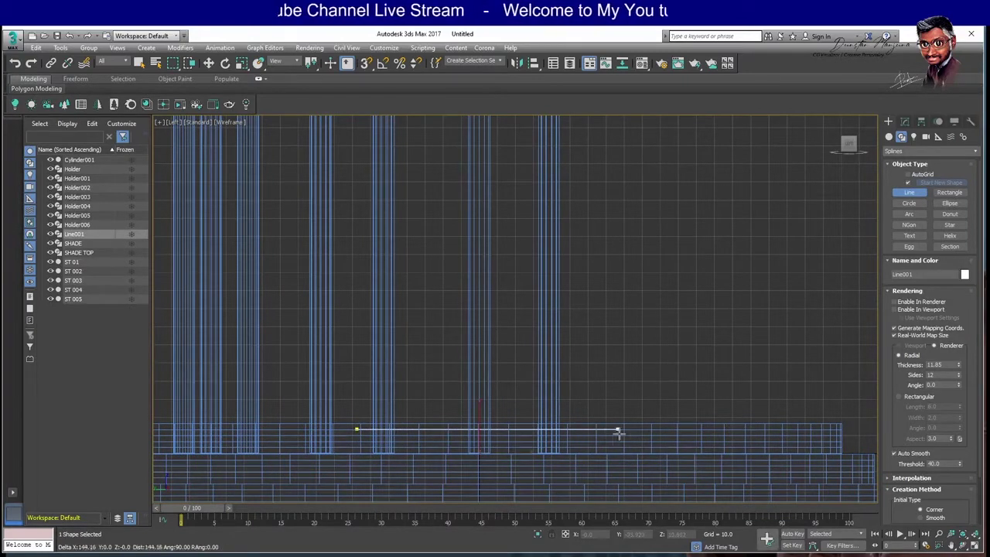
pyautogui.click(660, 429)
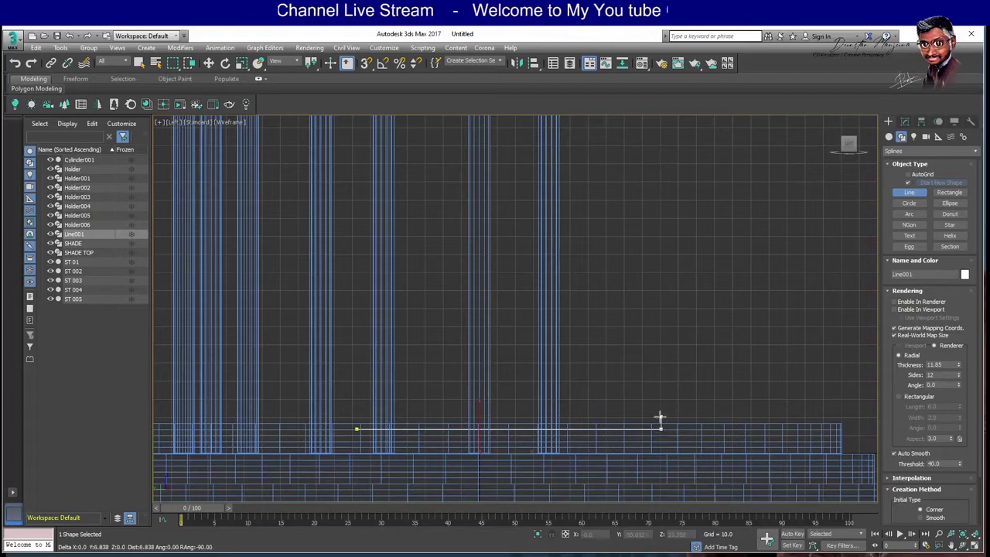
pyautogui.click(660, 414)
pyautogui.click(699, 387)
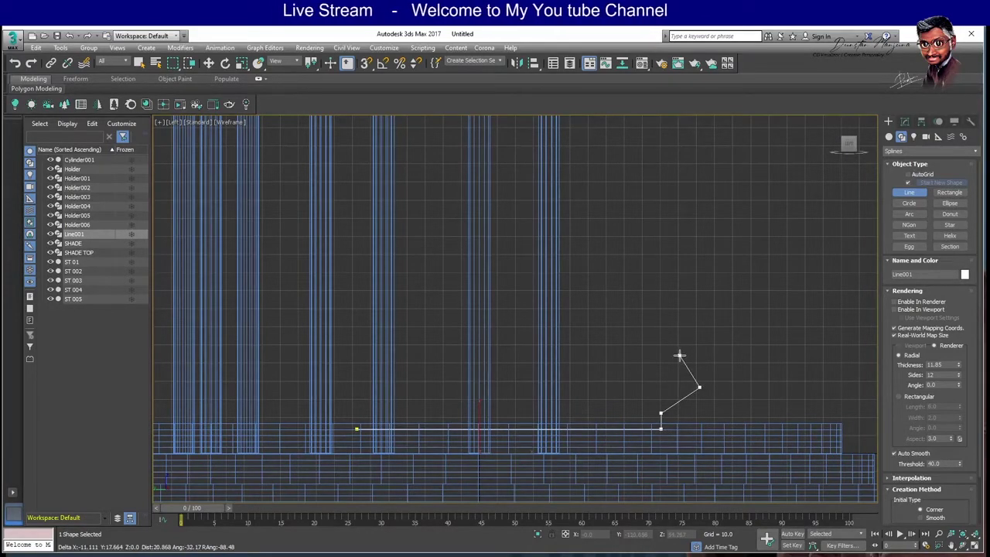
pyautogui.rightClick(679, 356)
pyautogui.press('Delete')
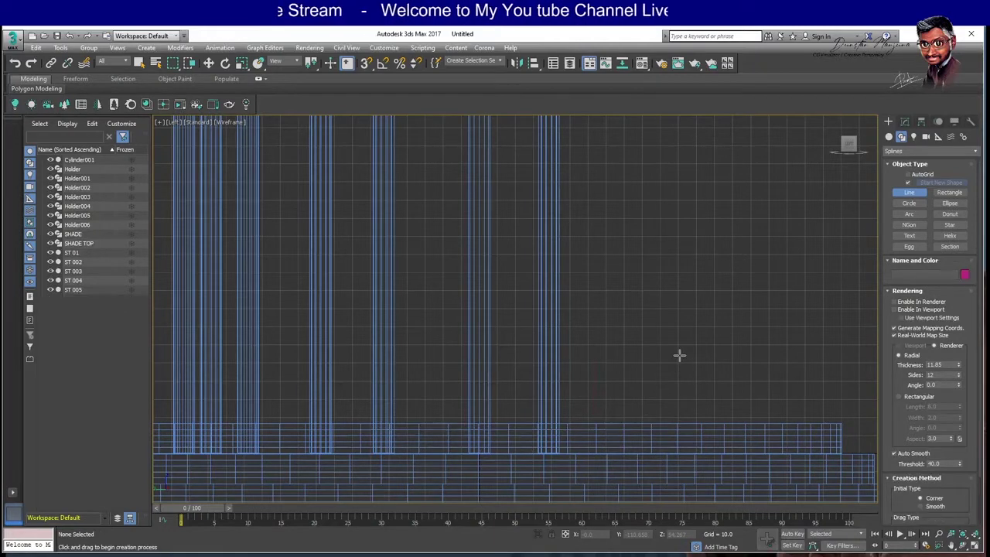
# Start a new Line spline tracing the sofa base, rounded seat front and flat seat top.
pyautogui.click(908, 192)
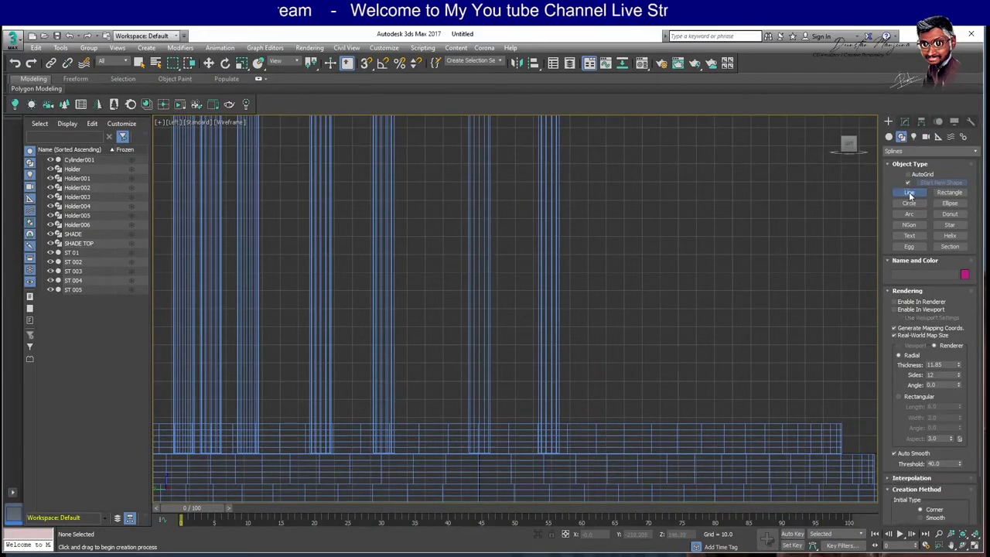
pyautogui.scroll(-2, 912, 371)
pyautogui.scroll(-1, 918, 329)
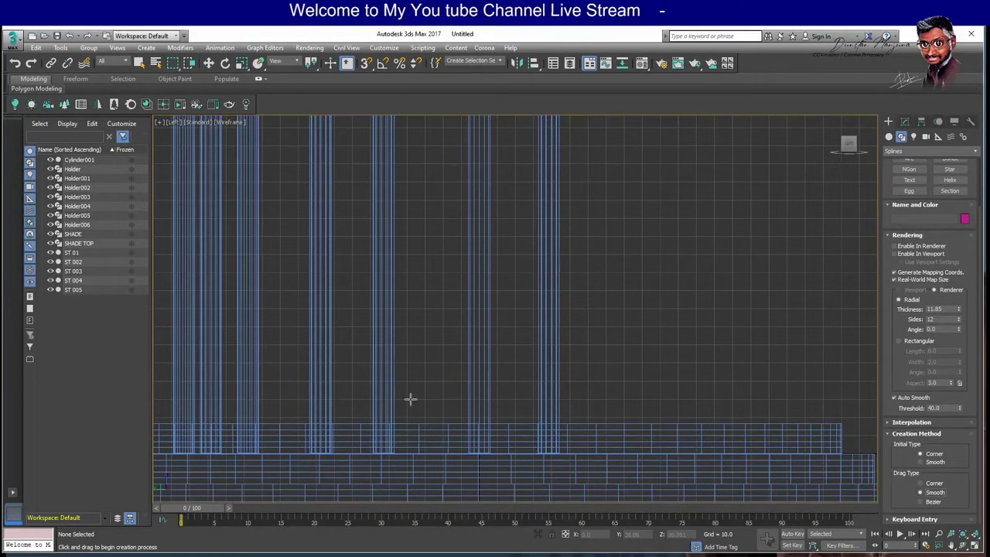
pyautogui.click(343, 428)
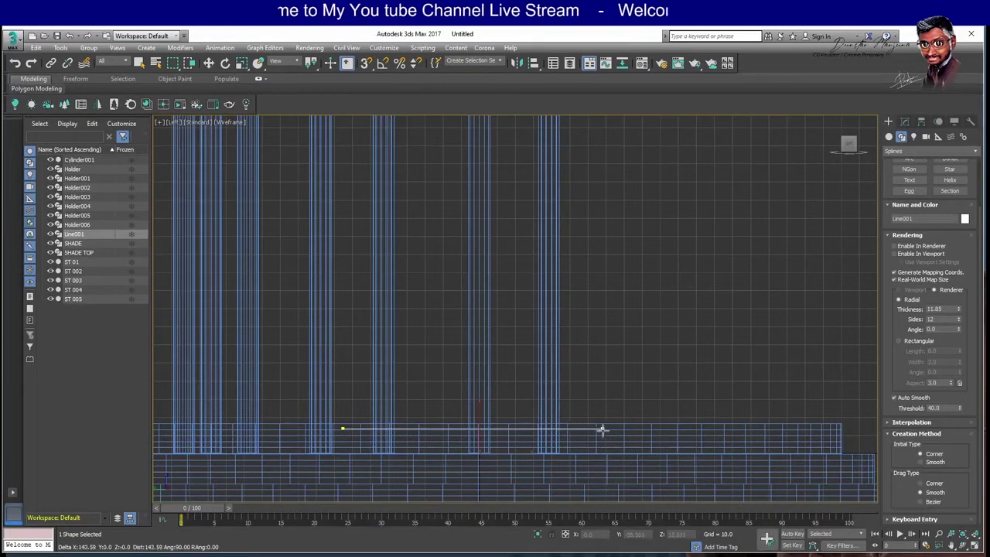
pyautogui.click(625, 429)
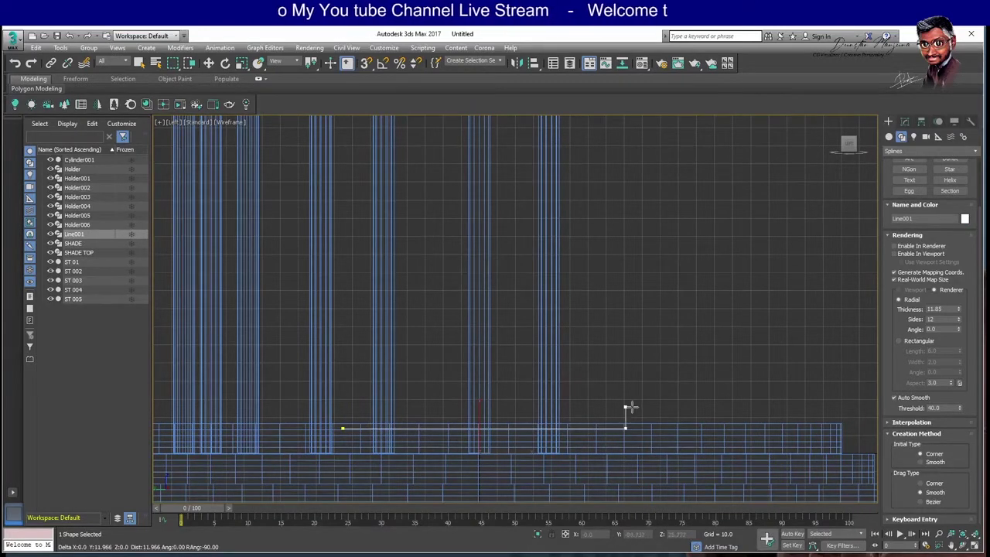
pyautogui.click(625, 407)
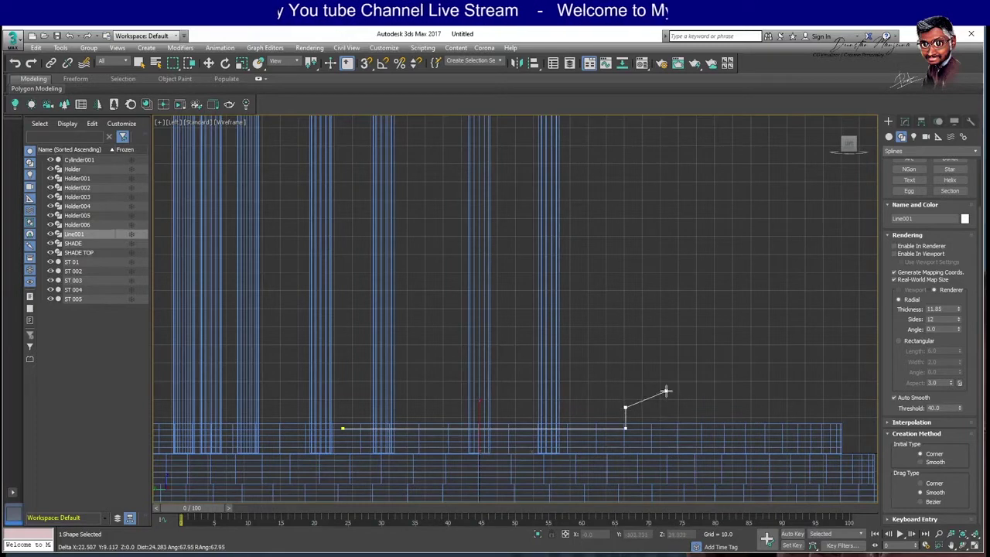
pyautogui.click(663, 394)
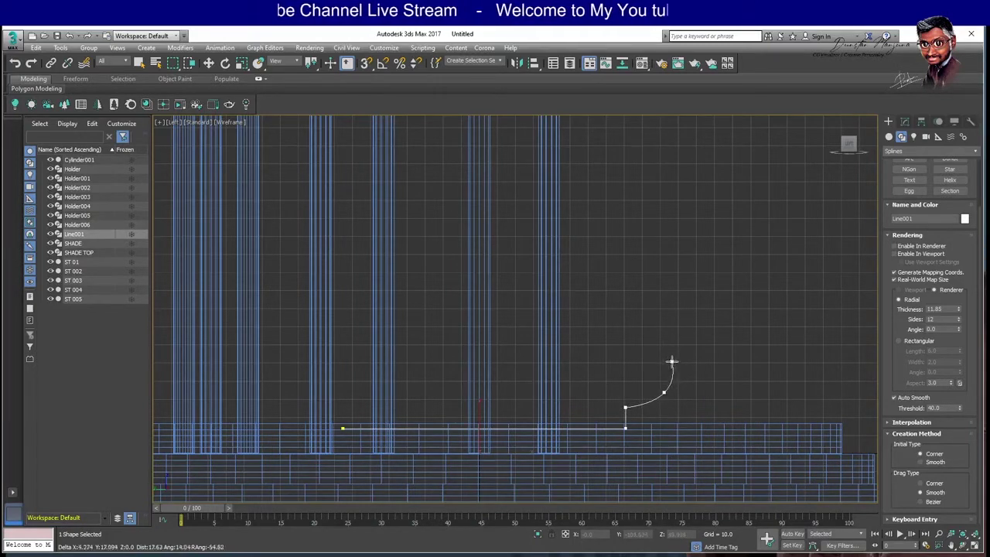
pyautogui.click(668, 357)
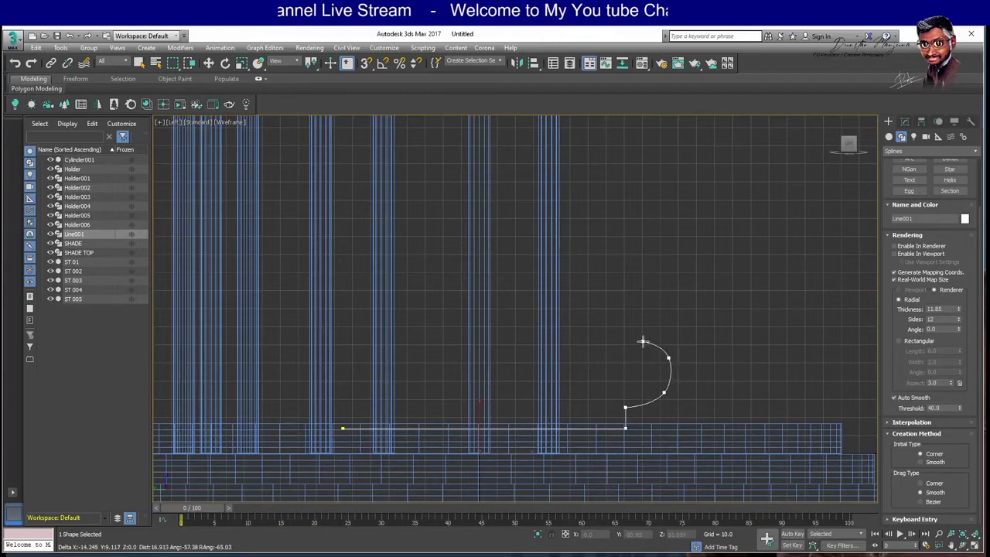
pyautogui.click(635, 334)
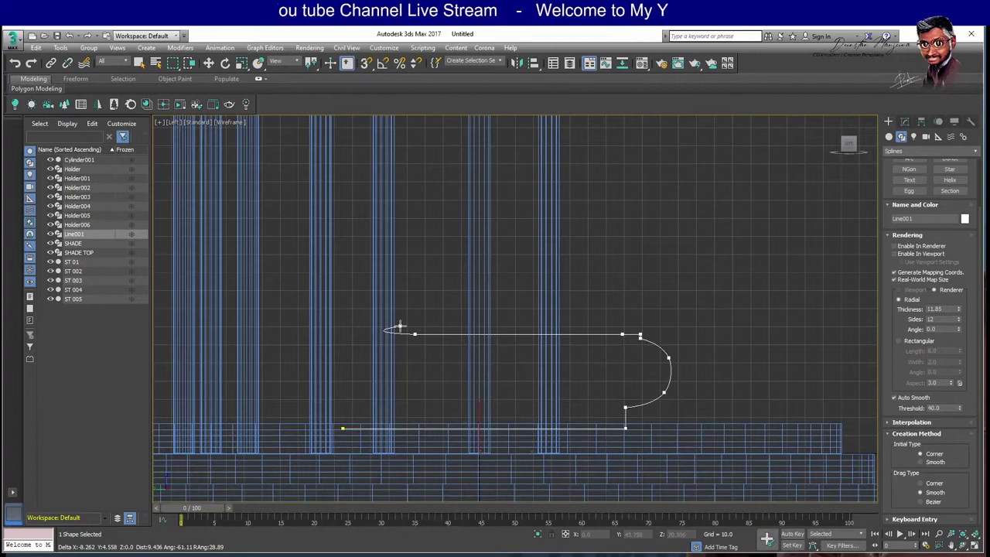
pyautogui.click(405, 334)
# Continue the profile up the backrest and around its scrolled top.
pyautogui.click(377, 312)
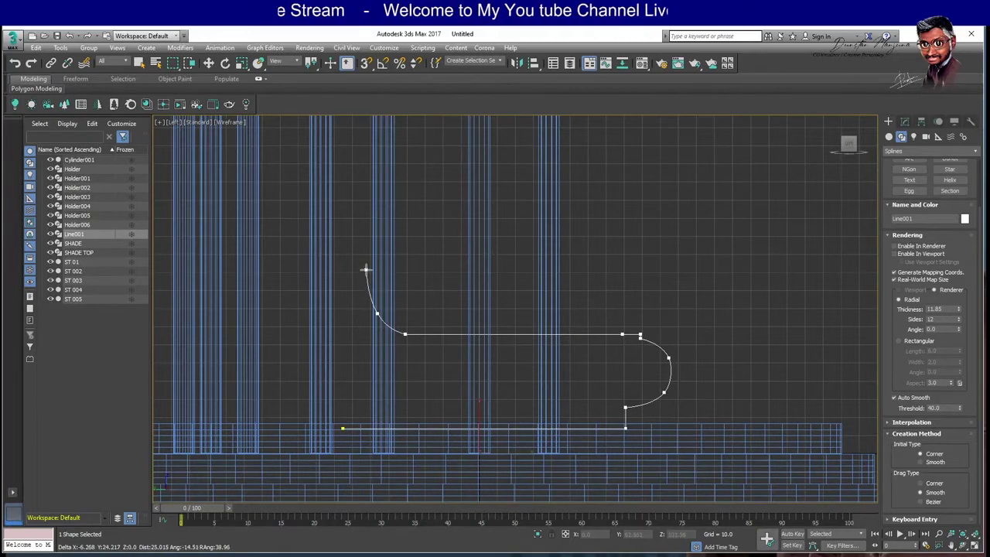
pyautogui.click(368, 255)
pyautogui.click(372, 189)
pyautogui.click(396, 159)
pyautogui.click(417, 164)
pyautogui.click(435, 159)
pyautogui.click(431, 131)
pyautogui.click(392, 124)
pyautogui.click(351, 142)
# Trace the back down through the curled armrest to the base and close the spline at its first vertex.
pyautogui.click(320, 190)
pyautogui.click(314, 237)
pyautogui.click(286, 228)
pyautogui.click(266, 243)
pyautogui.click(275, 267)
pyautogui.click(298, 262)
pyautogui.click(310, 295)
pyautogui.click(286, 346)
pyautogui.click(303, 369)
pyautogui.click(313, 392)
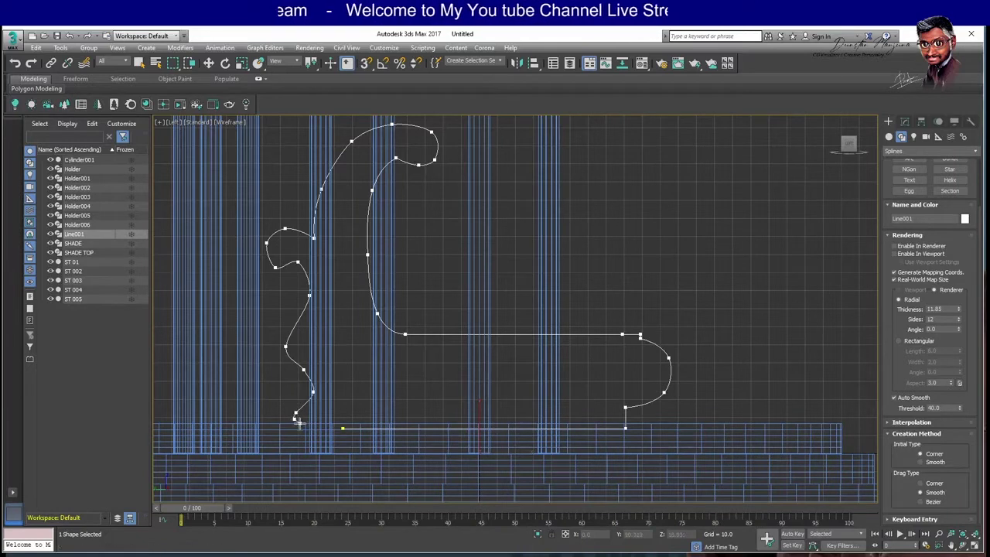
pyautogui.click(295, 426)
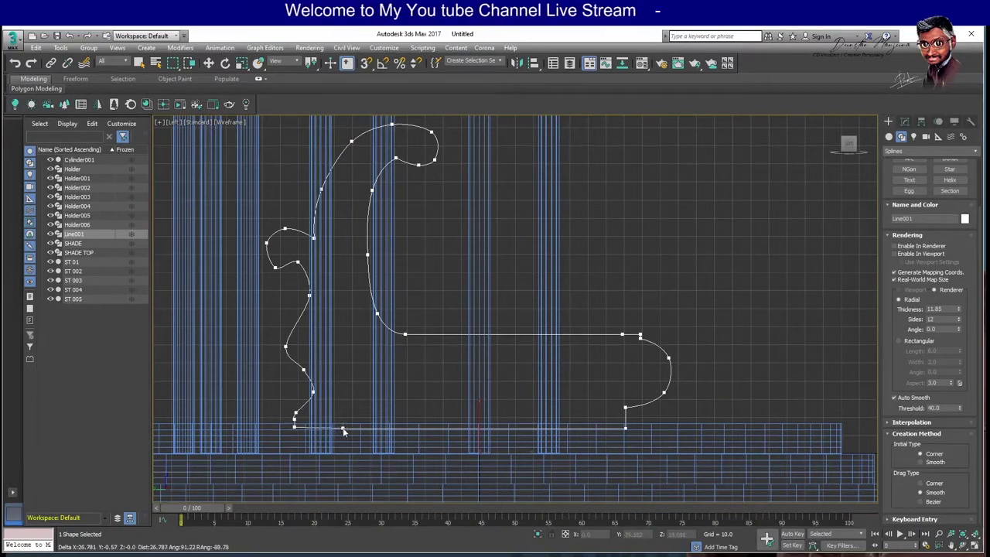
pyautogui.click(344, 429)
pyautogui.click(480, 334)
# Select Line001, tick Use Viewport Settings, and enter Vertex sub-object mode.
pyautogui.press('w')
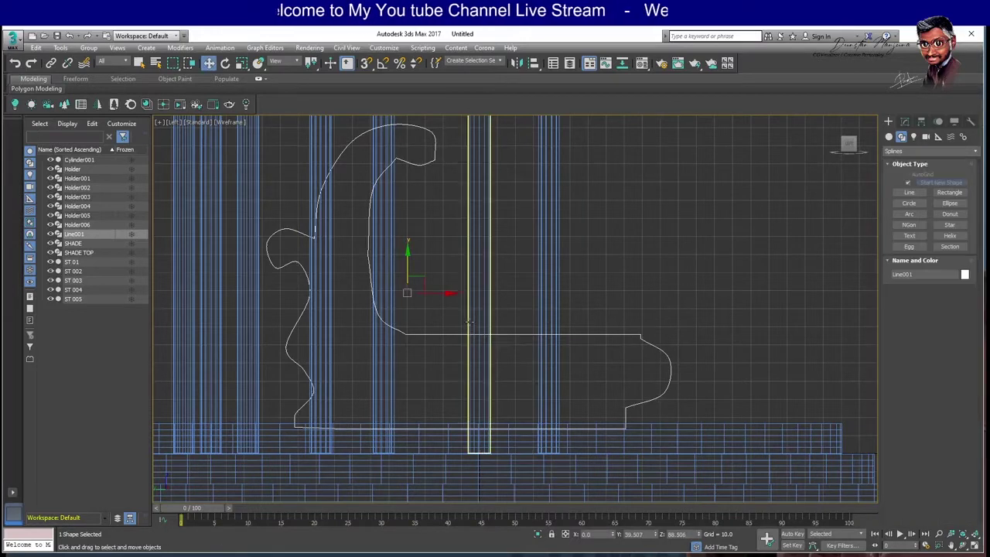
pyautogui.click(658, 301)
pyautogui.moveTo(651, 339); pyautogui.dragTo(654, 340)
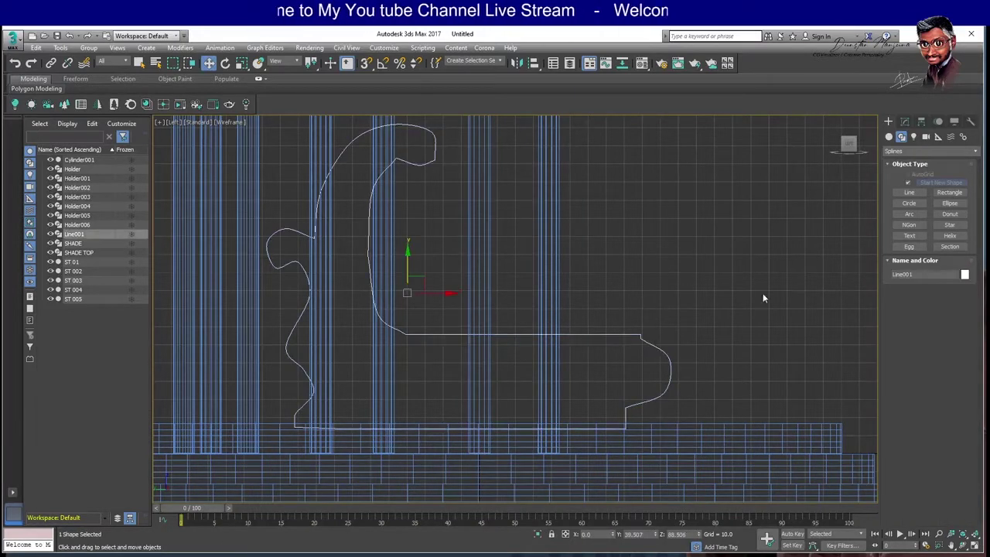
pyautogui.click(905, 122)
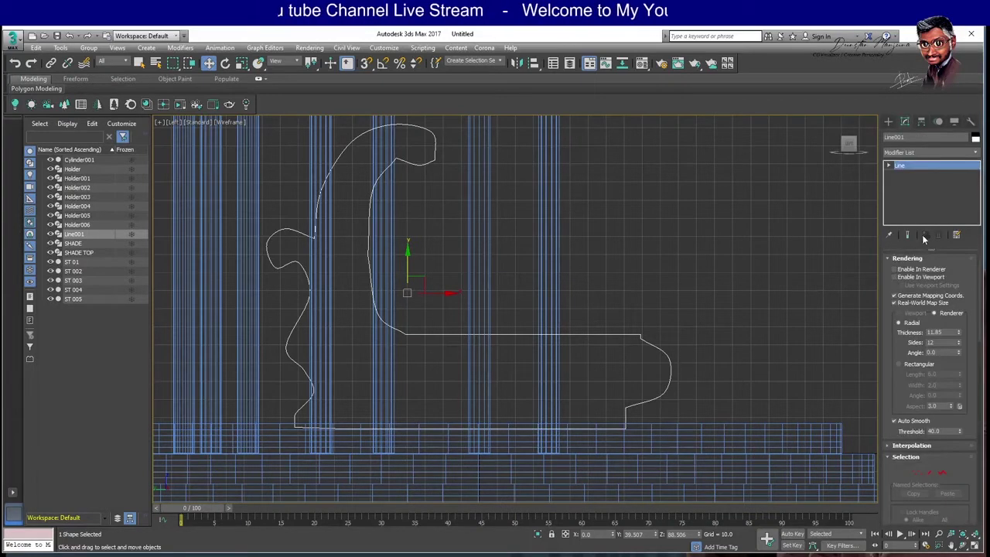
pyautogui.click(903, 276)
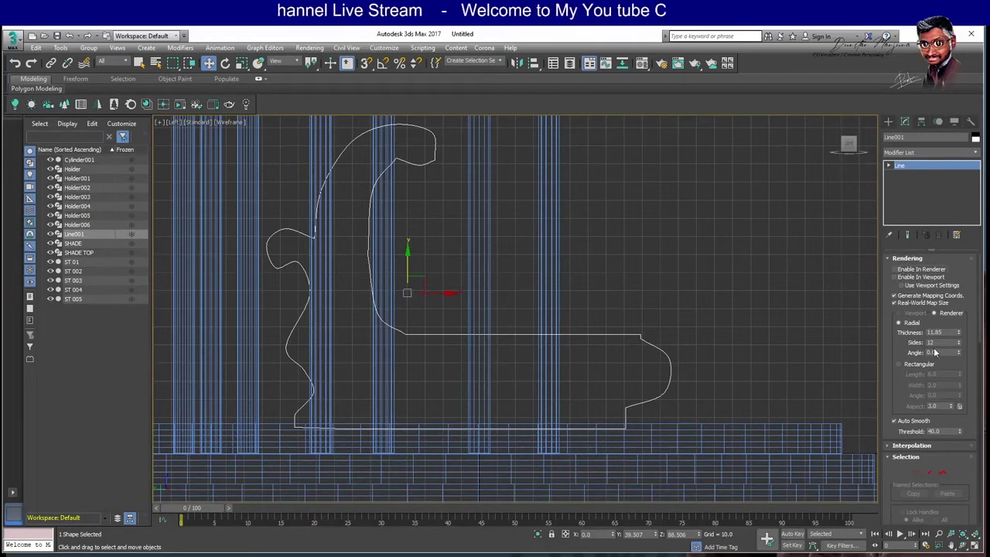
pyautogui.click(918, 472)
# Delete the extra seat-edge vertex and raise both seat-top vertices slightly.
pyautogui.scroll(3, 524, 345)
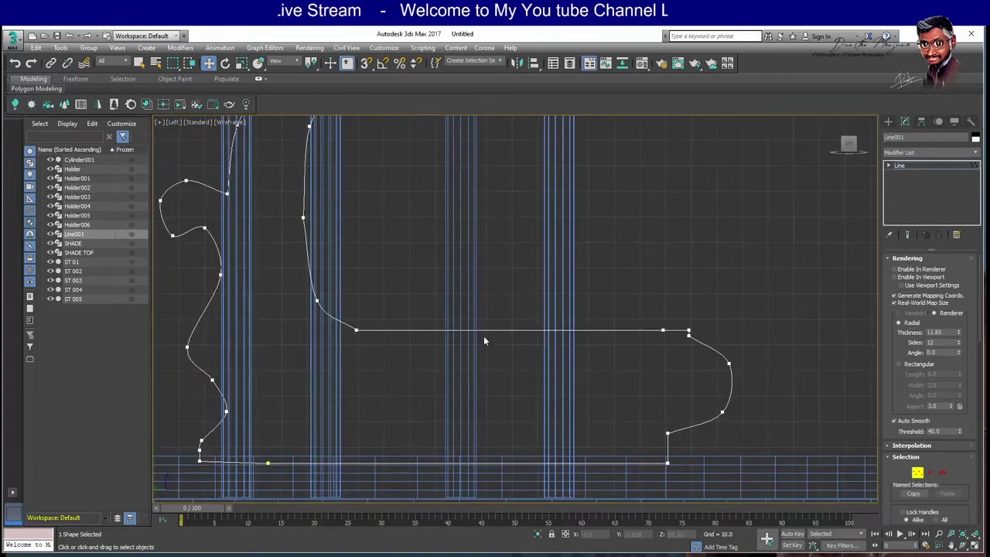
pyautogui.click(659, 333)
pyautogui.press('Delete')
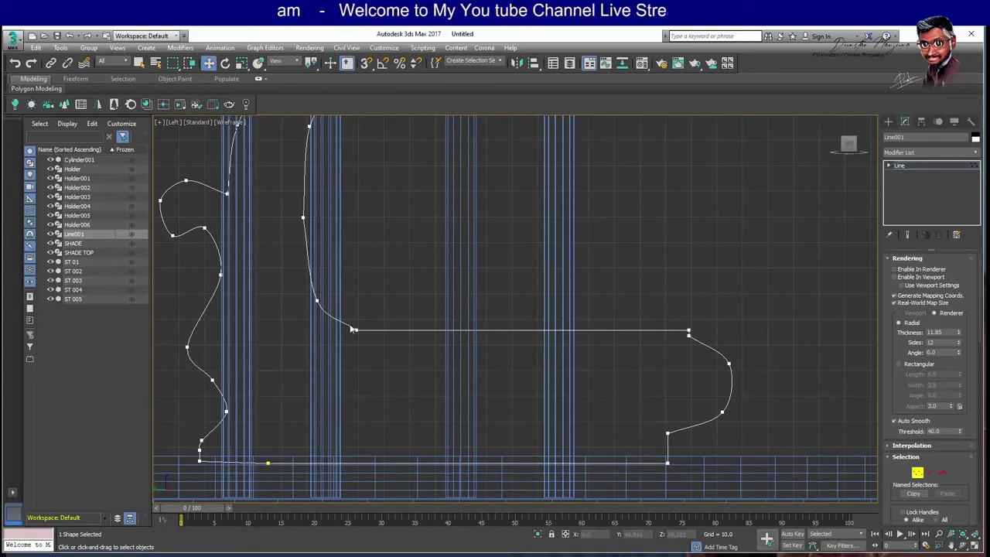
pyautogui.click(355, 330)
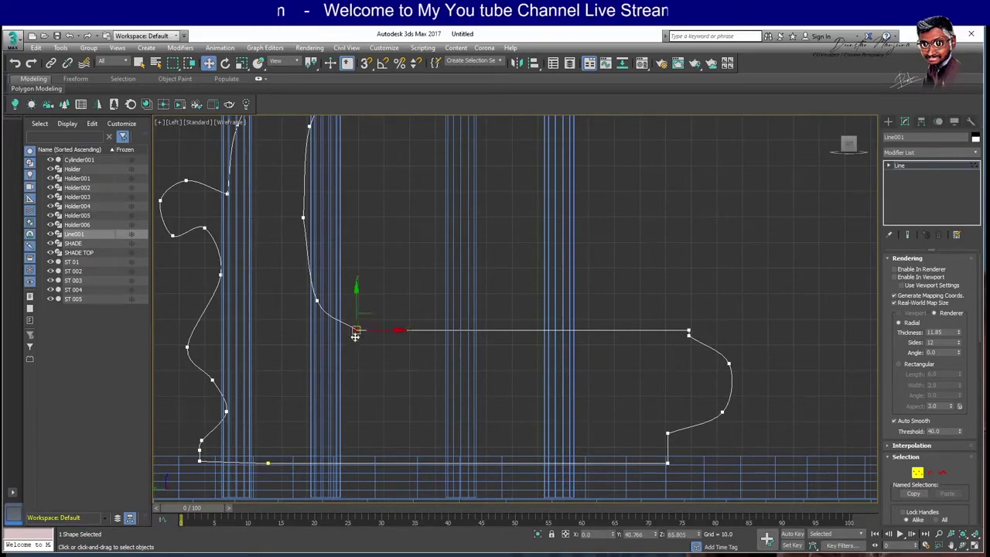
pyautogui.click(687, 331)
pyautogui.moveTo(685, 305); pyautogui.dragTo(689, 302)
# Nudge a backrest curve vertex slightly upward and select a higher backrest vertex.
pyautogui.click(546, 307)
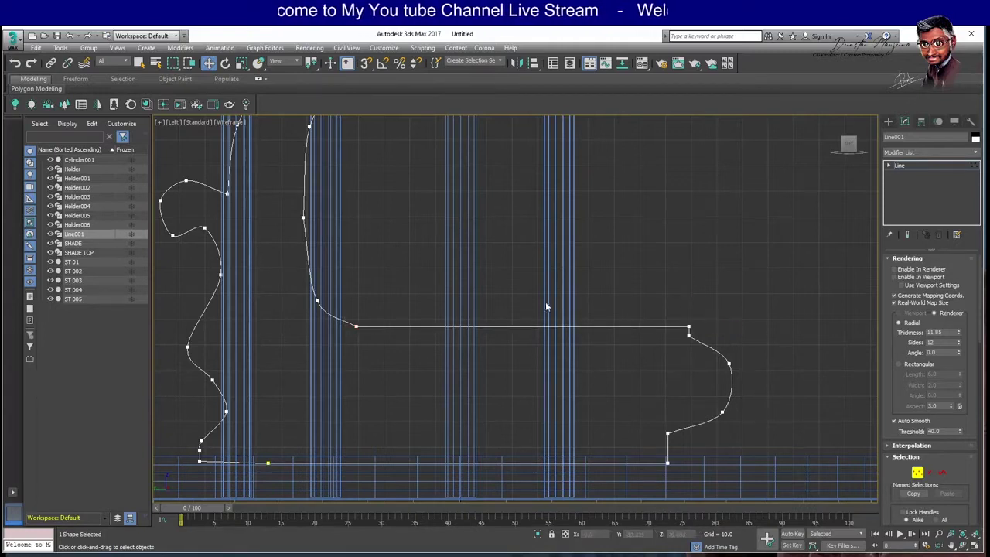
pyautogui.click(317, 301)
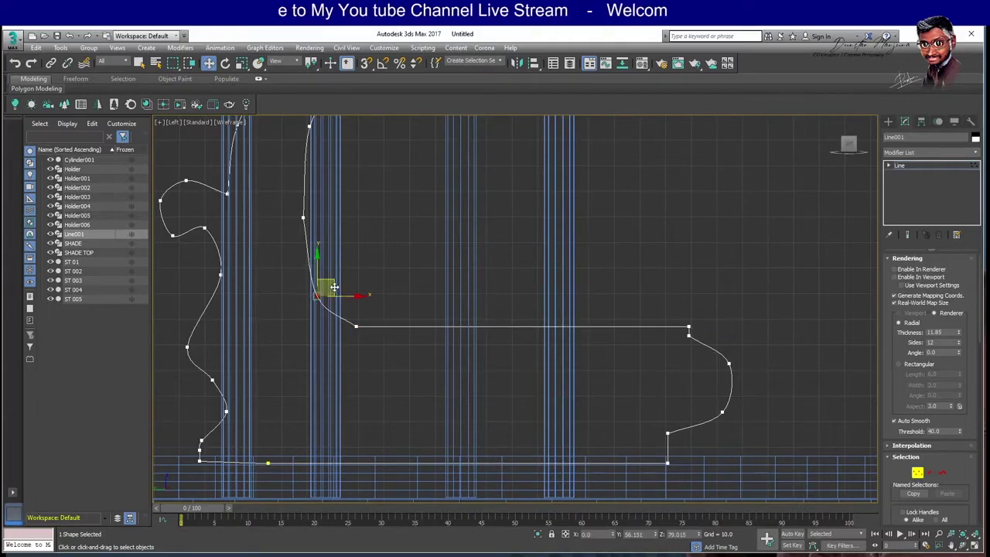
pyautogui.moveTo(328, 280); pyautogui.dragTo(328, 273)
pyautogui.moveTo(363, 246); pyautogui.dragTo(356, 322, button='middle')
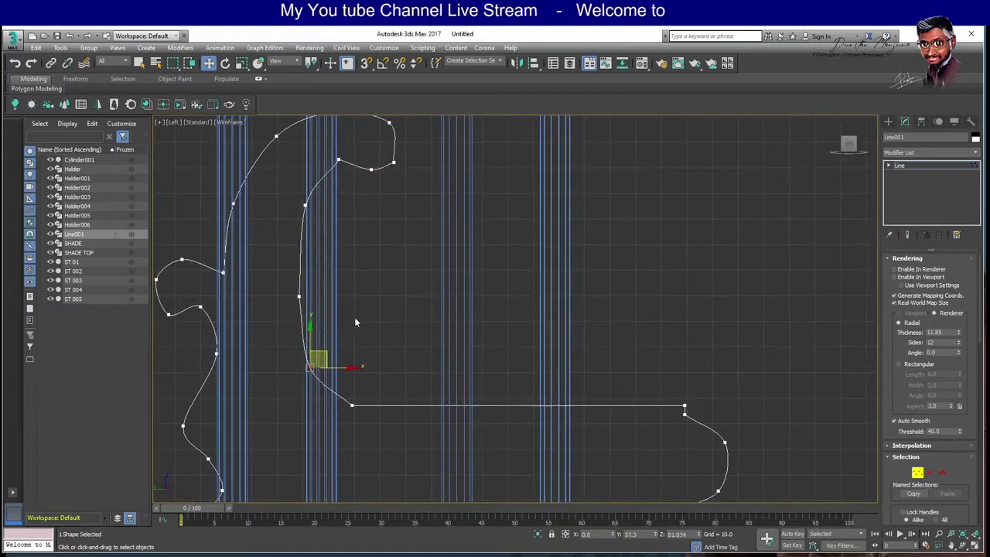
pyautogui.click(299, 297)
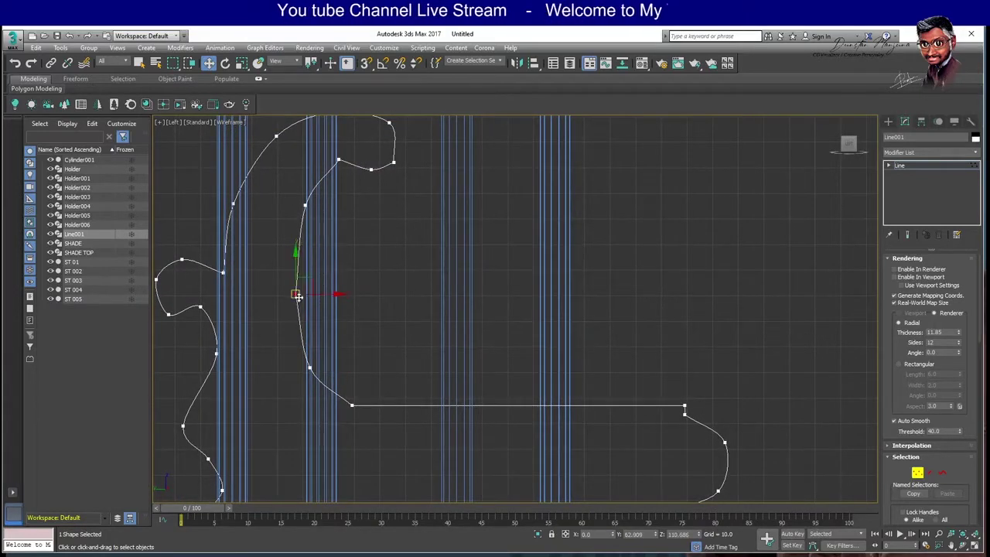
# Convert the backrest vertex to Bezier and move it slightly upward.
pyautogui.rightClick(296, 292)
pyautogui.click(283, 250)
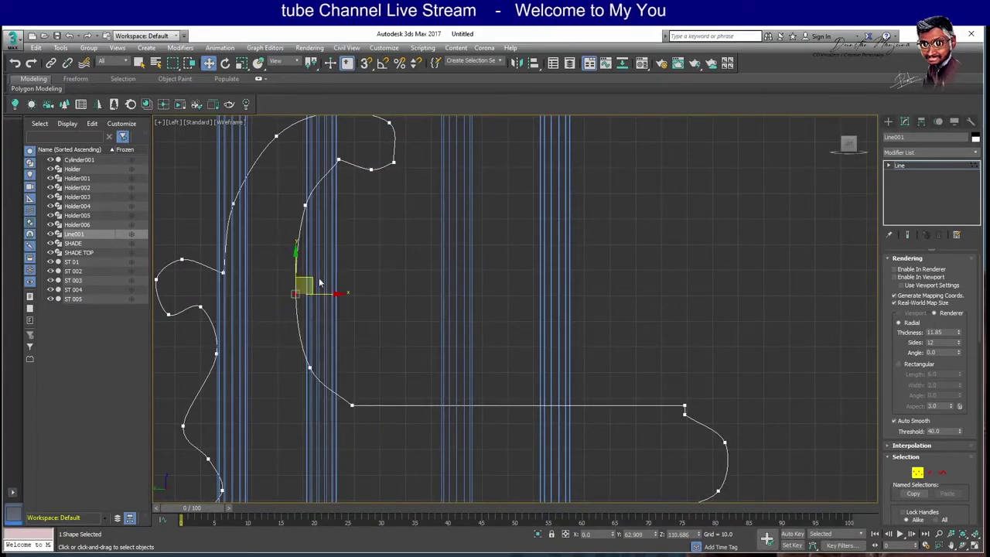
pyautogui.moveTo(310, 284); pyautogui.dragTo(308, 278)
pyautogui.click(403, 313)
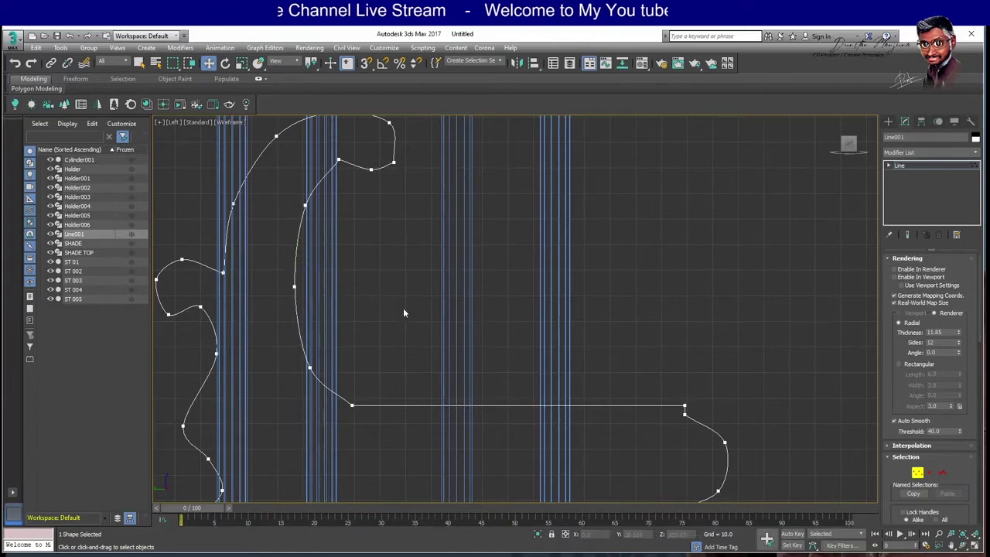
pyautogui.moveTo(373, 194); pyautogui.dragTo(410, 286, button='middle')
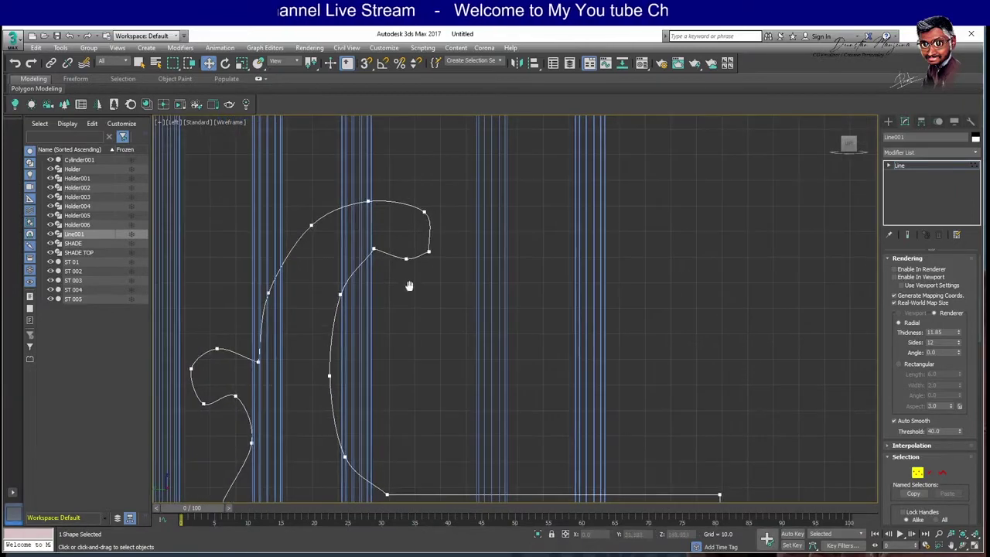
# Make the scroll-tip vertex and the inner scroll corner vertex Smooth.
pyautogui.click(430, 251)
pyautogui.rightClick(430, 250)
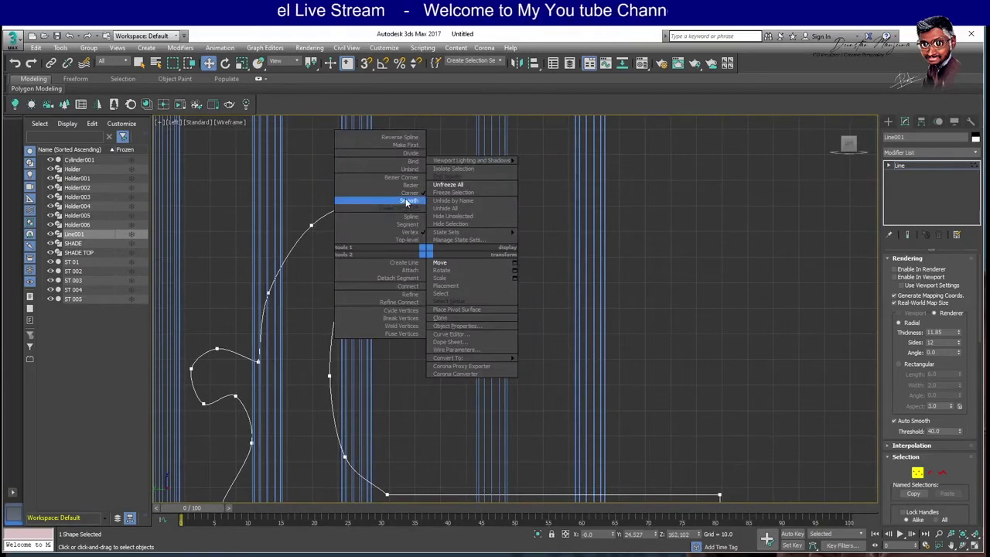
pyautogui.click(406, 201)
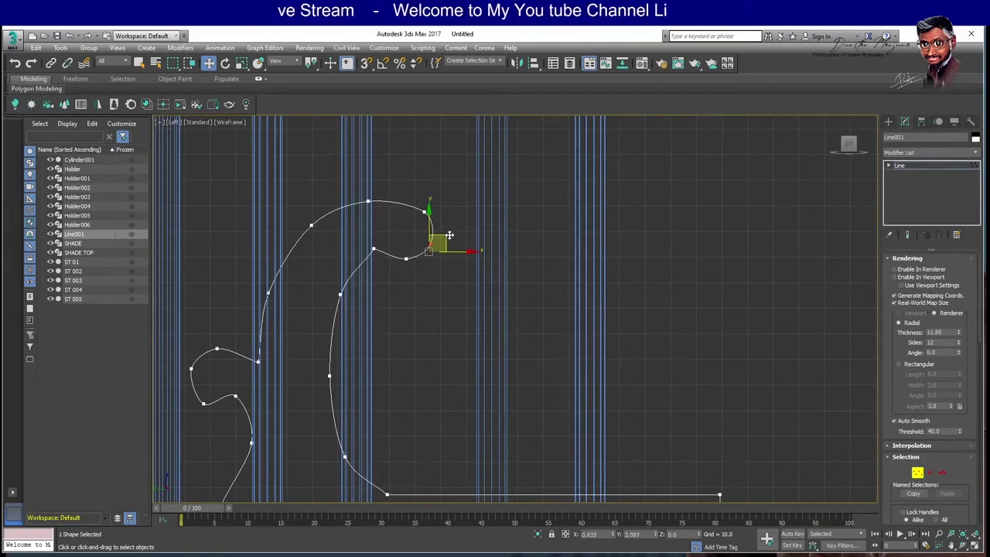
pyautogui.click(436, 289)
pyautogui.click(373, 249)
pyautogui.rightClick(372, 248)
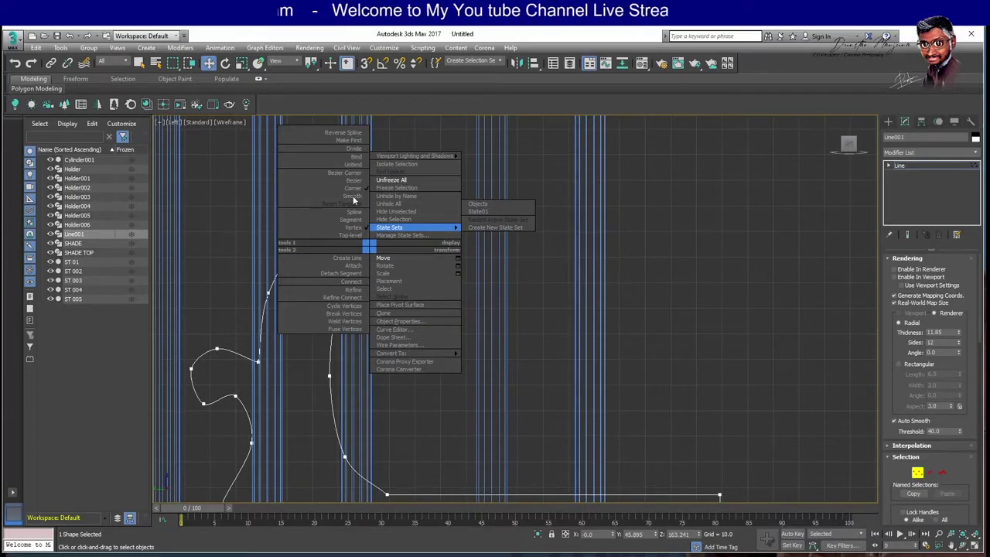
pyautogui.click(353, 196)
pyautogui.click(389, 262)
pyautogui.rightClick(372, 248)
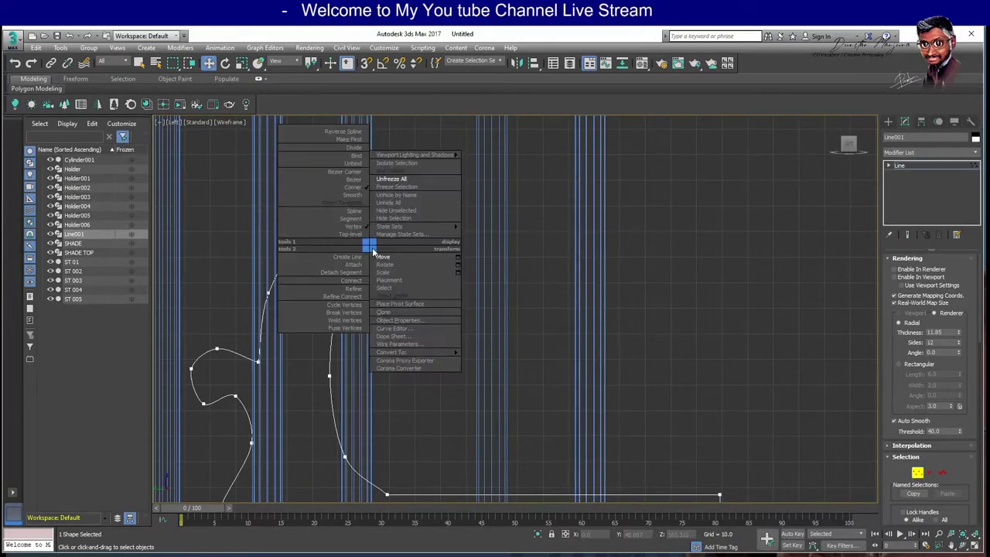
pyautogui.click(362, 191)
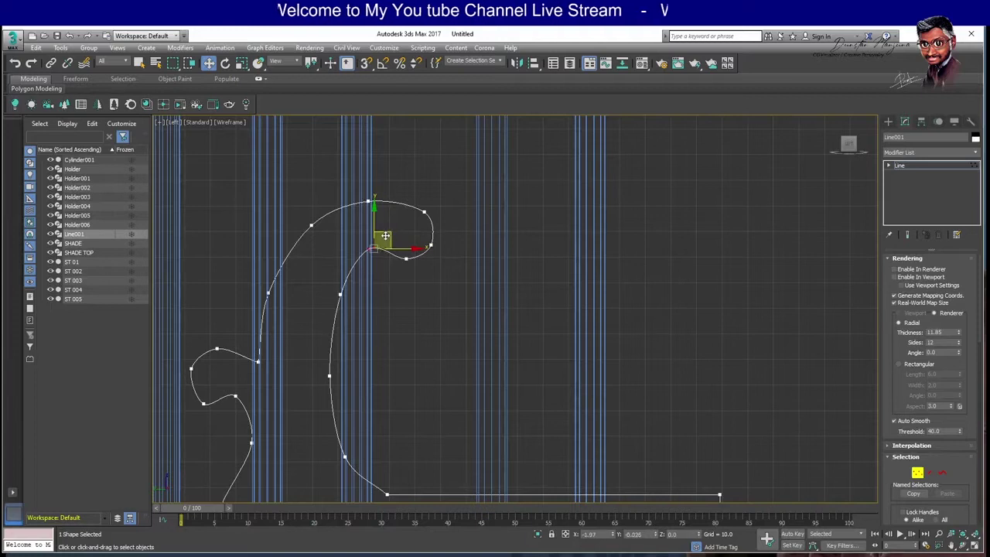
pyautogui.click(414, 289)
# Set another curve vertex to Smooth and drag it down-left to reshape the curl.
pyautogui.scroll(-2, 416, 287)
pyautogui.moveTo(416, 287)
pyautogui.mouseDown(button='middle')
pyautogui.moveTo(427, 231)
pyautogui.moveTo(570, 226)
pyautogui.mouseUp(button='middle')
pyautogui.scroll(3, 570, 226)
pyautogui.click(455, 286)
pyautogui.rightClick(454, 290)
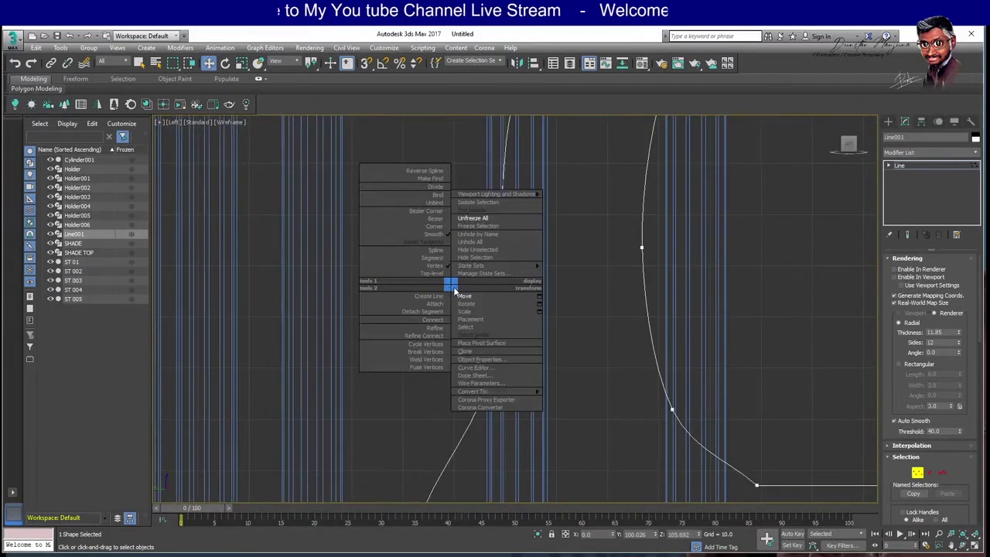
pyautogui.click(437, 233)
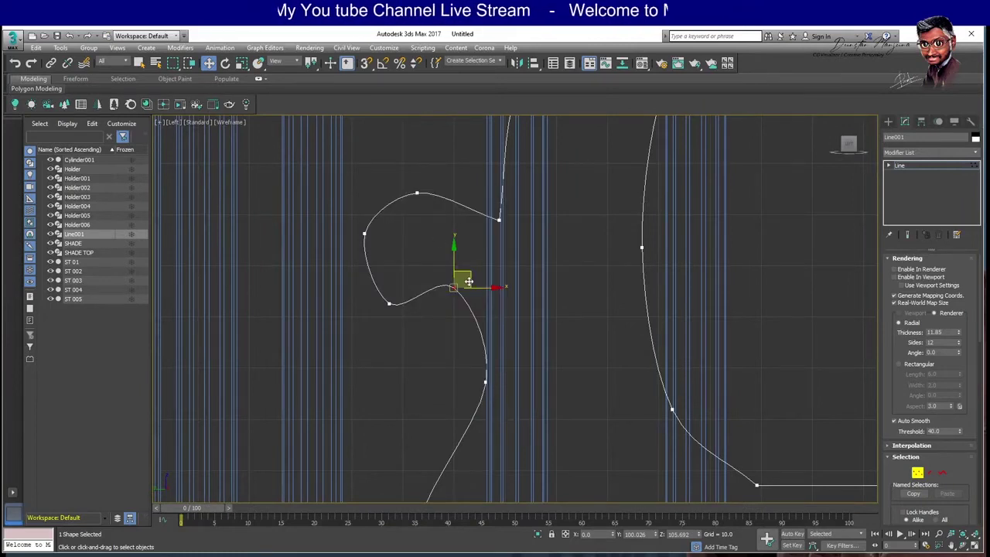
pyautogui.moveTo(469, 282)
pyautogui.mouseDown()
pyautogui.moveTo(393, 316)
pyautogui.moveTo(390, 302)
pyautogui.mouseUp()
# Change that vertex's type, then pull the curl's top and left vertices outward to widen it.
pyautogui.rightClick(390, 302)
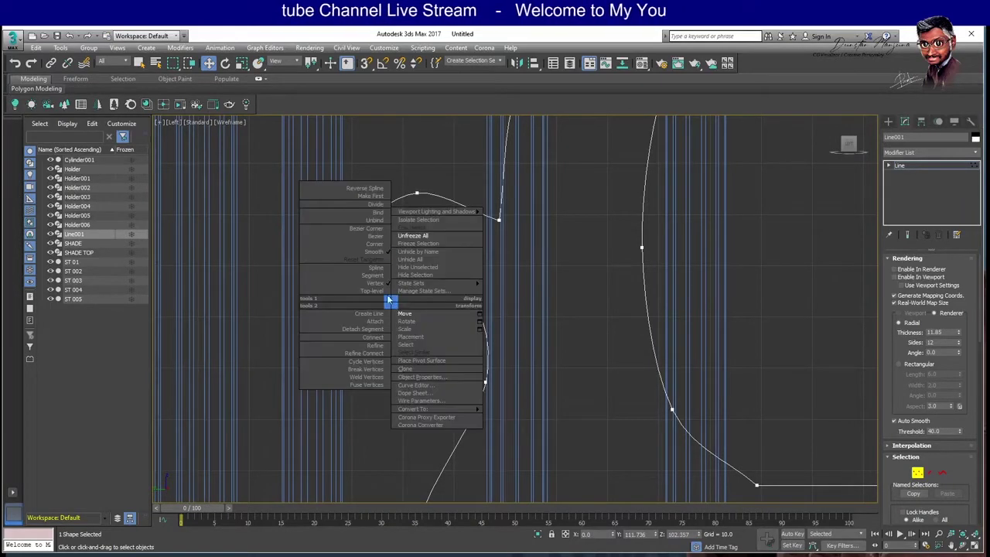
pyautogui.click(376, 237)
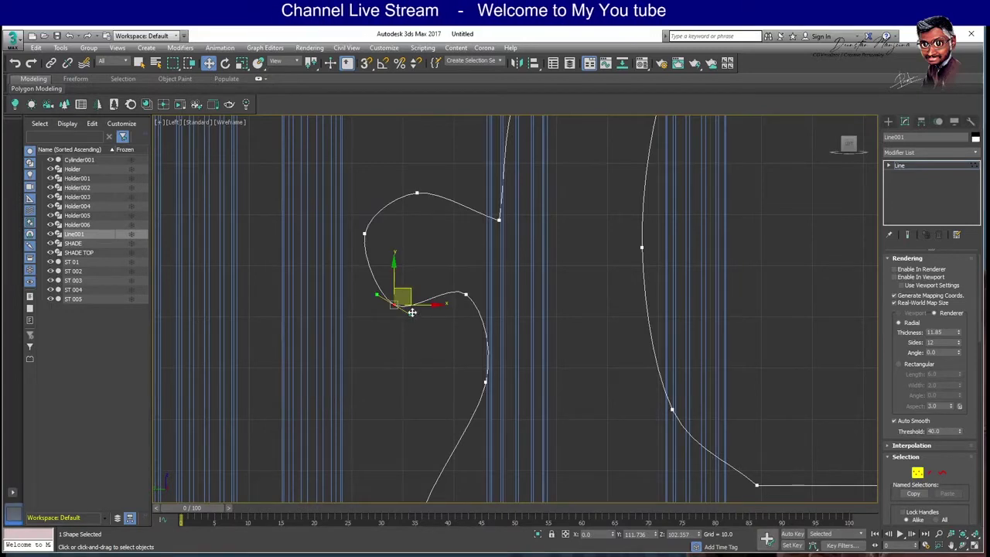
pyautogui.moveTo(412, 312); pyautogui.dragTo(435, 325)
pyautogui.click(415, 232)
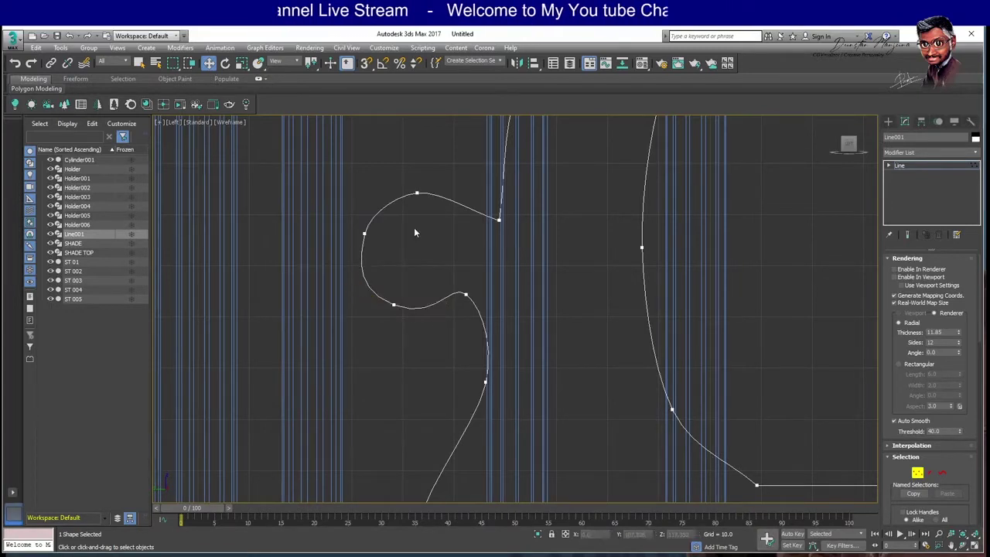
pyautogui.click(417, 192)
pyautogui.moveTo(412, 189); pyautogui.dragTo(395, 181)
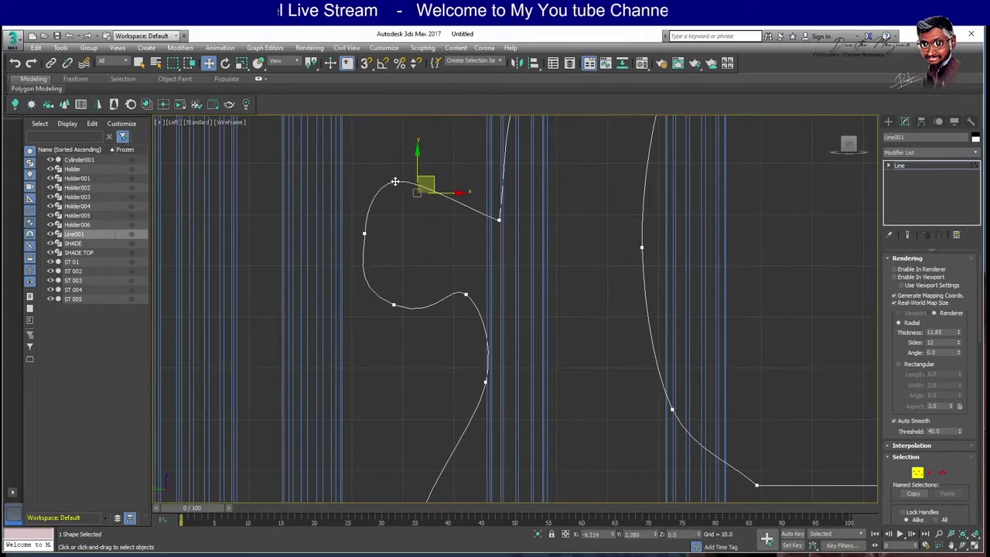
pyautogui.moveTo(362, 235); pyautogui.dragTo(339, 233)
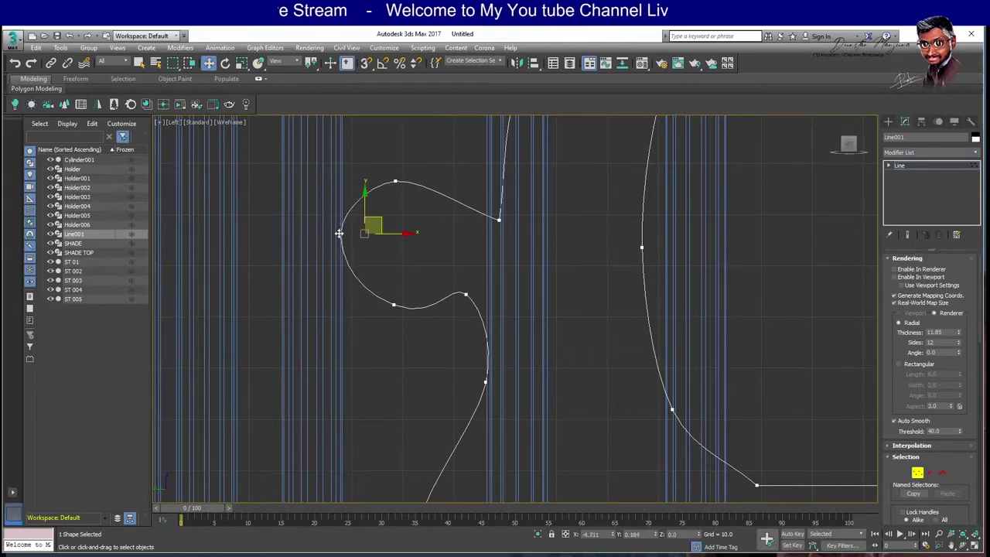
# Set a lower-curve vertex to Bezier Corner and swing its handle to reshape the curve.
pyautogui.click(416, 249)
pyautogui.scroll(-3, 431, 253)
pyautogui.moveTo(431, 253)
pyautogui.mouseDown(button='middle')
pyautogui.moveTo(366, 232)
pyautogui.moveTo(418, 278)
pyautogui.mouseUp(button='middle')
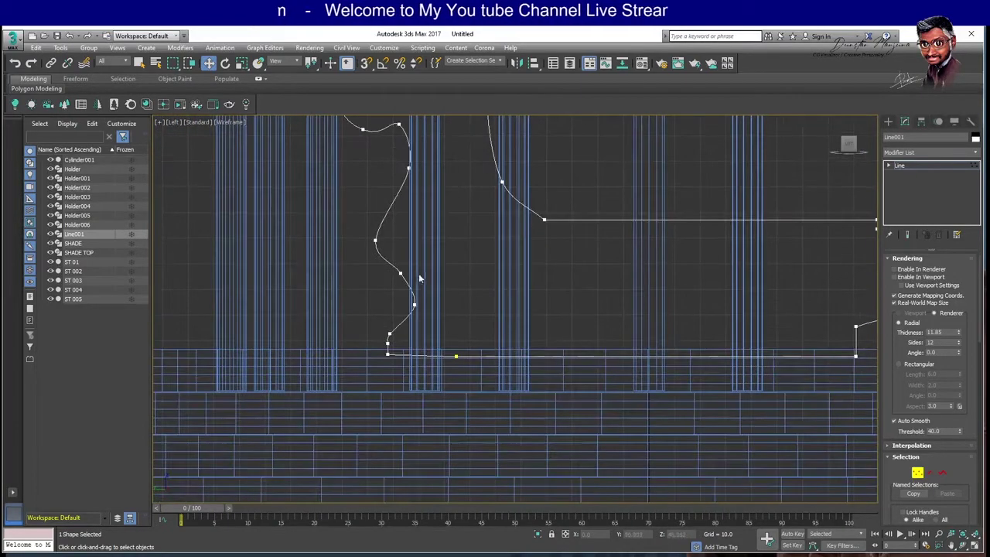
pyautogui.click(399, 273)
pyautogui.rightClick(399, 273)
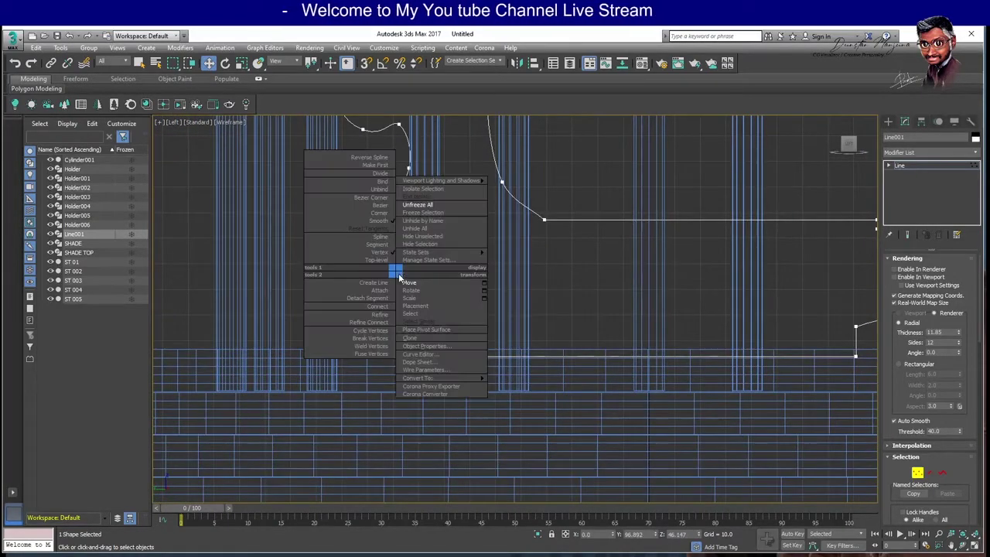
pyautogui.click(386, 210)
pyautogui.moveTo(394, 263); pyautogui.dragTo(389, 276)
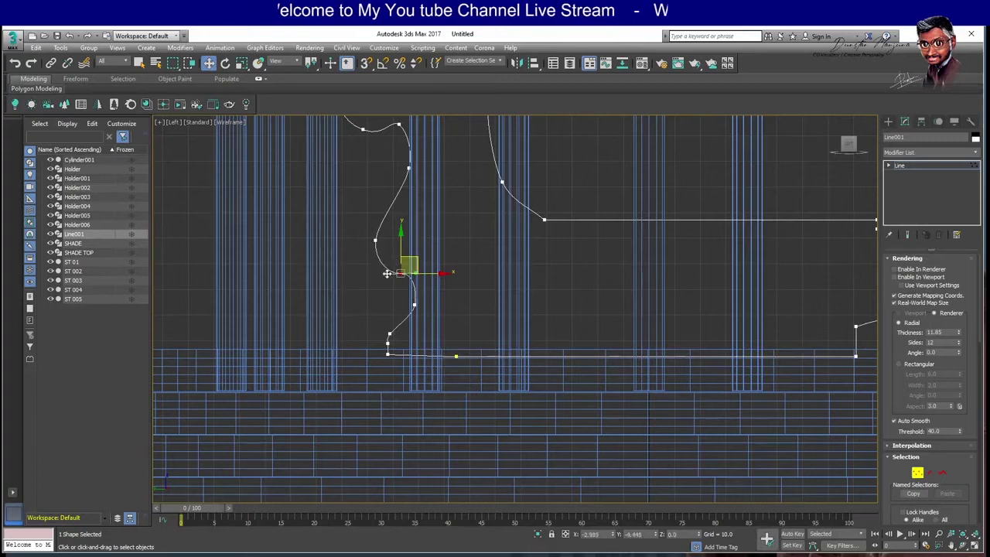
pyautogui.click(389, 296)
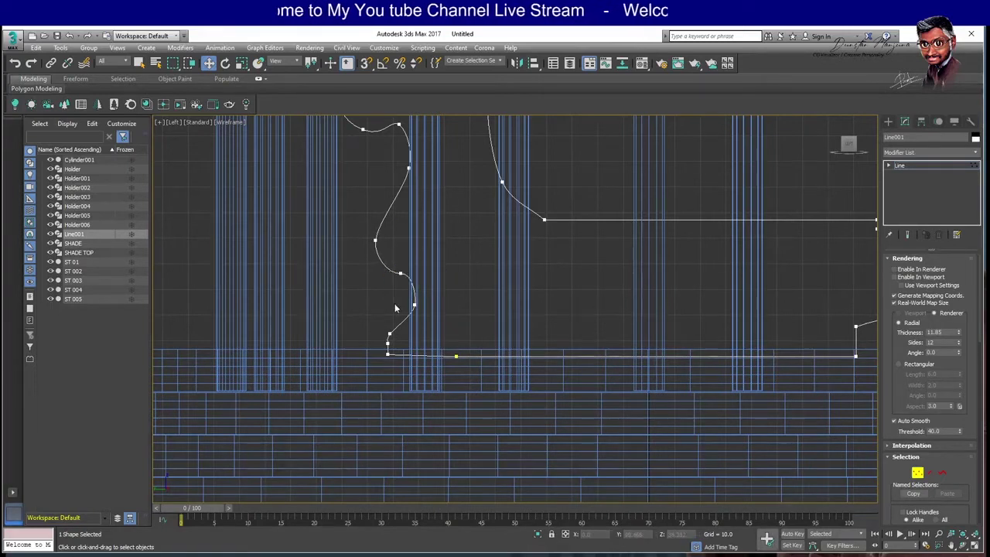
# Refine a curve vertex up-left and nudge the bottom corner vertex slightly down.
pyautogui.scroll(2, 387, 286)
pyautogui.scroll(1, 368, 295)
pyautogui.scroll(2, 419, 282)
pyautogui.moveTo(407, 275); pyautogui.dragTo(396, 269)
pyautogui.click(414, 310)
pyautogui.click(401, 330)
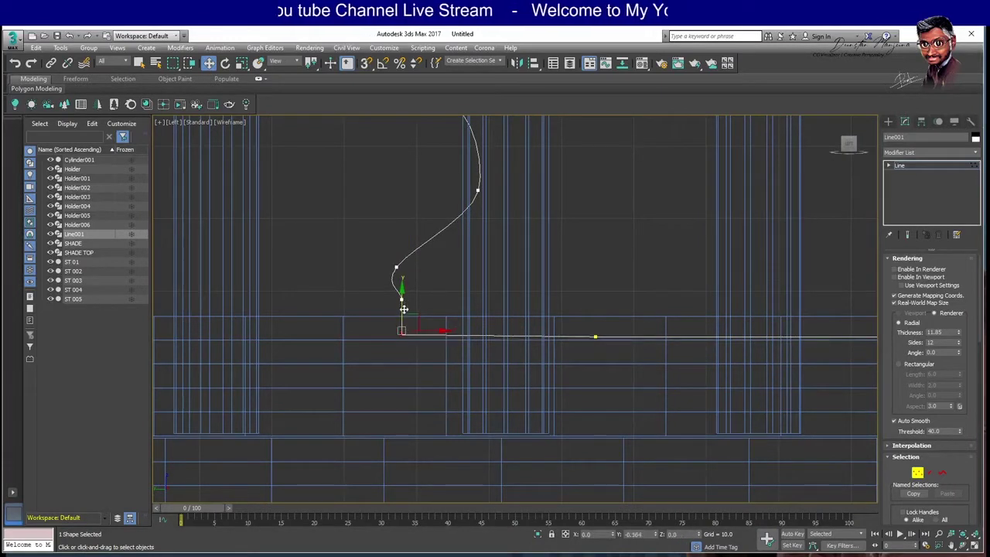
pyautogui.moveTo(403, 309); pyautogui.dragTo(403, 310)
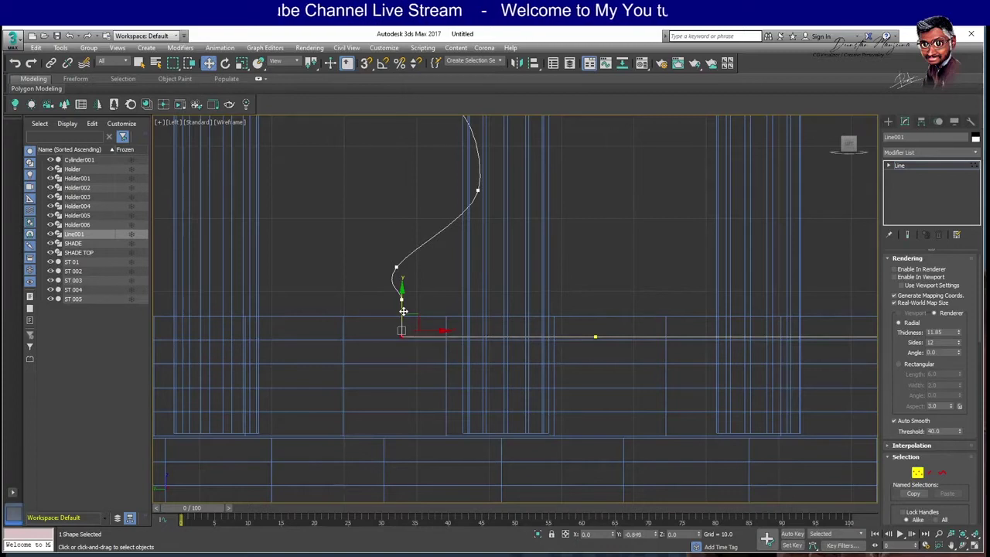
# Select the base's right-end vertex, frame the whole outline, and exit Vertex mode.
pyautogui.moveTo(571, 303); pyautogui.dragTo(639, 364)
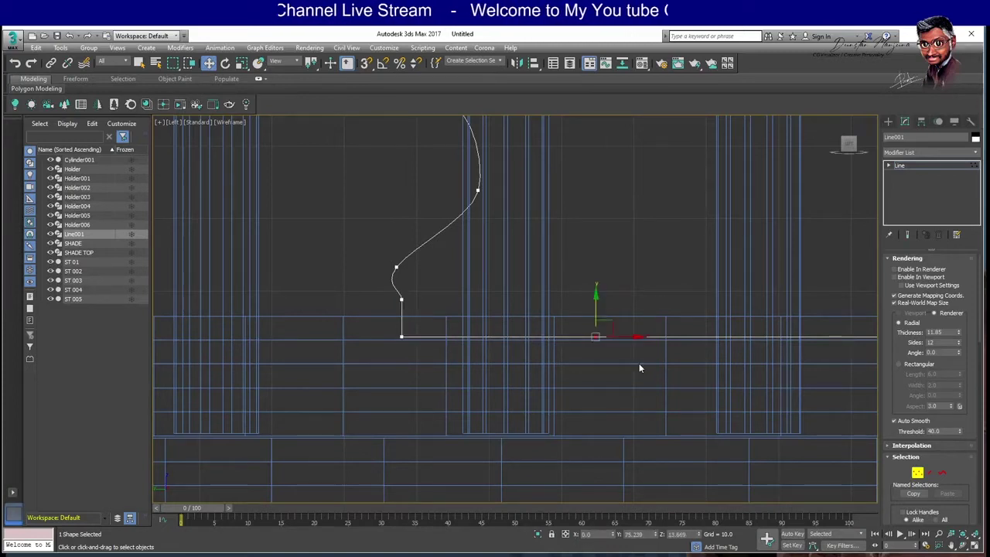
pyautogui.moveTo(624, 333); pyautogui.dragTo(480, 334, button='middle')
pyautogui.scroll(-3, 480, 334)
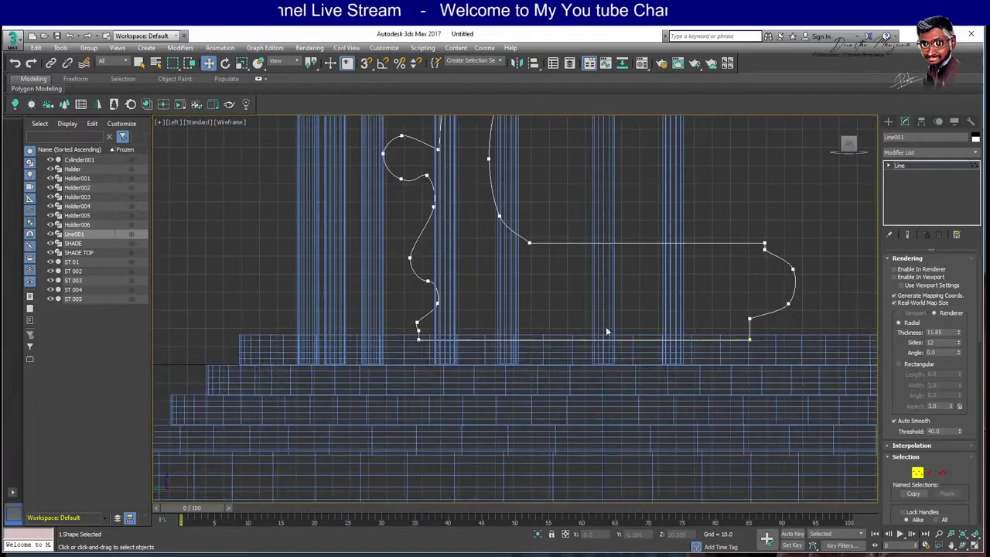
pyautogui.moveTo(605, 326); pyautogui.dragTo(545, 385, button='middle')
pyautogui.click(918, 474)
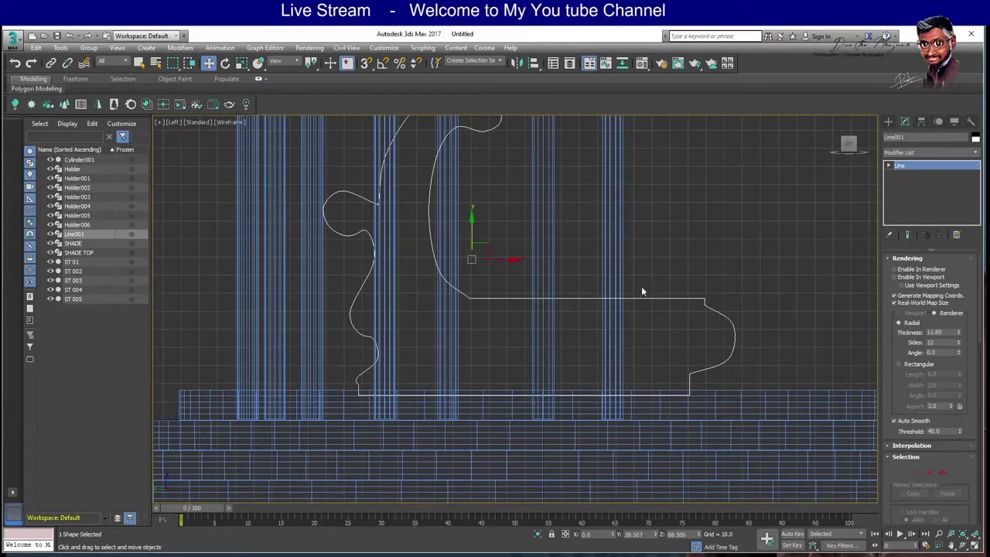
# Check the profile in Perspective, then move Line001 left to X −90.02 in Top view.
pyautogui.scroll(-3, 623, 280)
pyautogui.moveTo(649, 303)
pyautogui.mouseDown()
pyautogui.moveTo(653, 347)
pyautogui.moveTo(667, 345)
pyautogui.mouseUp()
pyautogui.press('p')
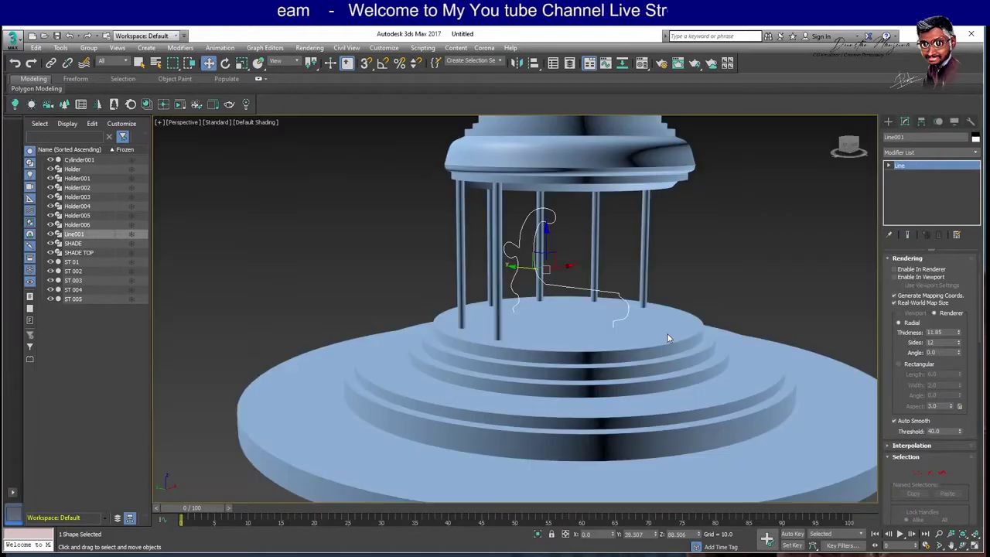
pyautogui.scroll(3, 669, 338)
pyautogui.moveTo(624, 327)
pyautogui.keyDown('alt'); pyautogui.mouseDown(button='middle')
pyautogui.moveTo(614, 346)
pyautogui.moveTo(612, 312)
pyautogui.mouseUp(button='middle'); pyautogui.keyUp('alt')
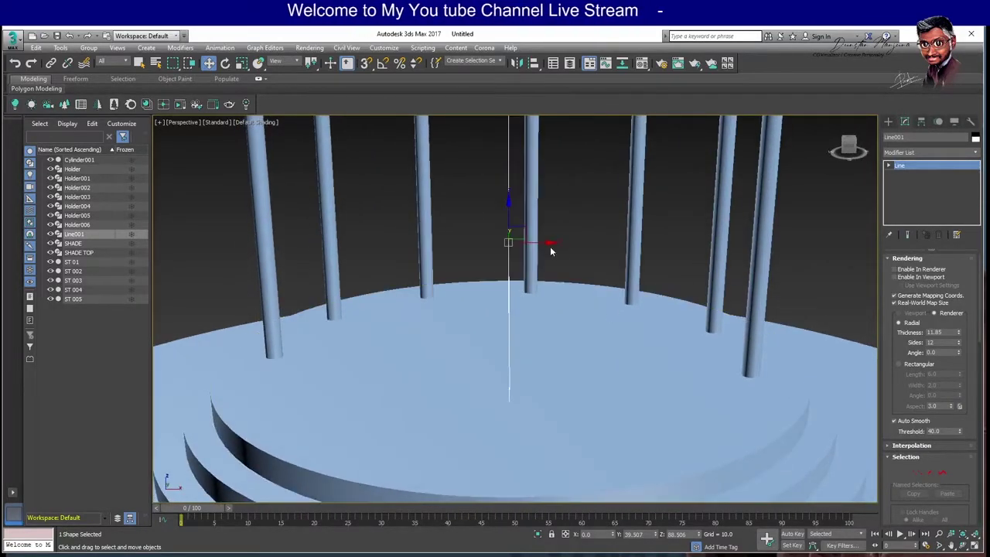
pyautogui.press('t')
pyautogui.moveTo(555, 270); pyautogui.dragTo(474, 291)
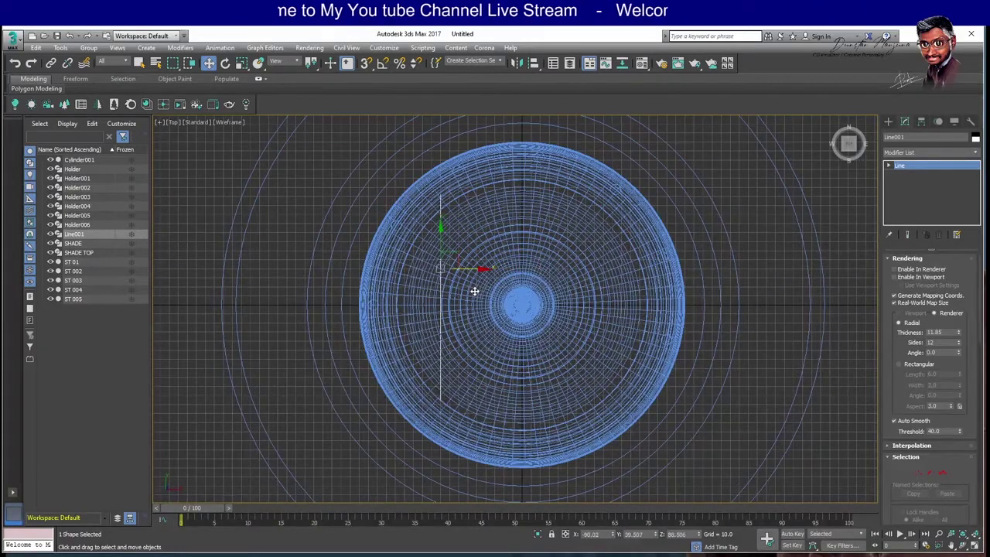
pyautogui.click(918, 152)
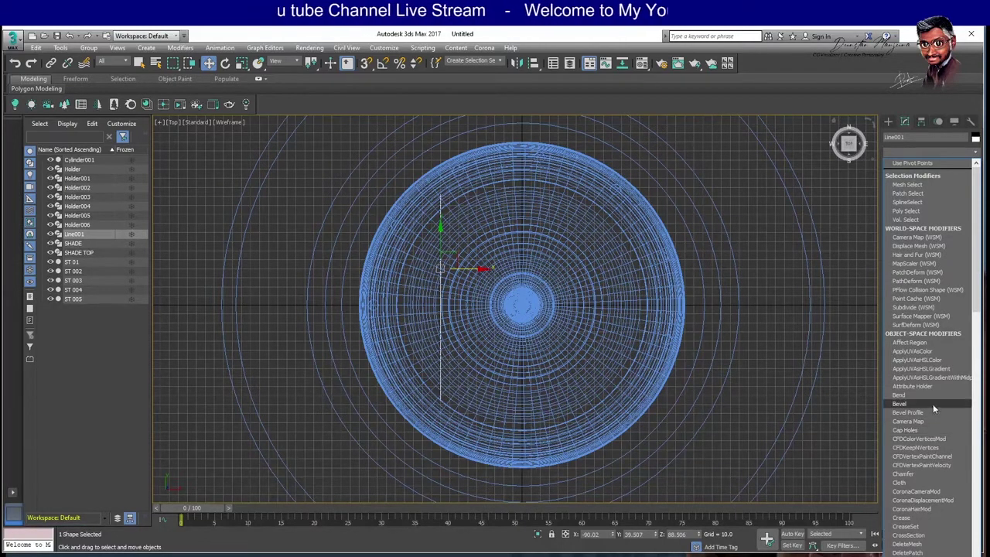
# Apply a Bevel modifier, move Line001 right to X 63.899, and maximize Perspective.
pyautogui.click(932, 403)
pyautogui.moveTo(468, 269); pyautogui.dragTo(608, 289)
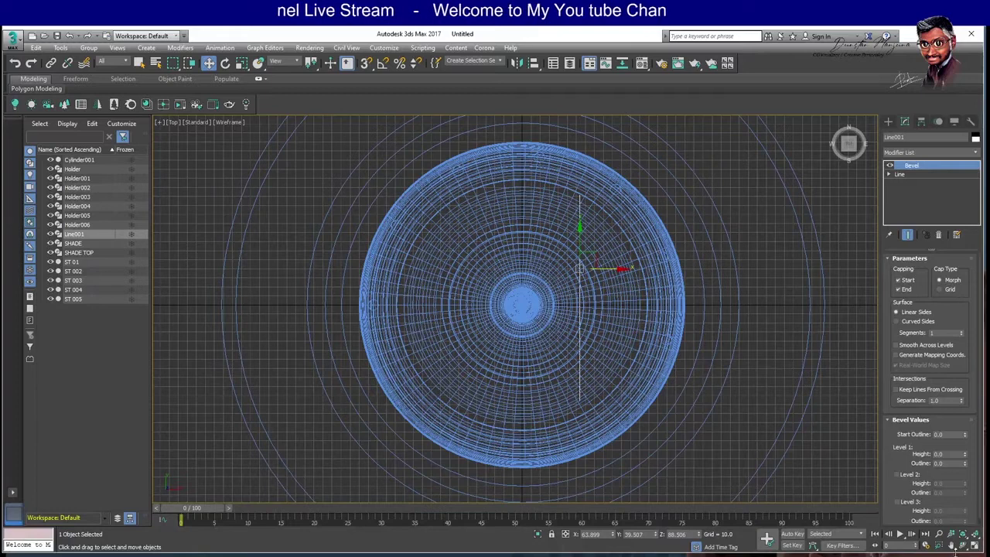
pyautogui.click(974, 546)
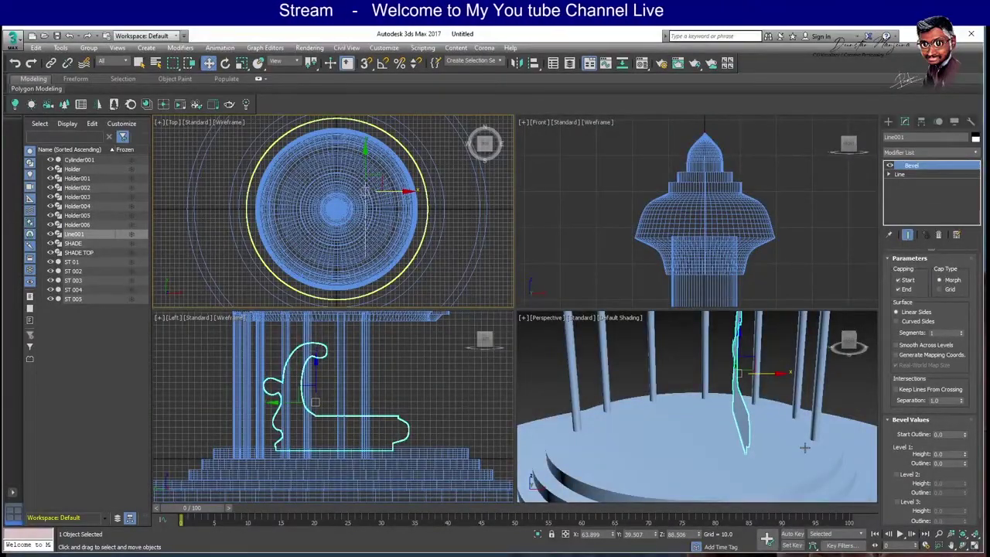
pyautogui.click(974, 547)
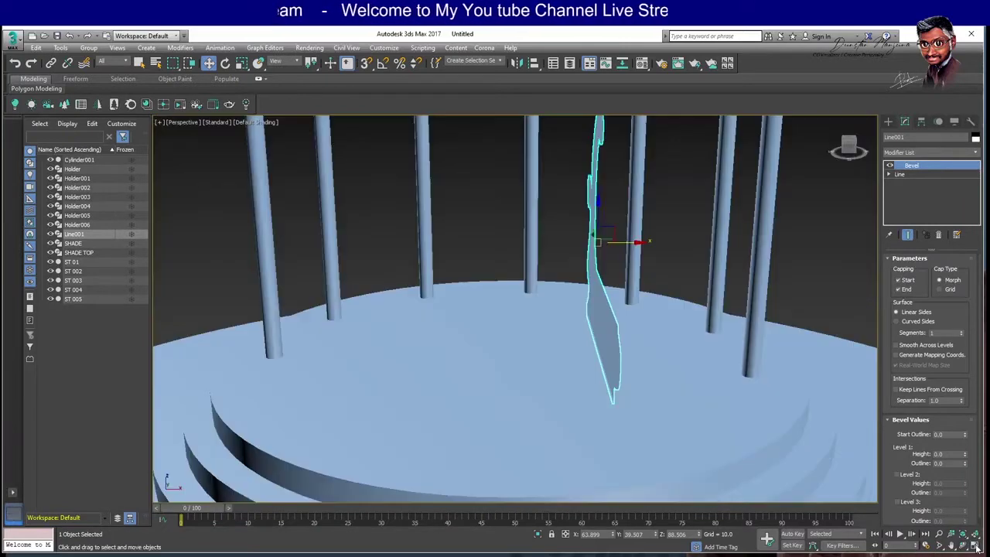
# Isolate the sofa profile and orbit the Perspective view to face it.
pyautogui.click(539, 535)
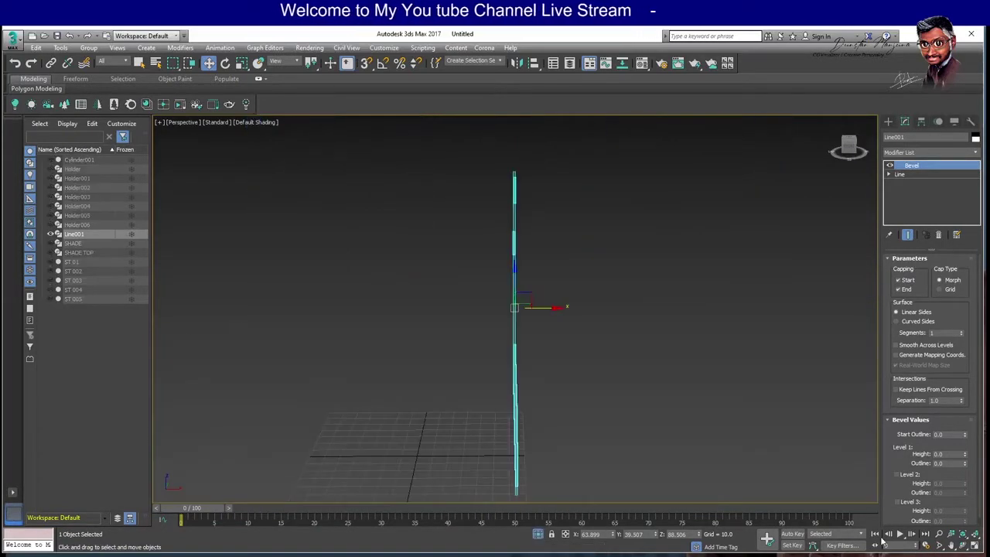
pyautogui.click(963, 546)
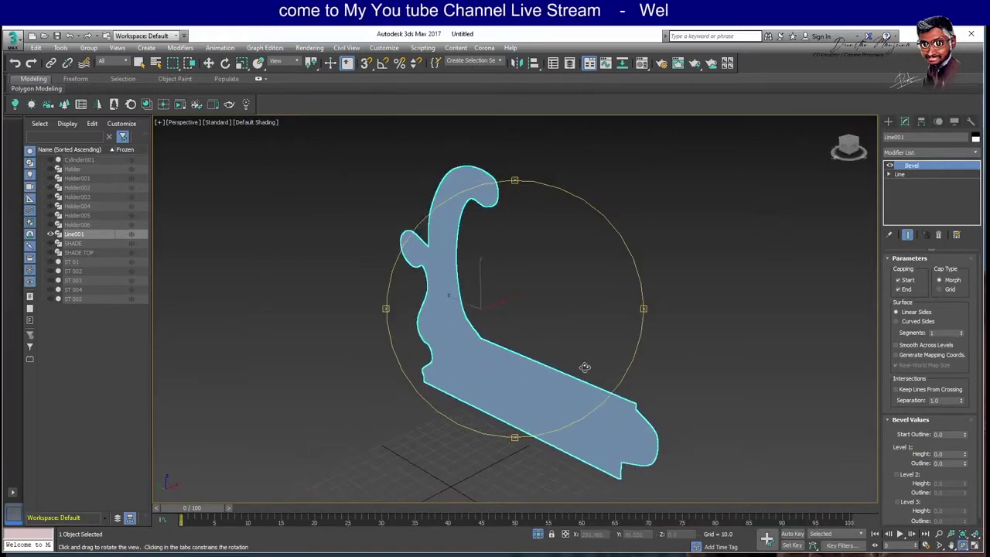
pyautogui.moveTo(589, 365); pyautogui.dragTo(568, 371)
pyautogui.press('w')
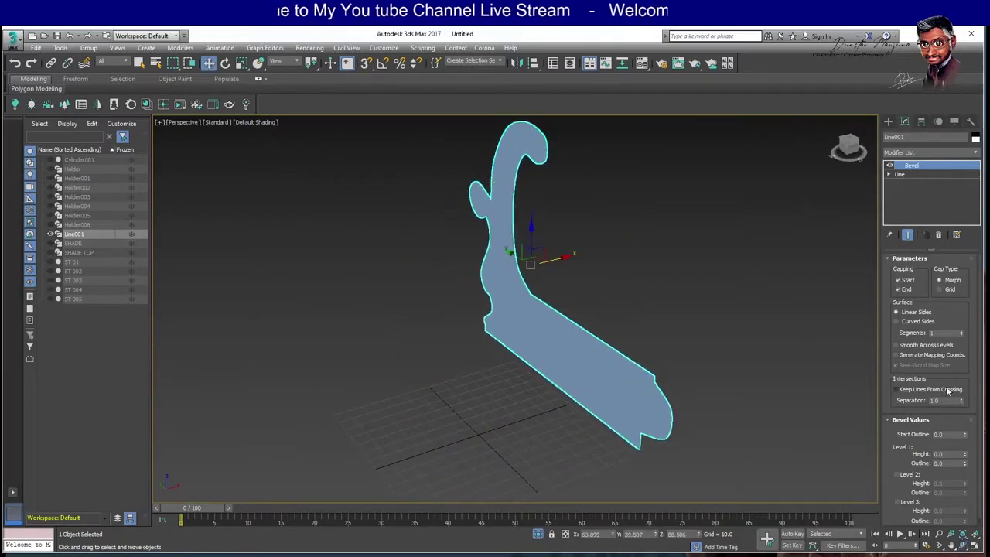
pyautogui.moveTo(888, 440); pyautogui.dragTo(887, 435)
pyautogui.moveTo(965, 448)
pyautogui.mouseDown()
pyautogui.moveTo(968, 409)
pyautogui.moveTo(971, 444)
pyautogui.mouseUp()
# Set Bevel Level 1 height to 125.5 and add Level 2 with height 5 and a slight inset.
pyautogui.moveTo(755, 415); pyautogui.dragTo(749, 399, button='middle')
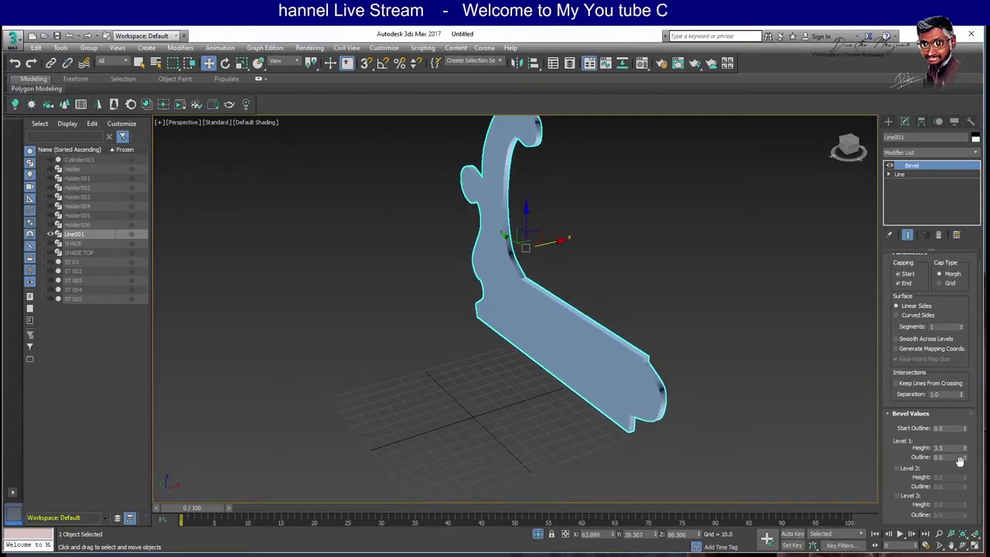
pyautogui.moveTo(966, 452); pyautogui.dragTo(960, 331)
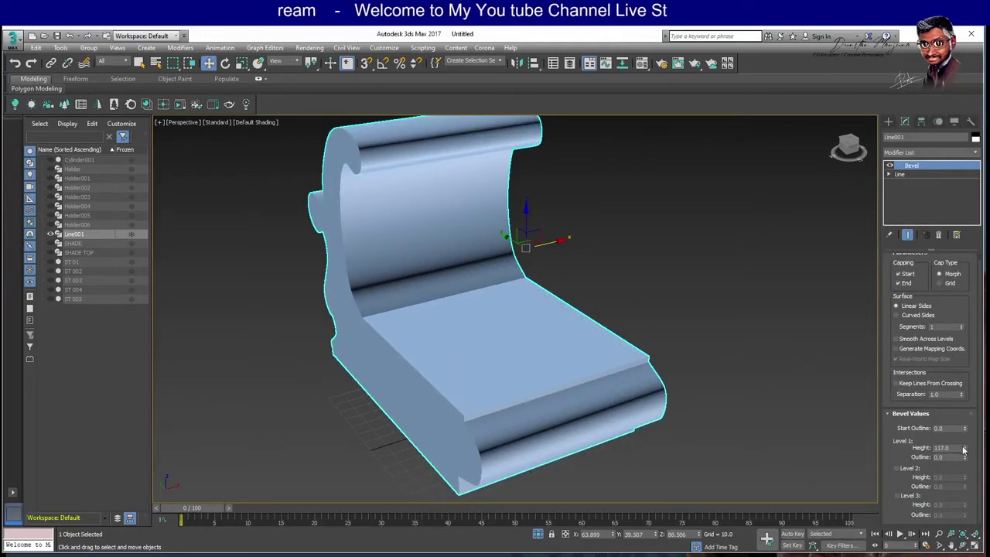
pyautogui.moveTo(964, 448); pyautogui.dragTo(928, 452)
pyautogui.click(911, 469)
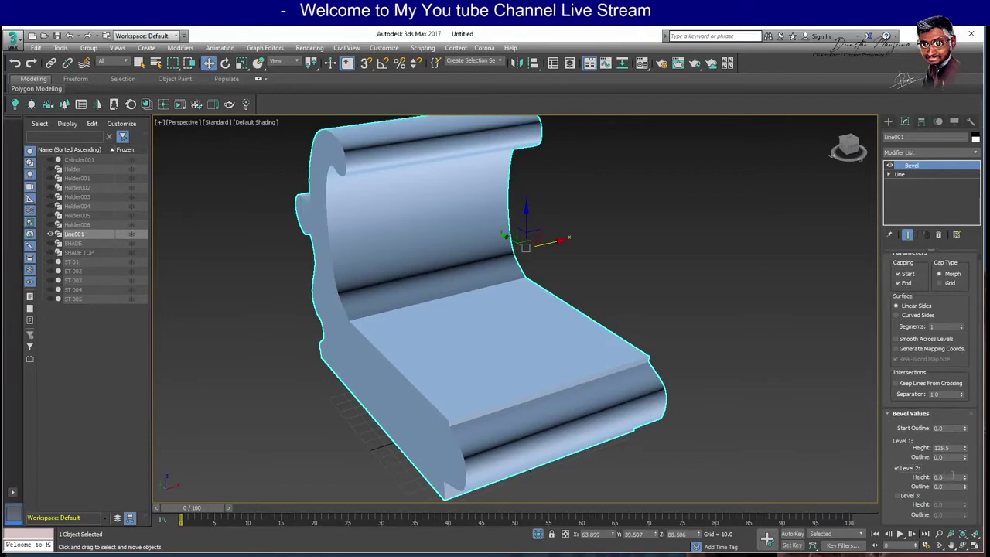
pyautogui.write('5')
pyautogui.press('Return')
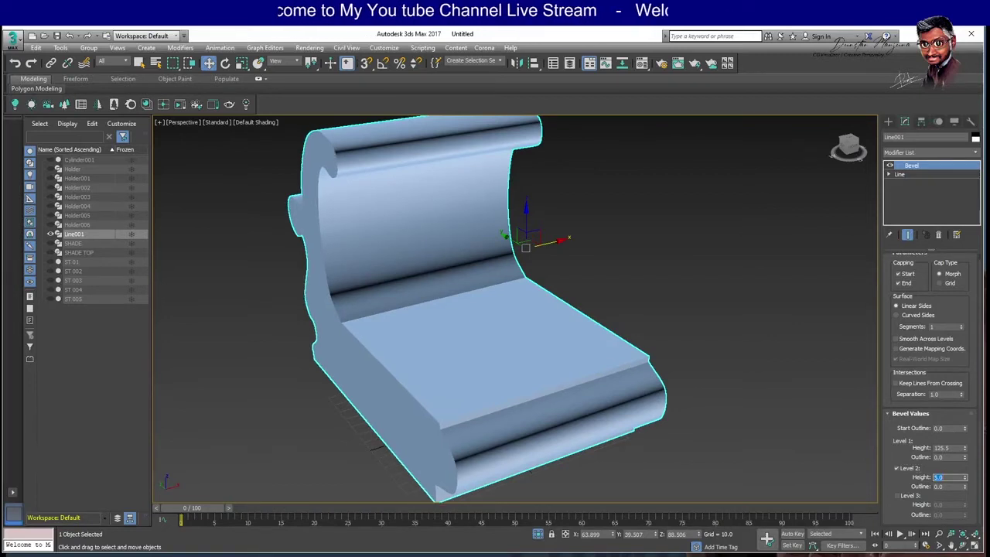
pyautogui.moveTo(965, 488); pyautogui.dragTo(965, 489)
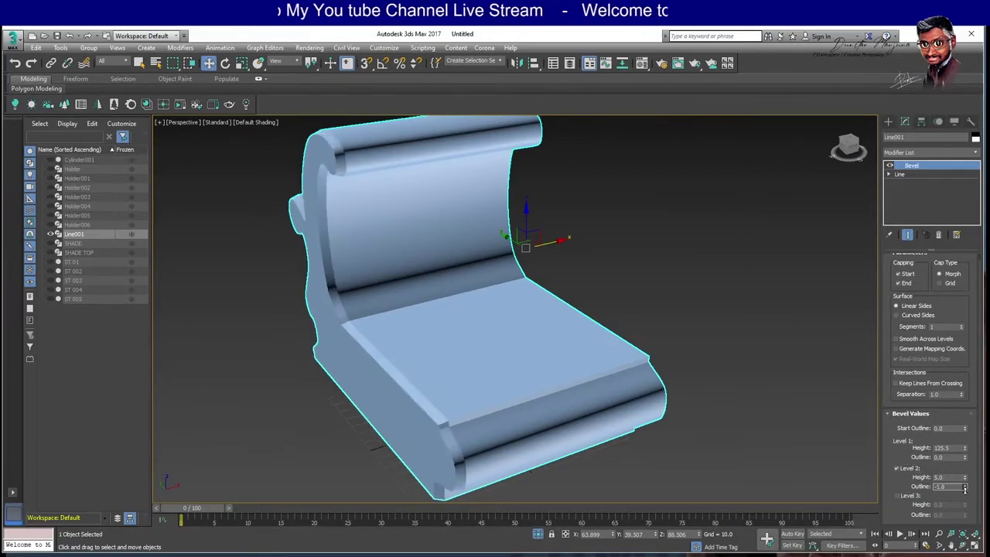
# Change the Level 2 height to 1, then set Level 1 Height to 1.
pyautogui.doubleClick(947, 477)
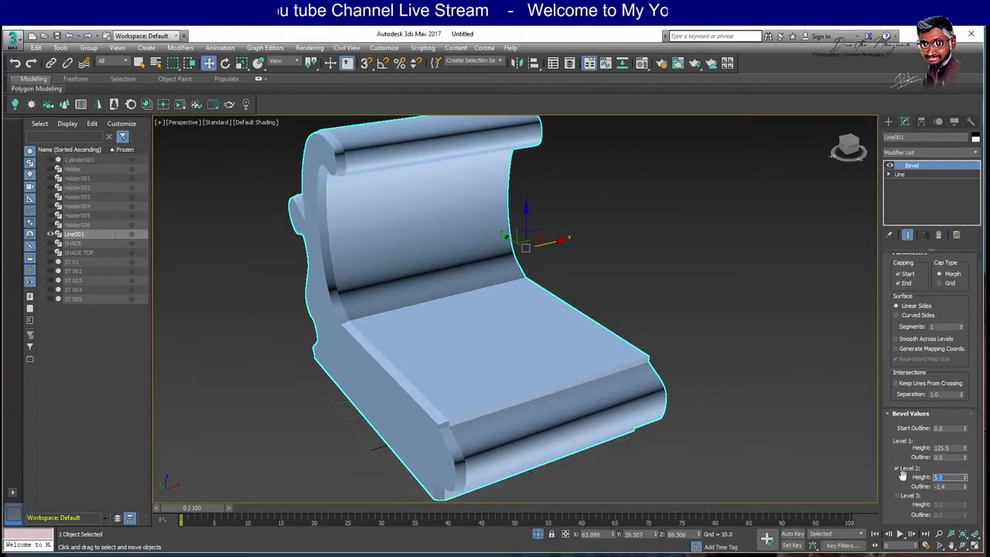
pyautogui.write('1')
pyautogui.press('Return')
pyautogui.click(602, 413)
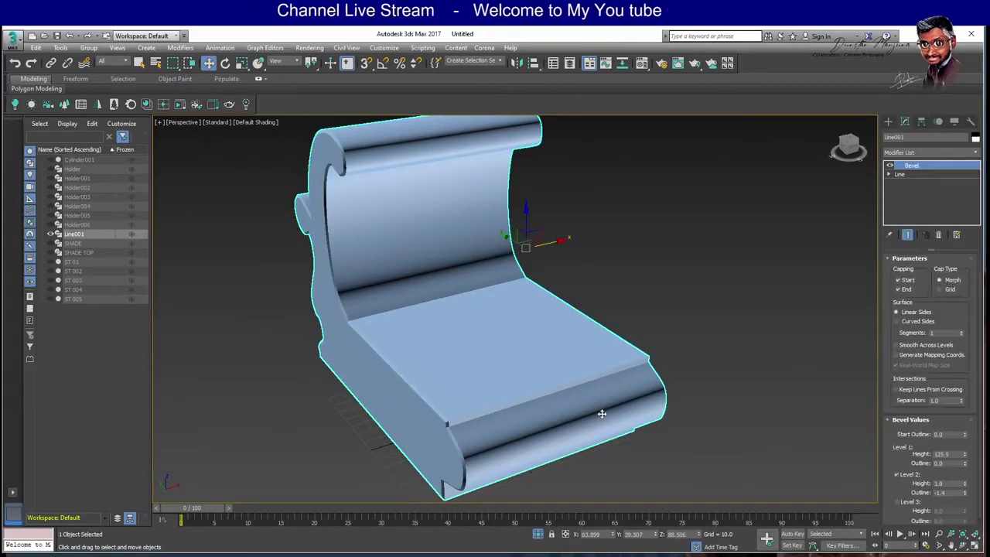
pyautogui.doubleClick(948, 454)
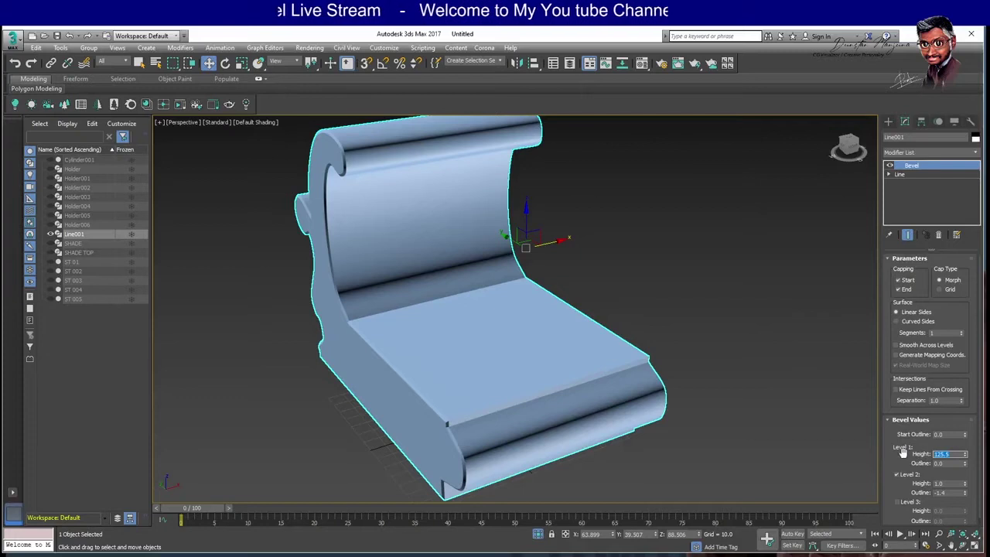
pyautogui.write('1')
pyautogui.press('Return')
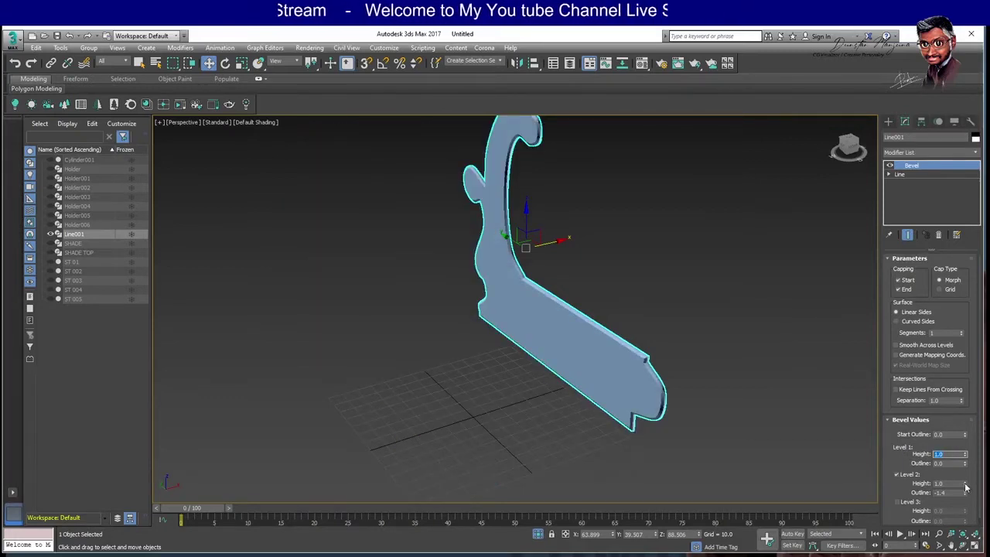
# Set the bevel's Level 1 Outline to -0.6 and Level 2 Height to 126.5.
pyautogui.moveTo(965, 487); pyautogui.dragTo(830, 432)
pyautogui.keyDown('alt'); pyautogui.moveTo(830, 431); pyautogui.dragTo(559, 384, button='middle'); pyautogui.keyUp('alt')
pyautogui.scroll(5, 588, 379)
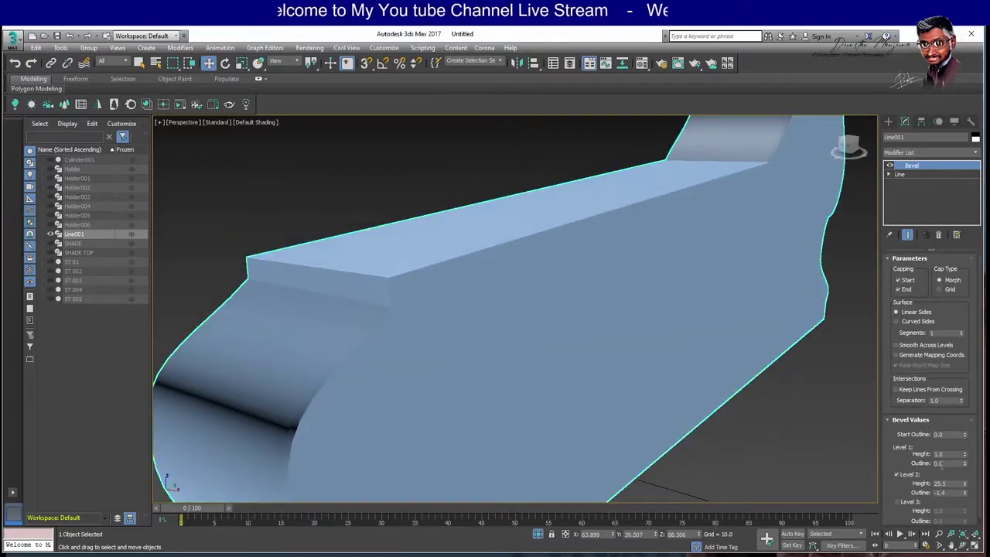
pyautogui.moveTo(966, 464); pyautogui.dragTo(965, 474)
pyautogui.moveTo(588, 371)
pyautogui.keyDown('alt'); pyautogui.mouseDown(button='middle')
pyautogui.moveTo(619, 362)
pyautogui.moveTo(621, 344)
pyautogui.mouseUp(button='middle'); pyautogui.keyUp('alt')
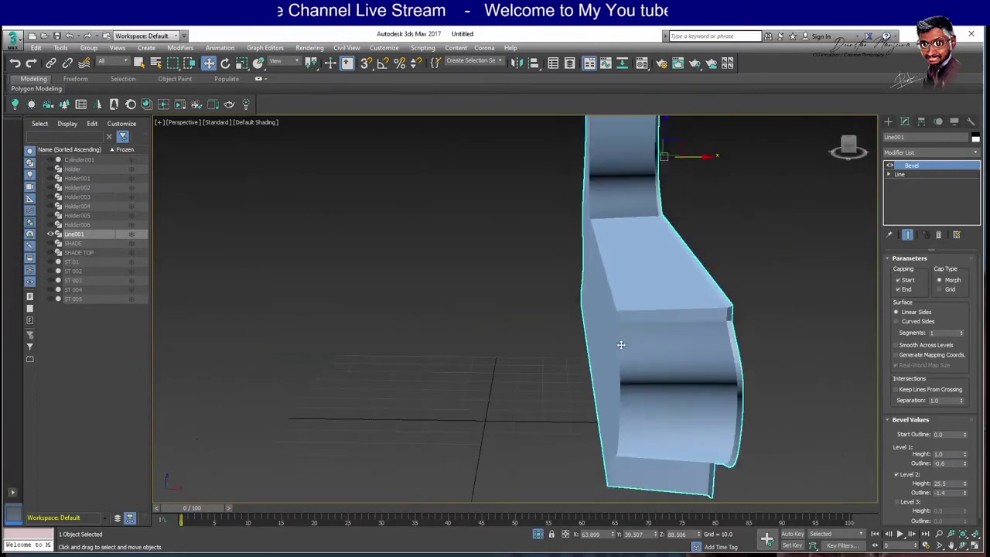
pyautogui.moveTo(966, 484); pyautogui.dragTo(959, 384)
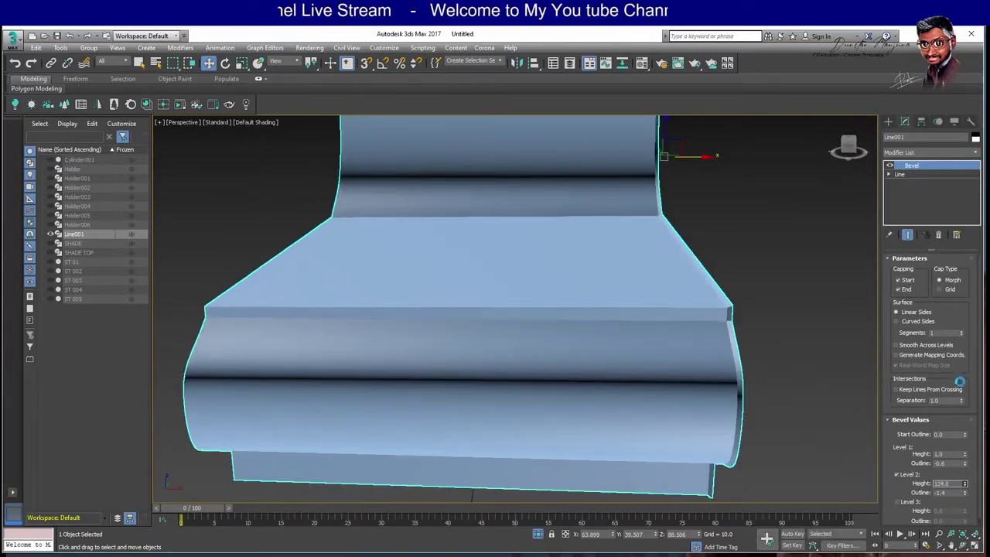
pyautogui.write('126.5')
pyautogui.moveTo(755, 378); pyautogui.dragTo(794, 384, button='middle')
# Enable bevel Level 3 with Height 1 and a slightly negative Outline, then orbit the sofa.
pyautogui.click(911, 502)
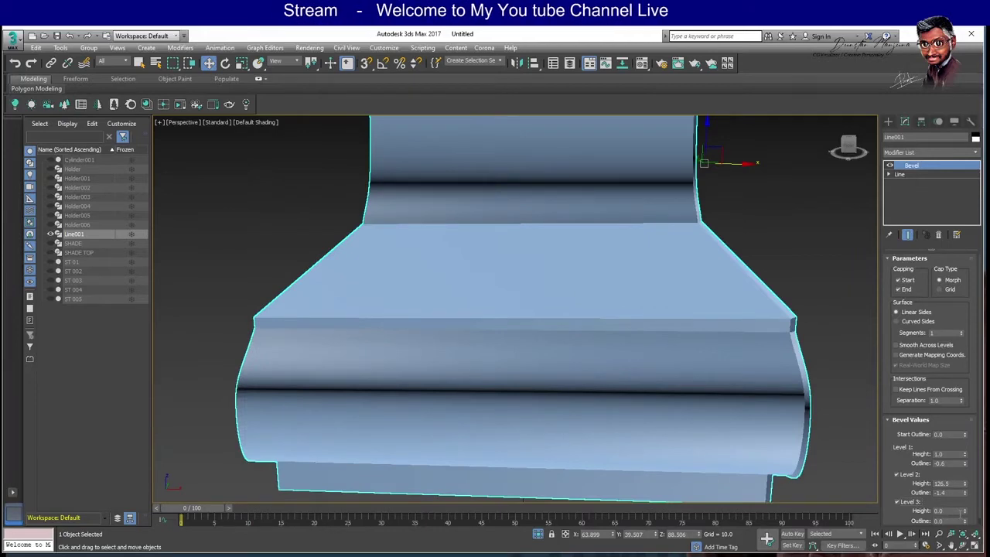
pyautogui.doubleClick(944, 512)
pyautogui.write('1')
pyautogui.press('Return')
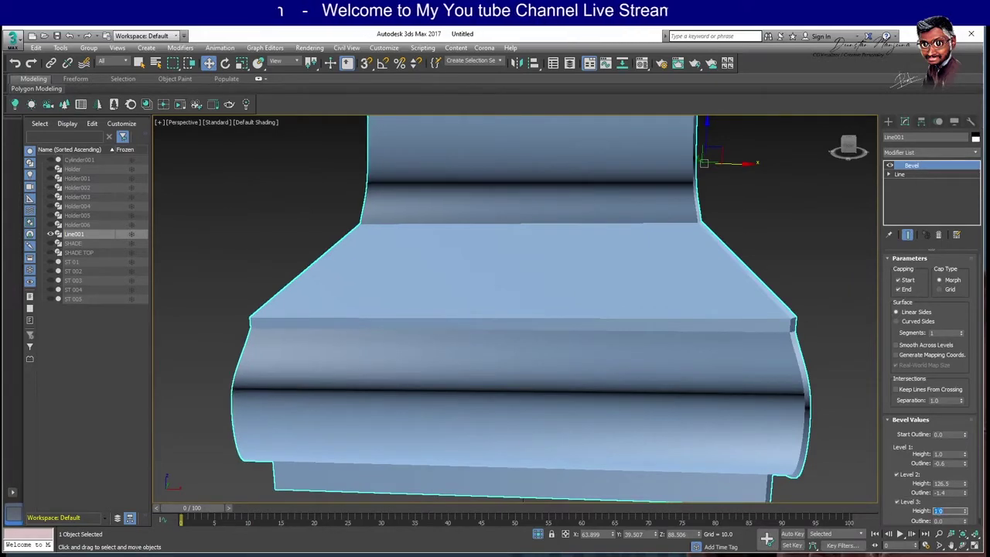
pyautogui.click(965, 524)
pyautogui.moveTo(966, 523); pyautogui.dragTo(966, 524)
pyautogui.moveTo(343, 337)
pyautogui.keyDown('alt'); pyautogui.mouseDown(button='middle')
pyautogui.moveTo(386, 358)
pyautogui.moveTo(446, 335)
pyautogui.moveTo(354, 336)
pyautogui.moveTo(370, 344)
pyautogui.mouseUp(button='middle'); pyautogui.keyUp('alt')
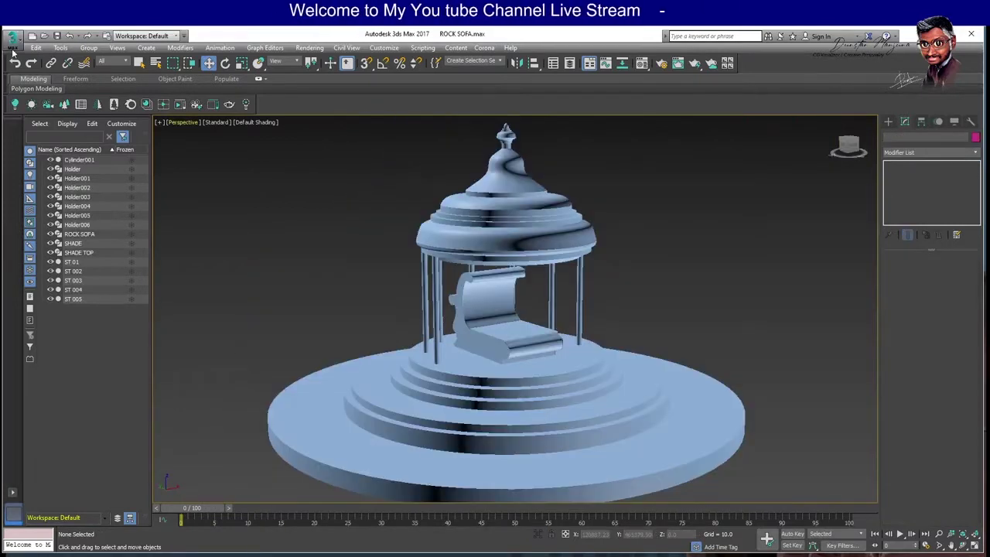
# Export the scene as ROCK SOFA to PROJECTS (E:) > MY VLOG in FBX format.
pyautogui.click(13, 49)
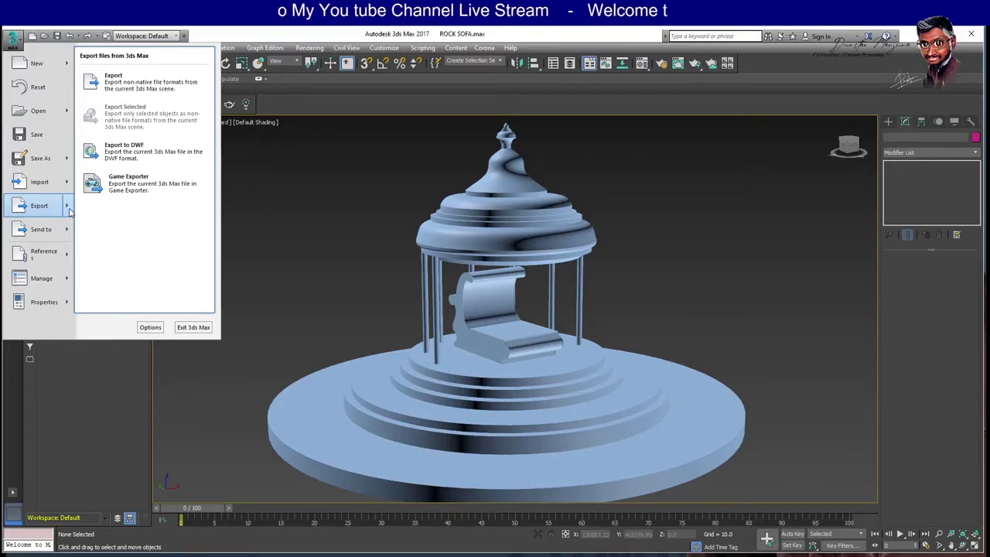
pyautogui.click(143, 83)
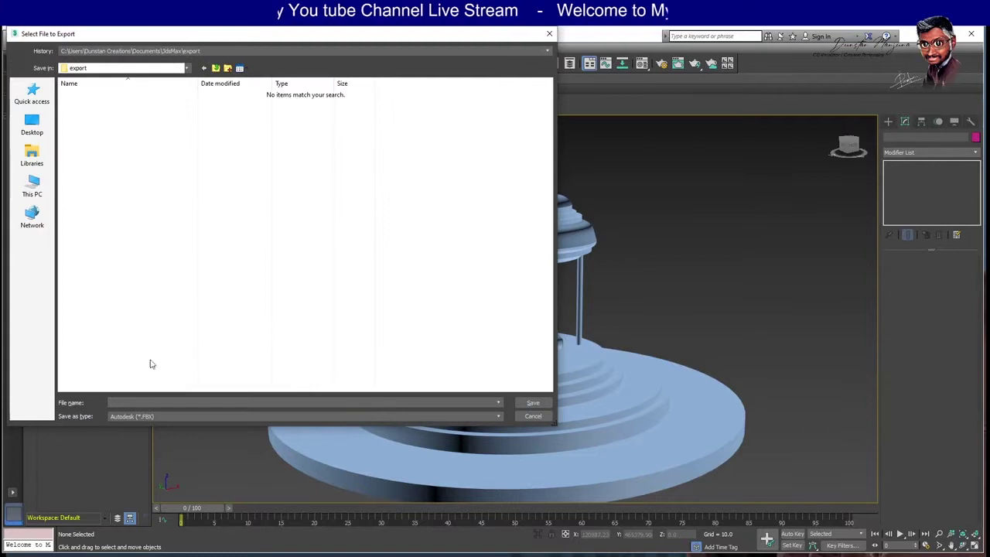
pyautogui.write('ROCK SOFA')
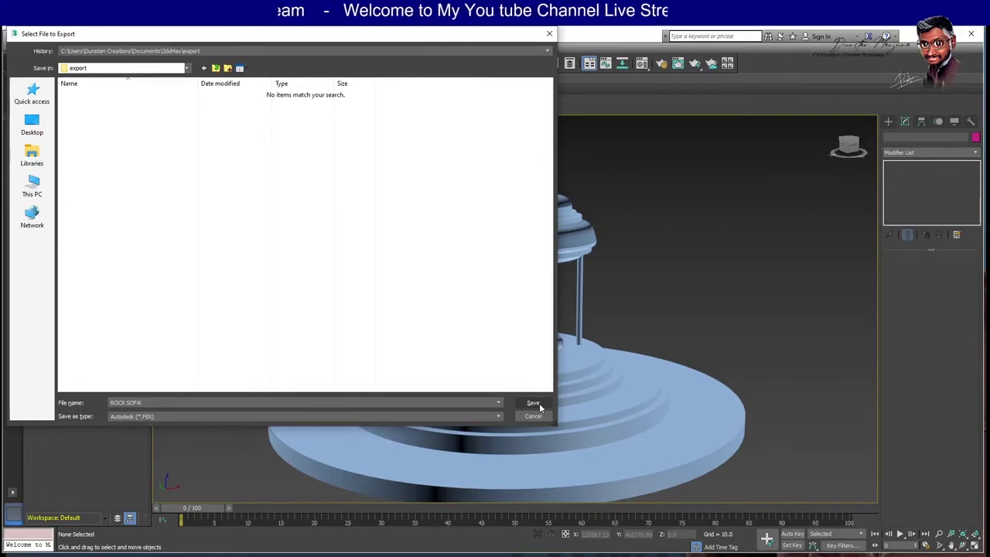
pyautogui.moveTo(147, 403); pyautogui.dragTo(71, 402)
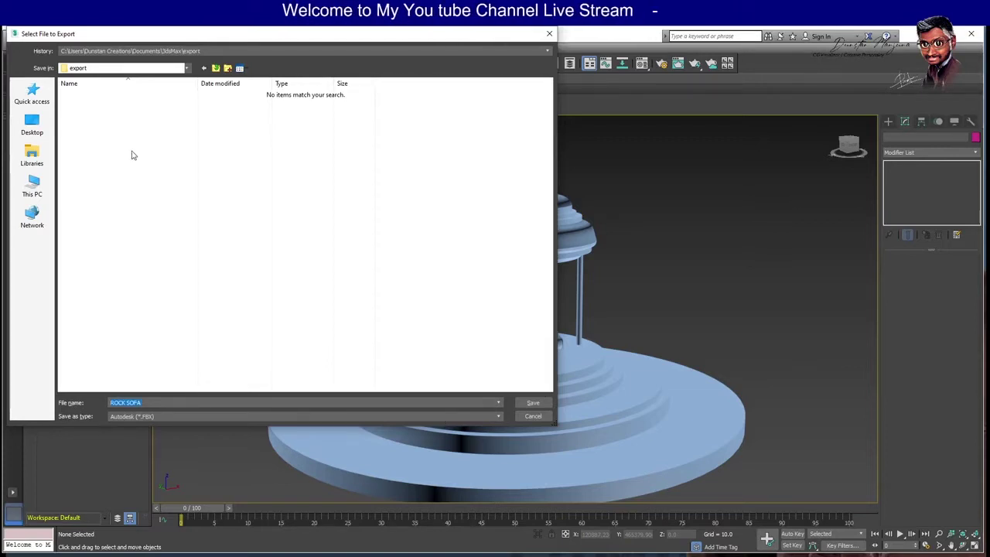
pyautogui.click(33, 185)
pyautogui.doubleClick(333, 169)
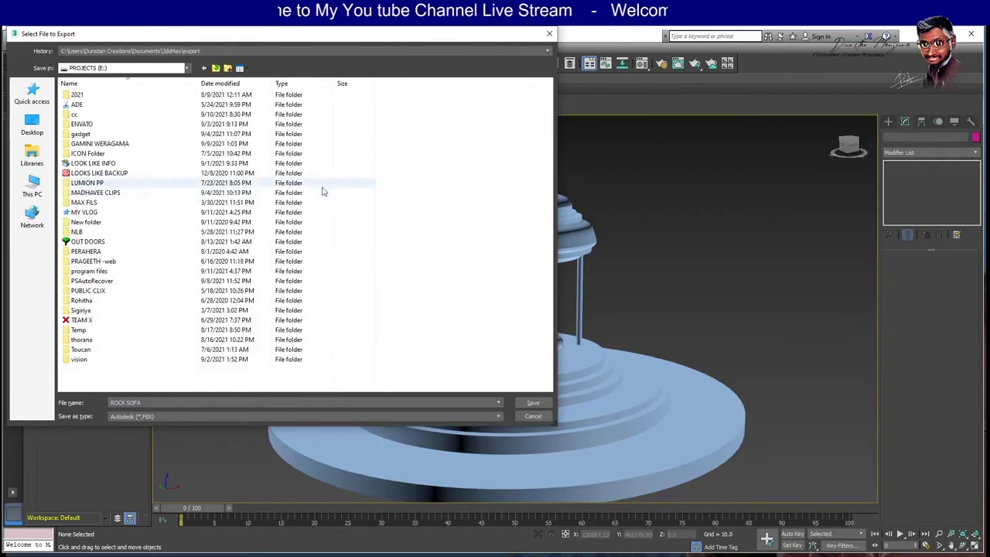
pyautogui.doubleClick(85, 213)
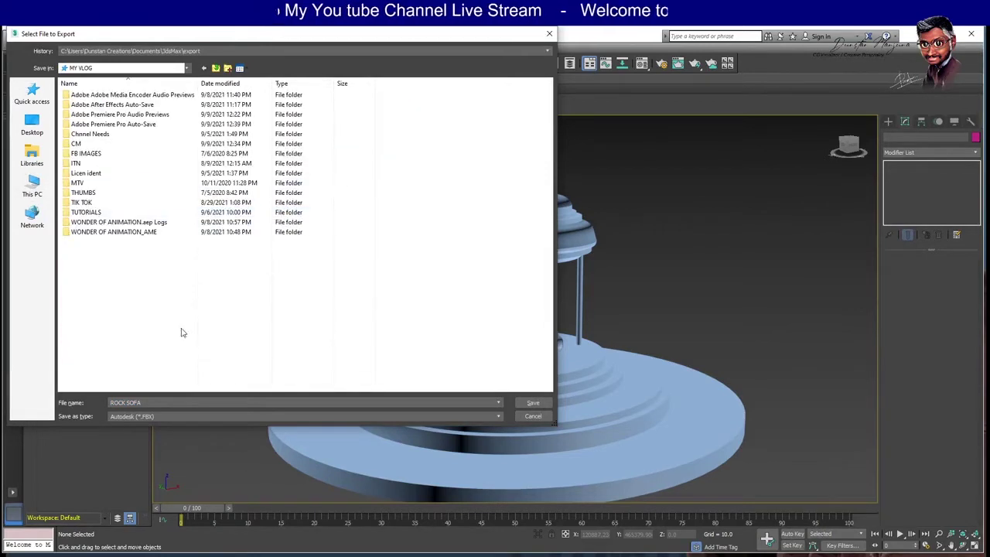
pyautogui.click(532, 402)
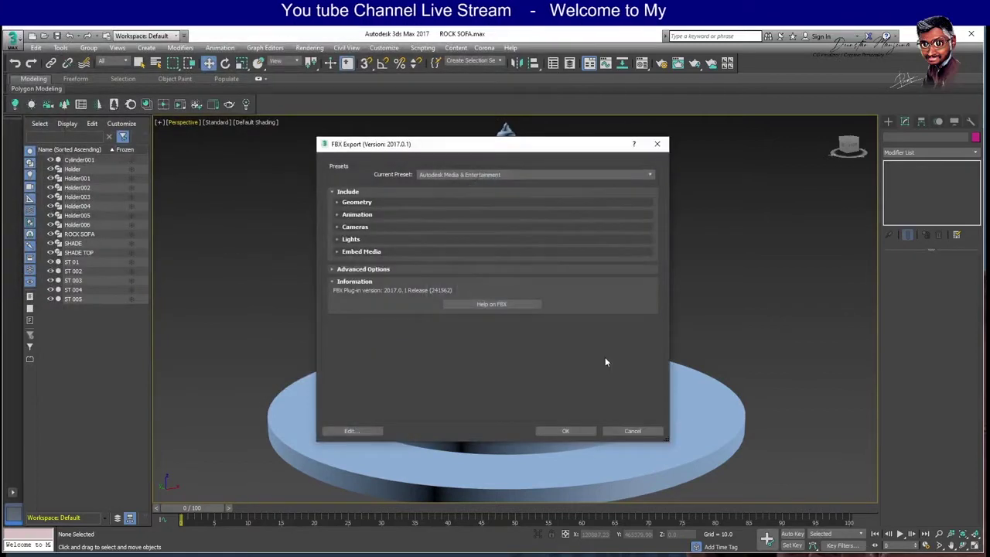
# Keep the Autodesk Media & Entertainment FBX preset and turn off Animation export.
pyautogui.click(364, 269)
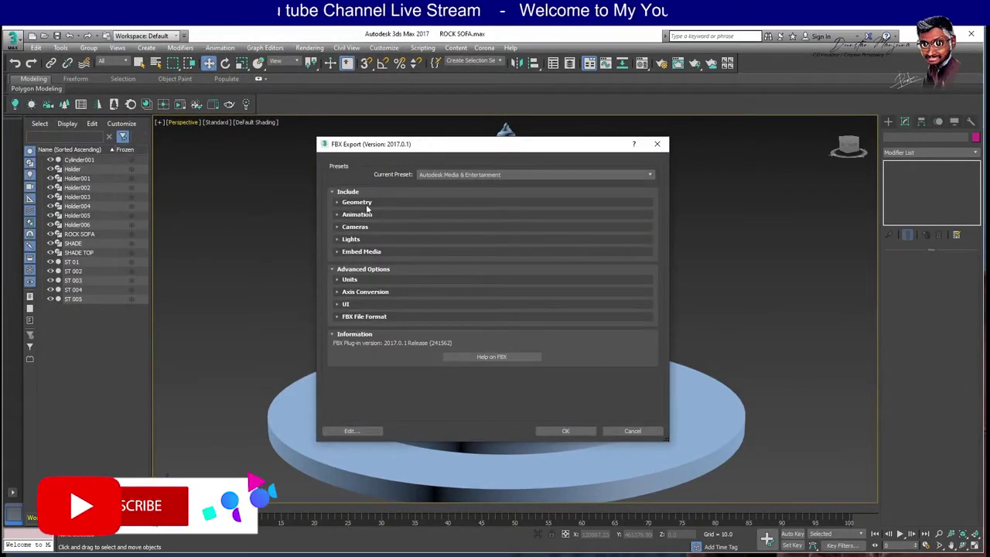
pyautogui.click(445, 175)
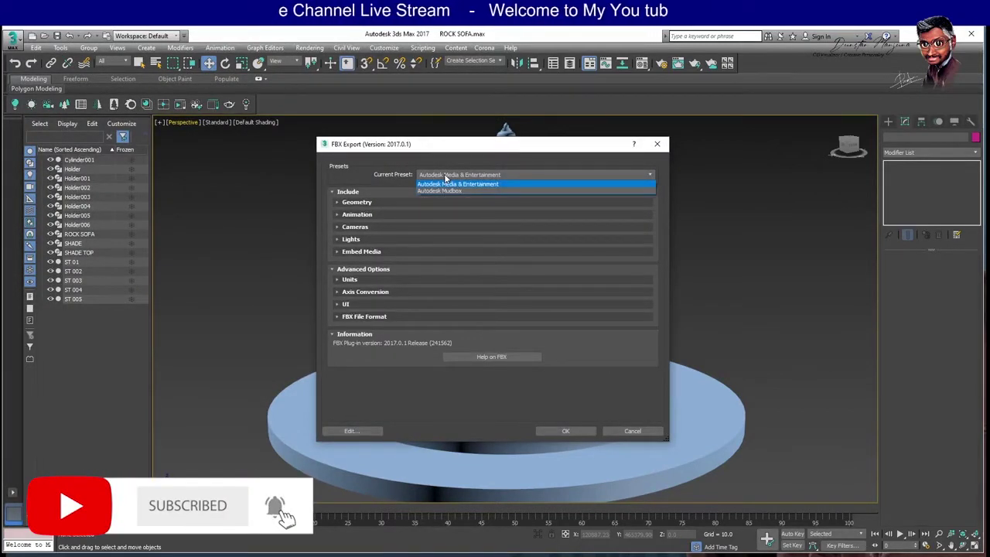
pyautogui.click(456, 184)
pyautogui.click(355, 205)
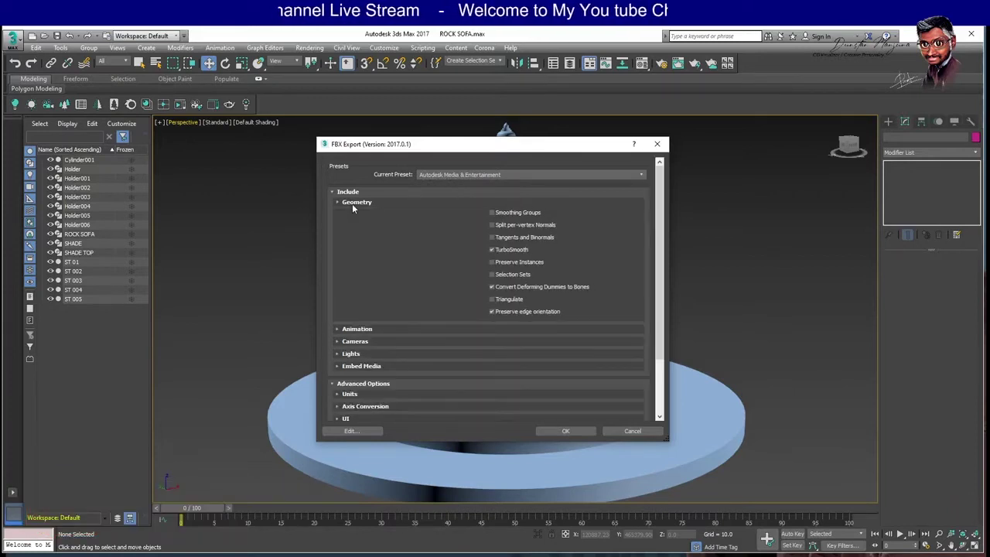
pyautogui.click(359, 330)
pyautogui.scroll(-3, 362, 300)
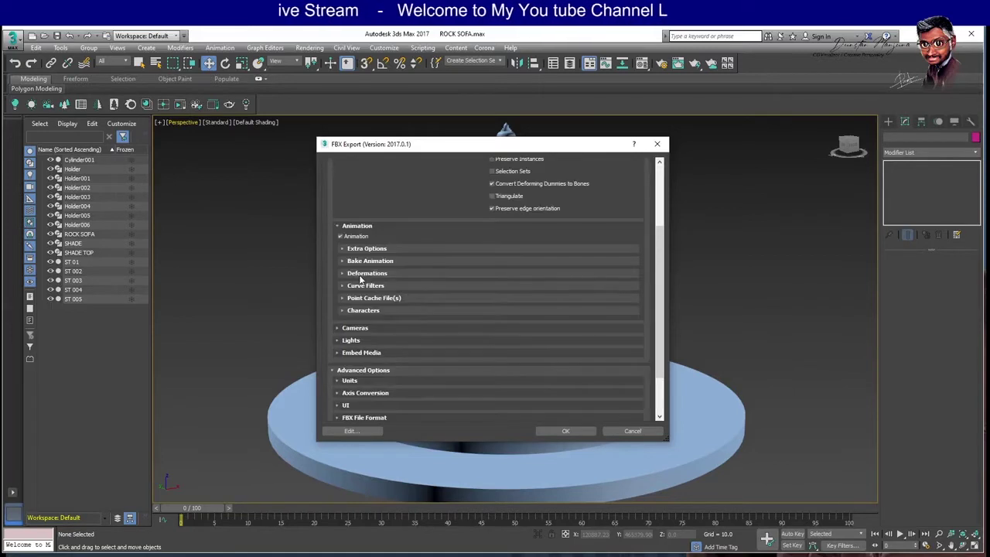
pyautogui.click(356, 238)
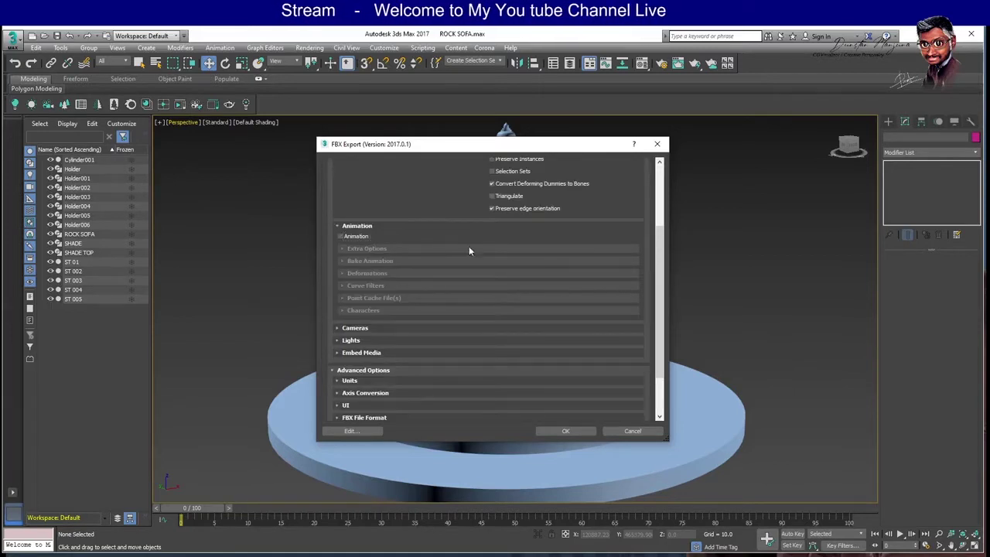
# Check the camera, light and embed media settings, choose FBX 2014/2015, and export.
pyautogui.click(362, 225)
pyautogui.click(355, 270)
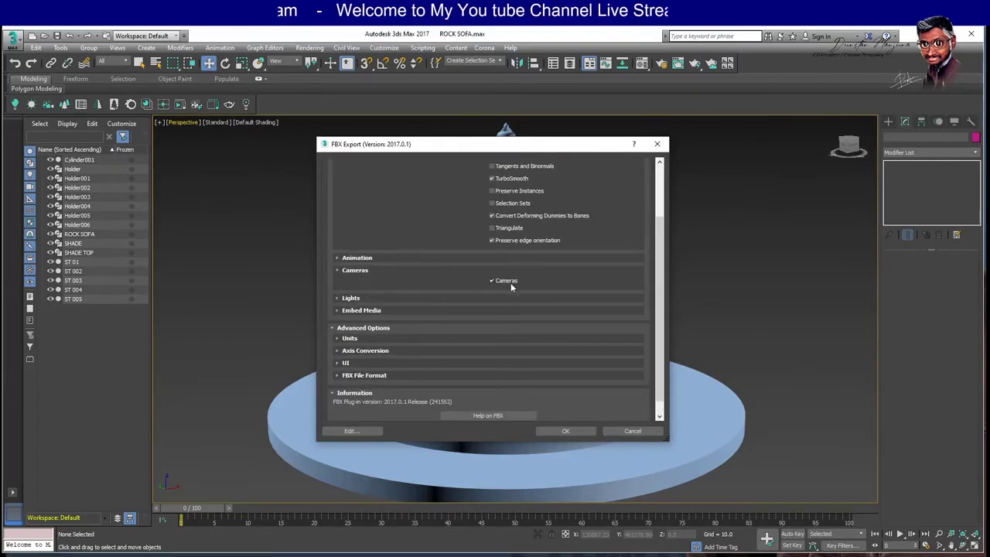
pyautogui.click(347, 270)
pyautogui.click(357, 282)
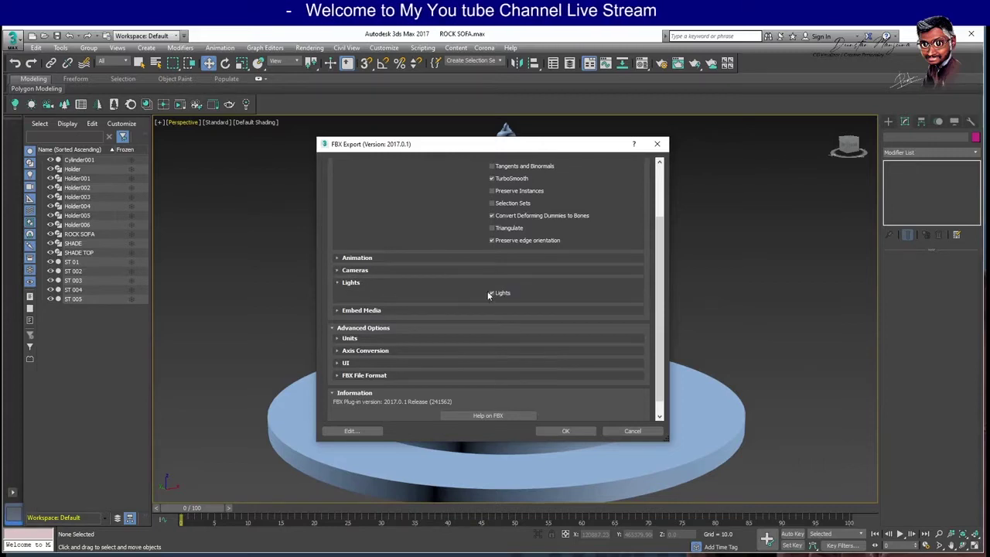
pyautogui.click(362, 283)
pyautogui.click(363, 295)
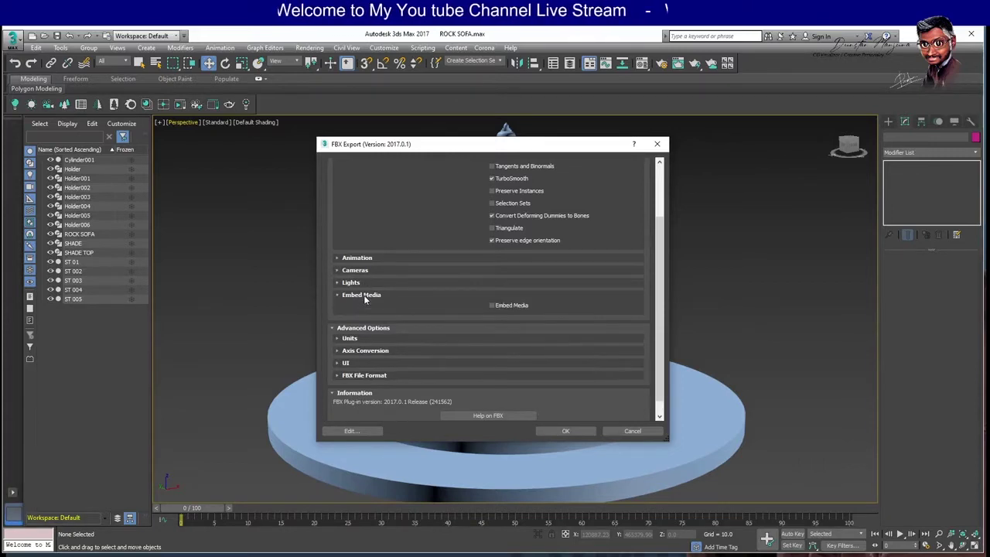
pyautogui.click(365, 297)
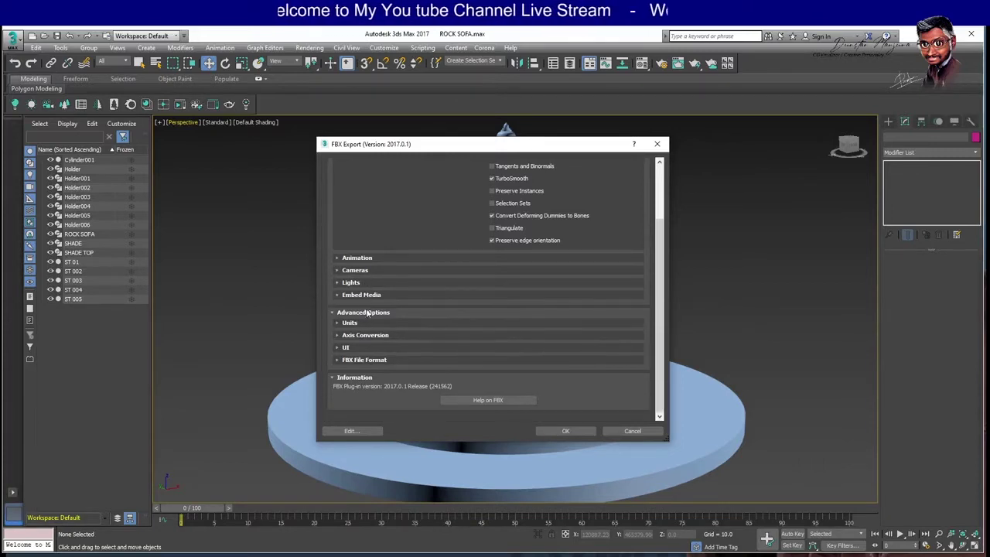
pyautogui.click(398, 359)
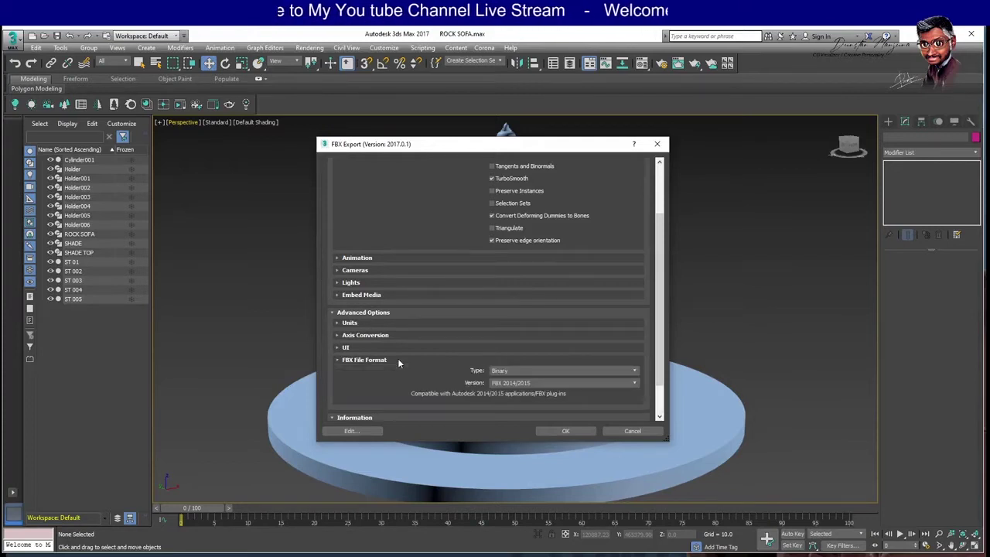
pyautogui.click(530, 344)
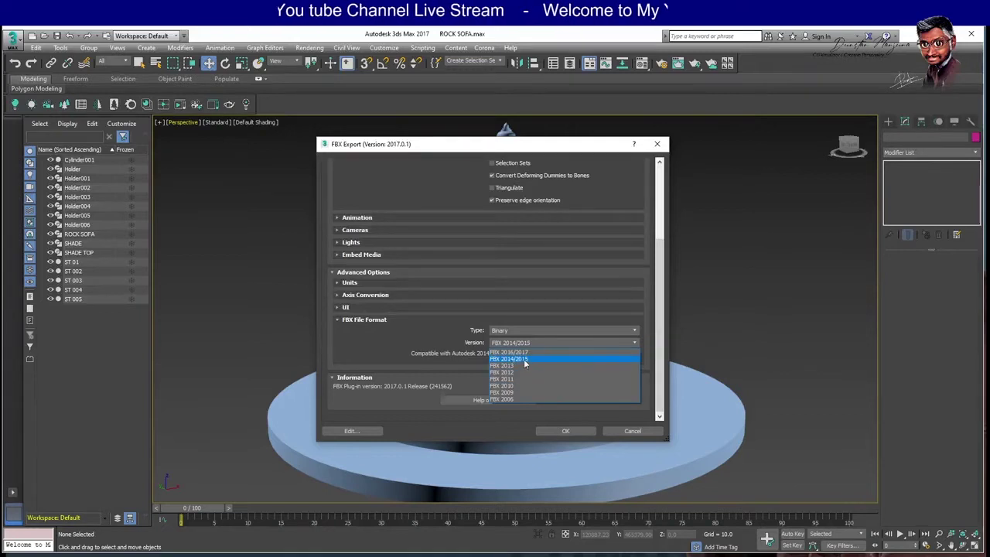
pyautogui.click(530, 362)
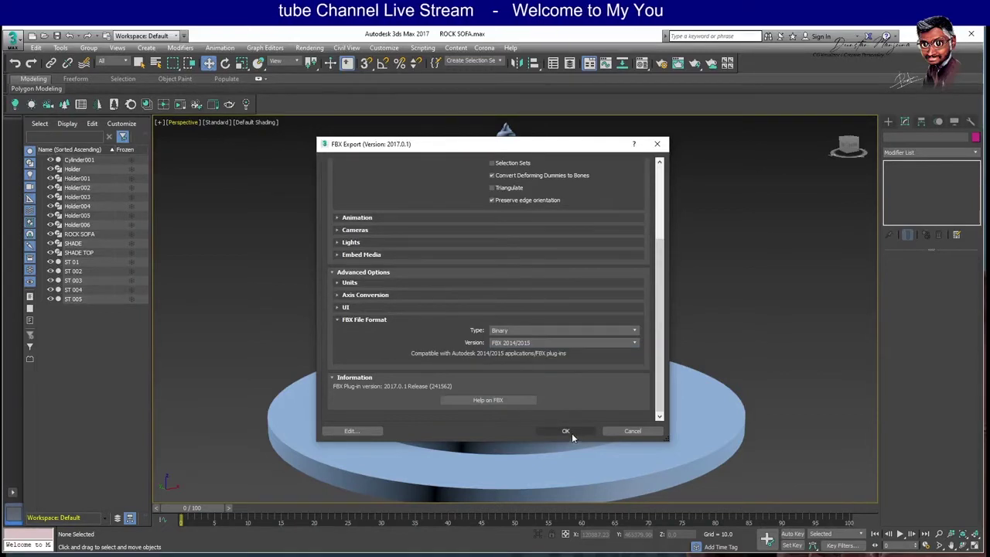
pyautogui.click(571, 430)
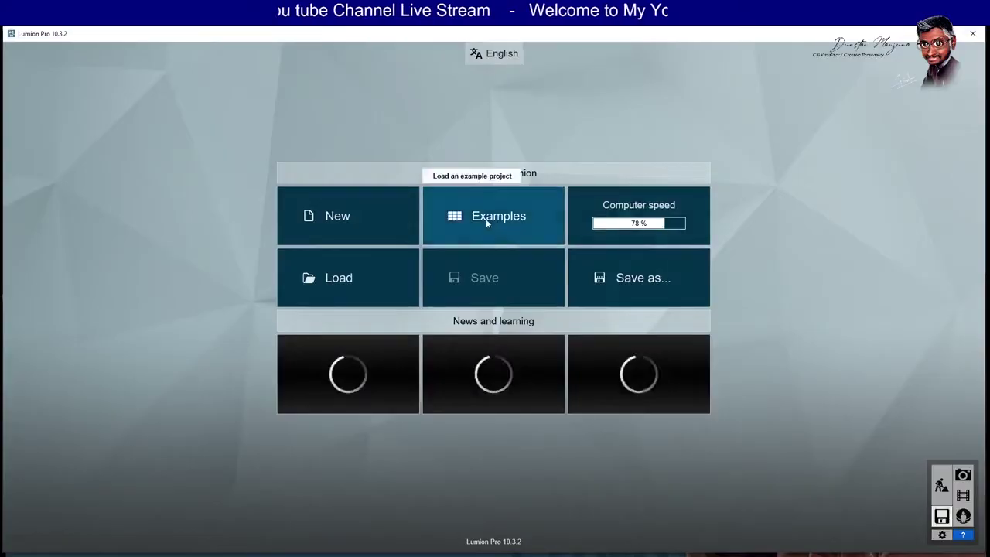
# Switch to Lumion and start a new project from its welcome screen.
pyautogui.click(486, 221)
pyautogui.click(309, 173)
pyautogui.click(377, 219)
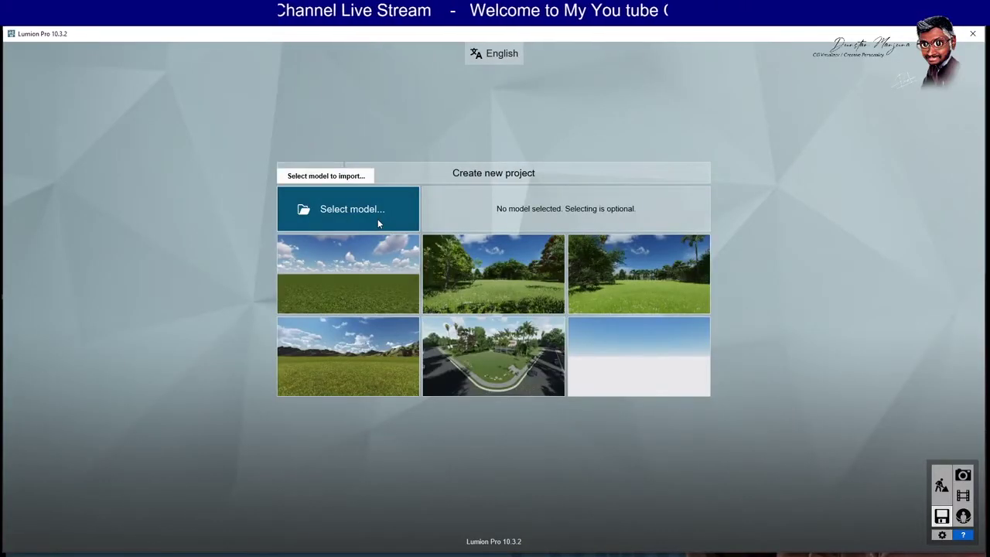
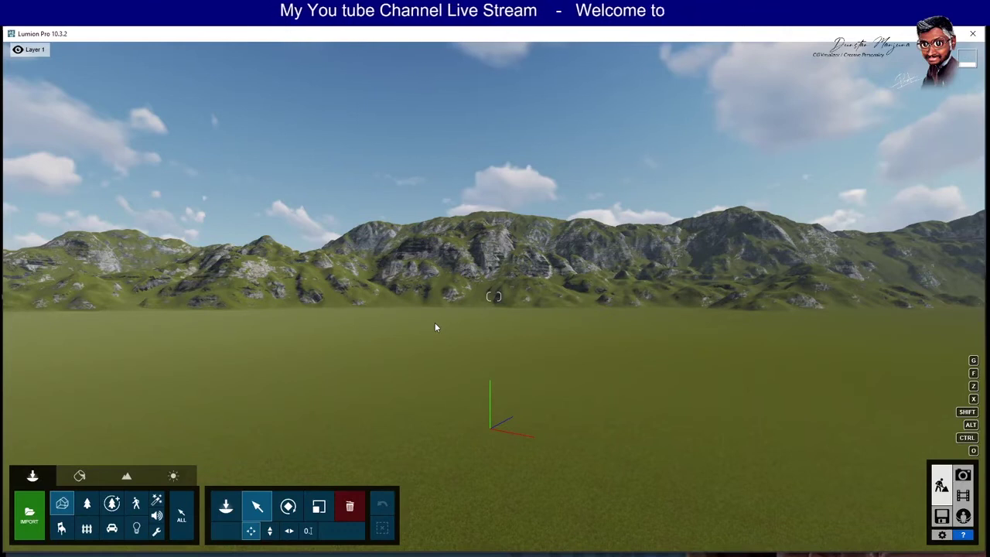
# Open E:\MY VLOG\ROCK SOFA.FBX for import into Lumion.
pyautogui.moveTo(532, 308); pyautogui.dragTo(502, 296, button='right')
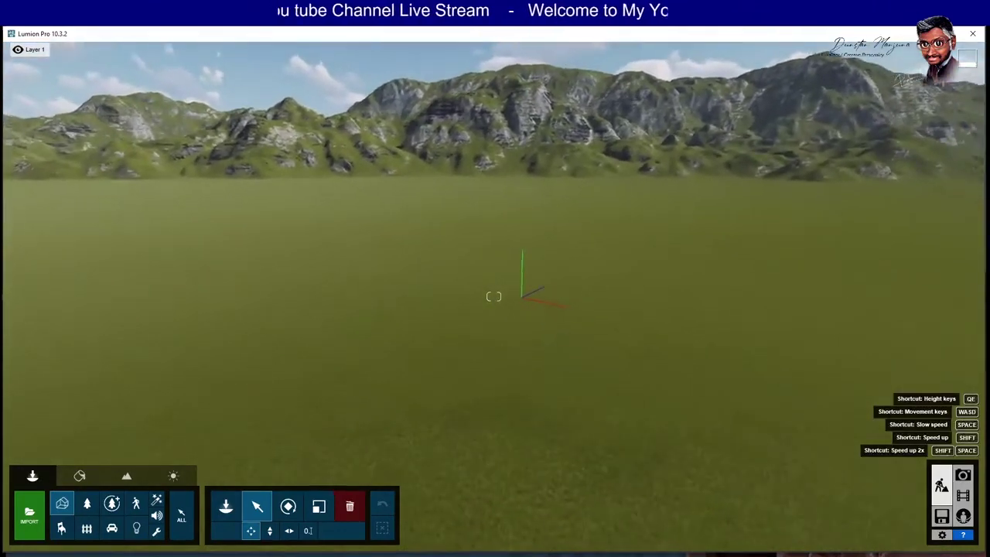
pyautogui.moveTo(502, 288); pyautogui.dragTo(221, 369, button='right')
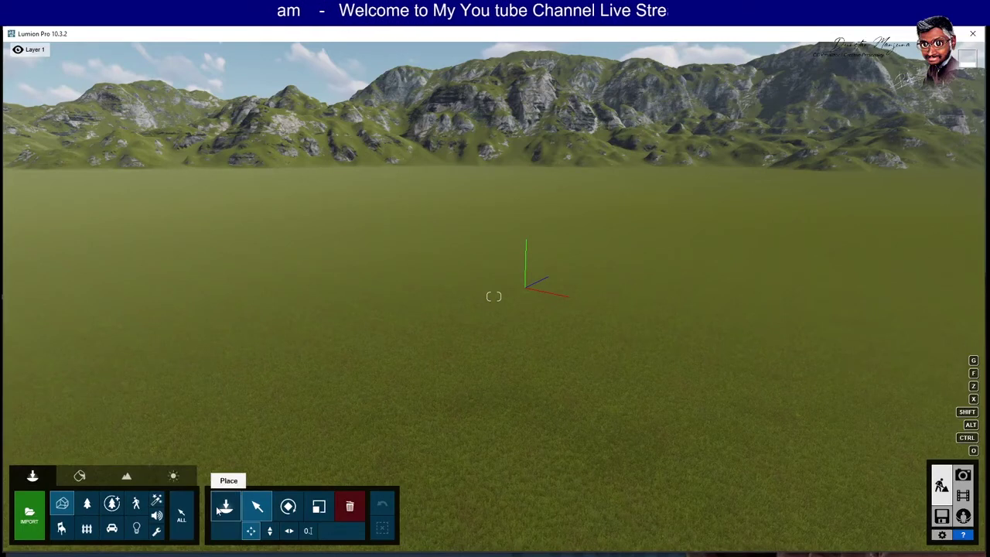
pyautogui.click(36, 518)
pyautogui.click(66, 267)
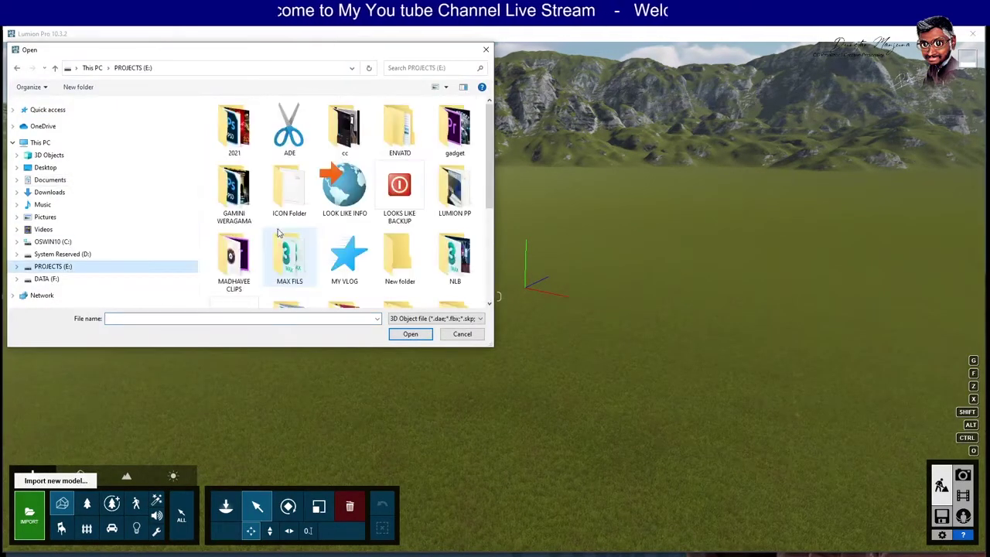
pyautogui.doubleClick(355, 257)
pyautogui.scroll(-2, 355, 258)
pyautogui.click(238, 274)
pyautogui.click(407, 335)
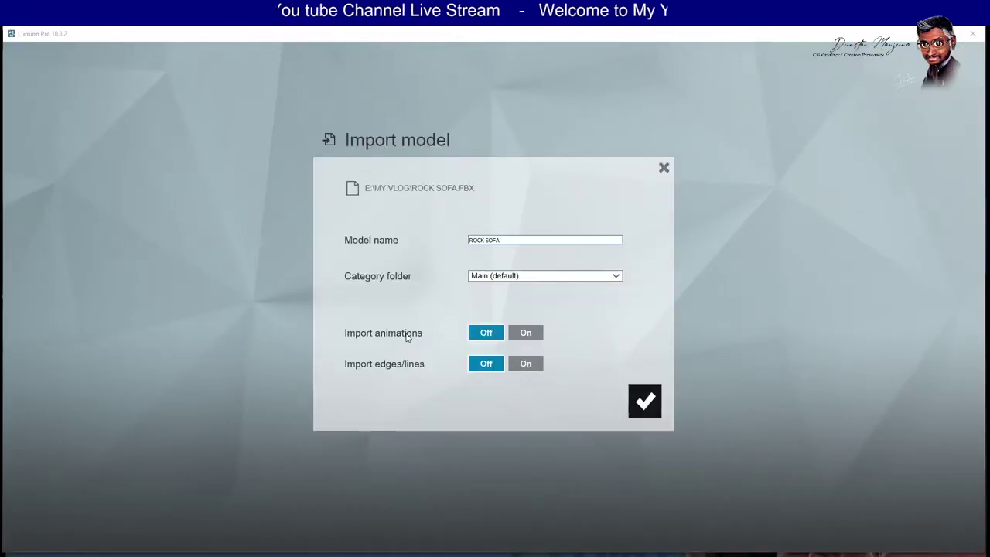
# File the model under a new FBX - IMPORTS category with animations and edges On, and confirm.
pyautogui.click(502, 277)
pyautogui.click(508, 303)
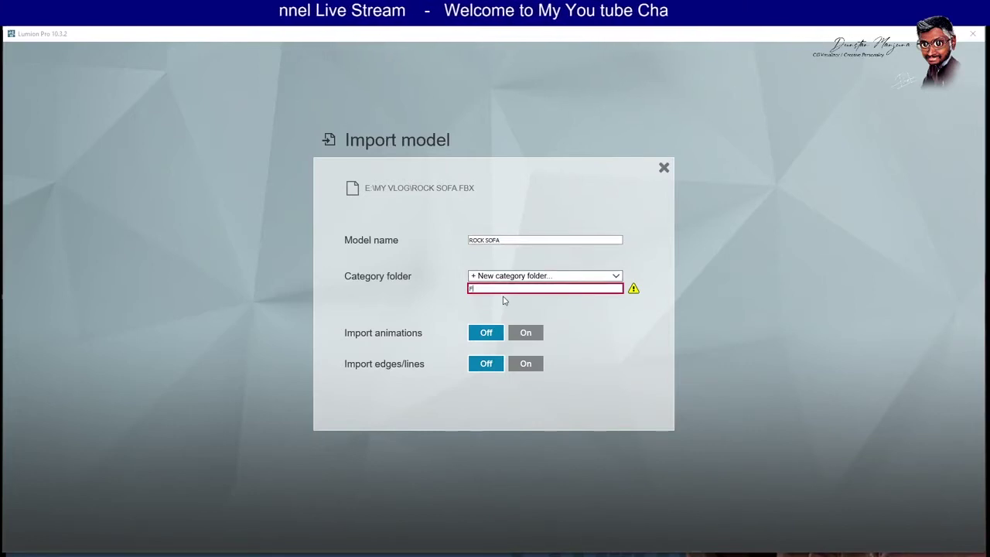
pyautogui.write('BX - IMPORTS')
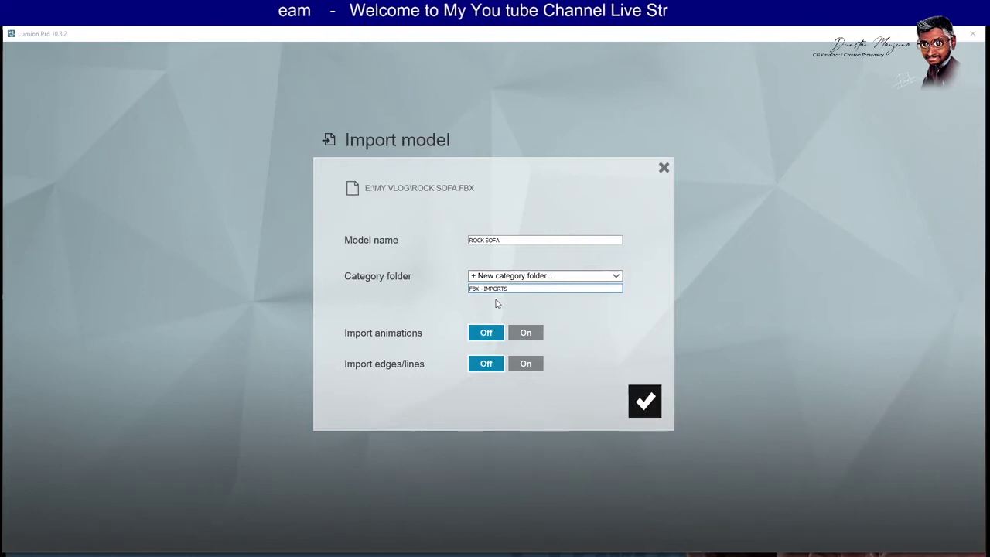
pyautogui.click(526, 333)
pyautogui.click(526, 365)
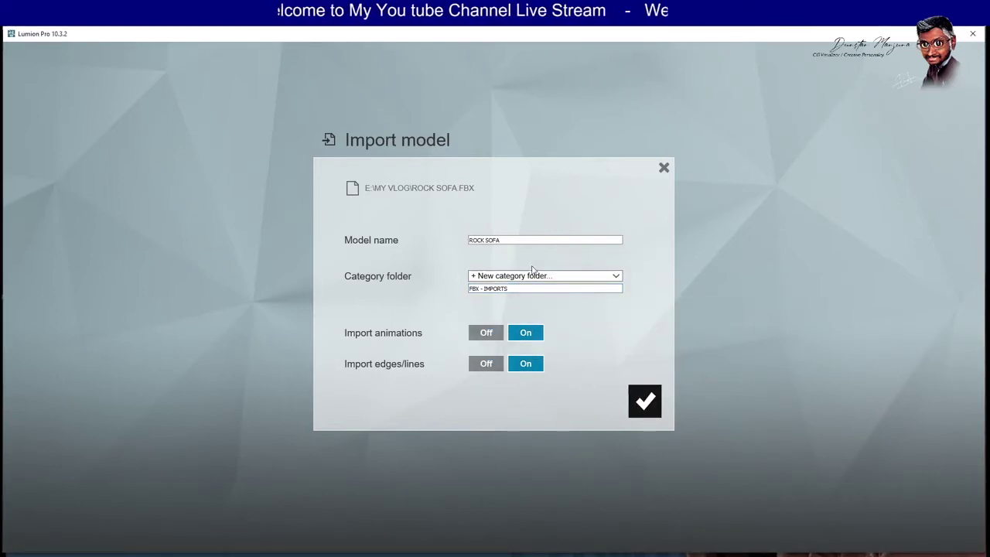
pyautogui.click(645, 401)
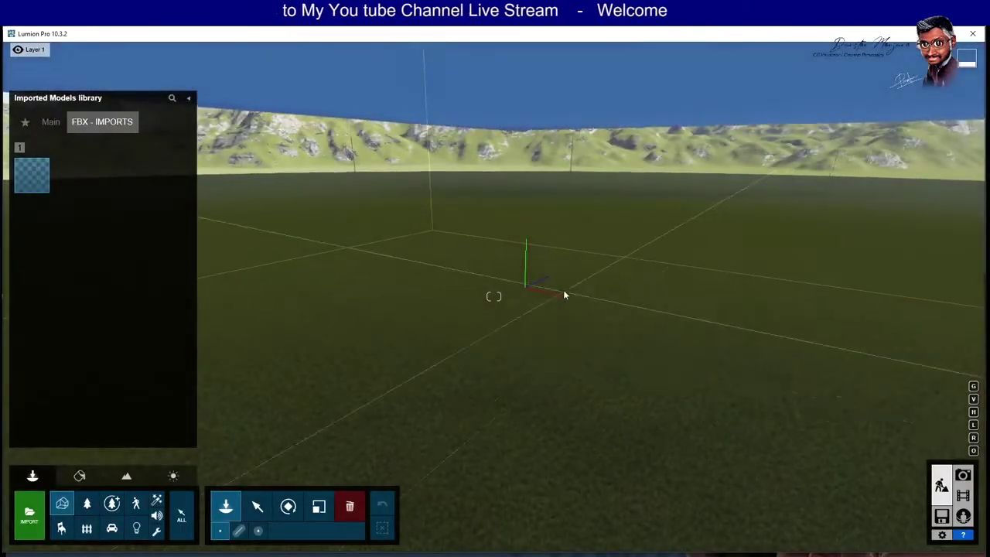
# Place the ROCK SOFA model in the scene and shrink it to 0.1x.
pyautogui.moveTo(564, 289); pyautogui.dragTo(566, 321, button='right')
pyautogui.press('q')
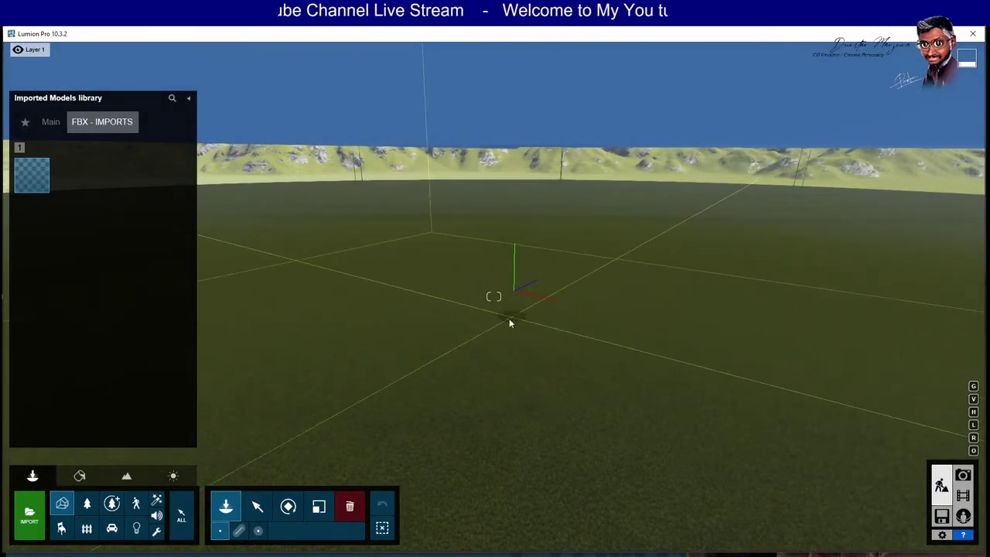
pyautogui.click(258, 506)
pyautogui.click(310, 510)
pyautogui.click(443, 521)
pyautogui.moveTo(440, 521); pyautogui.dragTo(430, 523)
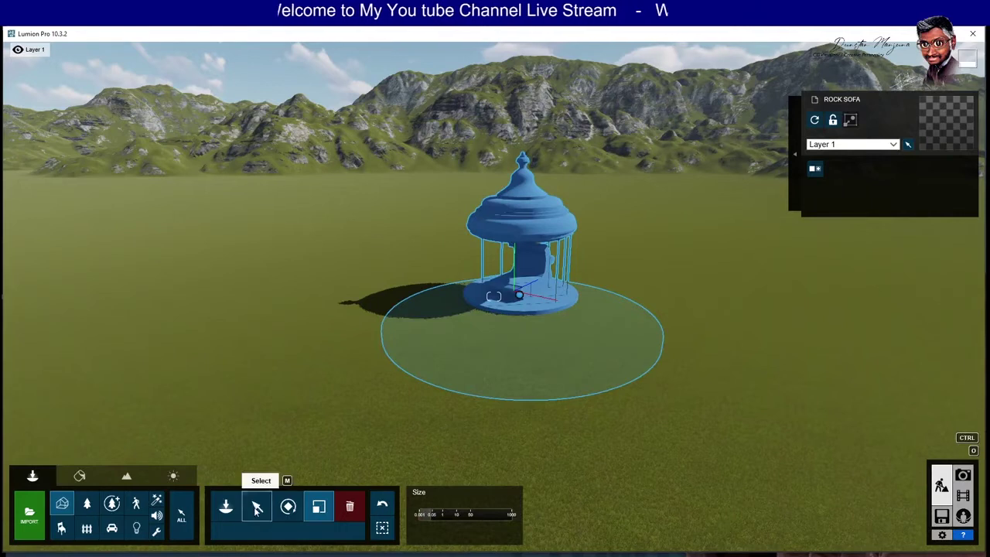
# Raise the gazebo's stepped base above the grass and fly the camera in to it.
pyautogui.click(258, 508)
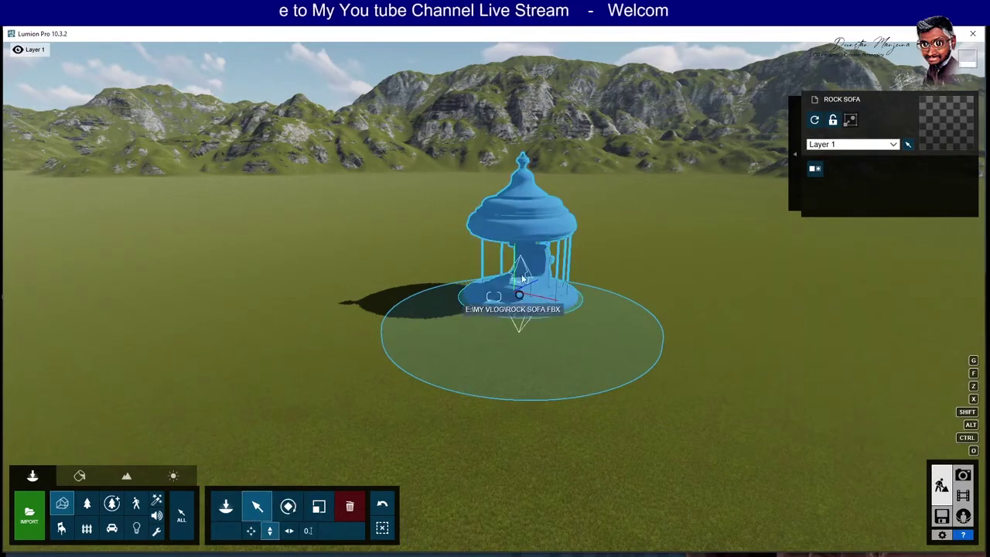
pyautogui.moveTo(522, 277); pyautogui.dragTo(537, 189)
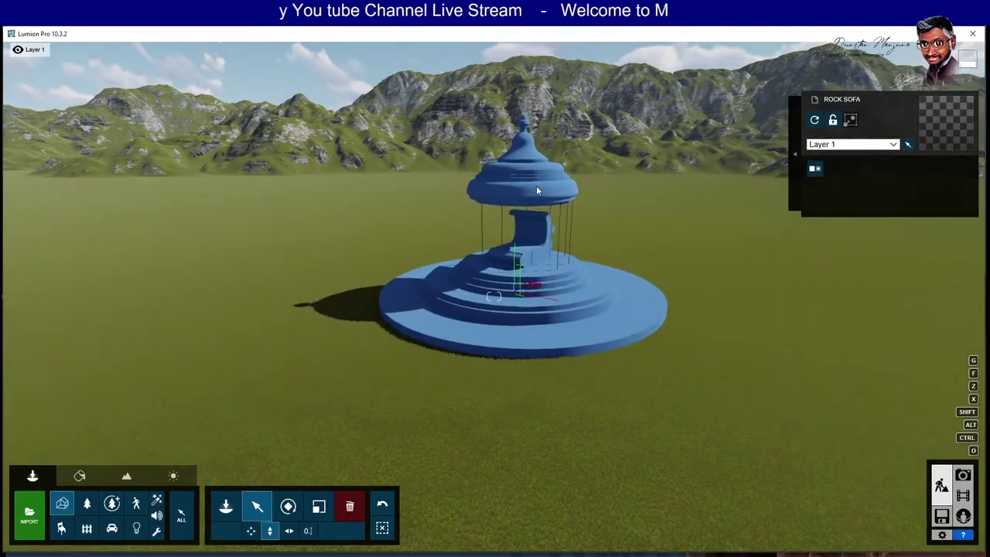
pyautogui.click(252, 531)
pyautogui.moveTo(597, 405)
pyautogui.mouseDown(button='right')
pyautogui.moveTo(521, 404)
pyautogui.moveTo(464, 379)
pyautogui.mouseUp(button='right')
pyautogui.press('w')
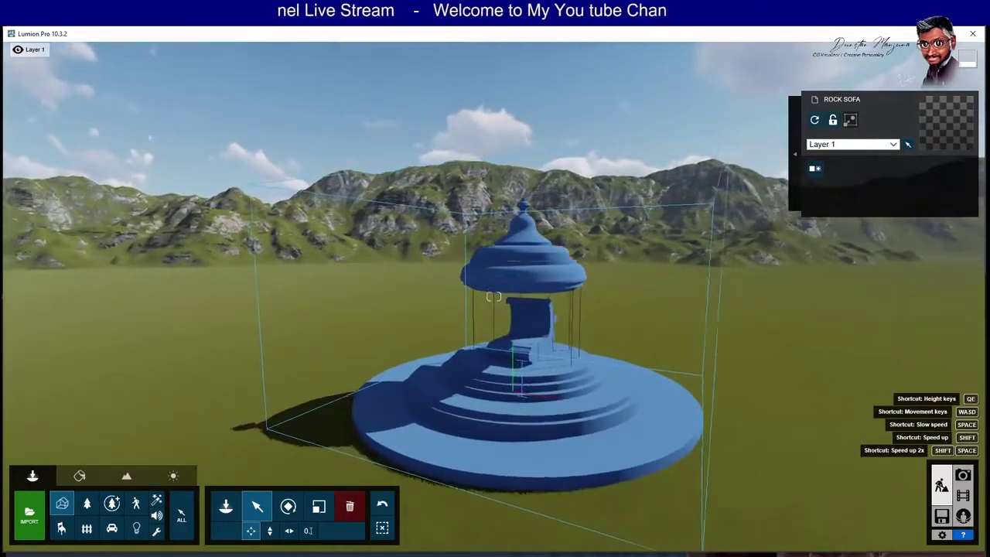
pyautogui.press('w')
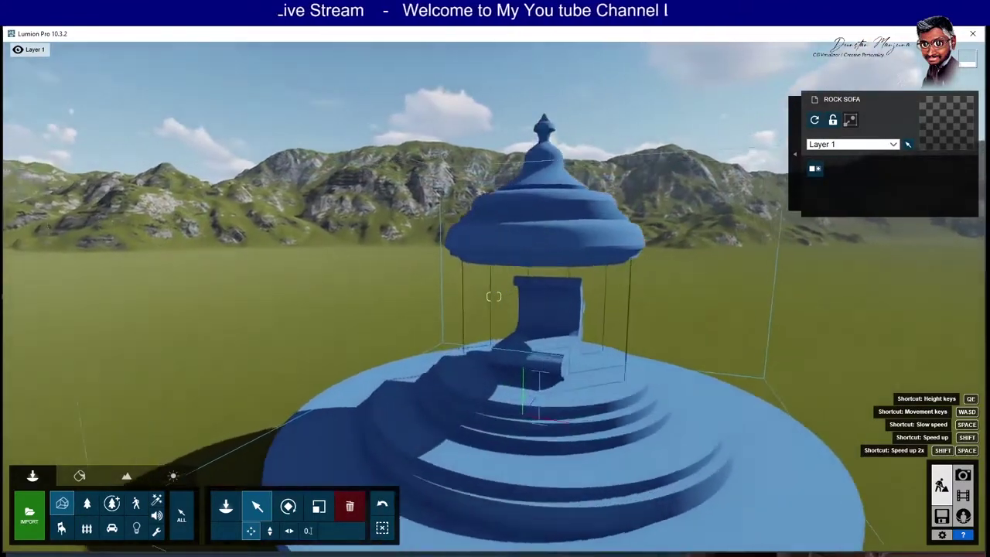
pyautogui.press('w')
pyautogui.press('a')
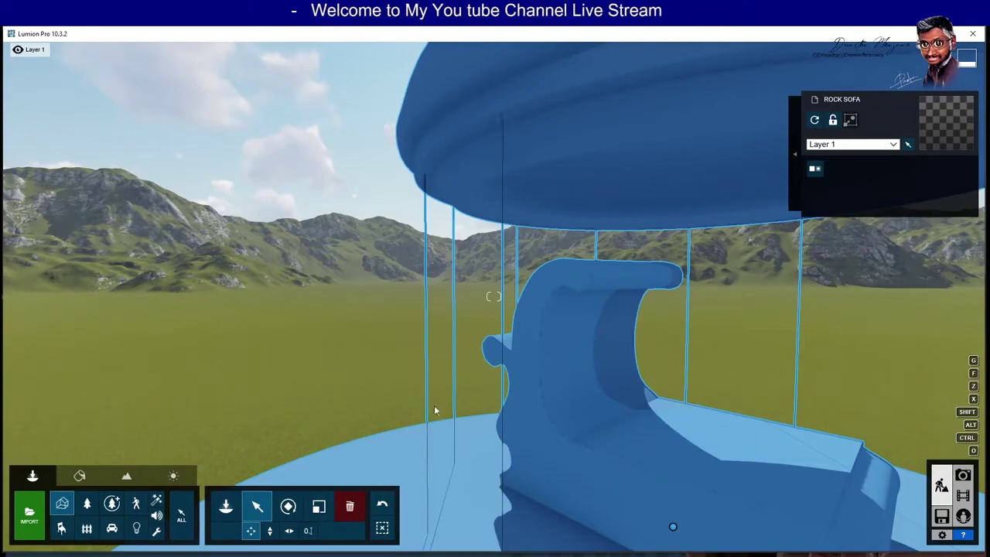
pyautogui.click(435, 410)
# Orbit around the gazebo and try the right-click menu on the pillars.
pyautogui.click(439, 286)
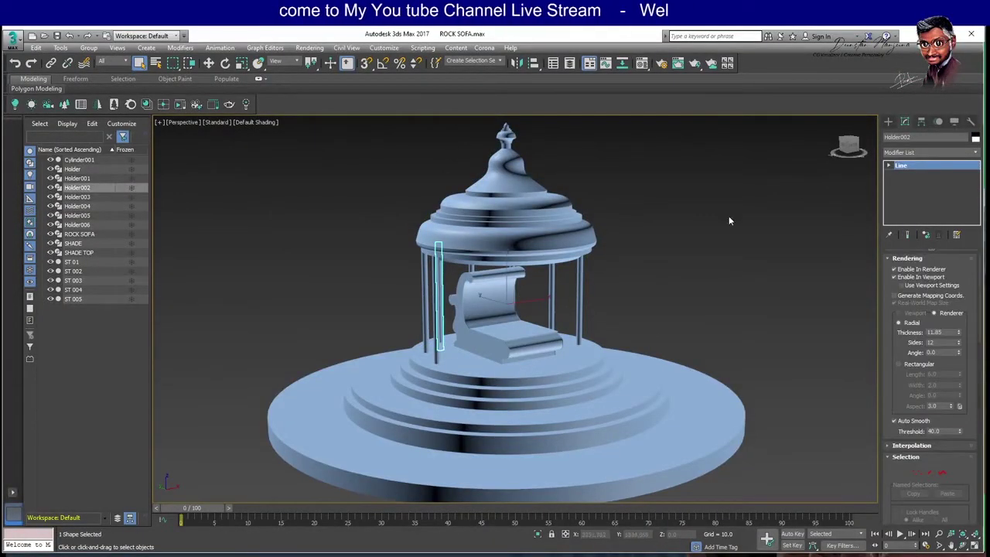
pyautogui.click(806, 227)
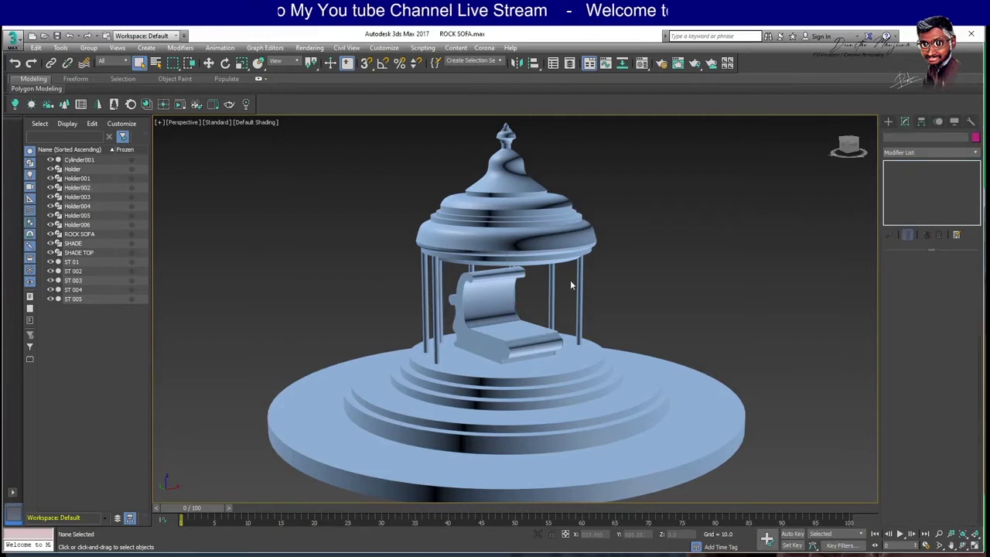
pyautogui.keyDown('alt'); pyautogui.moveTo(617, 287); pyautogui.dragTo(622, 282, button='middle'); pyautogui.keyUp('alt')
pyautogui.rightClick(642, 286)
pyautogui.click(663, 288)
pyautogui.rightClick(653, 292)
pyautogui.click(625, 287)
pyautogui.keyDown('alt'); pyautogui.moveTo(625, 288); pyautogui.dragTo(603, 294, button='middle'); pyautogui.keyUp('alt')
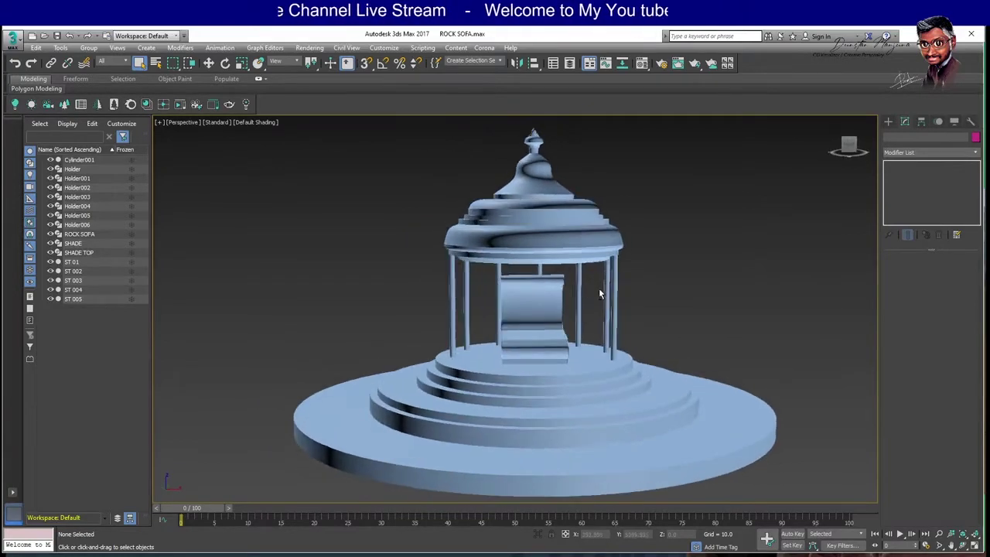
pyautogui.scroll(5, 611, 291)
pyautogui.scroll(-2, 642, 294)
# Select all seven Holder pillars and convert them to editable mesh.
pyautogui.moveTo(436, 290); pyautogui.dragTo(453, 300)
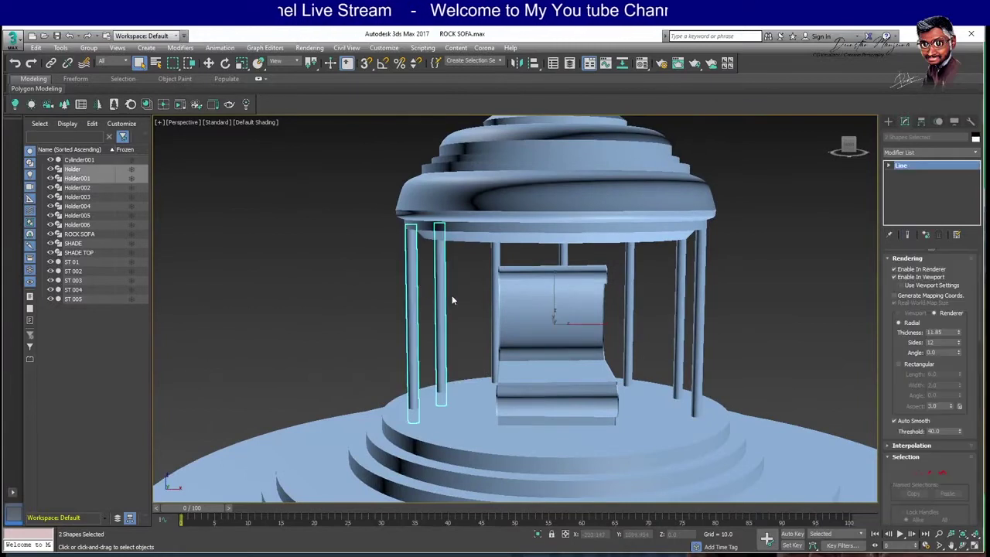
pyautogui.keyDown('ctrl'); pyautogui.click(496, 255); pyautogui.keyUp('ctrl')
pyautogui.keyDown('ctrl'); pyautogui.click(563, 255); pyautogui.keyUp('ctrl')
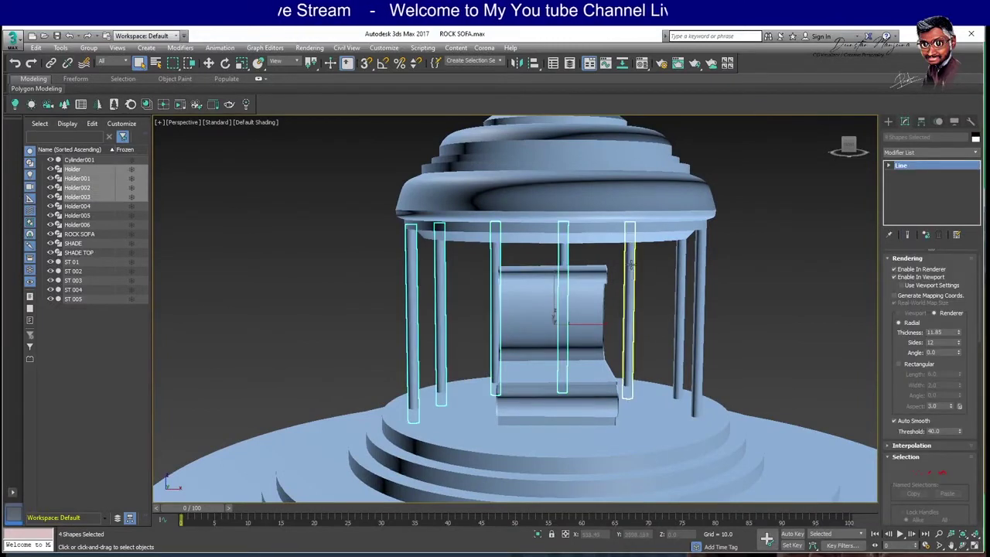
pyautogui.keyDown('ctrl'); pyautogui.click(684, 269); pyautogui.keyUp('ctrl')
pyautogui.keyDown('ctrl'); pyautogui.click(696, 271); pyautogui.keyUp('ctrl')
pyautogui.rightClick(694, 270)
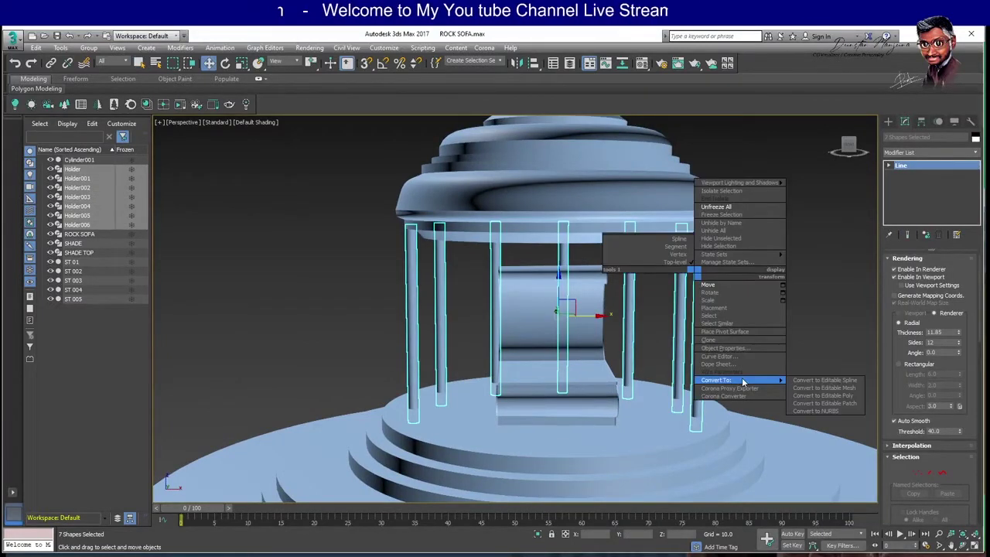
pyautogui.click(857, 387)
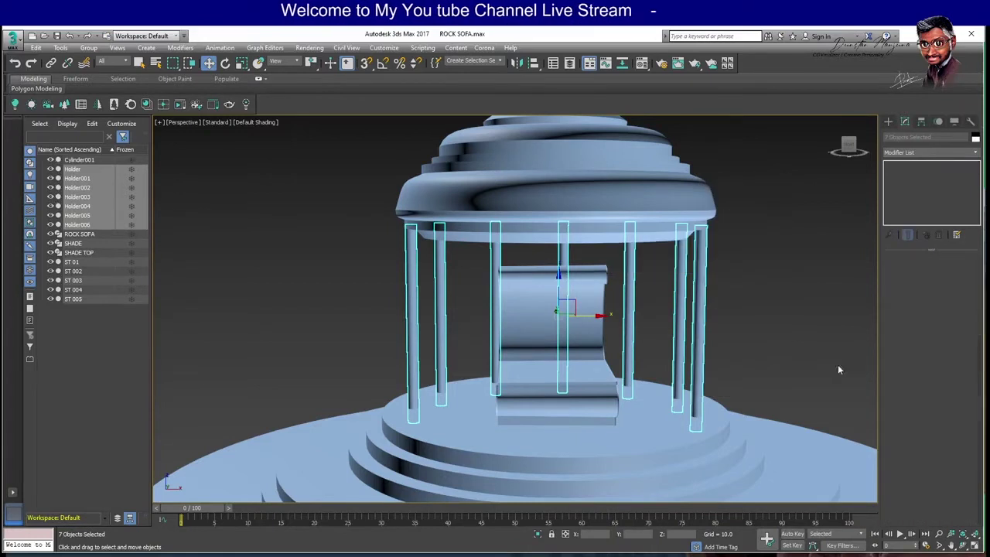
# Convert the SHADE dome and SHADE TOP together to editable mesh.
pyautogui.click(792, 315)
pyautogui.click(698, 325)
pyautogui.click(668, 203)
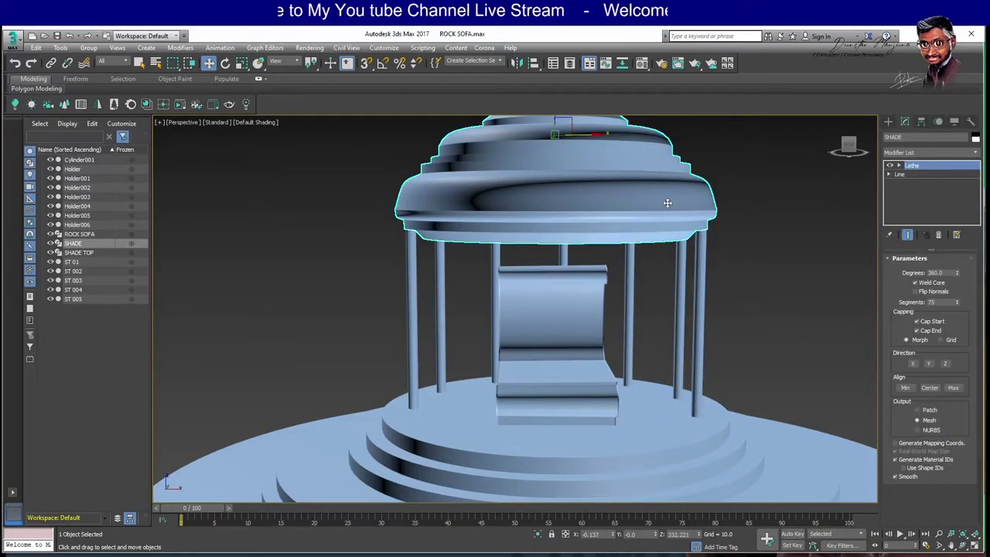
pyautogui.rightClick(595, 193)
pyautogui.click(611, 155)
pyautogui.moveTo(763, 221); pyautogui.dragTo(743, 252, button='middle')
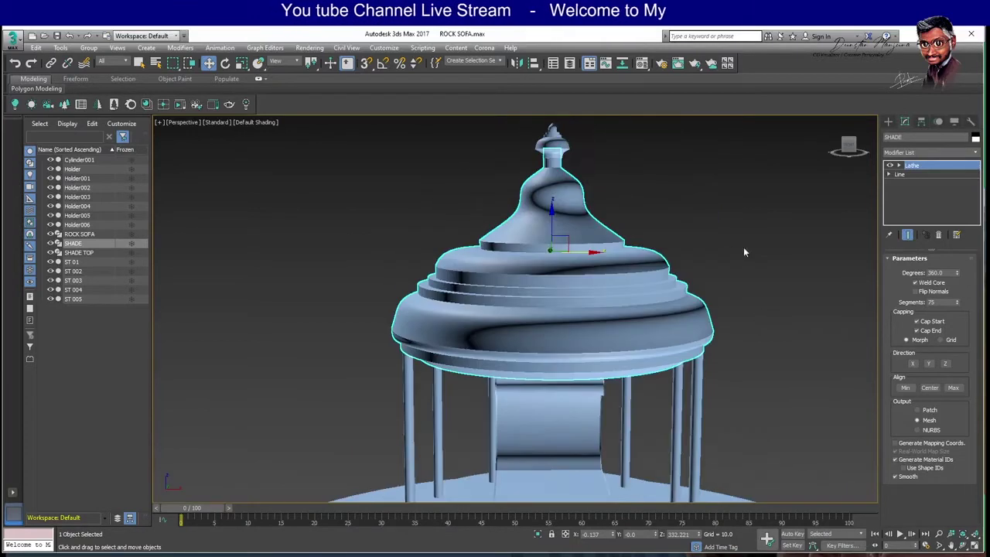
pyautogui.keyDown('ctrl'); pyautogui.click(551, 150); pyautogui.keyUp('ctrl')
pyautogui.rightClick(558, 194)
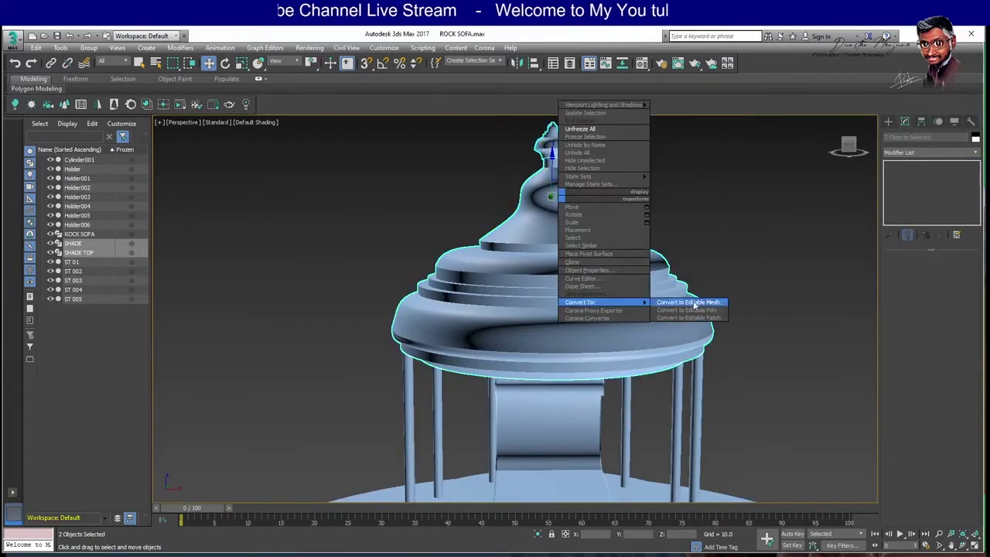
pyautogui.click(717, 308)
pyautogui.click(758, 309)
# Convert the ROCK SOFA seat to editable mesh.
pyautogui.moveTo(751, 294); pyautogui.dragTo(546, 264, button='middle')
pyautogui.click(546, 264)
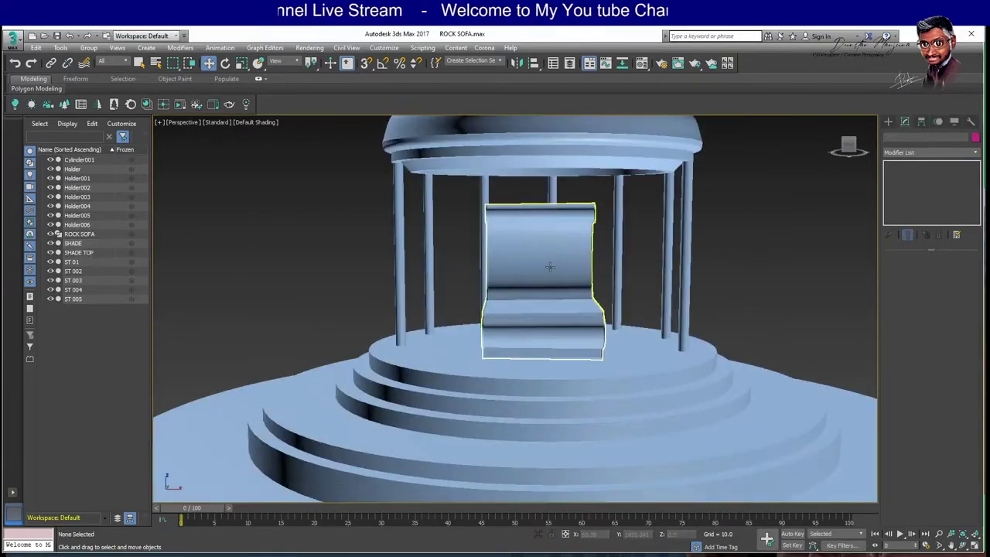
pyautogui.rightClick(544, 274)
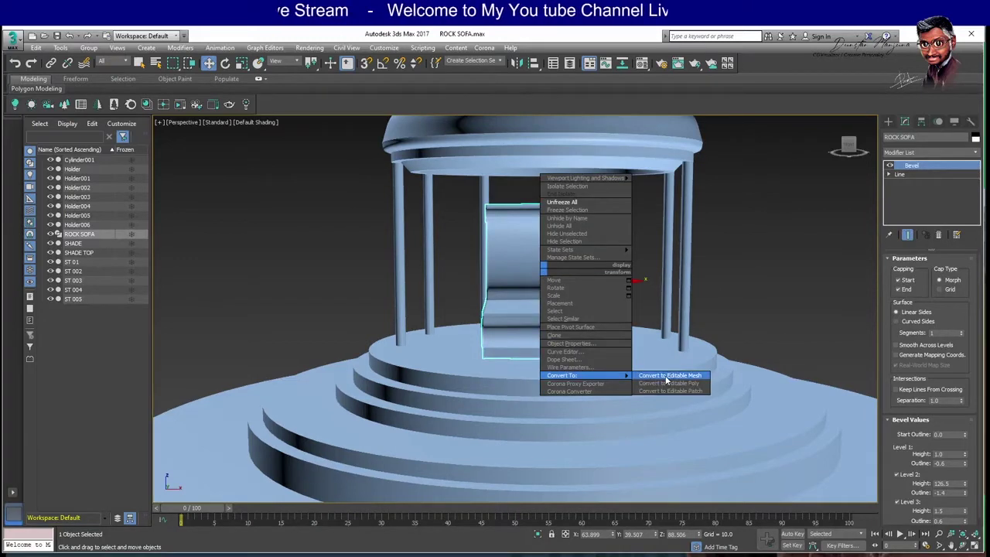
pyautogui.click(758, 316)
pyautogui.keyDown('alt'); pyautogui.moveTo(759, 316); pyautogui.dragTo(716, 338, button='middle'); pyautogui.keyUp('alt')
pyautogui.scroll(-5, 717, 337)
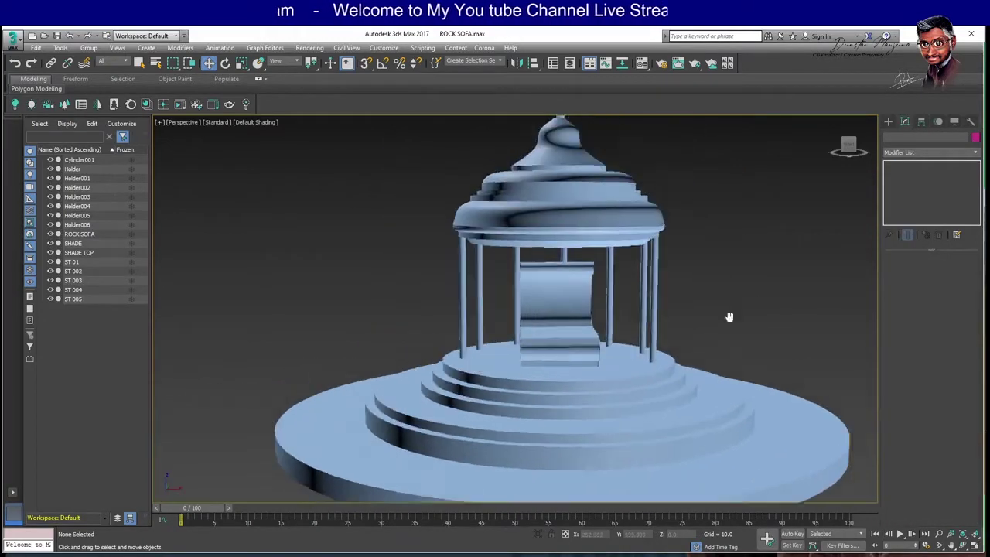
# Export the scene over the existing ROCK SOFA.FBX file.
pyautogui.click(12, 40)
pyautogui.moveTo(40, 157)
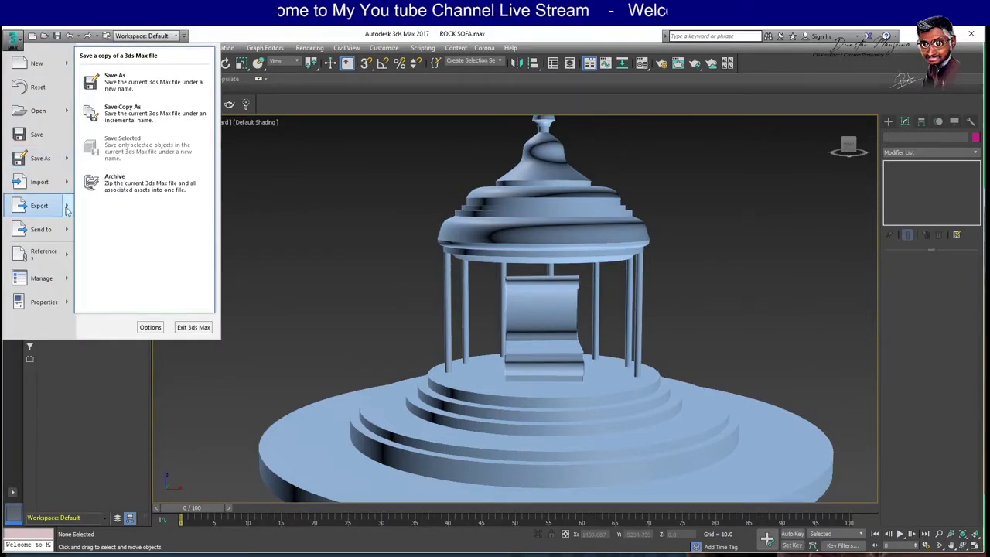
pyautogui.moveTo(39, 205)
pyautogui.click(129, 92)
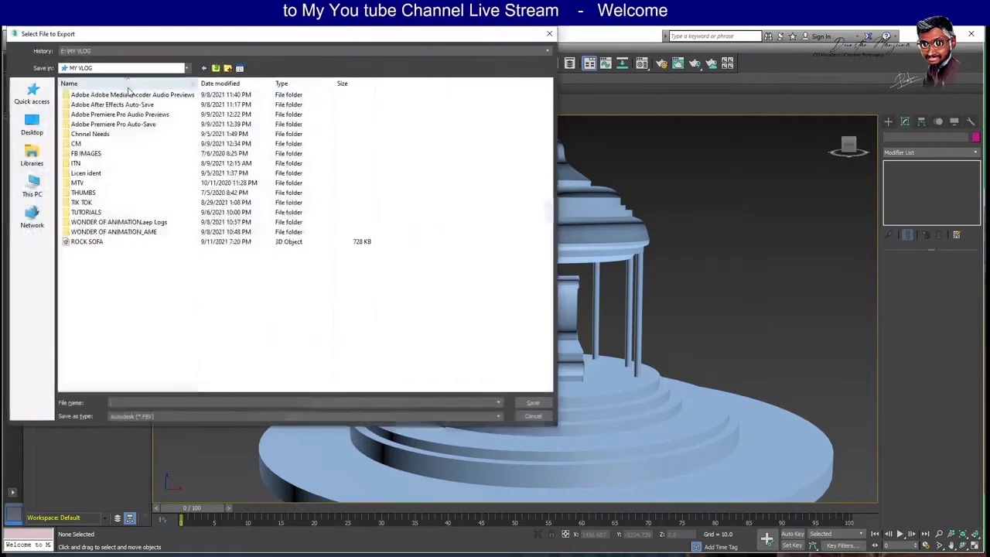
pyautogui.doubleClick(92, 243)
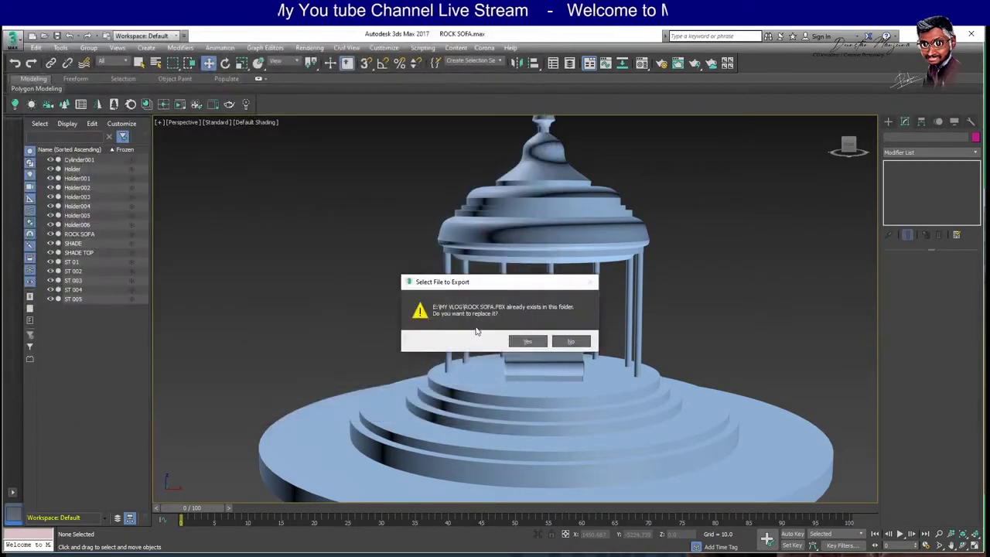
pyautogui.click(527, 342)
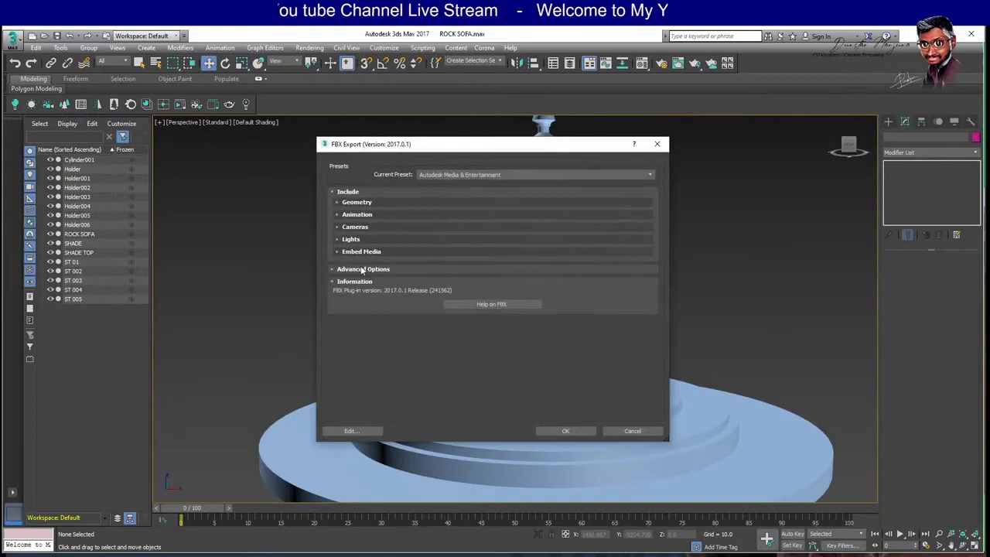
# Review the Geometry, Animation, Cameras and Lights rollouts, uncheck Lights, and confirm the export.
pyautogui.click(363, 204)
pyautogui.click(357, 329)
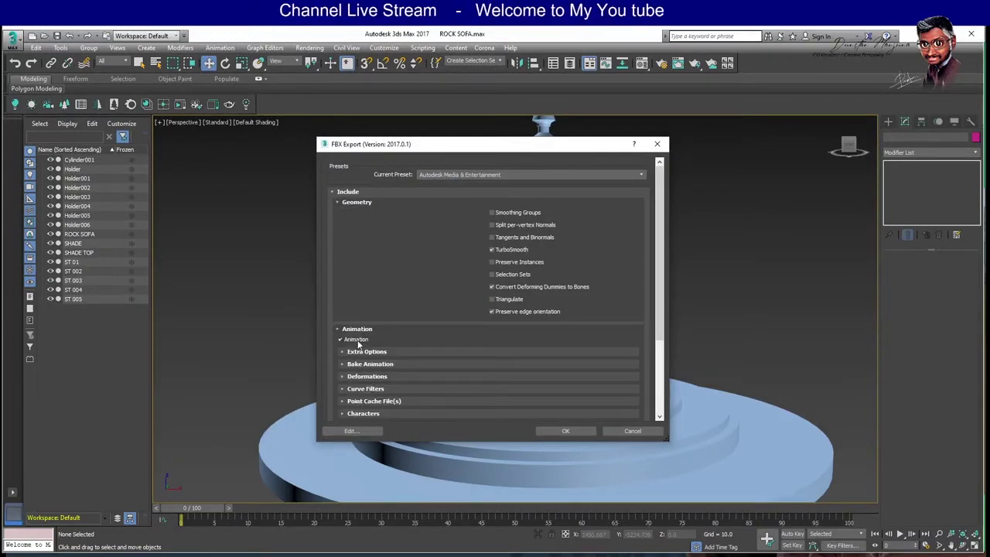
pyautogui.click(359, 330)
pyautogui.click(357, 344)
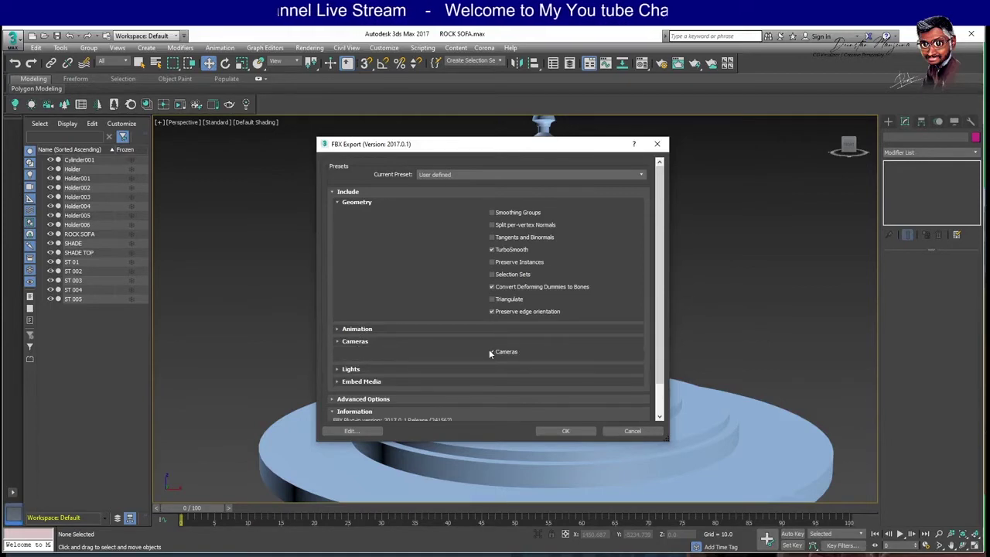
pyautogui.click(349, 341)
pyautogui.click(356, 353)
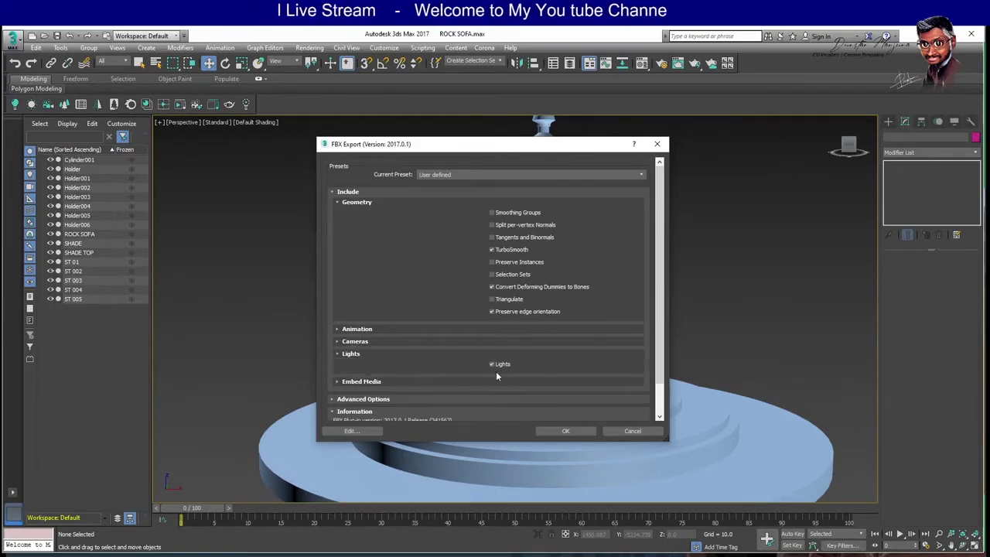
pyautogui.click(381, 382)
pyautogui.scroll(-2, 402, 364)
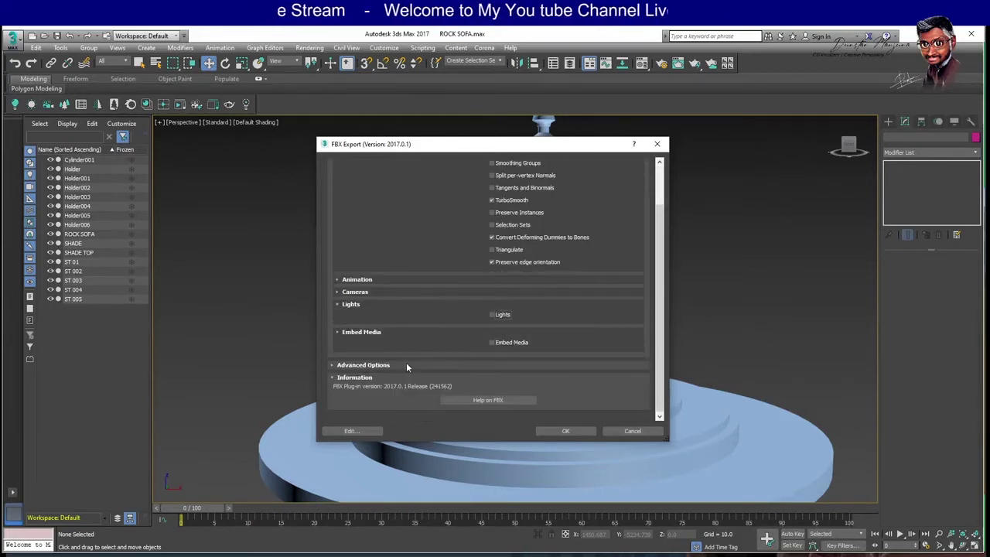
pyautogui.click(372, 367)
pyautogui.click(371, 367)
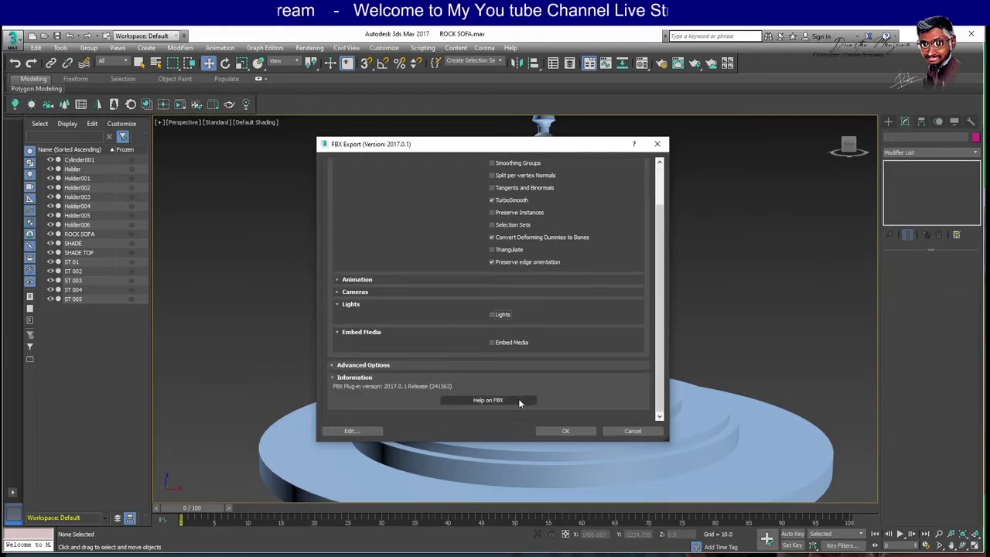
pyautogui.click(567, 431)
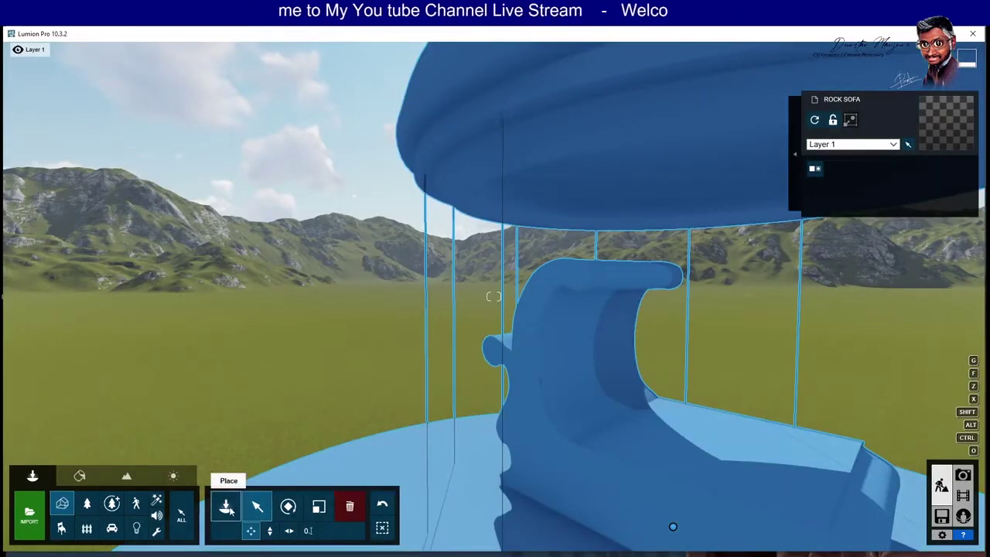
# Delete the old gazebo model from the Lumion scene.
pyautogui.click(226, 507)
pyautogui.click(258, 506)
pyautogui.scroll(-5, 587, 373)
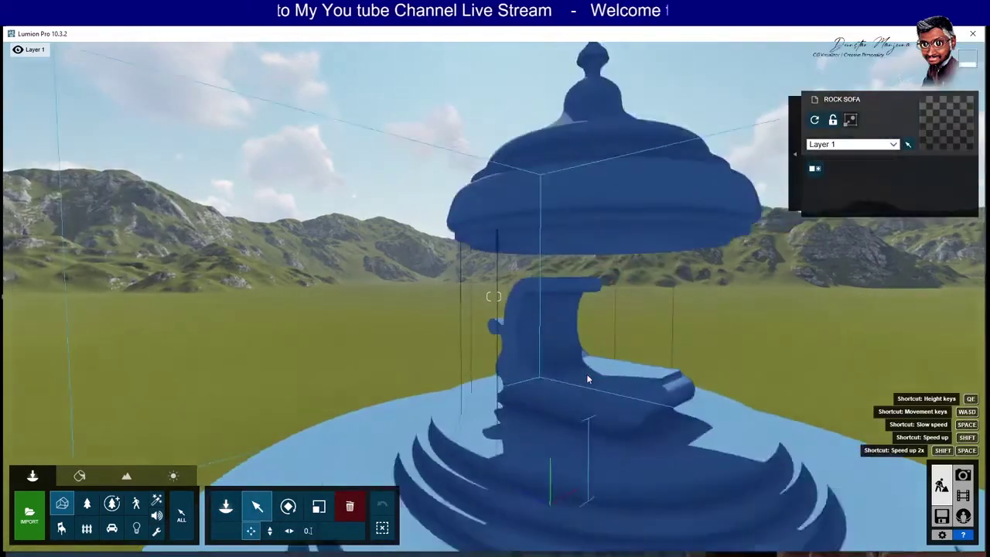
pyautogui.click(349, 507)
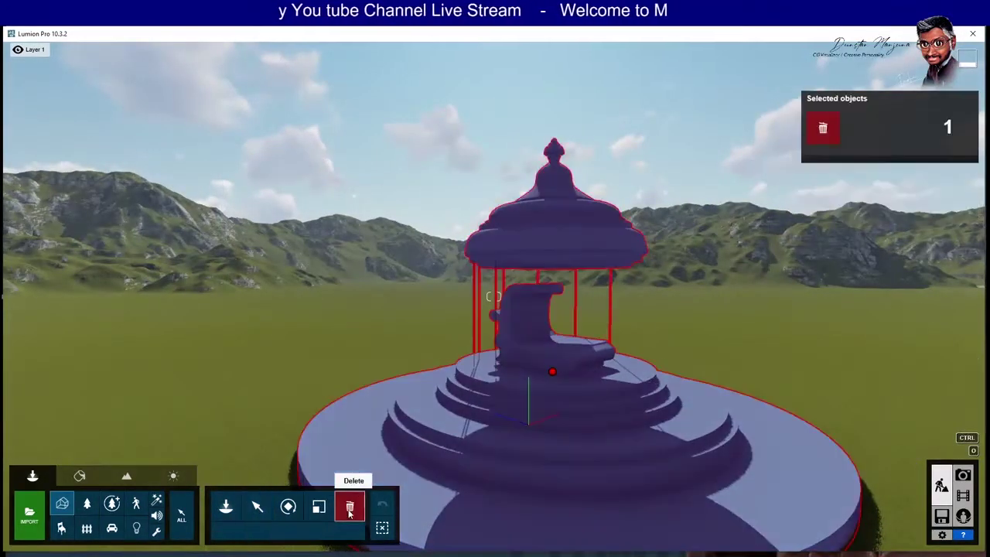
pyautogui.click(553, 374)
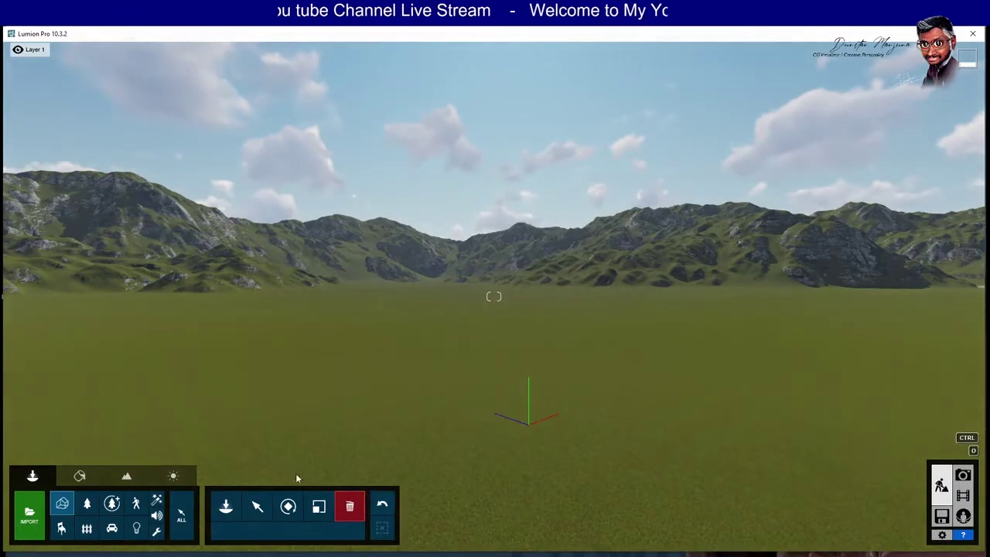
pyautogui.click(256, 511)
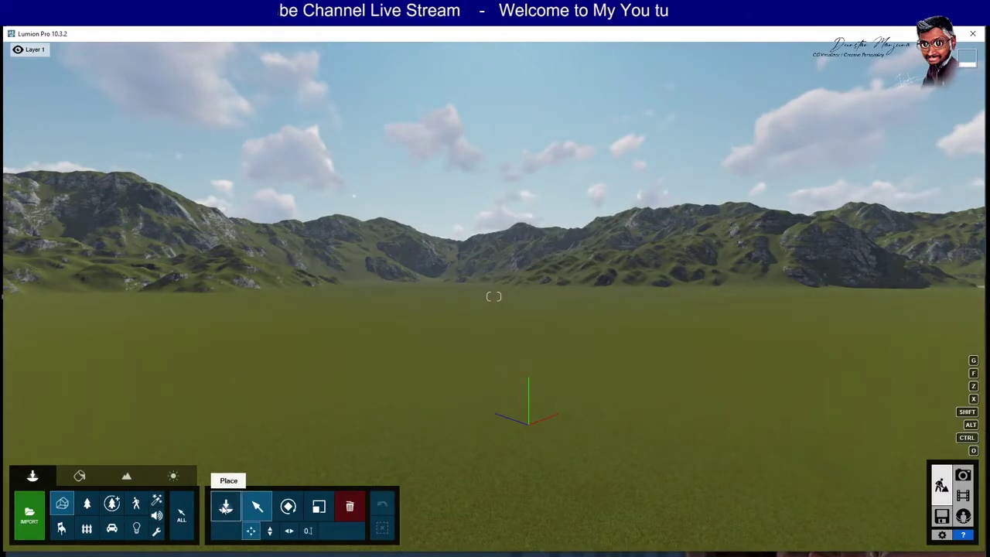
# Import the re-exported ROCK SOFA.FBX into the FBX - IMPORTS category.
pyautogui.click(32, 502)
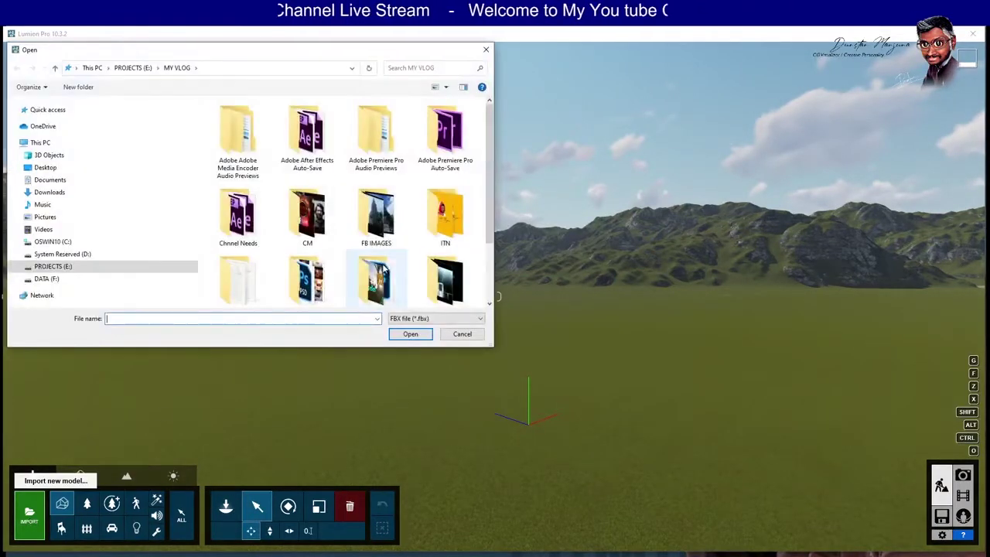
pyautogui.click(425, 338)
pyautogui.click(517, 279)
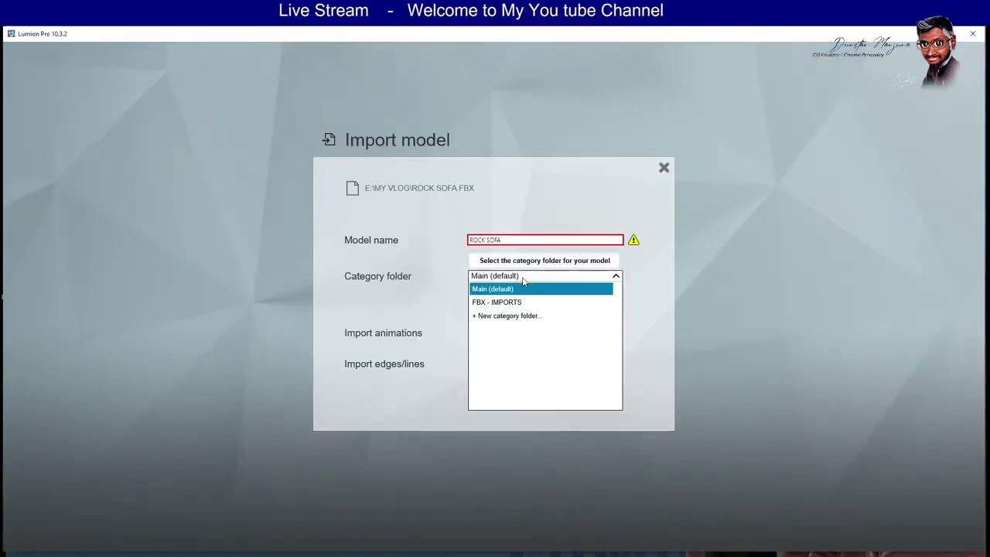
pyautogui.click(509, 304)
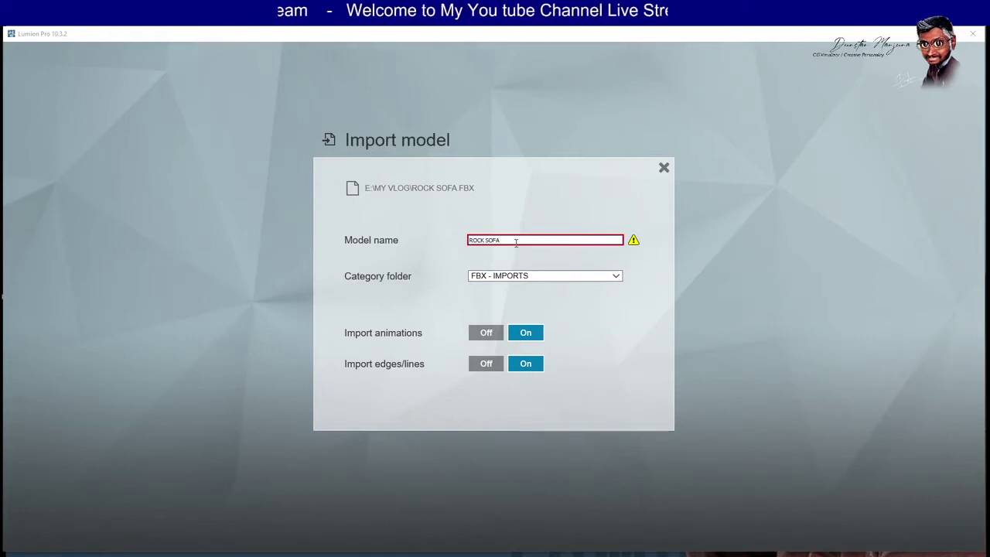
pyautogui.click(545, 240)
pyautogui.write('NEW')
pyautogui.click(645, 400)
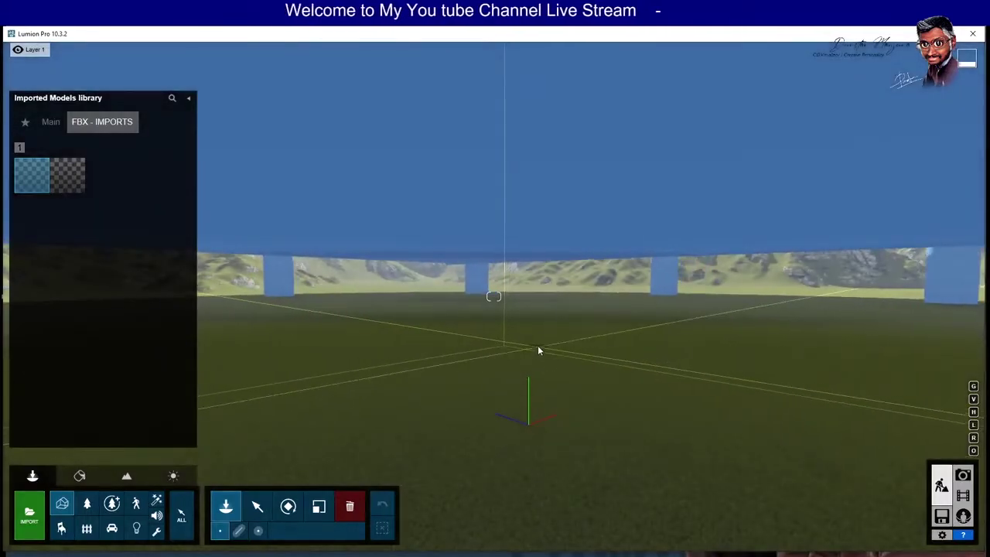
# Shrink the giant re-imported gazebo to 0.2x and then smaller.
pyautogui.click(258, 506)
pyautogui.click(318, 506)
pyautogui.moveTo(416, 519); pyautogui.dragTo(436, 522)
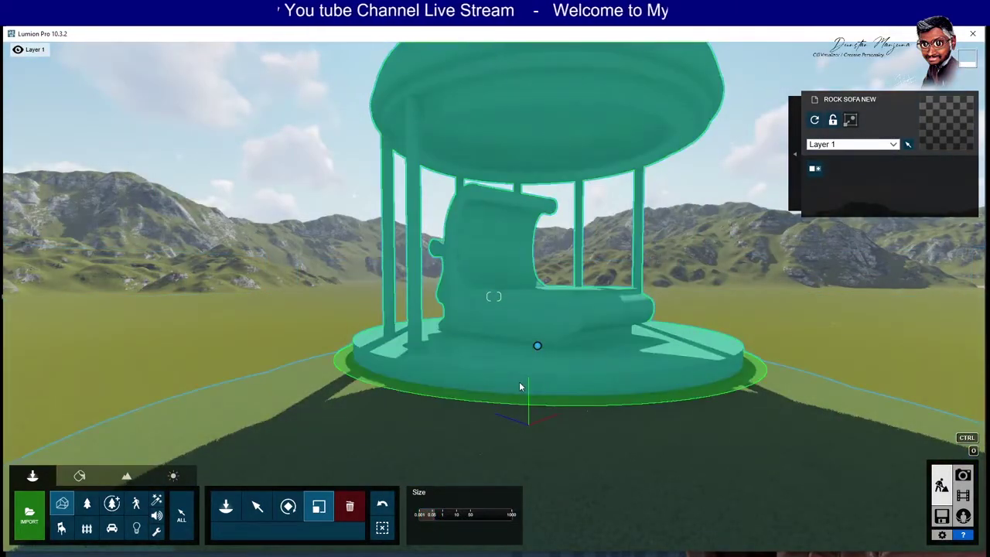
pyautogui.moveTo(433, 526); pyautogui.dragTo(434, 519)
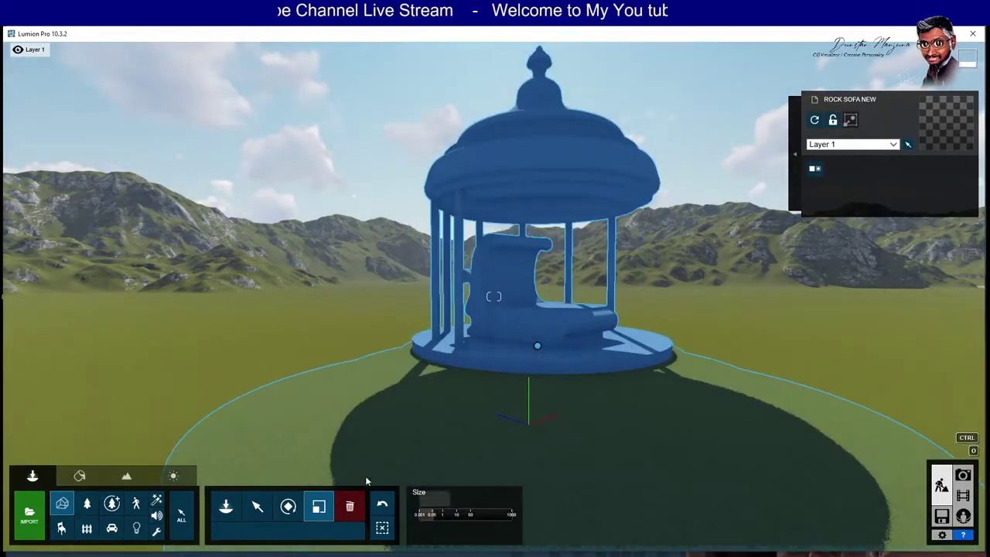
pyautogui.click(258, 511)
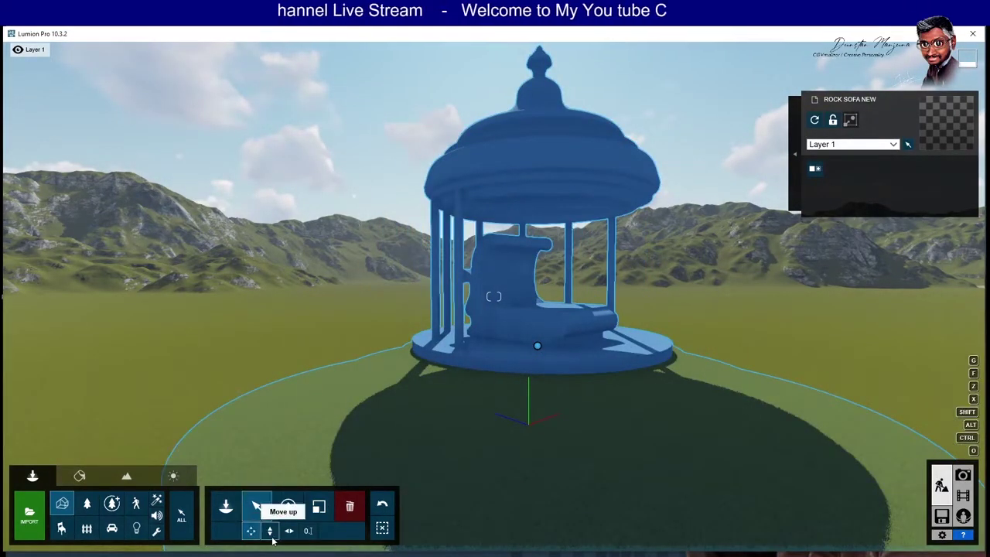
# Raise the gazebo about 0.2 m and higher so its stepped base sits on the lawn.
pyautogui.click(269, 530)
pyautogui.moveTo(537, 346); pyautogui.dragTo(567, 222)
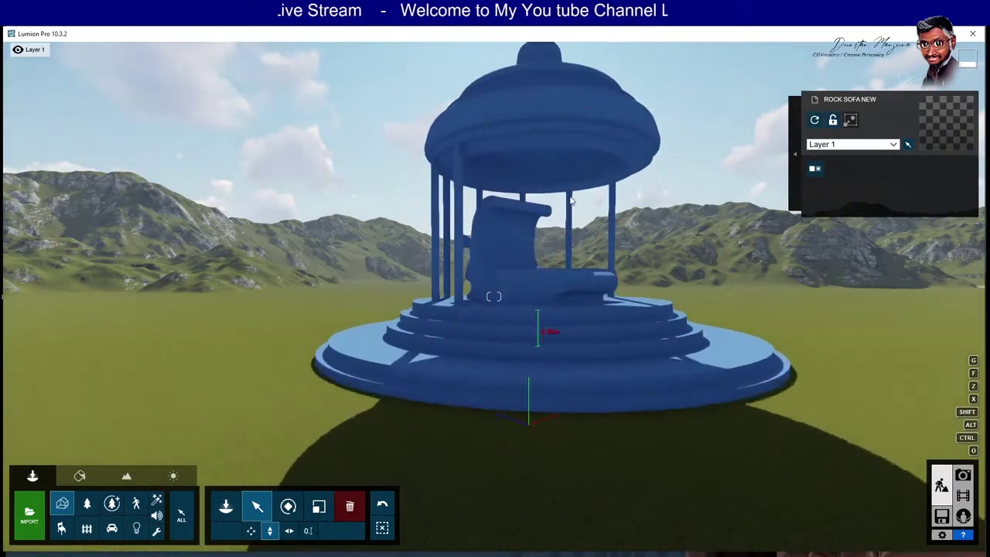
pyautogui.moveTo(567, 222)
pyautogui.mouseDown()
pyautogui.moveTo(575, 52)
pyautogui.moveTo(576, 84)
pyautogui.mouseUp()
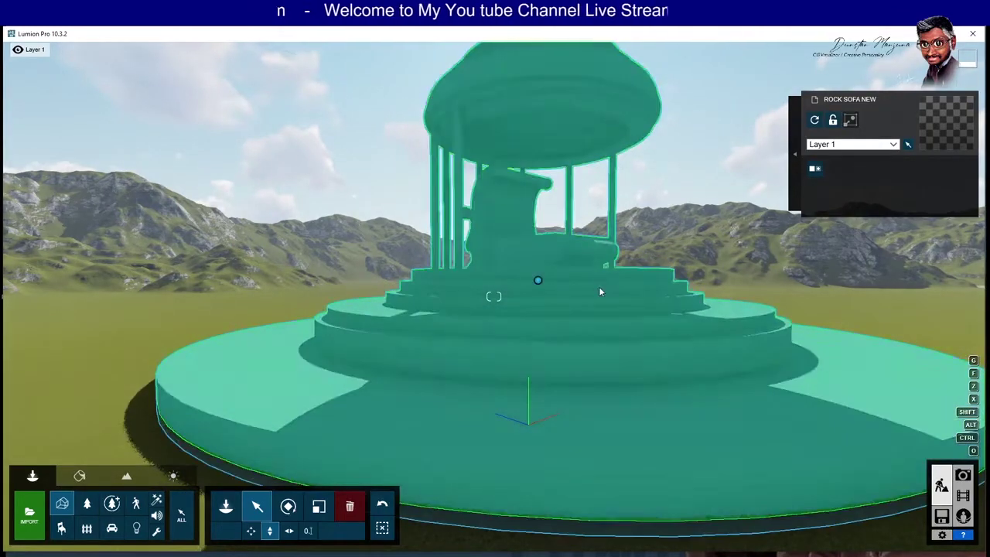
pyautogui.scroll(-3, 599, 286)
pyautogui.moveTo(494, 296); pyautogui.dragTo(493, 296, button='right')
pyautogui.click(227, 512)
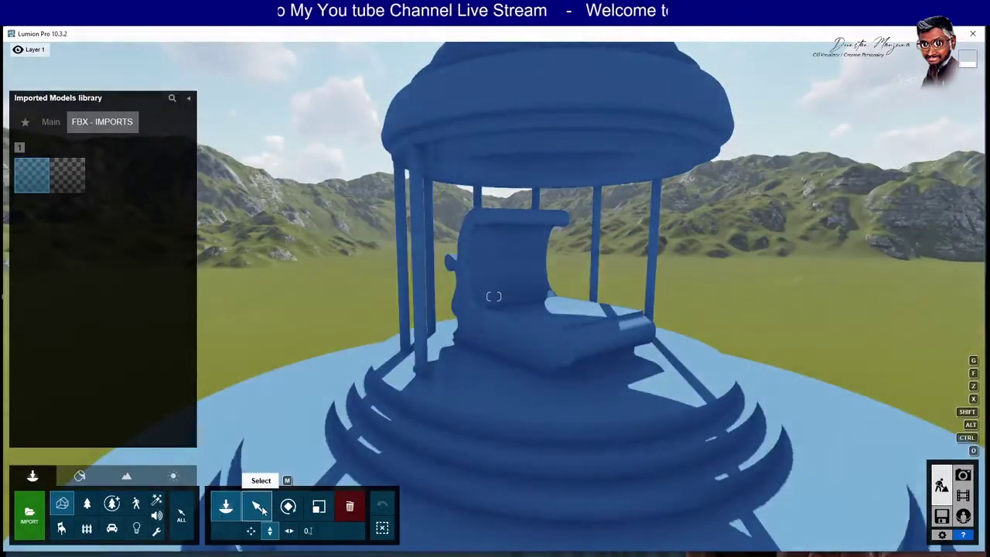
pyautogui.click(259, 507)
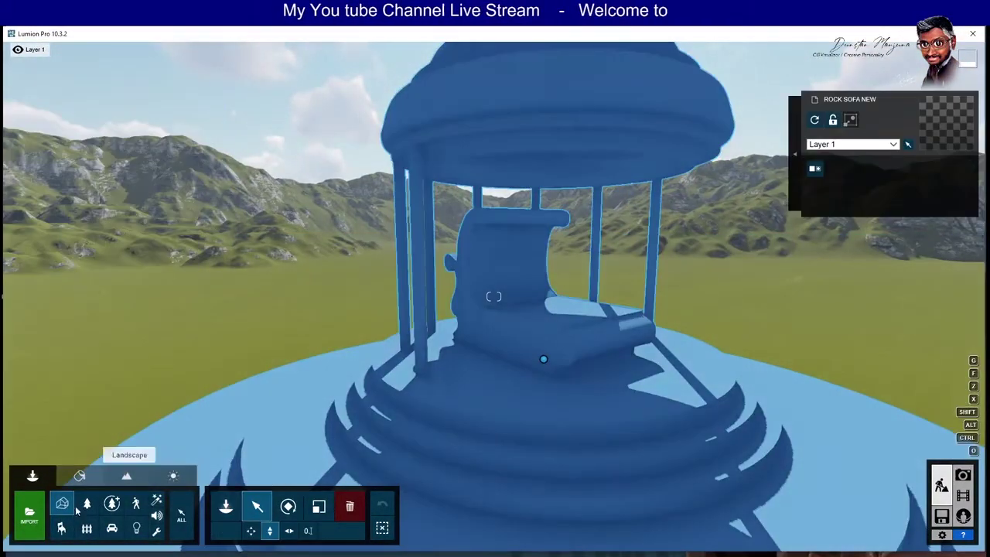
pyautogui.click(87, 528)
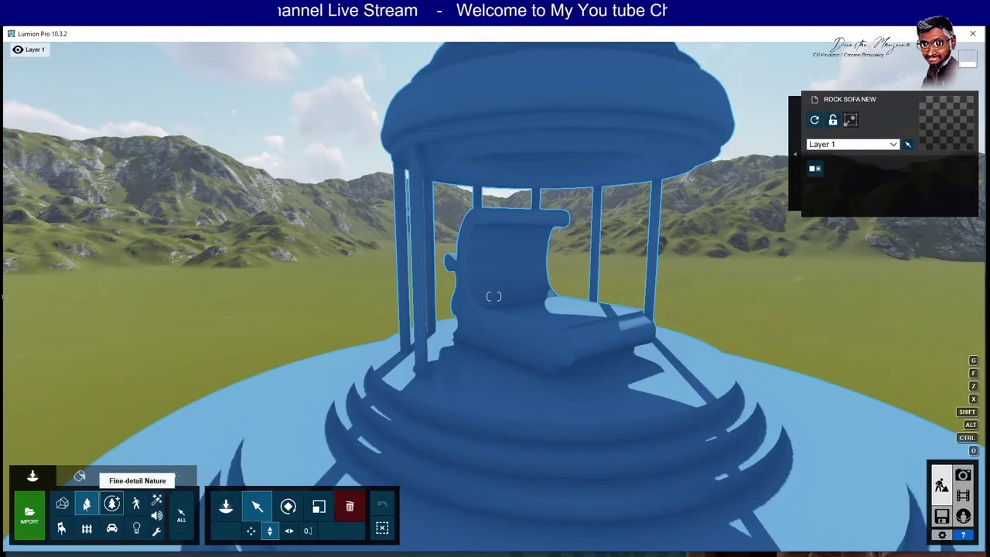
# Place an AfricanOlive RT Shrub2 on the lawn at the platform's front-left.
pyautogui.click(225, 507)
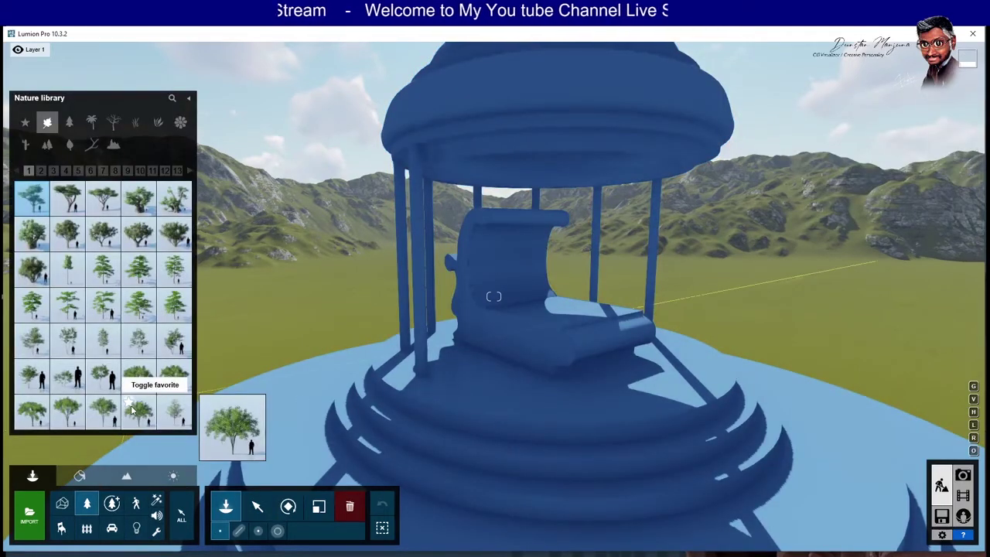
pyautogui.click(174, 232)
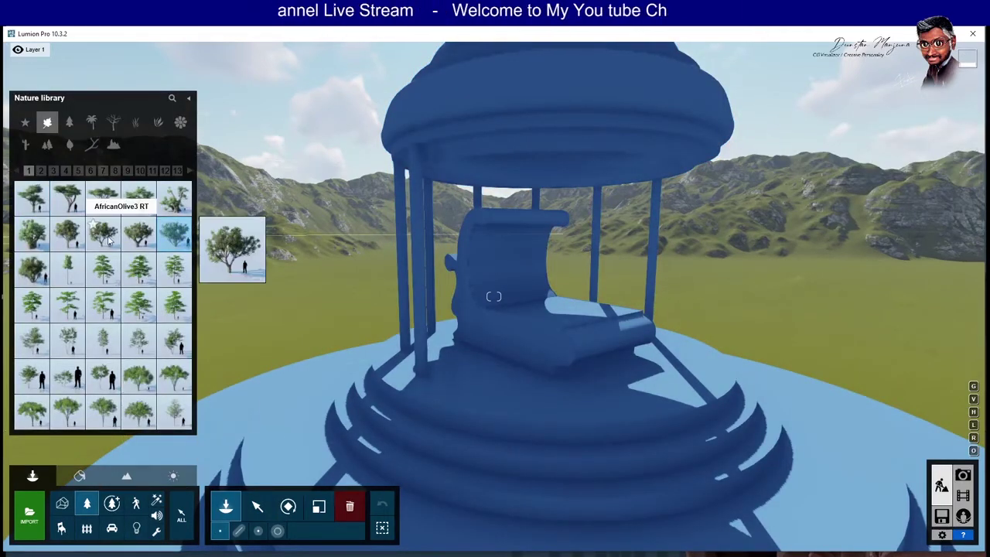
pyautogui.click(32, 268)
pyautogui.click(338, 360)
pyautogui.scroll(-5, 410, 465)
pyautogui.scroll(-5, 410, 465)
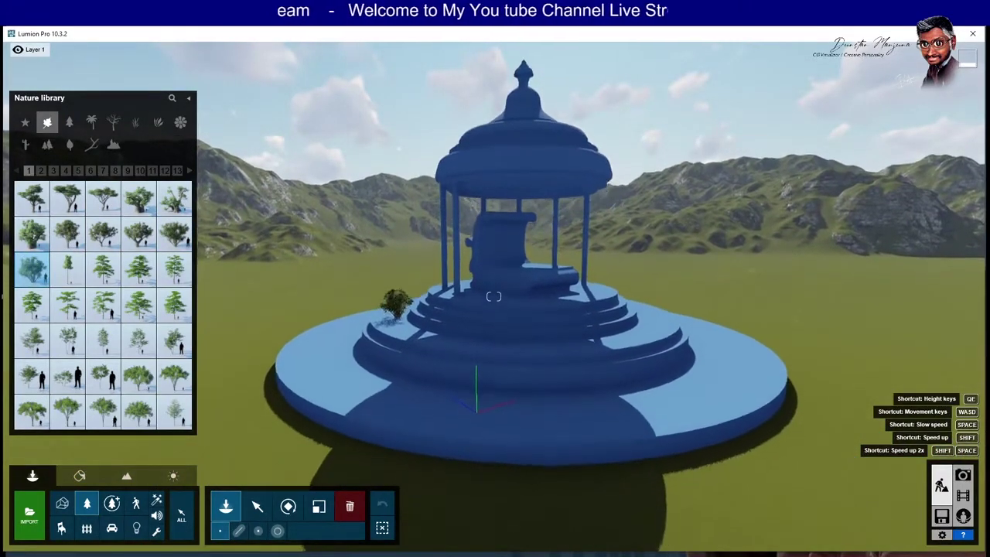
pyautogui.moveTo(390, 305); pyautogui.dragTo(270, 431)
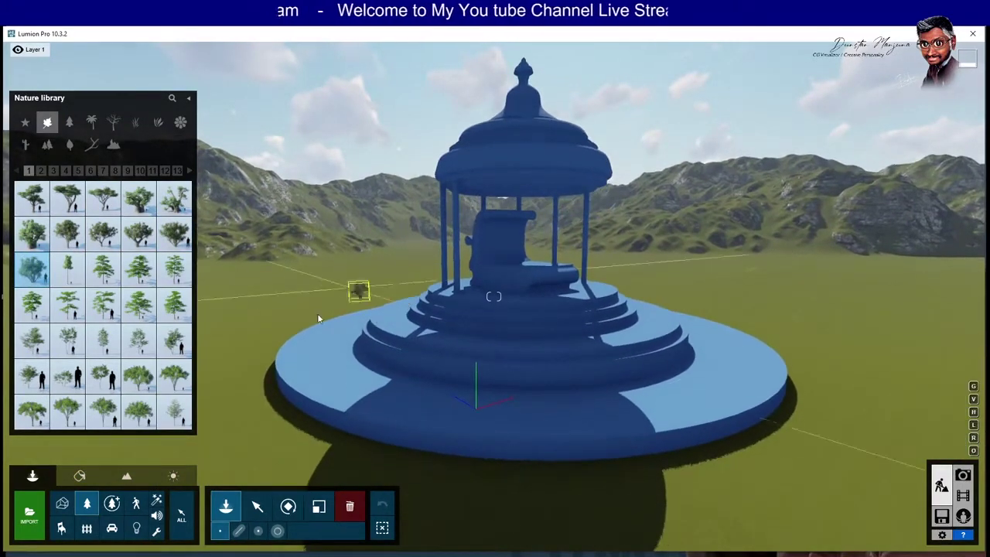
# Select the gazebo with selection allowed across all object categories.
pyautogui.click(258, 507)
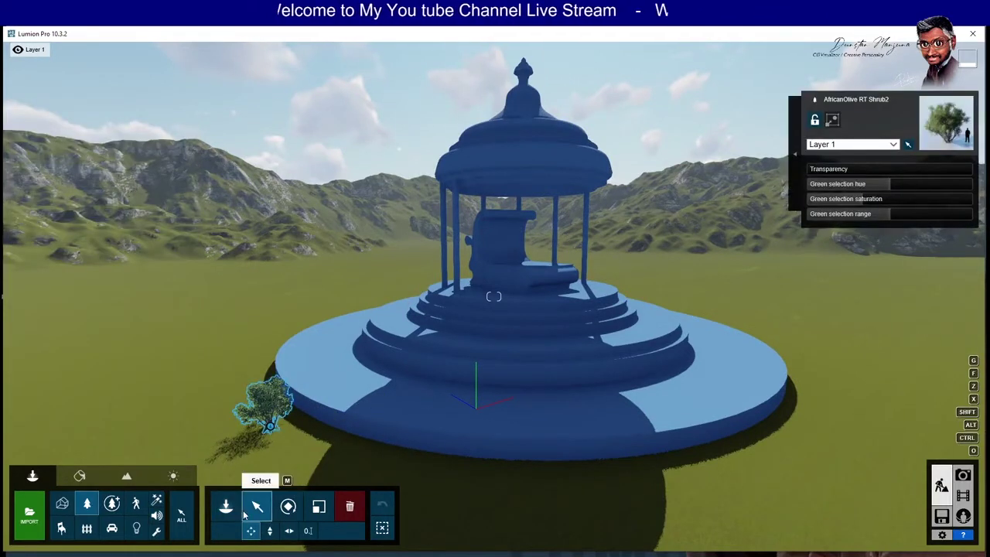
pyautogui.click(182, 514)
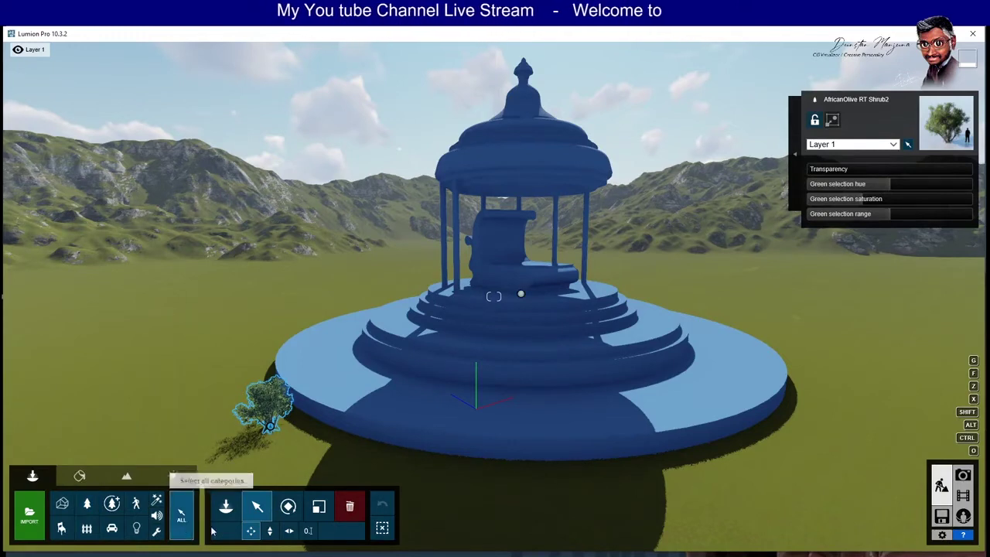
pyautogui.click(523, 296)
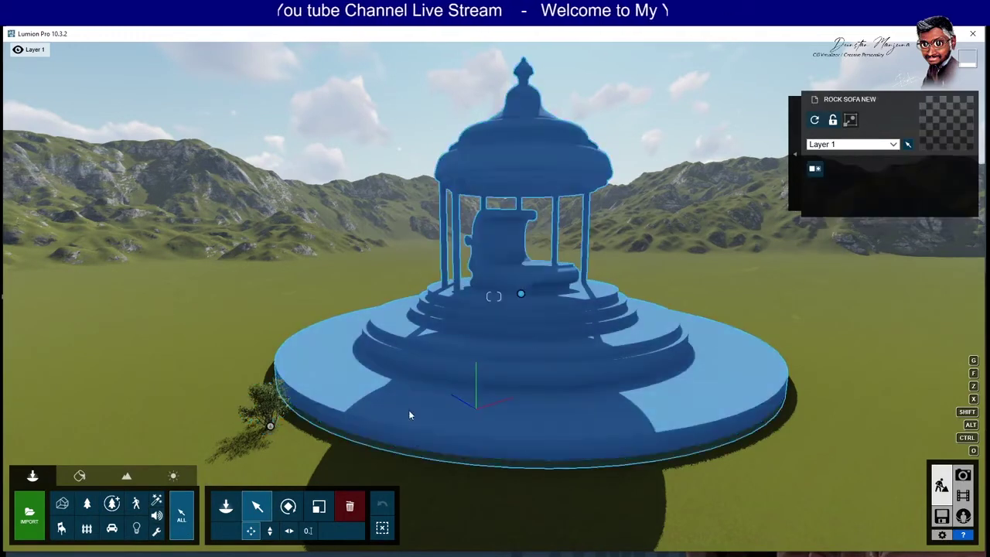
# Shrink the gazebo to about 0.05x and pull it left toward the camera.
pyautogui.click(320, 509)
pyautogui.moveTo(433, 521); pyautogui.dragTo(422, 522)
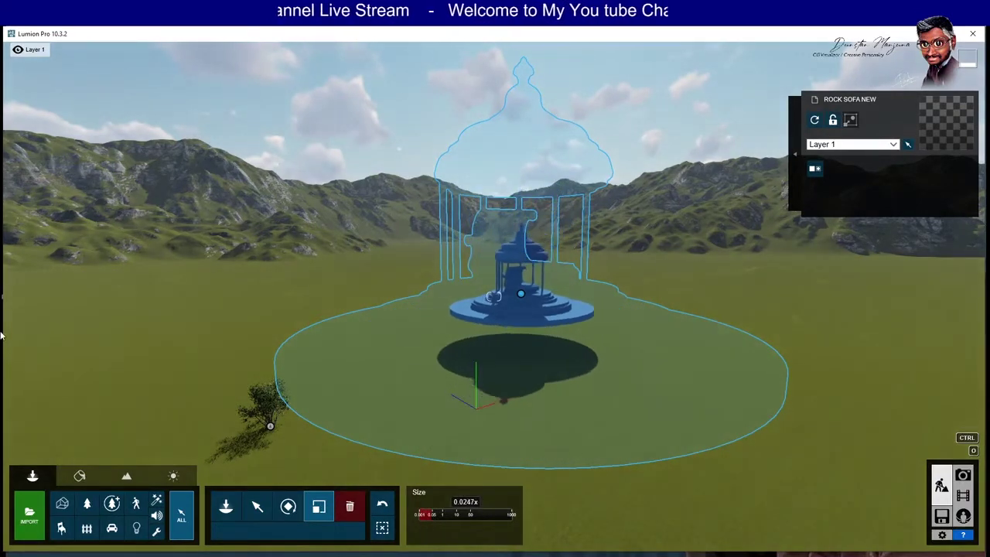
pyautogui.moveTo(431, 521); pyautogui.dragTo(426, 520)
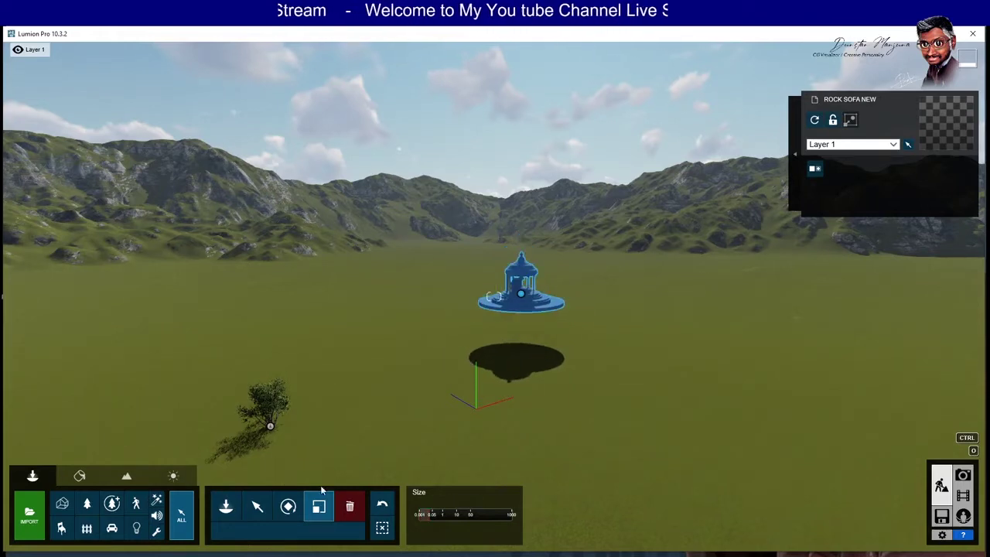
pyautogui.click(258, 510)
pyautogui.moveTo(522, 290)
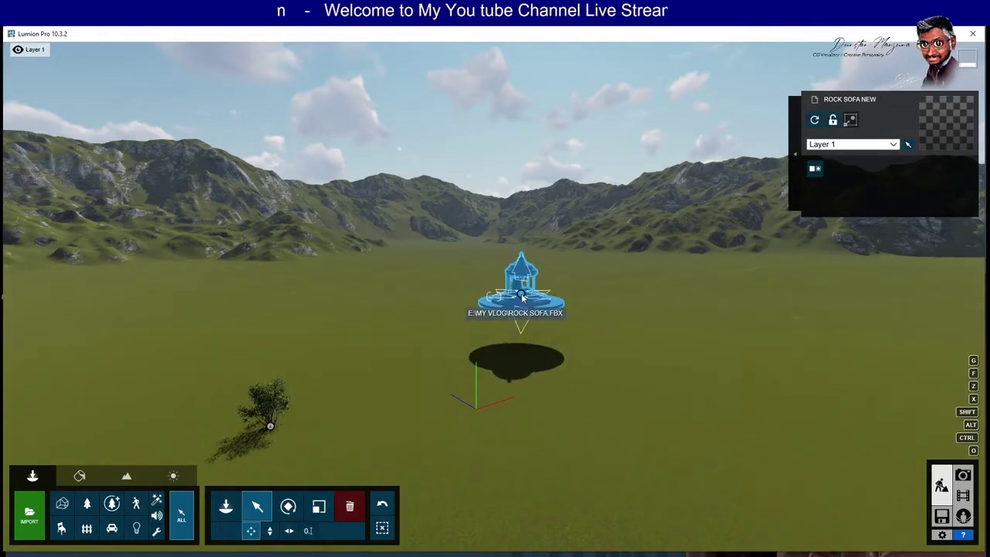
pyautogui.moveTo(522, 296)
pyautogui.mouseDown()
pyautogui.moveTo(385, 327)
pyautogui.moveTo(389, 391)
pyautogui.mouseUp()
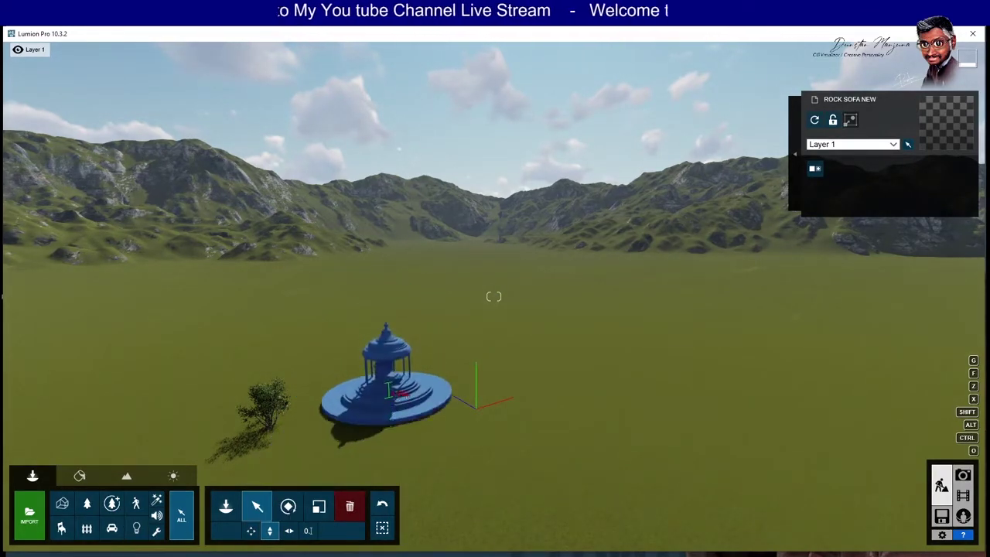
pyautogui.press('w')
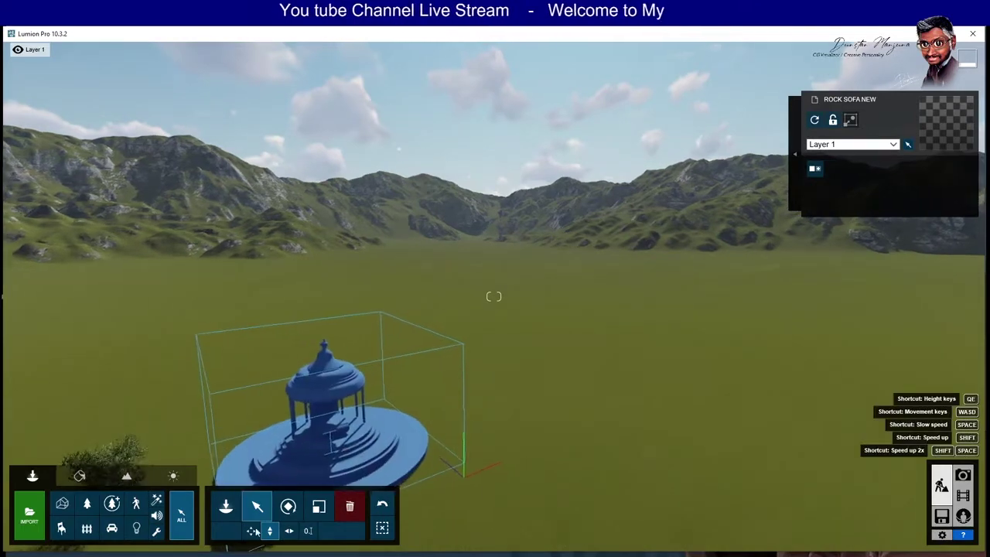
pyautogui.moveTo(493, 296); pyautogui.dragTo(493, 296, button='right')
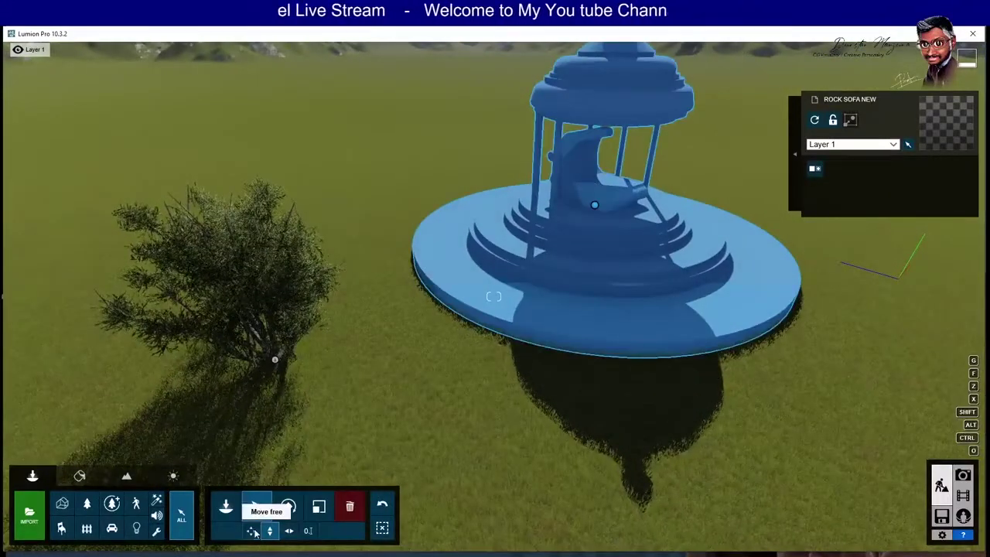
pyautogui.moveTo(596, 207); pyautogui.dragTo(537, 244)
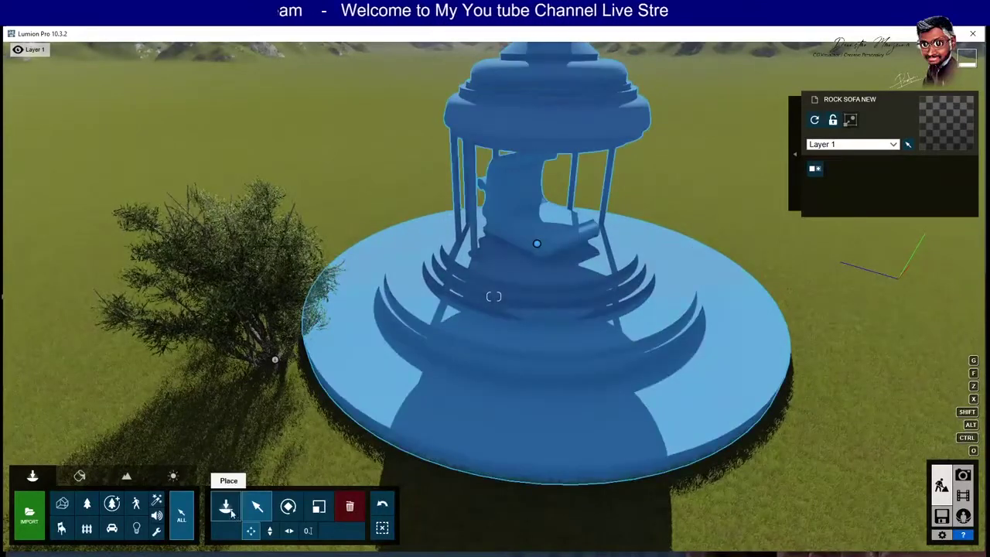
# Delete the small AfricanOlive shrub beside the platform.
pyautogui.click(274, 359)
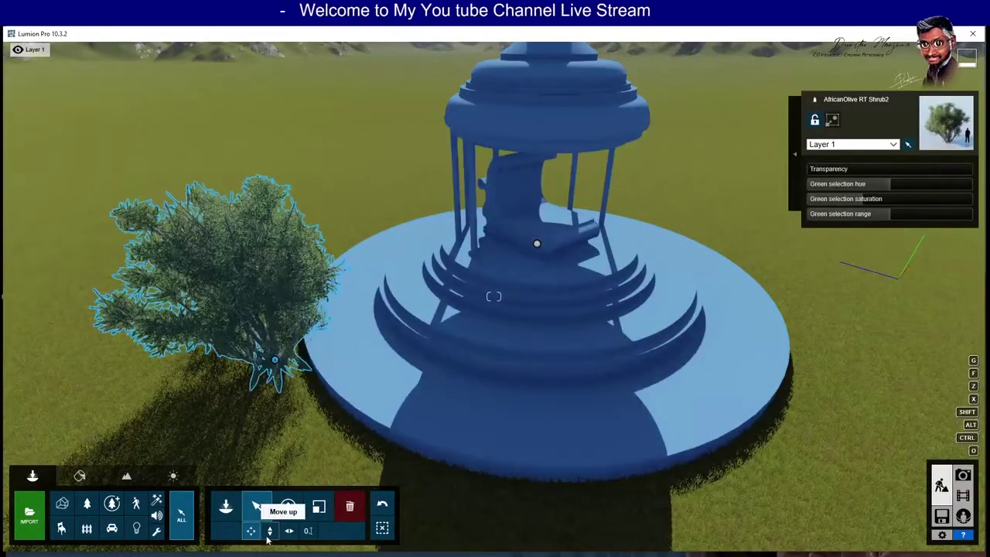
pyautogui.click(349, 506)
pyautogui.click(273, 353)
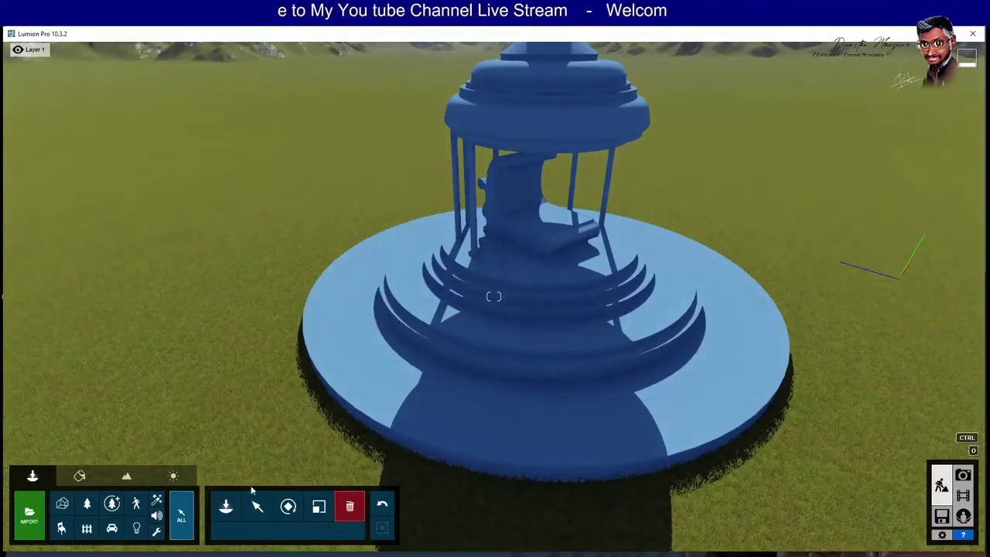
pyautogui.click(89, 503)
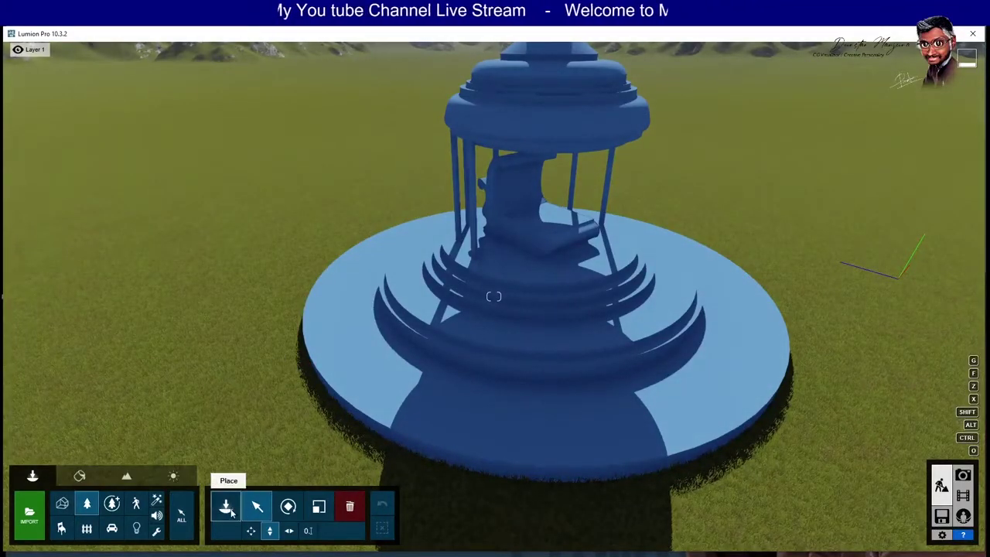
# Place an Acacia2 RT tree beside the platform and enlarge it to about 3.2x.
pyautogui.click(227, 509)
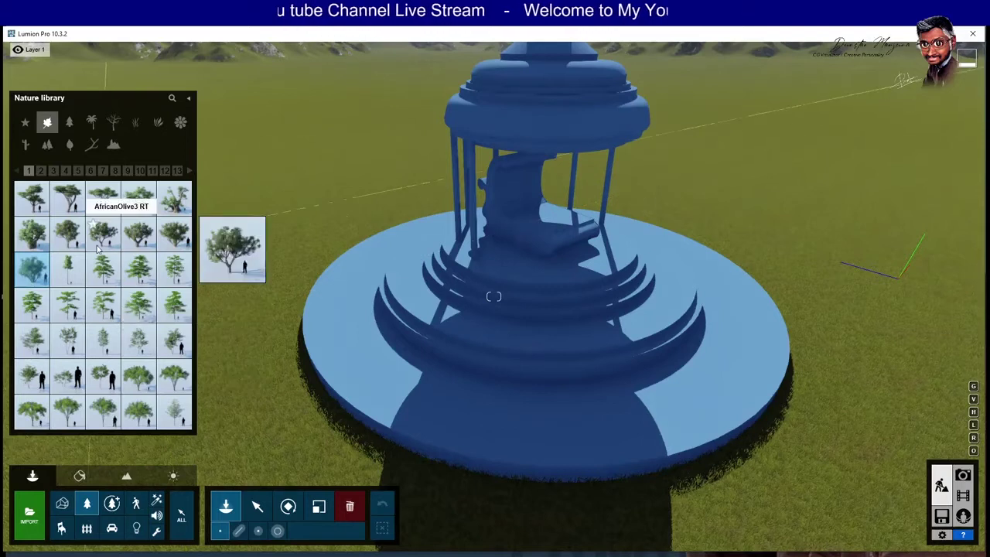
pyautogui.click(102, 198)
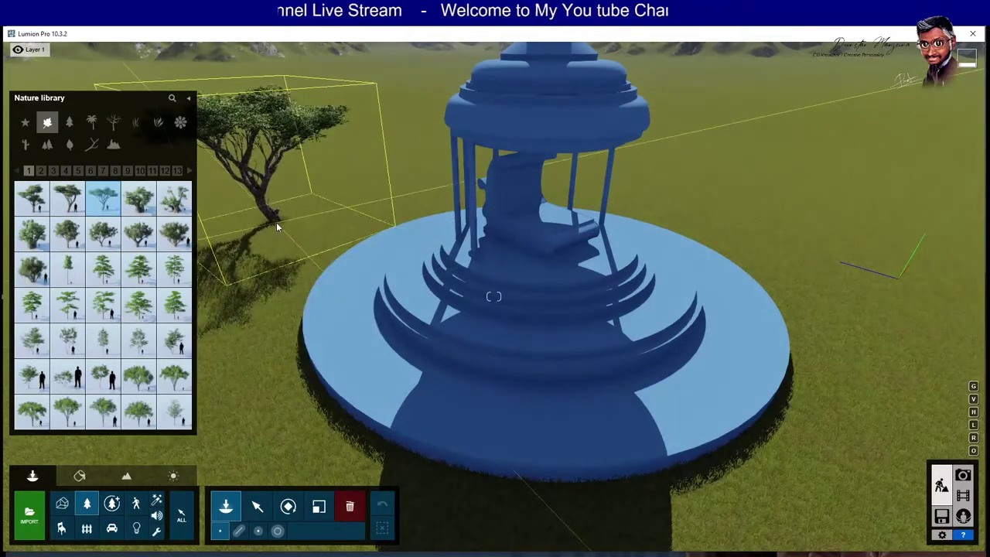
pyautogui.click(32, 198)
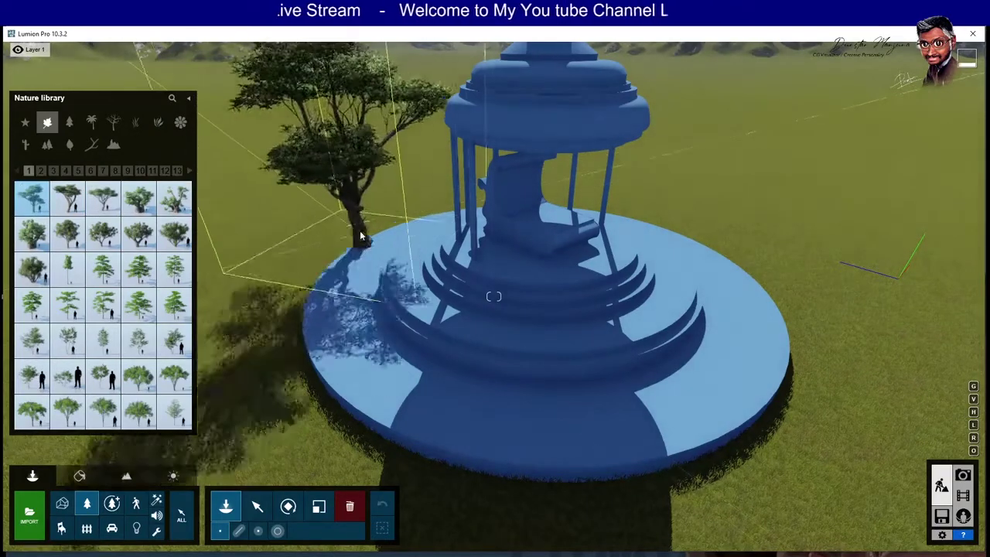
pyautogui.scroll(-5, 321, 354)
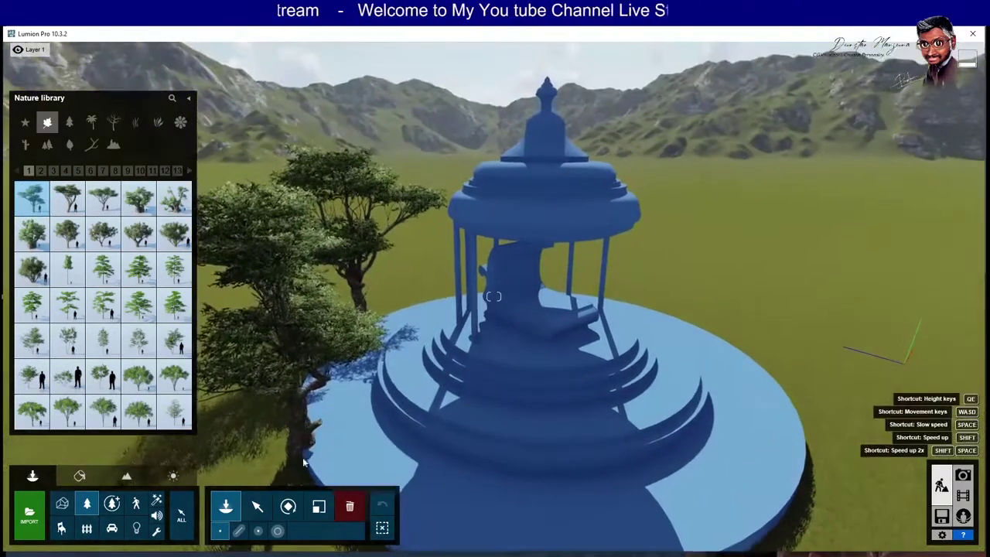
pyautogui.click(258, 506)
pyautogui.click(319, 506)
pyautogui.moveTo(442, 515); pyautogui.dragTo(449, 514)
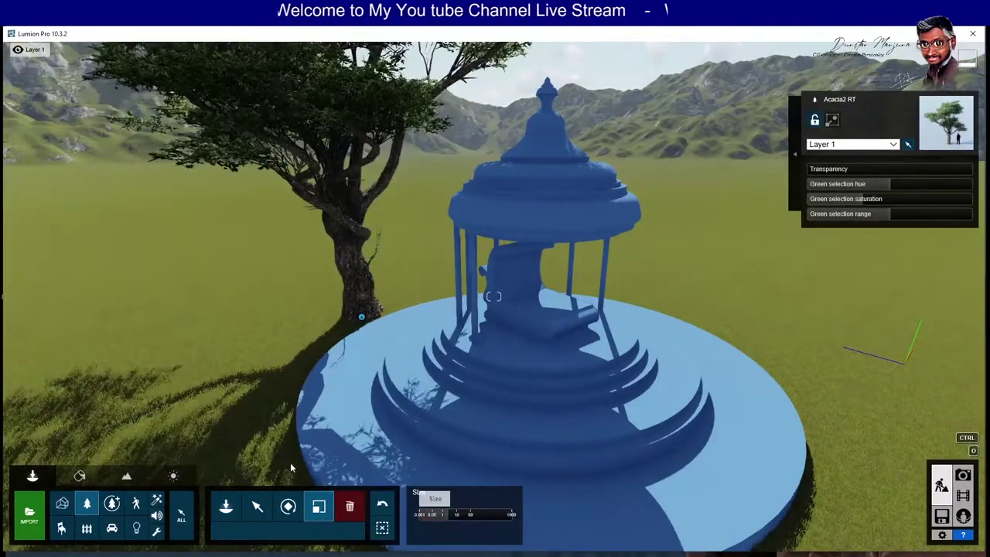
pyautogui.moveTo(278, 367)
pyautogui.mouseDown(button='right')
pyautogui.moveTo(279, 309)
pyautogui.moveTo(278, 325)
pyautogui.mouseUp(button='right')
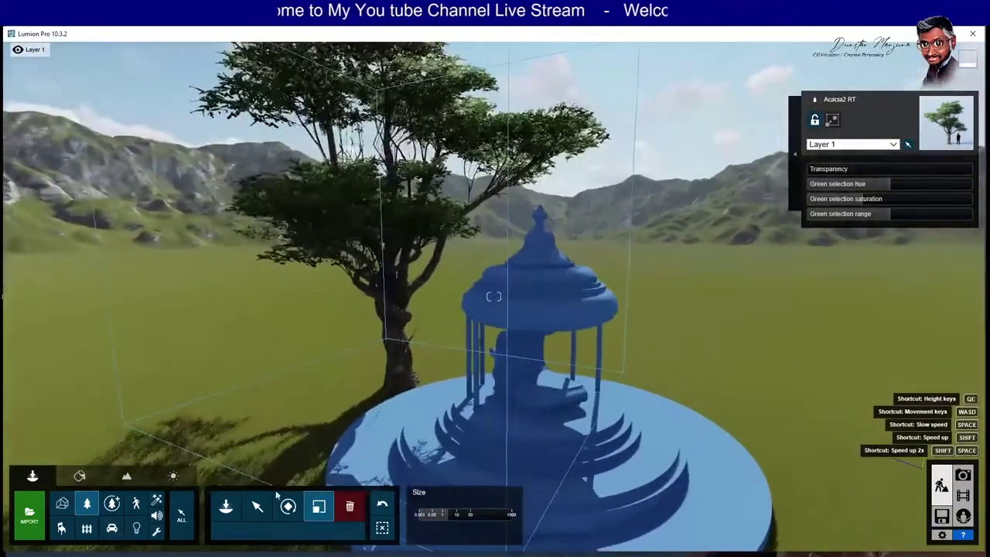
# Place an AmericanElm2 M RT tree right of the platform, enlarged to about 3.5x.
pyautogui.click(225, 506)
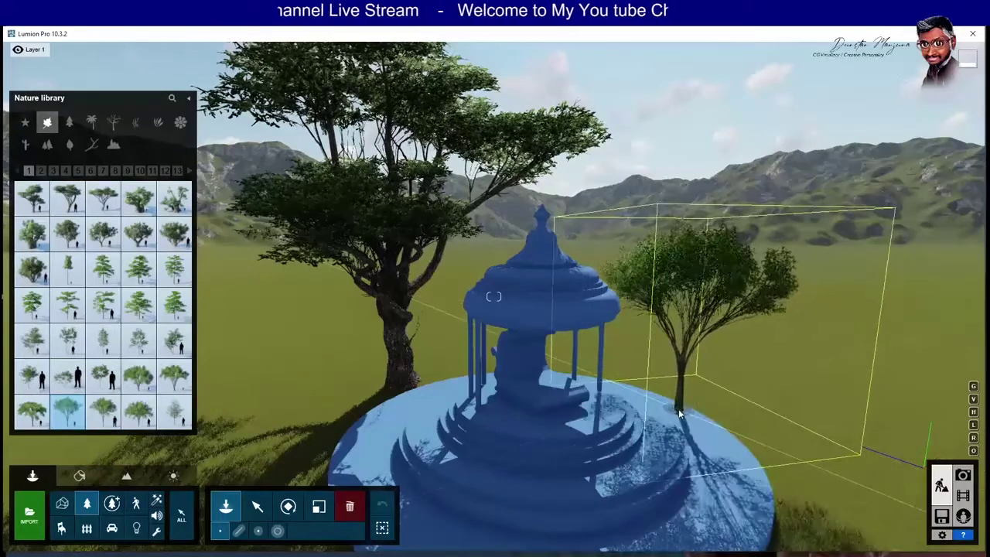
pyautogui.click(678, 409)
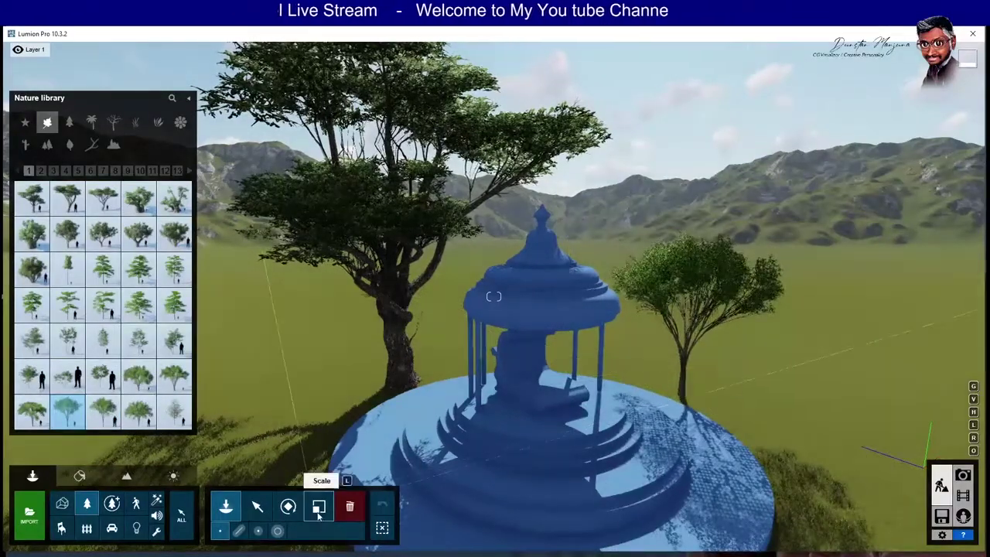
pyautogui.click(318, 506)
pyautogui.moveTo(442, 515); pyautogui.dragTo(446, 515)
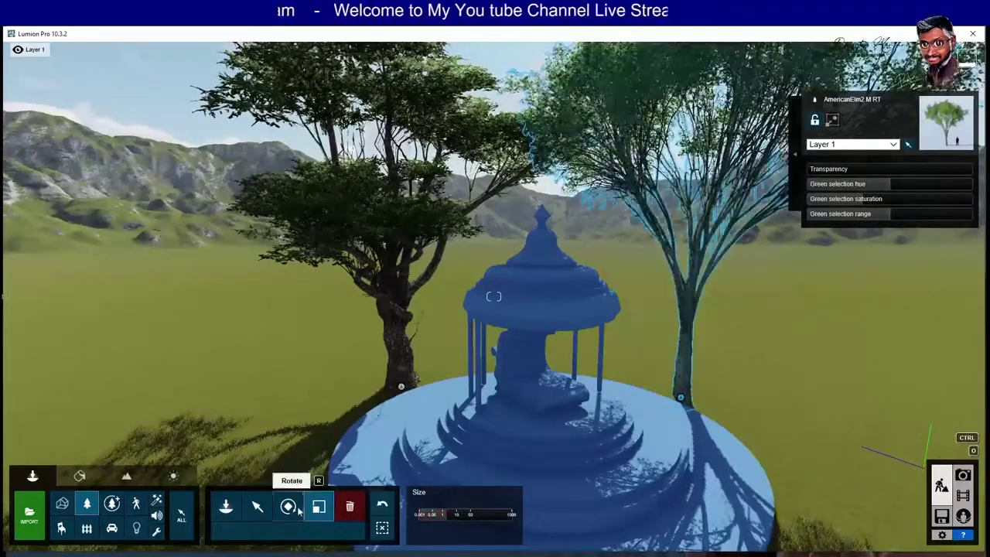
pyautogui.click(226, 506)
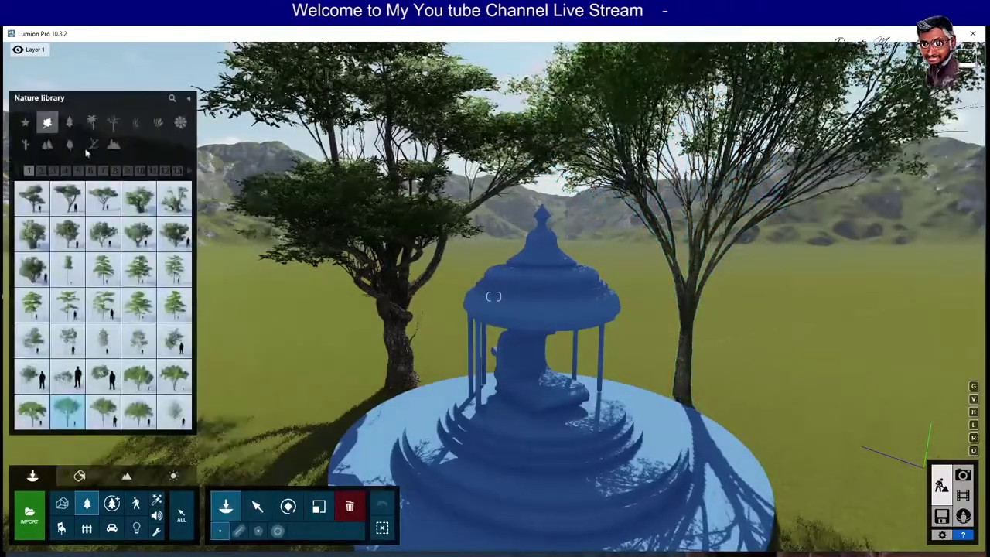
pyautogui.click(135, 121)
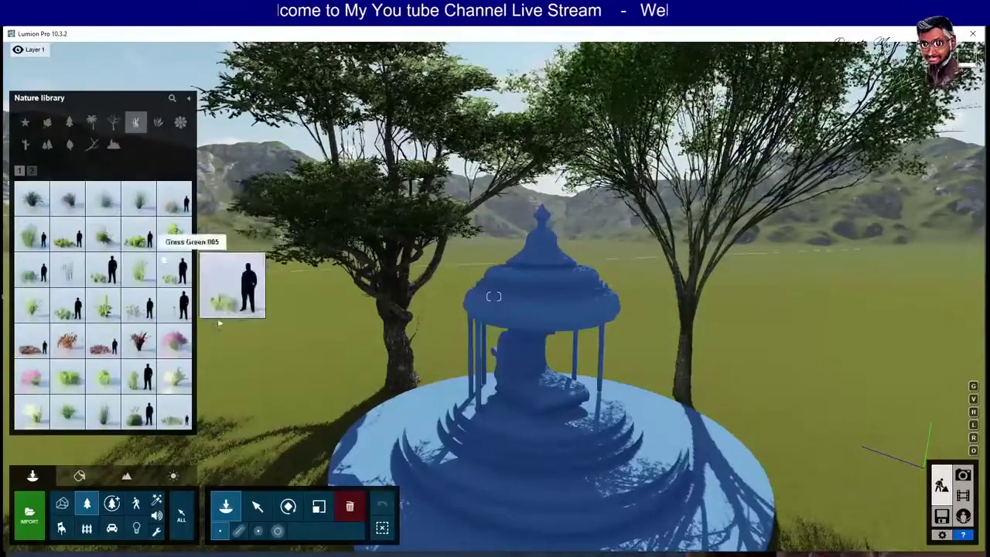
# Fly the camera around to frame the whole gazebo, then switch to the Material Editor.
pyautogui.click(257, 506)
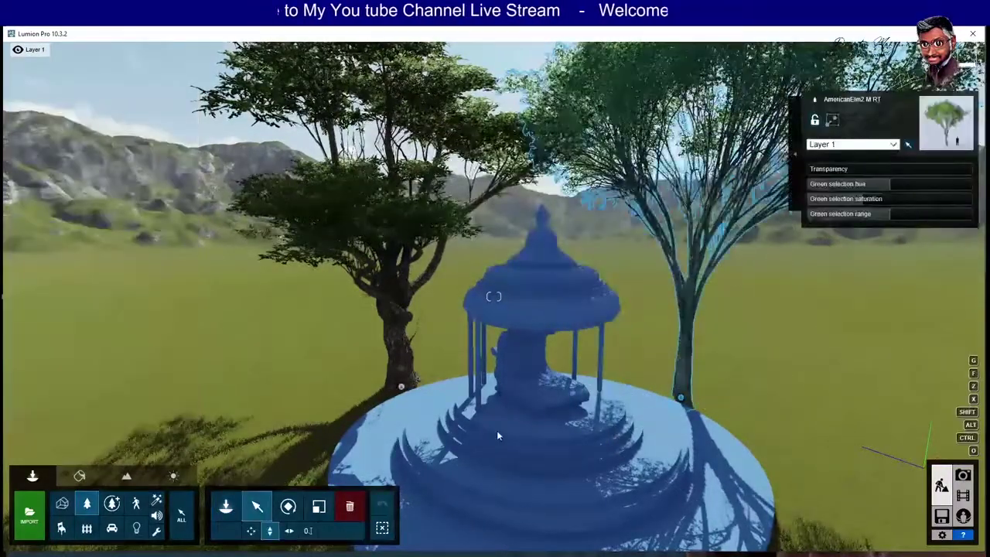
pyautogui.moveTo(496, 430); pyautogui.dragTo(497, 479, button='right')
pyautogui.press('w')
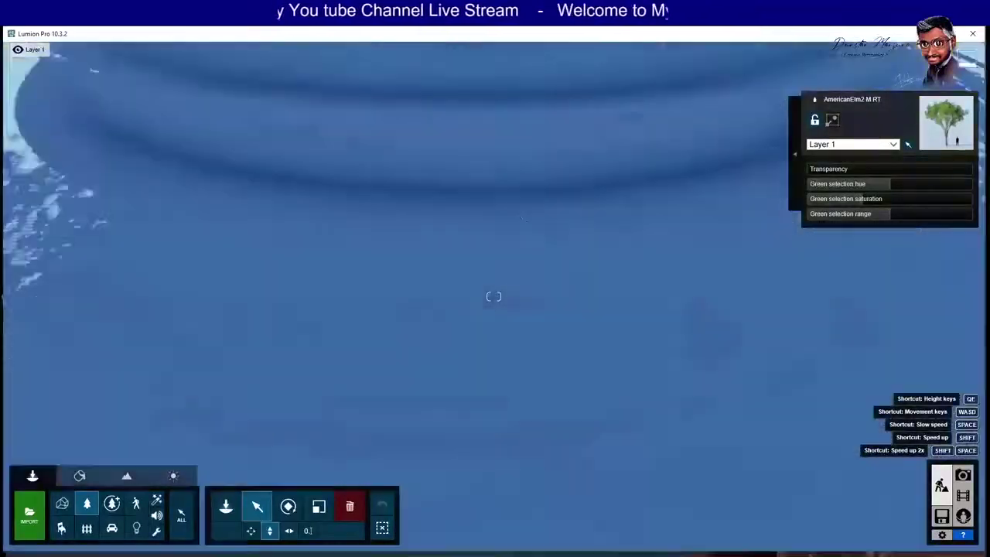
pyautogui.moveTo(497, 480); pyautogui.dragTo(566, 418, button='right')
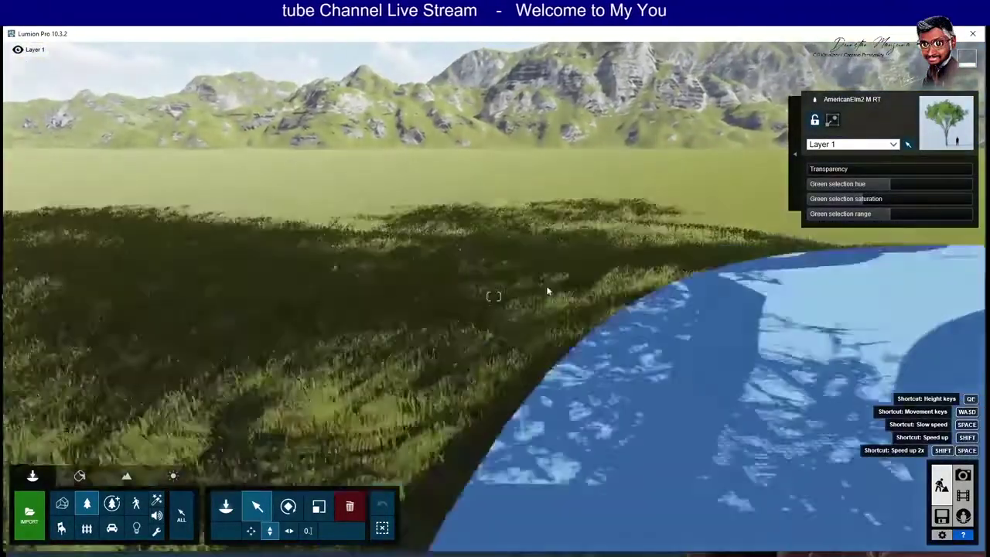
pyautogui.moveTo(547, 289)
pyautogui.mouseDown(button='right')
pyautogui.moveTo(611, 377)
pyautogui.moveTo(588, 325)
pyautogui.mouseUp(button='right')
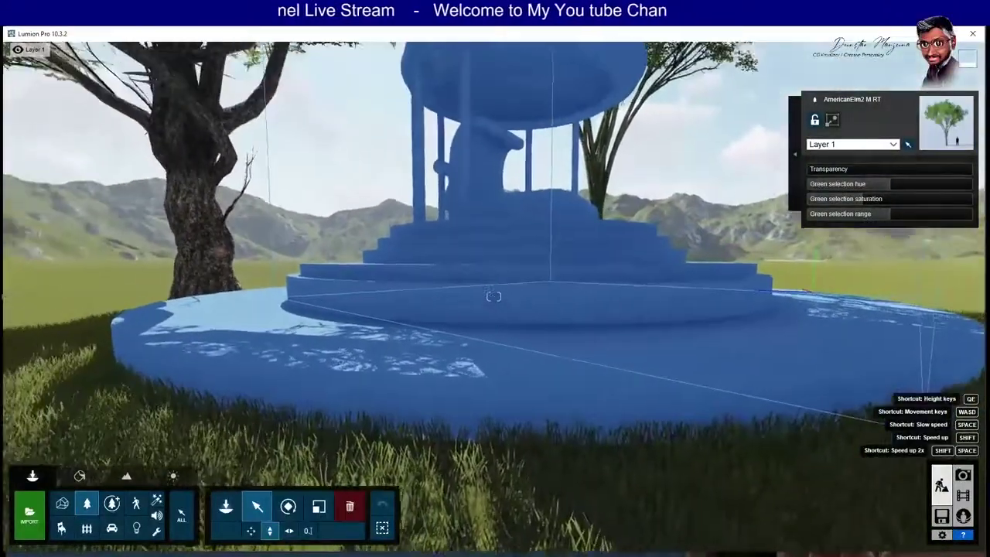
pyautogui.moveTo(632, 385); pyautogui.dragTo(455, 418, button='right')
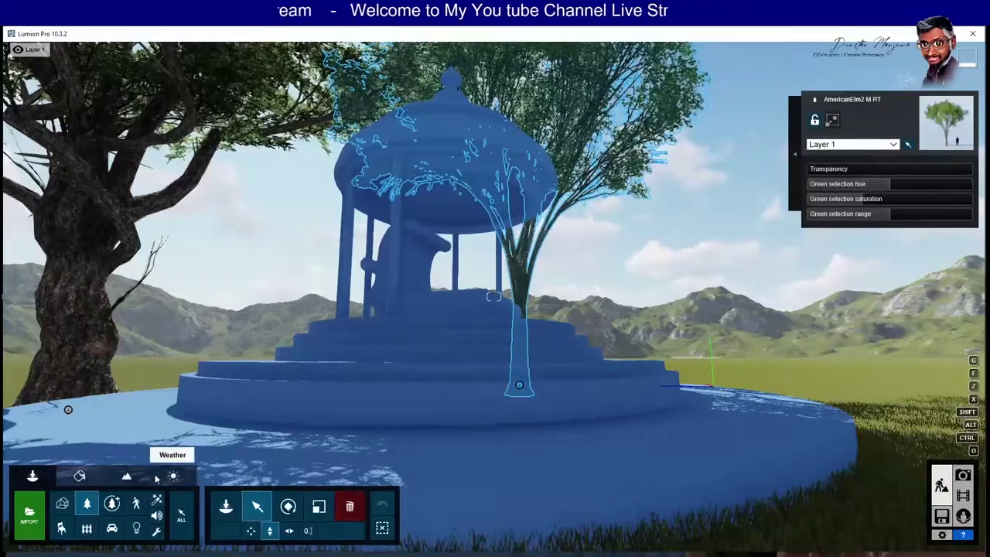
pyautogui.click(78, 475)
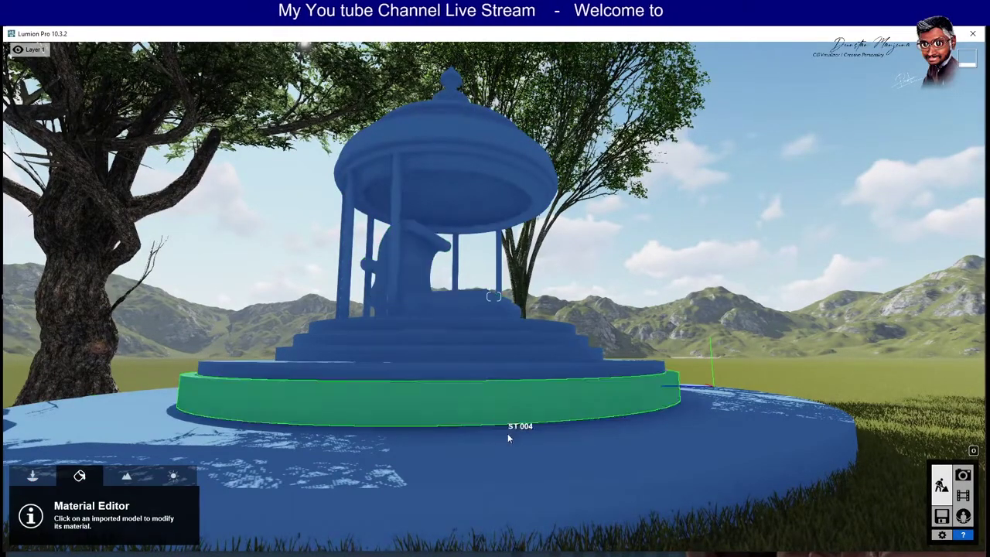
# Fly between the gazebo columns and select the rock sofa for material editing.
pyautogui.moveTo(501, 423); pyautogui.dragTo(498, 396, button='right')
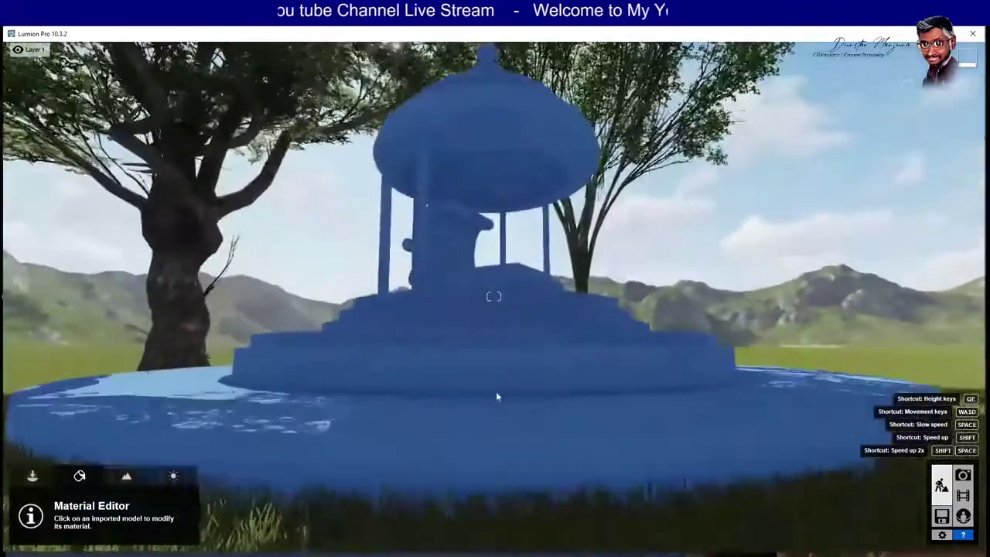
pyautogui.press('w')
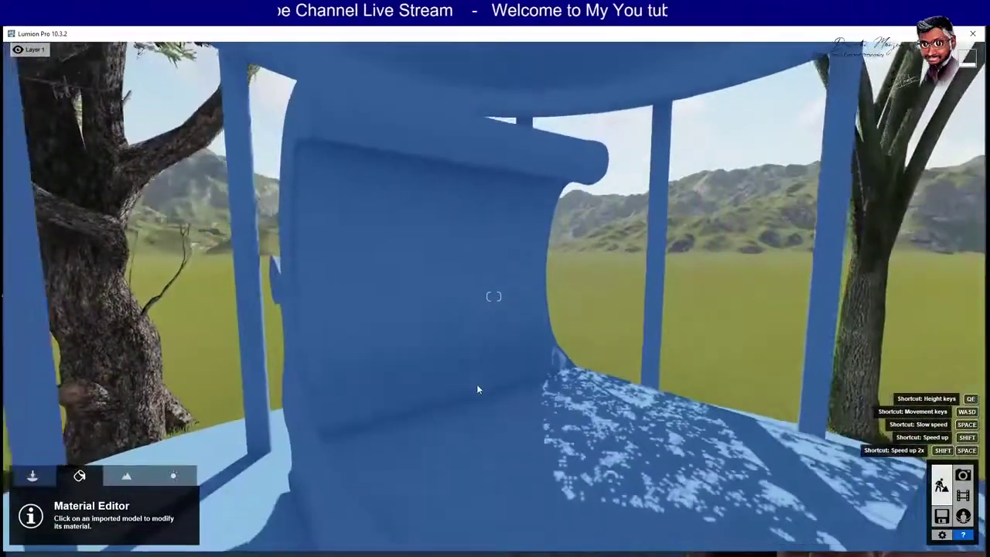
pyautogui.moveTo(477, 384); pyautogui.dragTo(411, 350, button='right')
pyautogui.press('s')
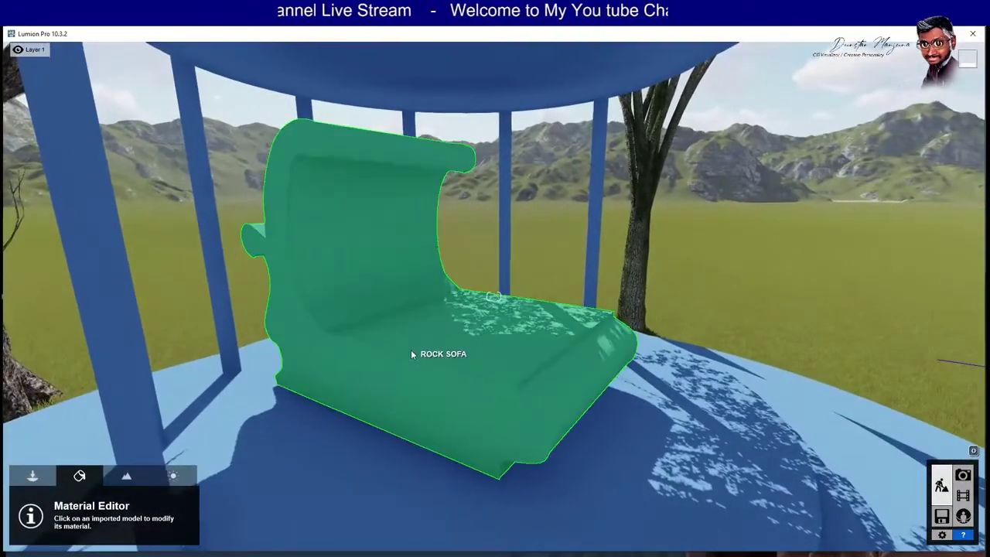
pyautogui.click(412, 353)
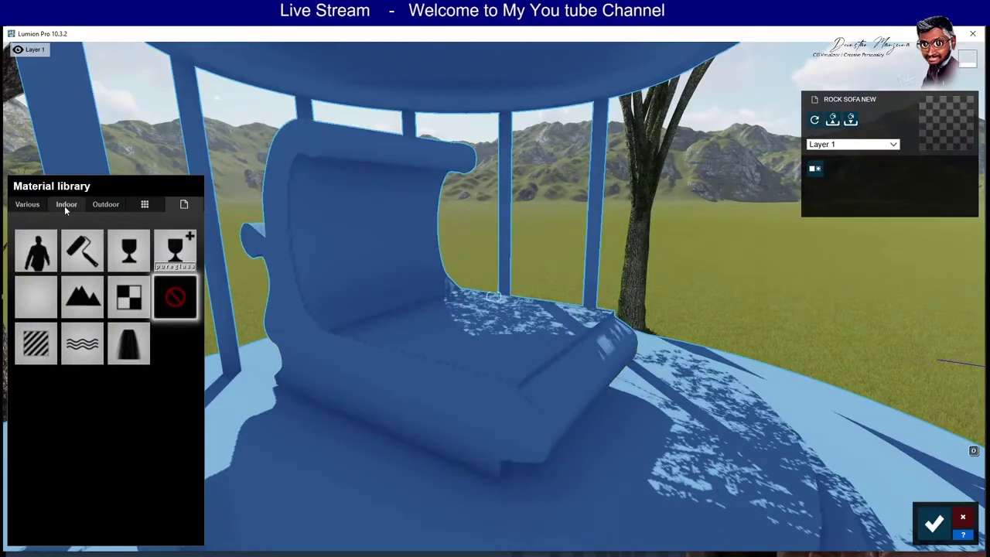
pyautogui.click(103, 205)
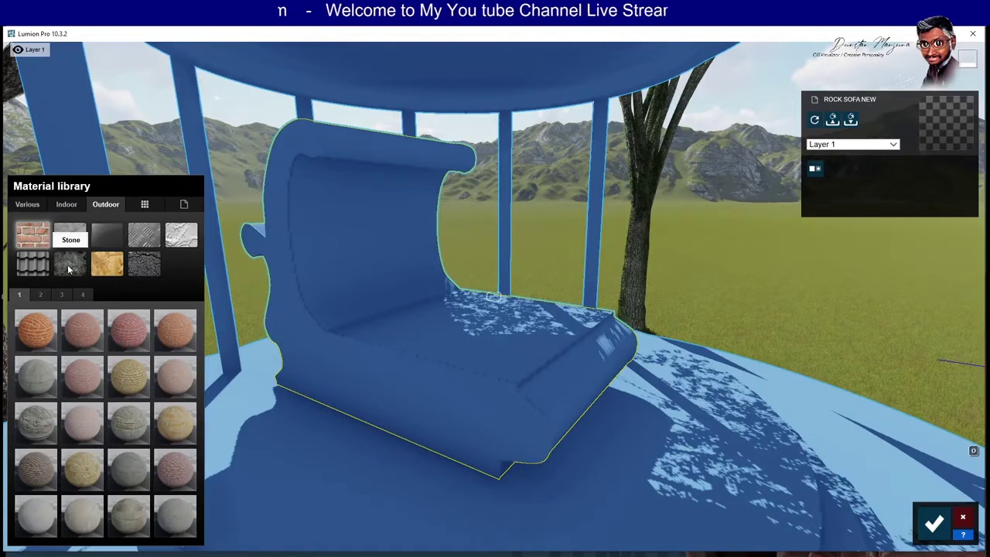
pyautogui.click(67, 269)
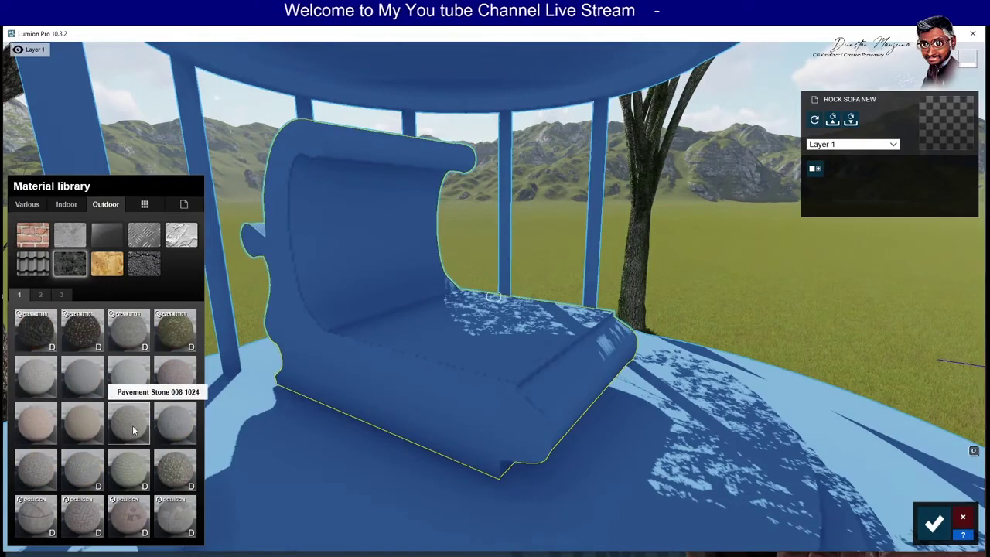
pyautogui.click(61, 295)
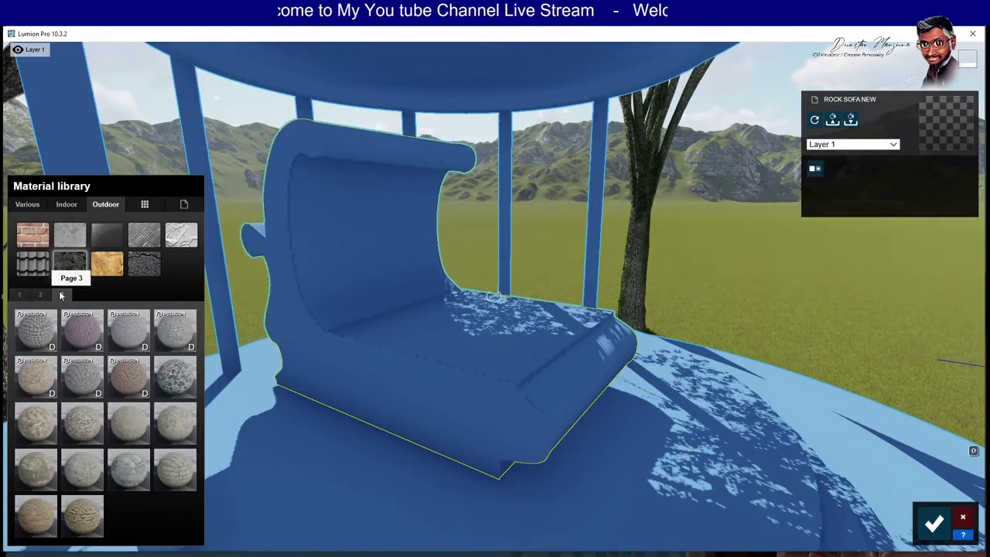
pyautogui.click(180, 383)
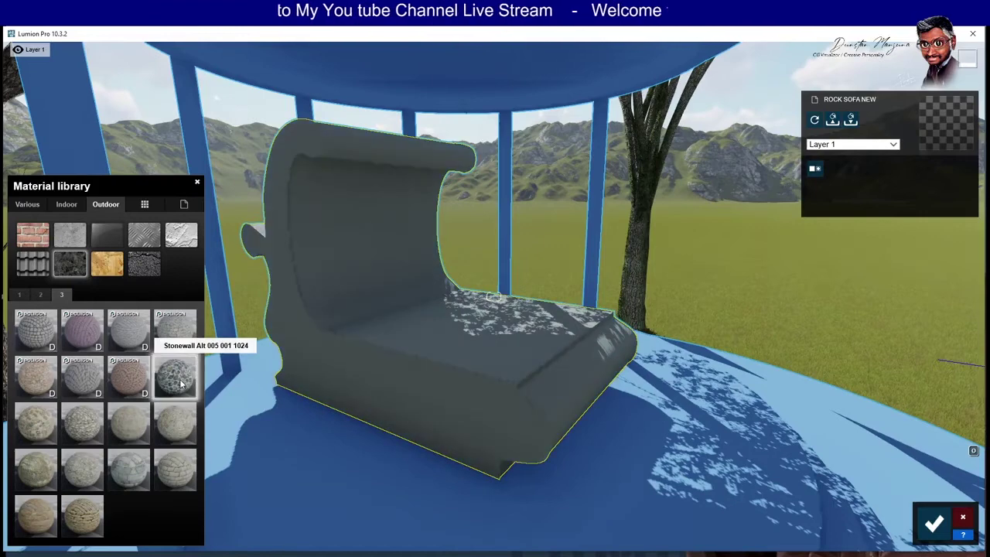
pyautogui.scroll(5, 334, 392)
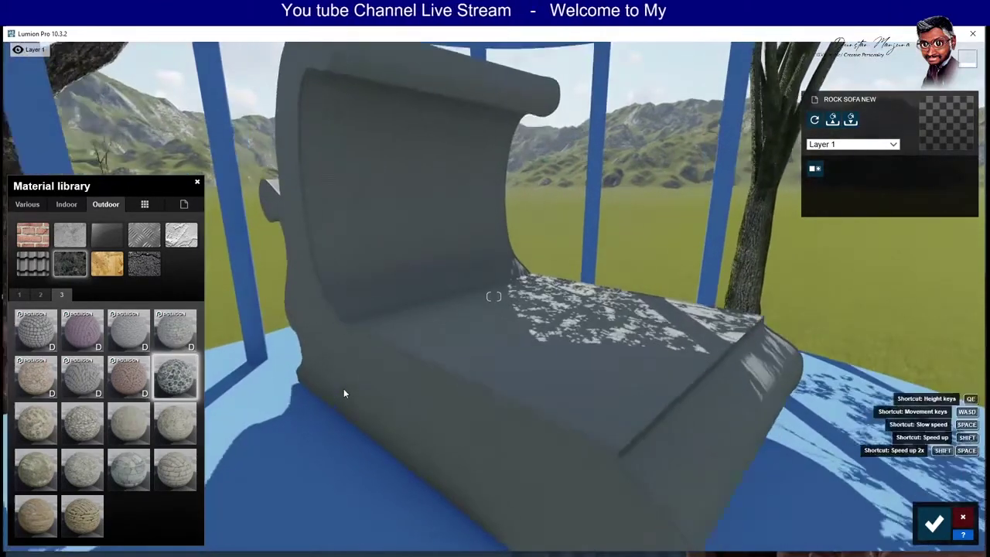
pyautogui.click(27, 425)
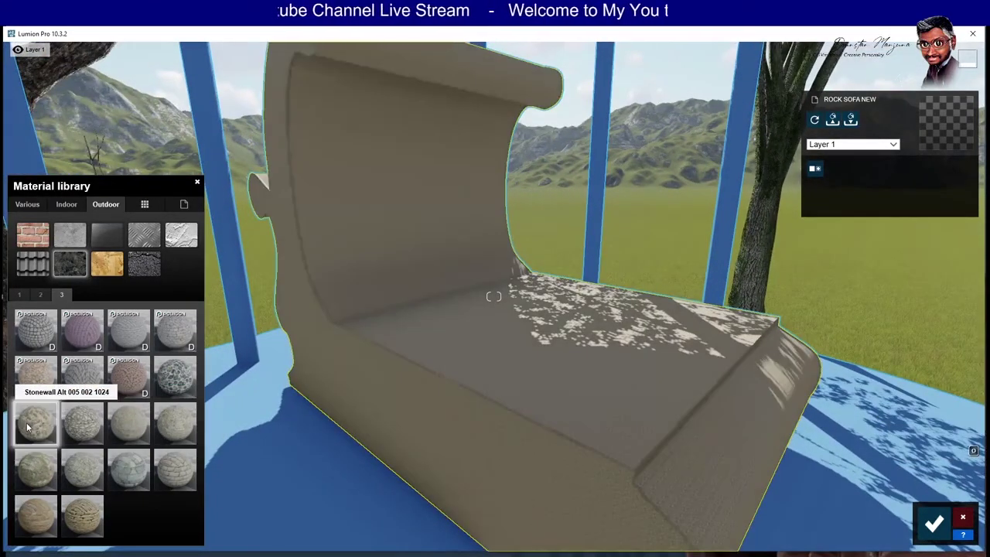
# Give the sofa Pavement Stone 010 1024 from Outdoor page 1 and open its settings.
pyautogui.click(41, 293)
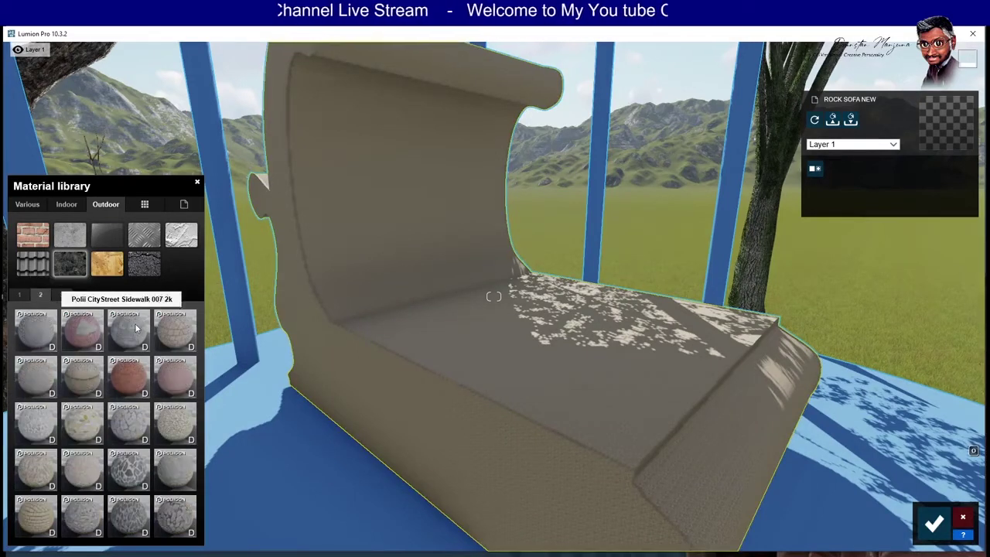
pyautogui.click(19, 294)
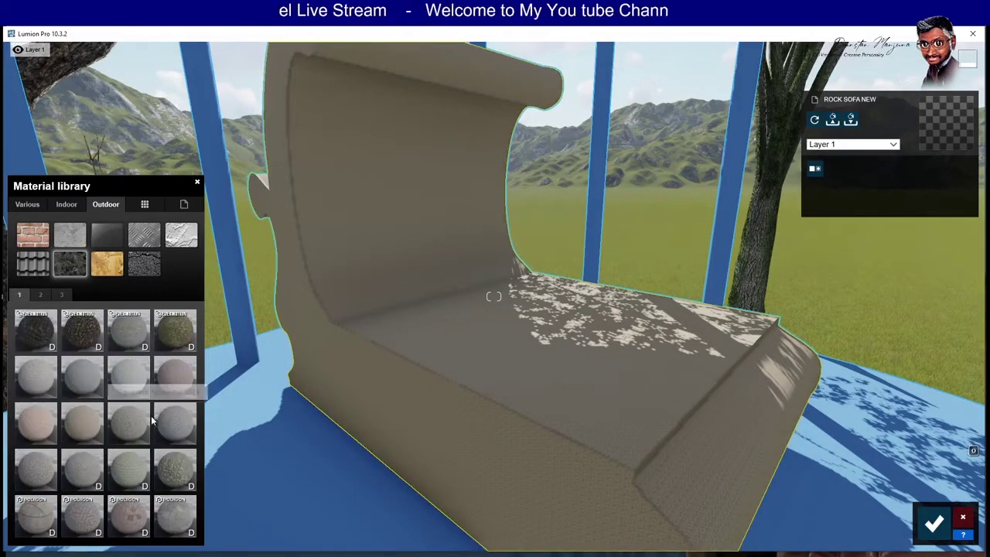
pyautogui.click(89, 471)
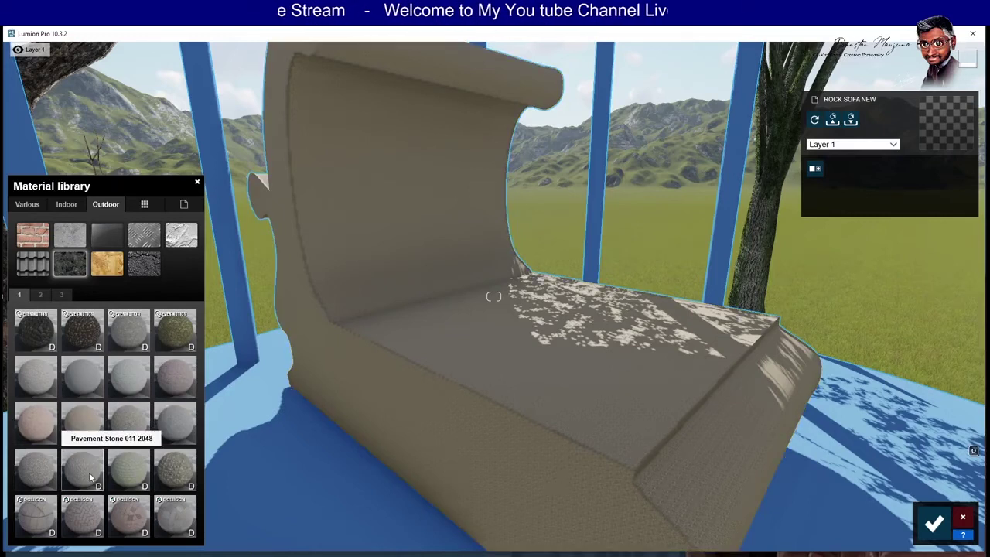
pyautogui.click(31, 477)
pyautogui.moveTo(92, 377)
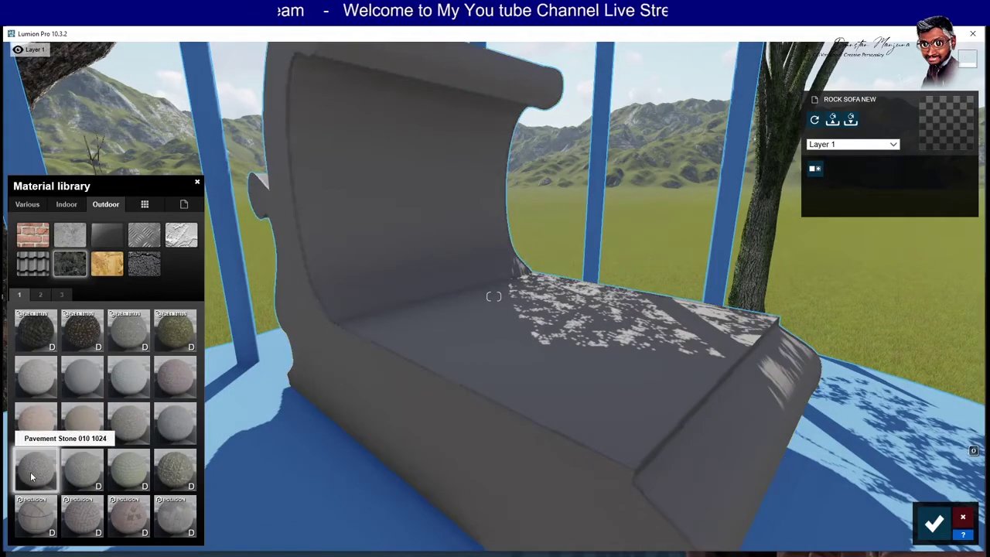
pyautogui.moveTo(67, 471)
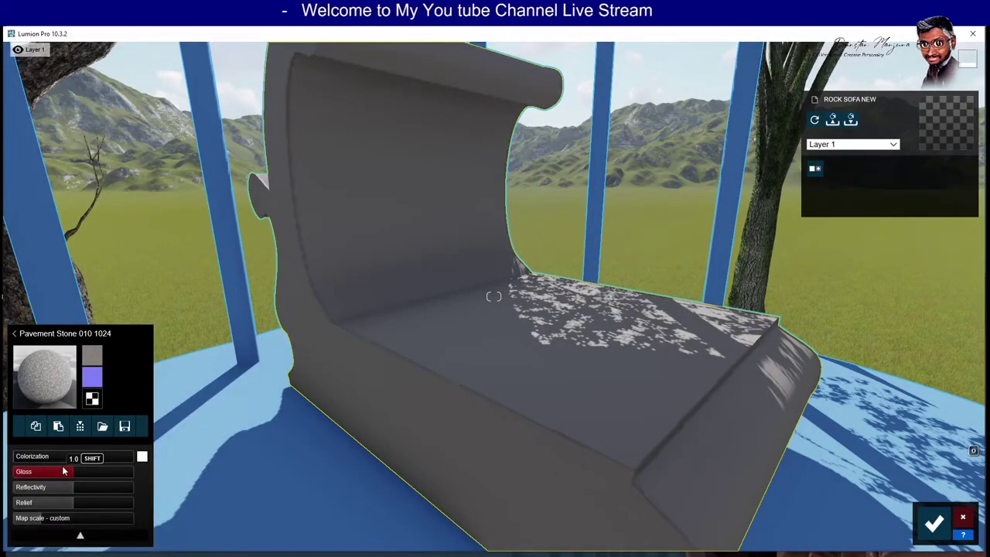
# Set the sofa stone's map scale to about 93.8, lower its gloss and raise its relief.
pyautogui.moveTo(43, 522); pyautogui.dragTo(70, 524)
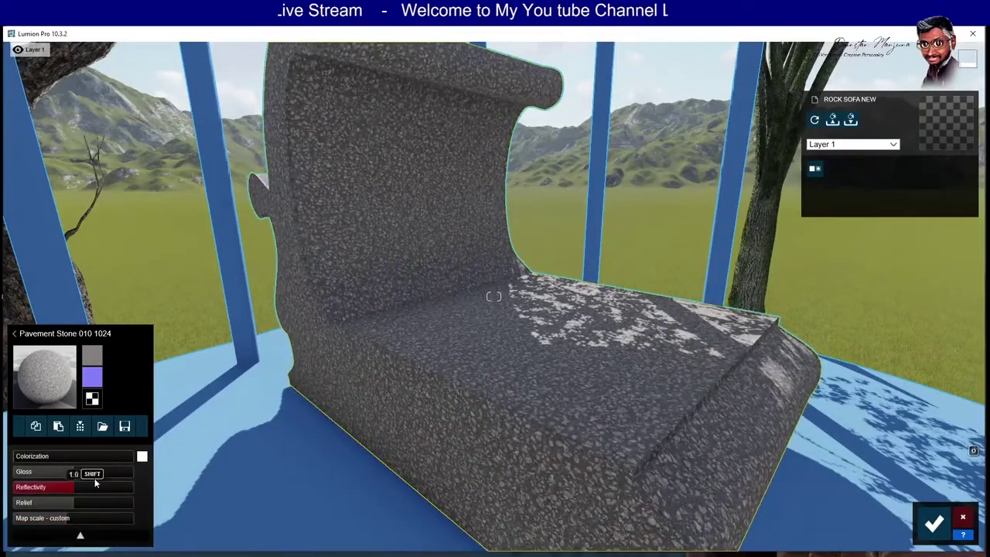
pyautogui.moveTo(72, 479); pyautogui.dragTo(2, 488)
pyautogui.moveTo(44, 503)
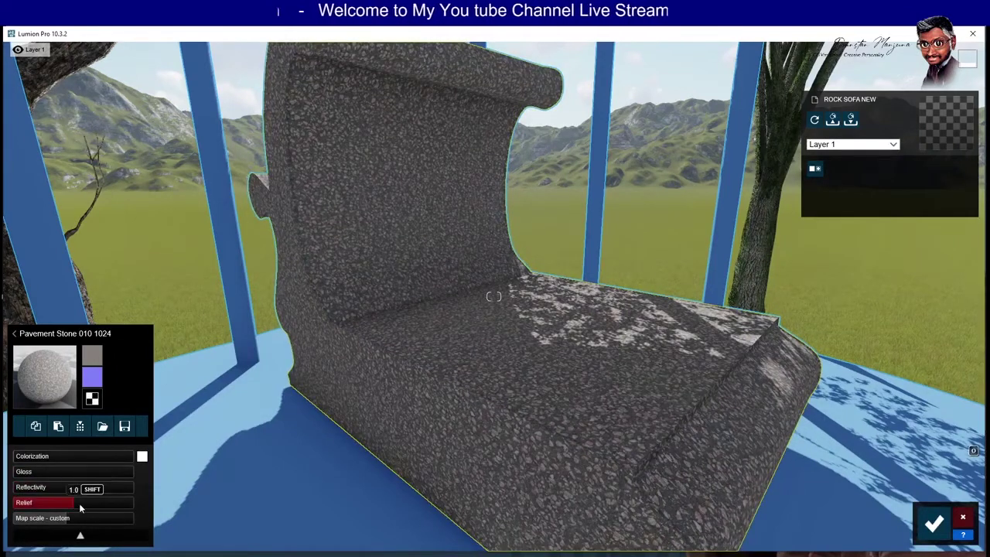
pyautogui.moveTo(75, 503); pyautogui.dragTo(84, 506)
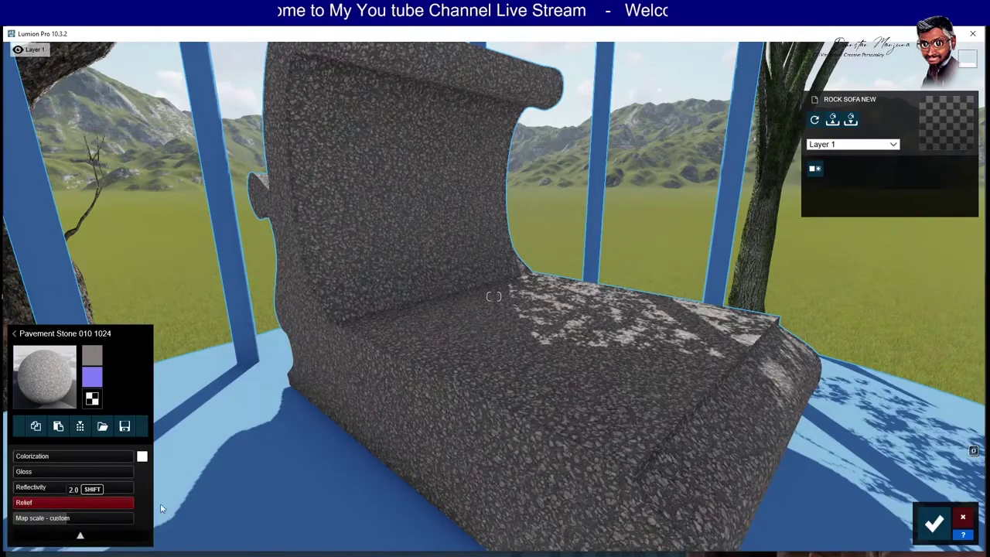
pyautogui.moveTo(145, 503); pyautogui.dragTo(417, 456, button='right')
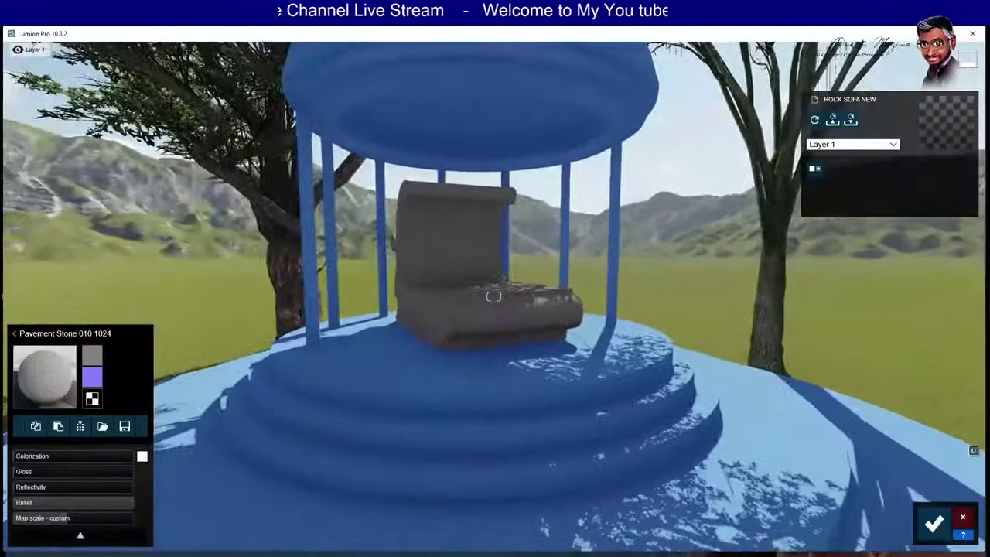
# Accept the sofa material, then select the dome and show the Indoor wood materials.
pyautogui.moveTo(417, 461)
pyautogui.mouseDown(button='right')
pyautogui.moveTo(360, 487)
pyautogui.moveTo(331, 366)
pyautogui.mouseUp(button='right')
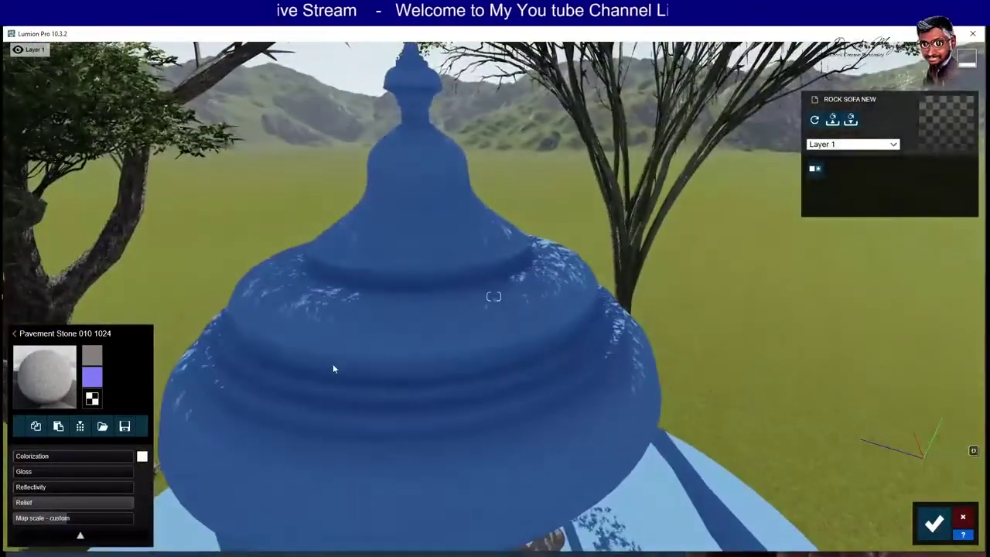
pyautogui.click(934, 524)
pyautogui.click(506, 339)
pyautogui.click(66, 204)
pyautogui.click(148, 266)
# Try several wood and grey materials on the dome across wood pages 2 and 4.
pyautogui.click(98, 465)
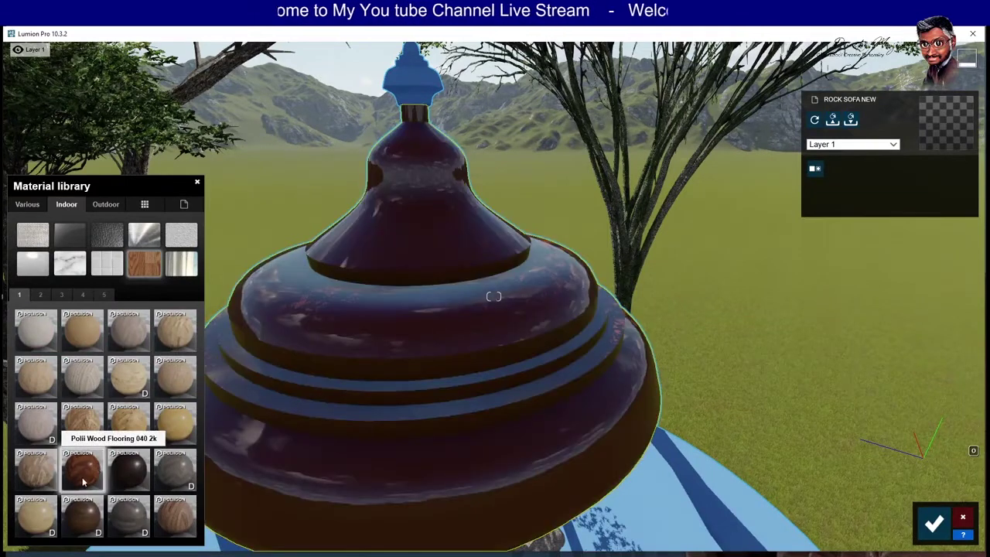
pyautogui.click(82, 295)
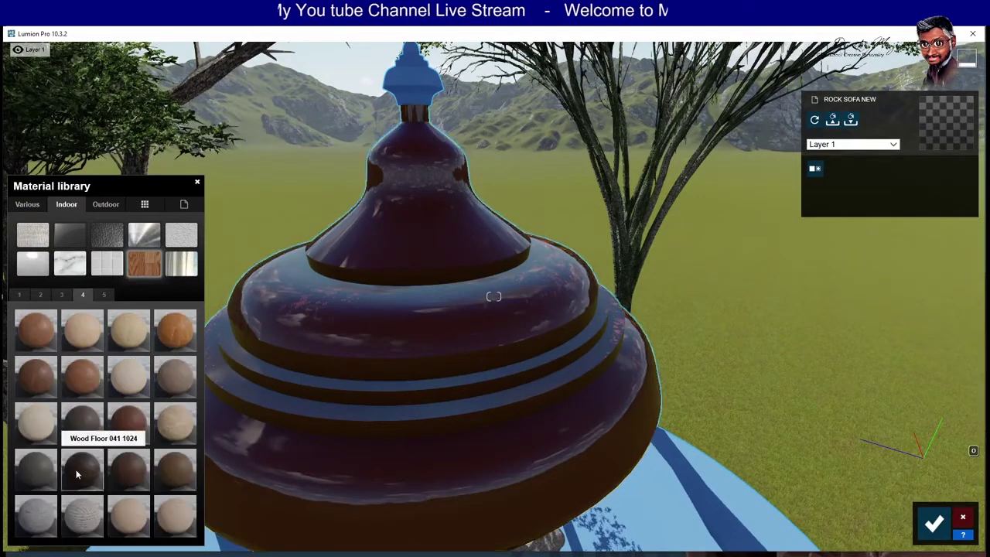
pyautogui.click(77, 474)
pyautogui.click(35, 377)
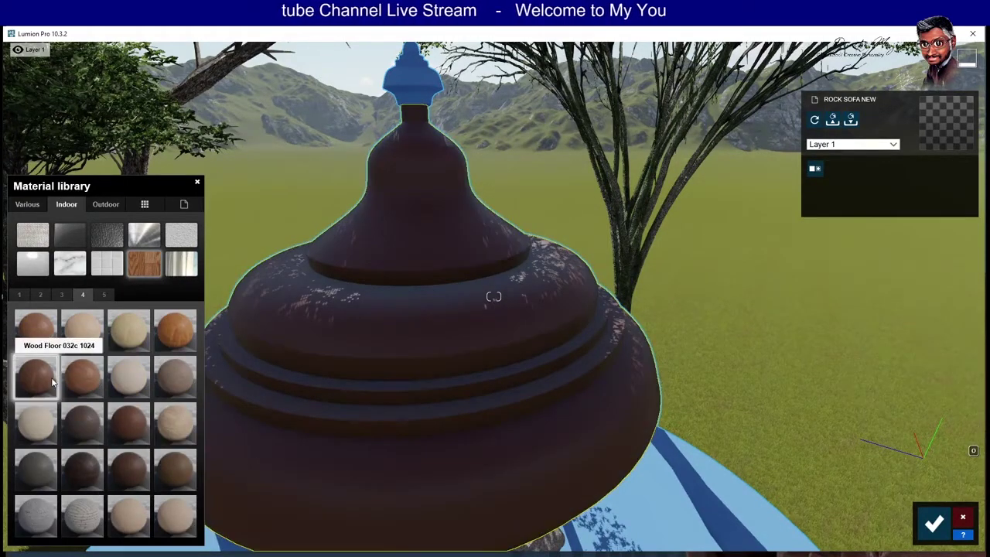
pyautogui.click(43, 294)
pyautogui.click(45, 508)
# Apply Polii Wood Flooring 04 3k to the dome and remove its gloss.
pyautogui.click(41, 430)
pyautogui.click(36, 328)
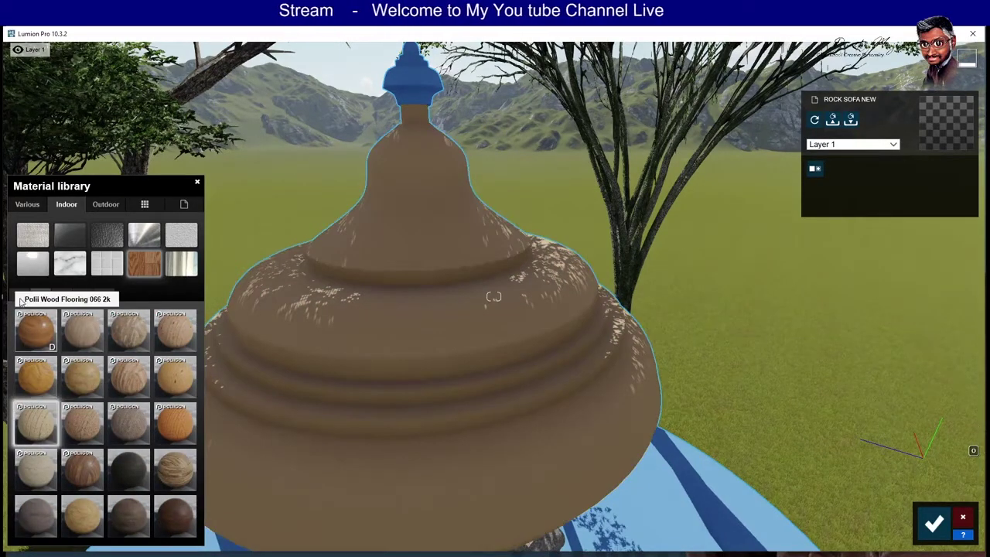
pyautogui.click(19, 293)
pyautogui.click(175, 526)
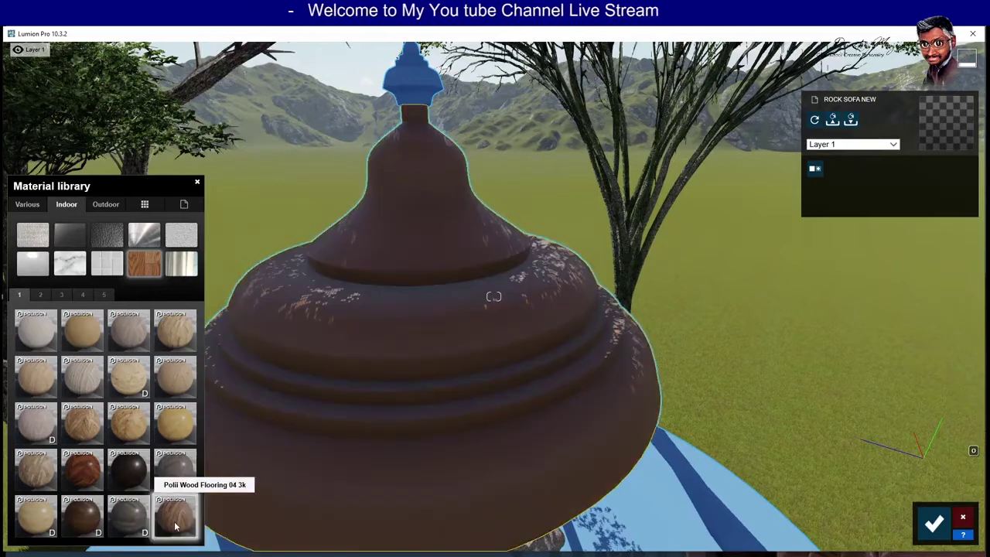
pyautogui.moveTo(2, 469); pyautogui.dragTo(2, 470)
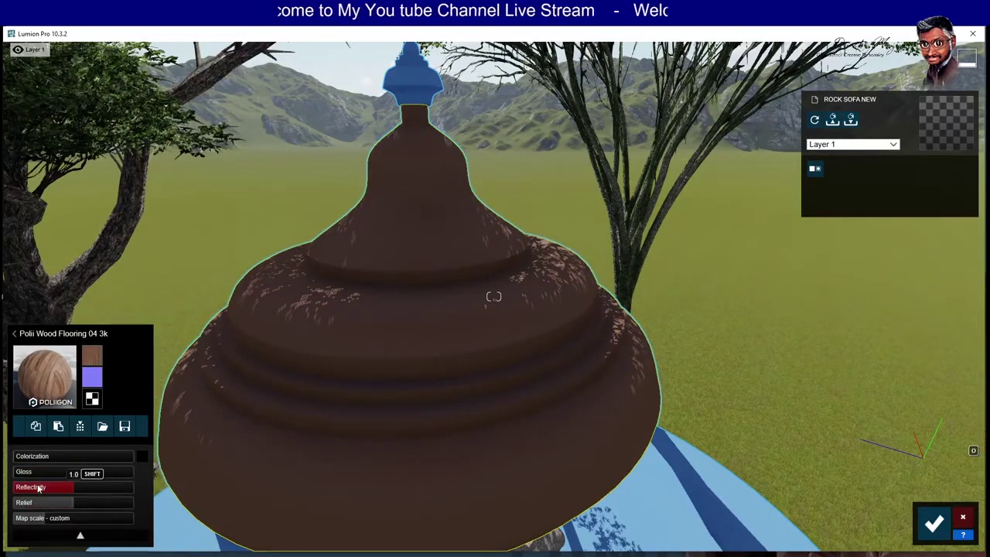
# Enlarge the dome wood's map scale and rotate its heading into horizontal rings.
pyautogui.moveTo(63, 524); pyautogui.dragTo(91, 530)
pyautogui.press('s')
pyautogui.click(81, 534)
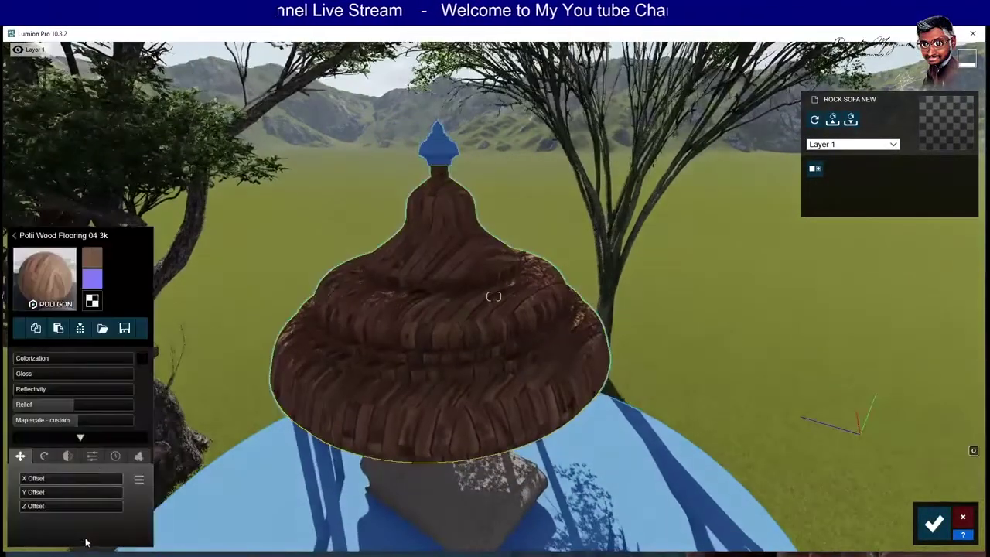
pyautogui.moveTo(43, 478); pyautogui.dragTo(60, 478)
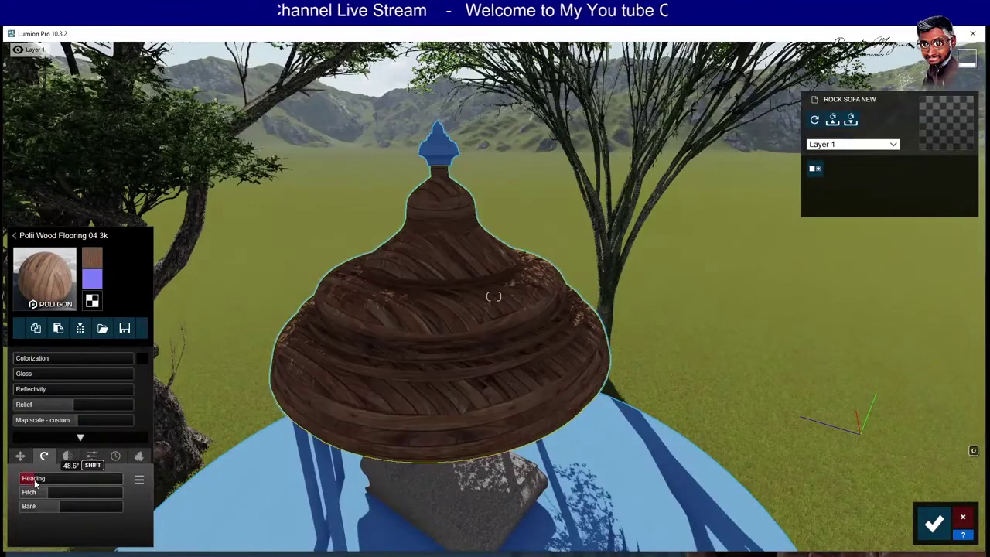
pyautogui.click(92, 259)
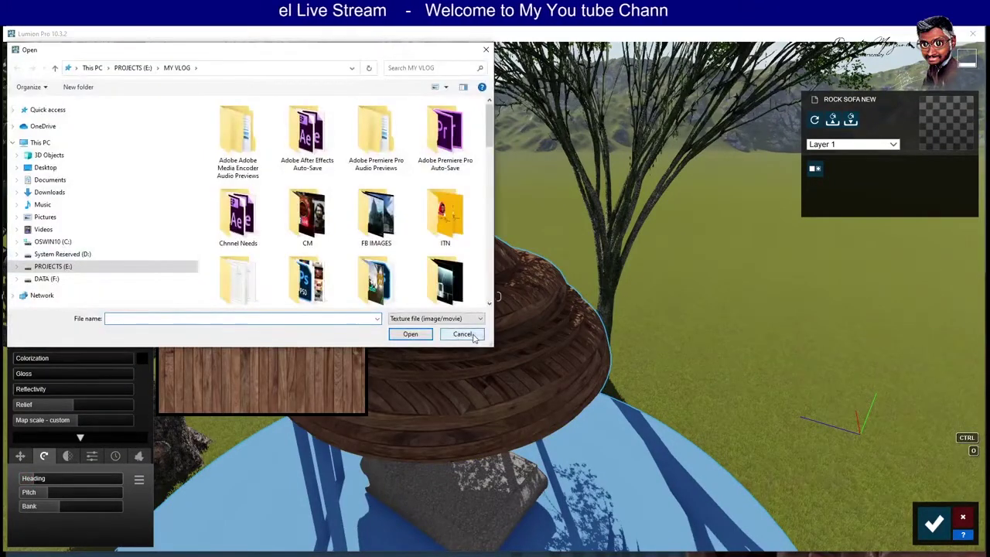
pyautogui.click(474, 337)
# Replace the dome's wood with the dark glossy Polii Wood Flooring 042 2K.
pyautogui.click(44, 275)
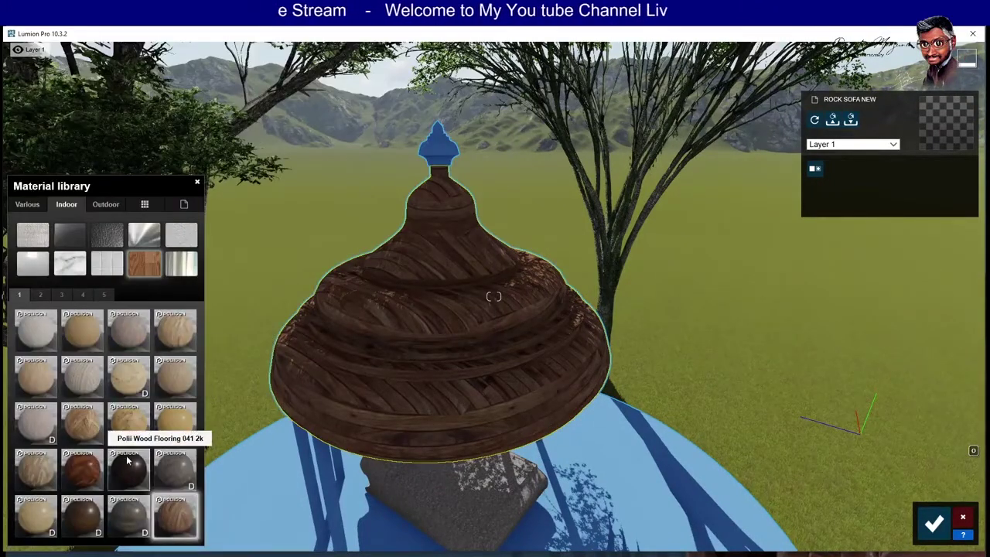
pyautogui.click(169, 475)
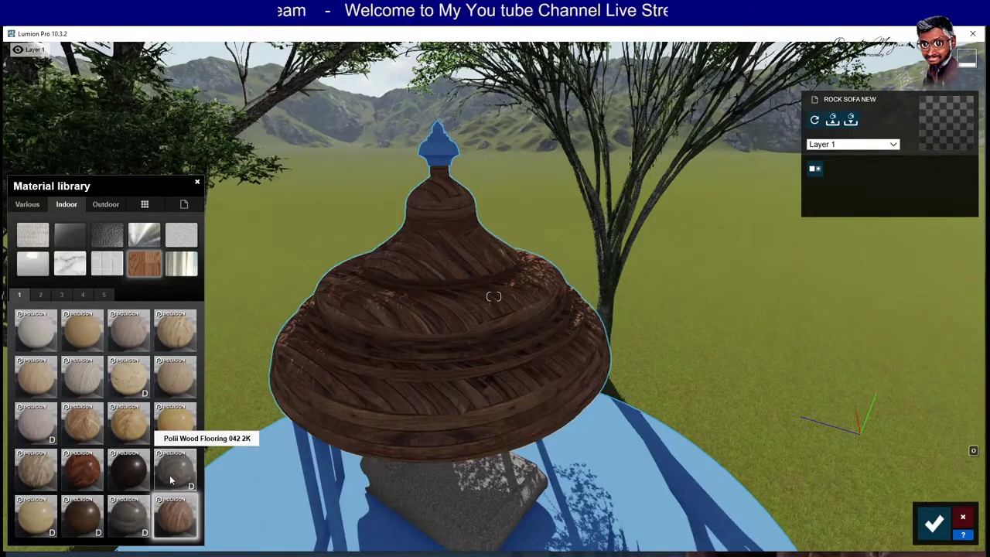
pyautogui.click(82, 295)
pyautogui.click(106, 296)
pyautogui.click(51, 298)
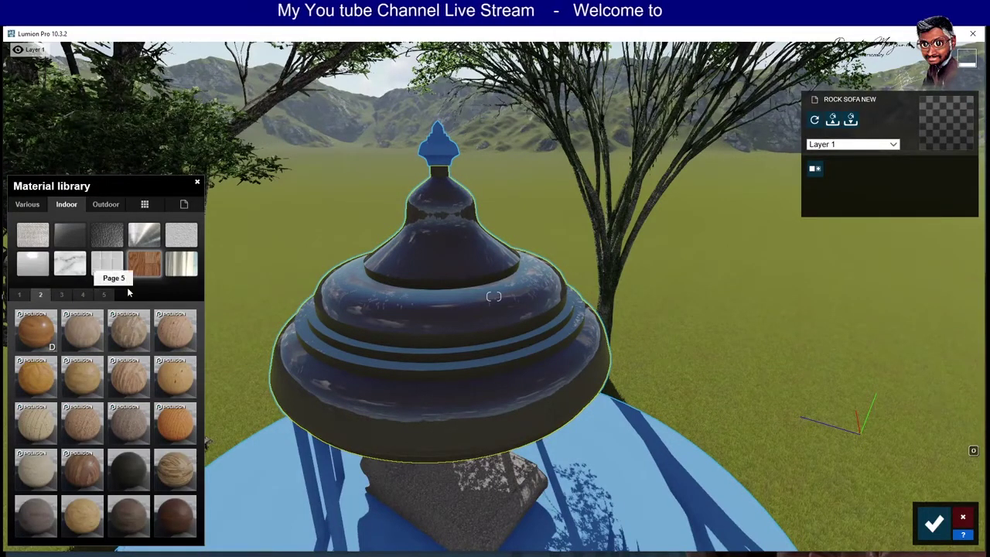
pyautogui.click(105, 205)
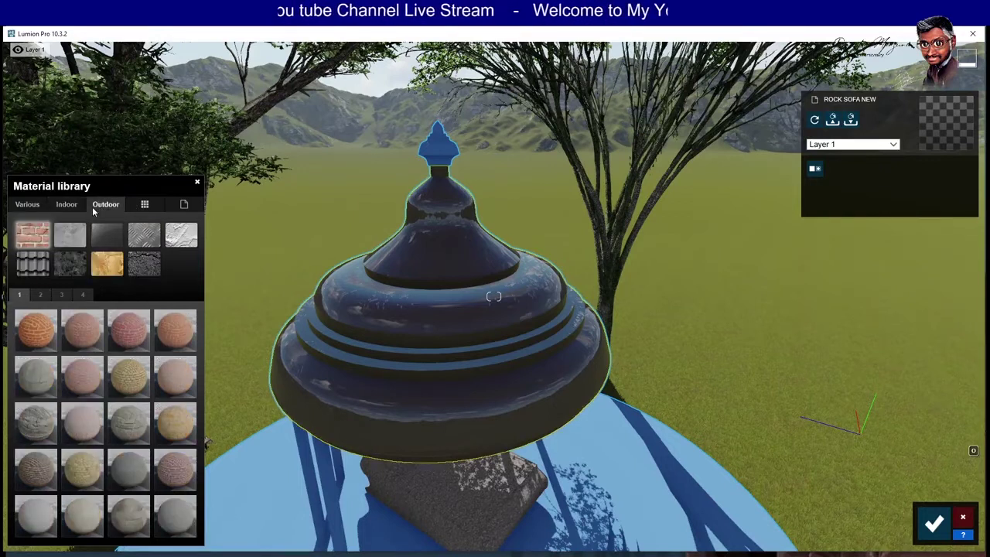
# Cover the dome in red Roof 012 clay tiles from Roofing and adjust their gloss.
pyautogui.click(32, 266)
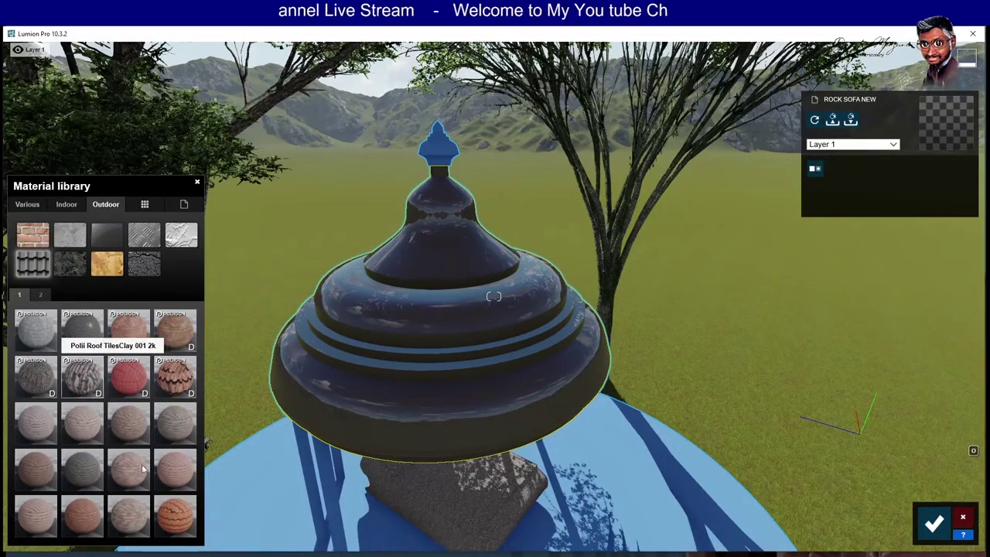
pyautogui.click(177, 517)
pyautogui.click(180, 519)
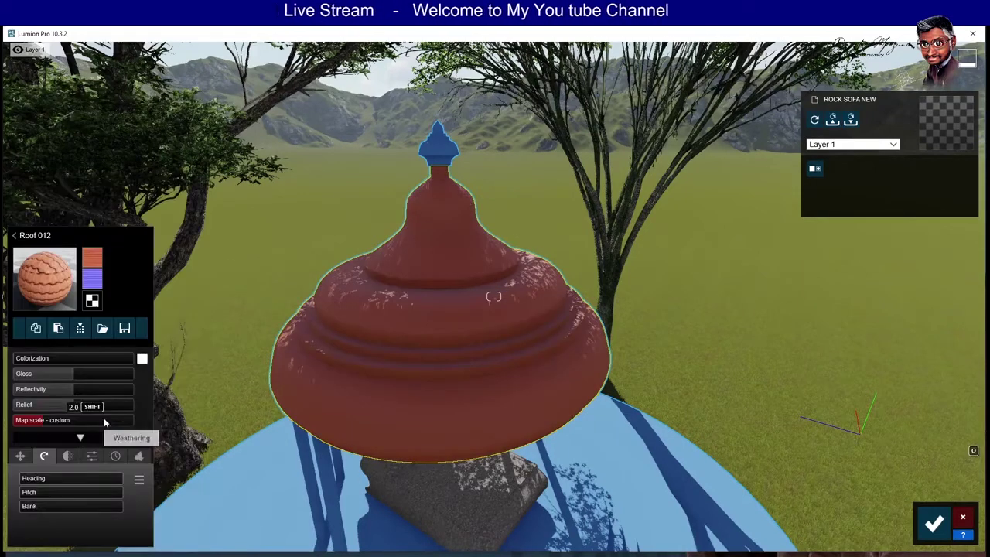
pyautogui.moveTo(34, 379)
pyautogui.mouseDown()
pyautogui.moveTo(46, 419)
pyautogui.moveTo(65, 423)
pyautogui.mouseUp()
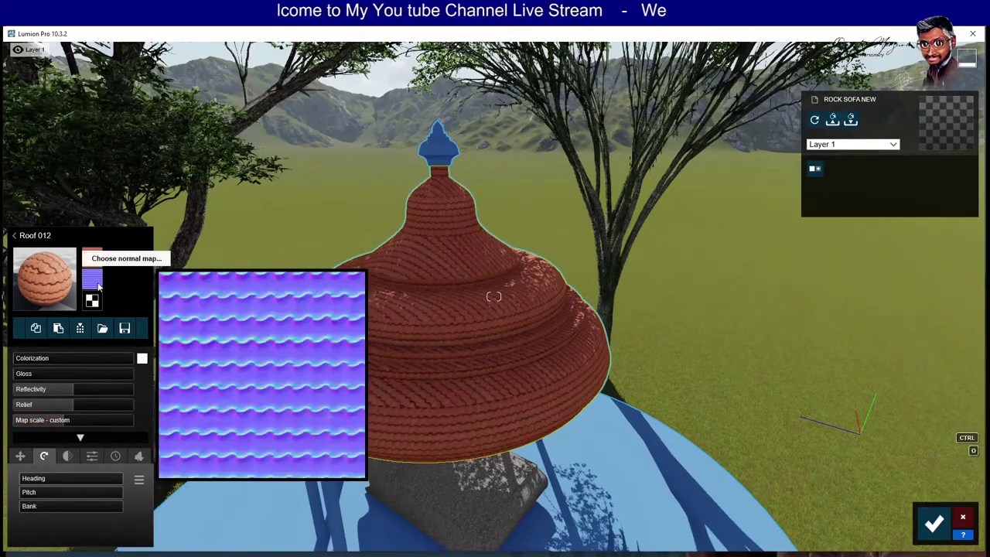
# Accept the dome's tiles, select the finial and browse the Indoor metal materials.
pyautogui.click(933, 524)
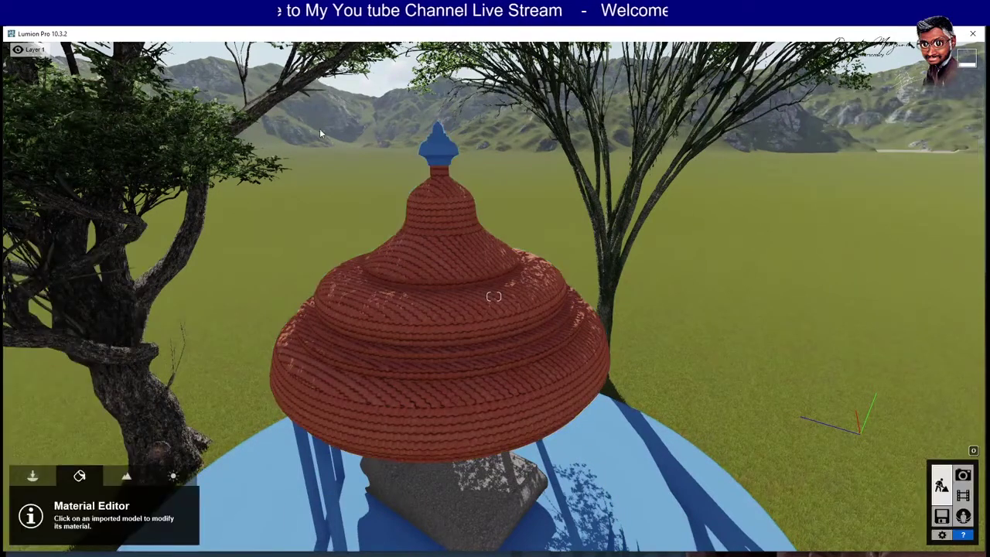
pyautogui.click(435, 151)
pyautogui.click(65, 205)
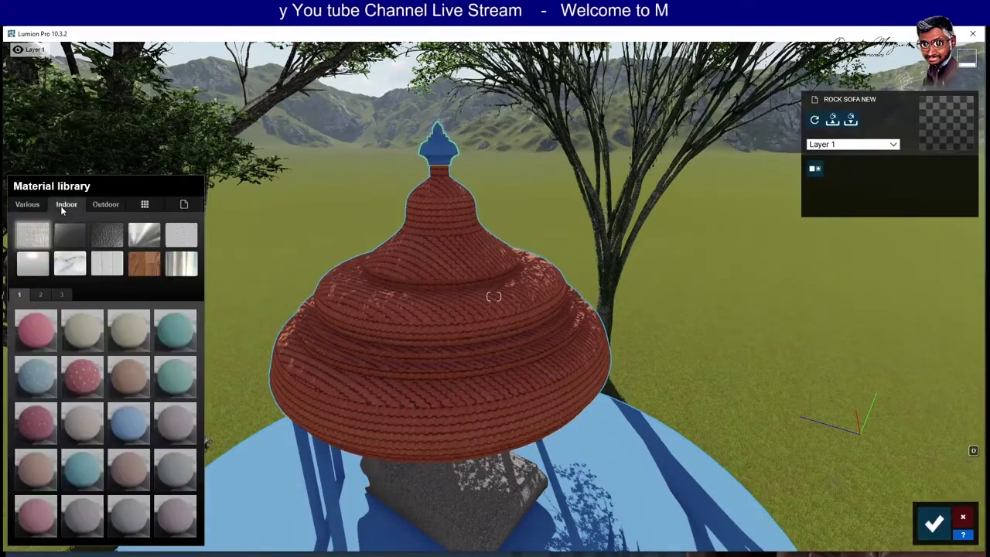
pyautogui.click(37, 205)
pyautogui.click(65, 204)
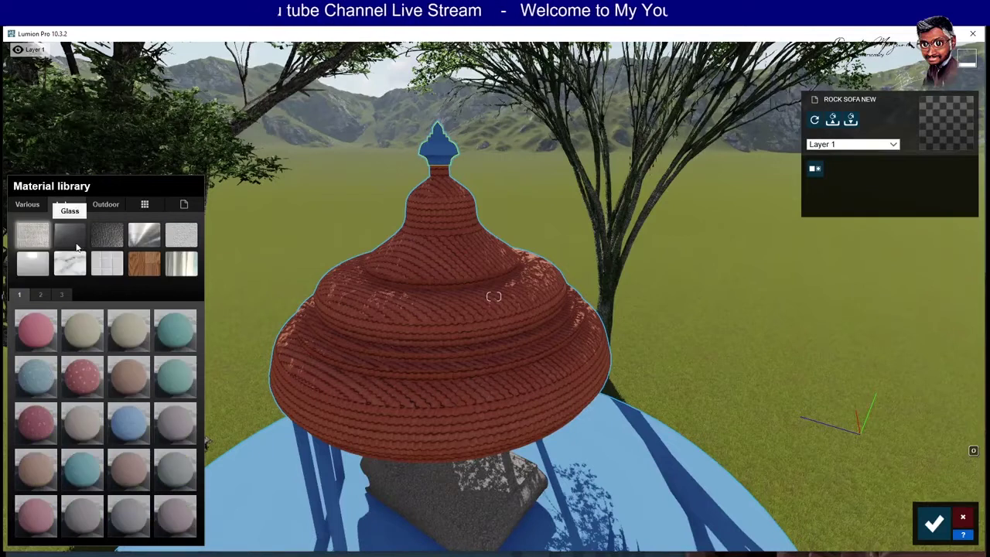
pyautogui.click(140, 244)
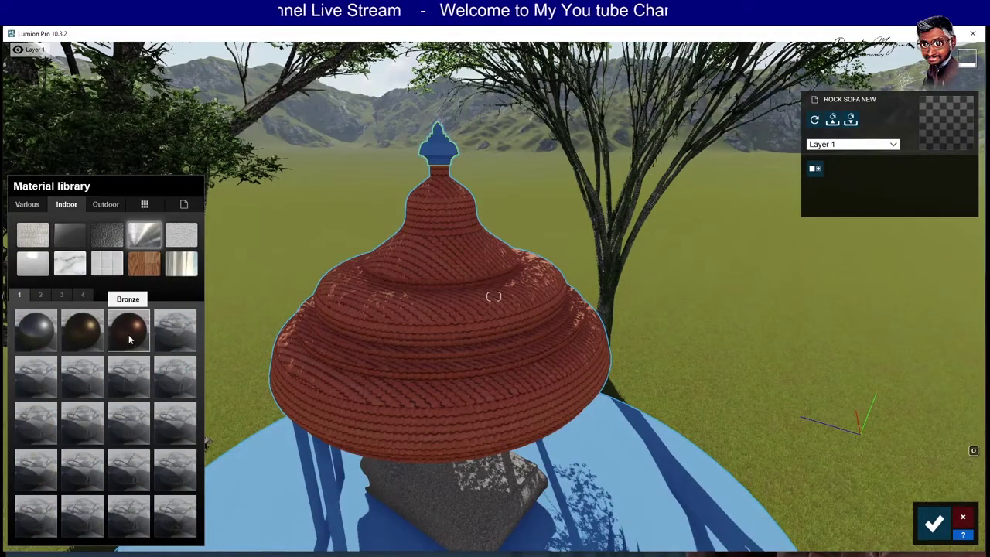
pyautogui.click(62, 294)
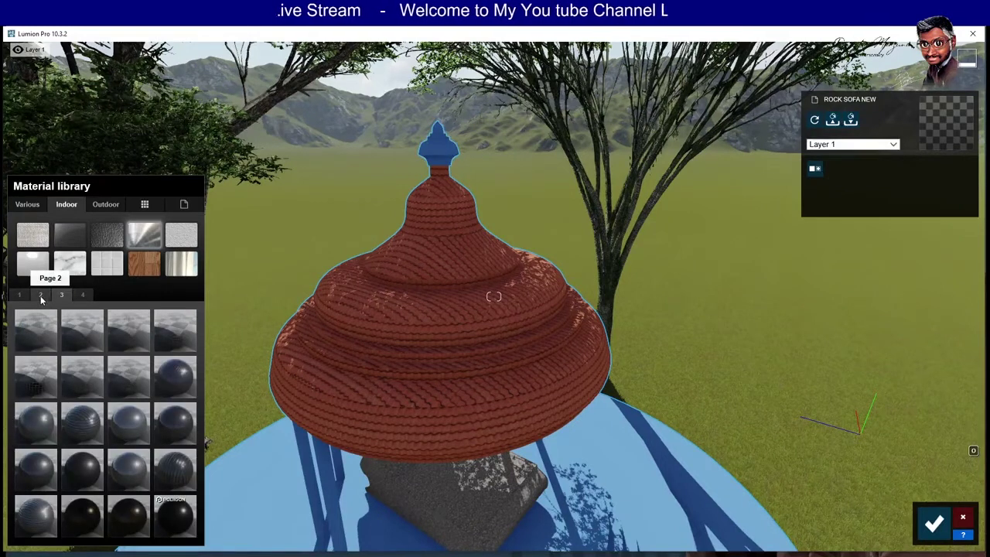
pyautogui.click(41, 297)
pyautogui.click(67, 298)
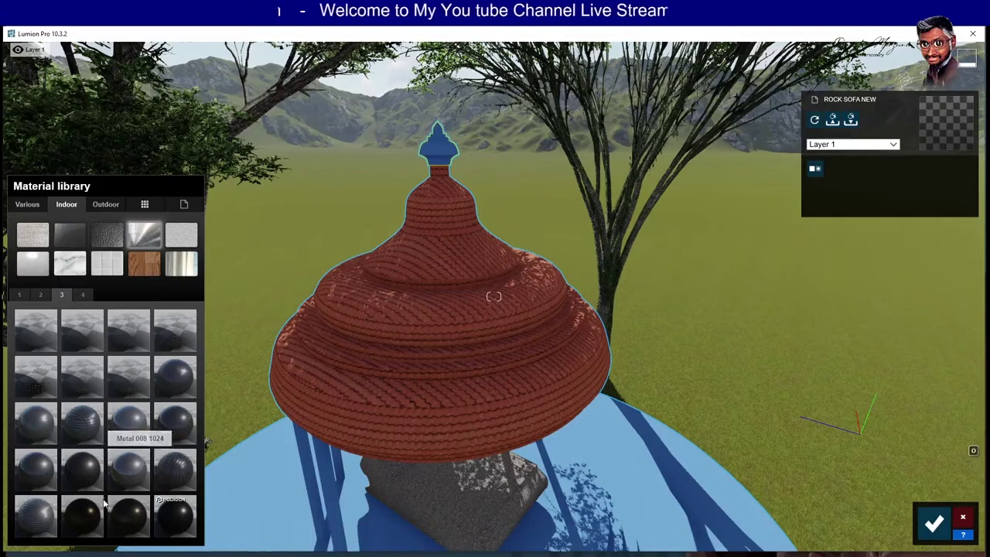
# Give the finial the Gold material with reduced gloss and accept it.
pyautogui.click(175, 469)
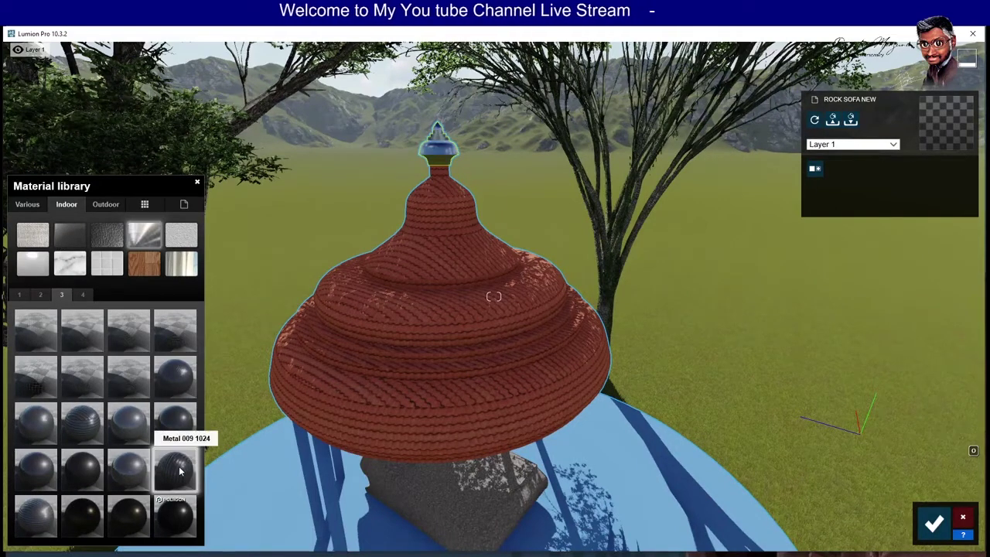
pyautogui.click(40, 295)
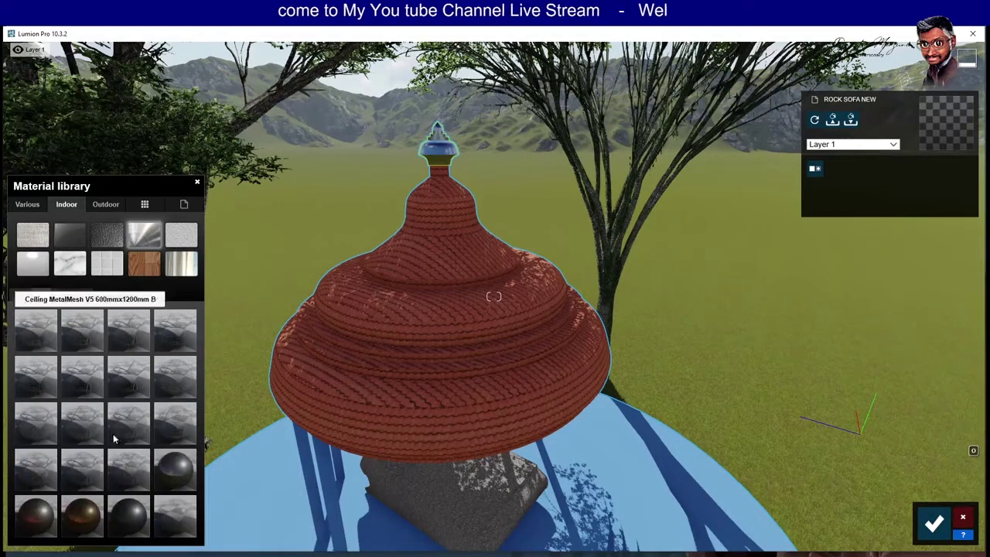
pyautogui.click(84, 516)
pyautogui.click(86, 516)
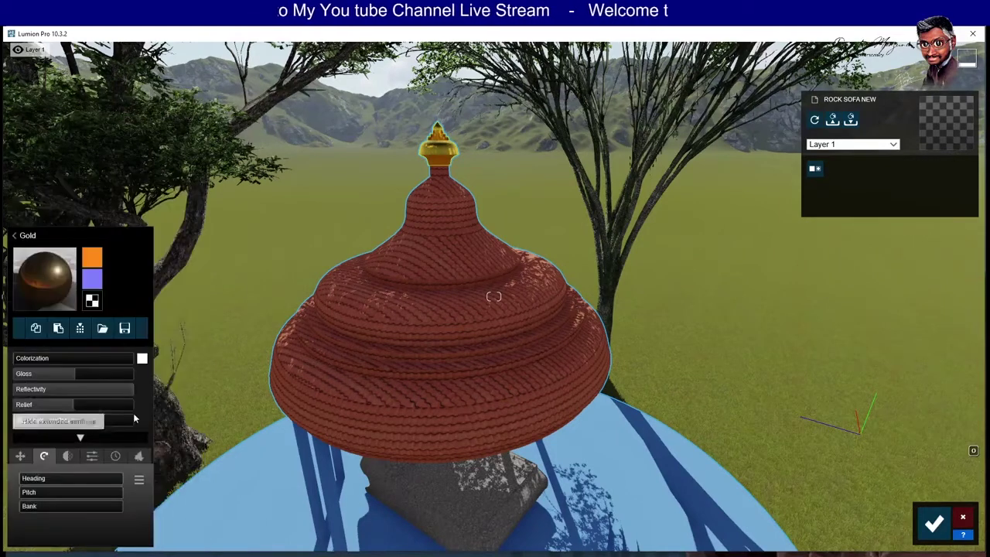
pyautogui.click(42, 374)
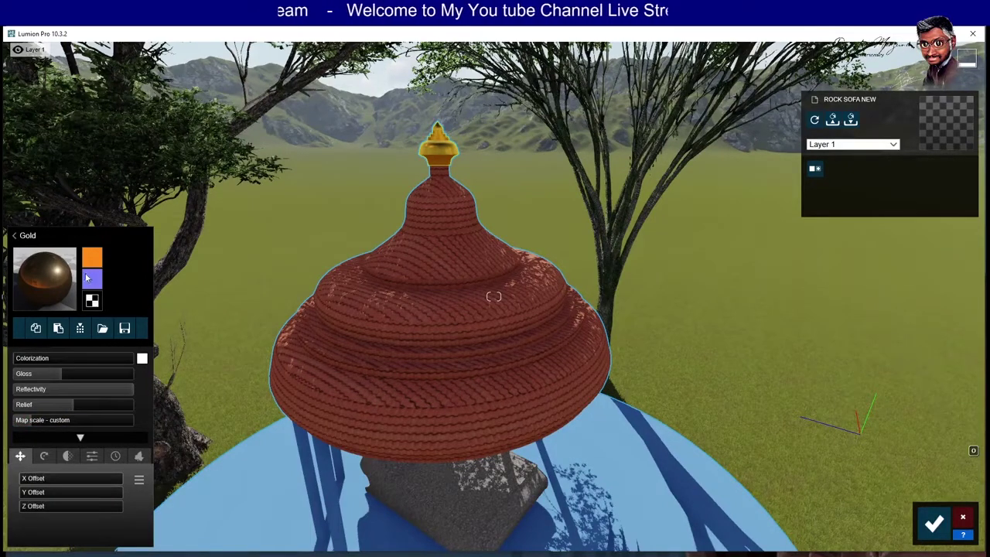
pyautogui.click(934, 524)
# Select a blue column and apply Indoor wood Polii Wood Flooring 041 2k to it.
pyautogui.moveTo(656, 446); pyautogui.dragTo(655, 402, button='right')
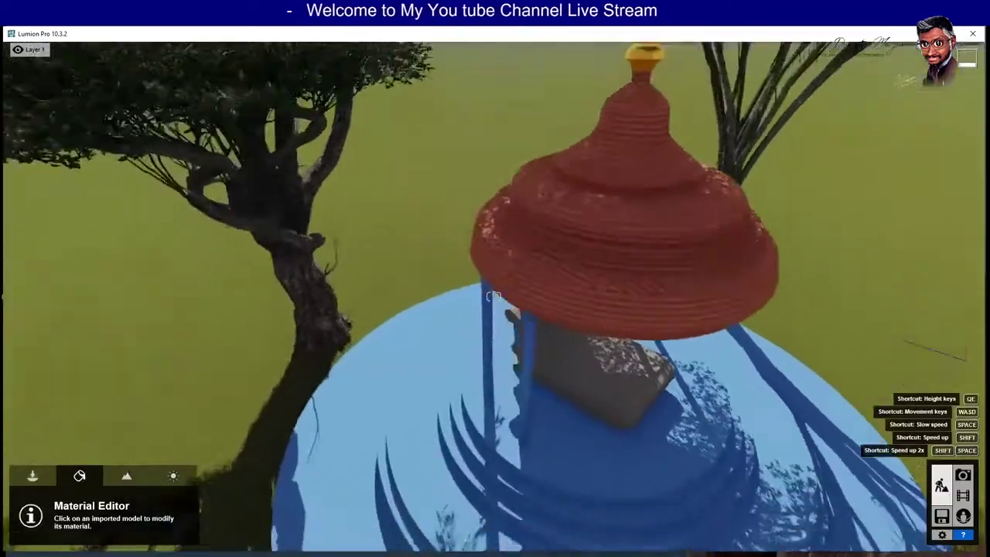
pyautogui.scroll(-5, 493, 296)
pyautogui.moveTo(493, 297); pyautogui.dragTo(494, 296, button='right')
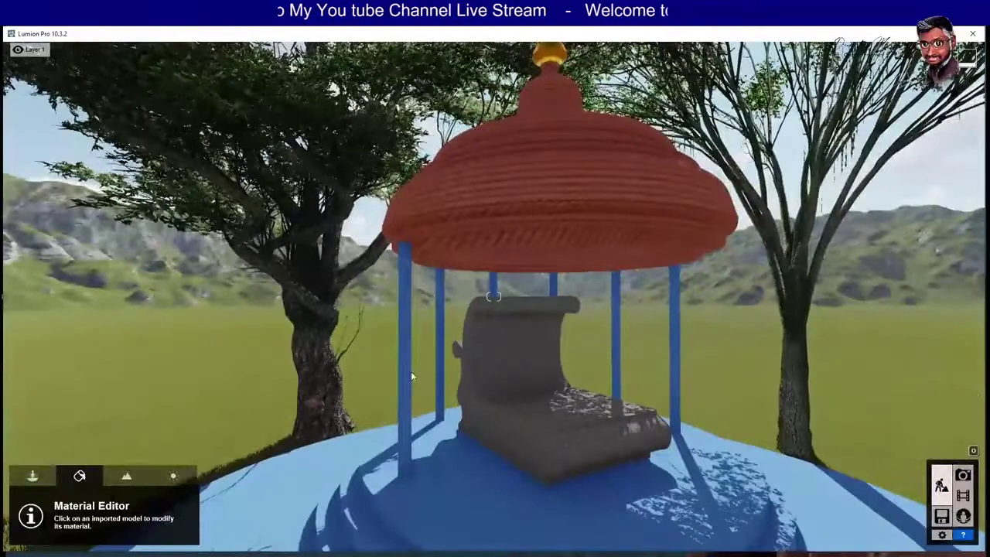
pyautogui.click(407, 369)
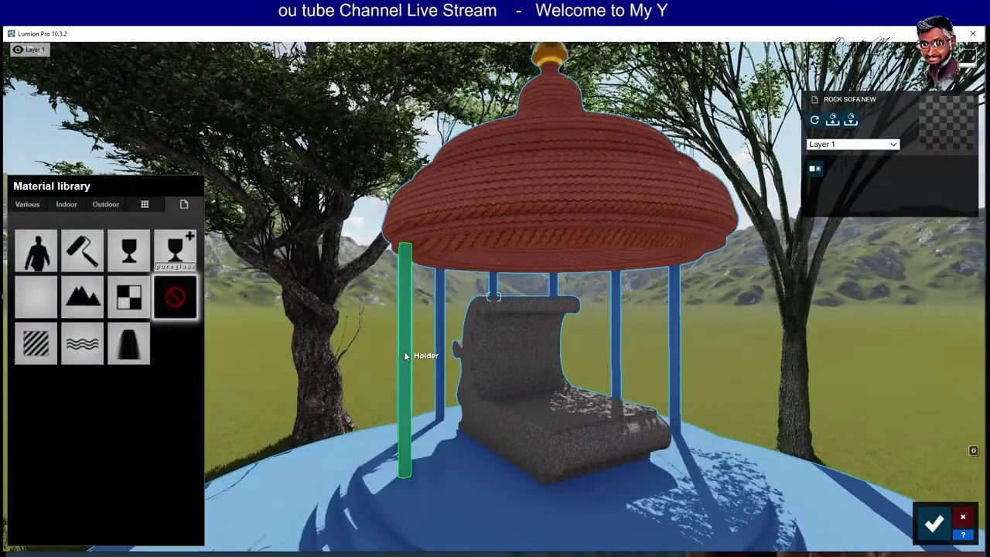
pyautogui.click(68, 204)
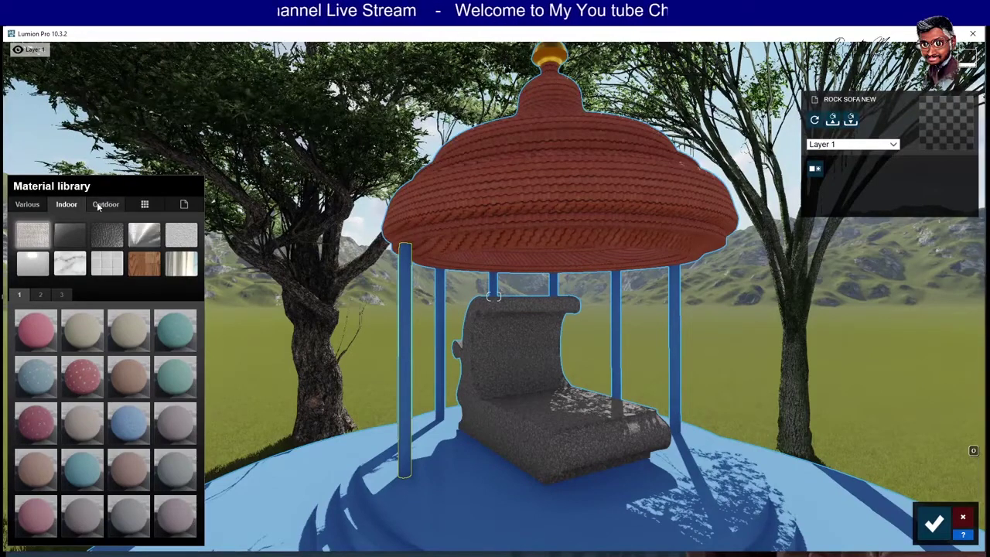
pyautogui.click(97, 202)
pyautogui.click(66, 205)
pyautogui.click(147, 264)
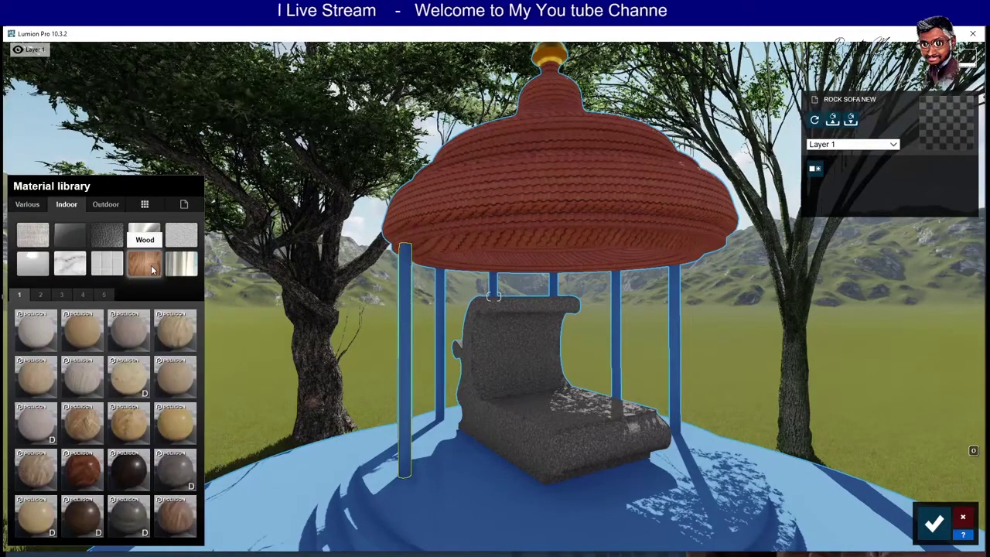
pyautogui.click(128, 467)
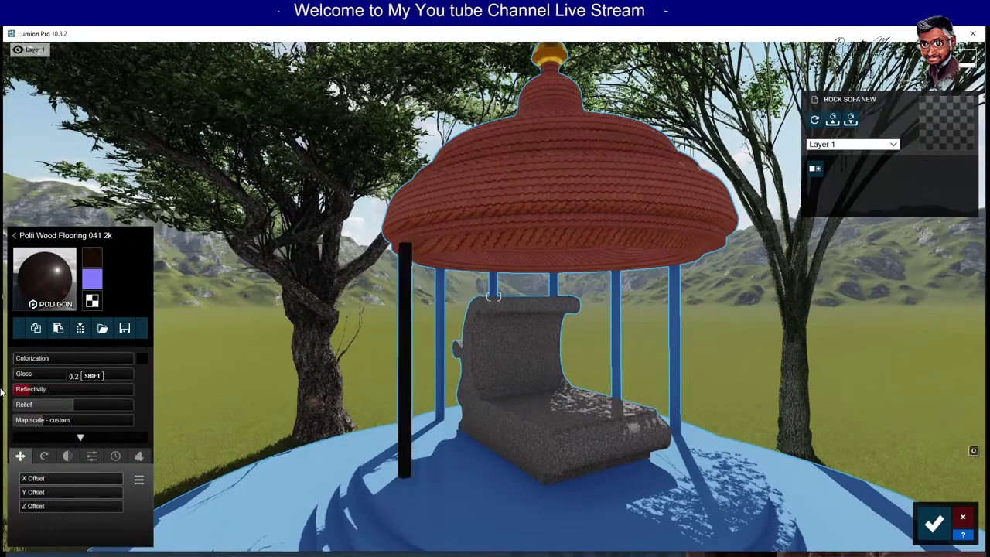
pyautogui.moveTo(73, 420)
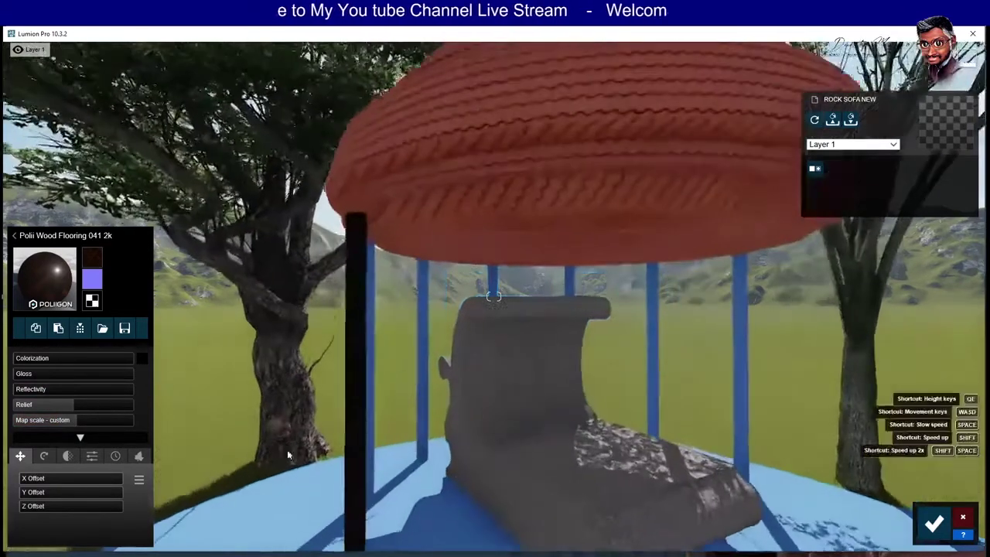
pyautogui.moveTo(287, 450)
pyautogui.mouseDown(button='right')
pyautogui.moveTo(335, 433)
pyautogui.moveTo(334, 334)
pyautogui.mouseUp(button='right')
# Switch the column's wood to Polii Wood Flooring 045 2K.
pyautogui.click(45, 280)
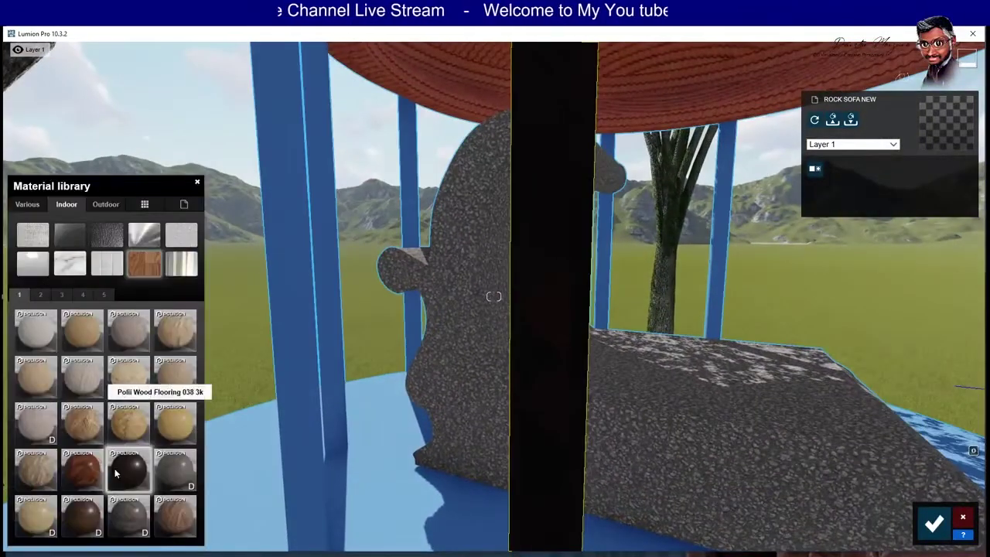
pyautogui.click(87, 520)
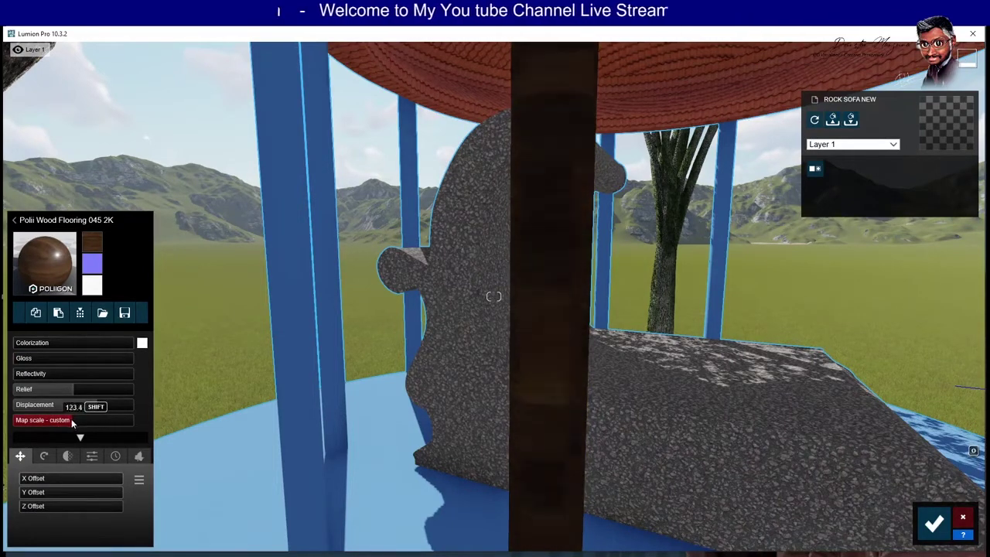
pyautogui.moveTo(422, 424); pyautogui.dragTo(433, 423, button='right')
pyautogui.scroll(-5, 422, 424)
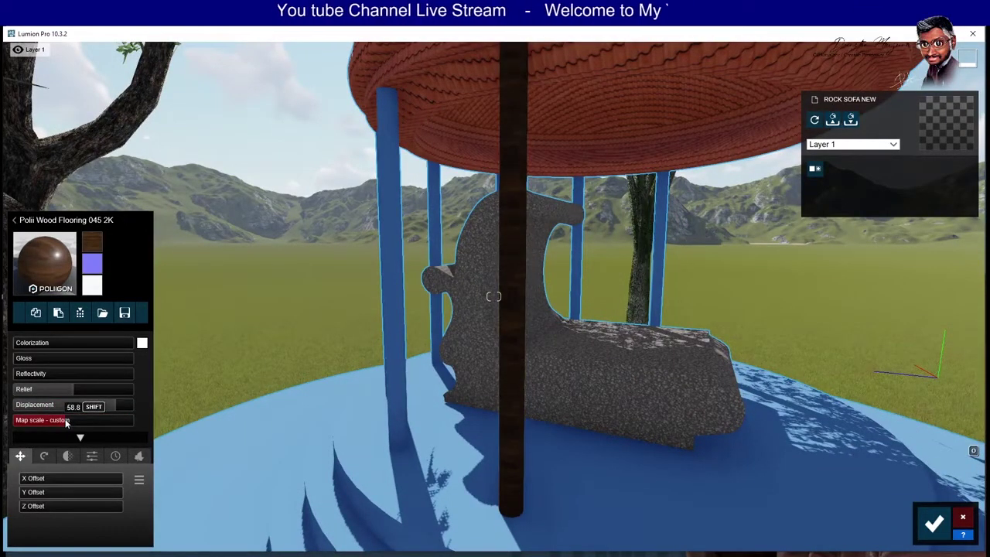
# Rotate the column wood texture's heading in the Orientation settings.
pyautogui.click(45, 457)
pyautogui.moveTo(25, 481); pyautogui.dragTo(36, 496)
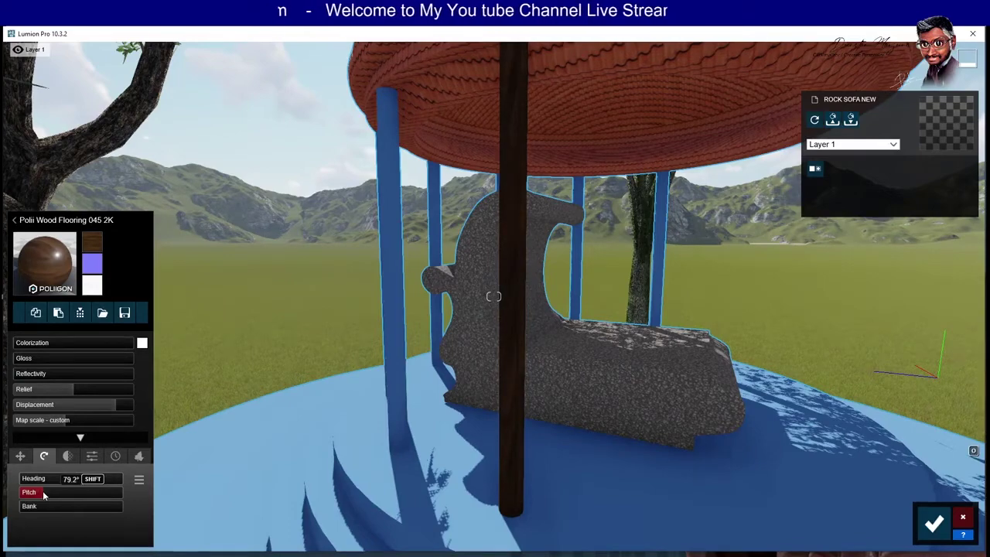
pyautogui.scroll(2, 494, 420)
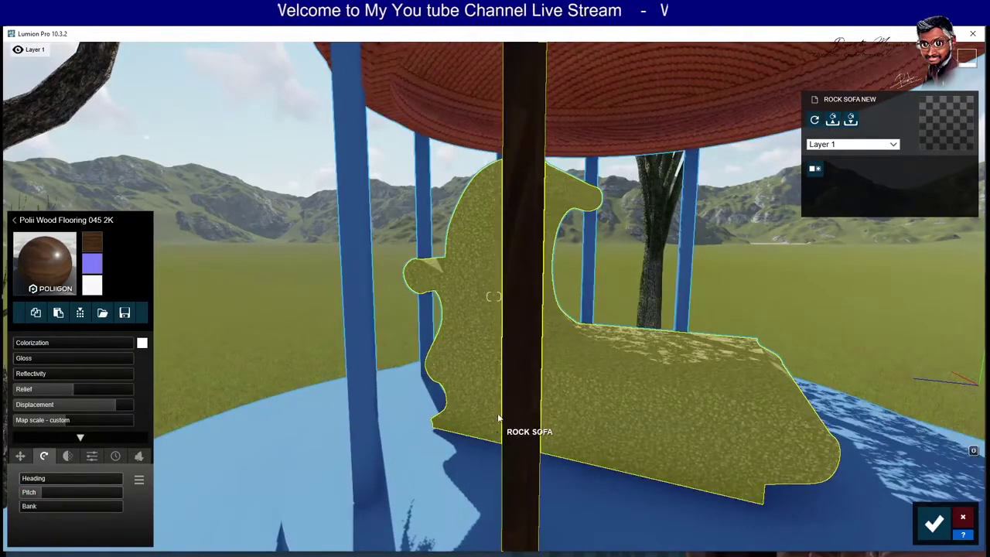
pyautogui.scroll(5, 497, 334)
pyautogui.press('e')
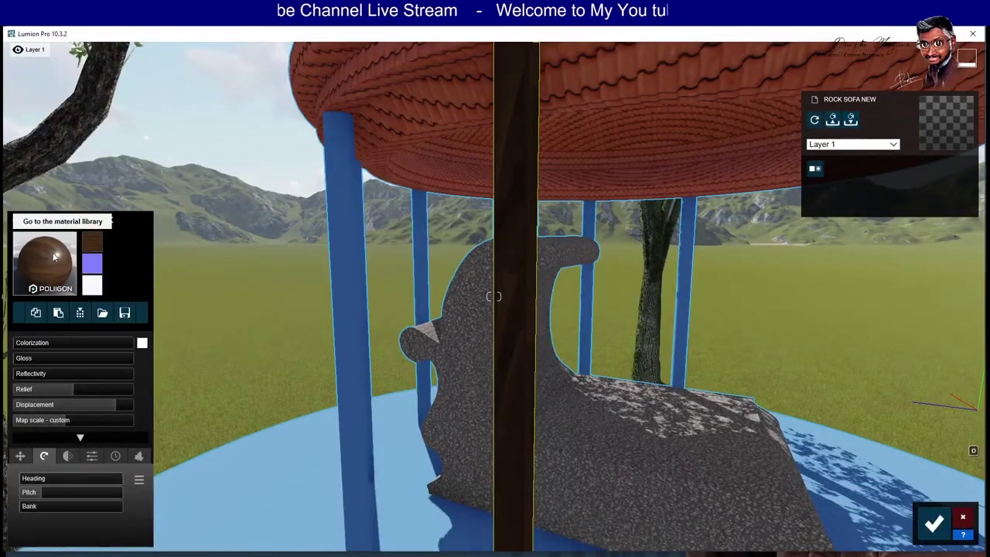
# Save the column's wood material as HOLDER and select the left pillar.
pyautogui.click(126, 317)
pyautogui.write('HOLDER MAT')
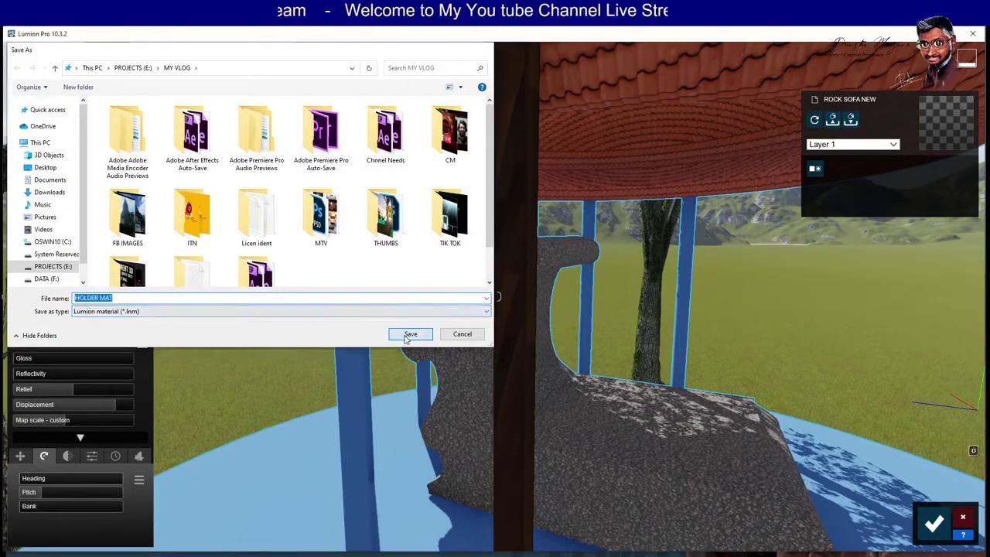
pyautogui.click(410, 334)
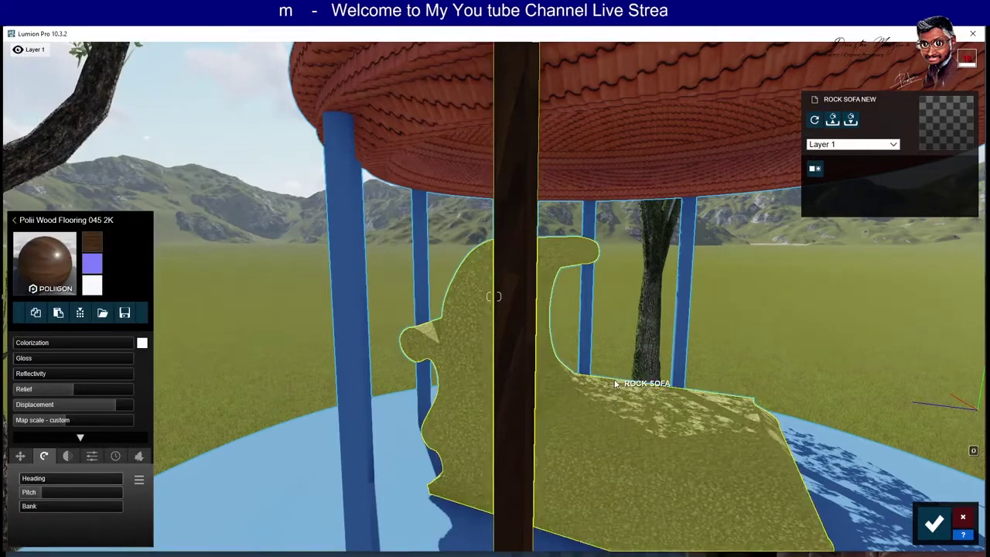
pyautogui.click(40, 260)
# Load the saved HOLDER material onto the left pillar and accept the change.
pyautogui.click(19, 295)
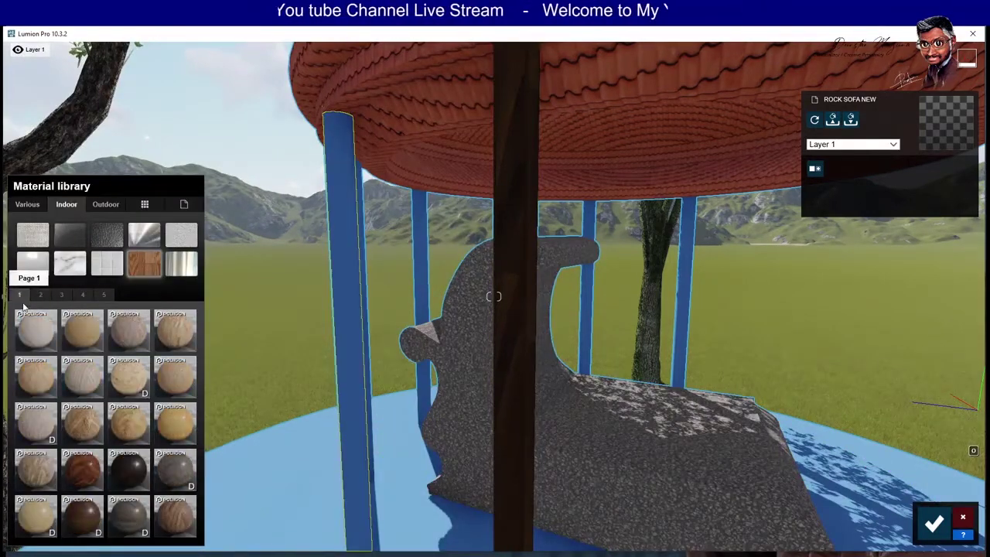
pyautogui.click(78, 469)
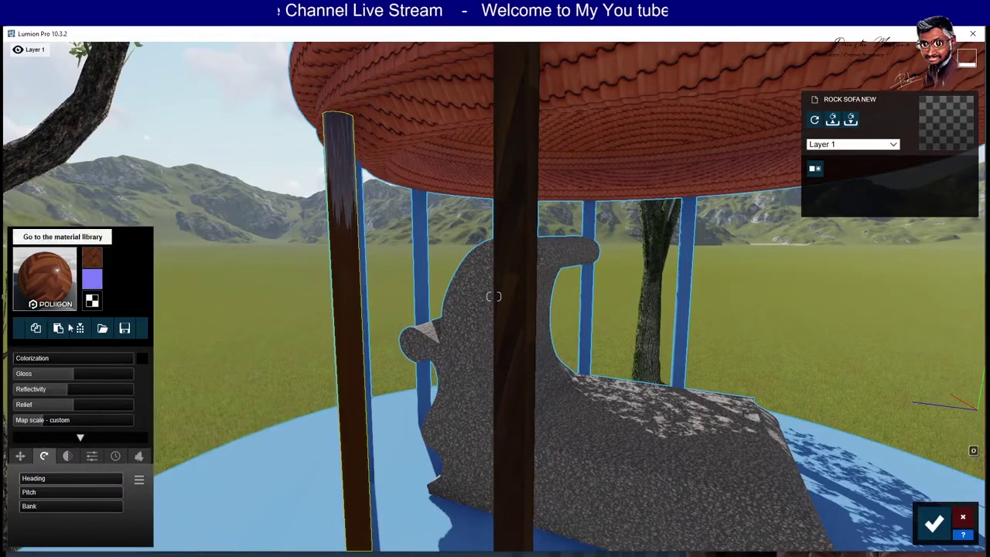
pyautogui.click(103, 329)
pyautogui.scroll(-3, 363, 232)
pyautogui.doubleClick(441, 263)
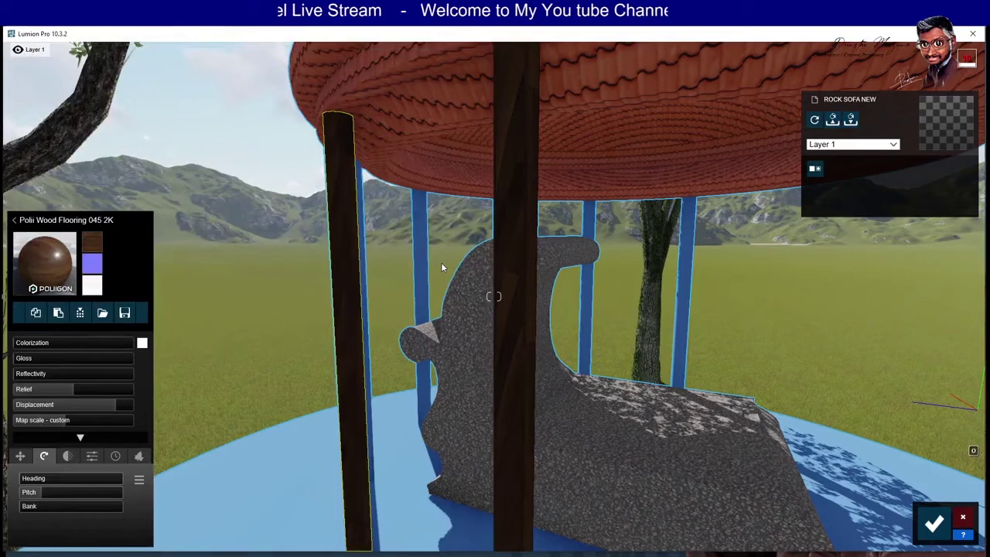
pyautogui.click(934, 524)
pyautogui.moveTo(376, 354); pyautogui.dragTo(278, 367, button='right')
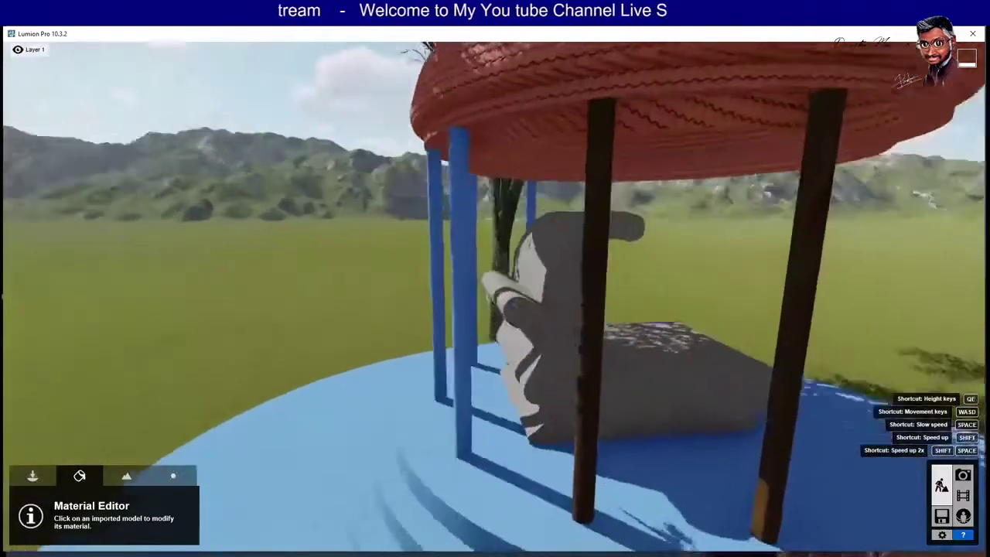
# Give another formerly blue pillar an indoor wood material and confirm it.
pyautogui.click(279, 370)
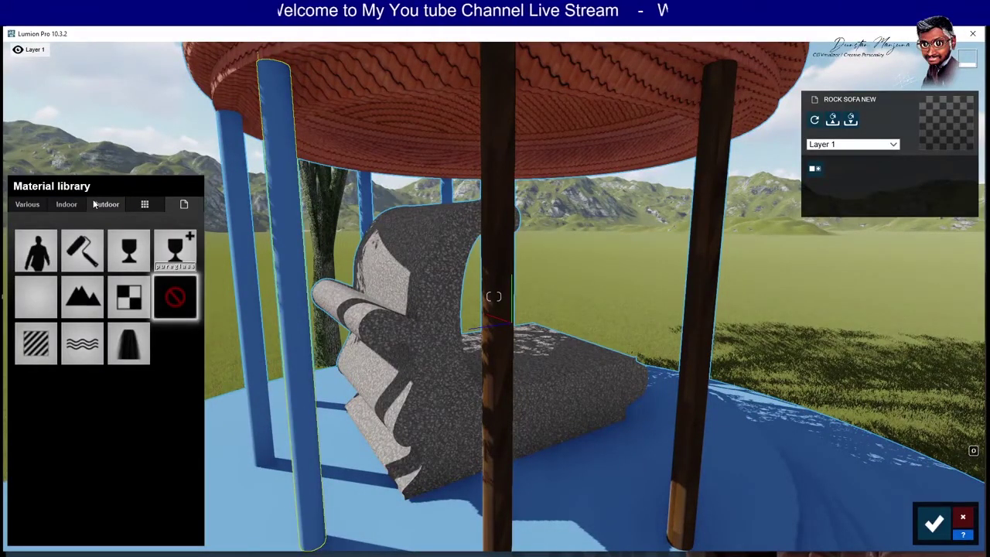
pyautogui.click(102, 204)
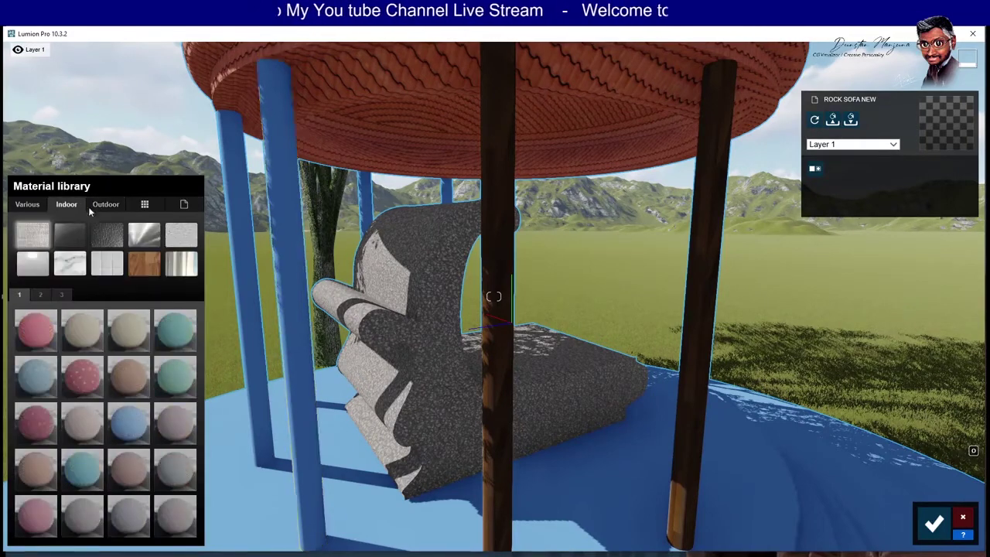
pyautogui.click(91, 472)
pyautogui.click(114, 331)
pyautogui.click(462, 333)
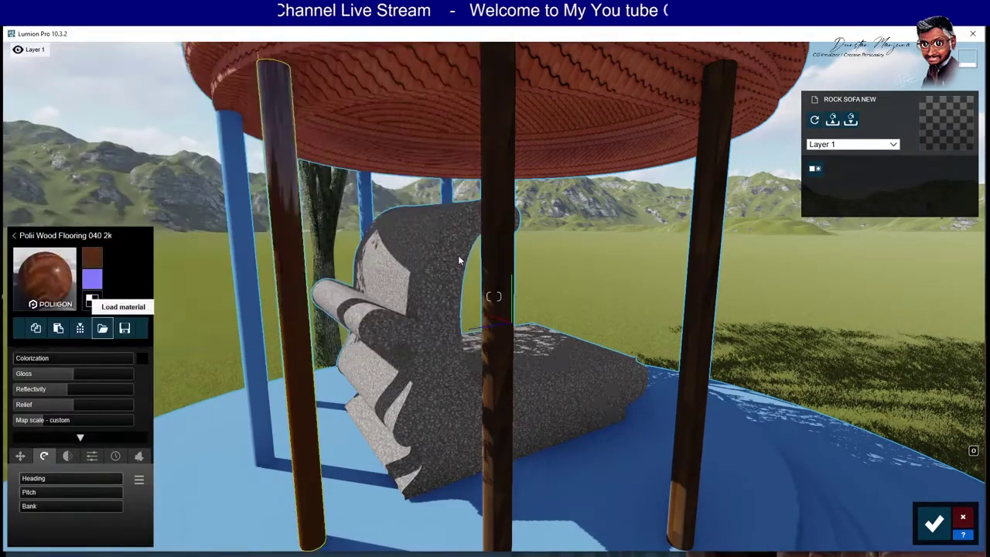
pyautogui.click(739, 462)
pyautogui.click(139, 294)
pyautogui.click(129, 329)
pyautogui.click(114, 331)
pyautogui.click(463, 333)
pyautogui.click(934, 523)
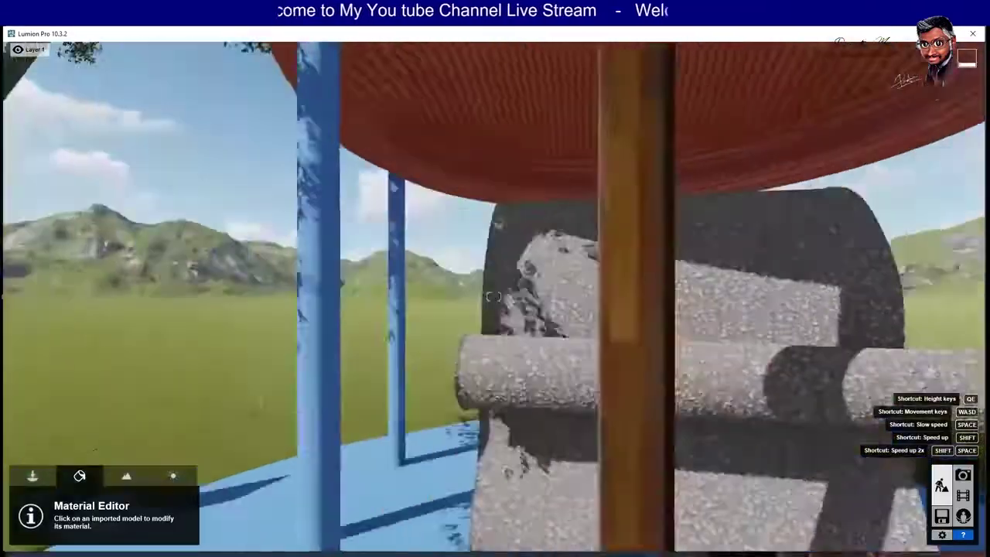
# Apply an indoor wood material to the central pillar and confirm it.
pyautogui.click(522, 341)
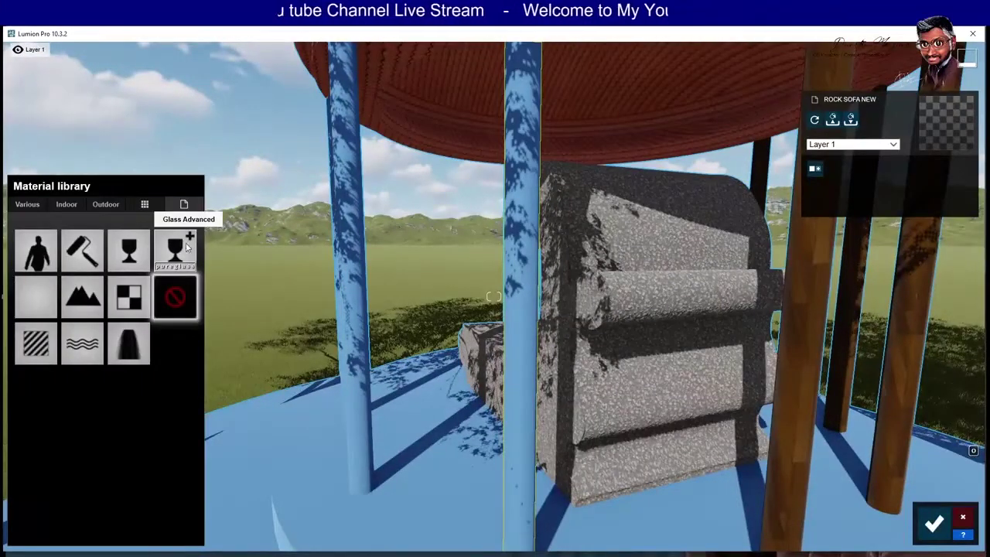
pyautogui.click(66, 204)
pyautogui.click(133, 381)
pyautogui.click(102, 329)
pyautogui.click(465, 333)
pyautogui.click(374, 334)
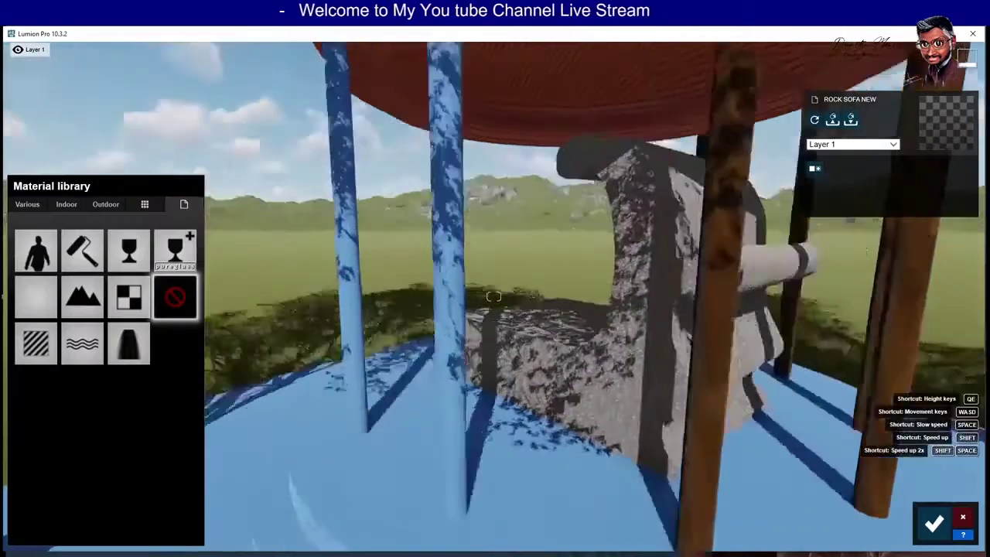
pyautogui.click(66, 205)
pyautogui.click(144, 263)
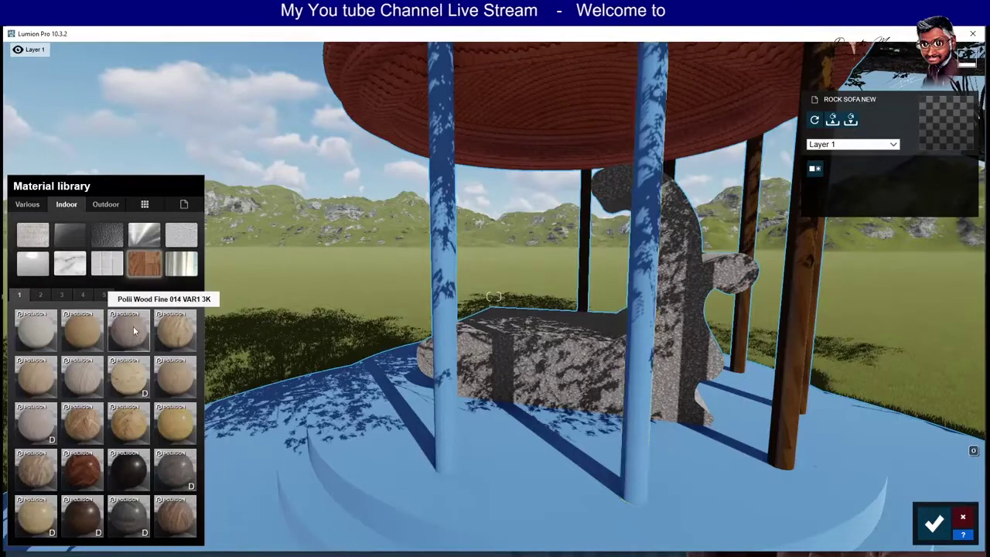
pyautogui.click(133, 331)
pyautogui.click(934, 524)
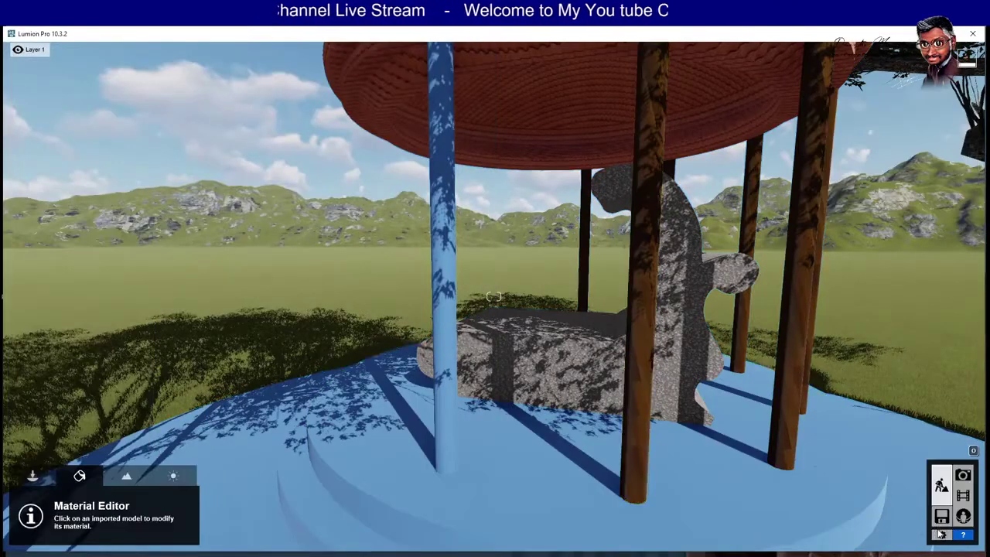
# Give the left pillar Polii Wood Fine, then bring the view close to the gazebo roof.
pyautogui.click(442, 255)
pyautogui.click(135, 287)
pyautogui.click(133, 331)
pyautogui.click(133, 331)
pyautogui.click(439, 344)
pyautogui.click(934, 523)
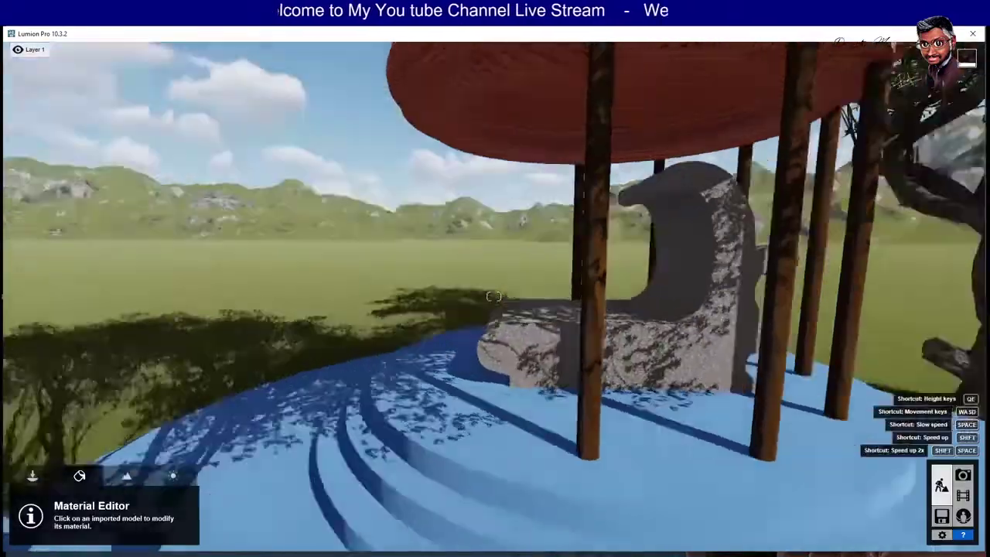
pyautogui.moveTo(493, 296); pyautogui.dragTo(493, 296, button='right')
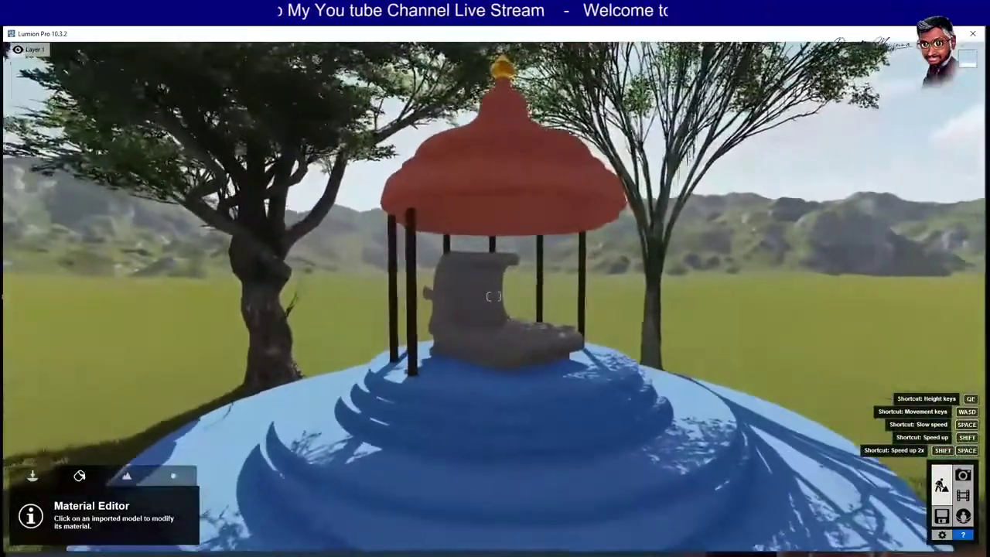
pyautogui.moveTo(494, 297); pyautogui.dragTo(447, 335, button='right')
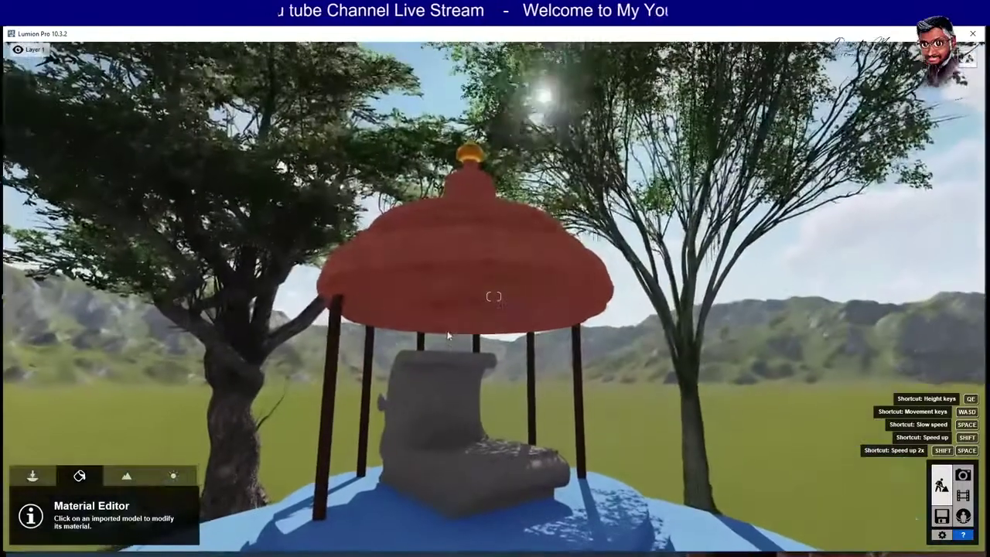
# Replace the red-striped roof with Roof 015A from roofing page 2 and enlarge its map scale.
pyautogui.click(464, 268)
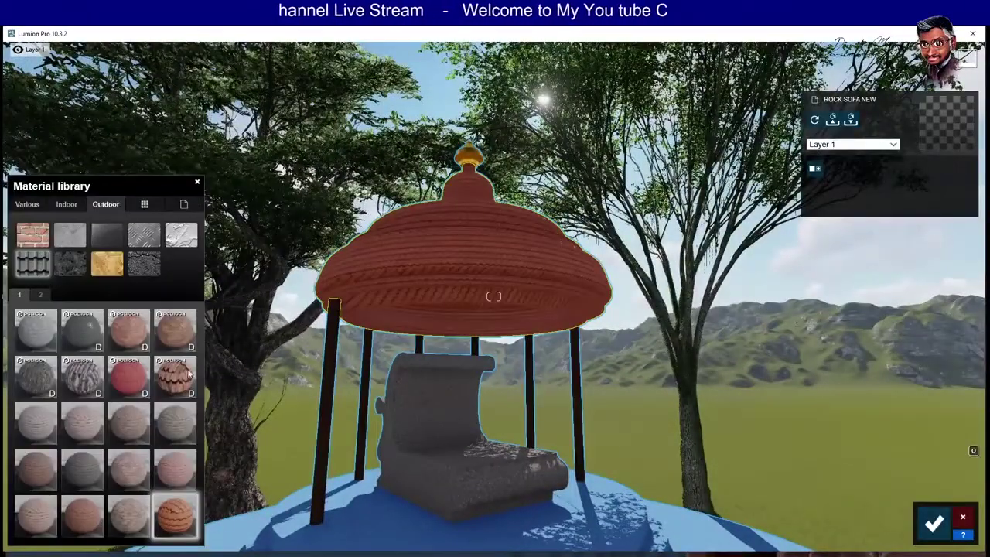
pyautogui.click(180, 331)
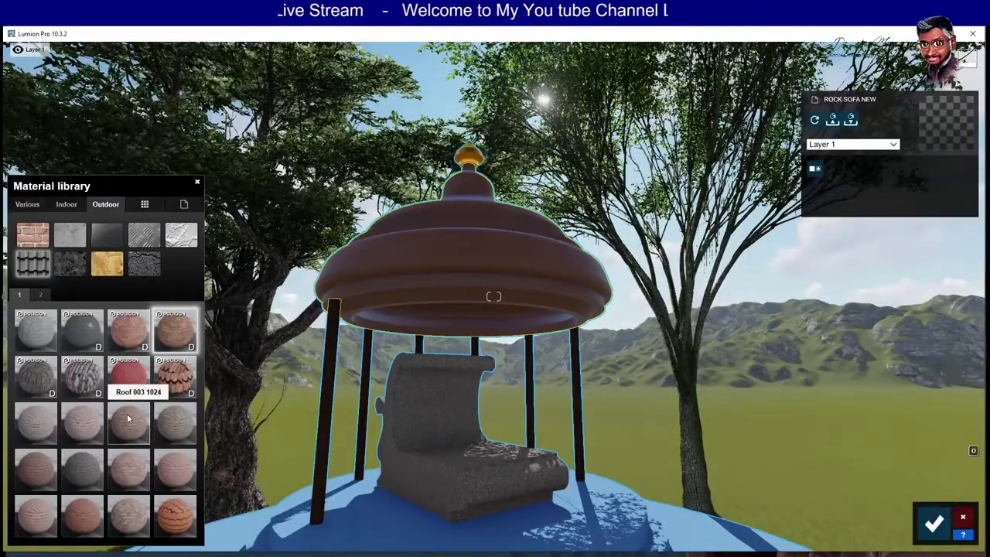
pyautogui.click(40, 294)
pyautogui.click(33, 234)
pyautogui.click(41, 294)
pyautogui.click(174, 379)
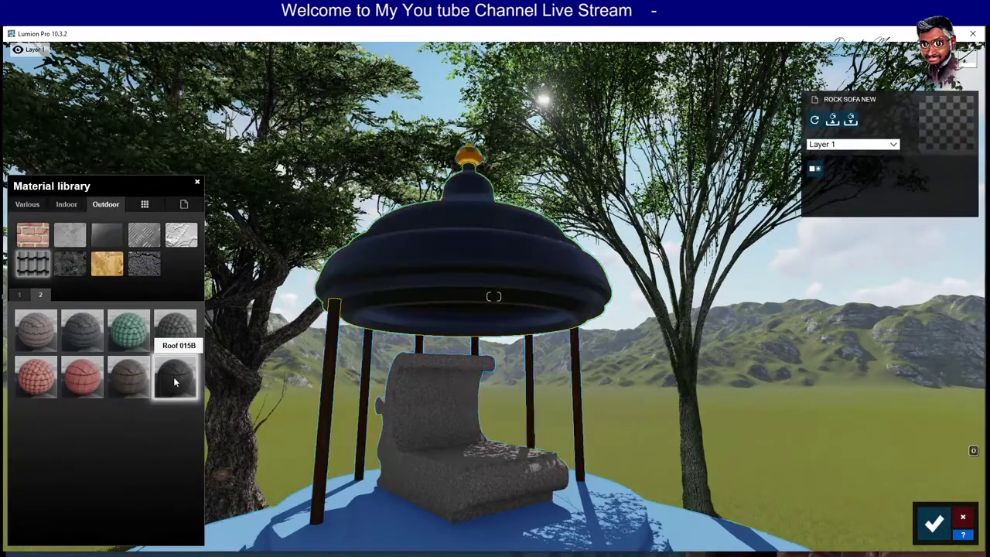
pyautogui.click(127, 383)
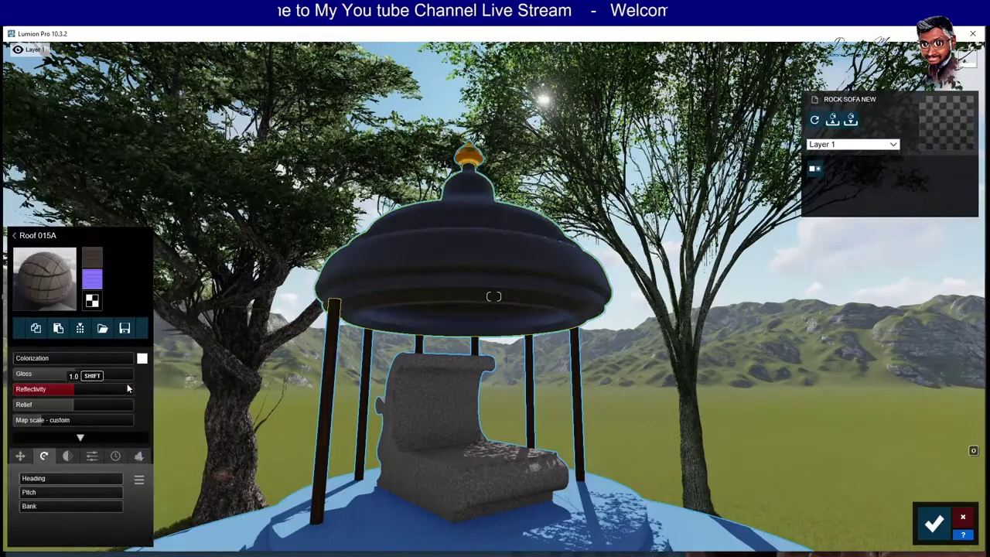
pyautogui.moveTo(61, 419)
pyautogui.mouseDown()
pyautogui.moveTo(81, 424)
pyautogui.moveTo(65, 430)
pyautogui.mouseUp()
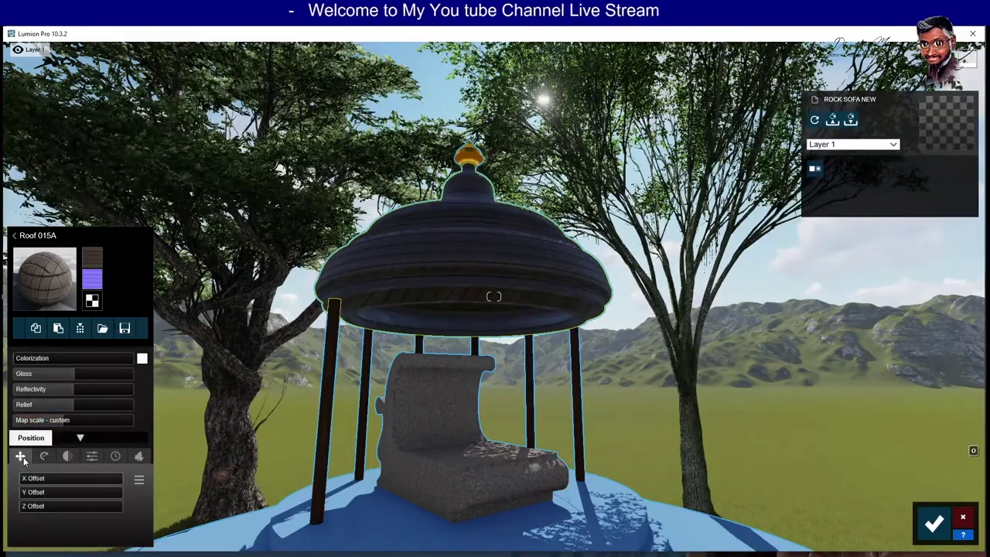
pyautogui.moveTo(392, 380)
pyautogui.mouseDown(button='right')
pyautogui.moveTo(464, 336)
pyautogui.moveTo(464, 162)
pyautogui.mouseUp(button='right')
# Zoom the view around the gazebo and accept the finished roof material.
pyautogui.scroll(-10, 464, 162)
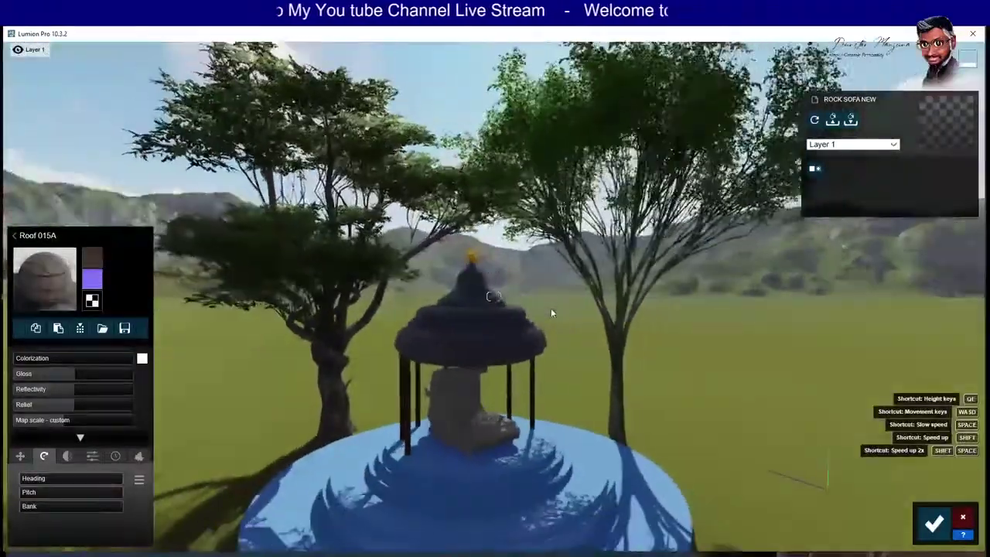
pyautogui.scroll(3, 531, 348)
pyautogui.scroll(3, 514, 369)
pyautogui.scroll(3, 495, 390)
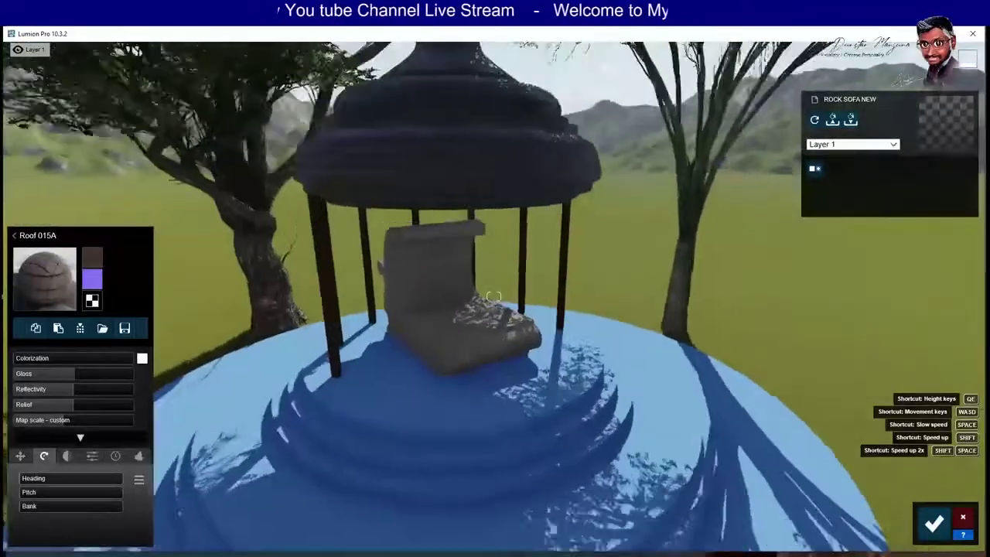
pyautogui.scroll(3, 479, 412)
pyautogui.scroll(-3, 462, 433)
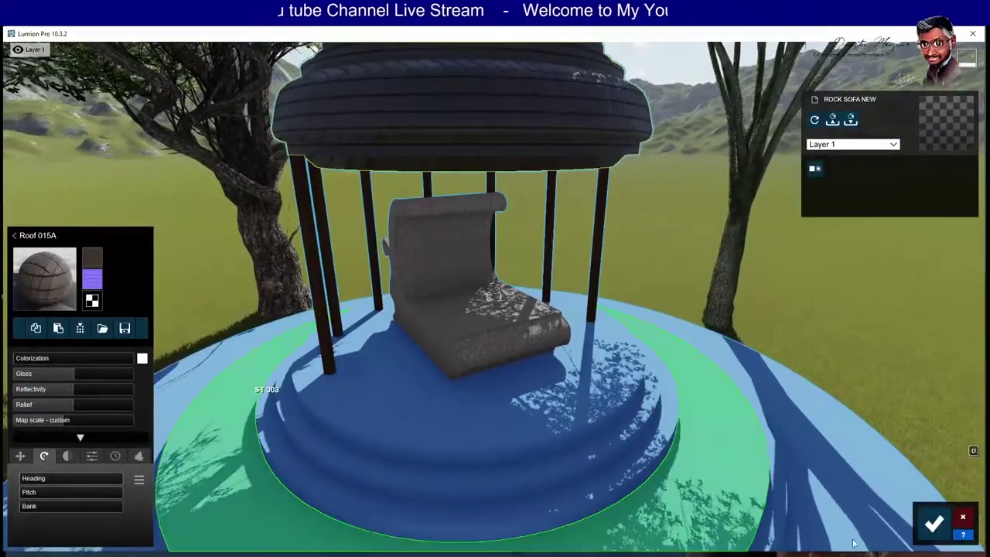
pyautogui.click(924, 520)
# Pave the platform top in Outdoor Concrete 006 1024 with map scale raised to about 110.
pyautogui.click(541, 398)
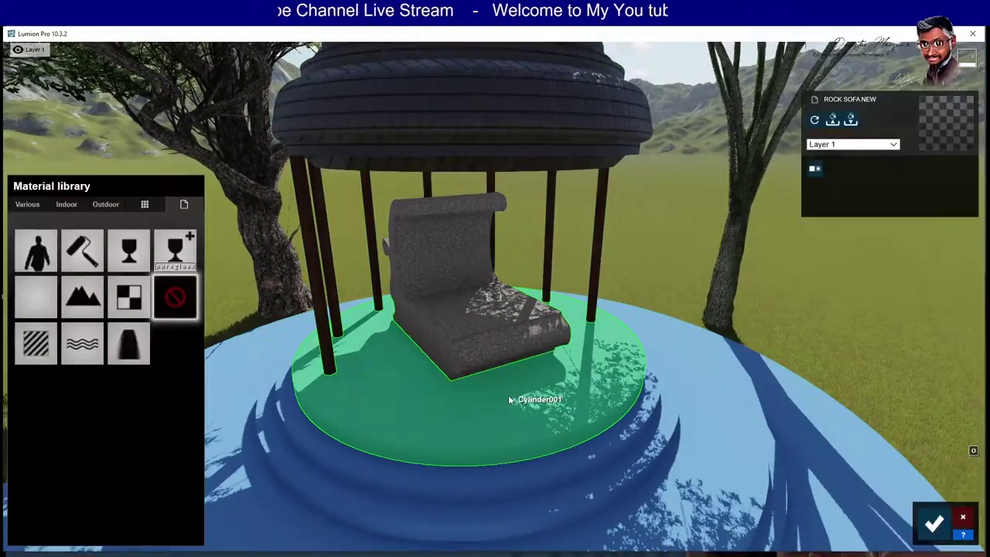
pyautogui.click(65, 205)
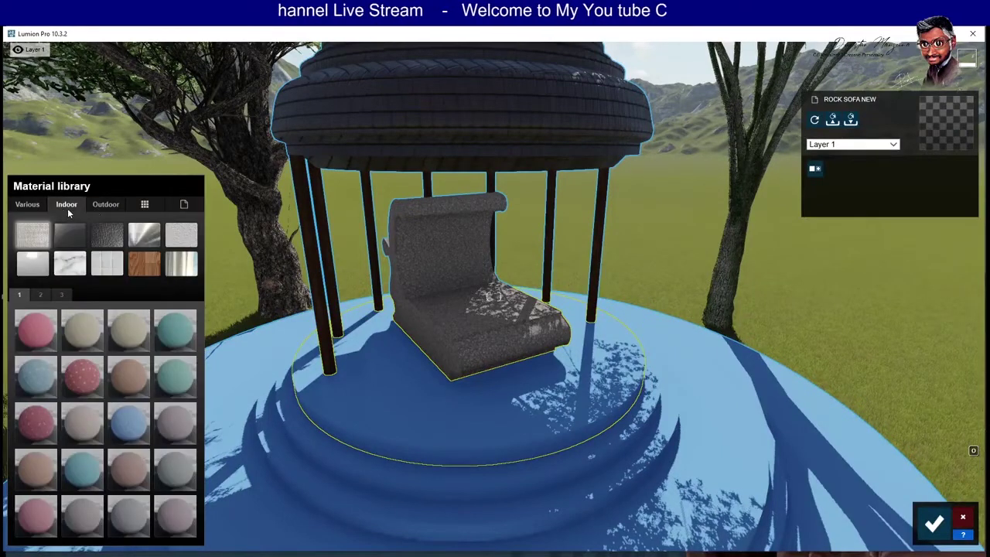
pyautogui.click(101, 207)
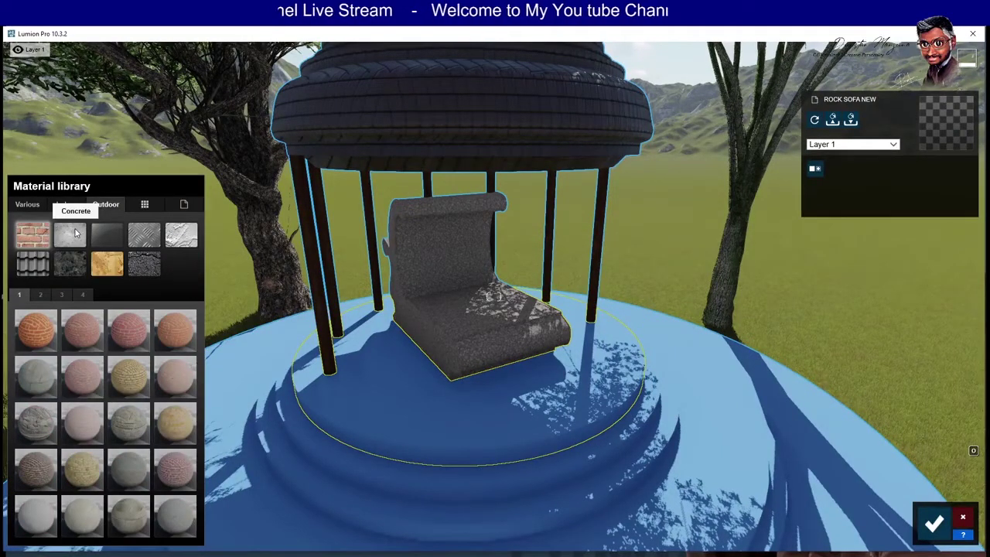
pyautogui.click(76, 232)
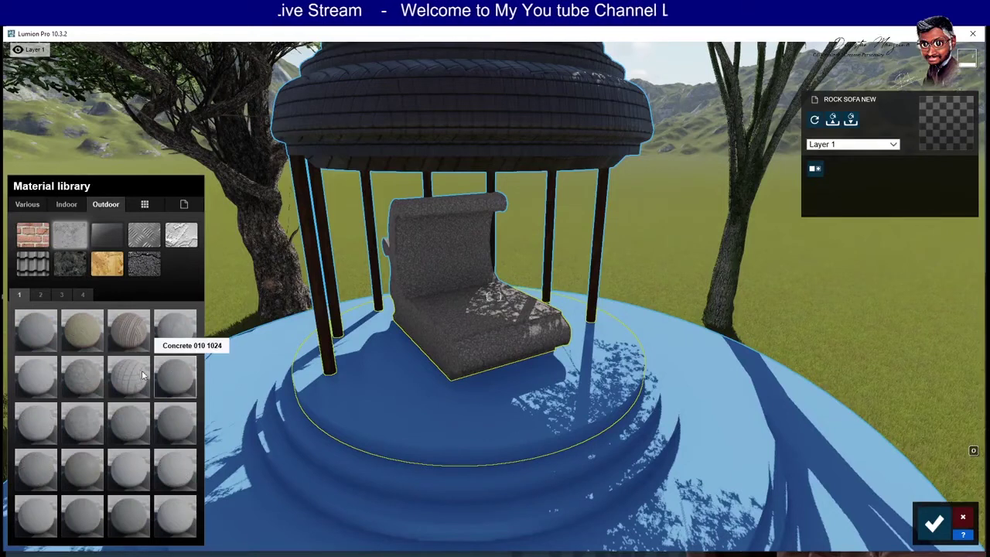
pyautogui.click(76, 379)
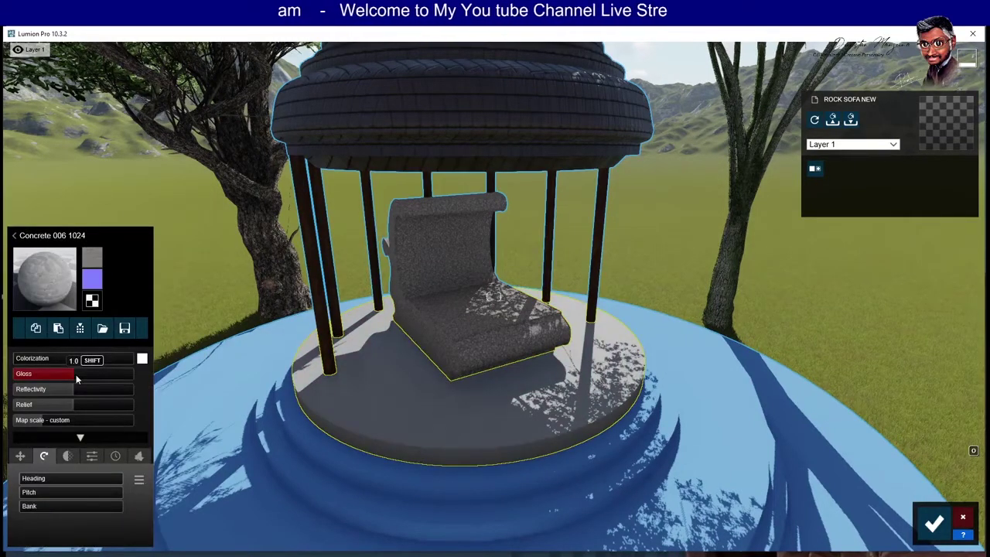
pyautogui.moveTo(74, 420)
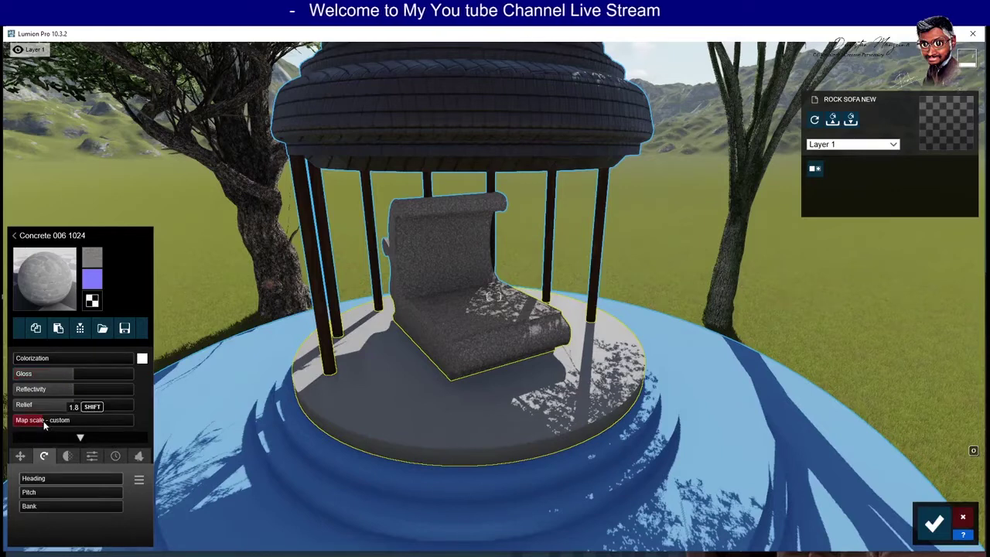
pyautogui.moveTo(51, 420); pyautogui.dragTo(64, 422)
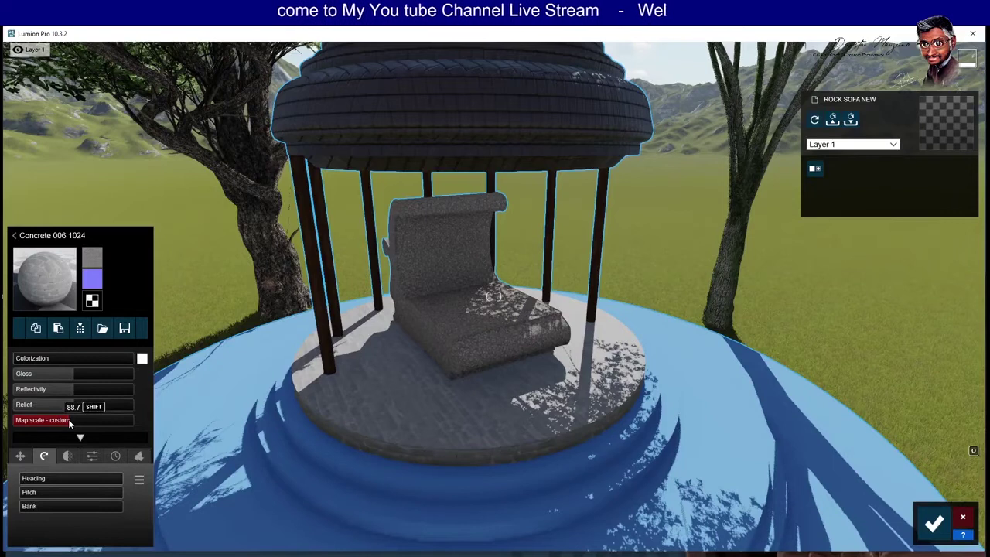
pyautogui.moveTo(70, 419); pyautogui.dragTo(76, 419)
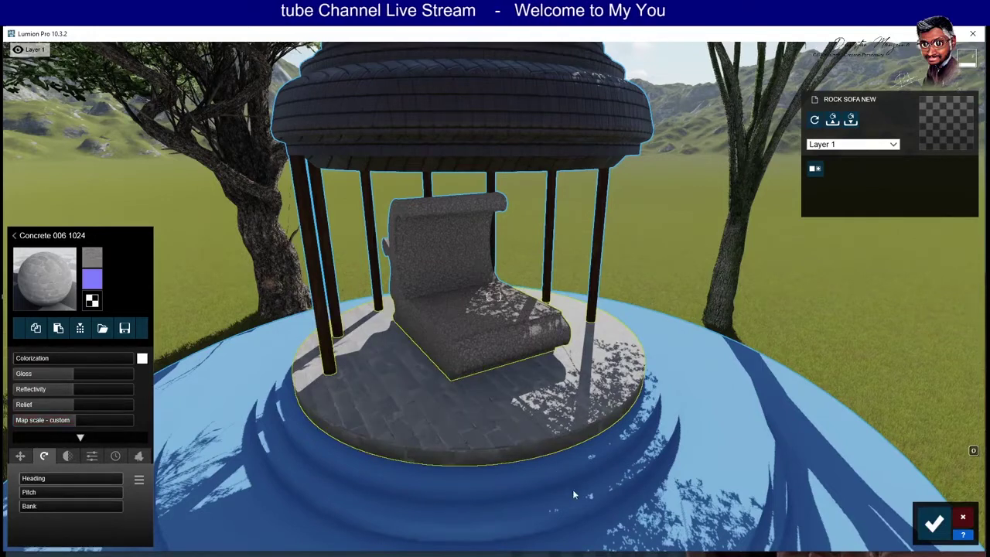
pyautogui.click(574, 459)
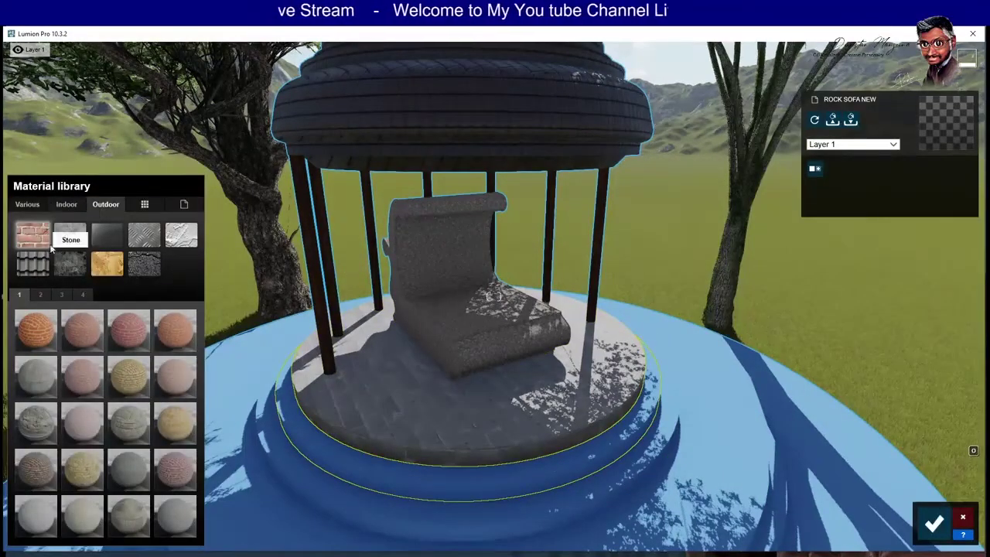
# Cover the step ring below the platform top with Concrete 006 1024 from concrete page 1.
pyautogui.click(73, 237)
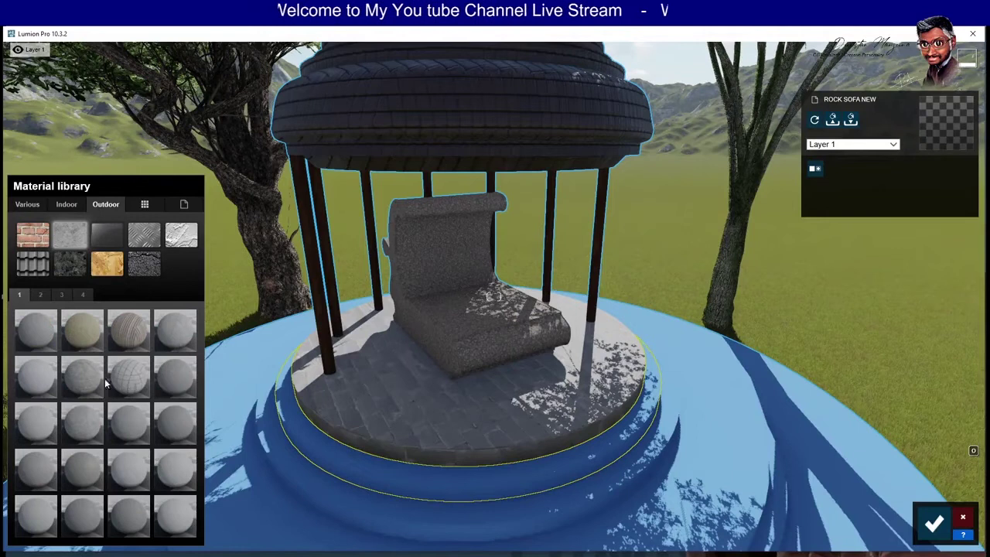
pyautogui.click(51, 295)
pyautogui.click(56, 294)
pyautogui.click(39, 294)
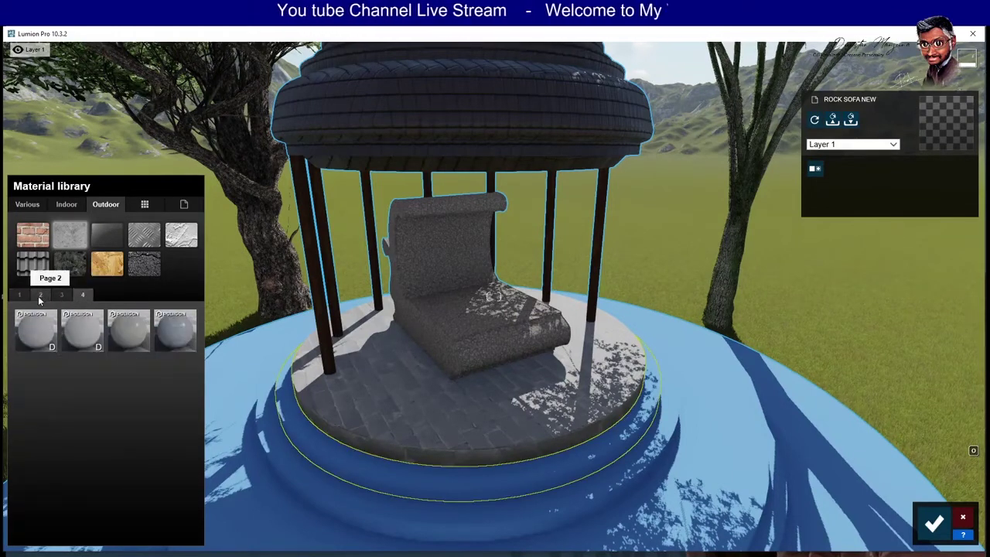
pyautogui.click(19, 295)
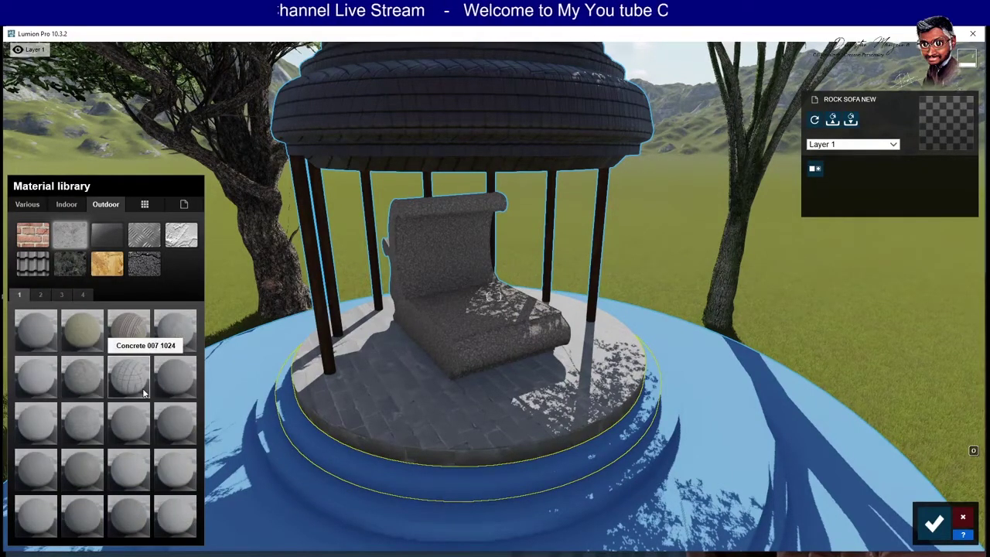
pyautogui.click(81, 380)
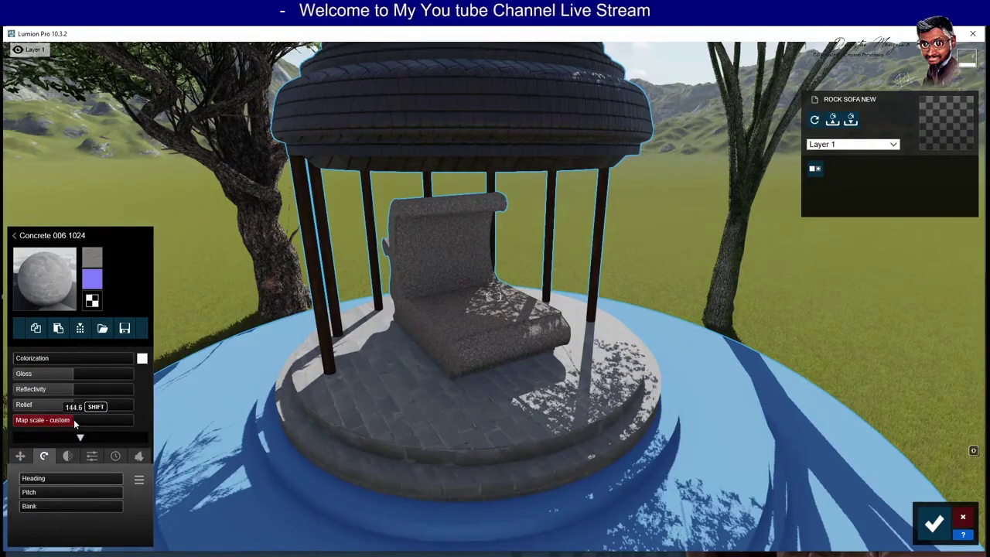
pyautogui.moveTo(76, 418); pyautogui.dragTo(299, 339, button='right')
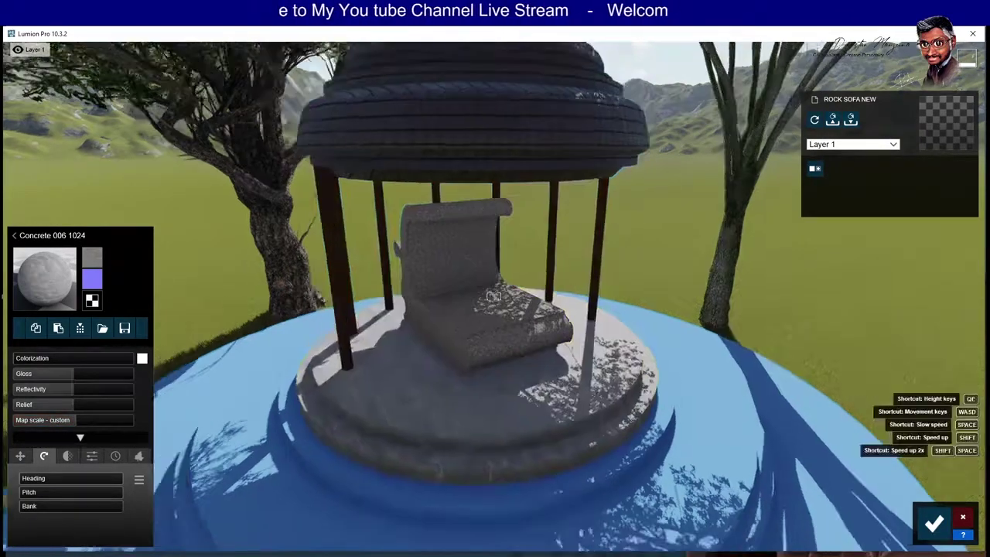
# Apply Concrete 006 1024 to the next platform ring.
pyautogui.click(300, 339)
pyautogui.click(67, 205)
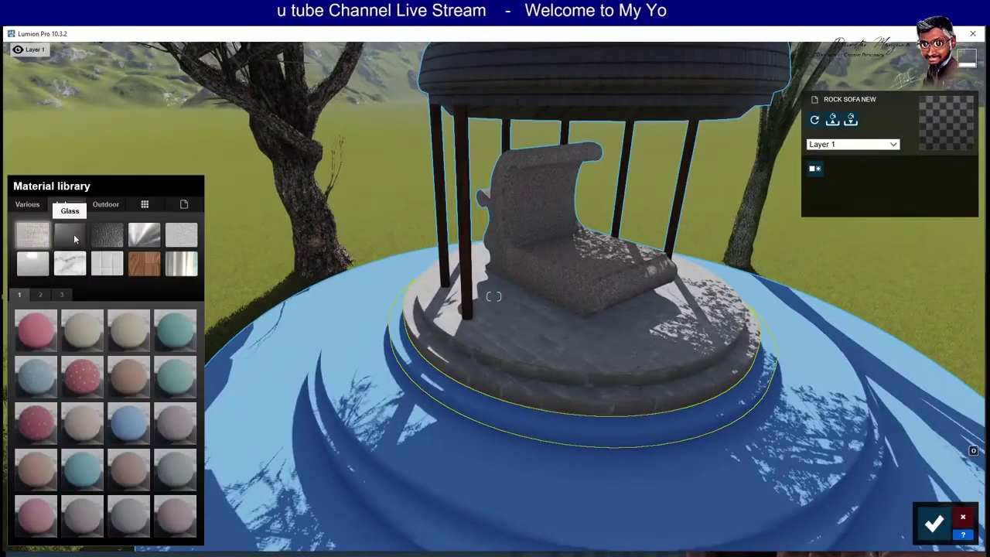
pyautogui.click(75, 239)
pyautogui.click(82, 377)
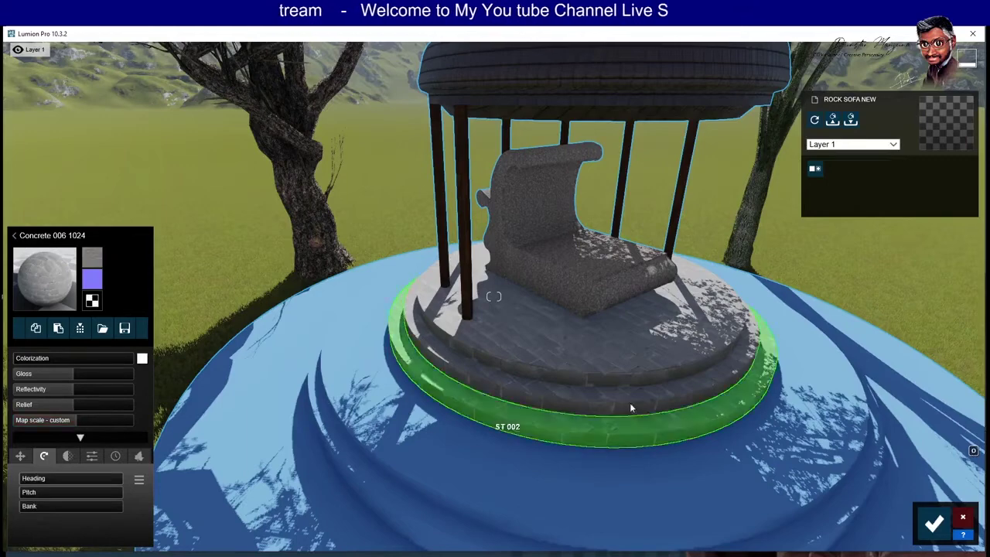
pyautogui.moveTo(630, 402); pyautogui.dragTo(582, 382, button='right')
# Give the lower platform ring Outdoor Concrete 004 1024.
pyautogui.click(459, 392)
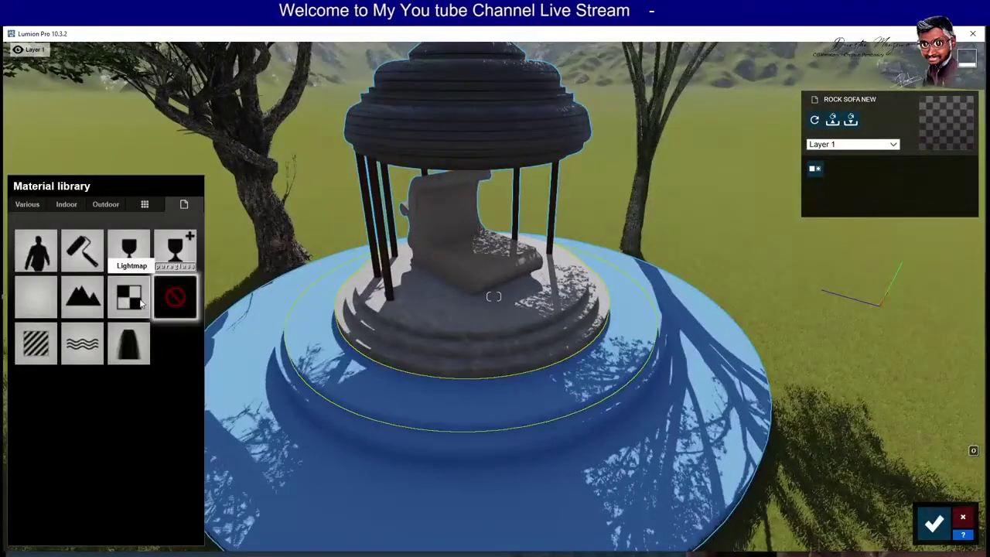
pyautogui.click(106, 206)
pyautogui.click(70, 235)
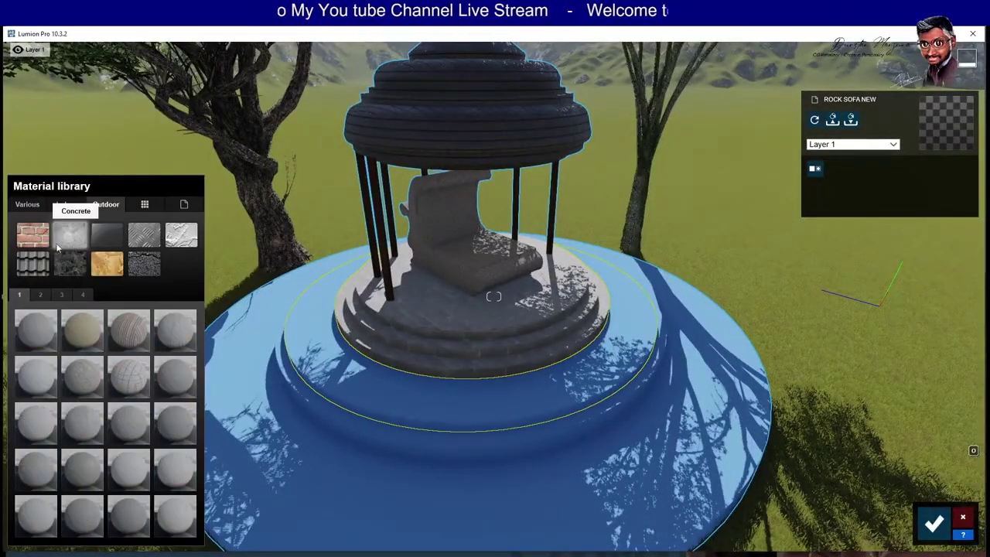
pyautogui.click(176, 329)
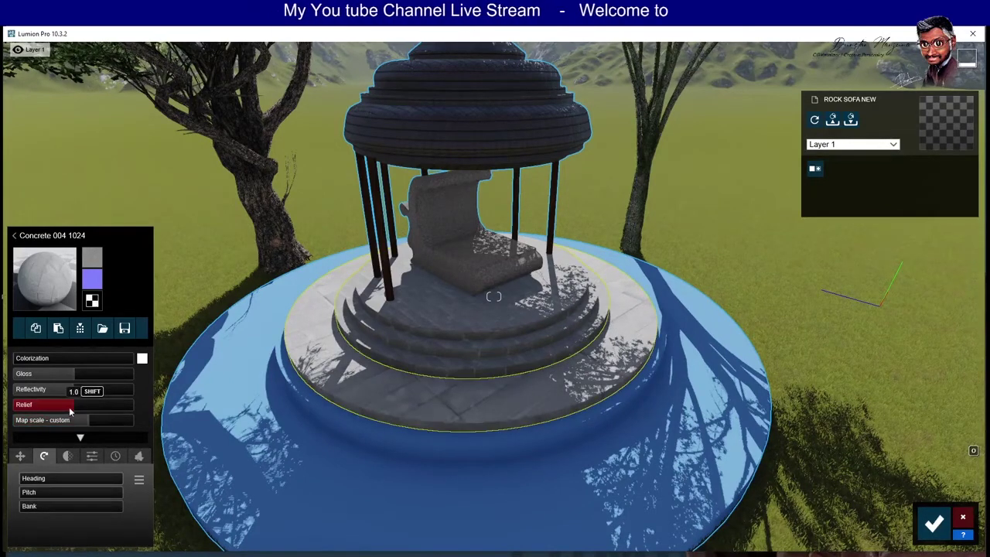
pyautogui.scroll(5, 556, 350)
# Apply Concrete 012 1024 to the steps and set its map scale to about 186.6.
pyautogui.click(321, 335)
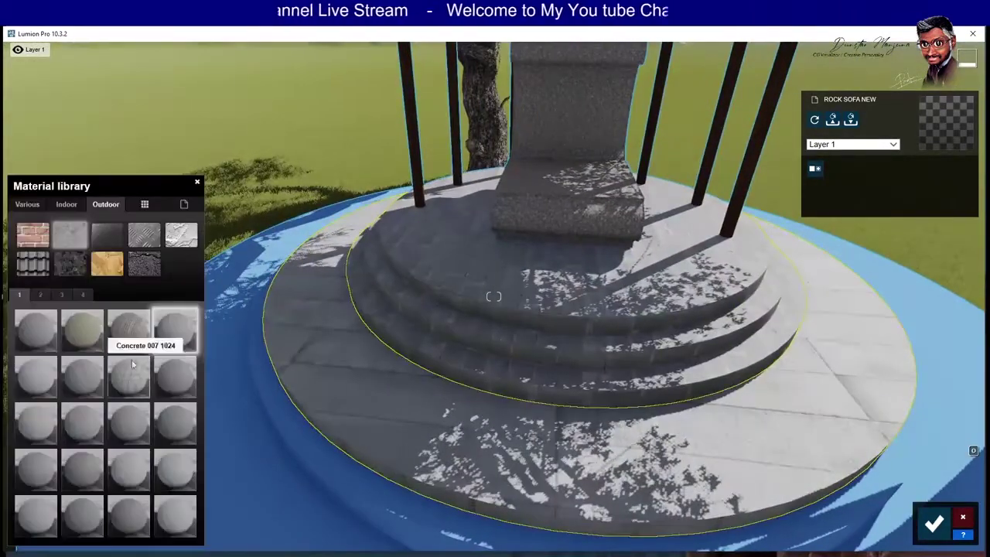
pyautogui.click(85, 375)
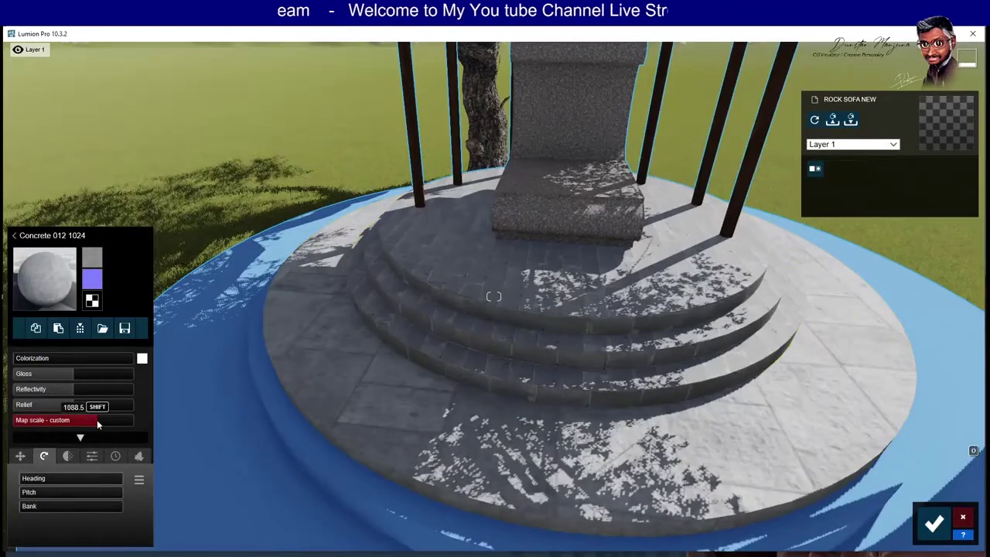
pyautogui.click(98, 420)
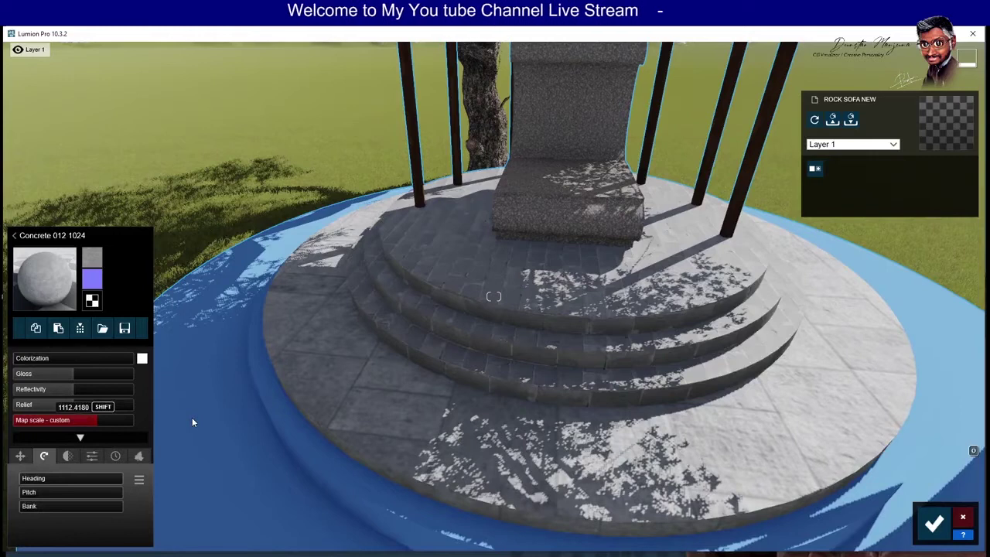
pyautogui.moveTo(192, 422); pyautogui.dragTo(52, 456)
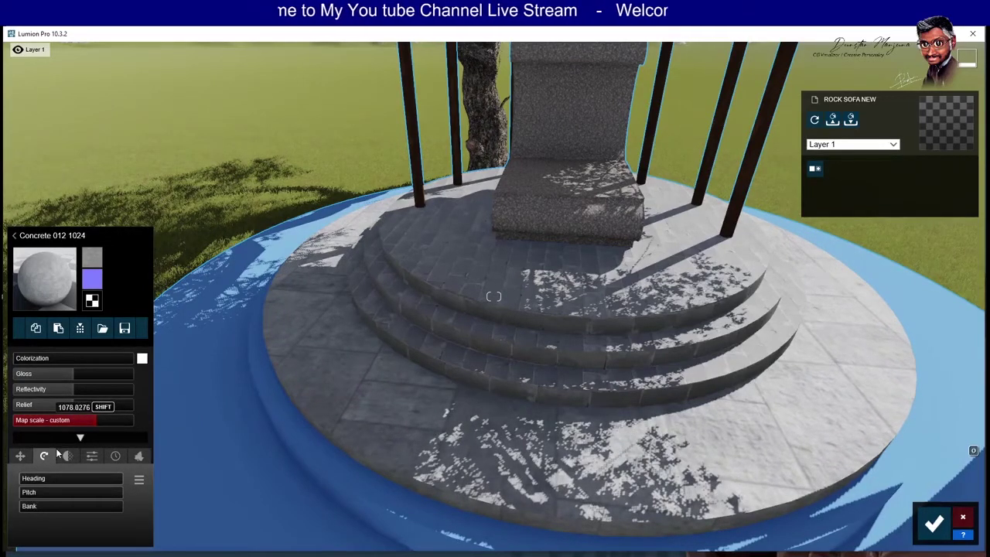
pyautogui.moveTo(133, 438)
pyautogui.mouseDown()
pyautogui.moveTo(261, 413)
pyautogui.moveTo(2, 421)
pyautogui.mouseUp()
pyautogui.moveTo(103, 419); pyautogui.dragTo(74, 422)
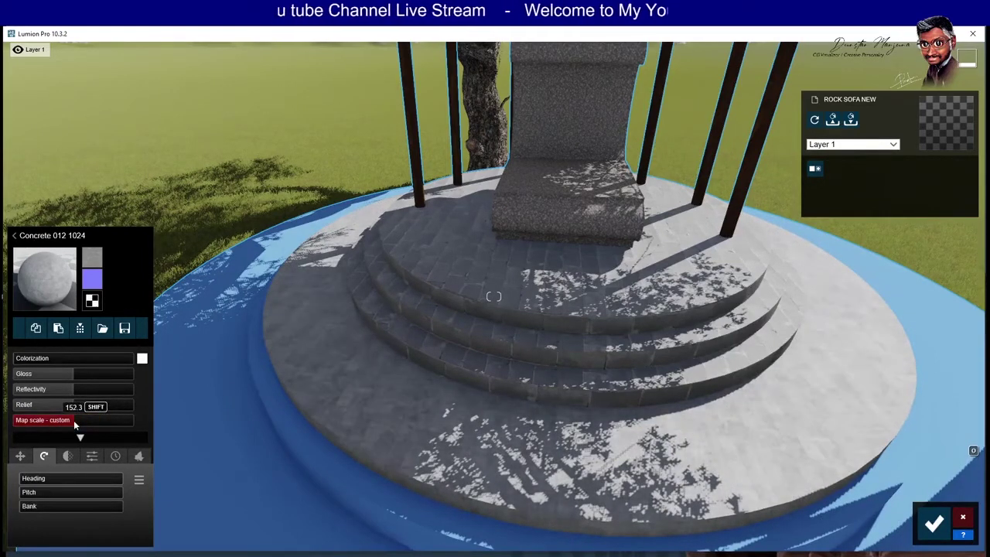
pyautogui.moveTo(75, 420); pyautogui.dragTo(79, 420)
pyautogui.scroll(-3, 390, 429)
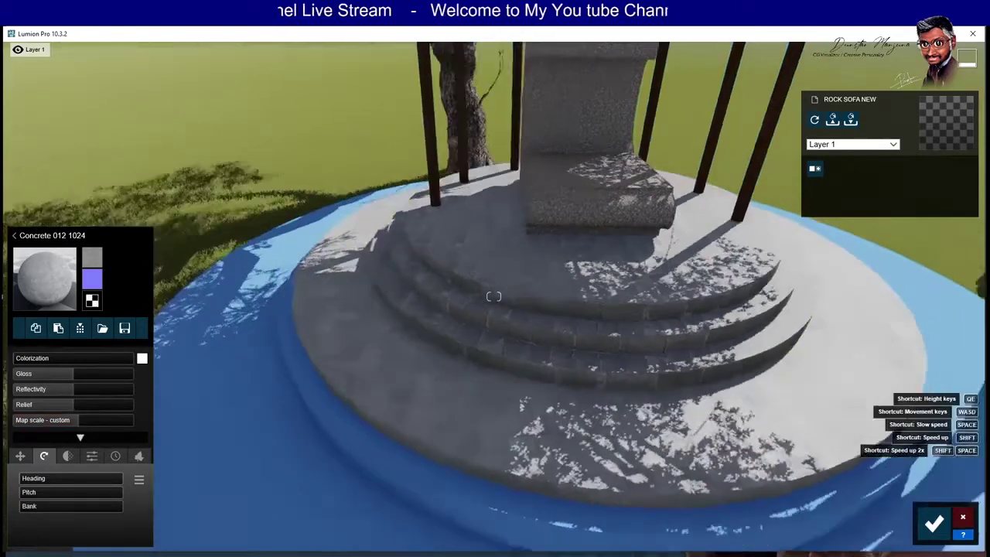
pyautogui.scroll(-3, 449, 430)
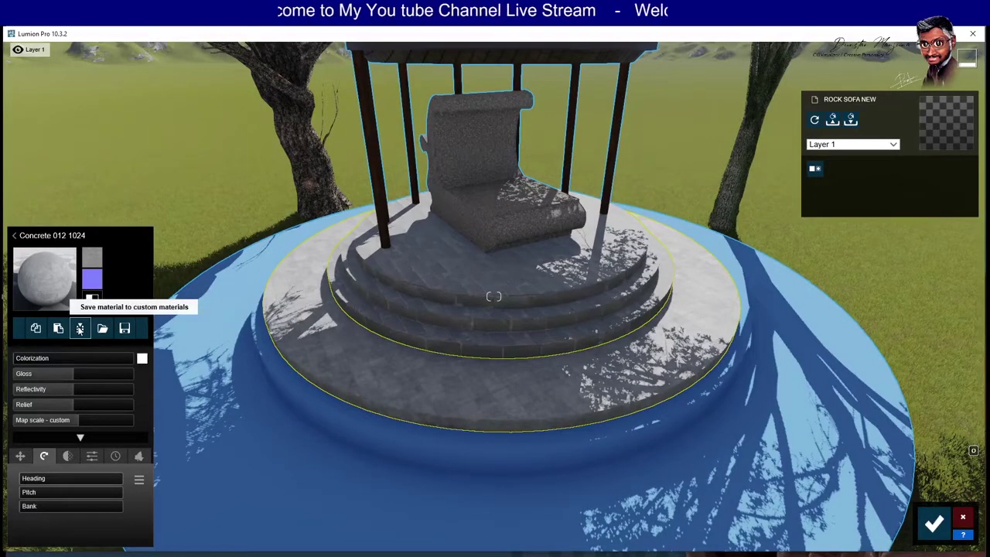
# Save the steps' concrete as custom material FLOOR and accept the edit.
pyautogui.click(80, 329)
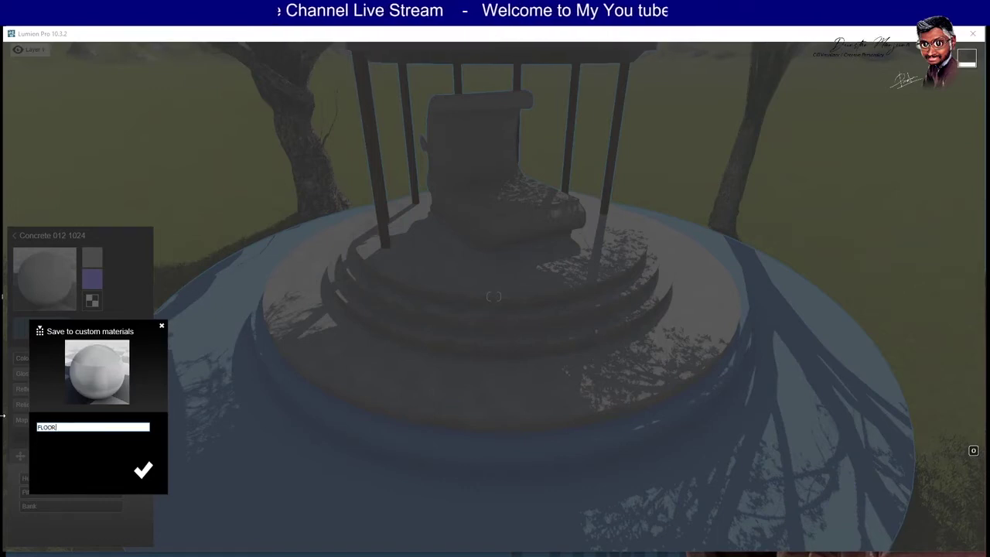
pyautogui.click(144, 472)
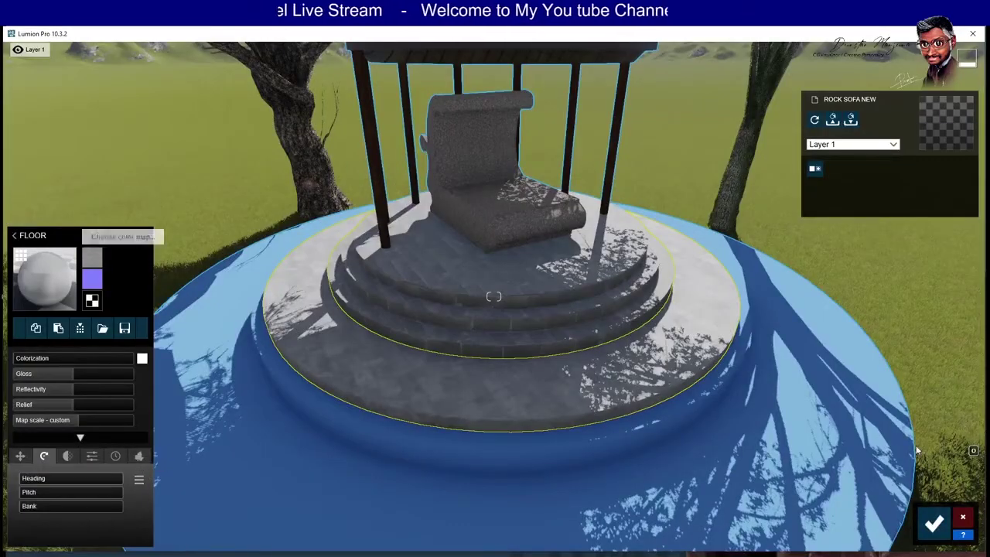
pyautogui.click(934, 524)
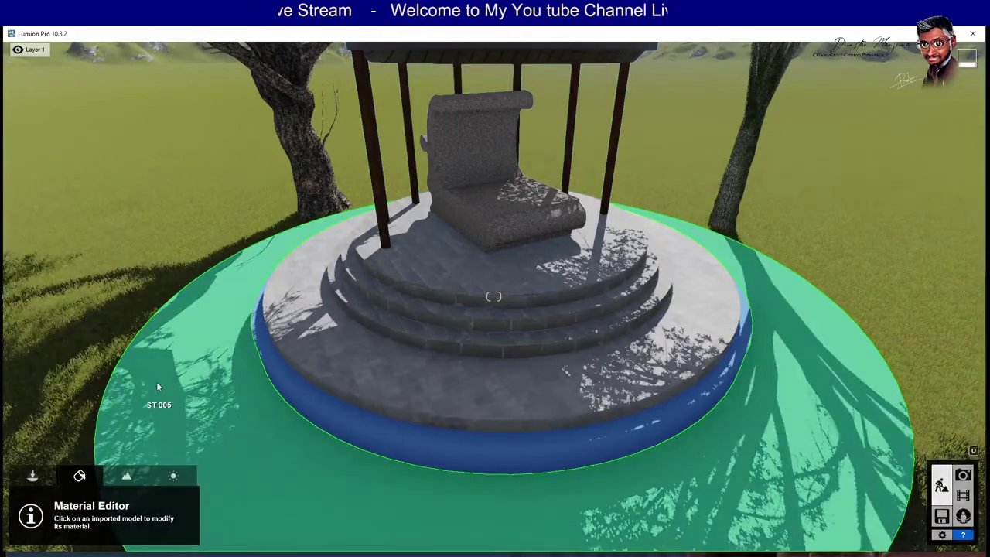
# Drag the custom FLOOR material onto the formerly blue lower step ring.
pyautogui.click(573, 451)
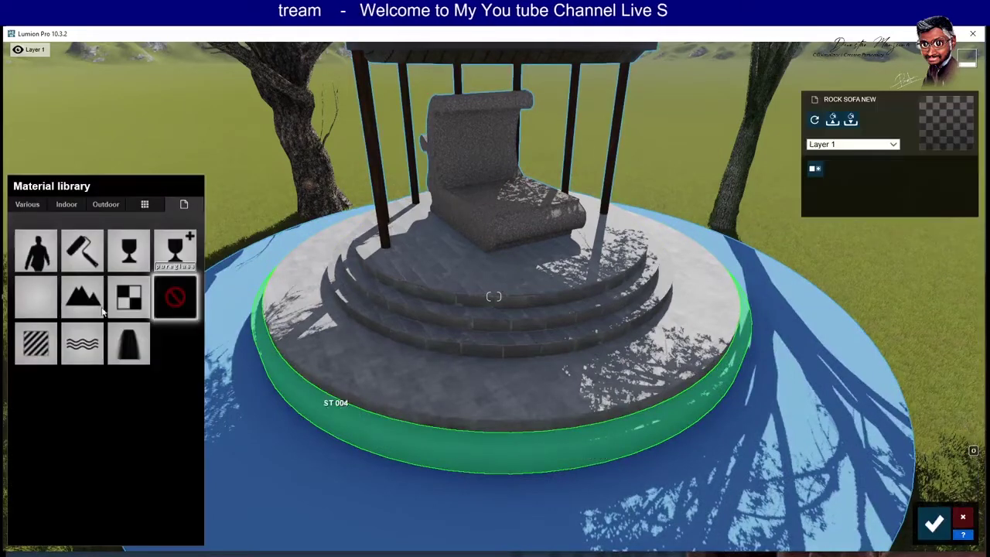
pyautogui.click(31, 204)
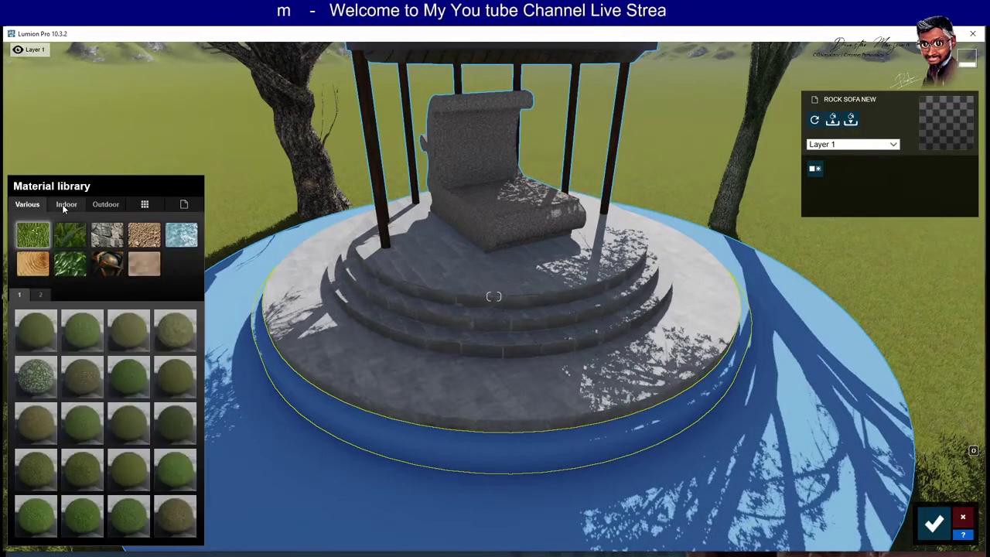
pyautogui.click(65, 204)
pyautogui.click(115, 206)
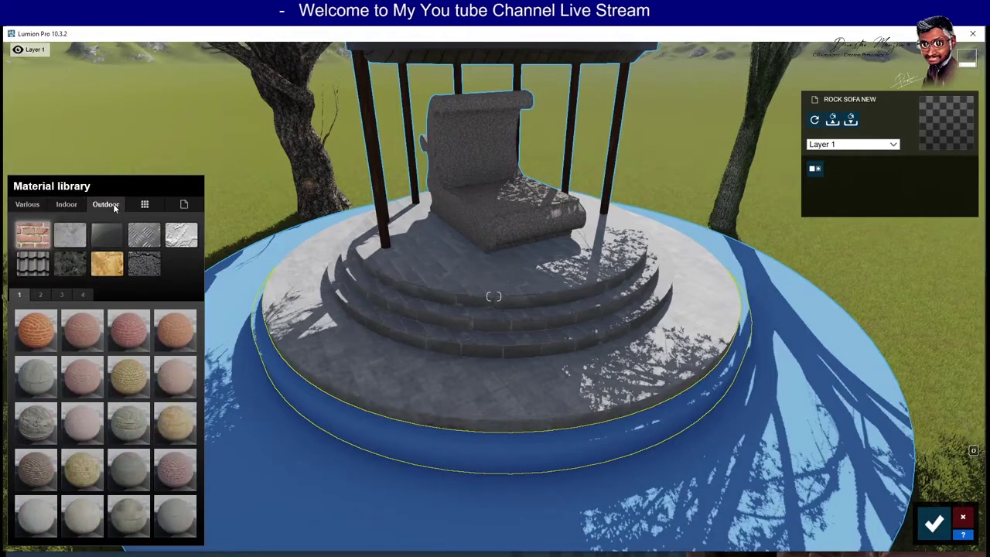
pyautogui.click(147, 204)
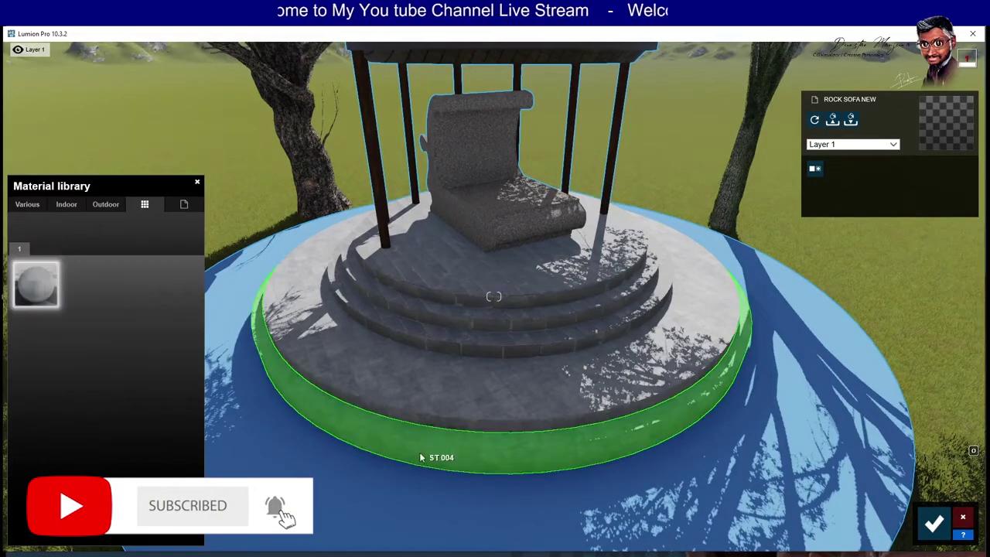
pyautogui.moveTo(41, 289); pyautogui.dragTo(433, 456)
pyautogui.moveTo(365, 466); pyautogui.dragTo(368, 461, button='right')
pyautogui.scroll(-3, 476, 509)
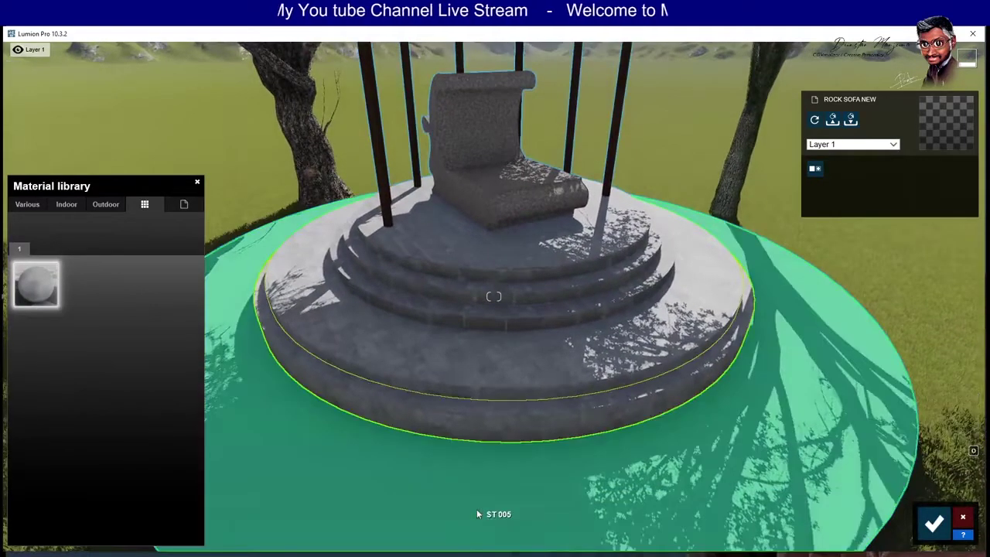
pyautogui.moveTo(476, 509); pyautogui.dragTo(459, 445, button='right')
# Try Landscape 05 E from Various on the outer blue ring and adjust its map scale.
pyautogui.click(460, 528)
pyautogui.click(27, 204)
pyautogui.click(77, 238)
pyautogui.click(106, 234)
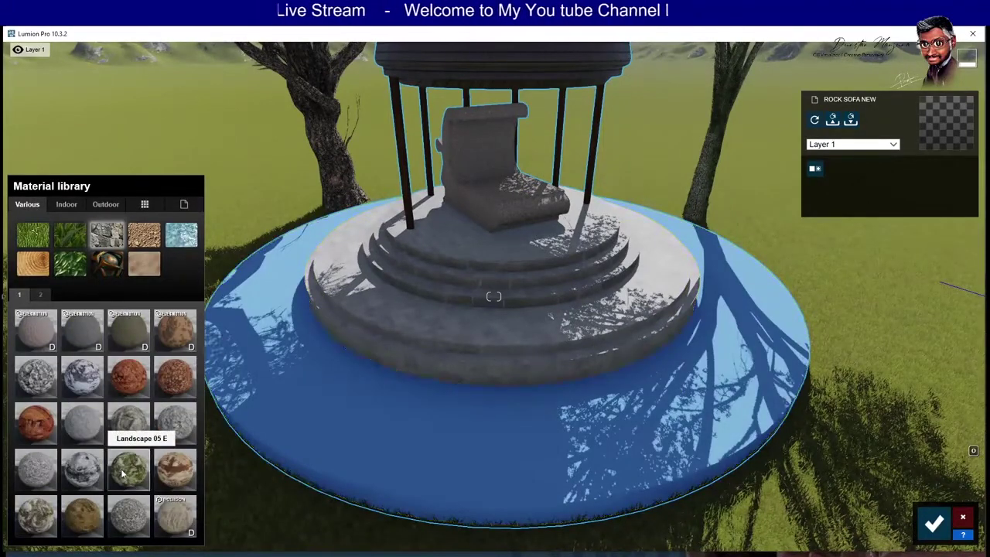
pyautogui.click(42, 294)
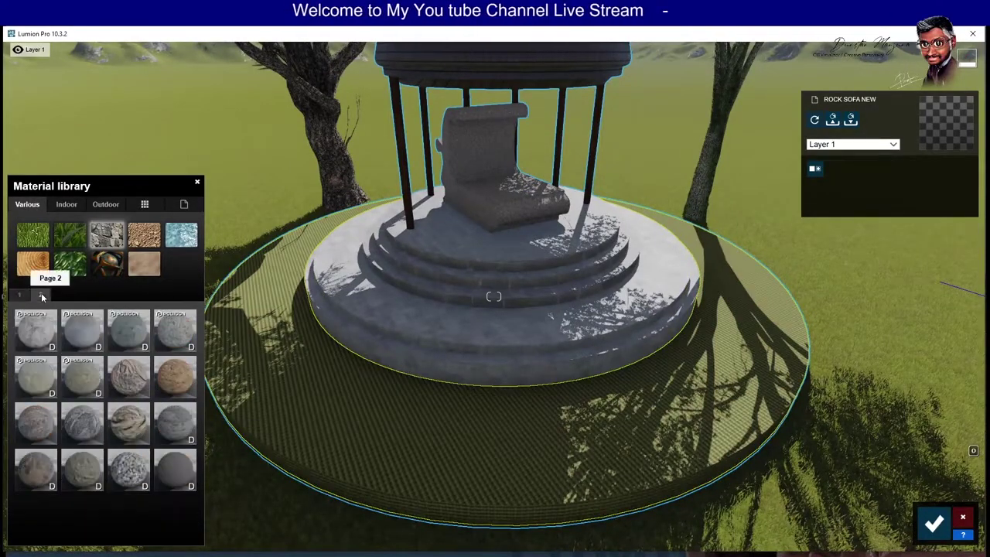
pyautogui.click(129, 471)
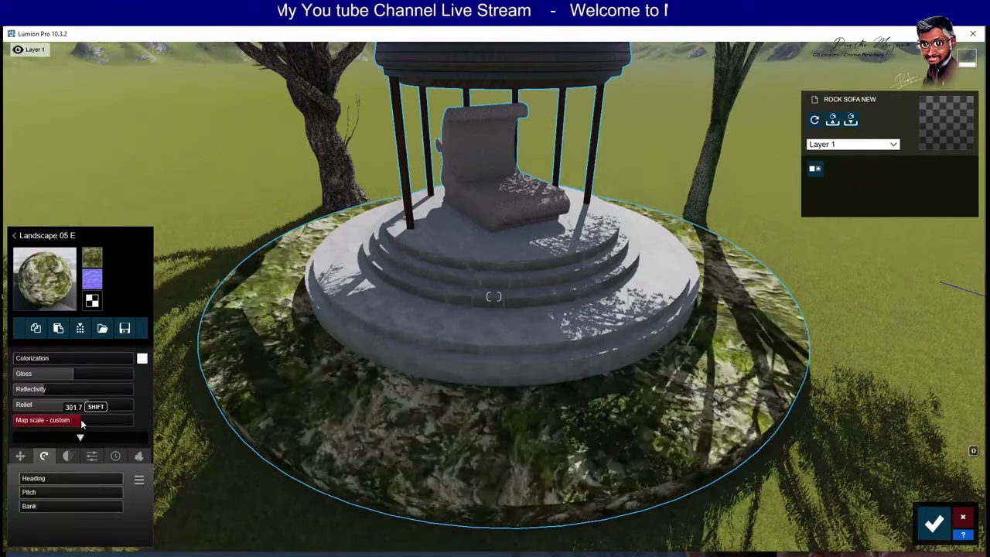
pyautogui.moveTo(74, 423); pyautogui.dragTo(82, 423)
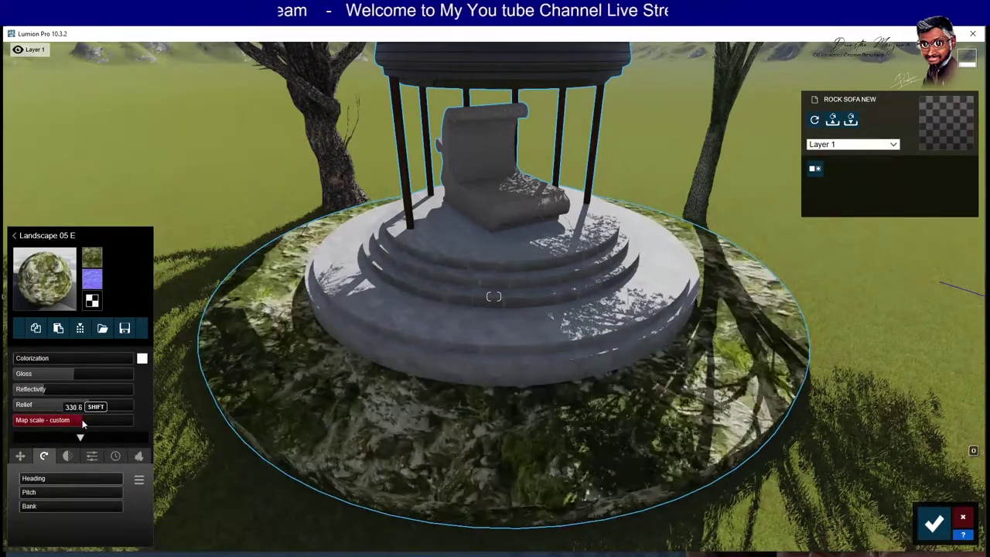
# Switch the outer ring to Landscape 03 E, tune its map scale, and enable foliage.
pyautogui.click(48, 287)
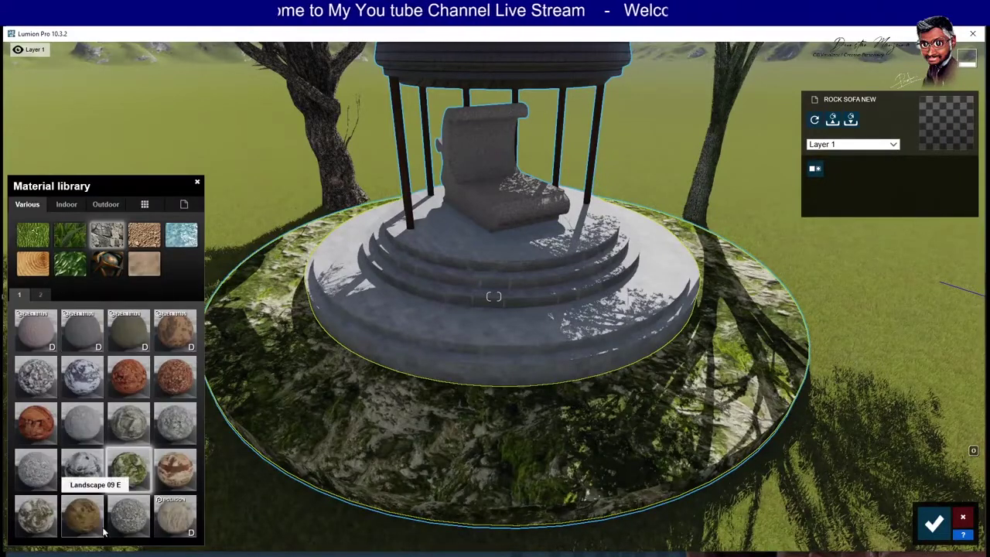
pyautogui.click(103, 529)
pyautogui.moveTo(72, 417); pyautogui.dragTo(98, 421)
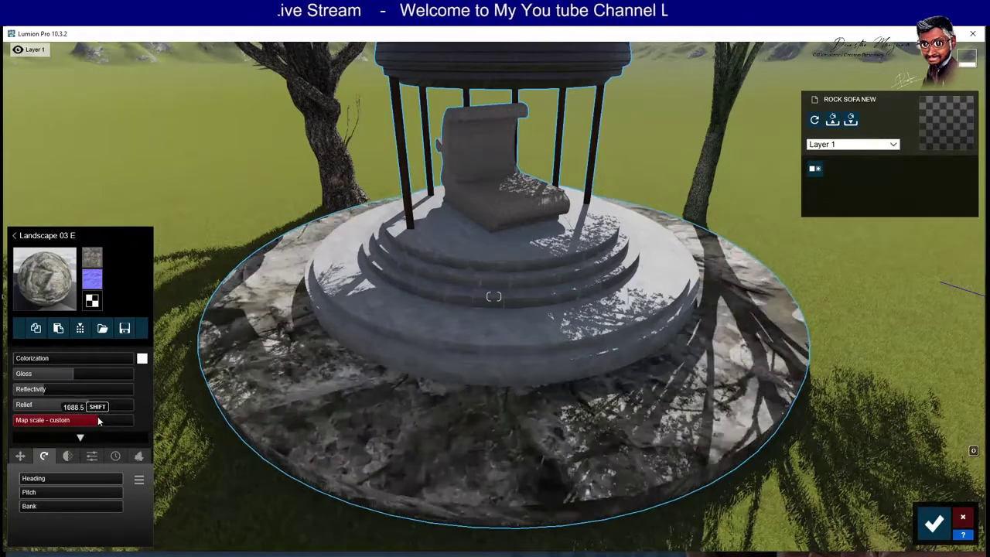
pyautogui.moveTo(98, 420); pyautogui.dragTo(84, 419)
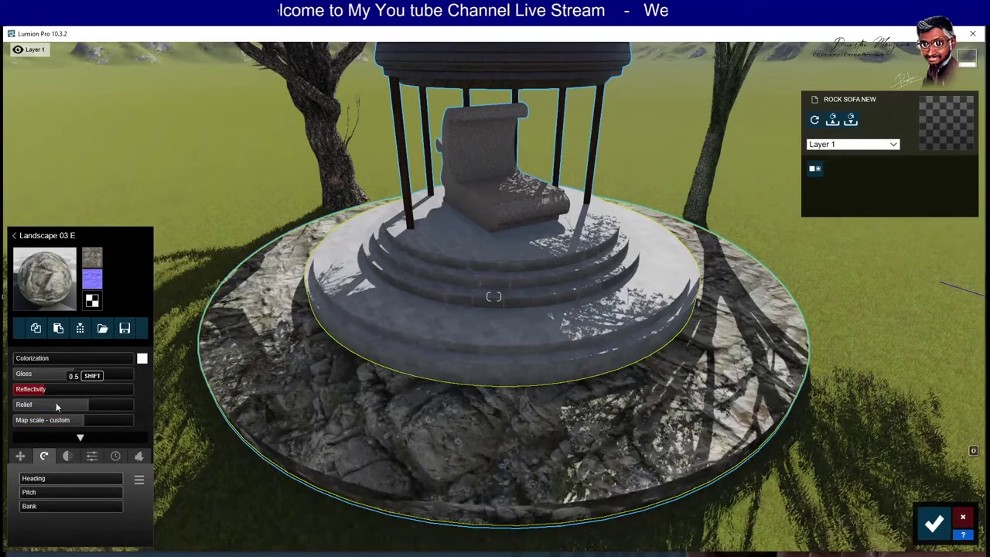
pyautogui.click(142, 456)
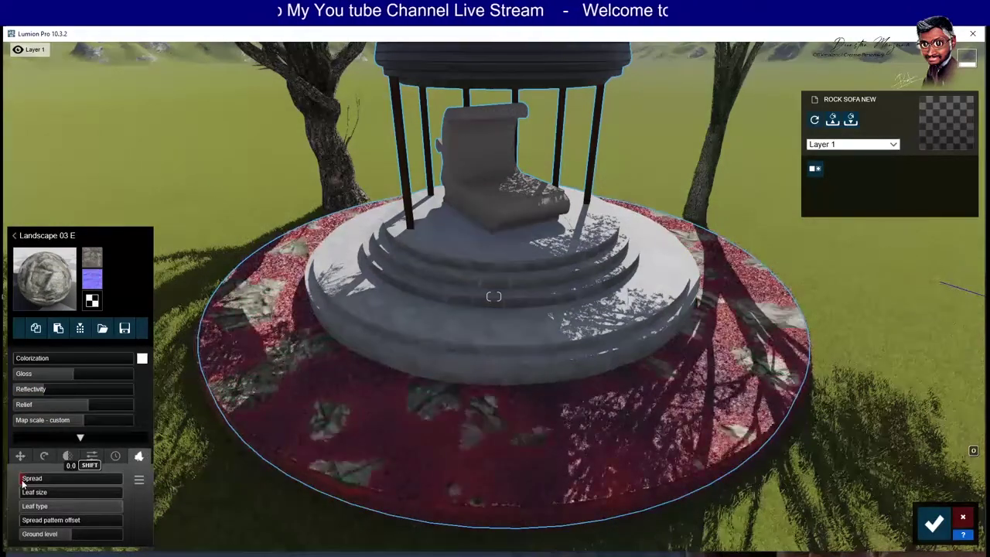
# Raise foliage spread, use a green leaf type, and adjust ground level and pattern offset to reveal rock.
pyautogui.moveTo(23, 480); pyautogui.dragTo(61, 481)
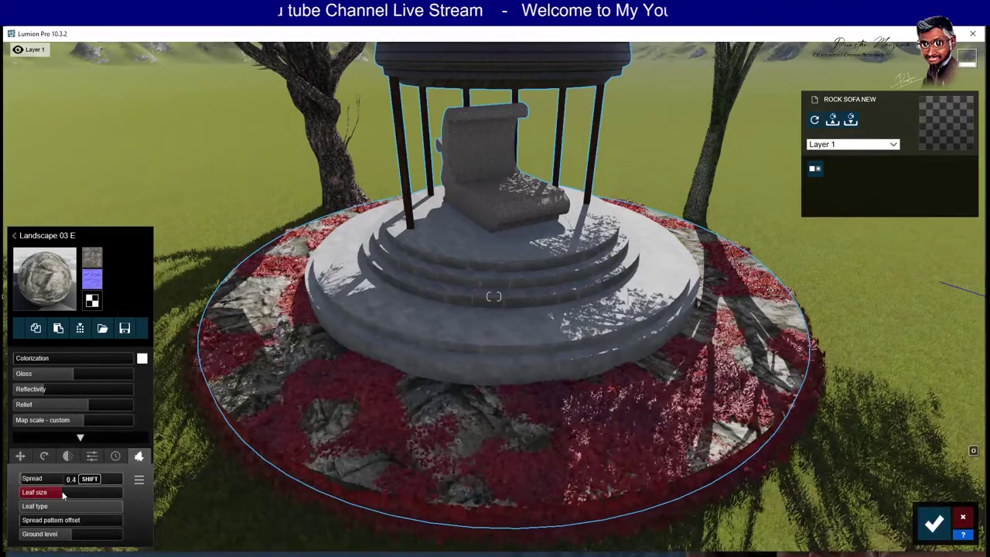
pyautogui.moveTo(65, 494)
pyautogui.mouseDown()
pyautogui.moveTo(83, 493)
pyautogui.moveTo(53, 506)
pyautogui.mouseUp()
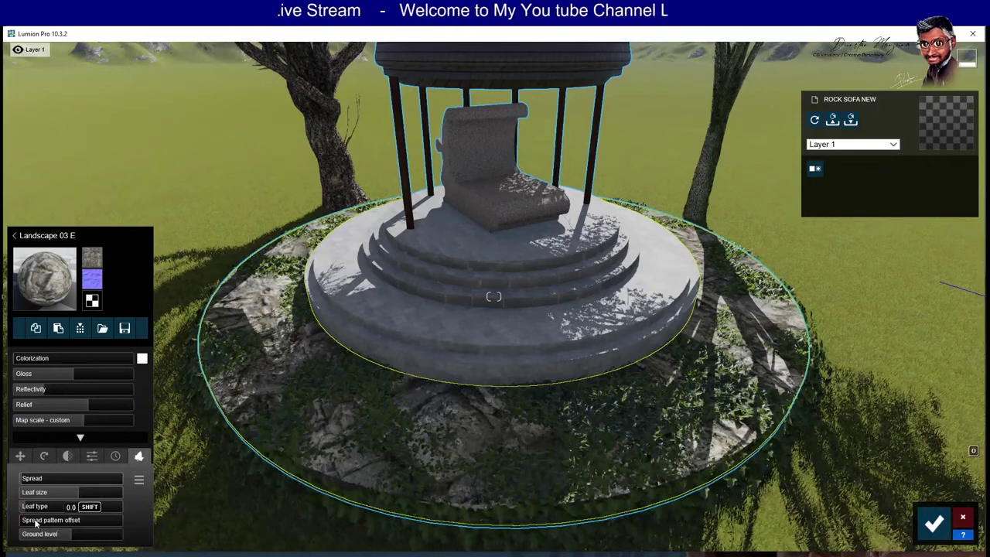
pyautogui.moveTo(36, 524); pyautogui.dragTo(48, 523)
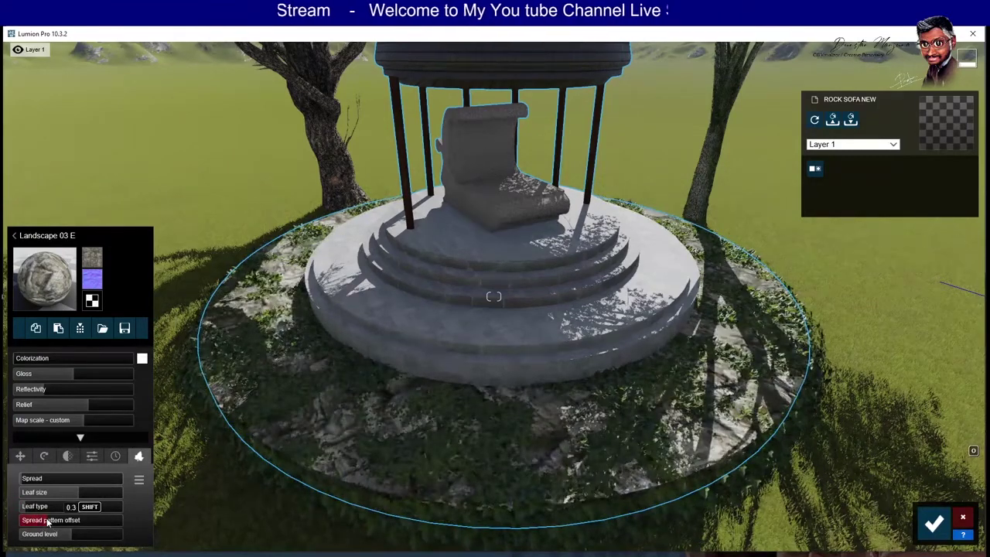
pyautogui.moveTo(67, 539); pyautogui.dragTo(120, 527)
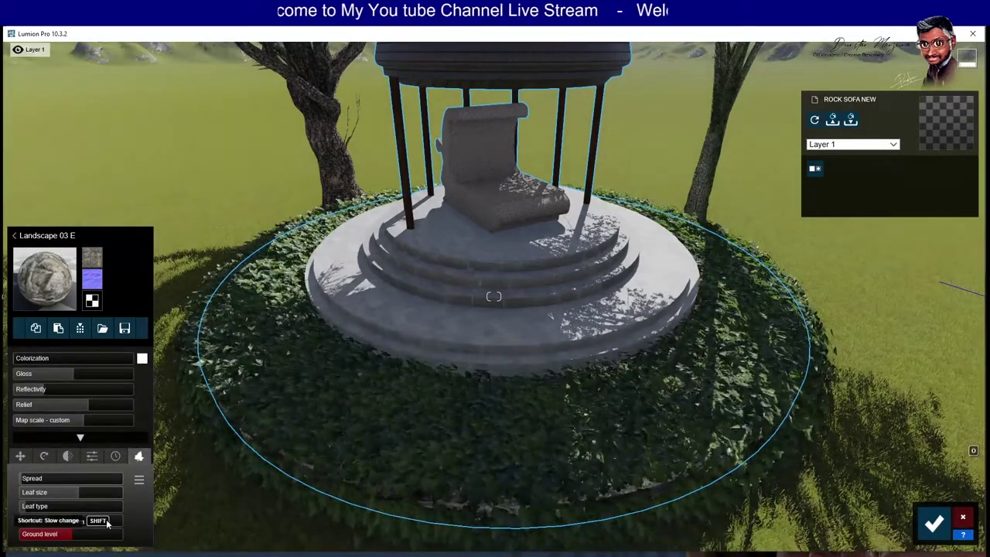
pyautogui.moveTo(108, 524); pyautogui.dragTo(82, 527)
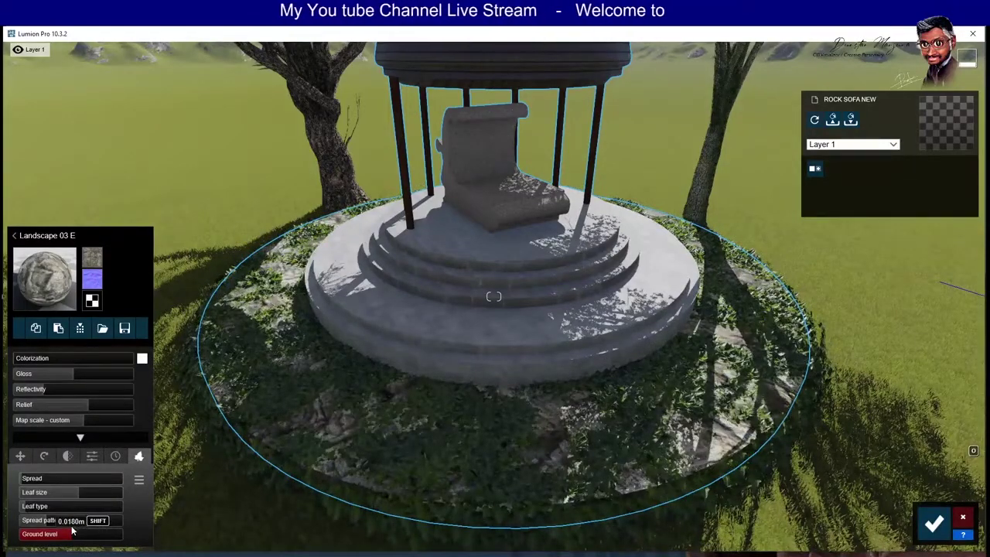
pyautogui.moveTo(74, 527); pyautogui.dragTo(72, 526)
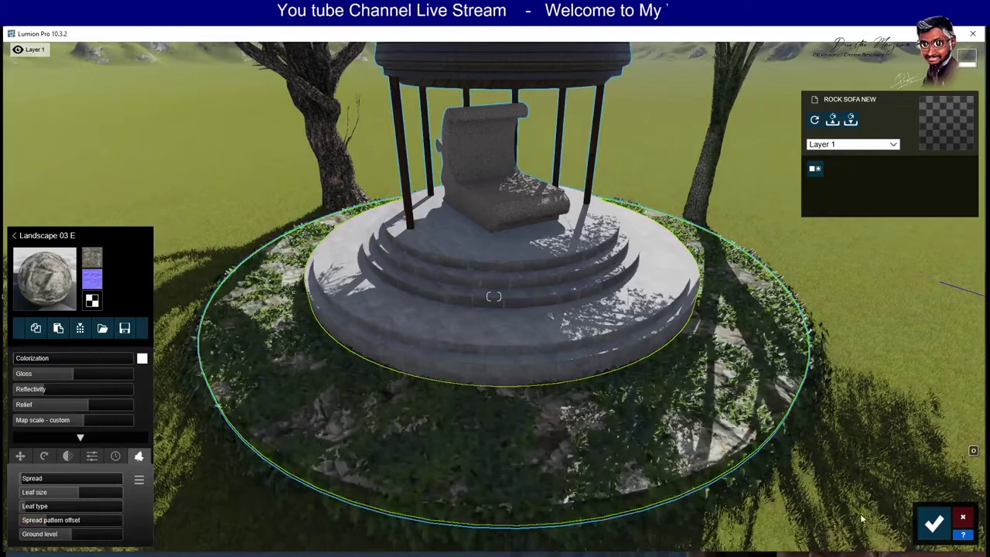
# Accept the outer ring material and fly around the gazebo to inspect the base.
pyautogui.click(934, 525)
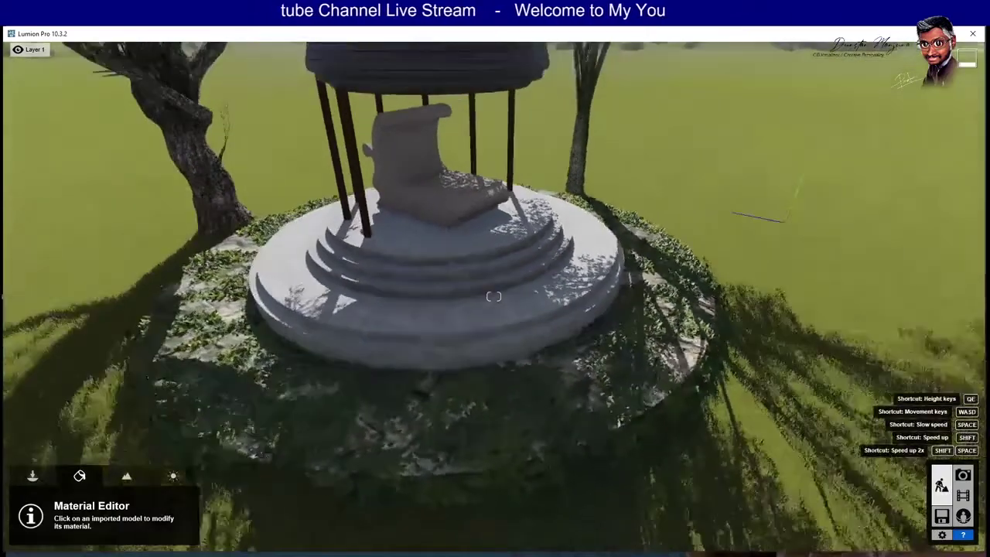
pyautogui.press('w')
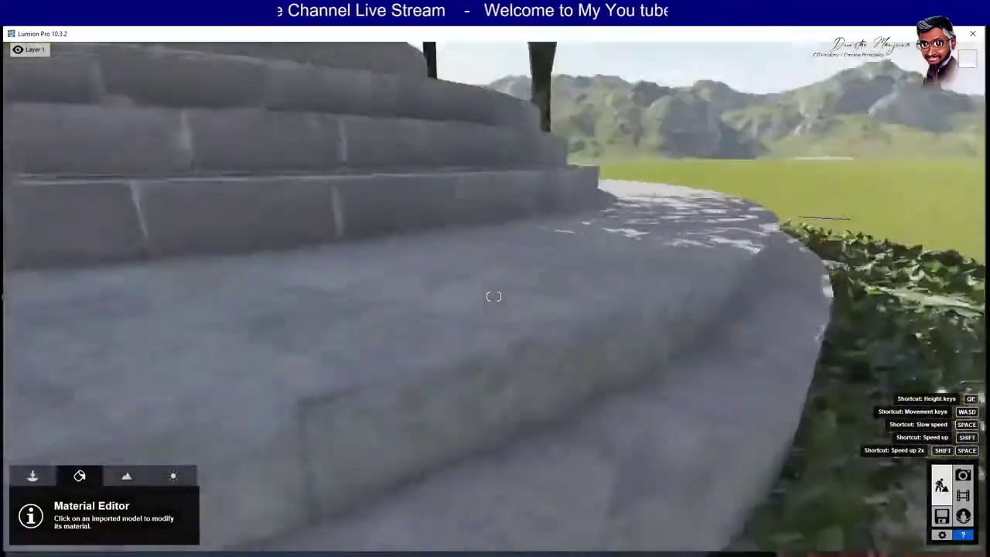
pyautogui.press('s')
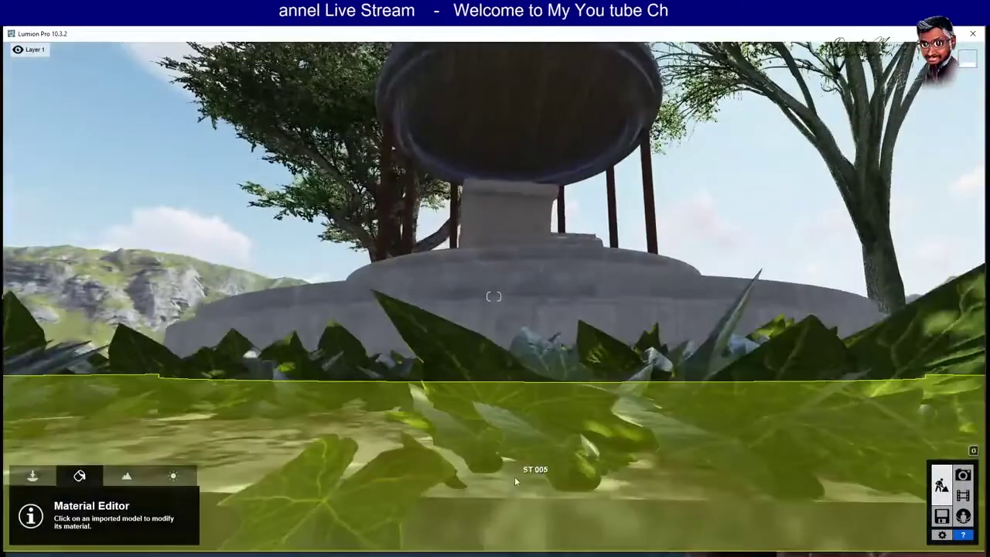
pyautogui.press('s')
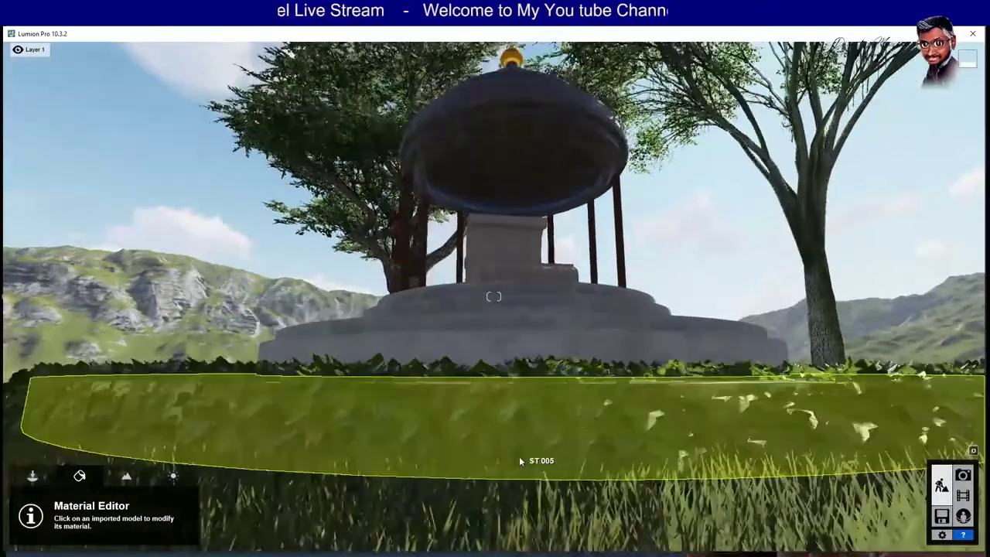
pyautogui.press('q')
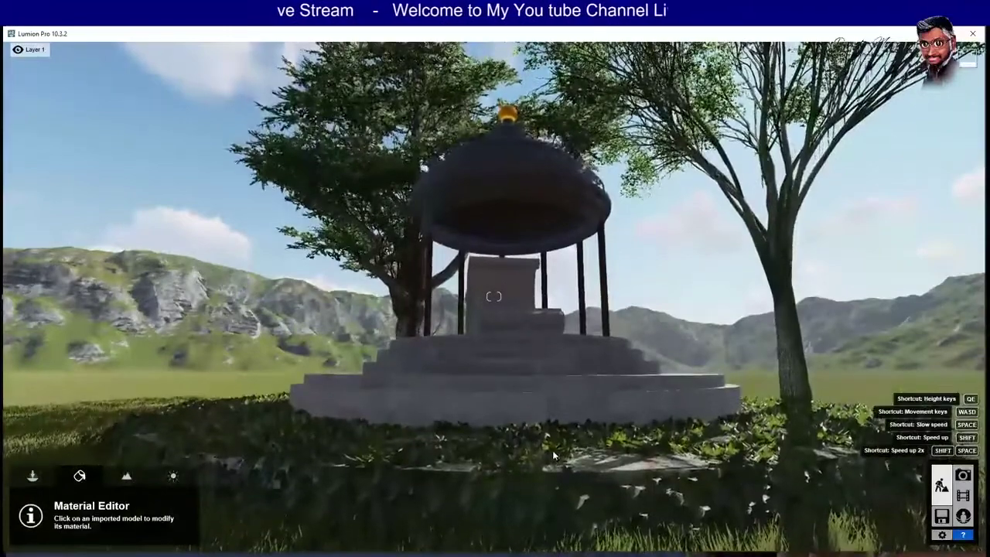
pyautogui.press('w')
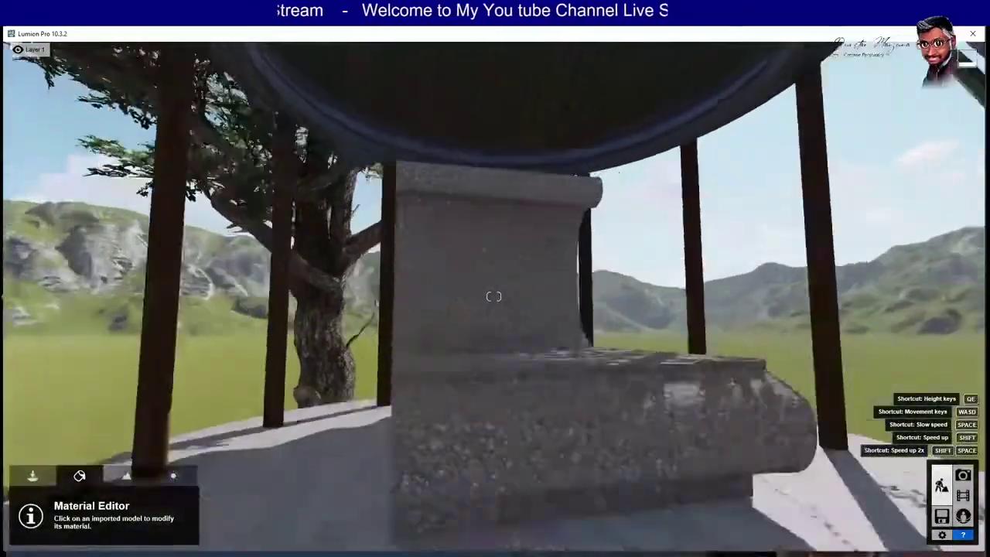
pyautogui.press('s')
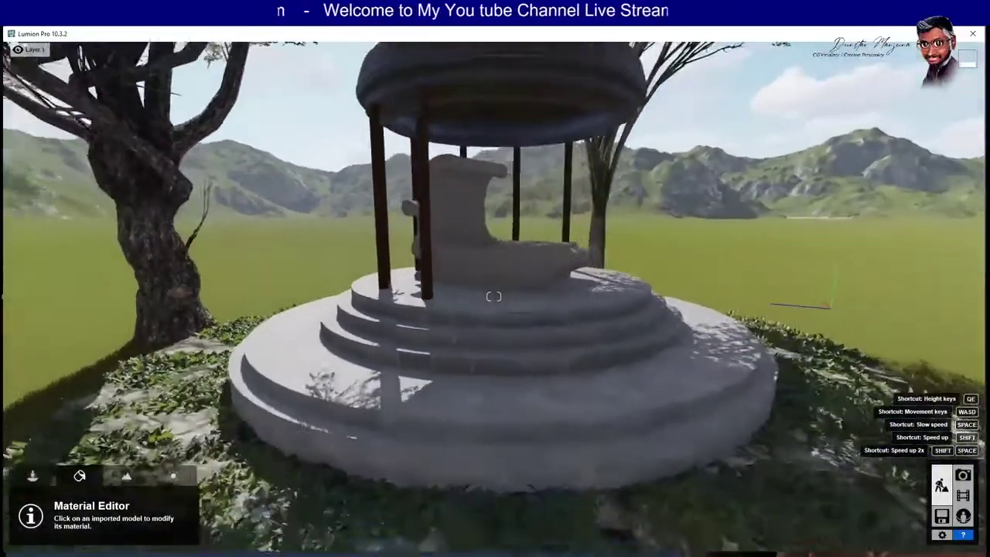
pyautogui.moveTo(571, 477)
pyautogui.mouseDown(button='right')
pyautogui.moveTo(547, 493)
pyautogui.moveTo(549, 476)
pyautogui.mouseUp(button='right')
# Increase the leaf size on the FLOOR base material's foliage and accept the change.
pyautogui.click(549, 475)
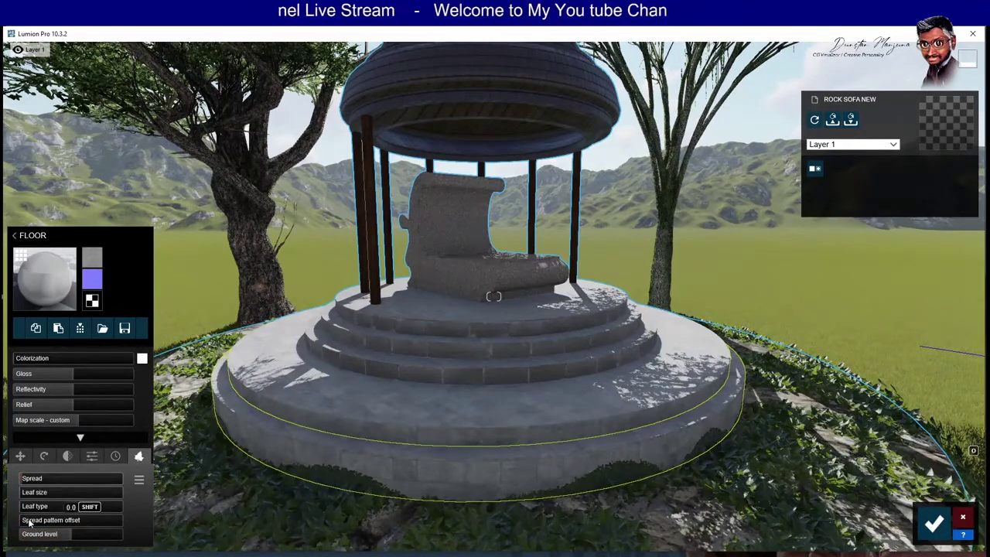
pyautogui.moveTo(63, 494); pyautogui.dragTo(75, 493)
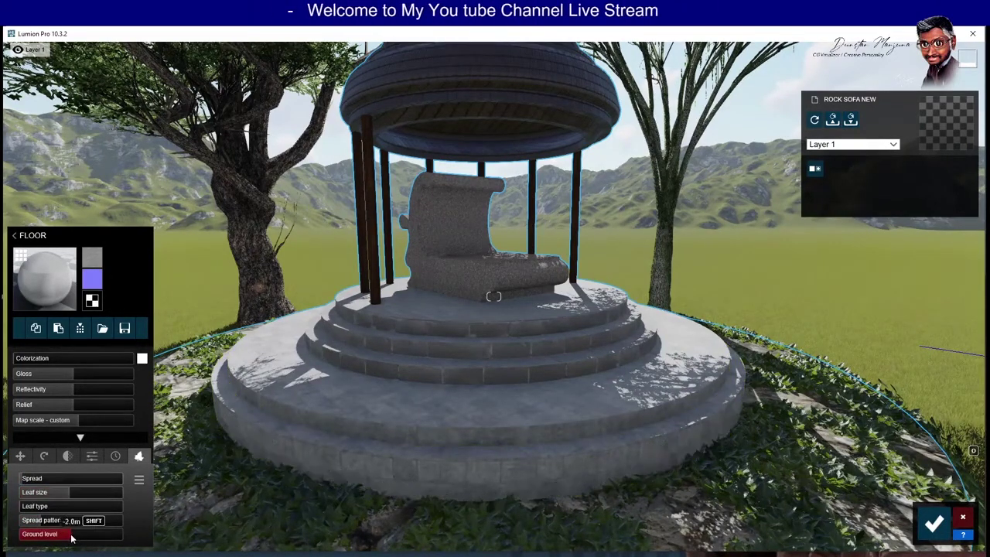
pyautogui.click(934, 523)
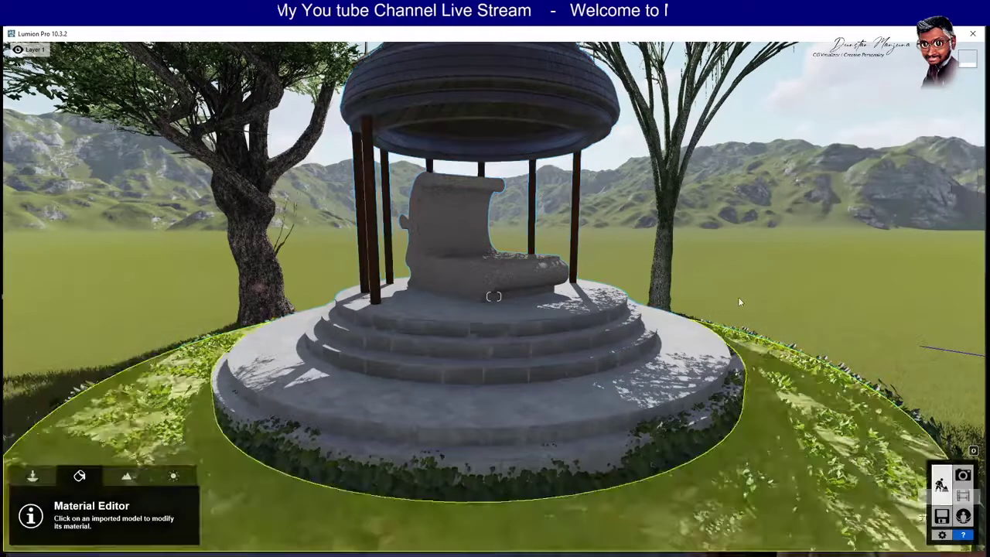
pyautogui.press('s')
pyautogui.moveTo(141, 437); pyautogui.dragTo(142, 437, button='right')
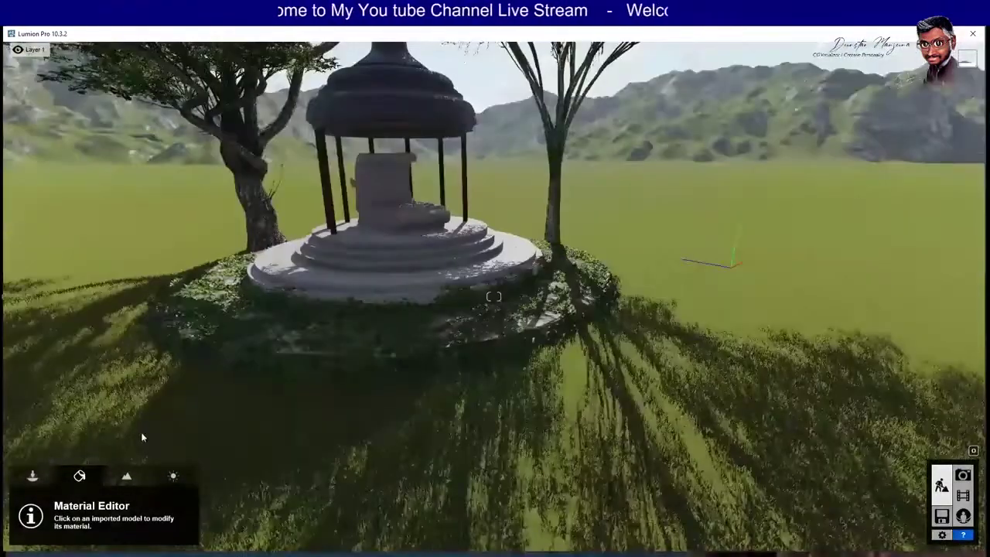
# Choose Bollard 008 from the Outdoor fences and barriers objects.
pyautogui.click(33, 475)
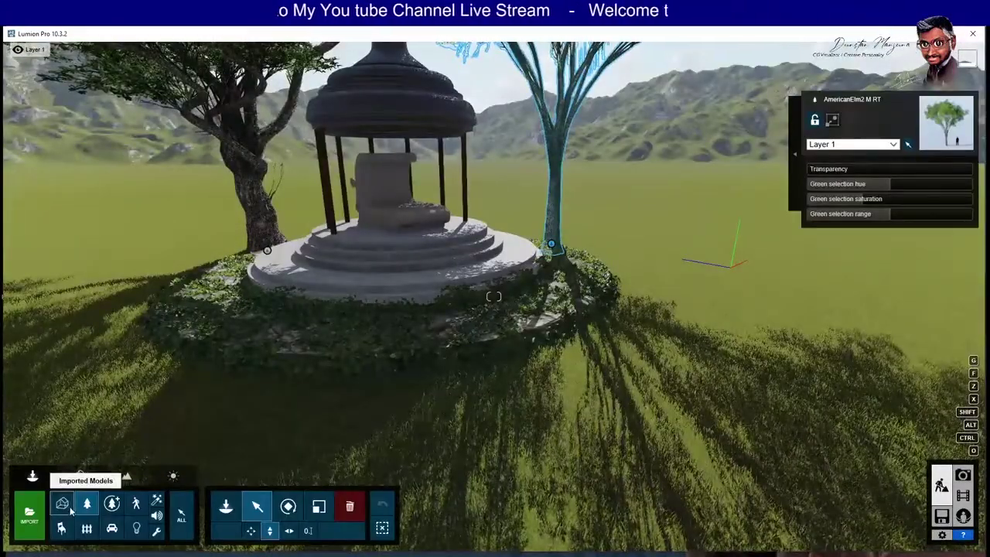
pyautogui.click(86, 528)
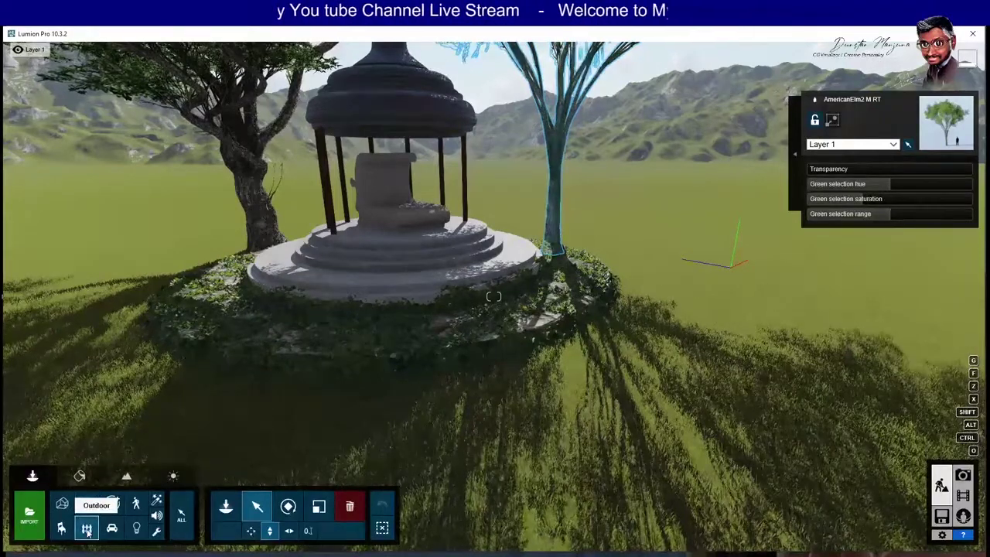
pyautogui.click(227, 510)
pyautogui.click(227, 509)
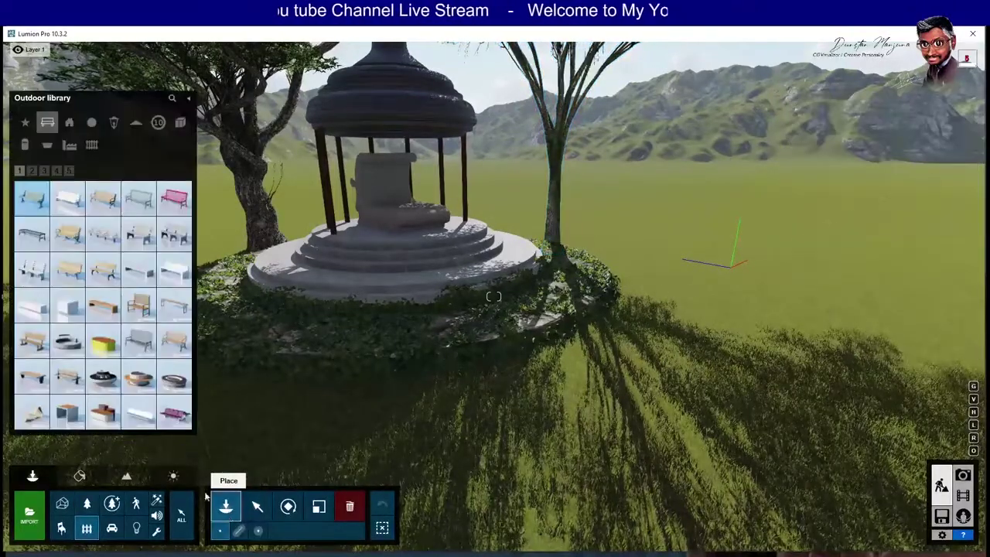
pyautogui.click(70, 145)
pyautogui.click(95, 148)
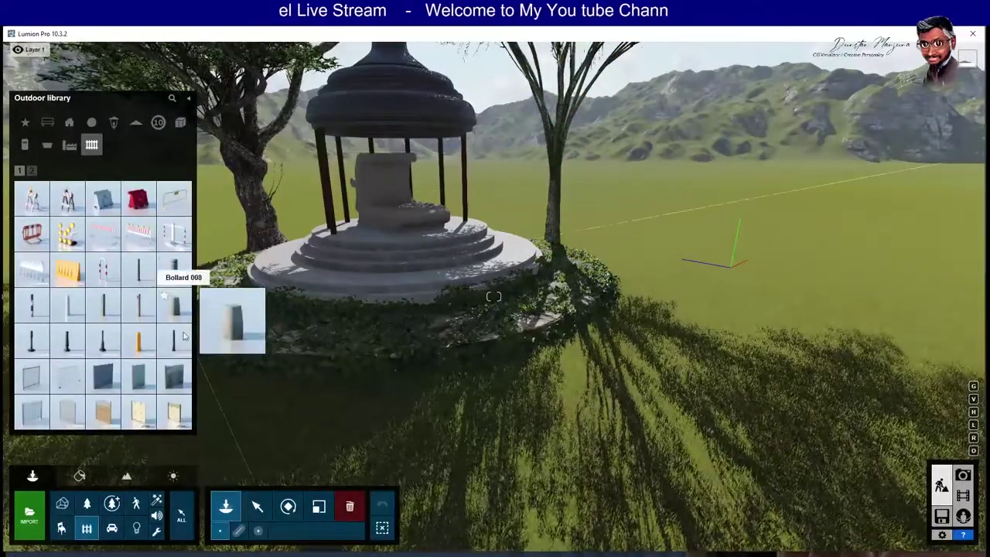
pyautogui.click(174, 311)
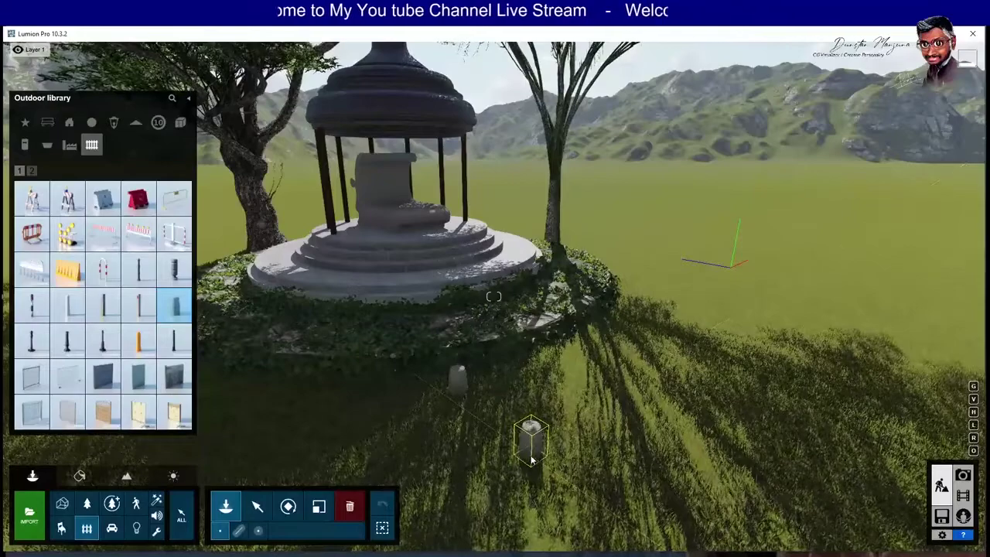
# Place several Bollard 008 bollards on the lawn around the platform, then show Nature flowers.
pyautogui.click(531, 461)
pyautogui.moveTo(531, 460)
pyautogui.mouseDown(button='right')
pyautogui.moveTo(625, 447)
pyautogui.moveTo(475, 302)
pyautogui.mouseUp(button='right')
pyautogui.click(663, 274)
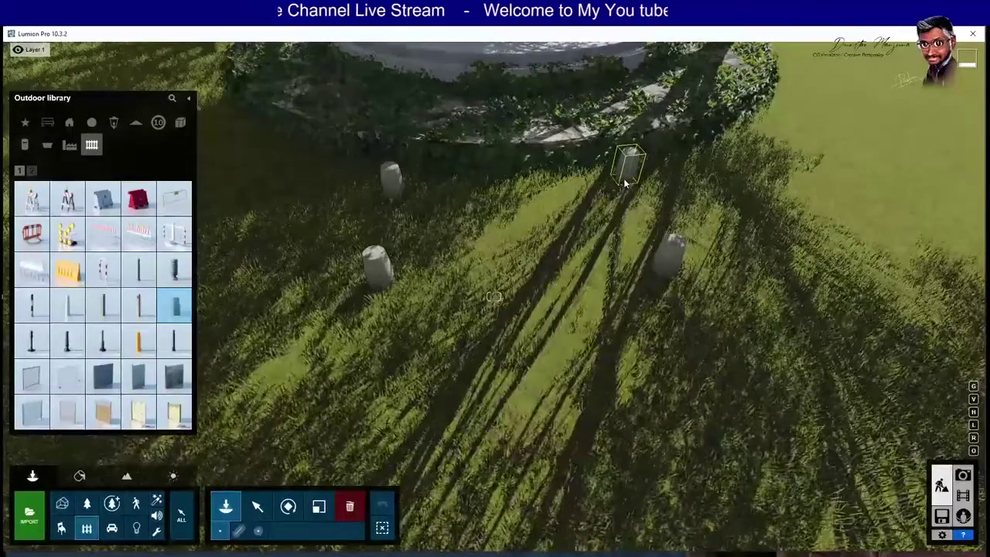
pyautogui.click(626, 184)
pyautogui.moveTo(627, 183); pyautogui.dragTo(509, 286, button='right')
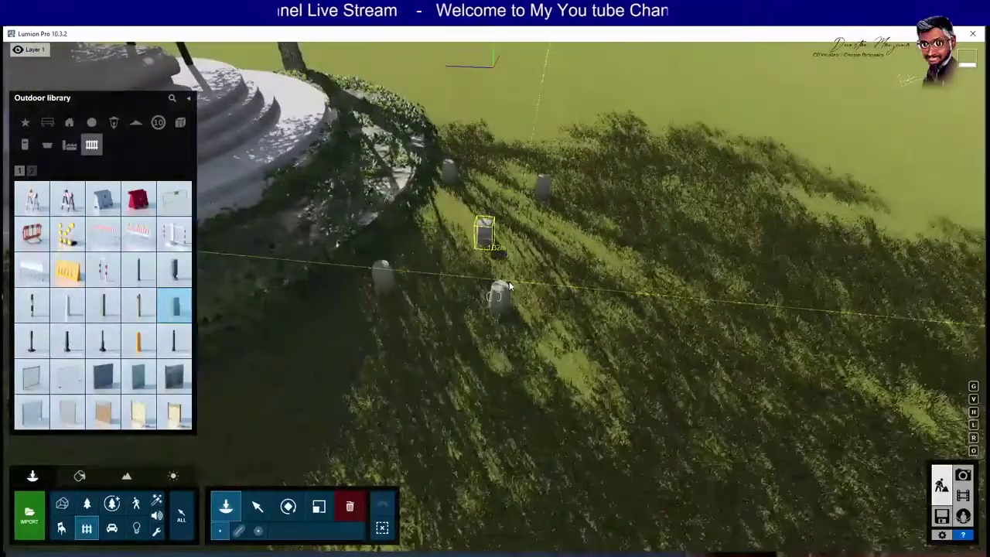
pyautogui.click(86, 504)
pyautogui.click(180, 122)
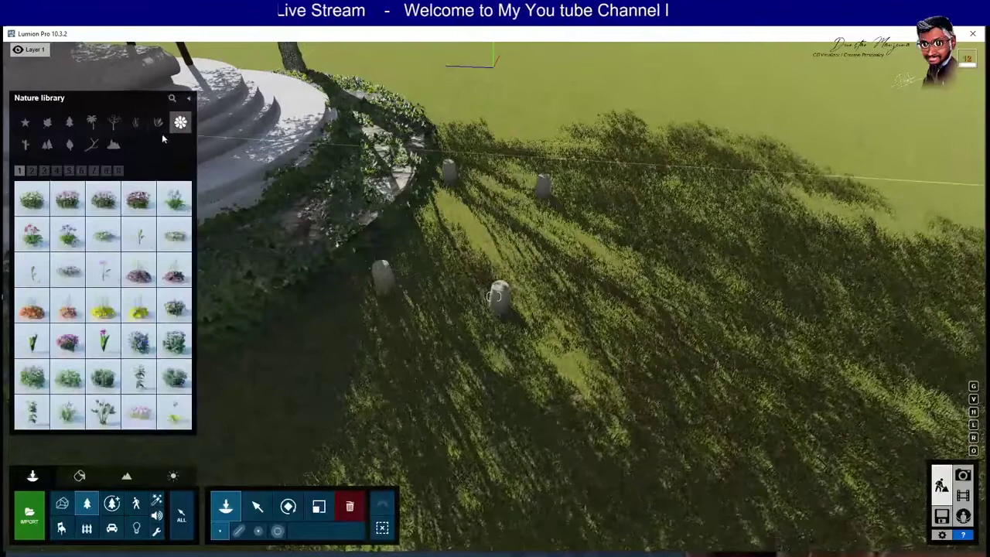
# Place Hortensia Purple clumps (flowers page 6) beside the bollards and at the platform edge.
pyautogui.click(81, 170)
pyautogui.moveTo(67, 233)
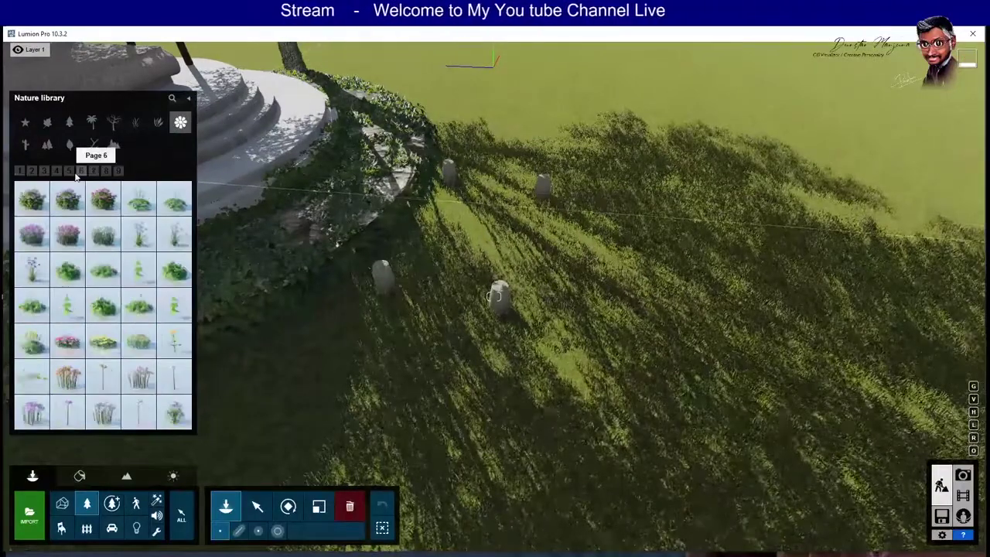
pyautogui.click(67, 201)
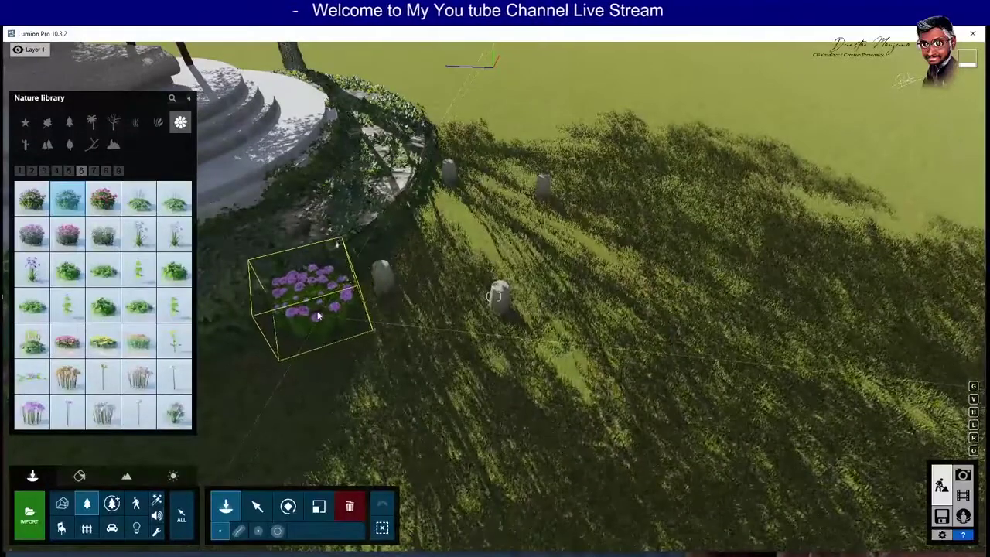
pyautogui.click(343, 313)
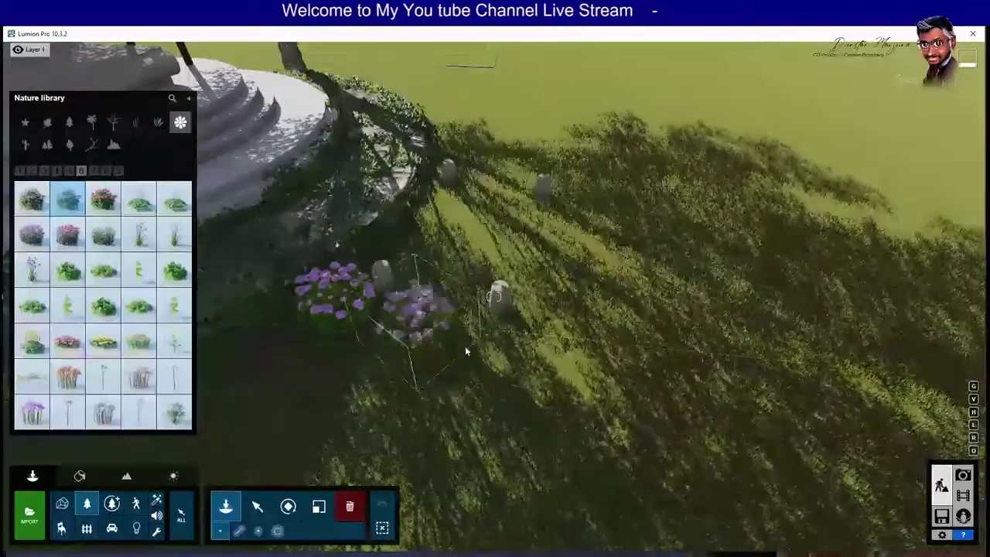
pyautogui.moveTo(464, 159); pyautogui.dragTo(402, 167, button='right')
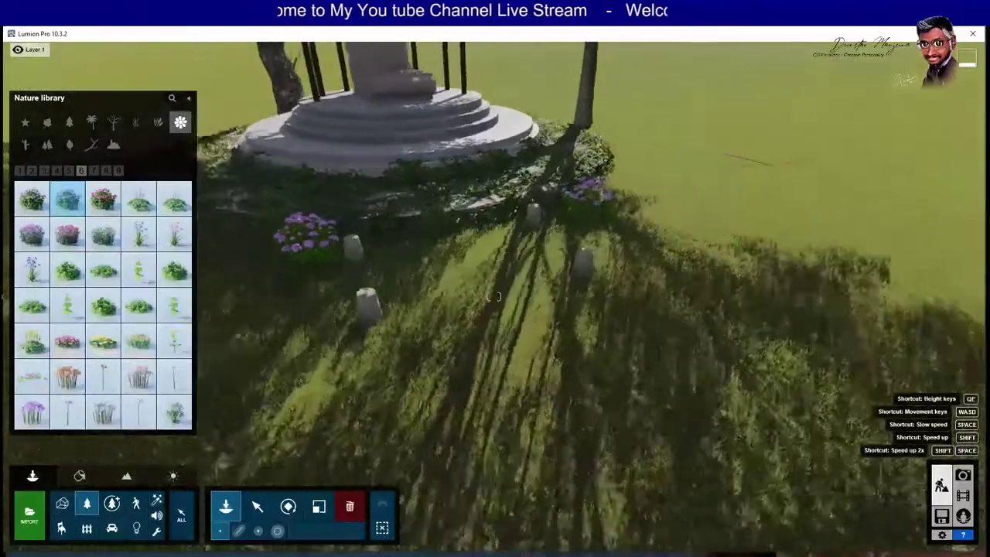
pyautogui.moveTo(495, 296); pyautogui.dragTo(541, 212, button='right')
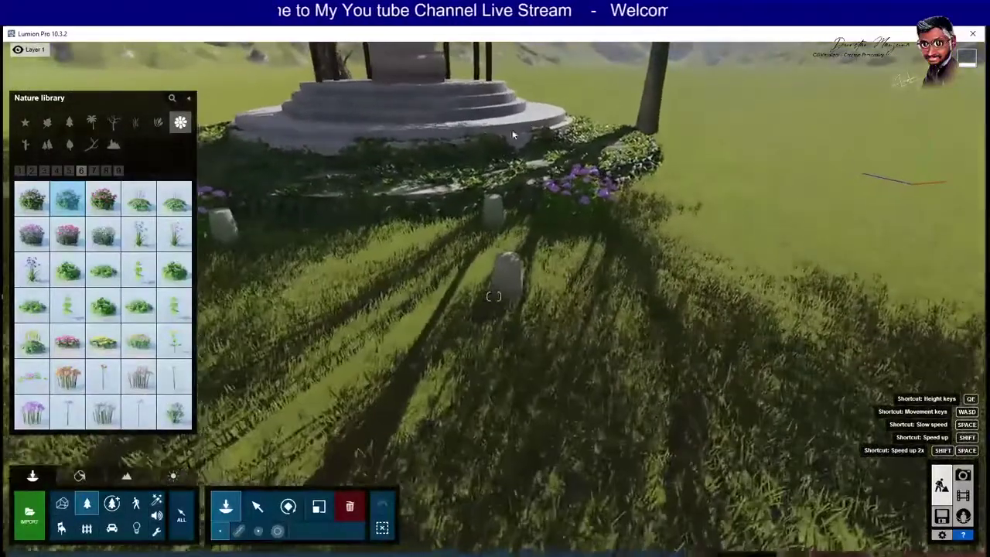
pyautogui.click(541, 216)
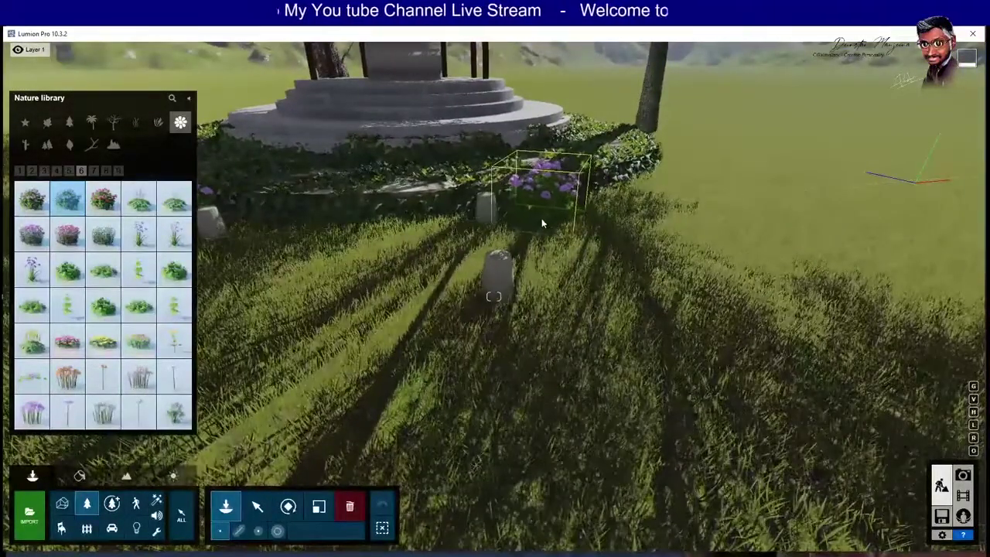
pyautogui.moveTo(540, 221)
pyautogui.mouseDown(button='right')
pyautogui.moveTo(391, 244)
pyautogui.moveTo(213, 209)
pyautogui.mouseUp(button='right')
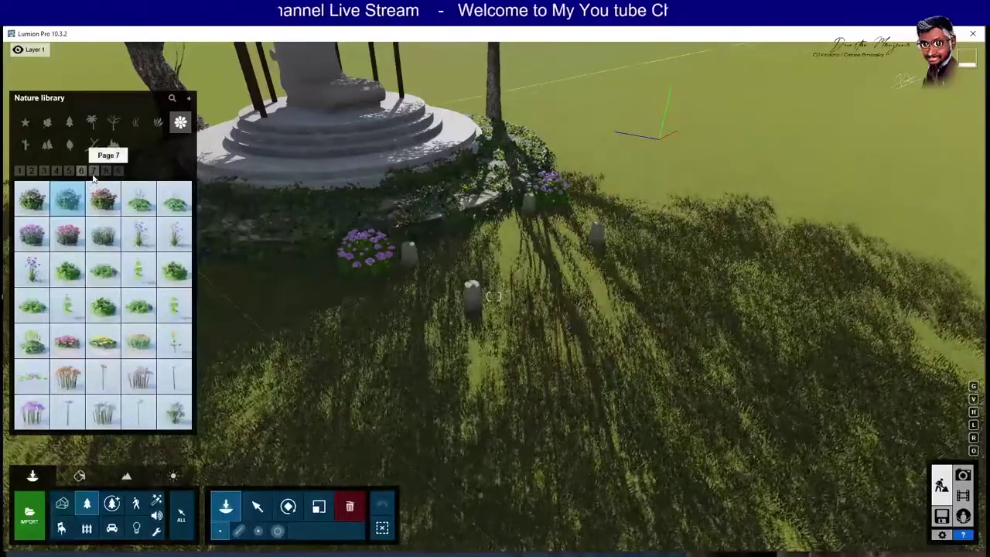
# Place a Mountain Laurel Pink from flowers page 7 near the platform.
pyautogui.click(93, 173)
pyautogui.moveTo(103, 270)
pyautogui.click(35, 274)
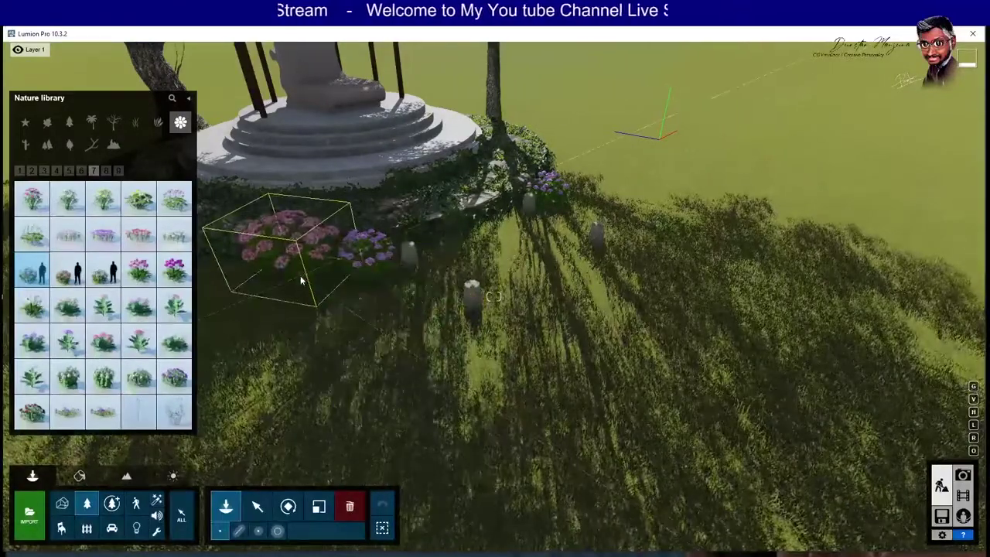
pyautogui.click(303, 280)
pyautogui.moveTo(302, 281); pyautogui.dragTo(456, 222, button='right')
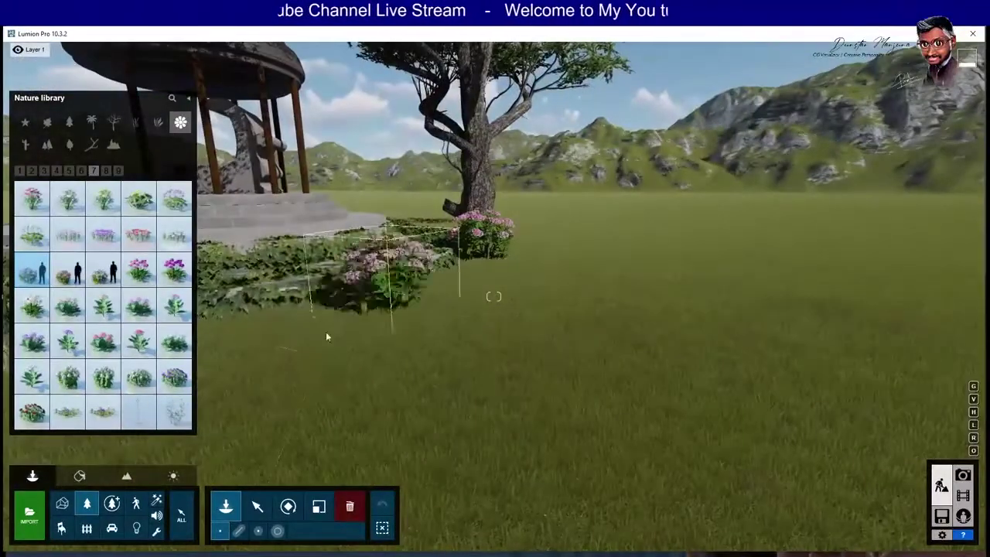
pyautogui.click(57, 171)
# Place a Butterfly Bush from flowers page 2 at the left of the lawn.
pyautogui.click(32, 170)
pyautogui.click(139, 308)
pyautogui.moveTo(448, 309); pyautogui.dragTo(928, 333, button='right')
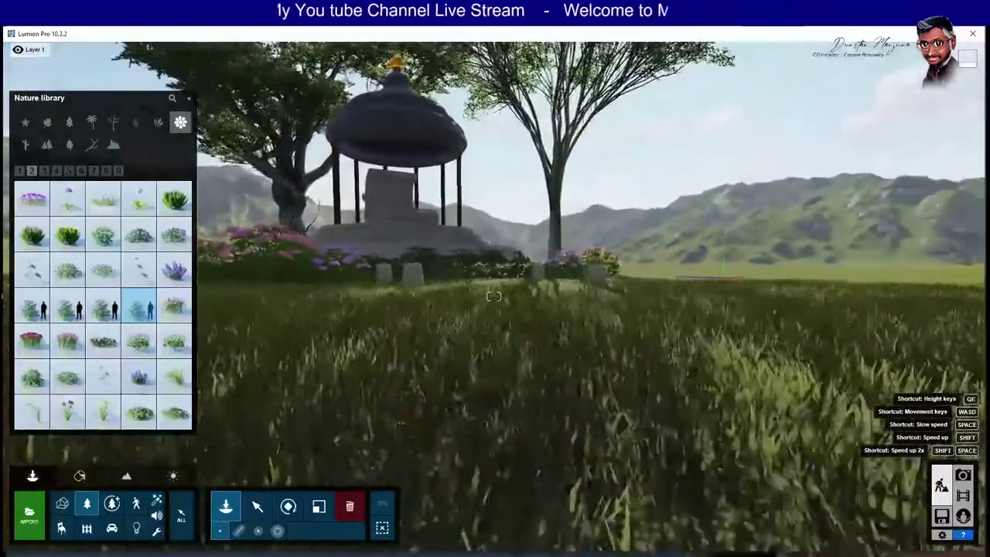
pyautogui.moveTo(493, 296); pyautogui.dragTo(371, 346, button='right')
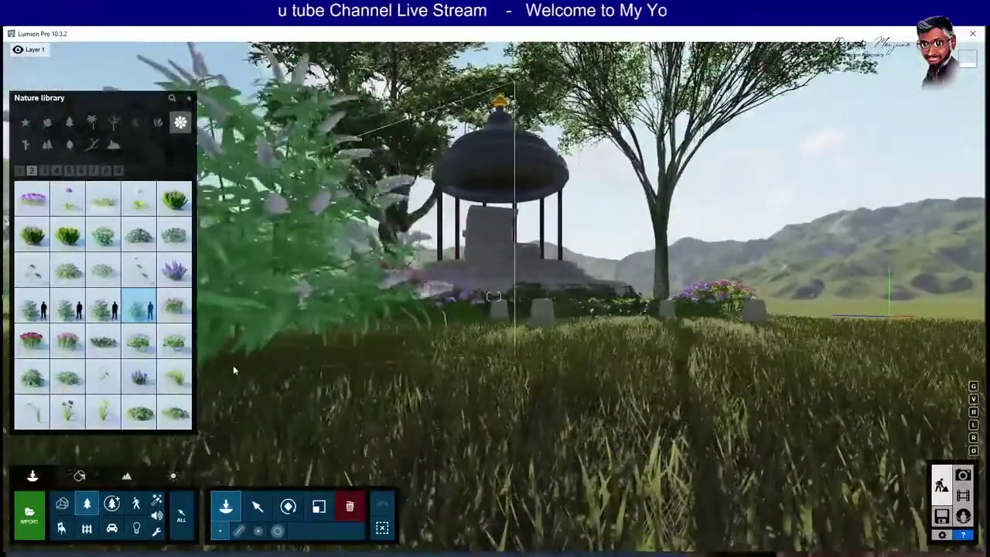
pyautogui.click(226, 360)
# Place another shrub on the grass at the right near the bollards.
pyautogui.moveTo(846, 351); pyautogui.dragTo(792, 348, button='right')
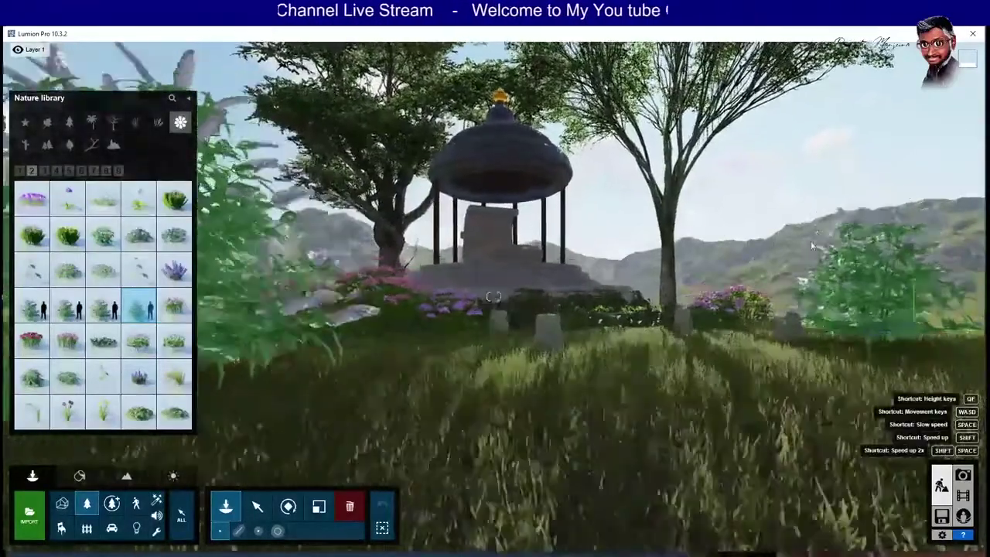
pyautogui.moveTo(811, 246); pyautogui.dragTo(762, 499, button='middle')
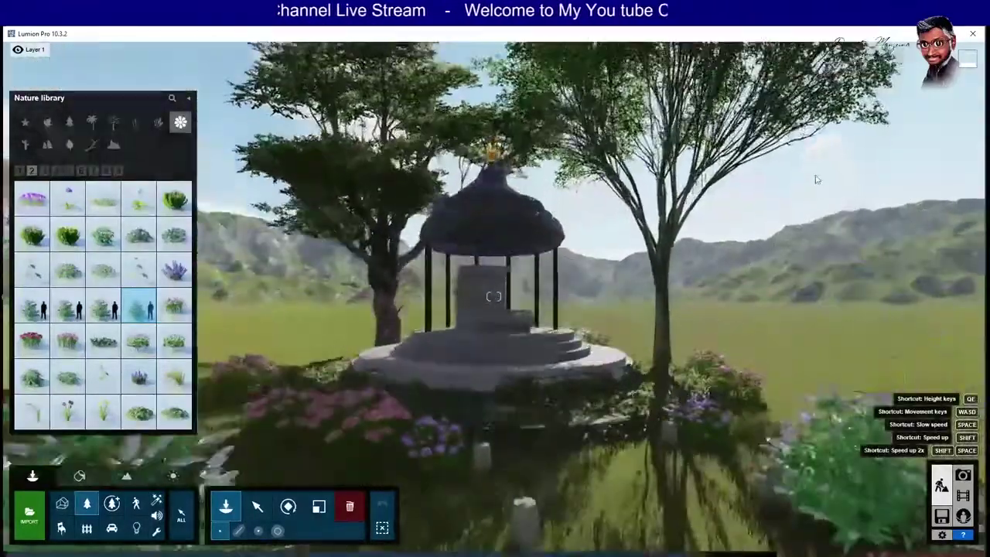
pyautogui.moveTo(762, 499); pyautogui.dragTo(727, 305, button='right')
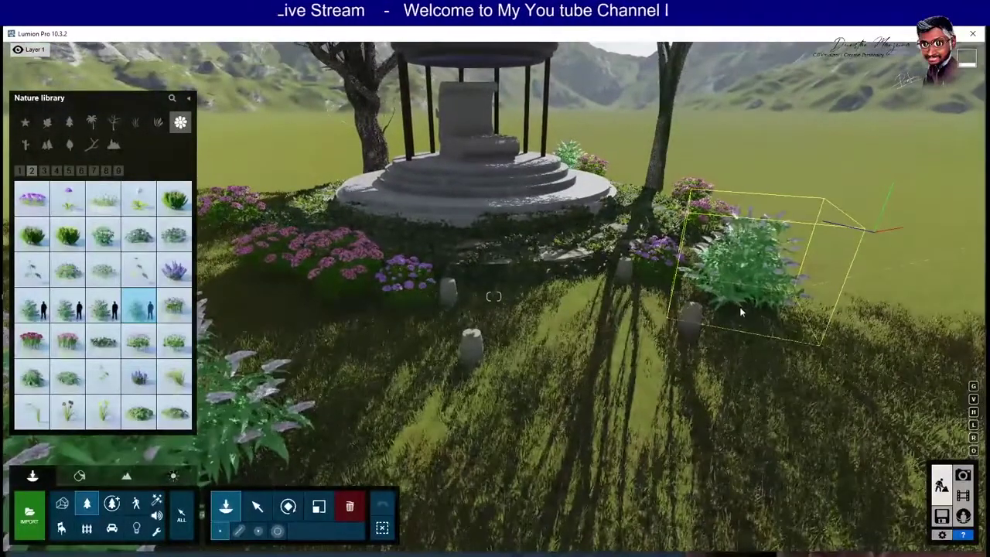
pyautogui.click(738, 318)
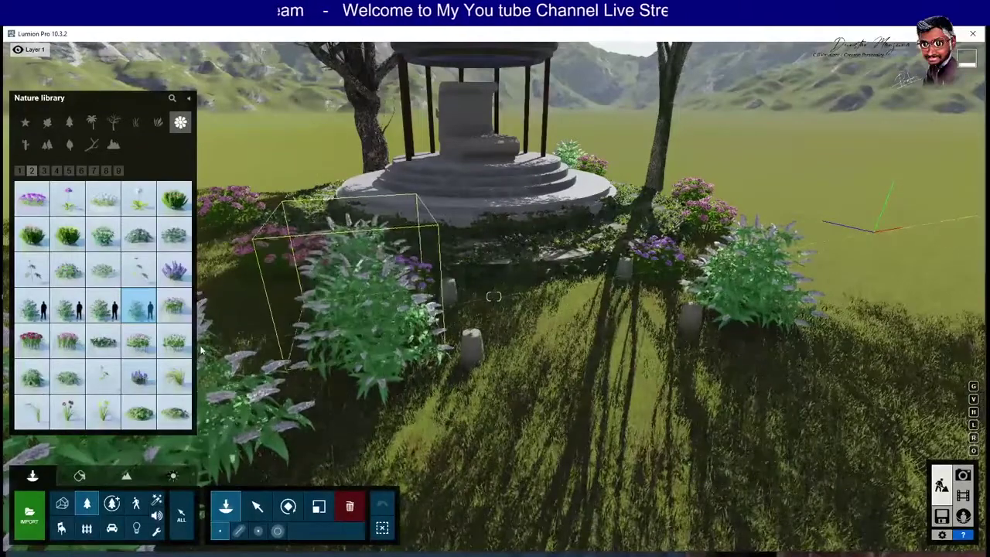
# Select the placed white rhododendron beside the gazebo's flower beds.
pyautogui.click(119, 171)
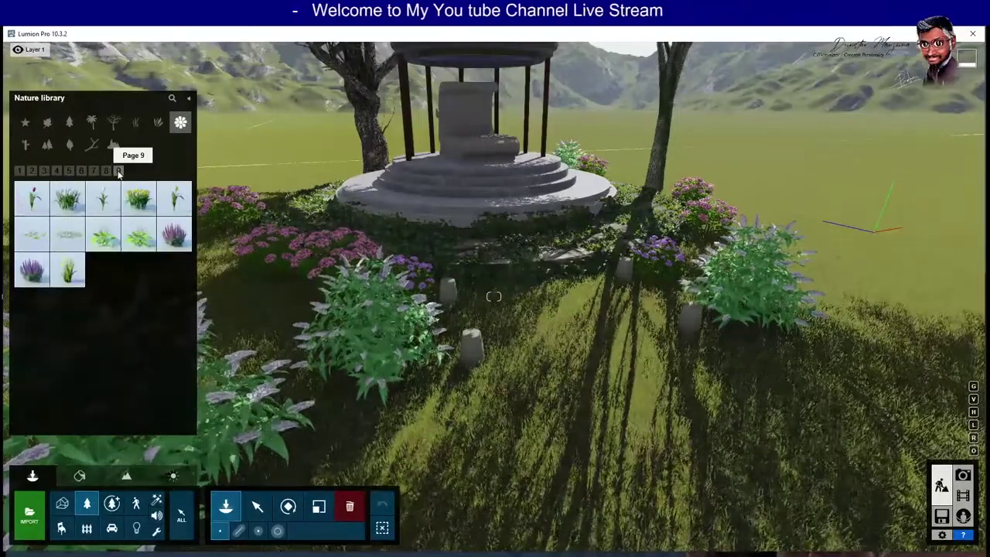
pyautogui.click(106, 171)
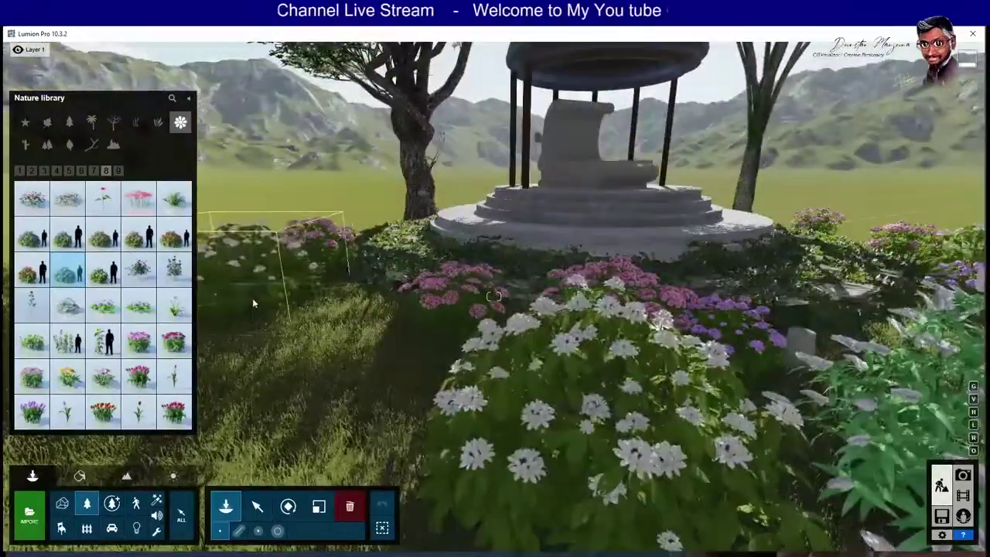
pyautogui.click(257, 506)
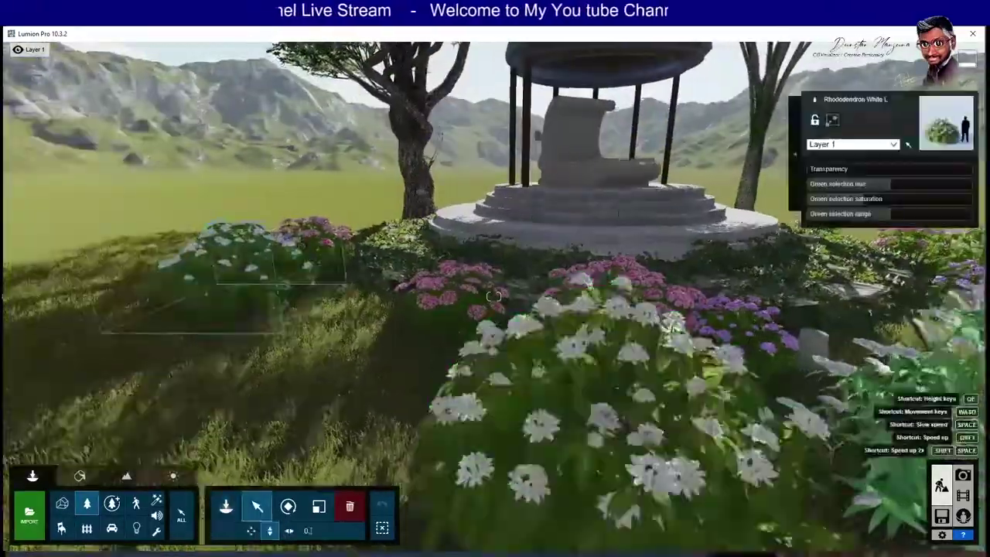
pyautogui.press('w')
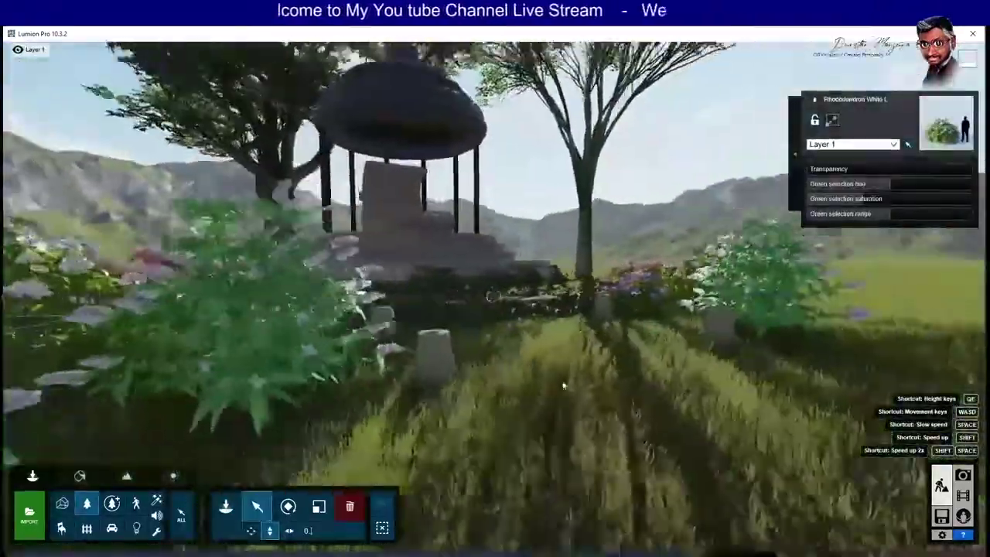
pyautogui.press('s')
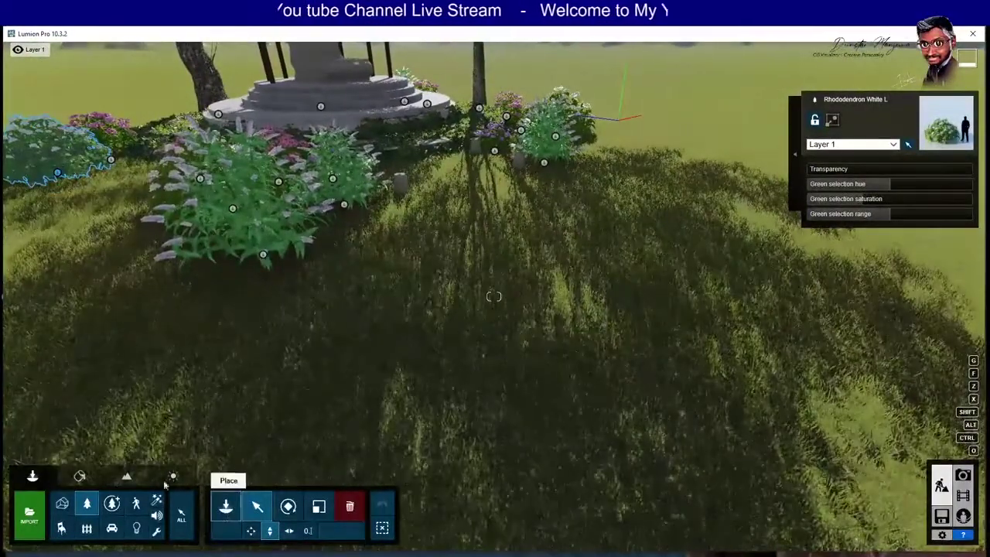
# Draw a Landscape water plane on the grass in front of the shrubs.
pyautogui.click(128, 478)
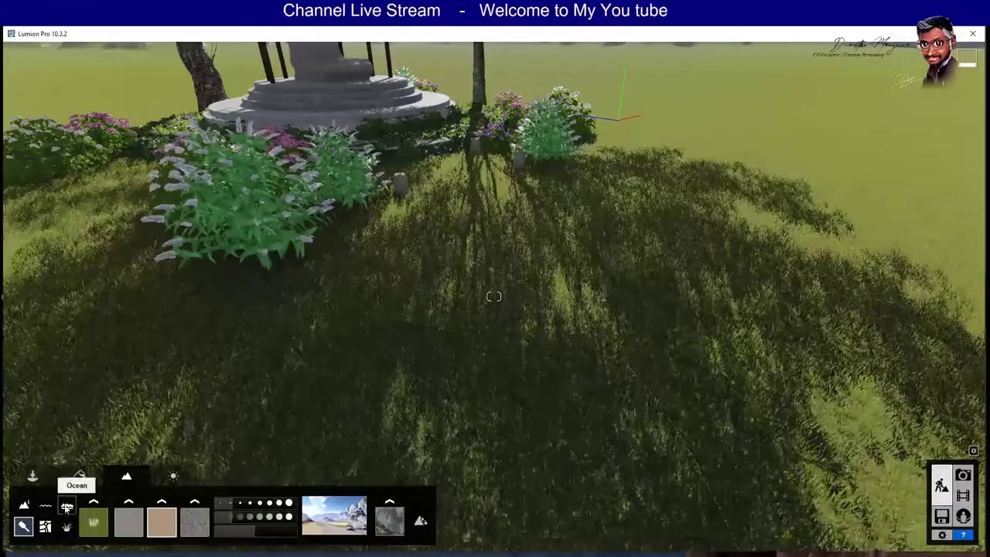
pyautogui.click(45, 507)
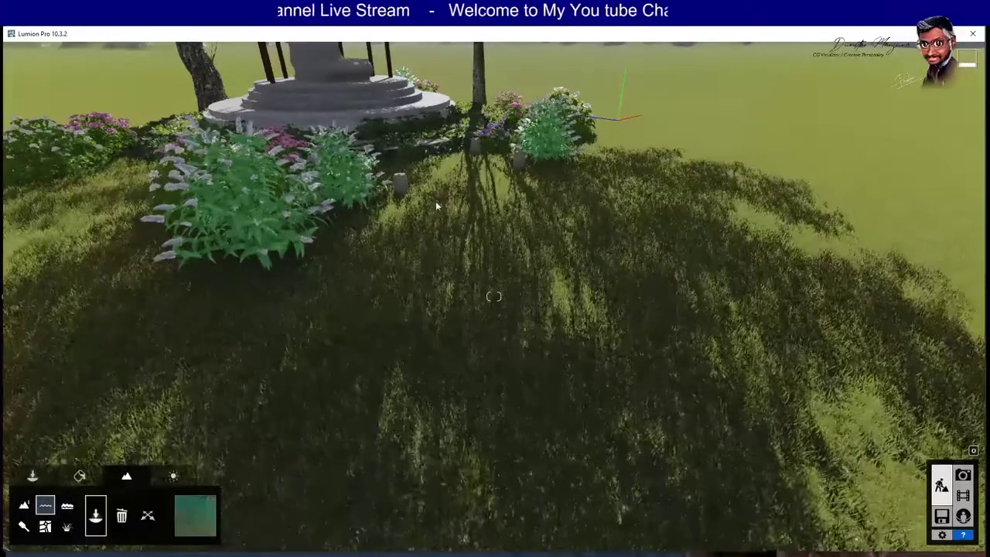
pyautogui.moveTo(427, 184); pyautogui.dragTo(536, 352)
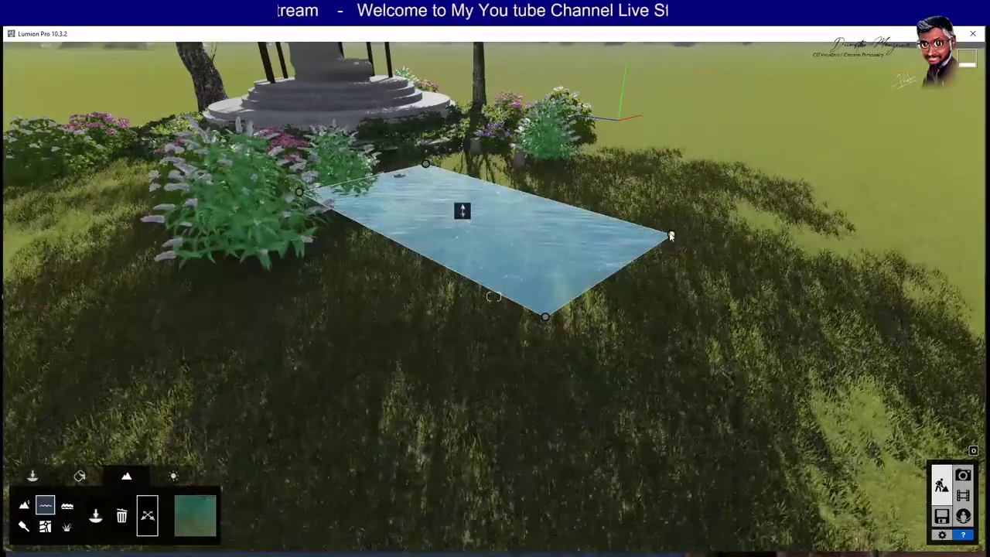
pyautogui.moveTo(450, 170); pyautogui.dragTo(549, 189)
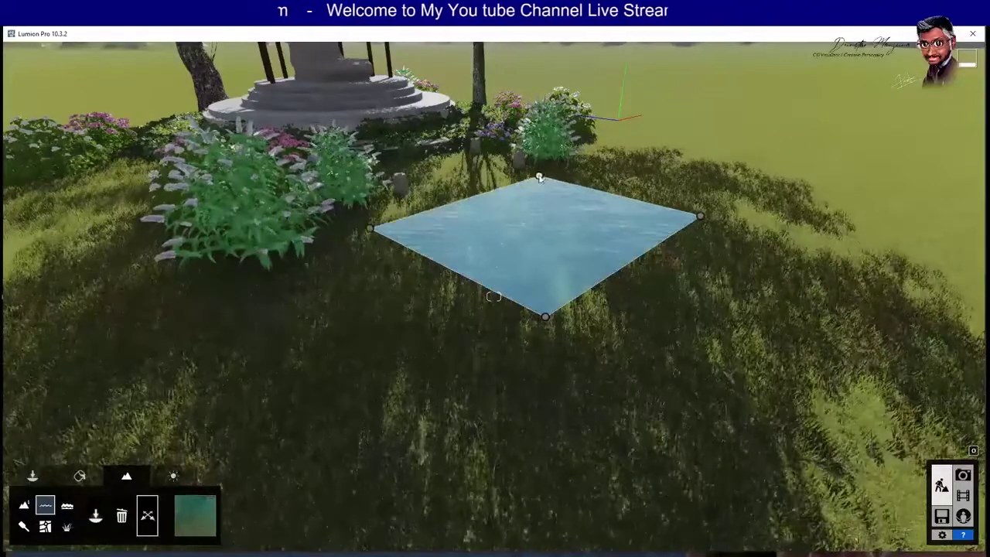
# Stretch the water plane's corners wider, then lower it slightly below the grass.
pyautogui.moveTo(539, 178); pyautogui.dragTo(493, 296, button='right')
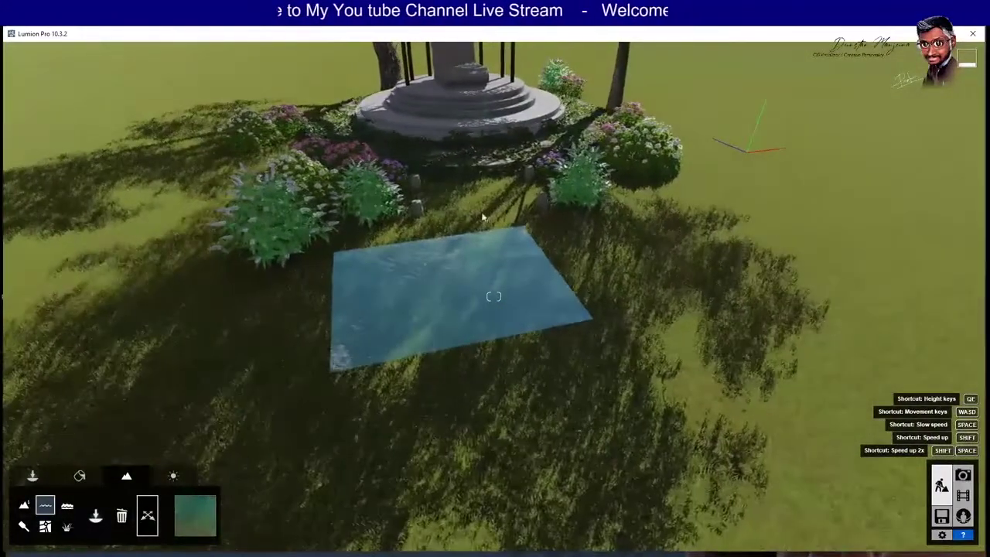
pyautogui.moveTo(493, 296); pyautogui.dragTo(530, 234, button='right')
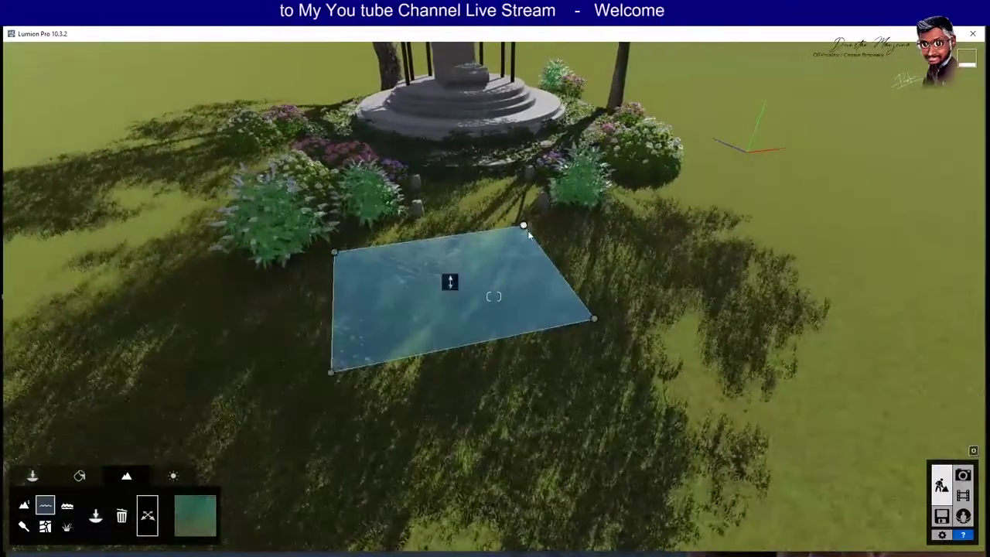
pyautogui.moveTo(524, 225); pyautogui.dragTo(618, 228)
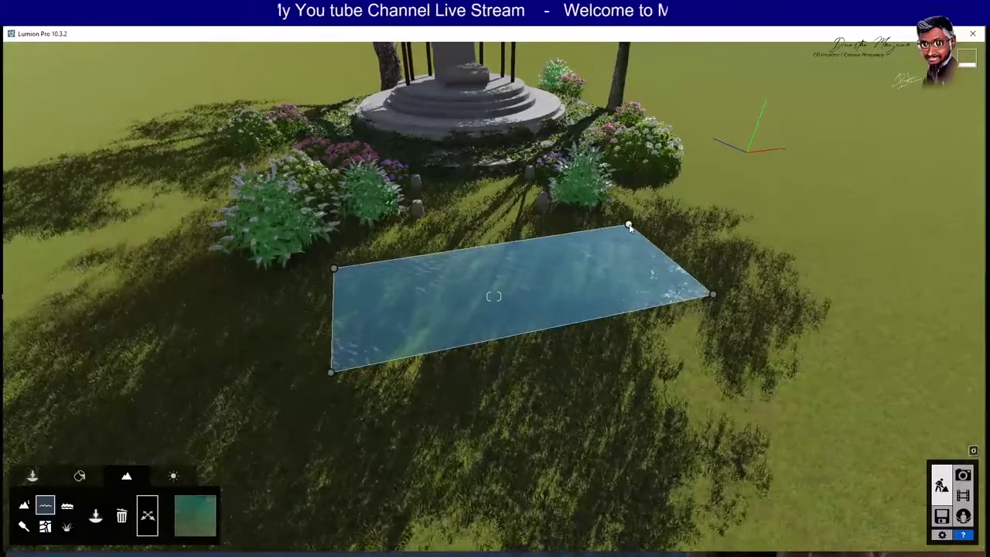
pyautogui.moveTo(341, 269); pyautogui.dragTo(391, 249)
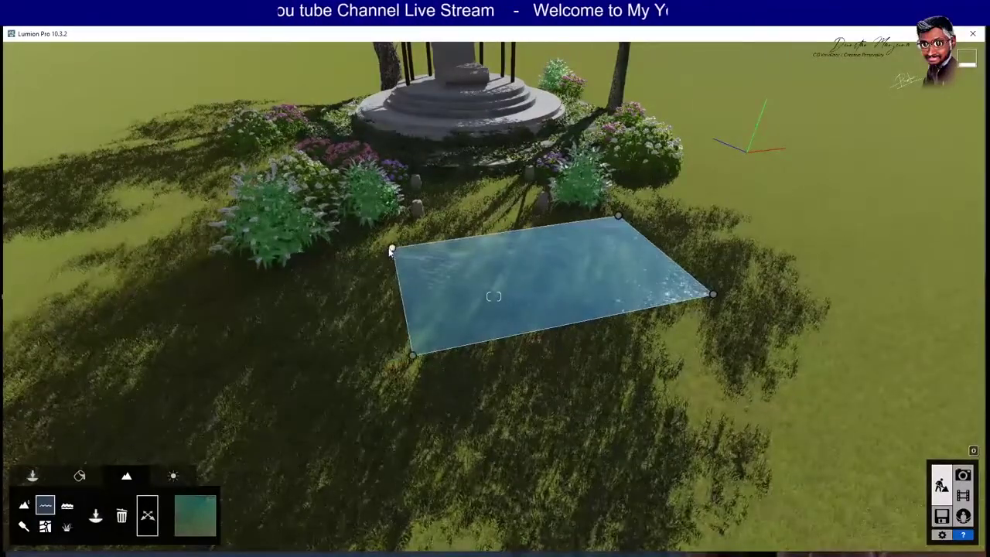
pyautogui.moveTo(403, 364)
pyautogui.mouseDown()
pyautogui.moveTo(388, 366)
pyautogui.moveTo(377, 471)
pyautogui.mouseUp()
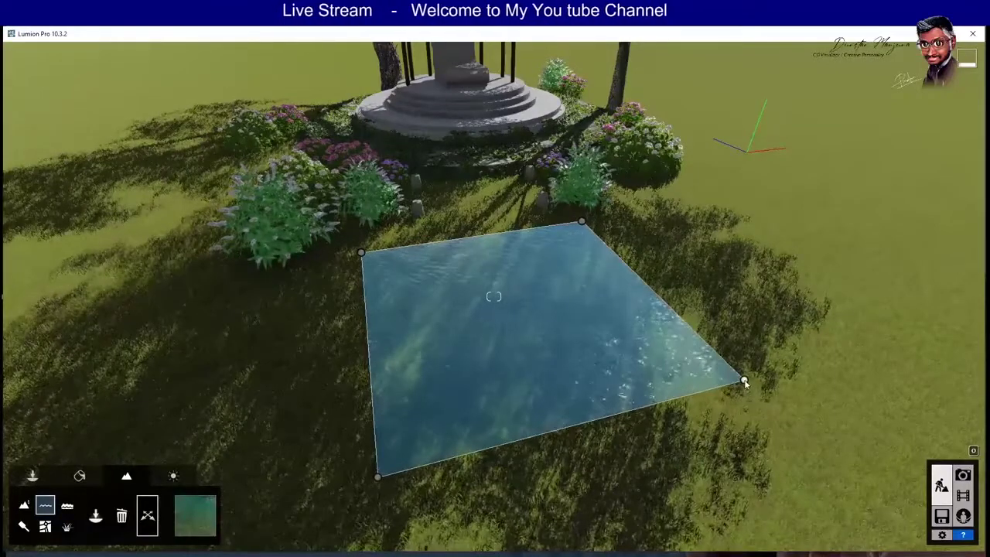
pyautogui.moveTo(515, 306); pyautogui.dragTo(523, 330)
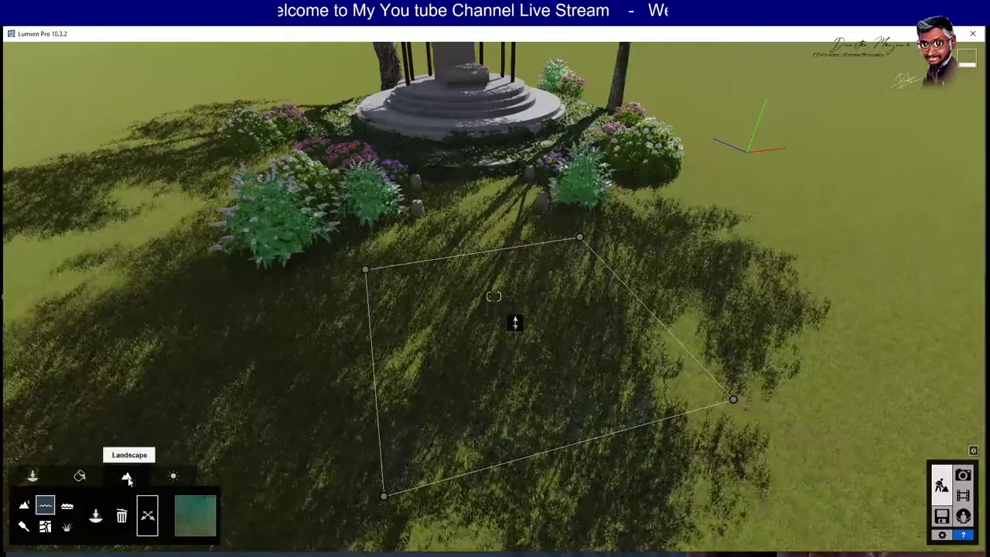
# Lower the terrain inside the water outline, undoing and repainting the first attempt.
pyautogui.click(22, 507)
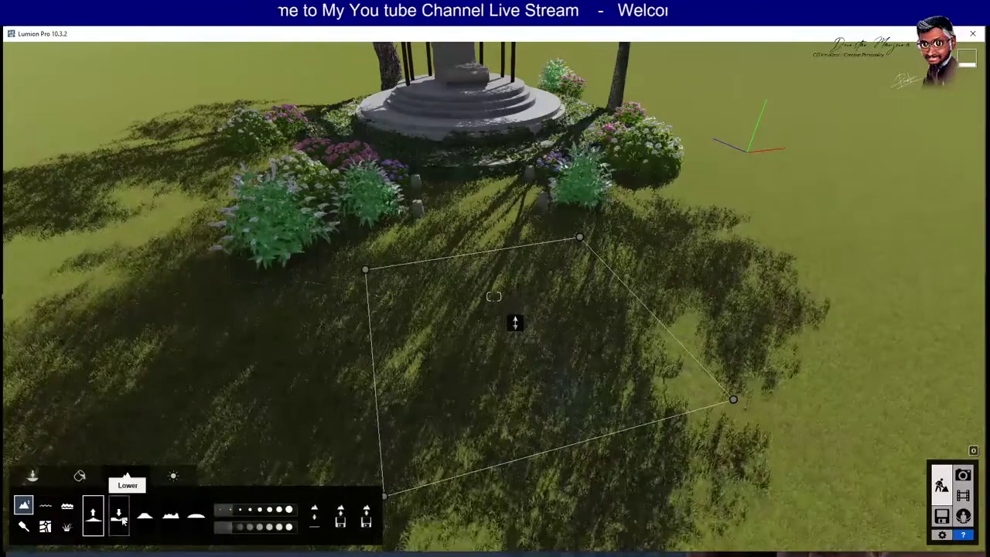
pyautogui.moveTo(533, 318); pyautogui.dragTo(536, 321)
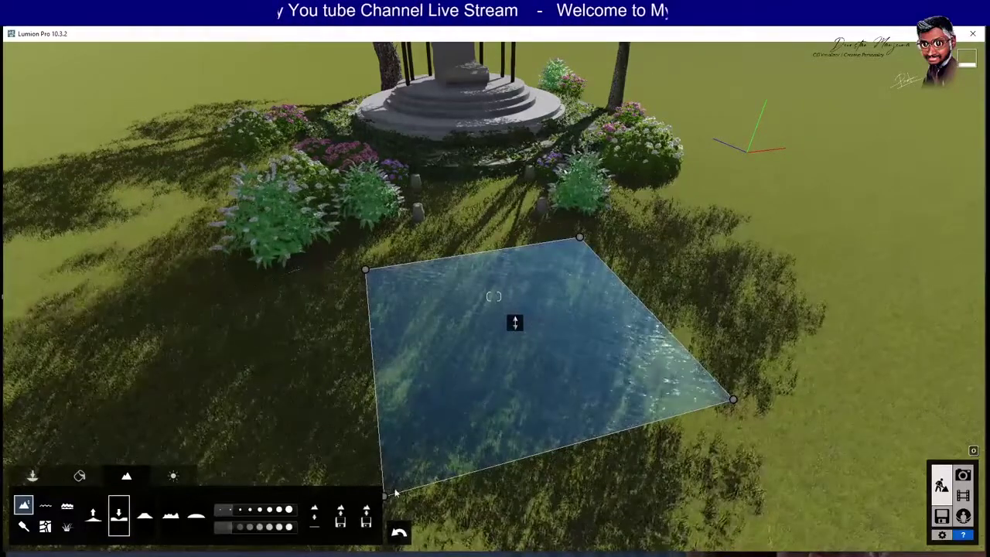
pyautogui.click(397, 535)
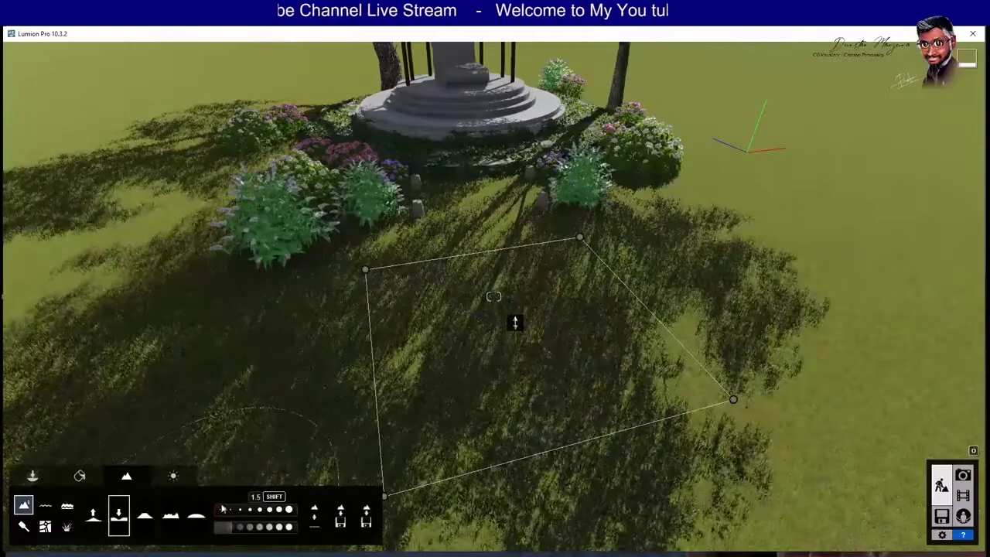
pyautogui.moveTo(516, 337)
pyautogui.mouseDown()
pyautogui.moveTo(508, 375)
pyautogui.moveTo(475, 298)
pyautogui.mouseUp()
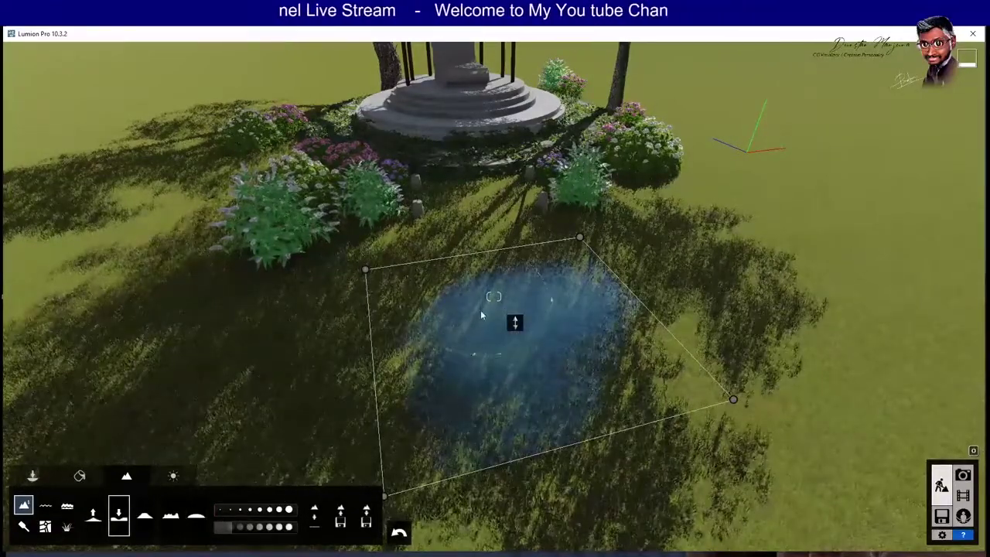
pyautogui.moveTo(493, 331)
pyautogui.mouseDown()
pyautogui.moveTo(499, 337)
pyautogui.moveTo(477, 357)
pyautogui.moveTo(420, 327)
pyautogui.moveTo(545, 389)
pyautogui.moveTo(573, 382)
pyautogui.moveTo(480, 367)
pyautogui.moveTo(485, 327)
pyautogui.mouseUp()
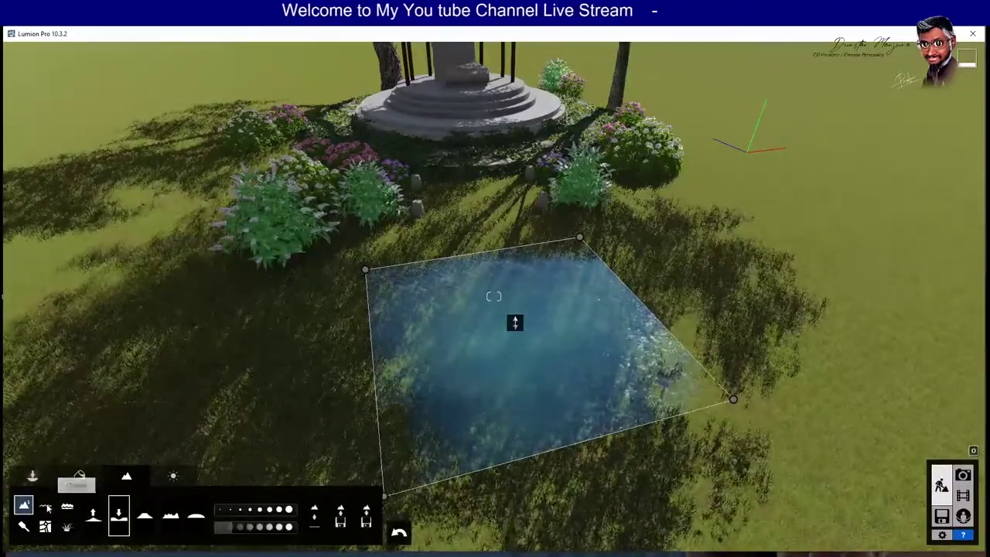
pyautogui.click(80, 474)
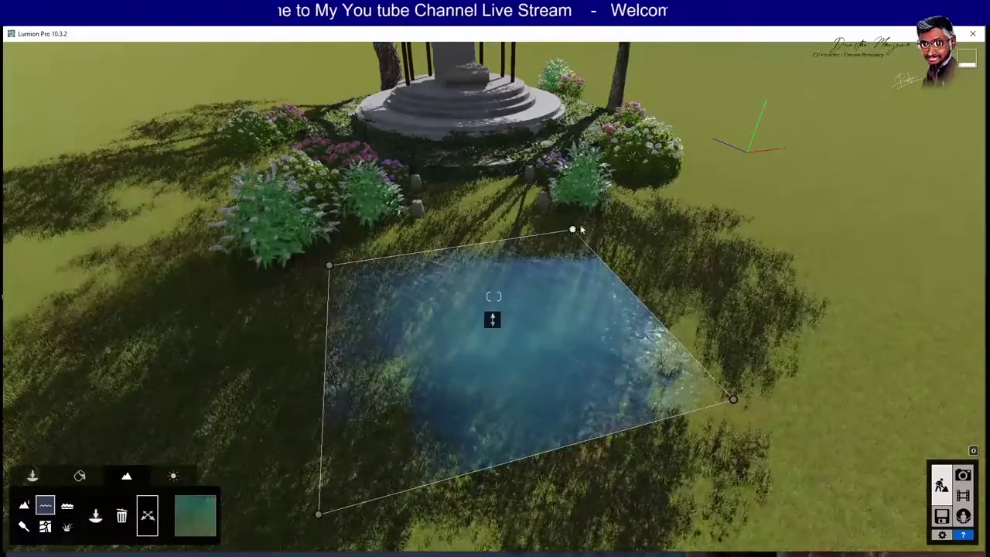
# Drag the water plane's corners outward and lower the water level.
pyautogui.moveTo(581, 226); pyautogui.dragTo(600, 219)
pyautogui.moveTo(782, 385); pyautogui.dragTo(851, 413)
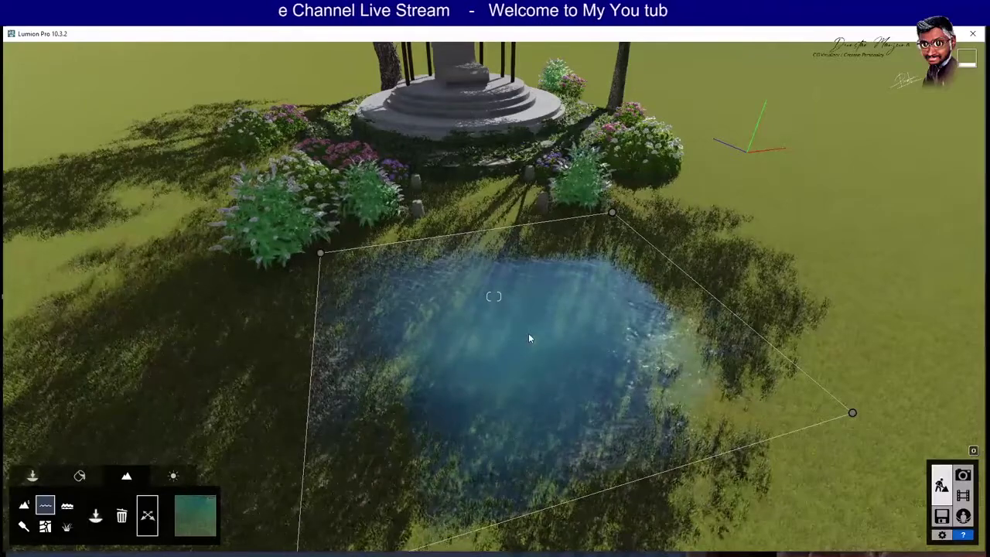
pyautogui.moveTo(526, 314); pyautogui.dragTo(525, 315)
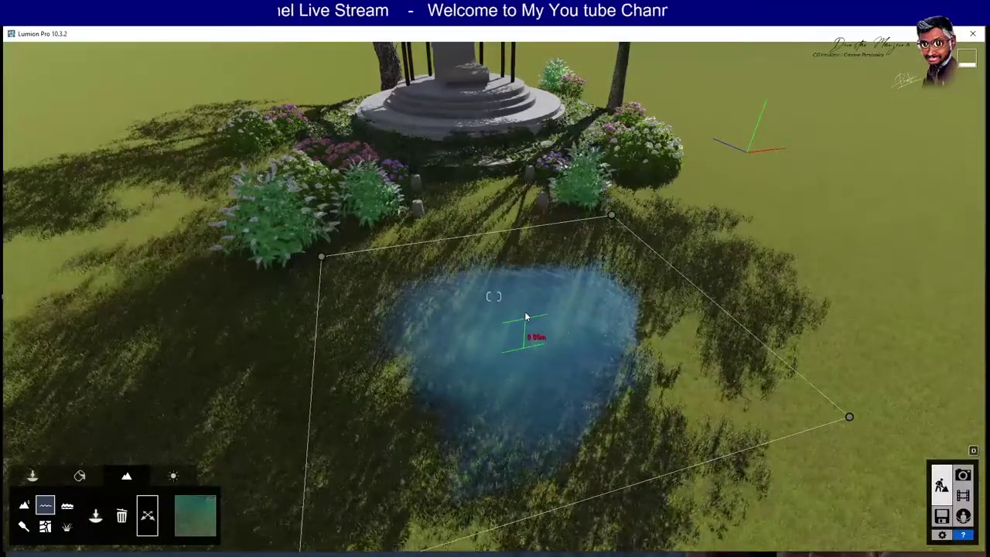
pyautogui.moveTo(525, 317); pyautogui.dragTo(503, 421, button='right')
# Fly the camera around to frame the pond together with the gazebo.
pyautogui.press('w')
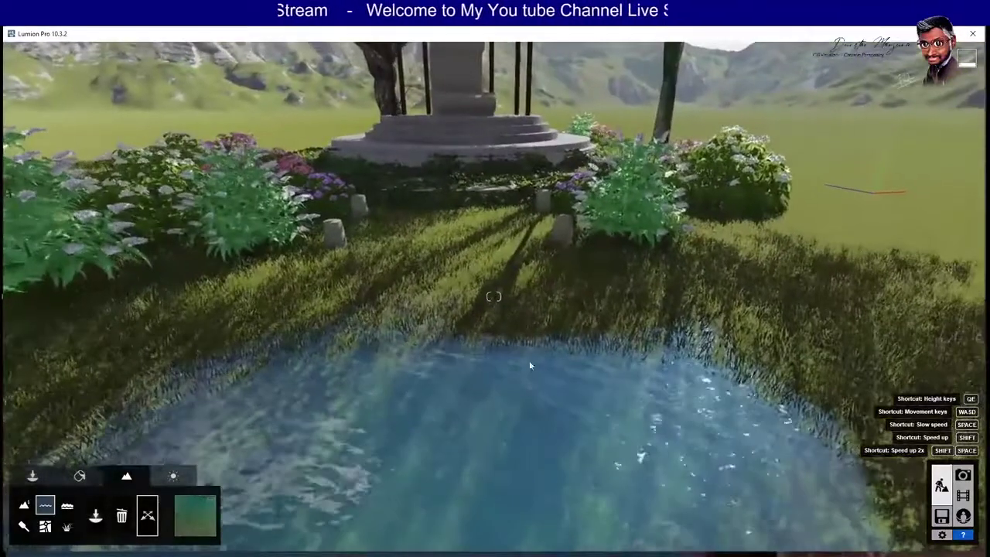
pyautogui.press('s')
pyautogui.moveTo(511, 485)
pyautogui.mouseDown(button='right')
pyautogui.moveTo(479, 415)
pyautogui.moveTo(479, 338)
pyautogui.mouseUp(button='right')
pyautogui.press('q')
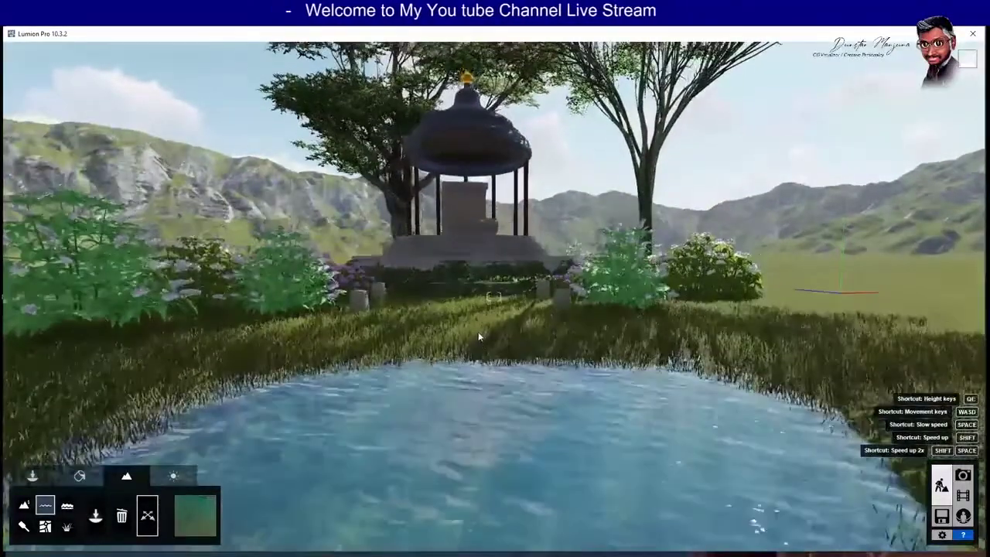
pyautogui.press('s')
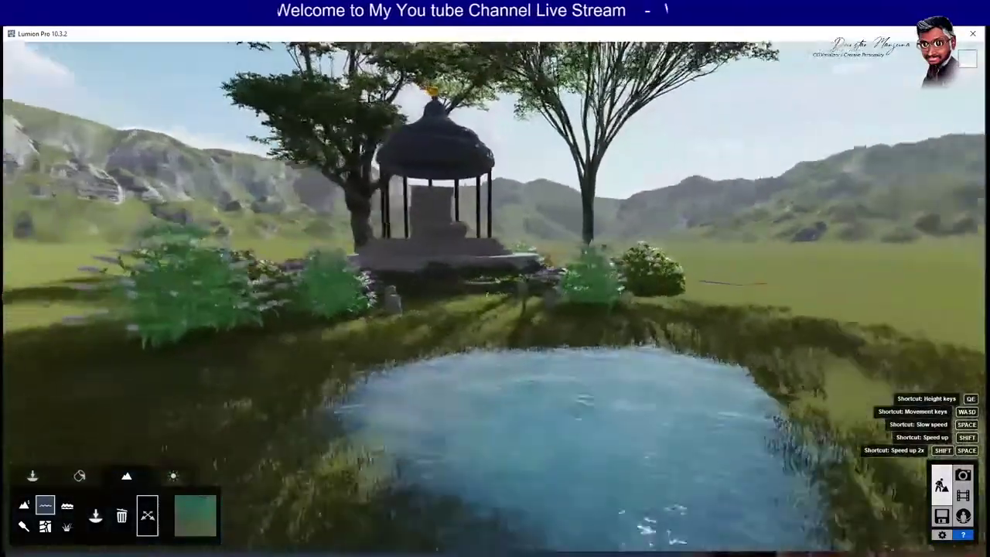
pyautogui.moveTo(479, 338); pyautogui.dragTo(494, 296, button='right')
pyautogui.press('w')
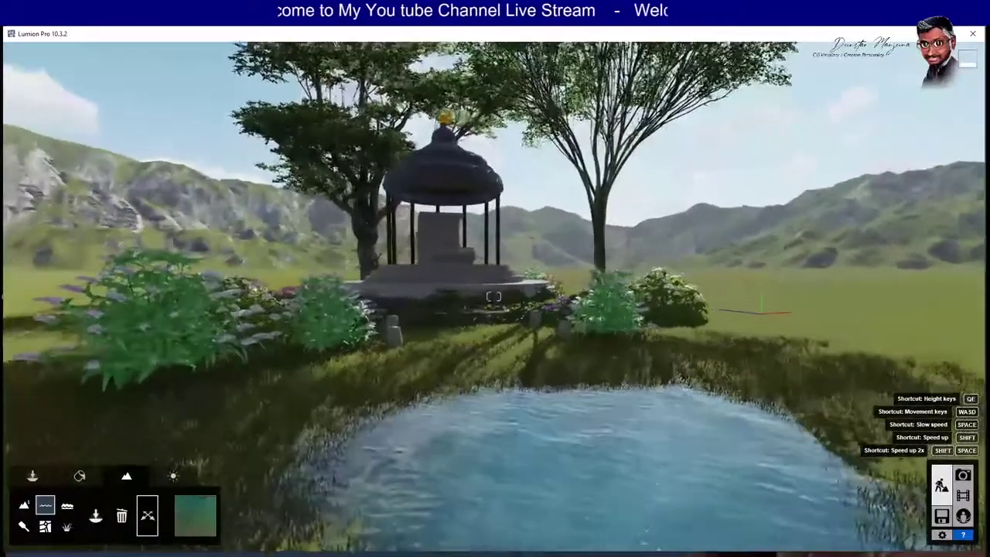
pyautogui.press('w')
pyautogui.moveTo(494, 296); pyautogui.dragTo(460, 394, button='right')
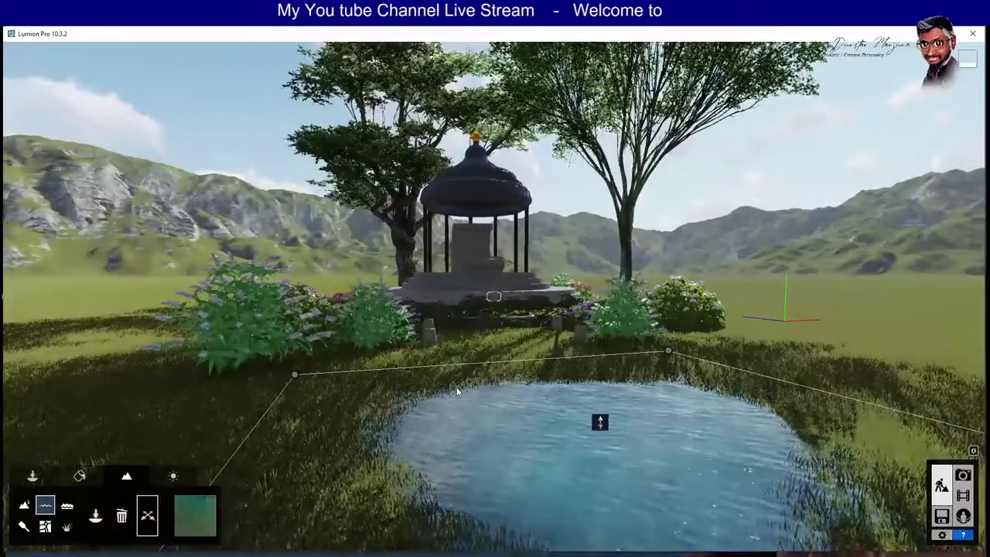
pyautogui.moveTo(467, 393)
pyautogui.mouseDown(button='right')
pyautogui.moveTo(437, 390)
pyautogui.moveTo(487, 411)
pyautogui.mouseUp(button='right')
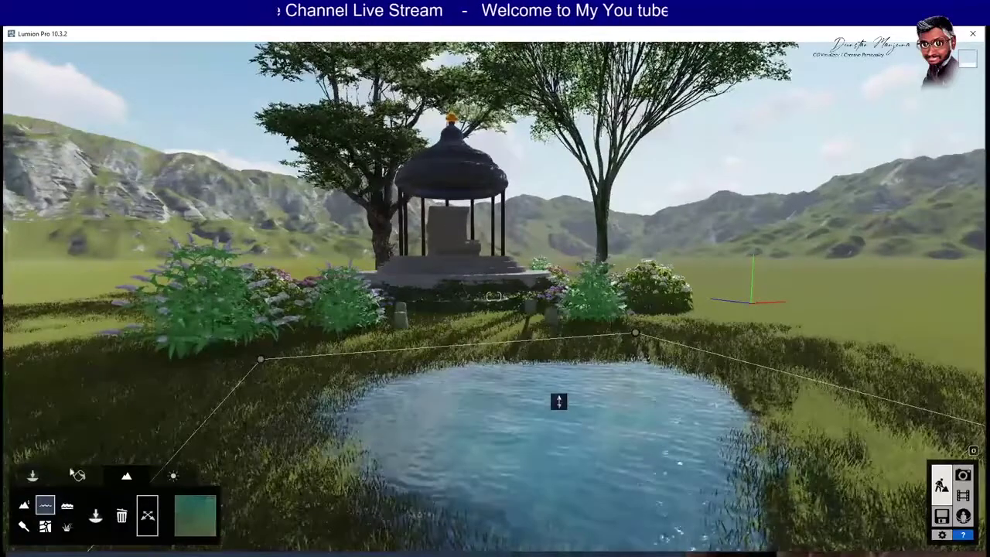
# Raise the landscape grass height from 1.4 to about 1.5.
pyautogui.click(68, 527)
pyautogui.moveTo(166, 516)
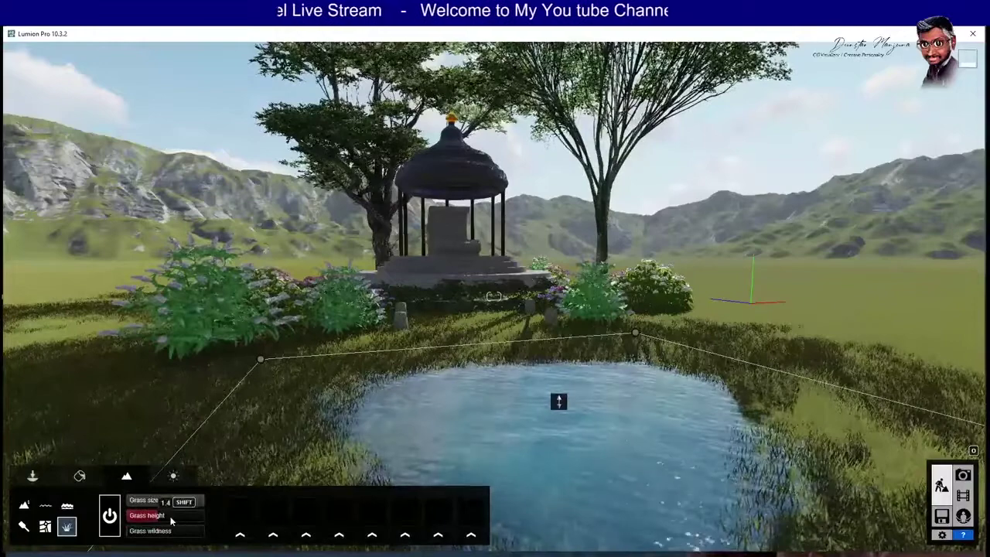
pyautogui.moveTo(164, 521); pyautogui.dragTo(228, 516)
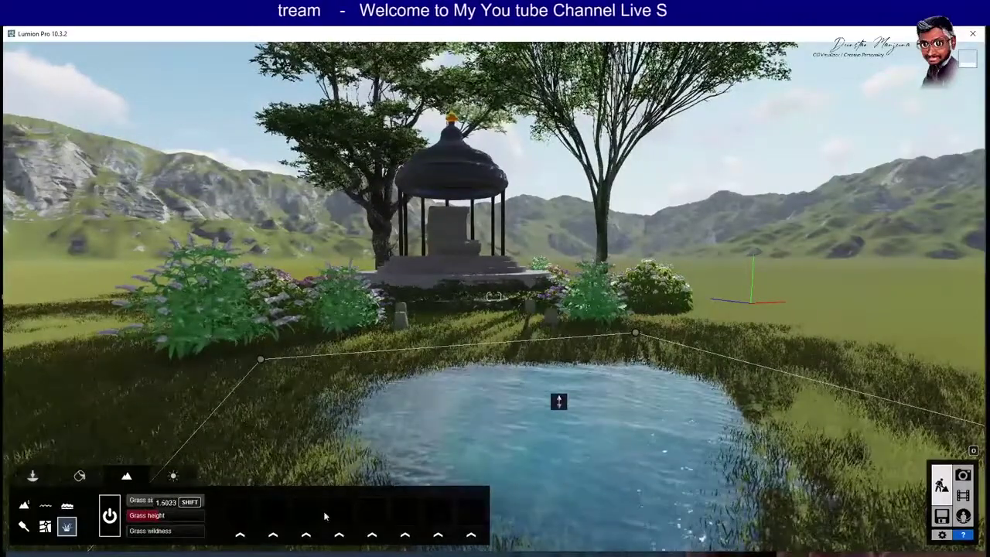
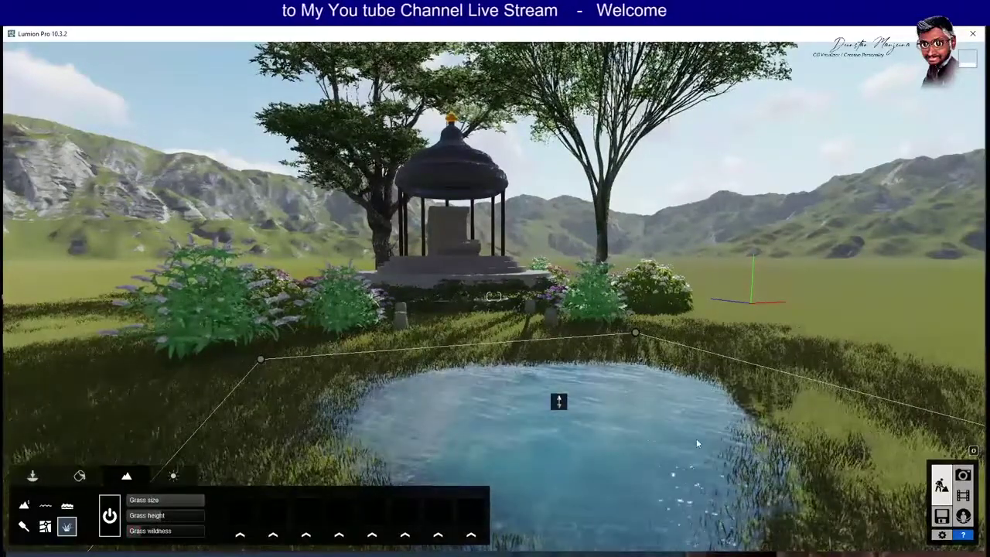
# Move toward the pond and lower the Weather sun height for a low, backlit sun.
pyautogui.press('w')
pyautogui.press('a')
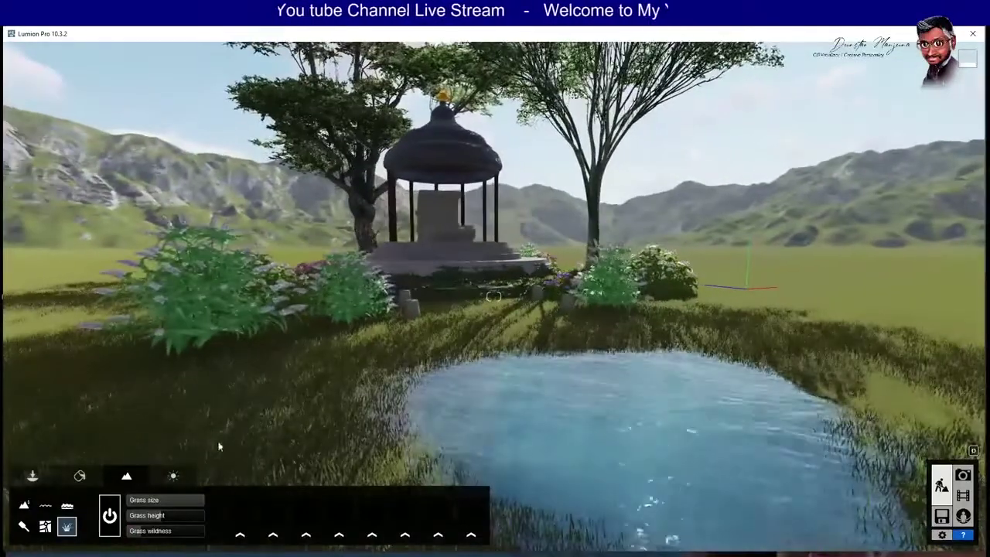
pyautogui.click(23, 527)
pyautogui.click(173, 475)
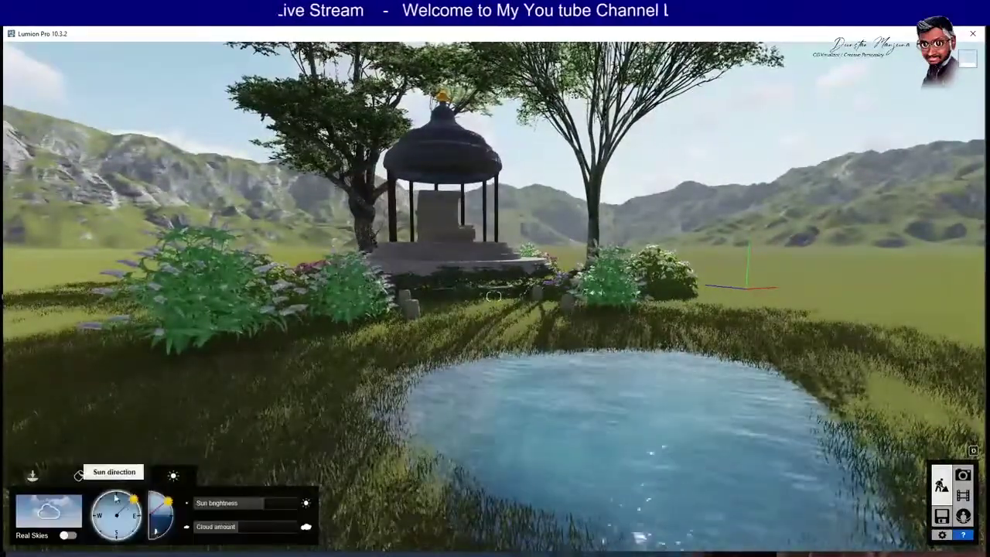
pyautogui.moveTo(168, 501); pyautogui.dragTo(174, 513)
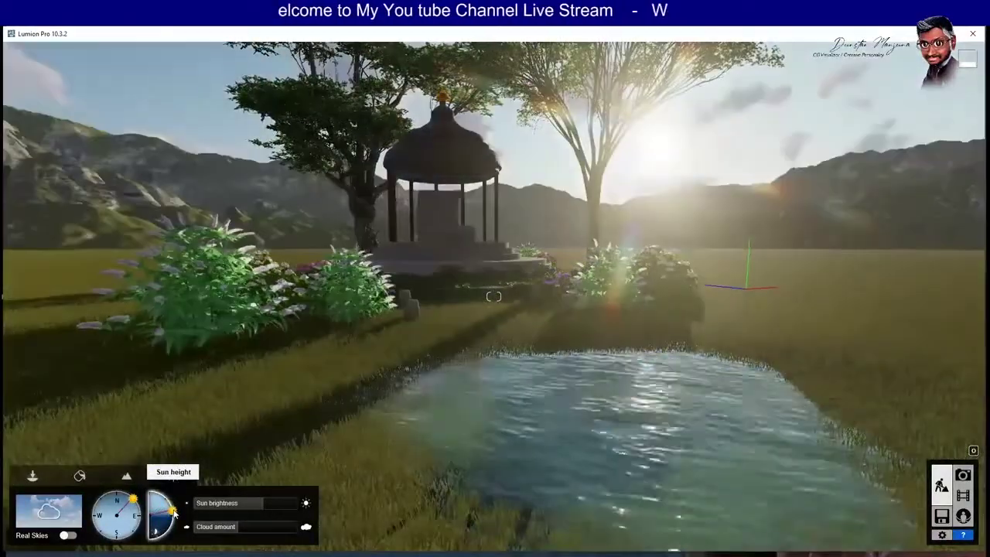
pyautogui.click(126, 475)
# Apply Indoor material Metal 010 1024 to the gazebo finial and shrink its map scale.
pyautogui.click(78, 475)
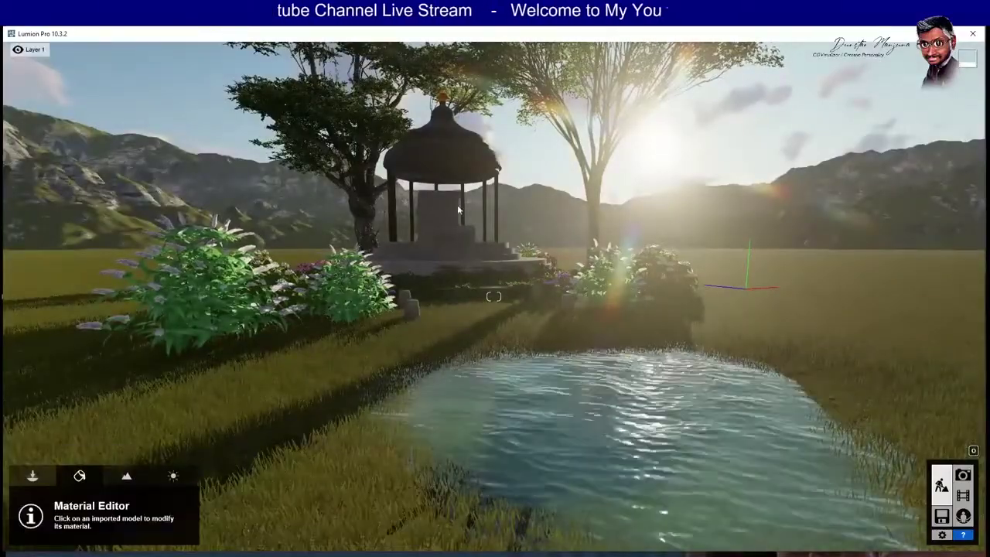
pyautogui.press('w')
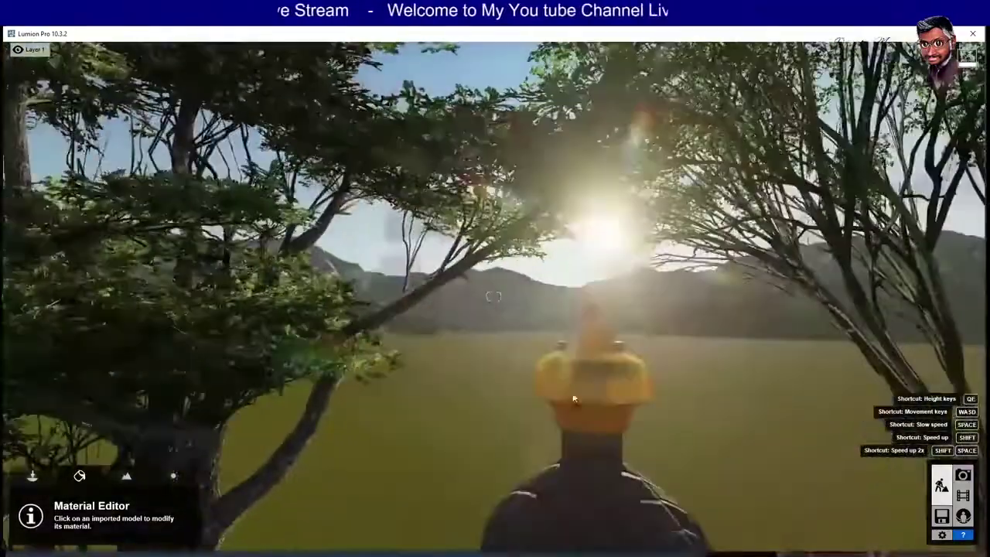
pyautogui.click(592, 379)
pyautogui.click(45, 280)
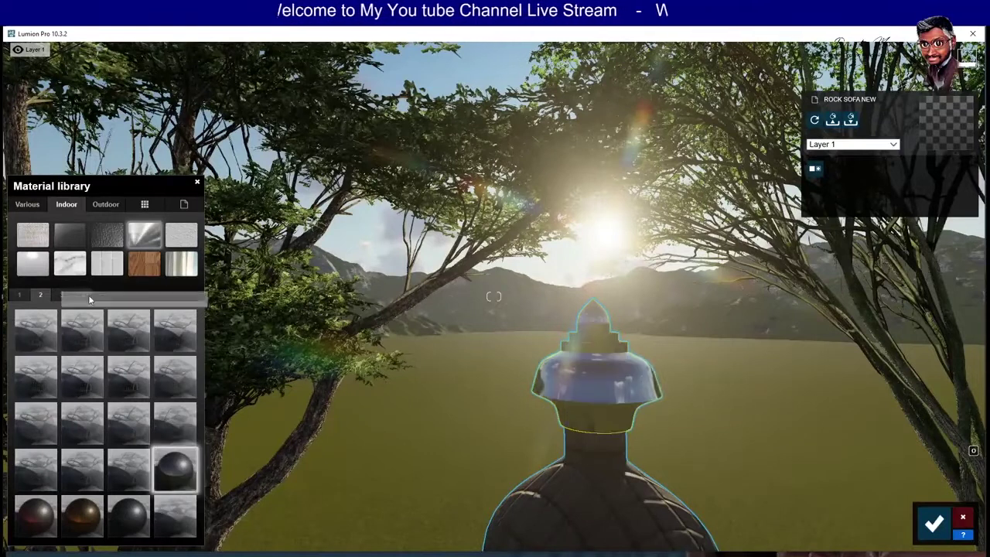
pyautogui.click(61, 296)
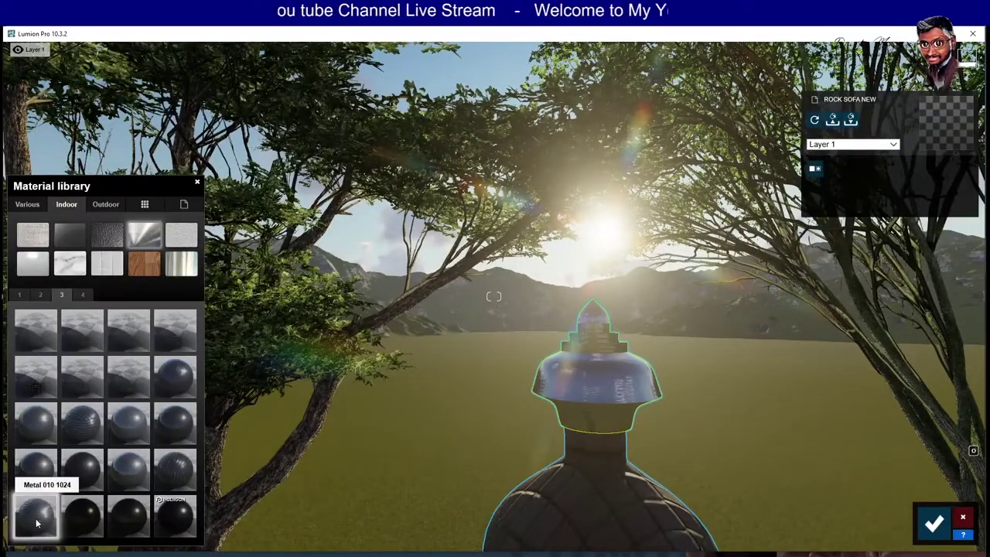
pyautogui.click(38, 523)
pyautogui.moveTo(72, 423); pyautogui.dragTo(56, 421)
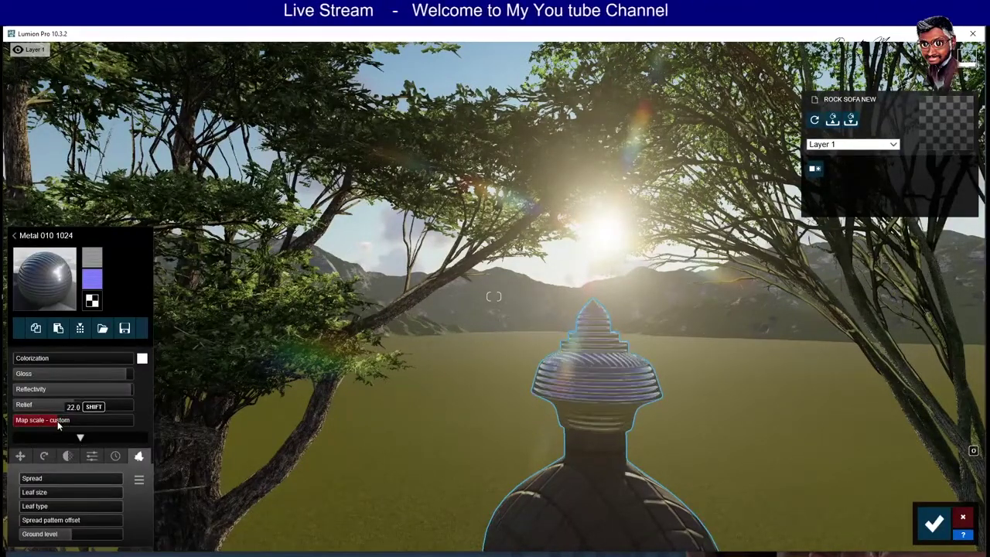
pyautogui.click(92, 456)
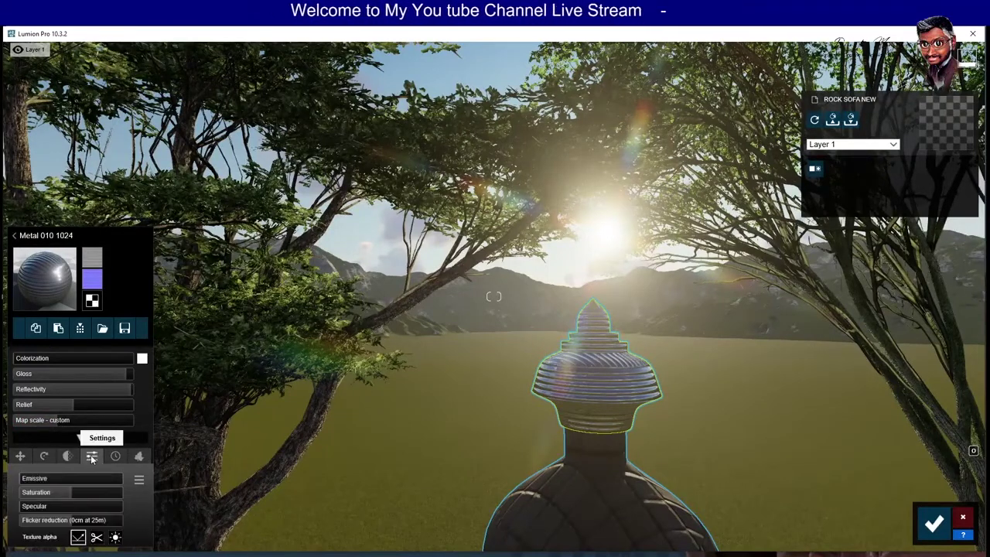
pyautogui.click(21, 456)
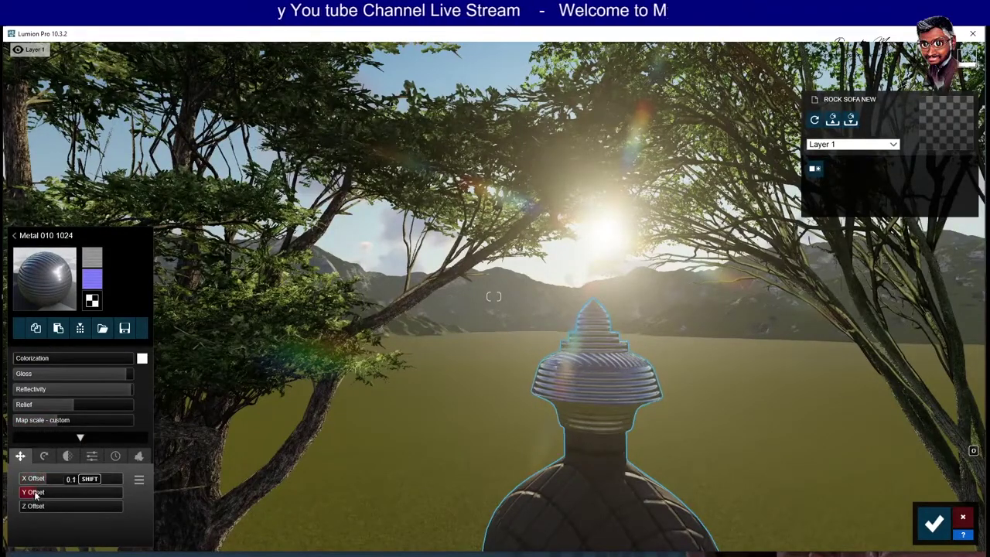
# Look over the gazebo, flower beds and pond, then commit the material change.
pyautogui.moveTo(250, 511); pyautogui.dragTo(256, 534, button='right')
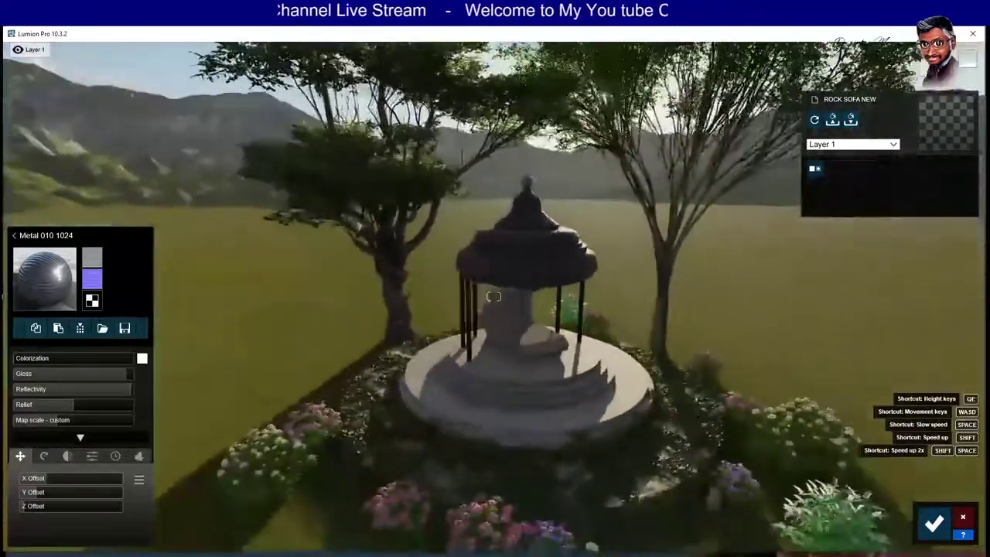
pyautogui.scroll(5, 559, 371)
pyautogui.moveTo(559, 371); pyautogui.dragTo(611, 433, button='right')
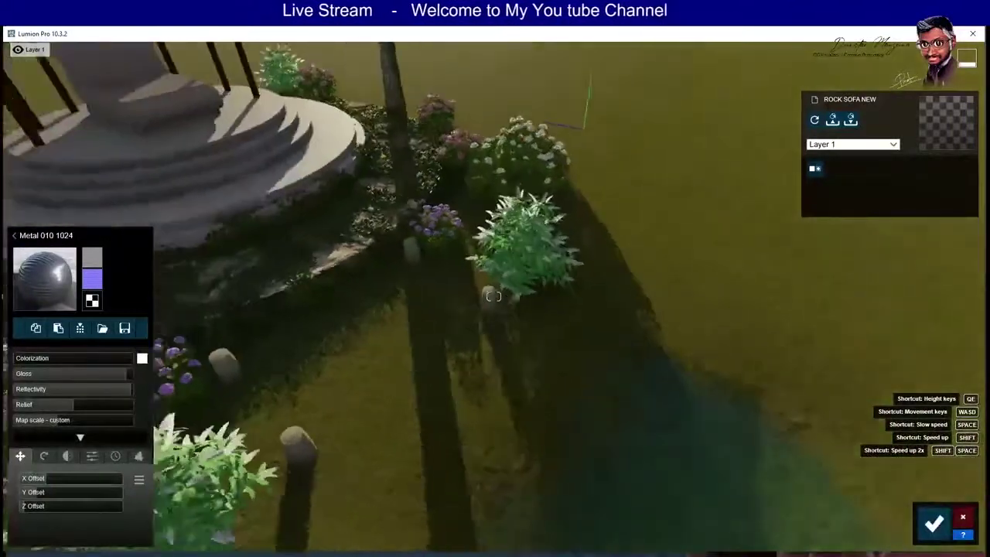
pyautogui.moveTo(494, 296)
pyautogui.mouseDown(button='right')
pyautogui.moveTo(464, 278)
pyautogui.moveTo(433, 309)
pyautogui.mouseUp(button='right')
pyautogui.scroll(-5, 493, 296)
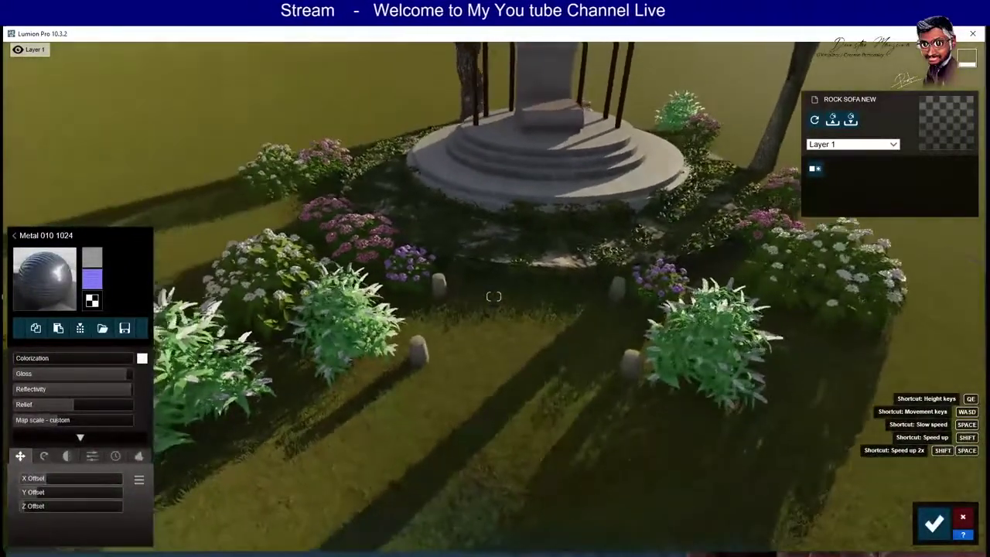
pyautogui.scroll(5, 493, 297)
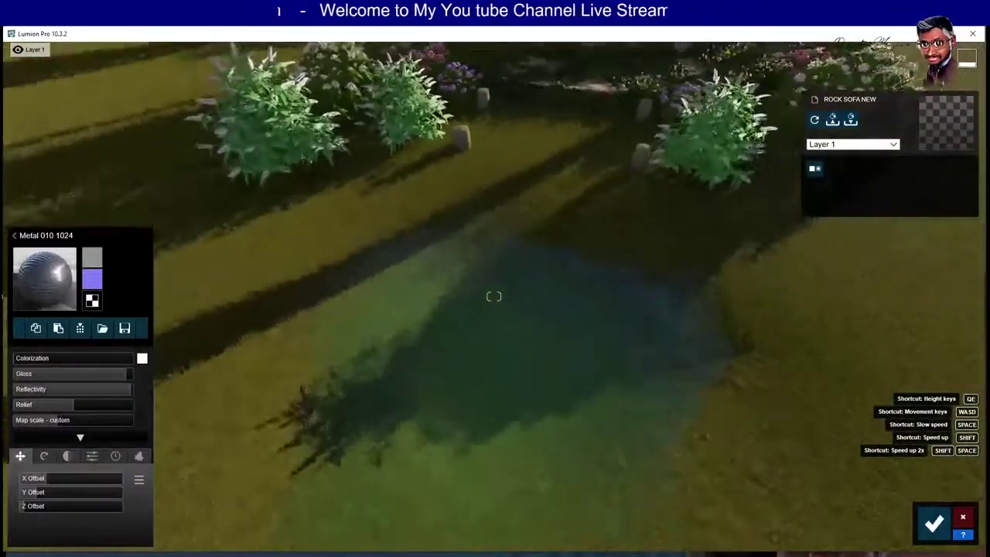
pyautogui.moveTo(493, 296)
pyautogui.mouseDown(button='right')
pyautogui.moveTo(543, 357)
pyautogui.moveTo(540, 400)
pyautogui.mouseUp(button='right')
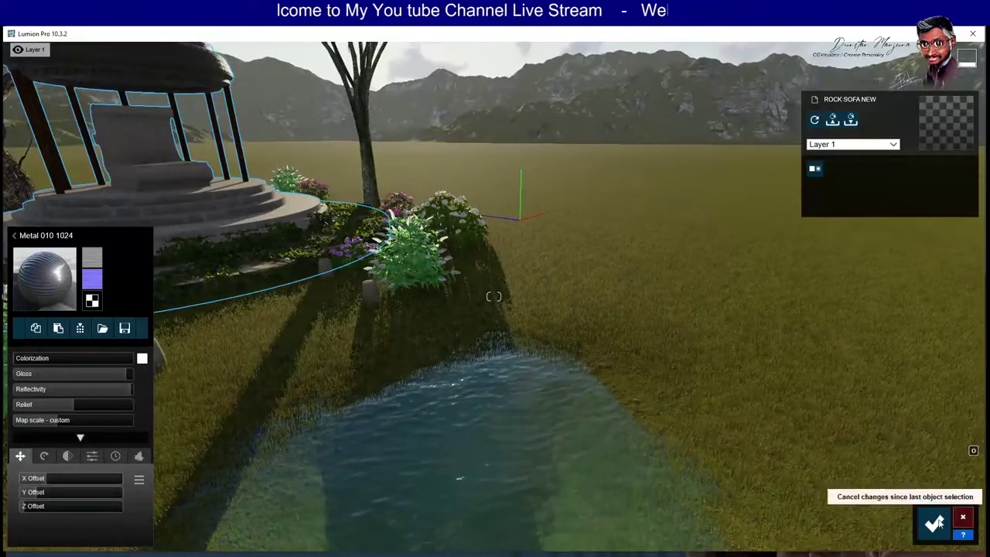
pyautogui.click(934, 522)
pyautogui.click(33, 475)
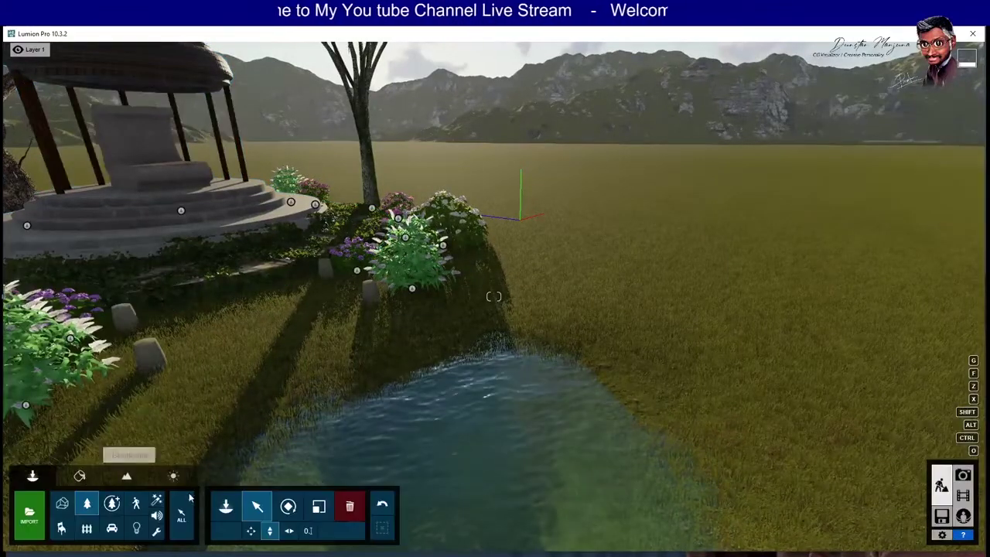
# Place a tall grass clump from the Nature Grass page 2 on the pond bank.
pyautogui.click(226, 506)
pyautogui.click(135, 123)
pyautogui.moveTo(91, 123)
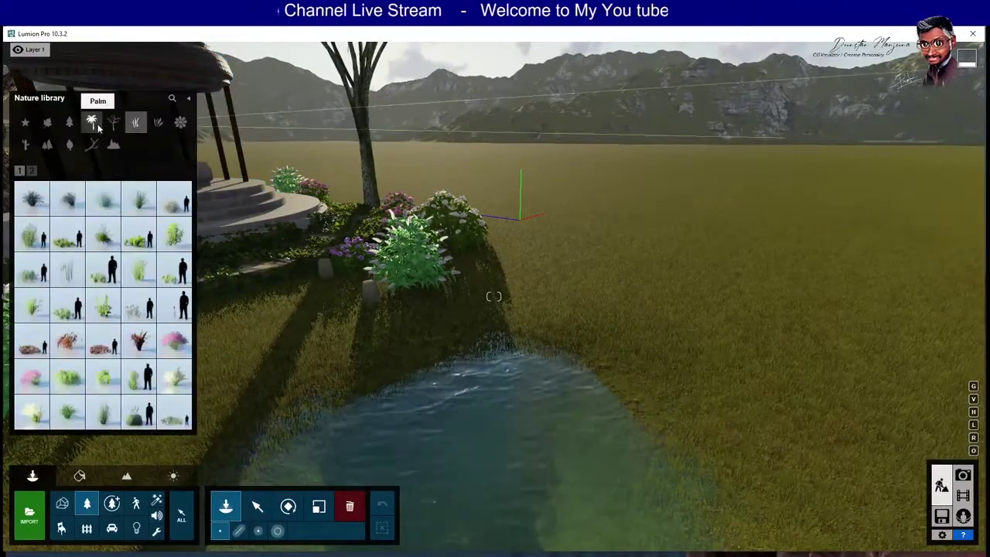
pyautogui.click(31, 170)
pyautogui.click(103, 305)
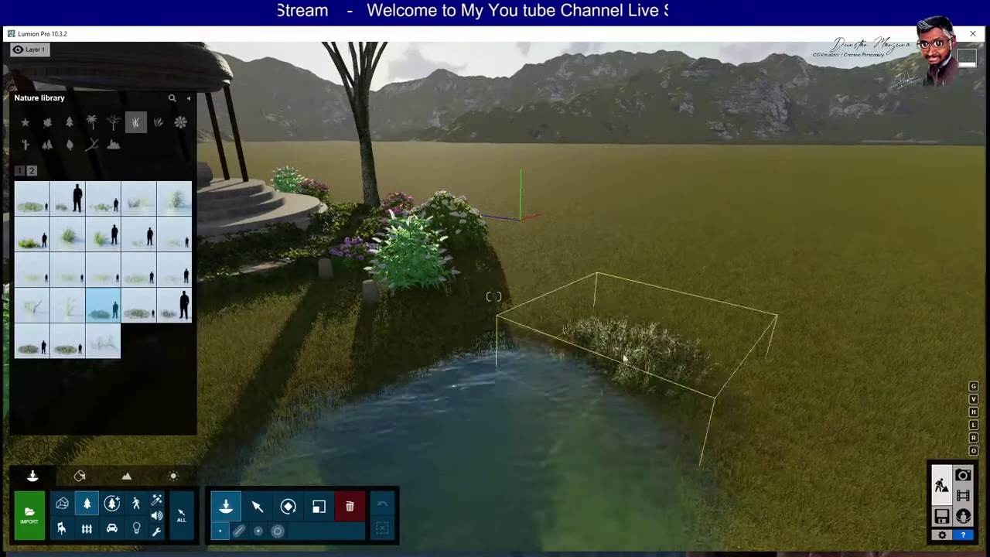
pyautogui.click(608, 336)
# Add more grass models along the pond's lower-right and left banks.
pyautogui.click(788, 464)
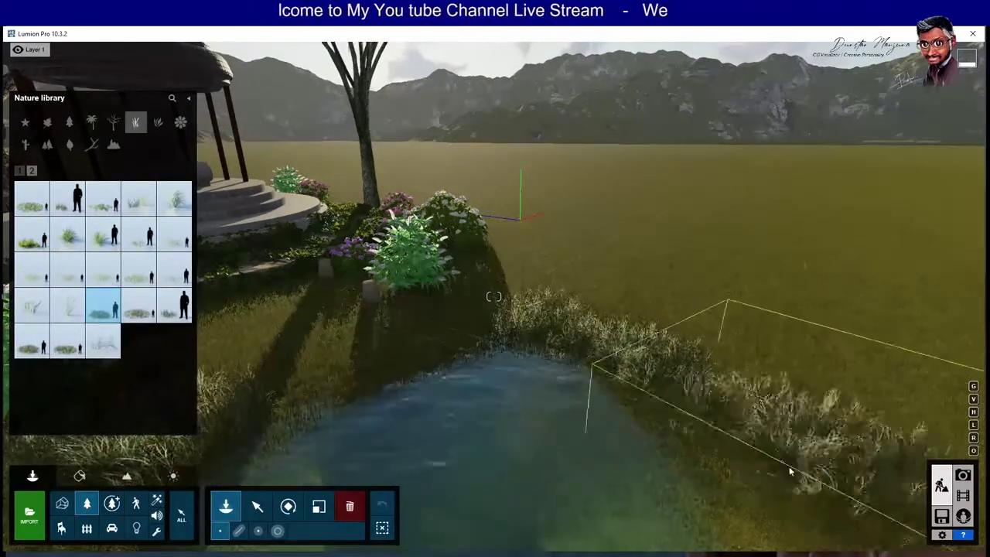
pyautogui.click(174, 306)
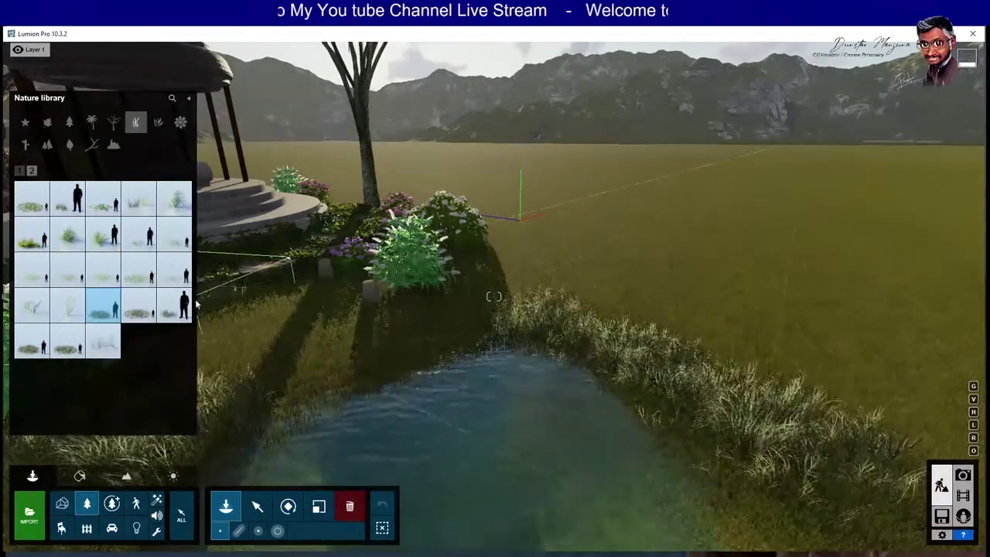
pyautogui.click(329, 358)
pyautogui.click(68, 340)
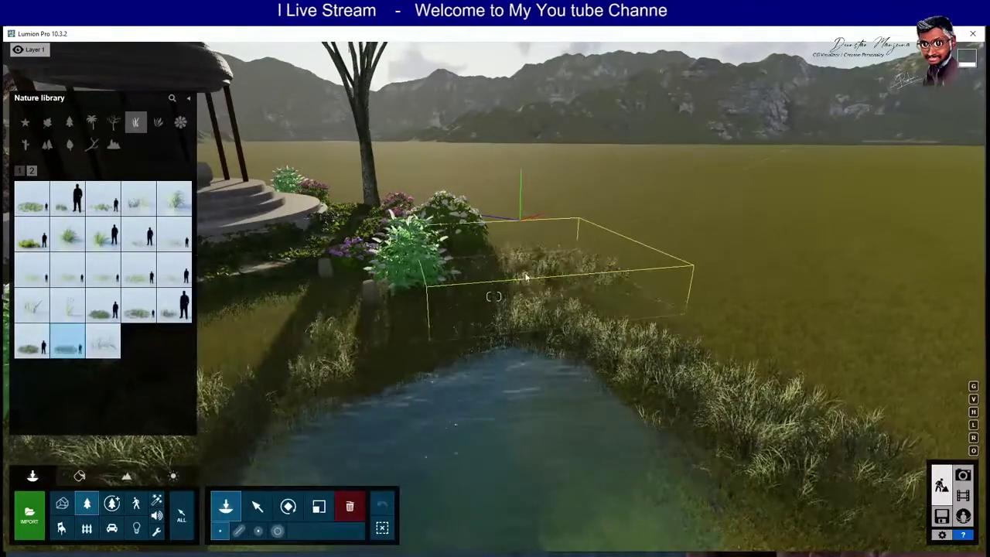
pyautogui.moveTo(488, 380)
pyautogui.mouseDown(button='right')
pyautogui.moveTo(298, 359)
pyautogui.moveTo(466, 380)
pyautogui.moveTo(318, 293)
pyautogui.moveTo(298, 270)
pyautogui.mouseUp(button='right')
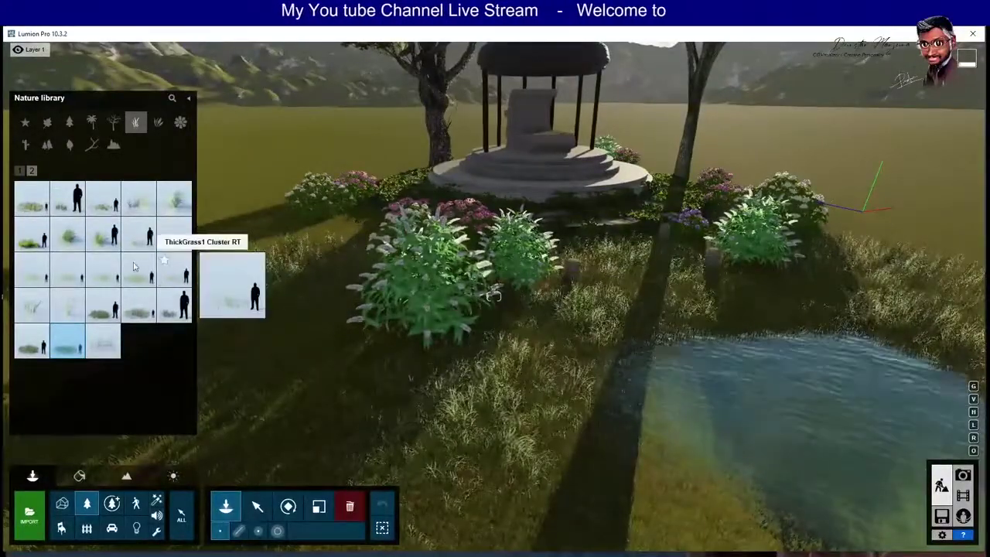
pyautogui.click(31, 234)
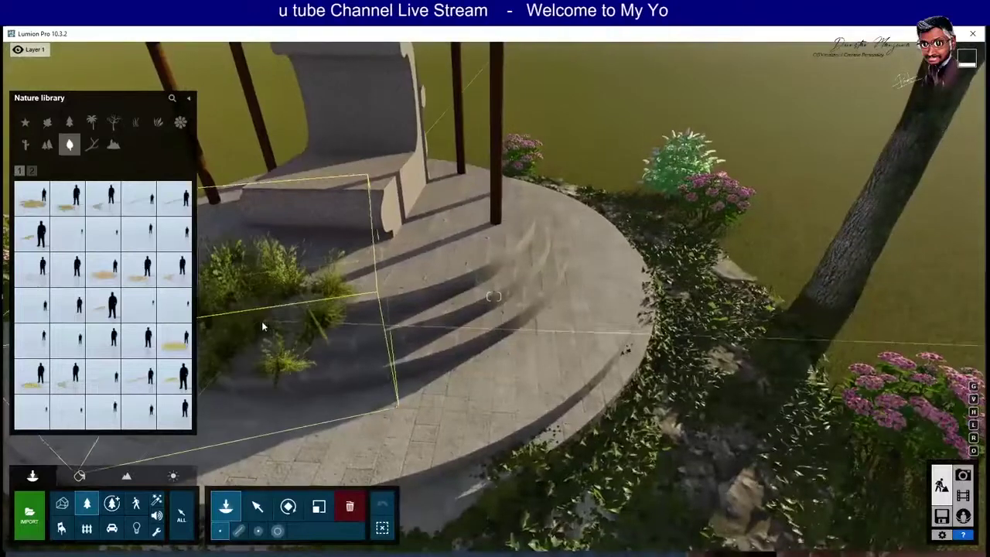
# Pick an elm leaves cluster and drop it onto the gazebo's curved steps.
pyautogui.click(138, 338)
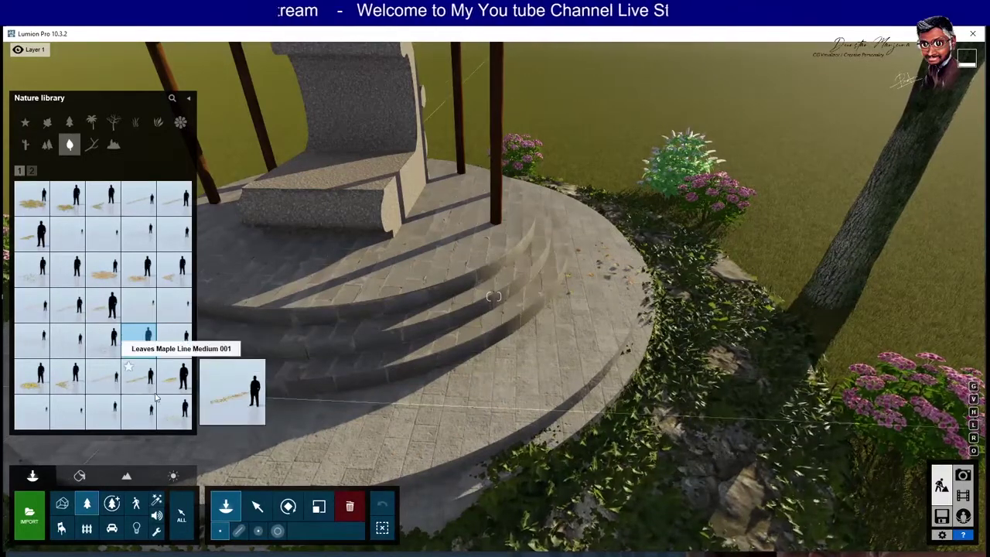
pyautogui.click(174, 377)
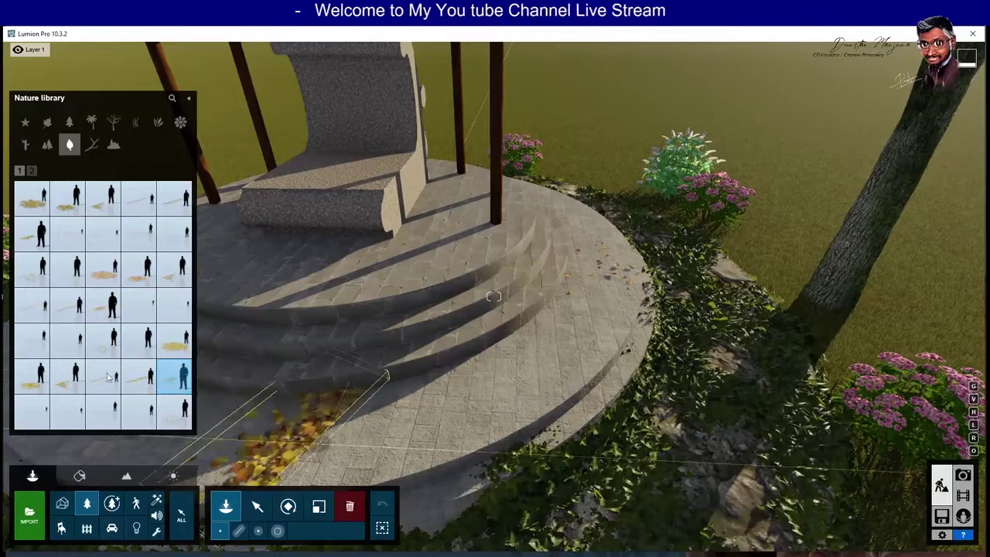
pyautogui.click(45, 383)
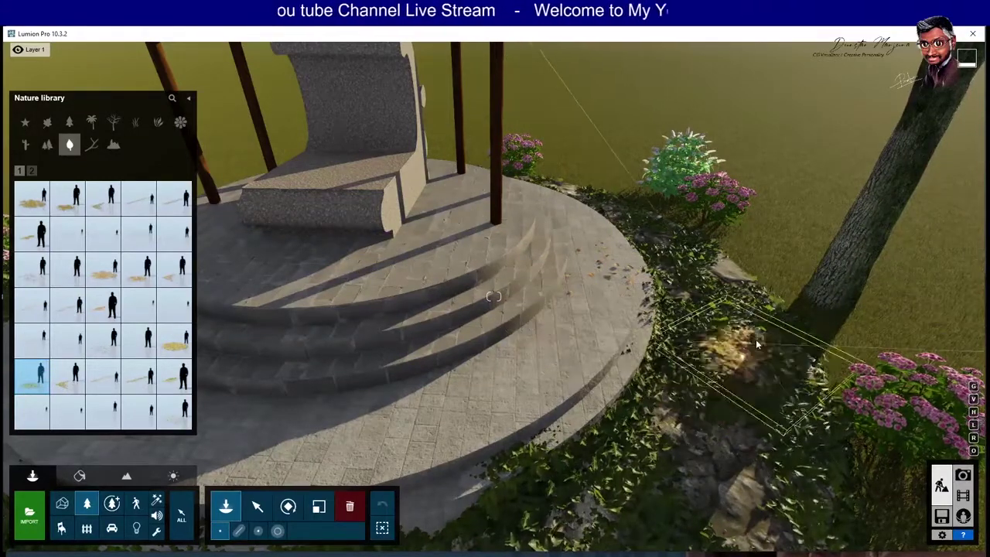
pyautogui.click(177, 285)
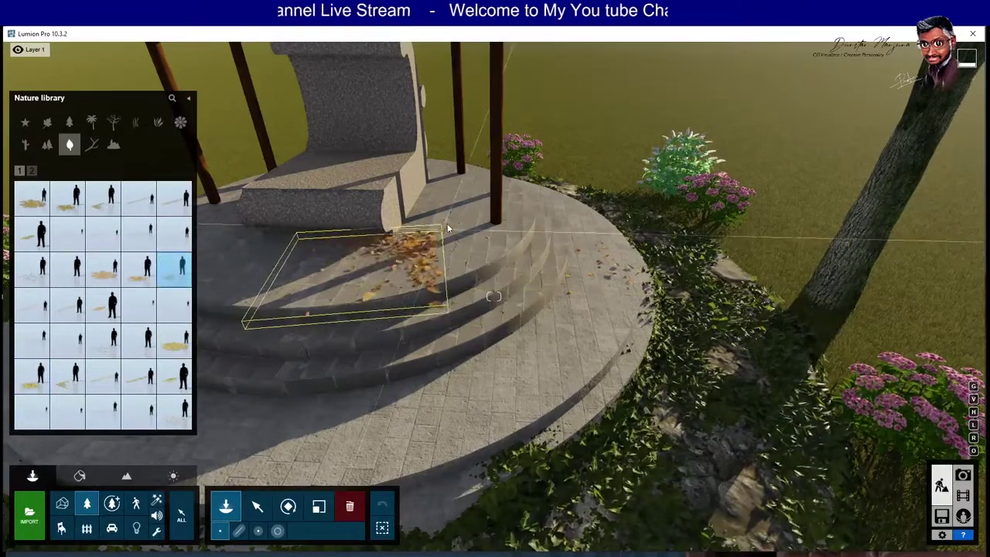
pyautogui.moveTo(374, 250); pyautogui.dragTo(540, 198, button='right')
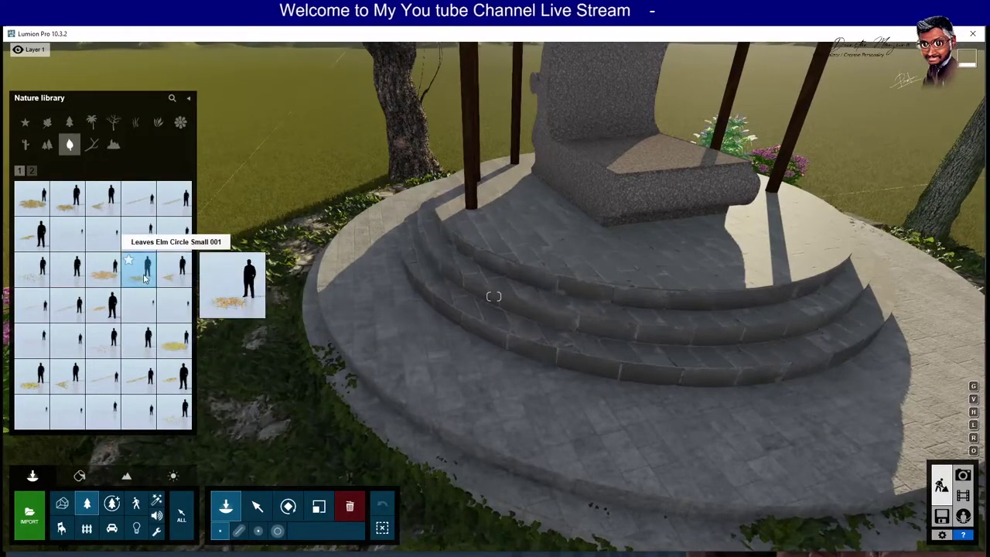
pyautogui.click(31, 267)
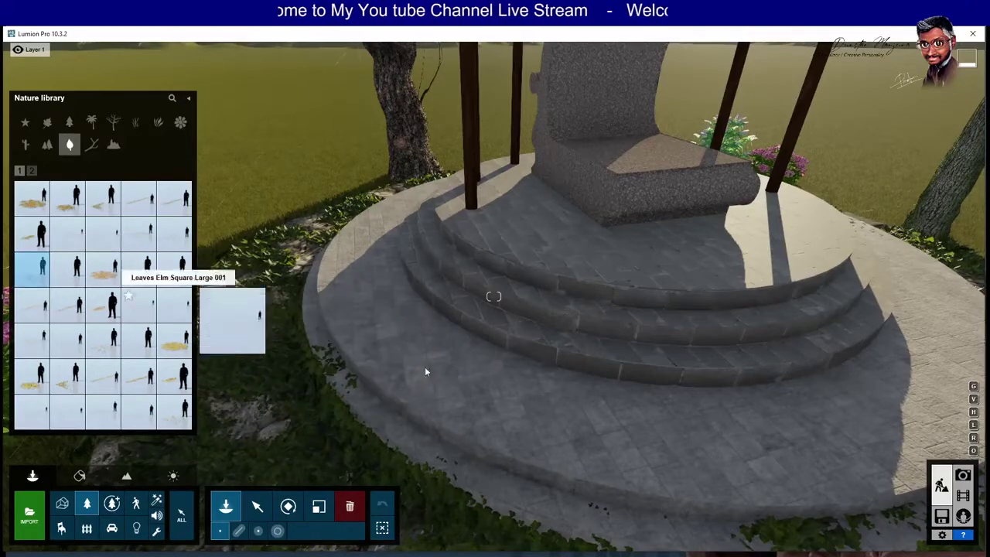
pyautogui.moveTo(560, 380)
pyautogui.mouseDown(button='right')
pyautogui.moveTo(714, 297)
pyautogui.moveTo(625, 335)
pyautogui.mouseUp(button='right')
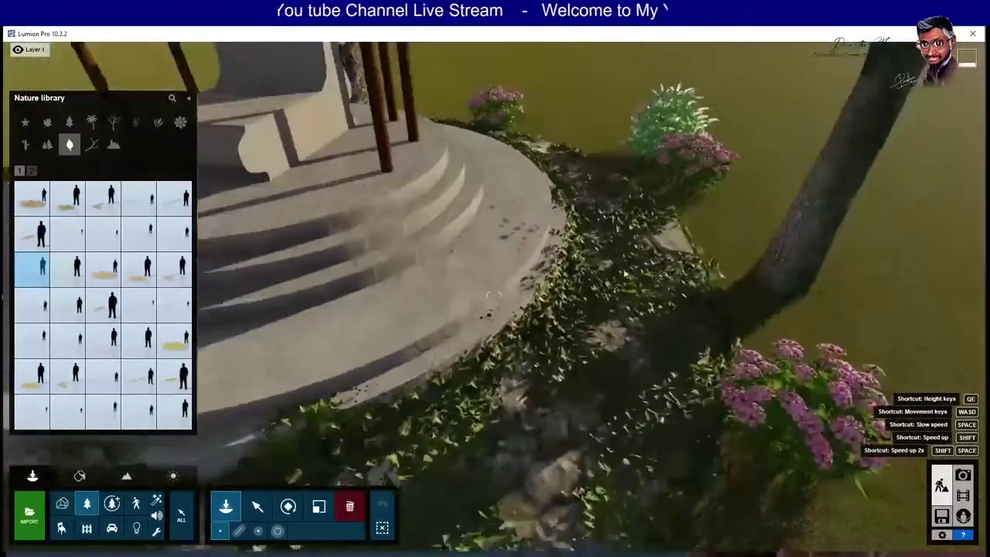
pyautogui.moveTo(542, 418)
pyautogui.mouseDown(button='right')
pyautogui.moveTo(481, 299)
pyautogui.moveTo(625, 358)
pyautogui.mouseUp(button='right')
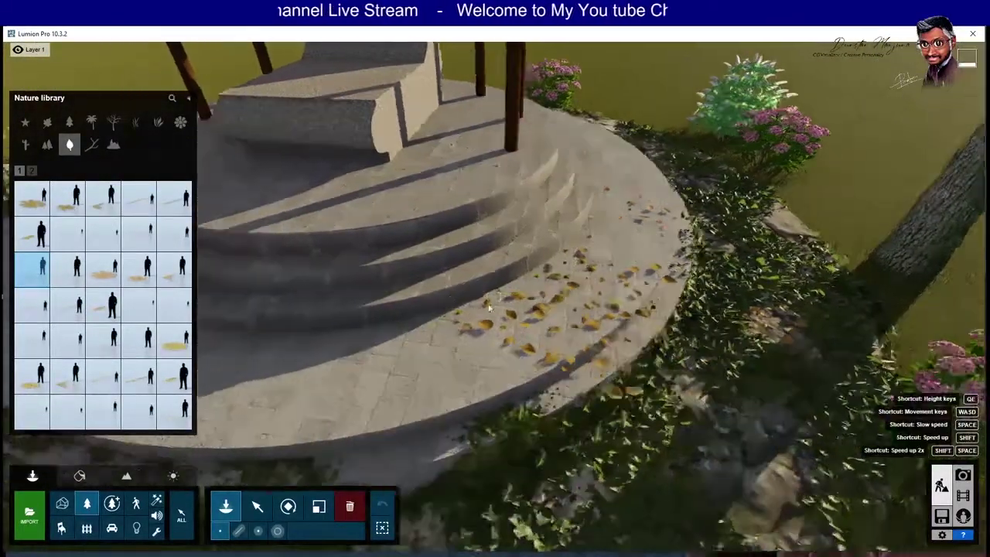
pyautogui.click(588, 341)
# Shrink the leaf cluster to about 0.4x, turn it, and adjust its height on the steps.
pyautogui.click(318, 506)
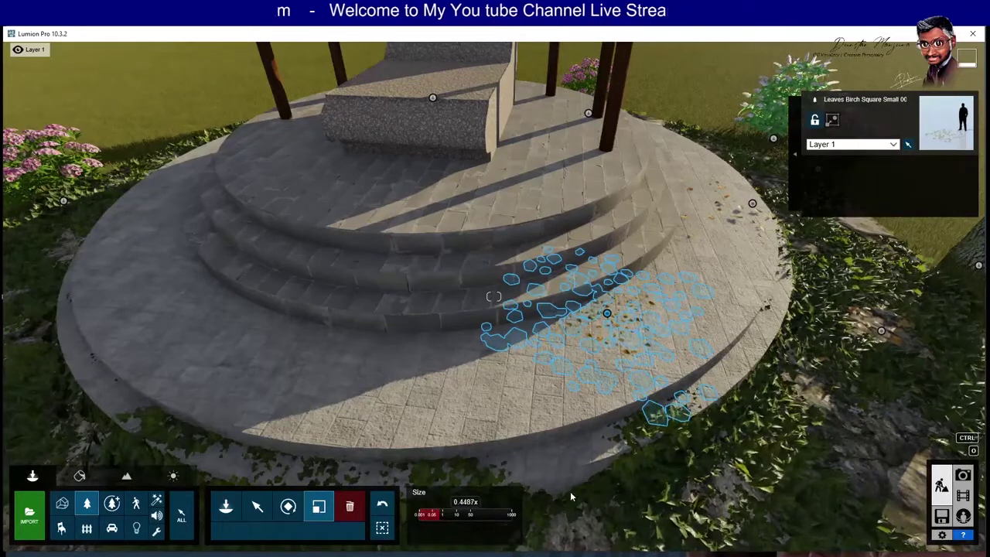
pyautogui.moveTo(570, 496); pyautogui.dragTo(517, 500)
pyautogui.moveTo(443, 520); pyautogui.dragTo(402, 520)
pyautogui.click(287, 511)
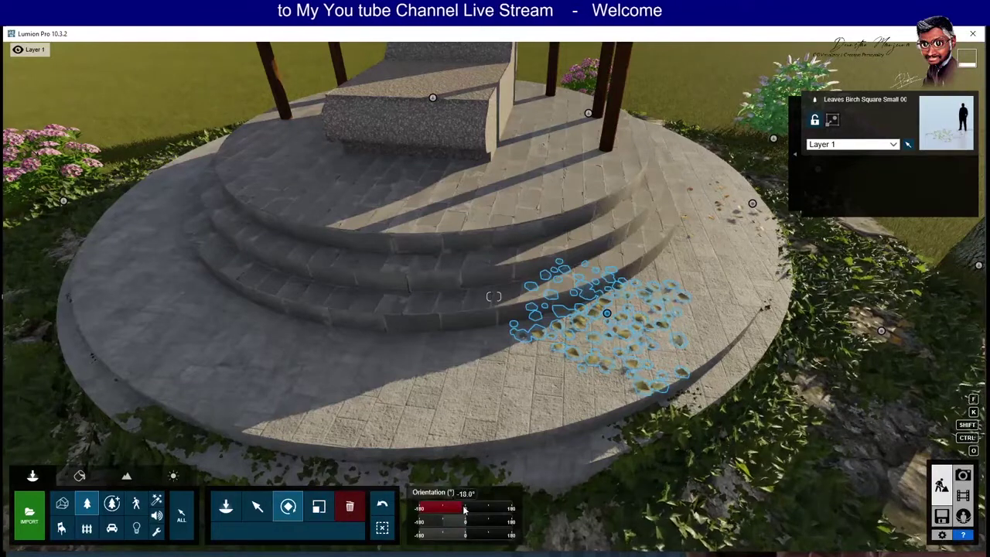
pyautogui.moveTo(464, 509); pyautogui.dragTo(461, 509)
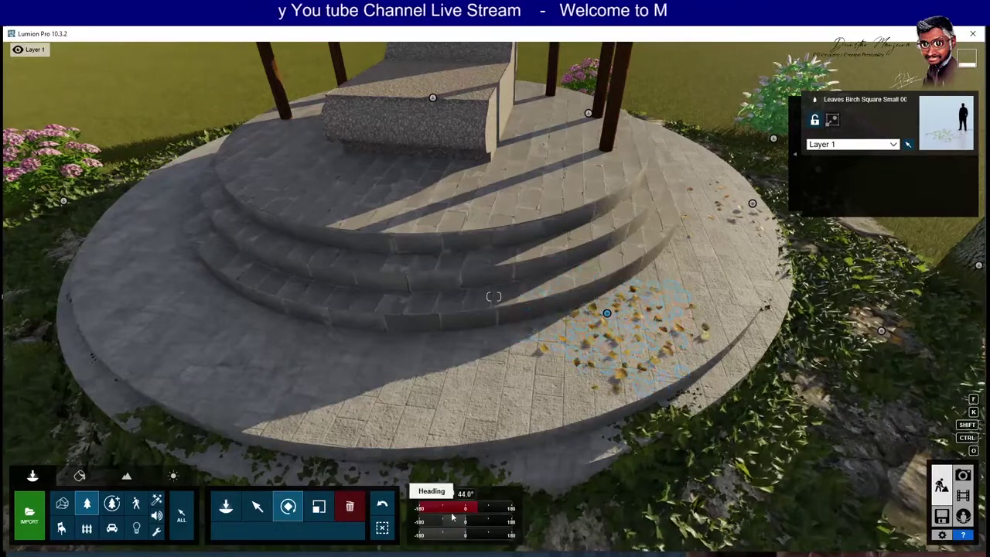
pyautogui.click(251, 510)
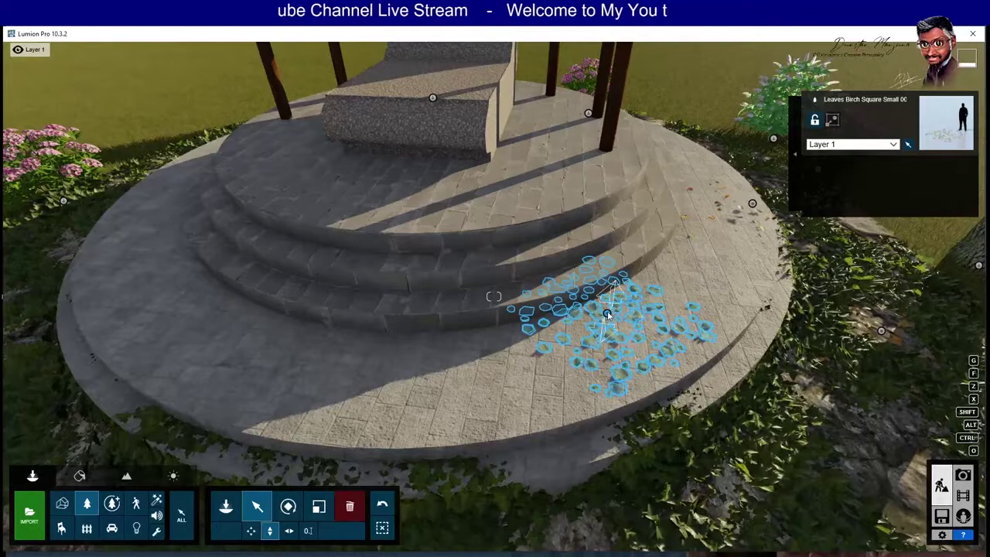
pyautogui.moveTo(607, 316); pyautogui.dragTo(611, 321)
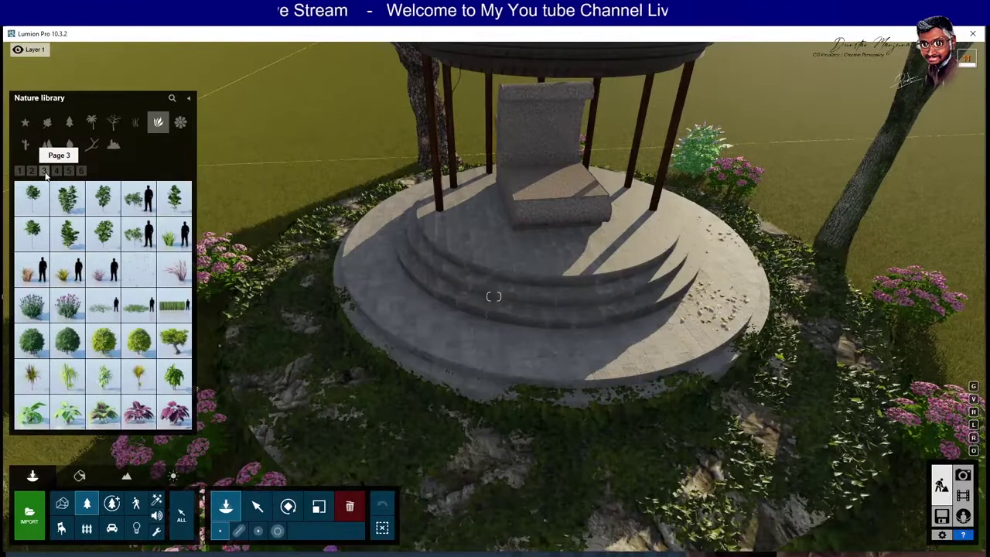
pyautogui.moveTo(138, 270)
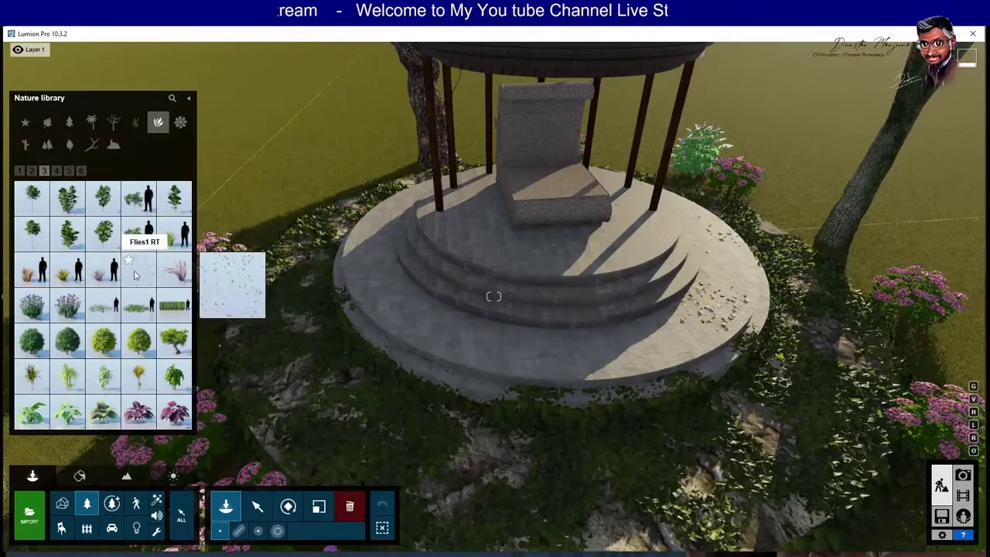
# Place a Flies1 RT swarm over the flower beds and enlarge it with the Size slider.
pyautogui.click(135, 275)
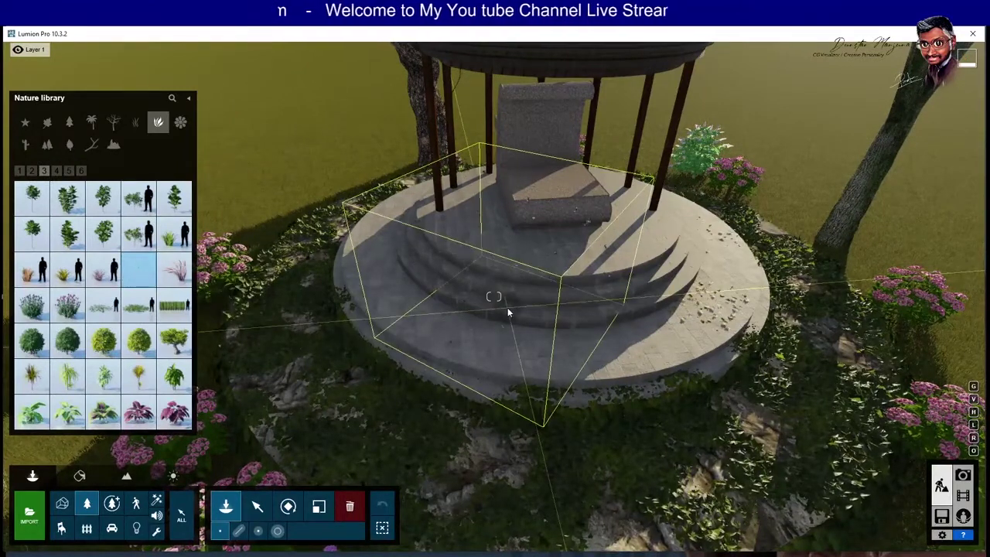
pyautogui.moveTo(509, 316); pyautogui.dragTo(588, 364, button='right')
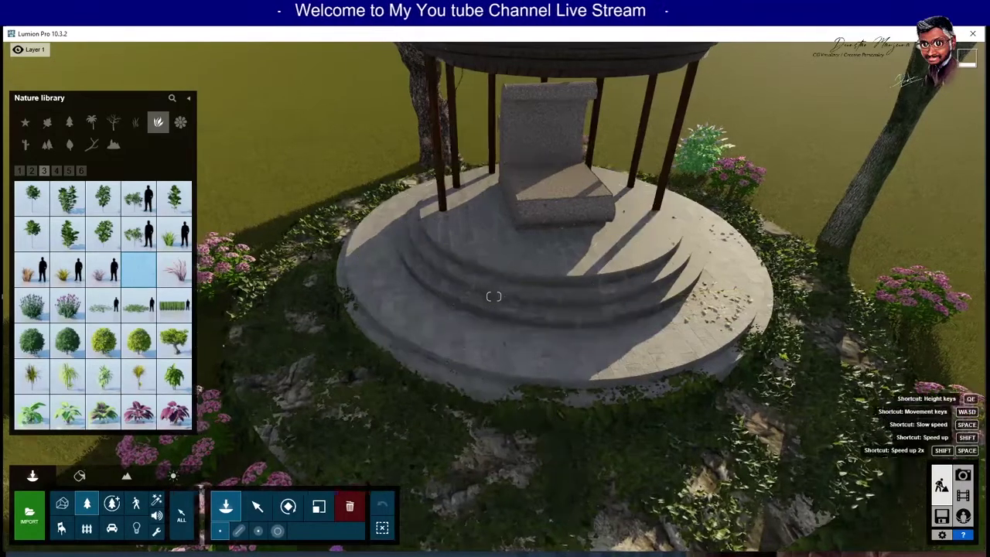
pyautogui.moveTo(494, 296); pyautogui.dragTo(494, 297, button='right')
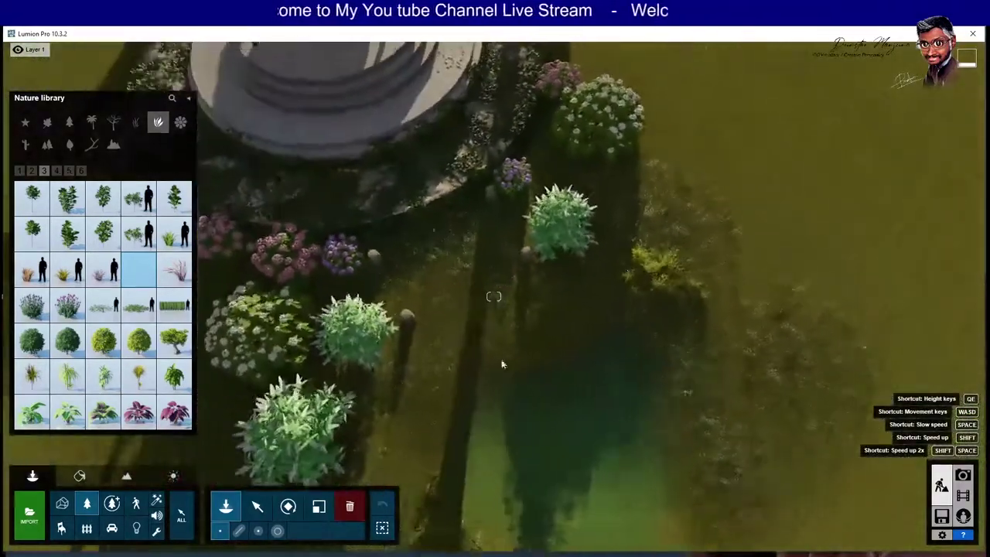
pyautogui.moveTo(493, 296); pyautogui.dragTo(494, 297, button='right')
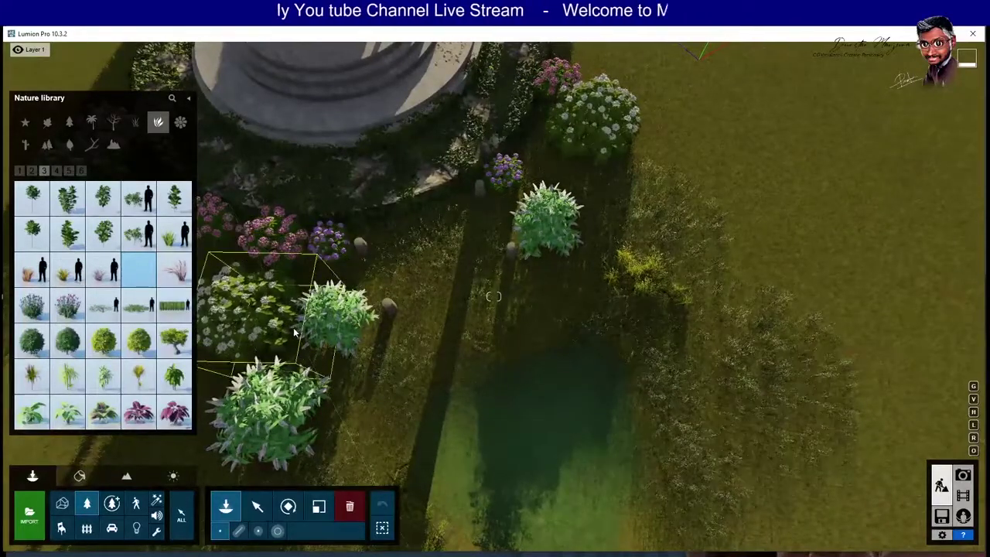
pyautogui.click(319, 506)
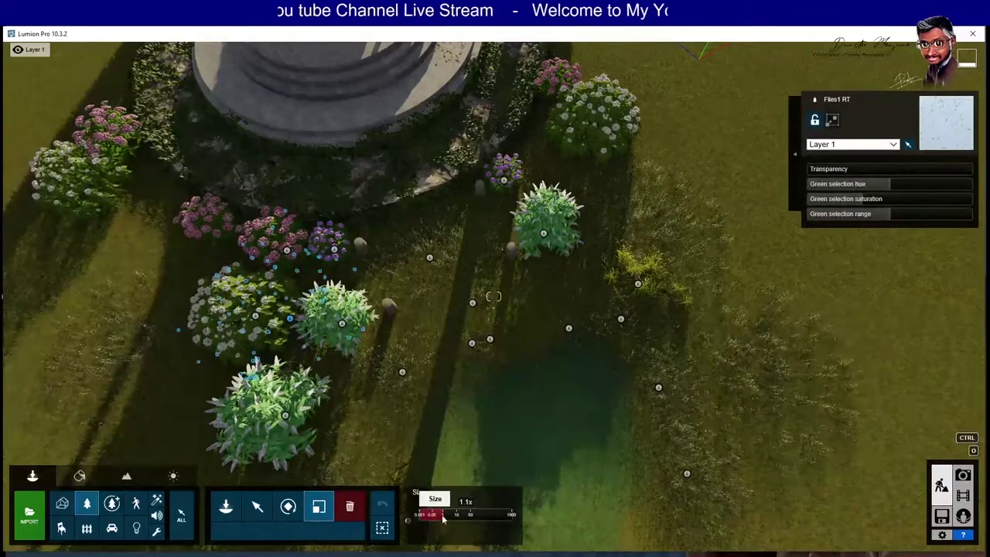
pyautogui.moveTo(454, 518); pyautogui.dragTo(448, 518)
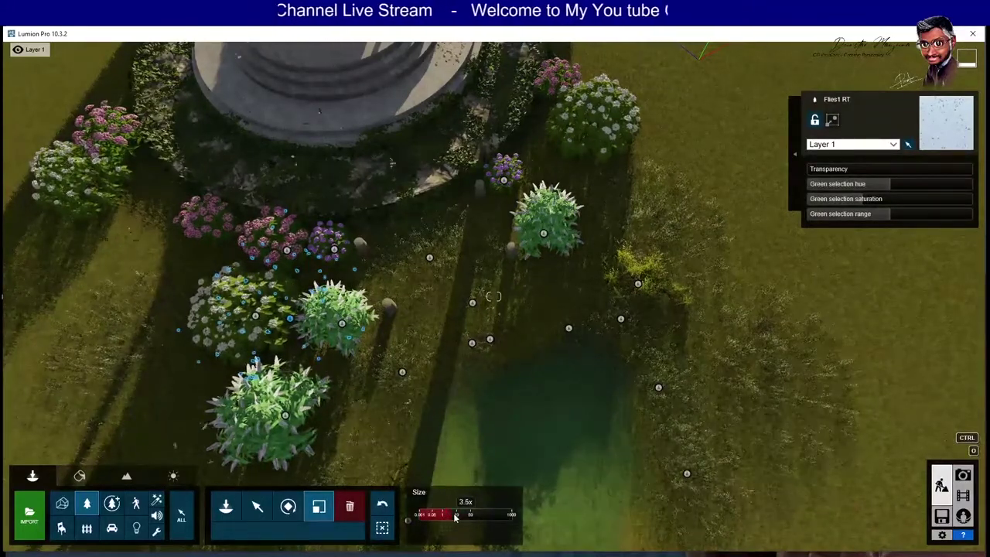
pyautogui.moveTo(455, 518); pyautogui.dragTo(449, 518)
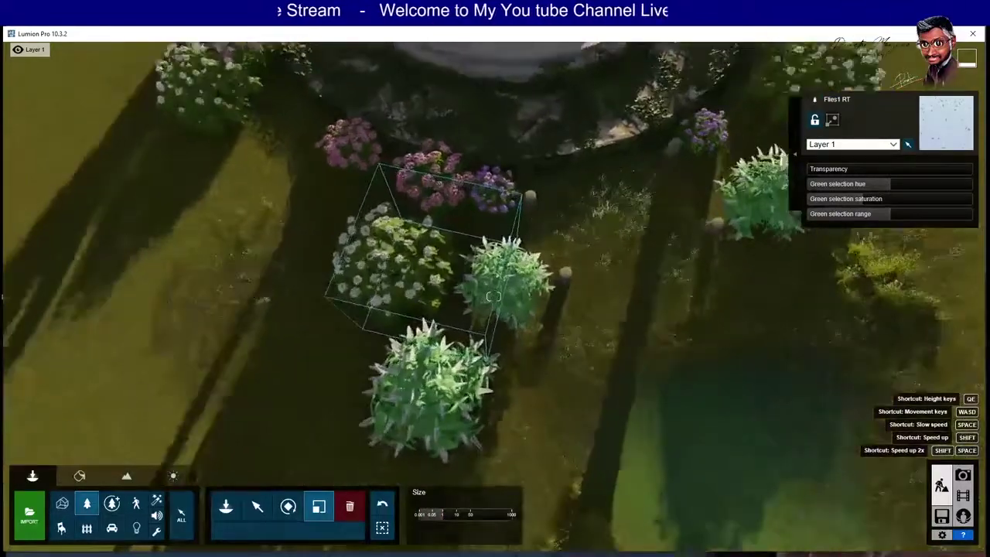
pyautogui.scroll(5, 368, 367)
pyautogui.scroll(-5, 368, 368)
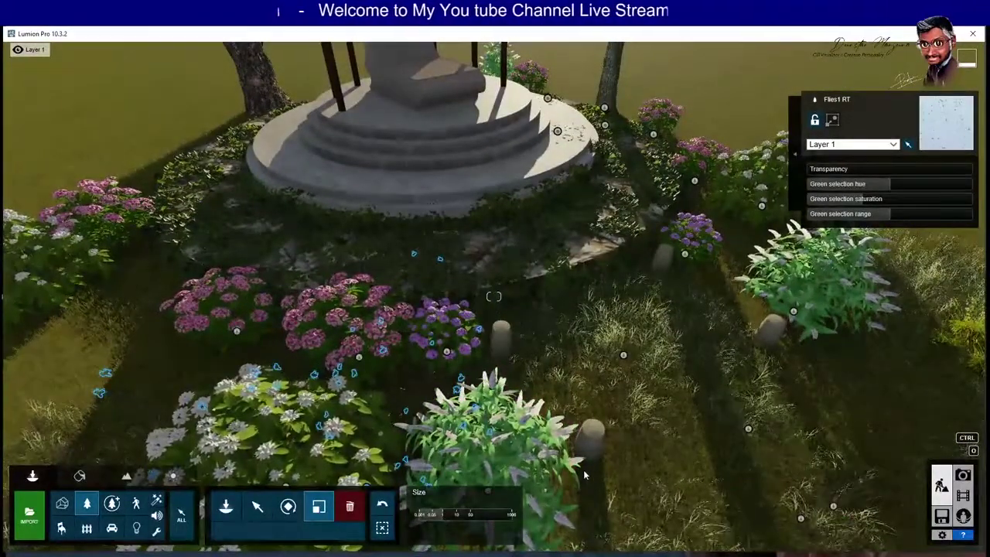
pyautogui.click(236, 513)
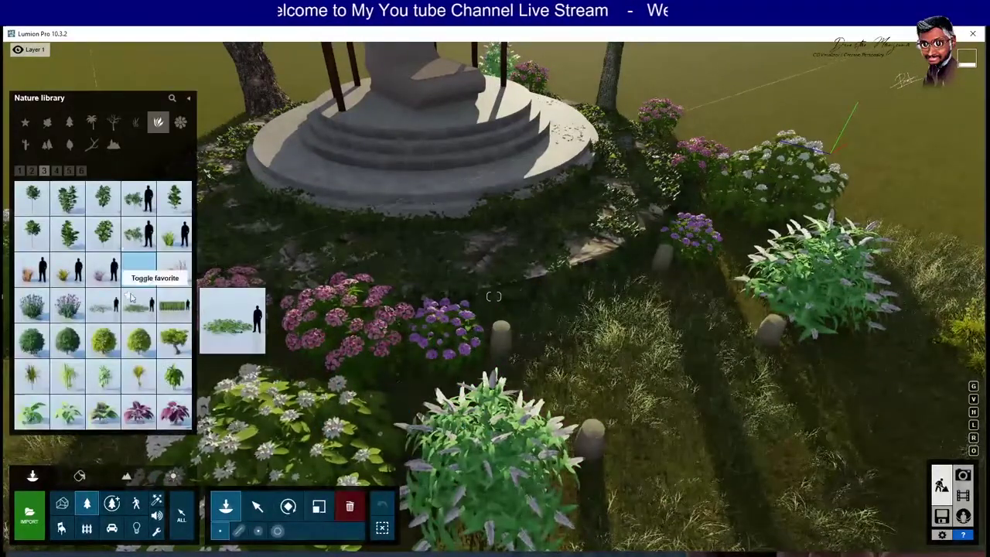
# Choose a bird character and place it on the gazebo's top curved step.
pyautogui.click(32, 170)
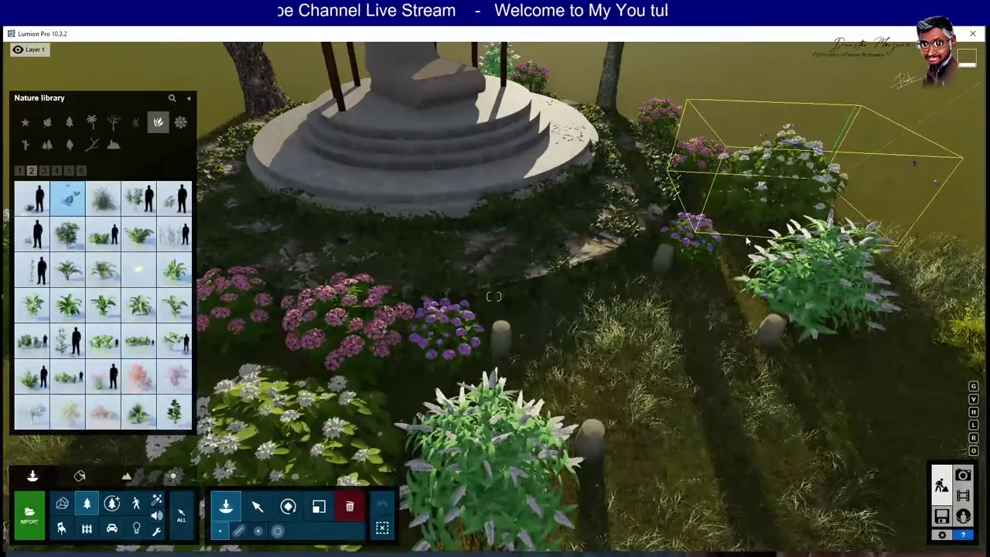
pyautogui.moveTo(174, 411)
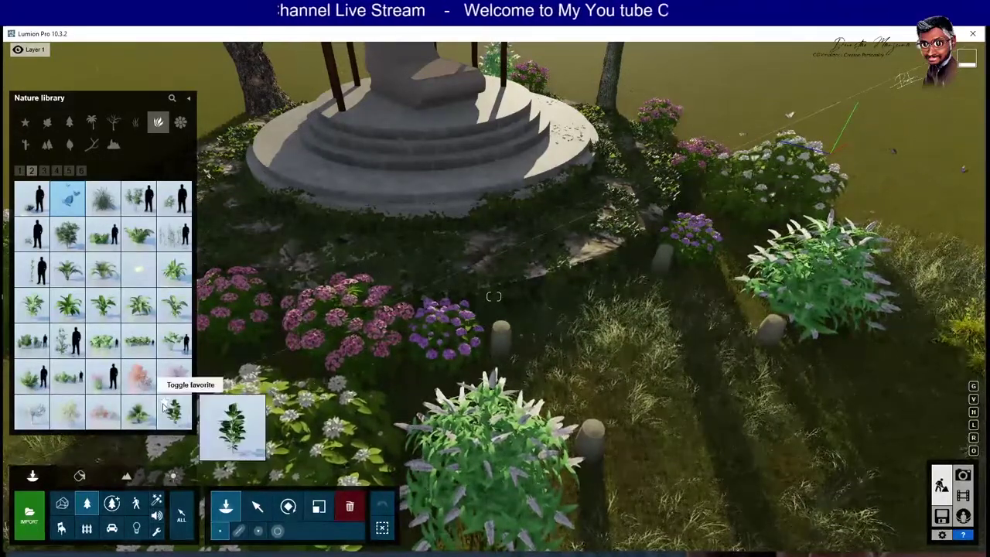
pyautogui.click(136, 504)
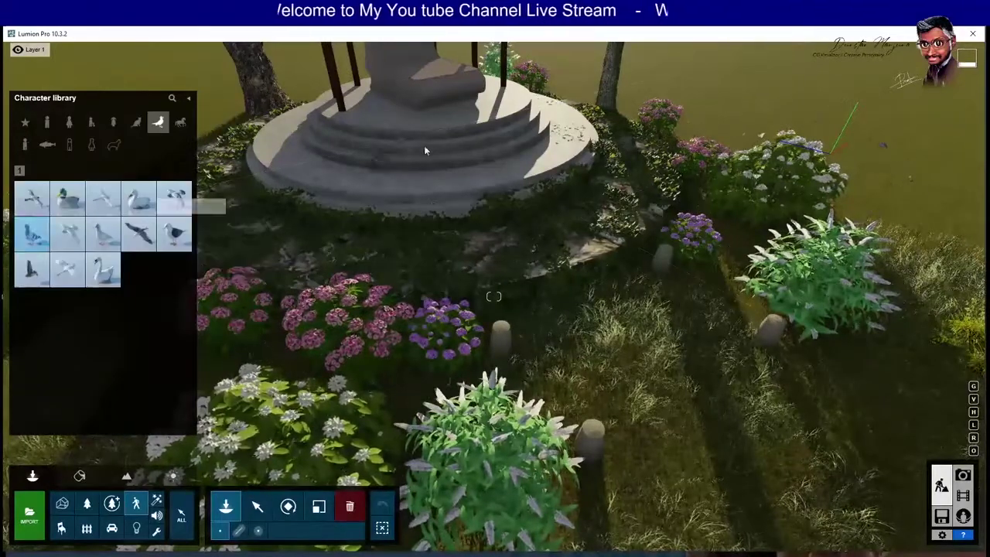
pyautogui.press('w')
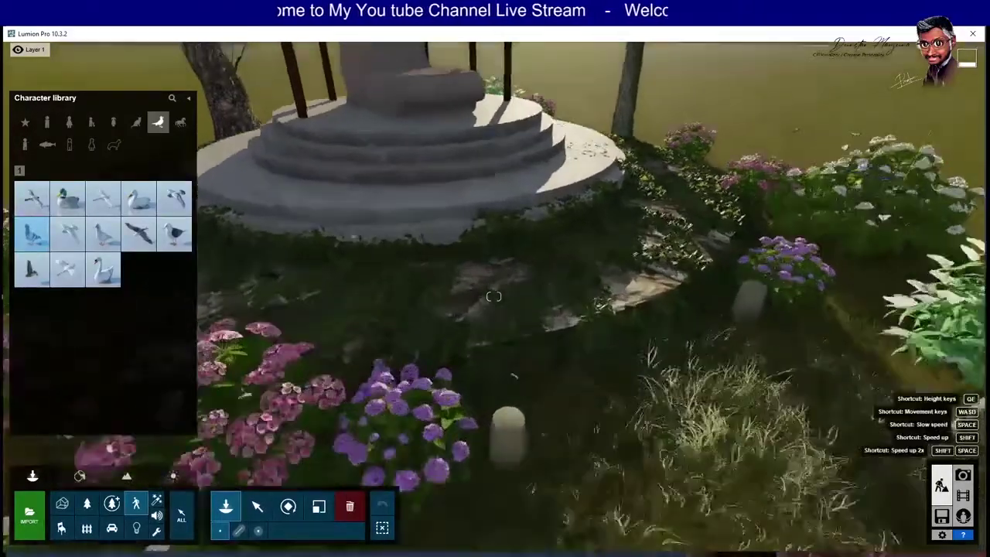
pyautogui.moveTo(400, 174); pyautogui.dragTo(488, 309, button='right')
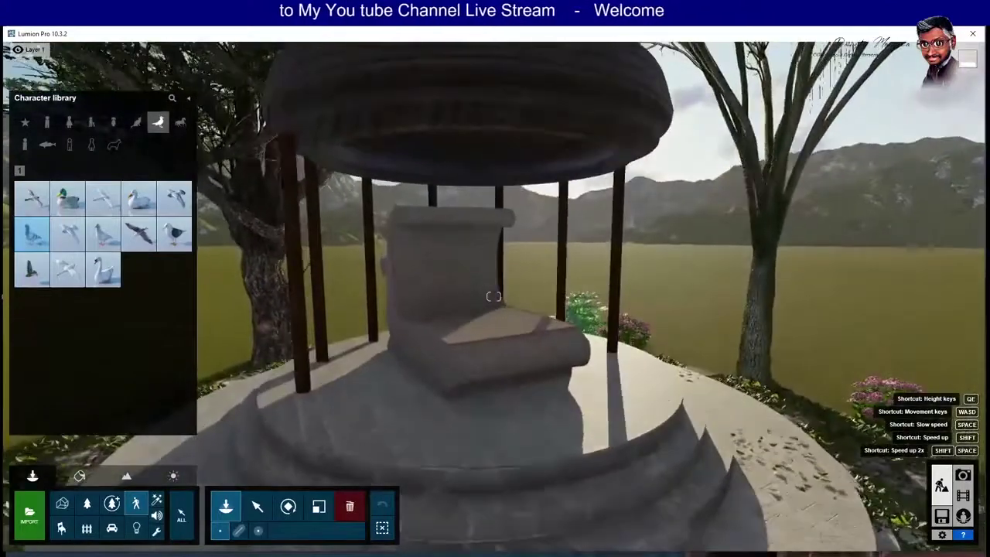
pyautogui.press('s')
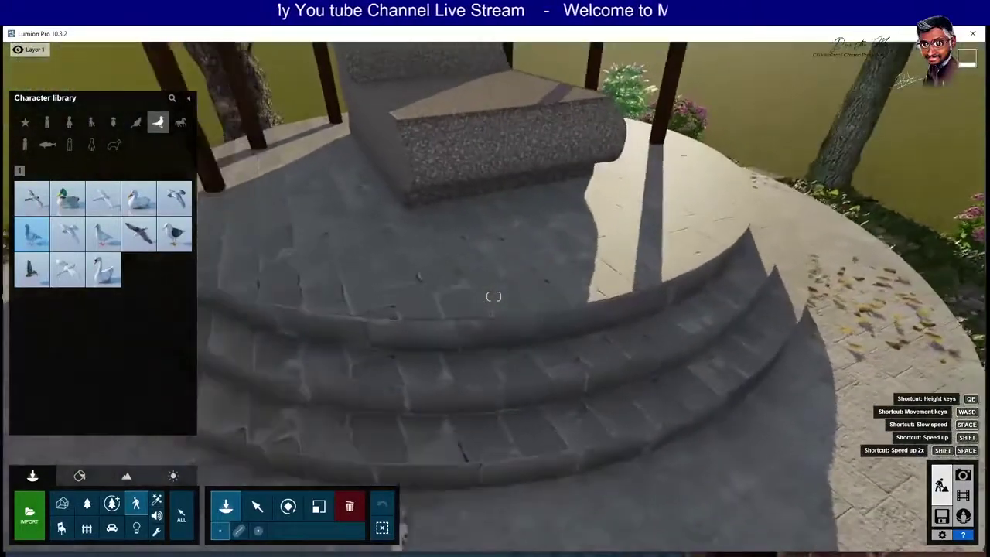
pyautogui.click(483, 244)
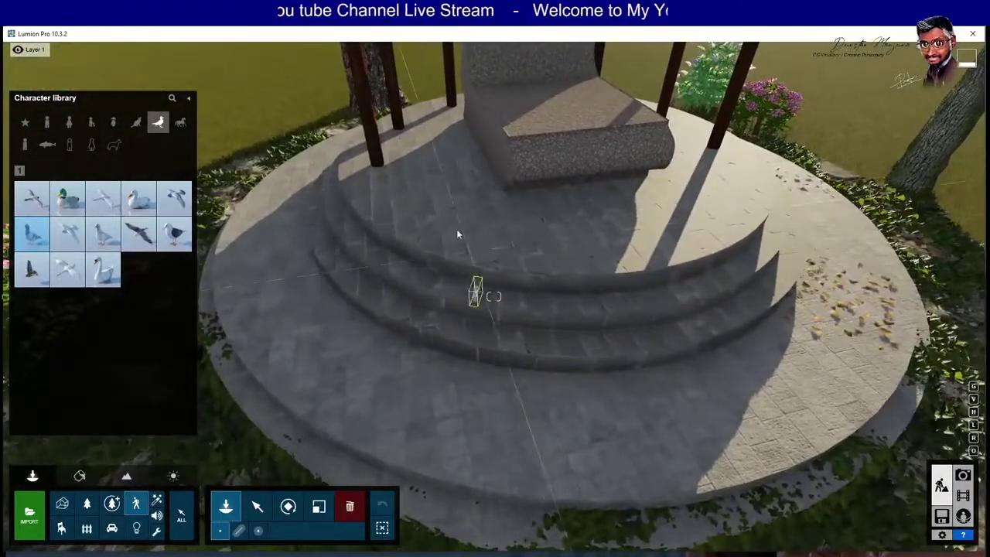
pyautogui.press('w')
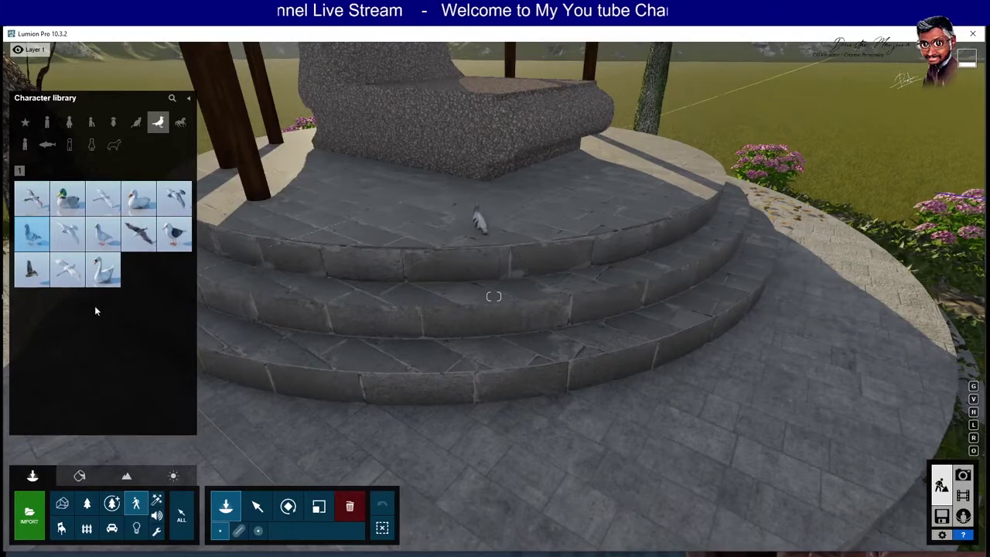
# Resize and rotate the placed pigeon, then move the view around the platform.
pyautogui.click(318, 506)
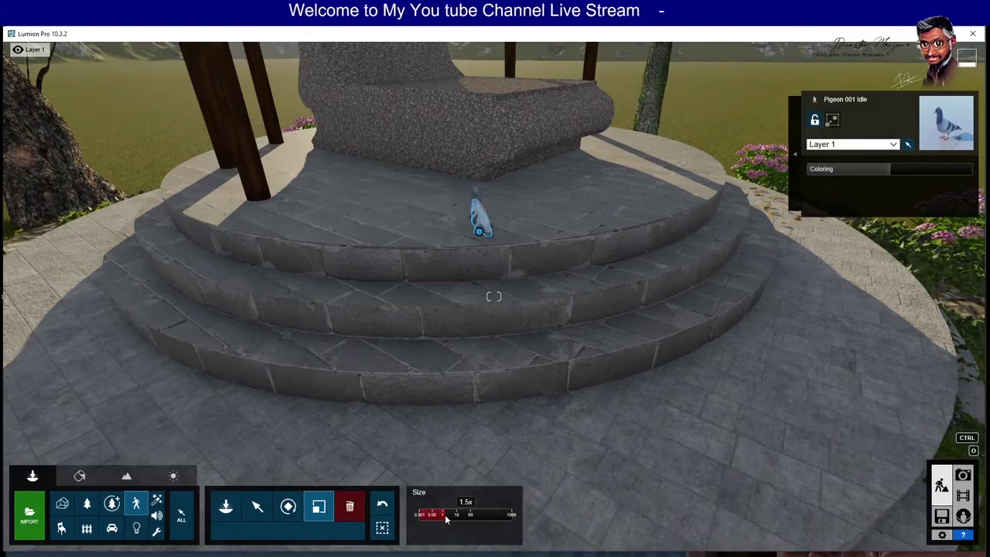
pyautogui.click(288, 506)
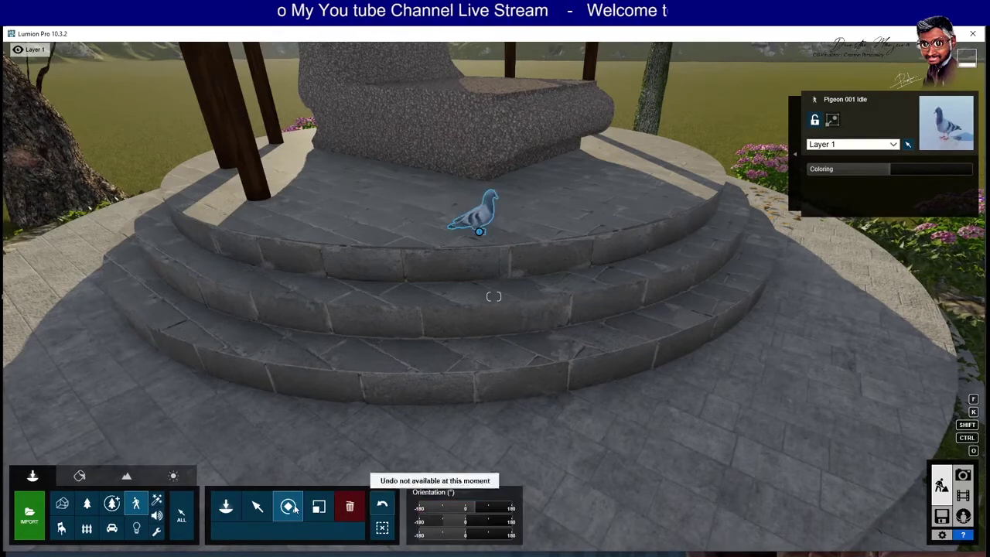
pyautogui.click(257, 506)
pyautogui.press('s')
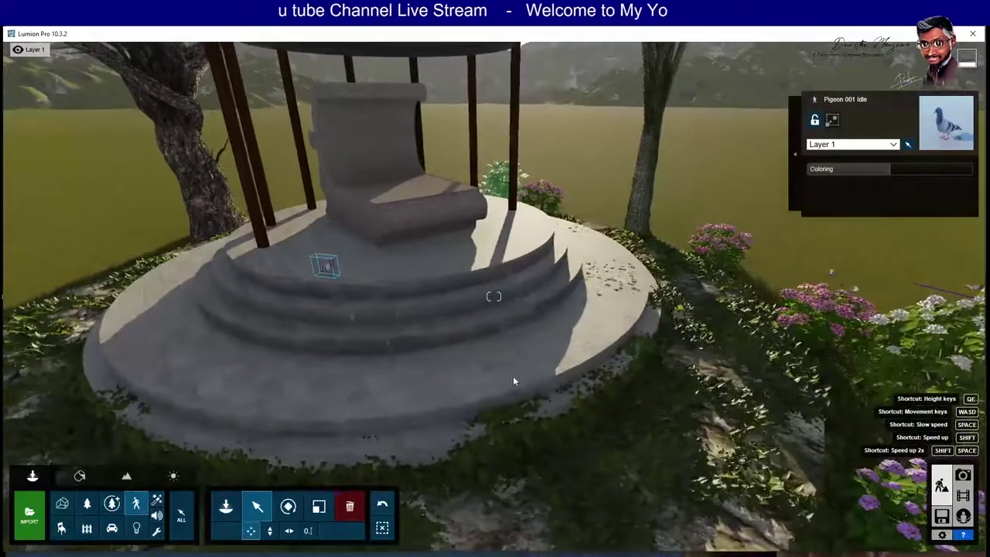
pyautogui.press('a')
# Place another Pigeon 001 Idle on the platform's right rim and reopen the bird characters.
pyautogui.click(226, 506)
pyautogui.moveTo(32, 233)
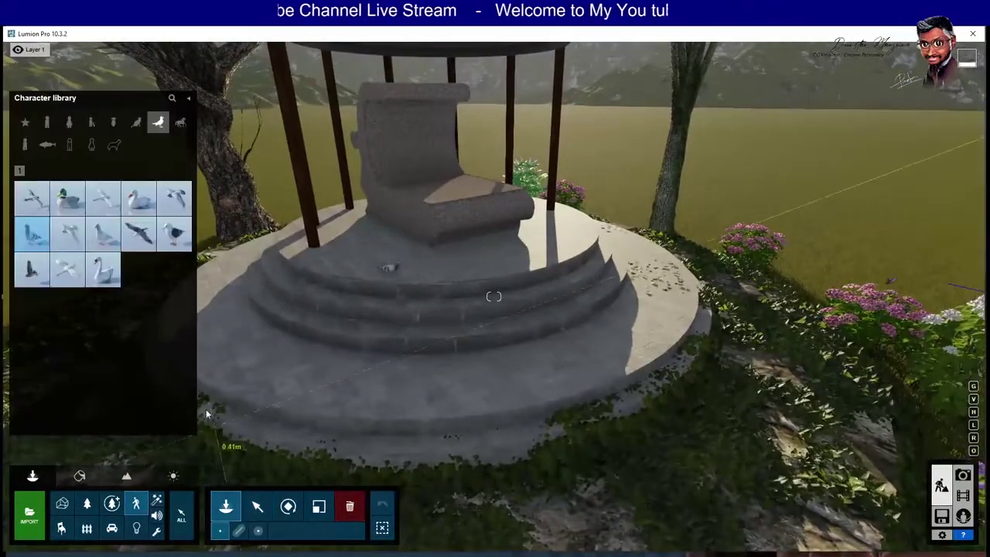
pyautogui.click(31, 239)
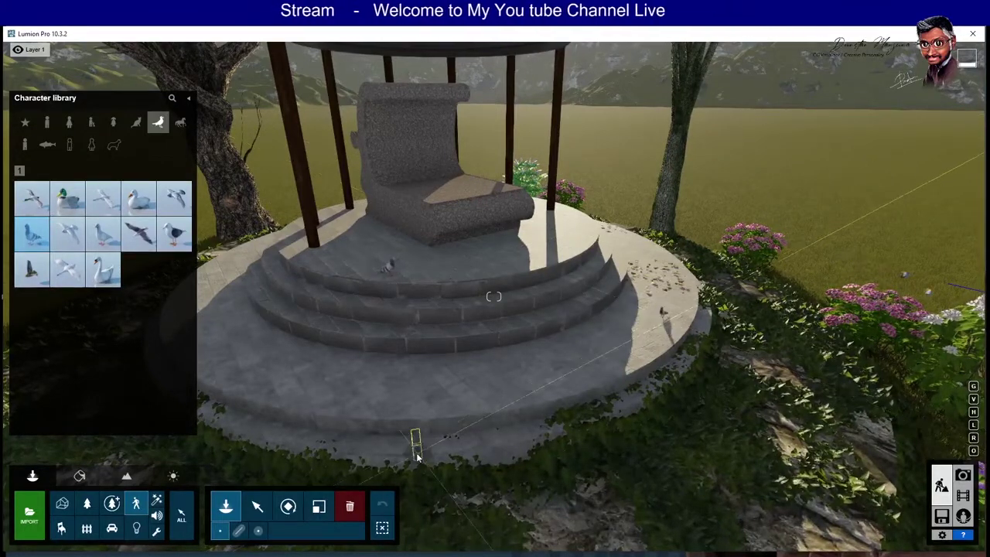
pyautogui.click(318, 507)
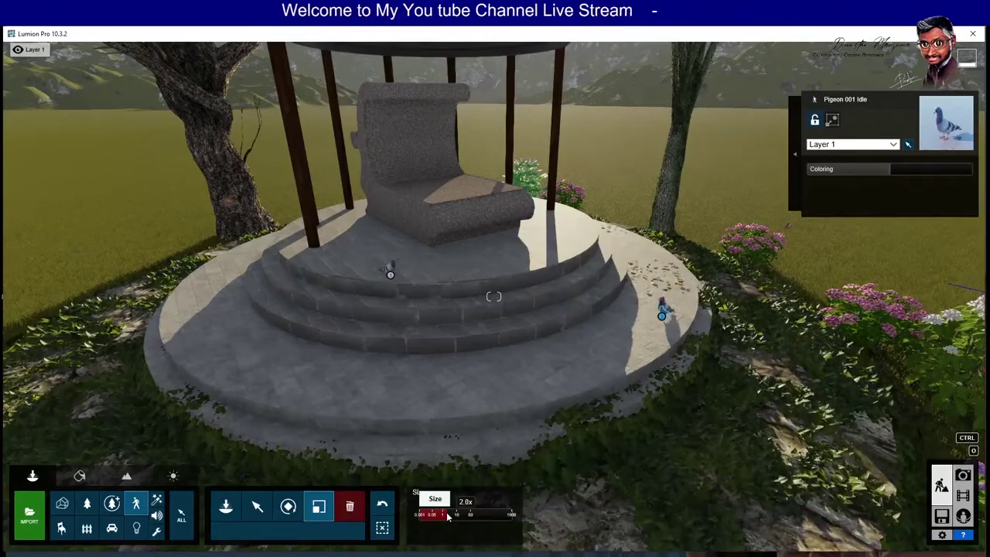
pyautogui.moveTo(684, 431); pyautogui.dragTo(633, 452, button='right')
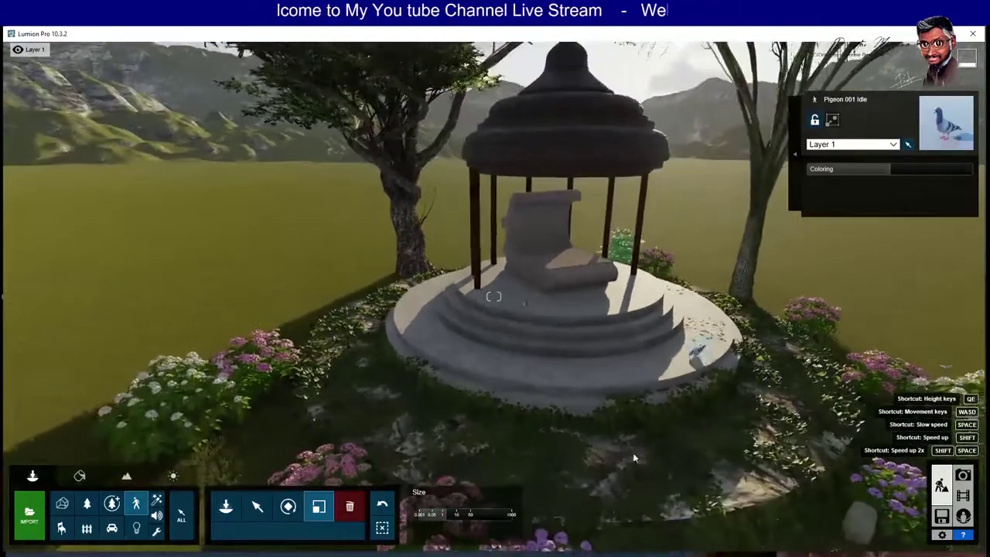
pyautogui.click(257, 507)
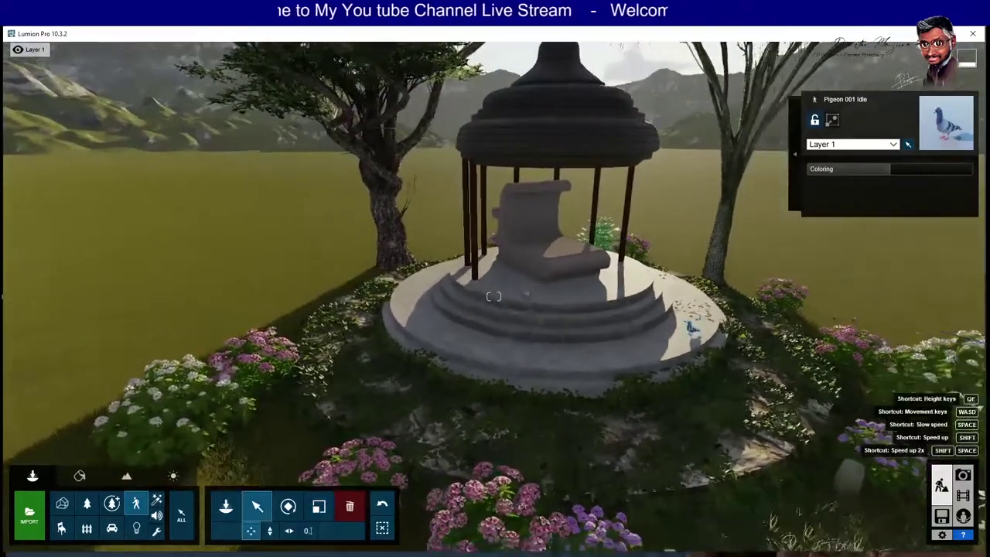
pyautogui.press('d')
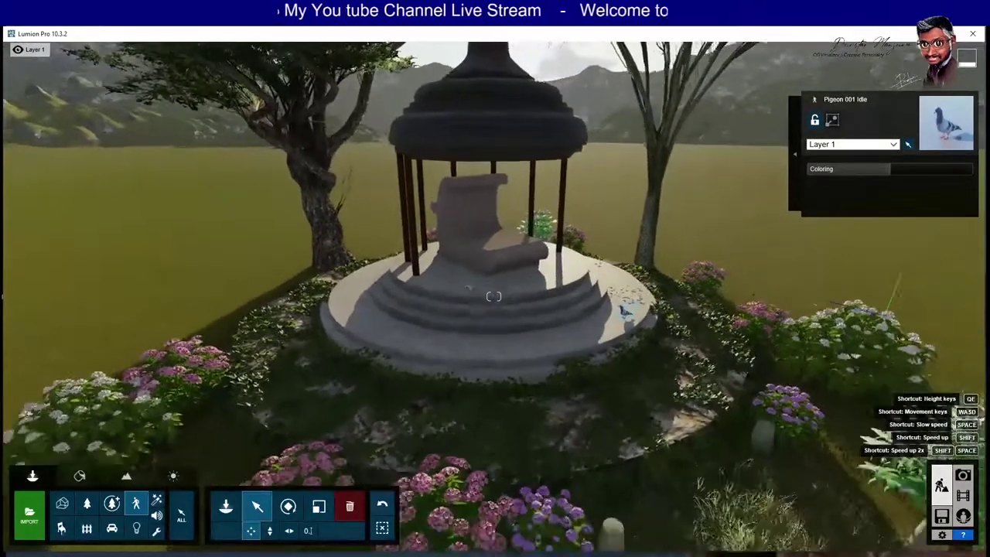
pyautogui.press('w')
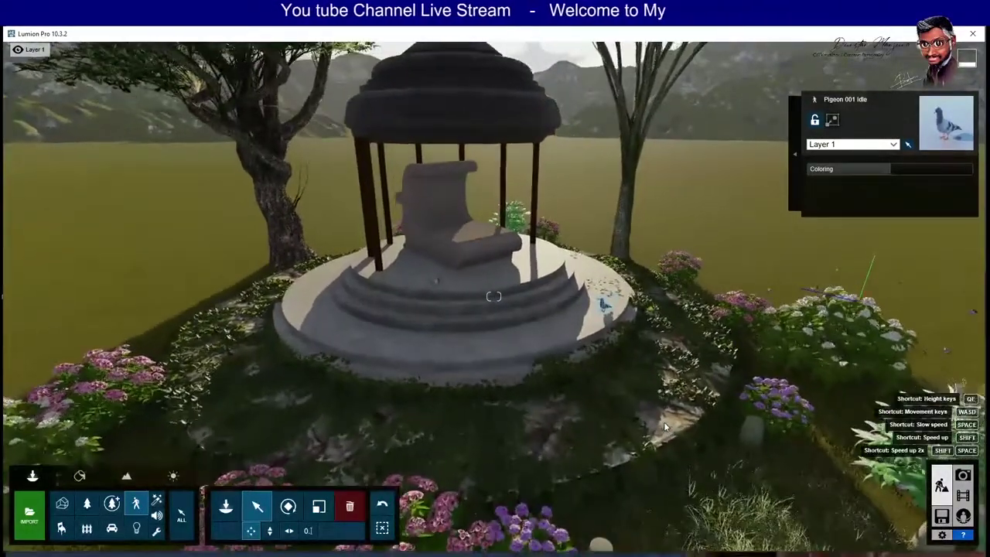
pyautogui.press('e')
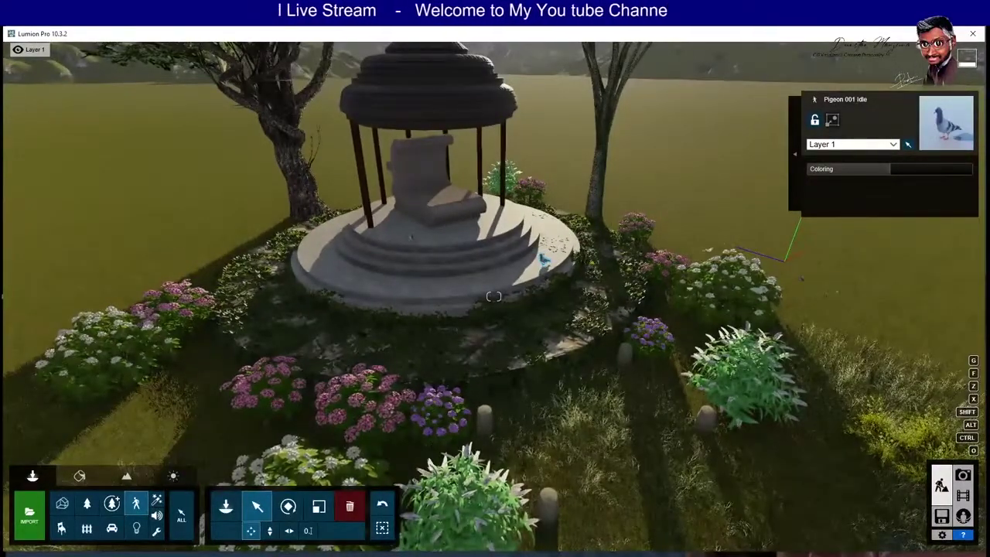
pyautogui.moveTo(629, 416); pyautogui.dragTo(642, 363, button='right')
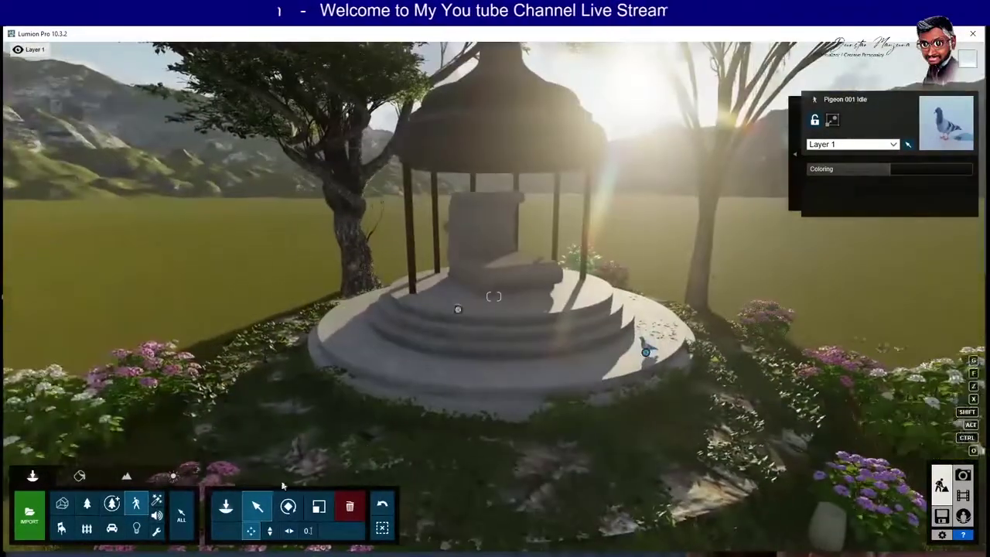
pyautogui.click(226, 505)
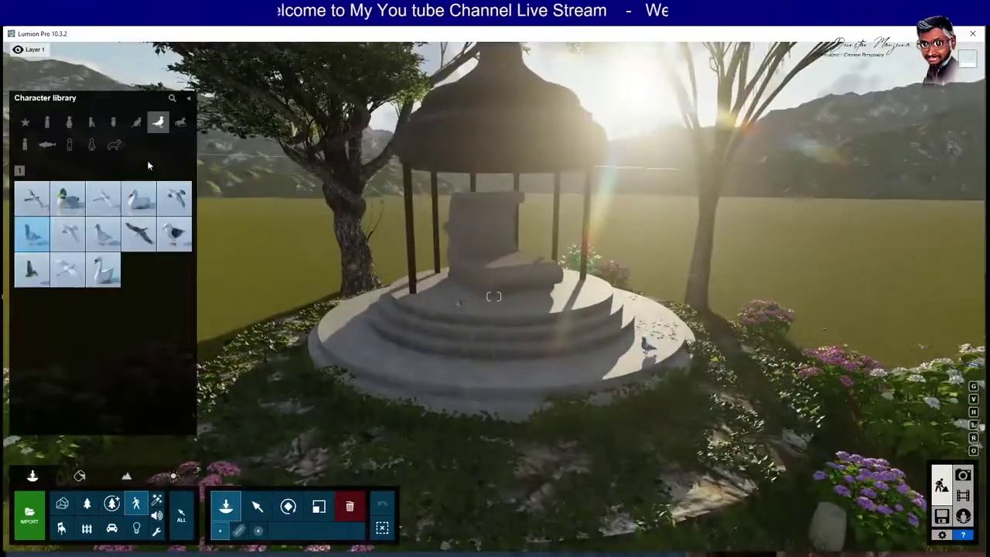
# Choose Pigeon 001 Flying and frame the gazebo, plants and pond in view.
pyautogui.click(176, 202)
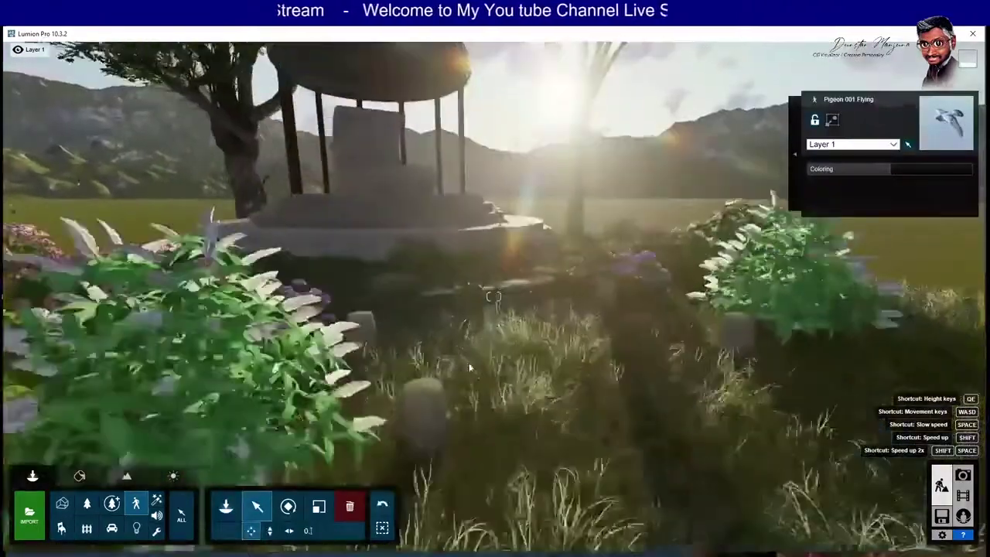
pyautogui.moveTo(468, 367); pyautogui.dragTo(434, 403, button='right')
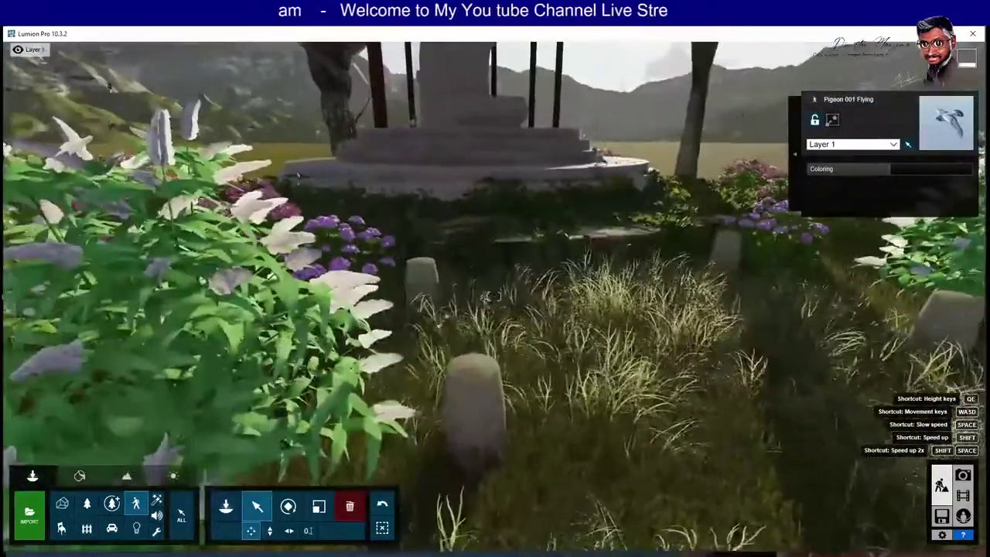
pyautogui.press('d')
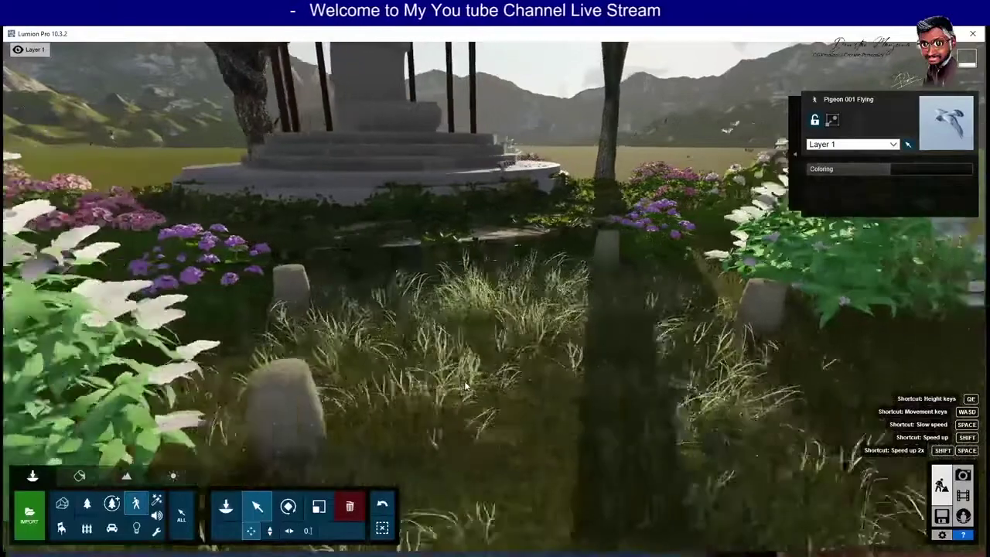
pyautogui.press('a')
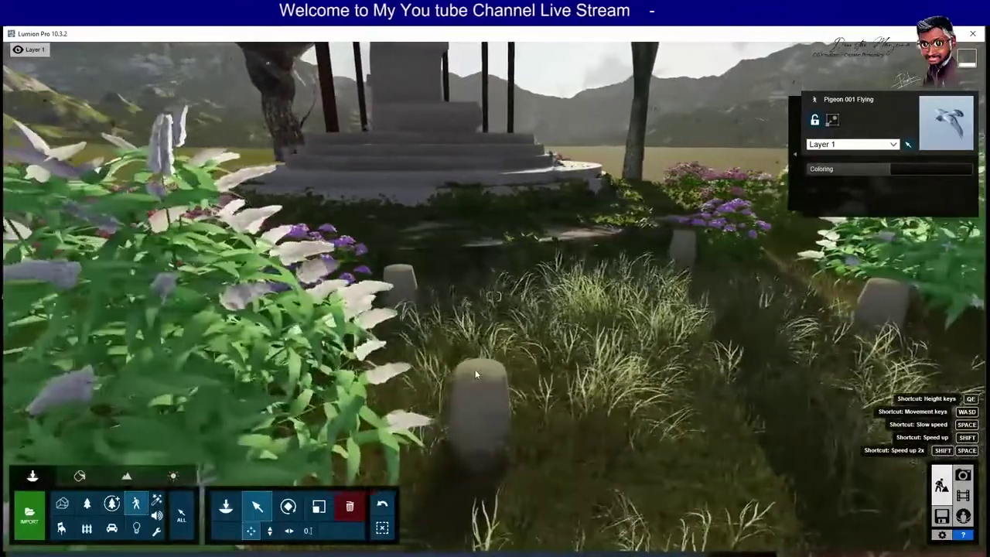
pyautogui.press('s')
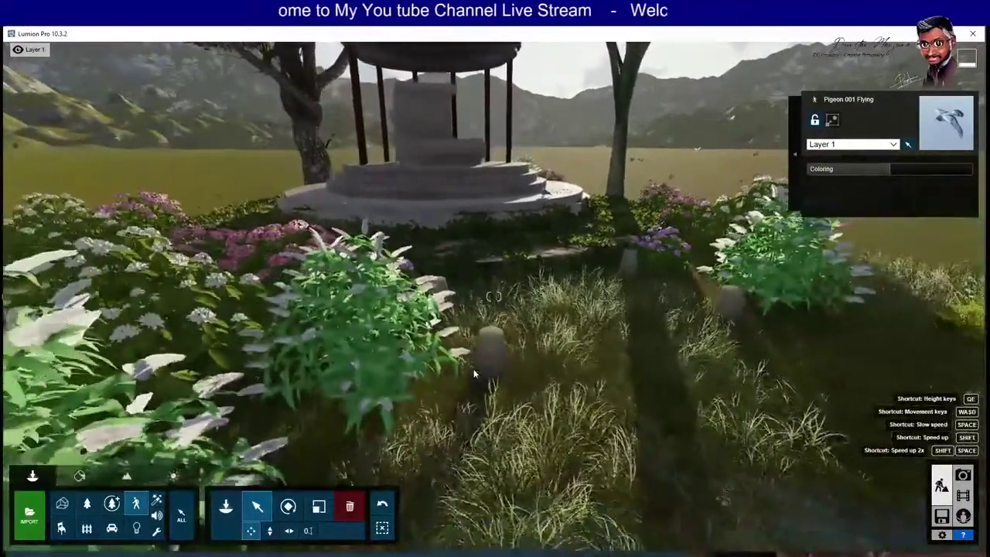
pyautogui.moveTo(474, 374); pyautogui.dragTo(472, 325, button='right')
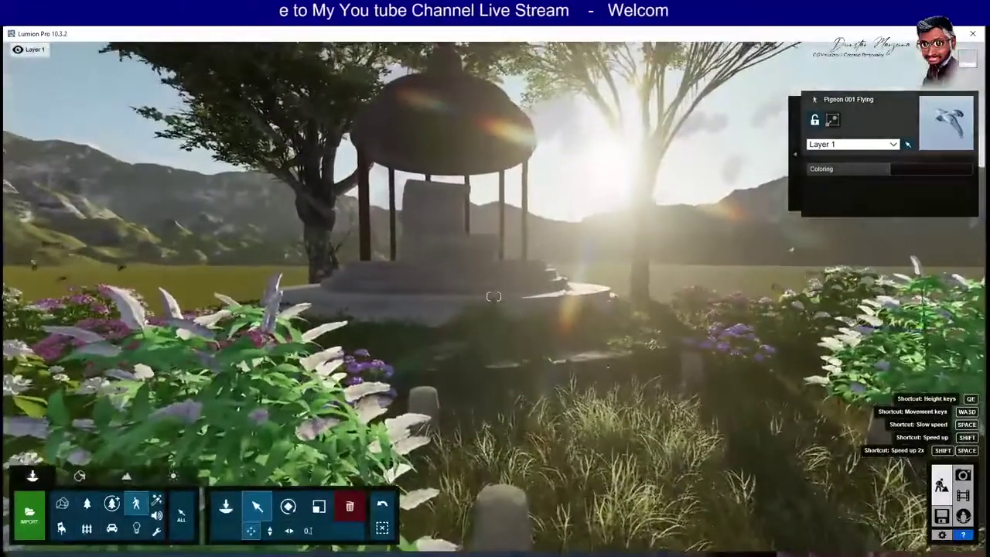
pyautogui.press('s')
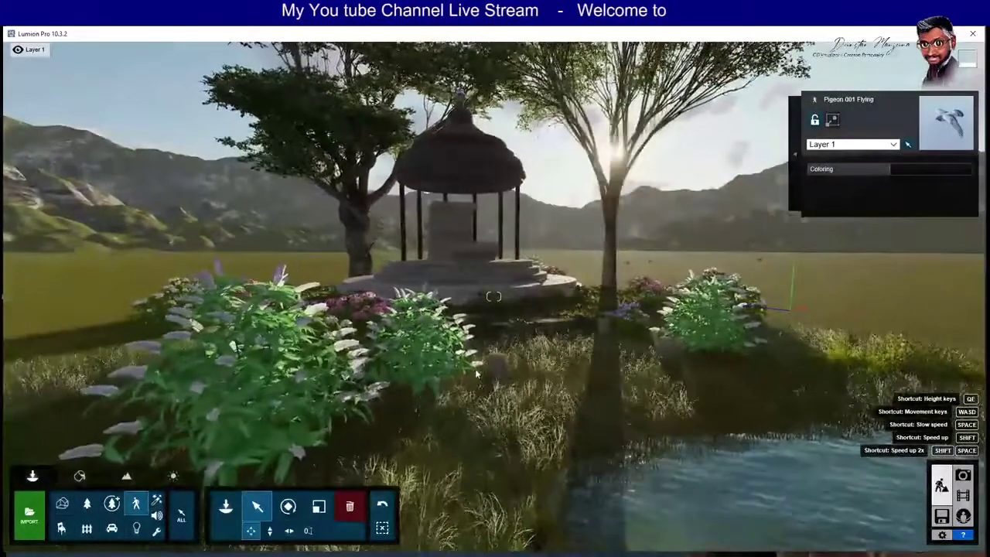
# Use Save as to store the project under the name ROCK SOFA in MY VLOG.
pyautogui.click(941, 516)
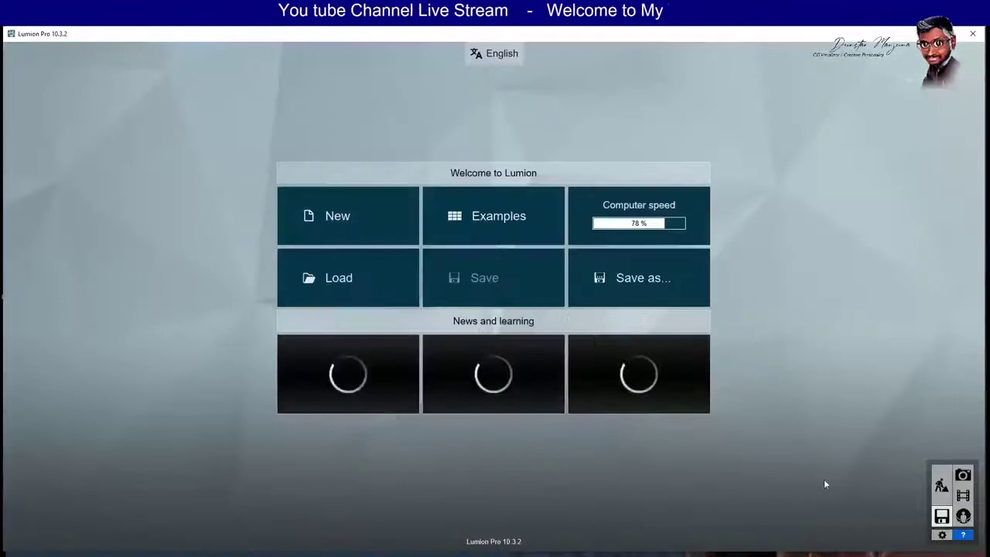
pyautogui.click(638, 280)
pyautogui.scroll(-1, 339, 246)
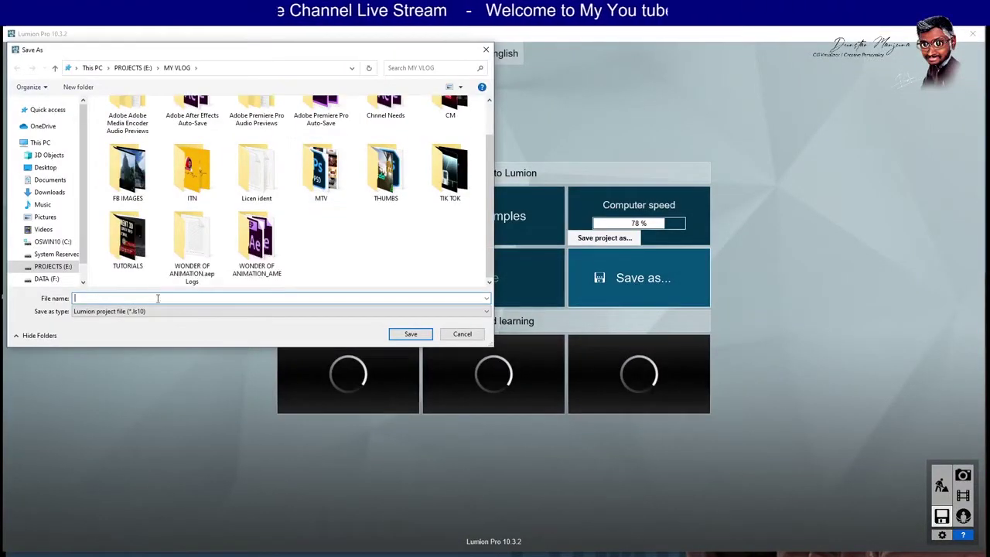
pyautogui.write('ROCK SOFA')
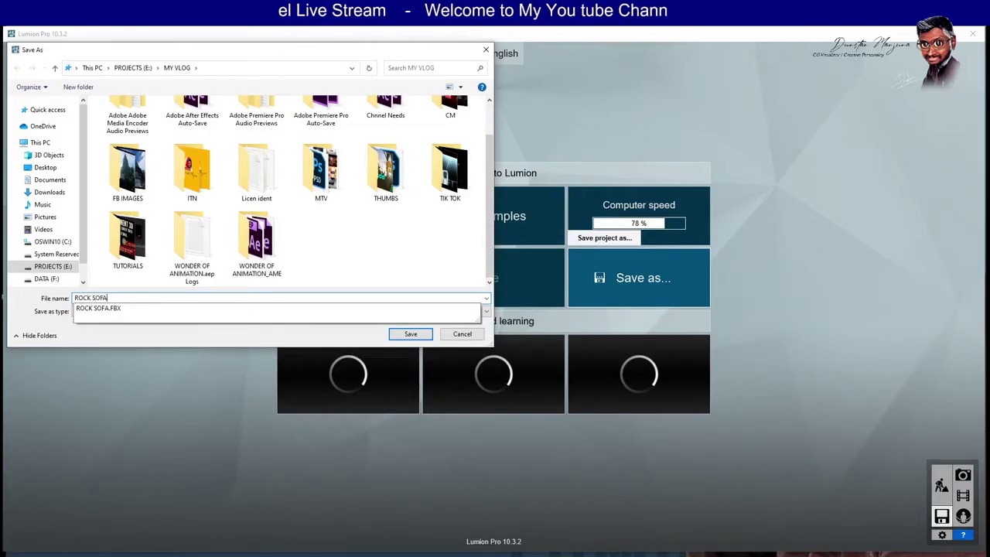
pyautogui.click(407, 334)
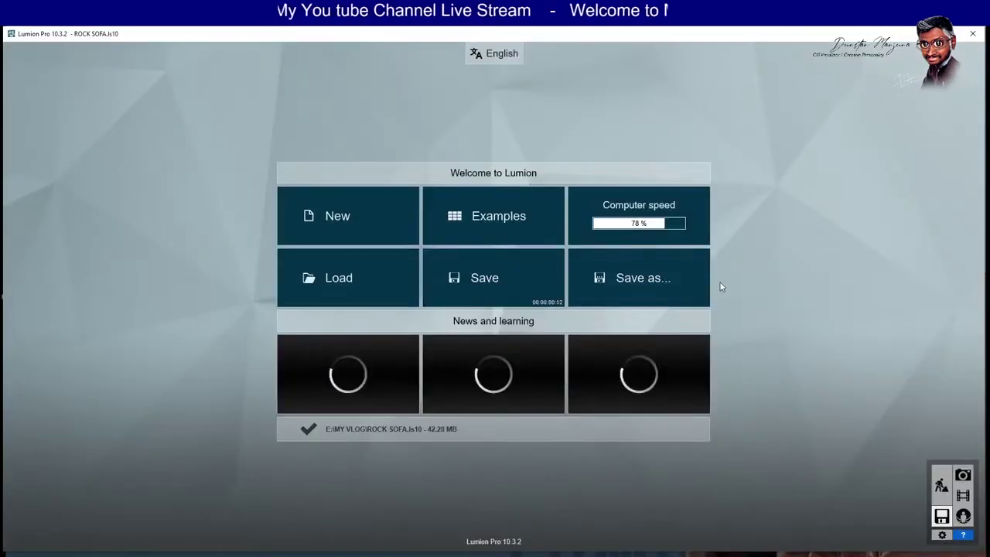
# Start a new movie clip and set its first keyframe with the camera tilted slightly up.
pyautogui.click(963, 497)
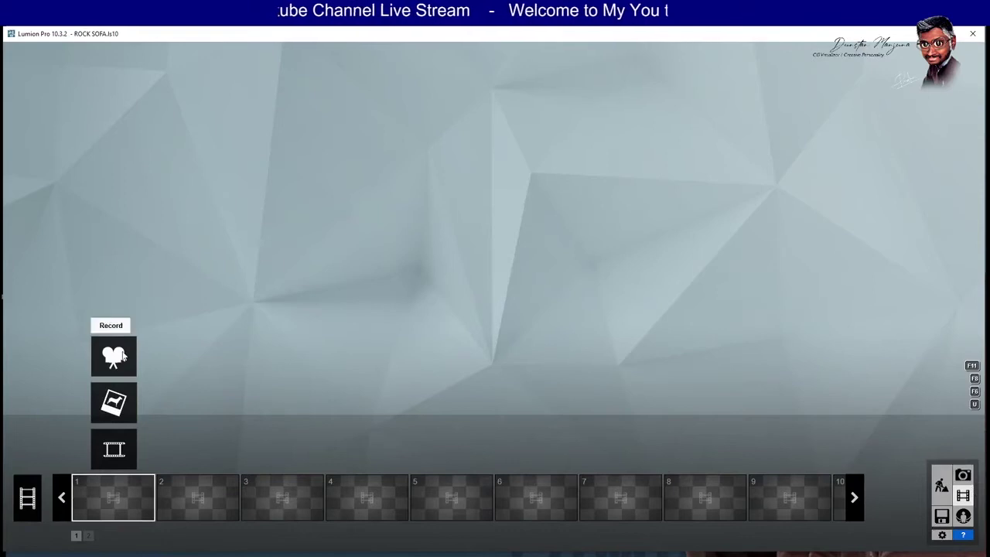
pyautogui.click(116, 356)
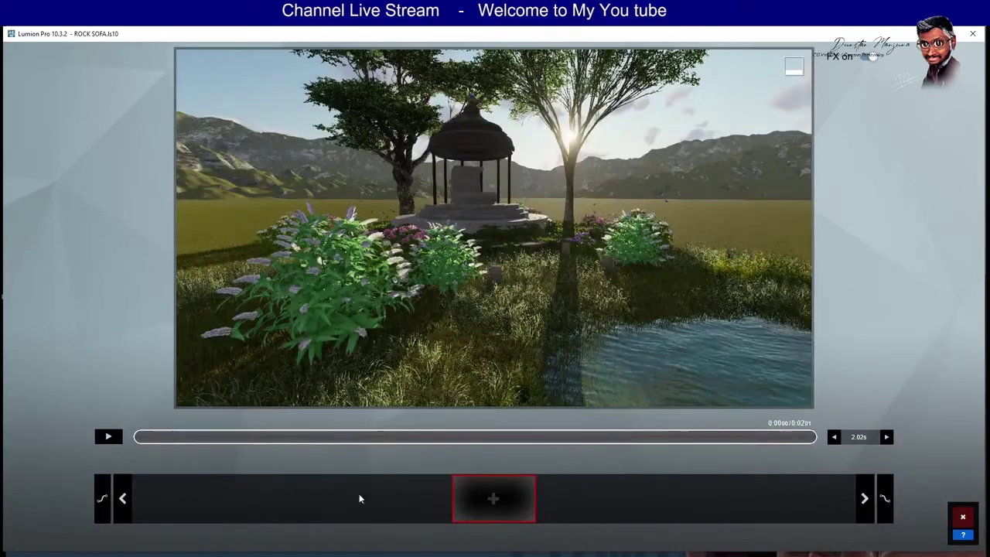
pyautogui.click(509, 503)
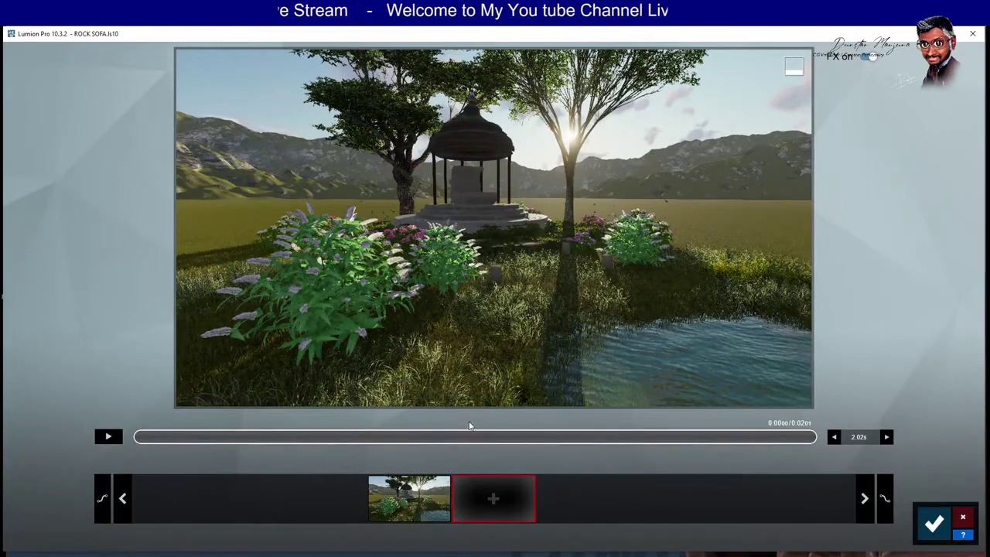
pyautogui.moveTo(409, 499)
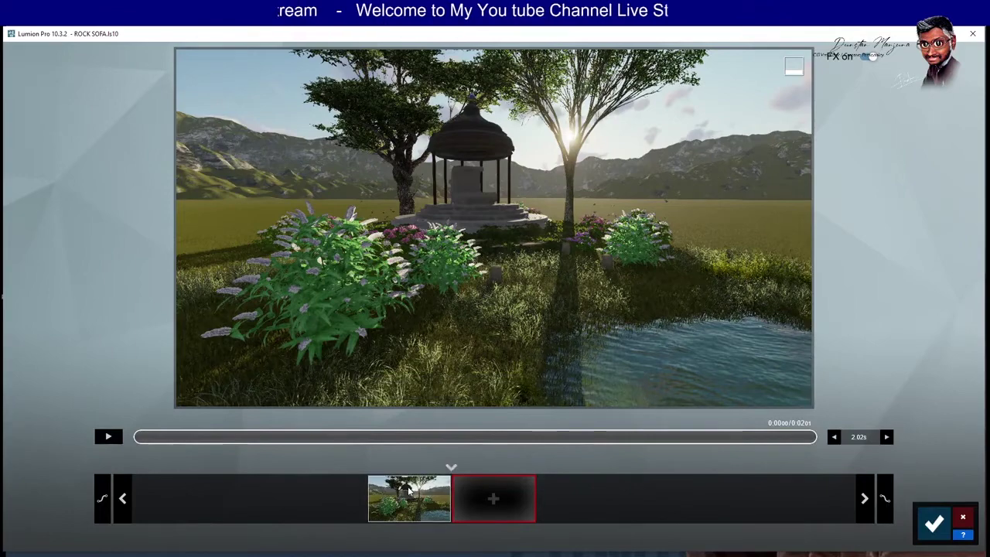
pyautogui.scroll(5, 533, 207)
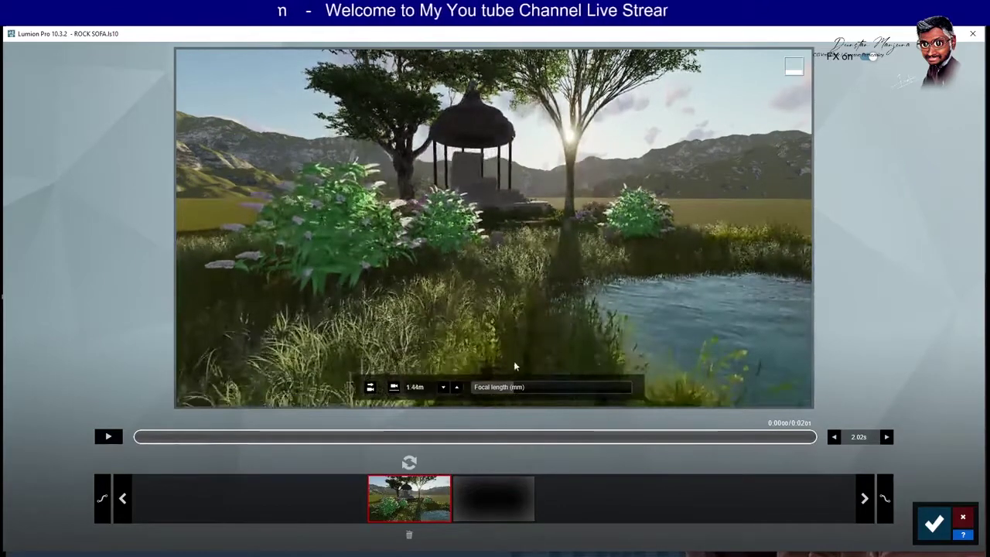
pyautogui.scroll(4, 510, 302)
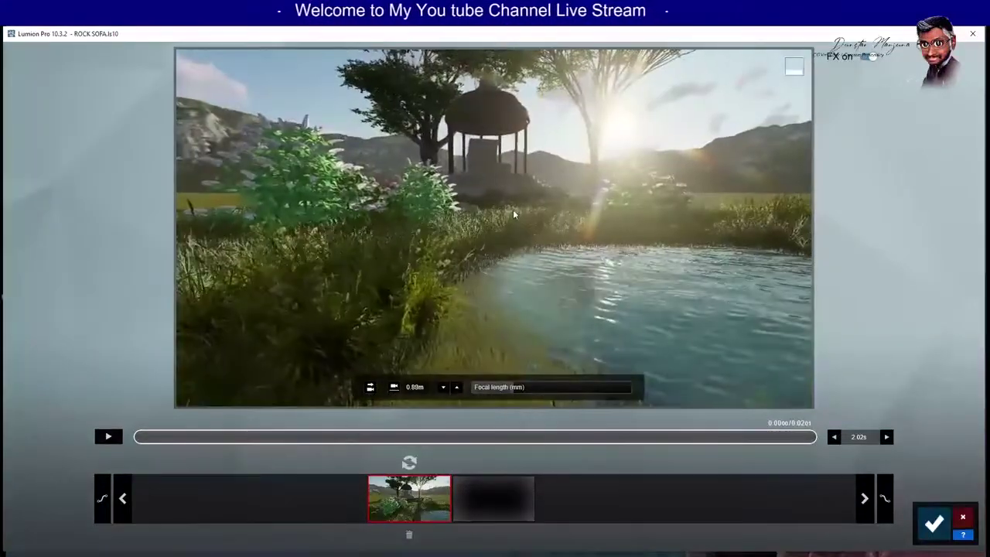
pyautogui.moveTo(507, 251)
pyautogui.mouseDown(button='right')
pyautogui.moveTo(494, 228)
pyautogui.moveTo(502, 255)
pyautogui.mouseUp(button='right')
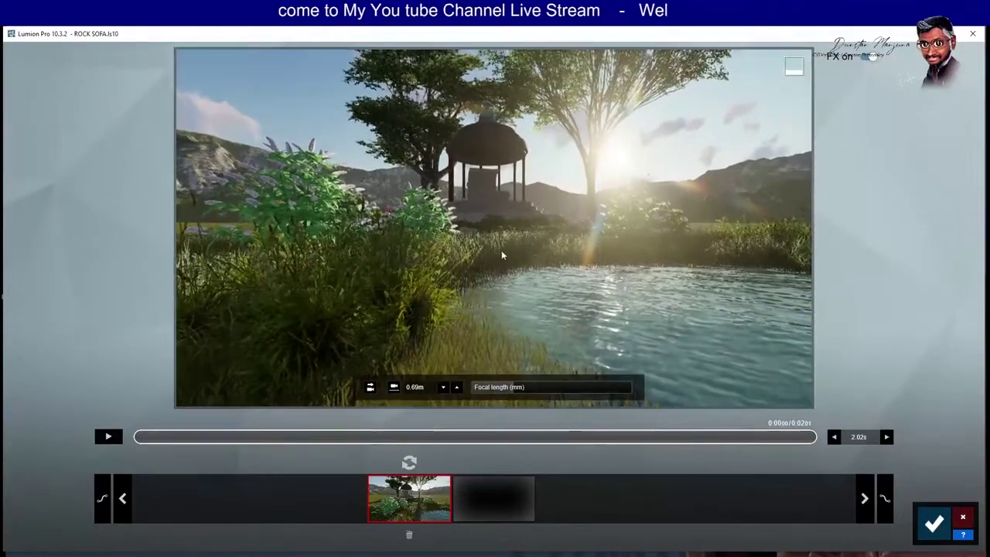
pyautogui.click(409, 464)
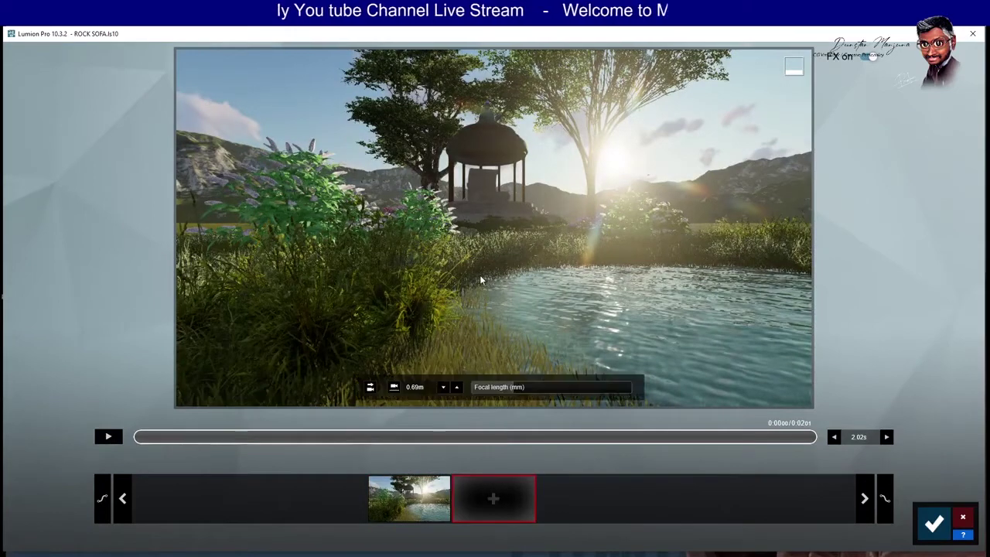
# Add second and third keyframes as the camera moves from the pond toward the gazebo.
pyautogui.press('w')
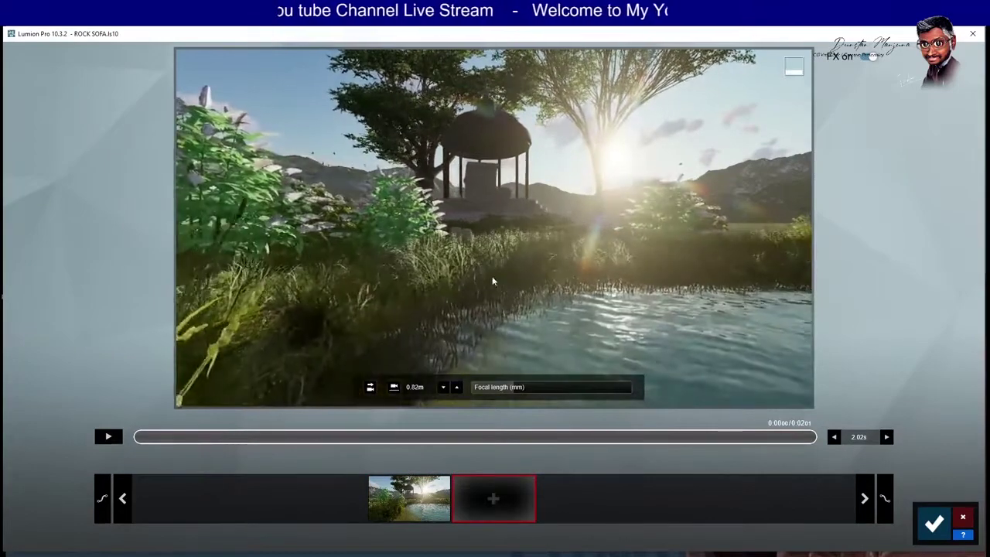
pyautogui.press('s')
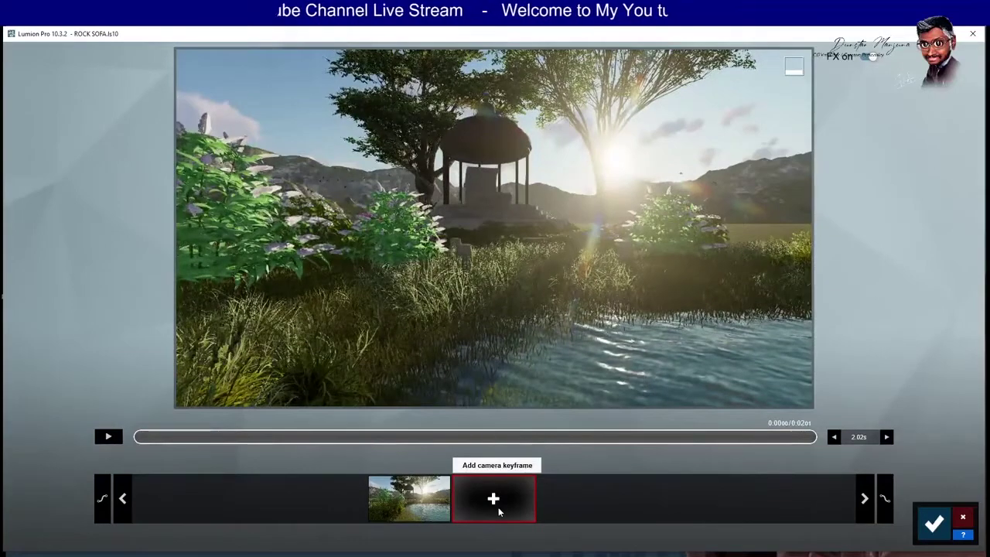
pyautogui.click(499, 506)
pyautogui.press('w')
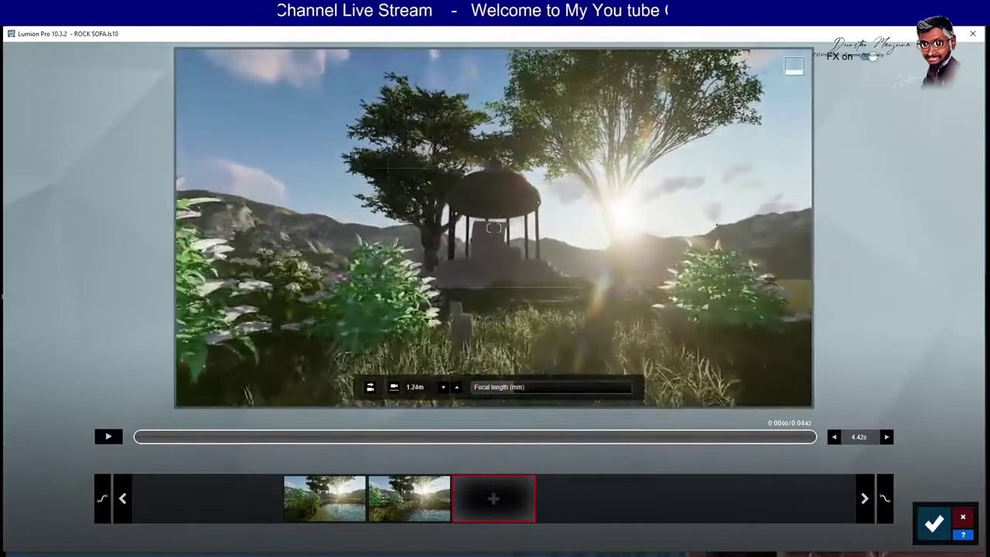
pyautogui.press('w')
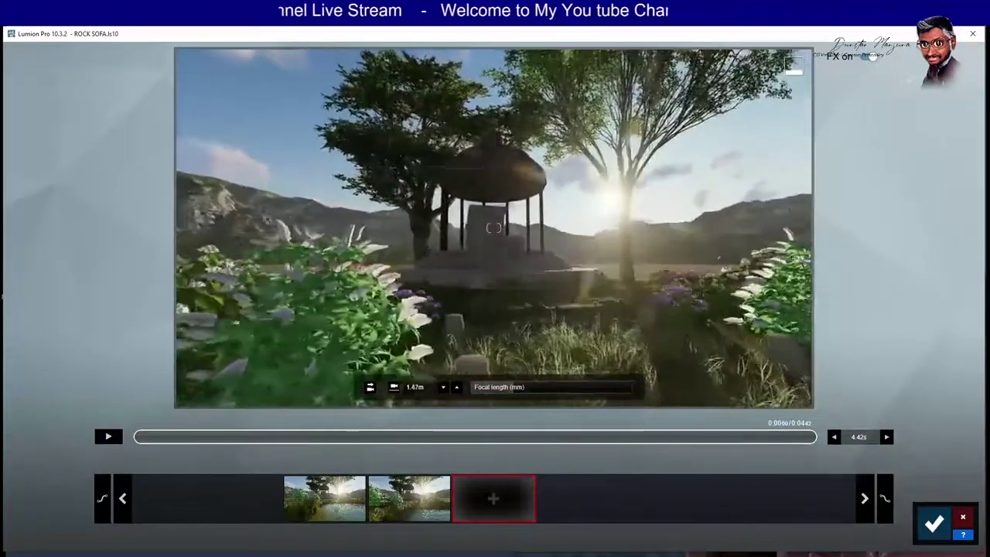
pyautogui.press('w')
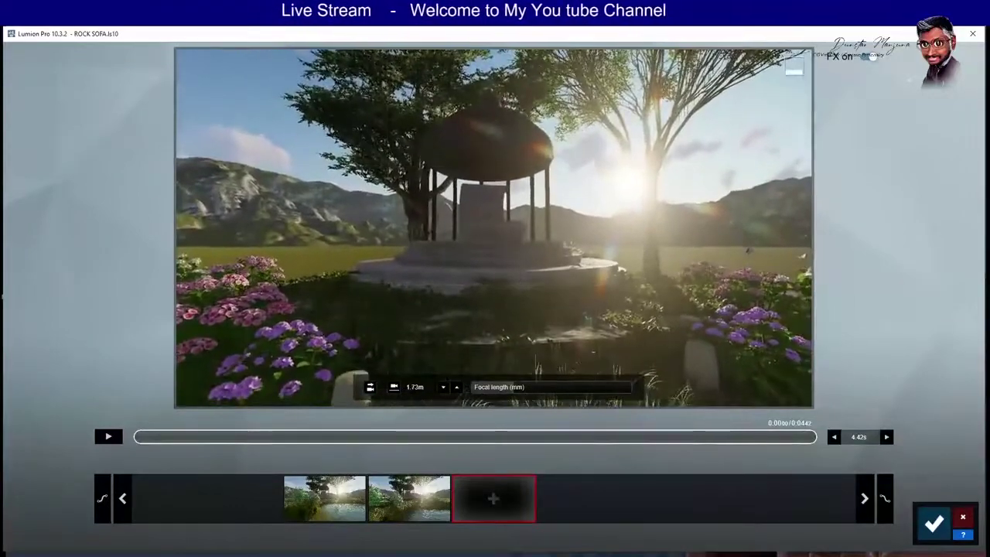
pyautogui.press('w')
pyautogui.click(492, 500)
# Add a keyframe with the camera close in on the gazebo steps.
pyautogui.press('w')
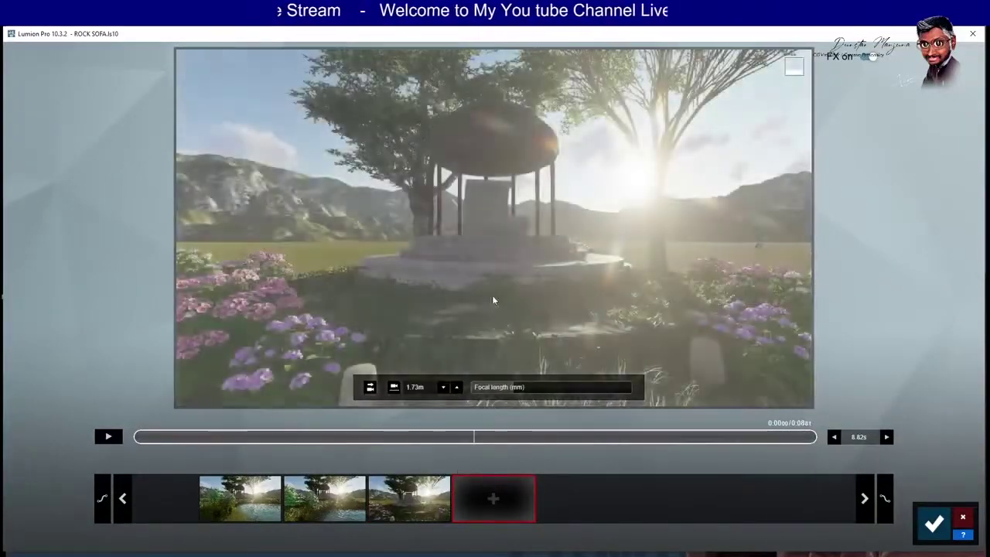
pyautogui.press('w')
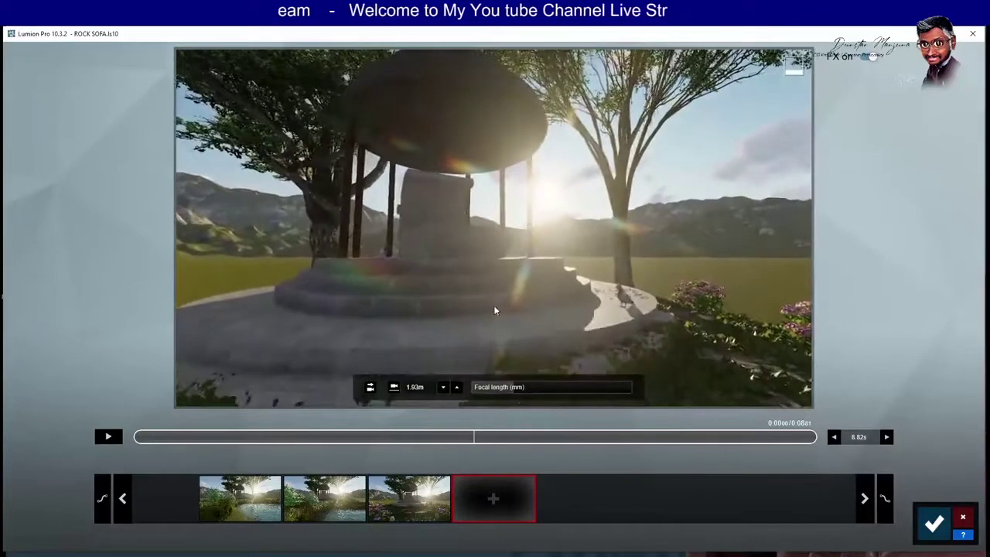
pyautogui.press('w')
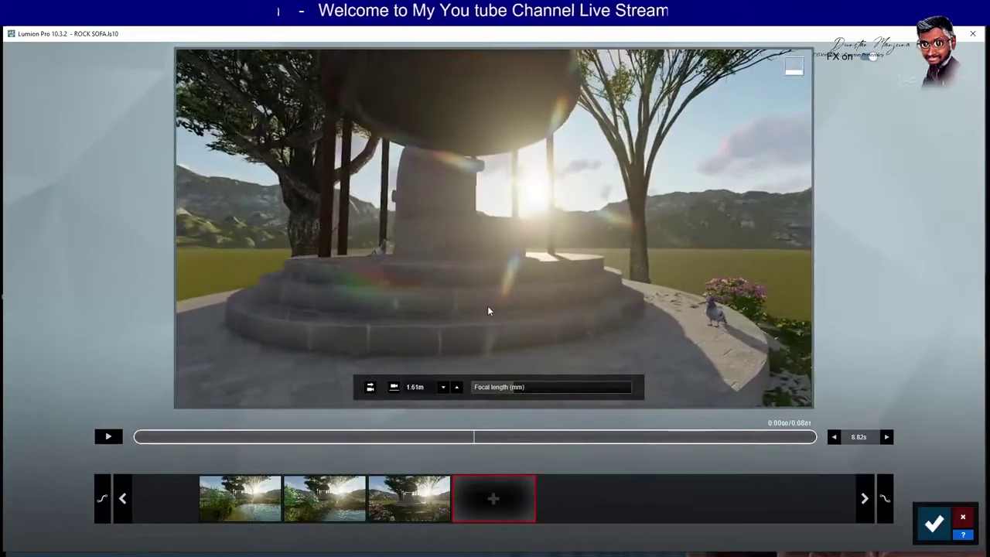
pyautogui.press('w')
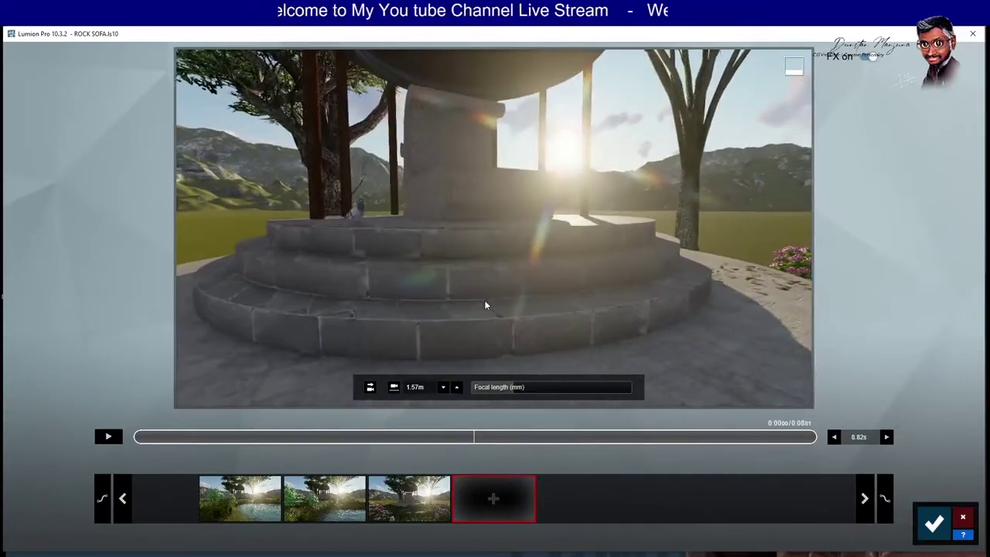
pyautogui.press('s')
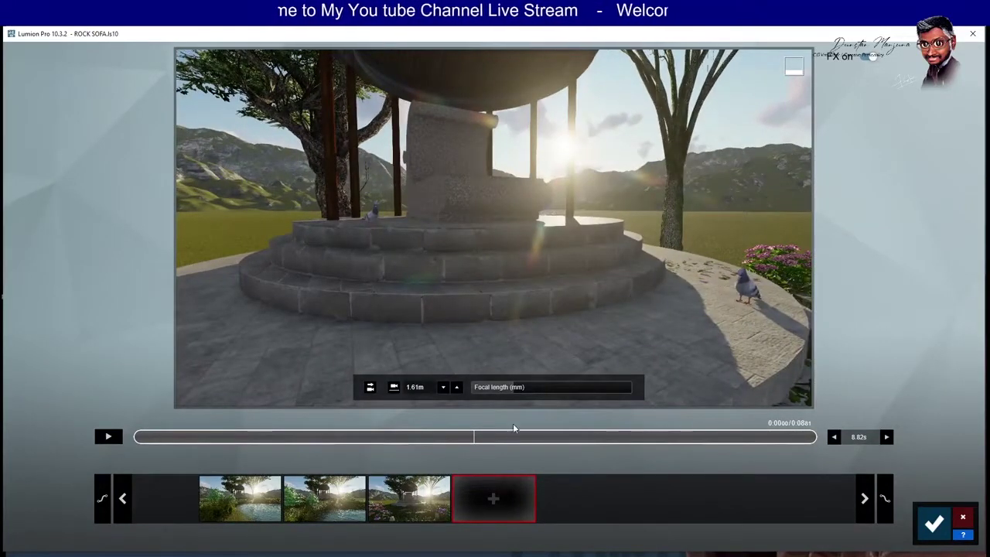
pyautogui.click(493, 498)
# Add a keyframe raised and pulled back from the gazebo, then orbit toward a frontal view.
pyautogui.press('w')
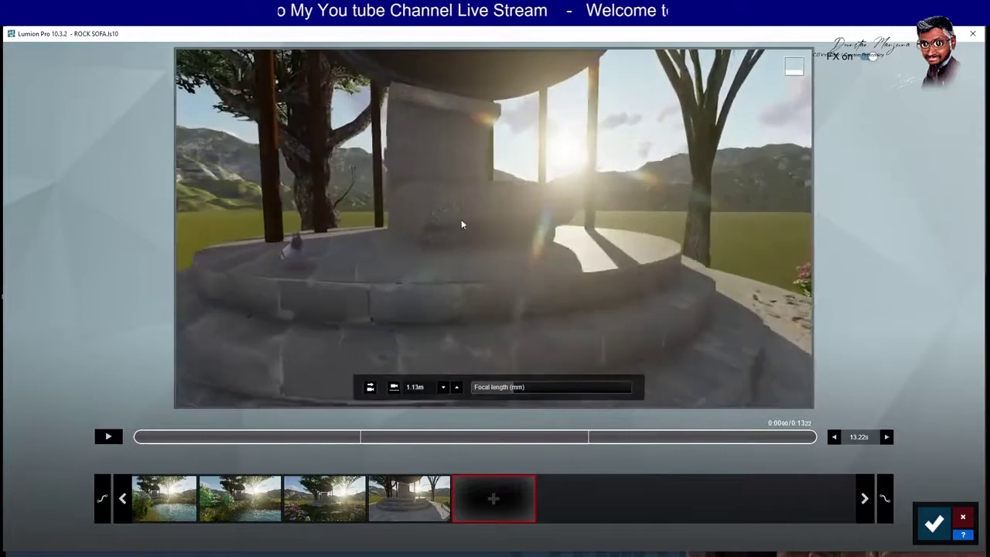
pyautogui.press('s')
pyautogui.press('q')
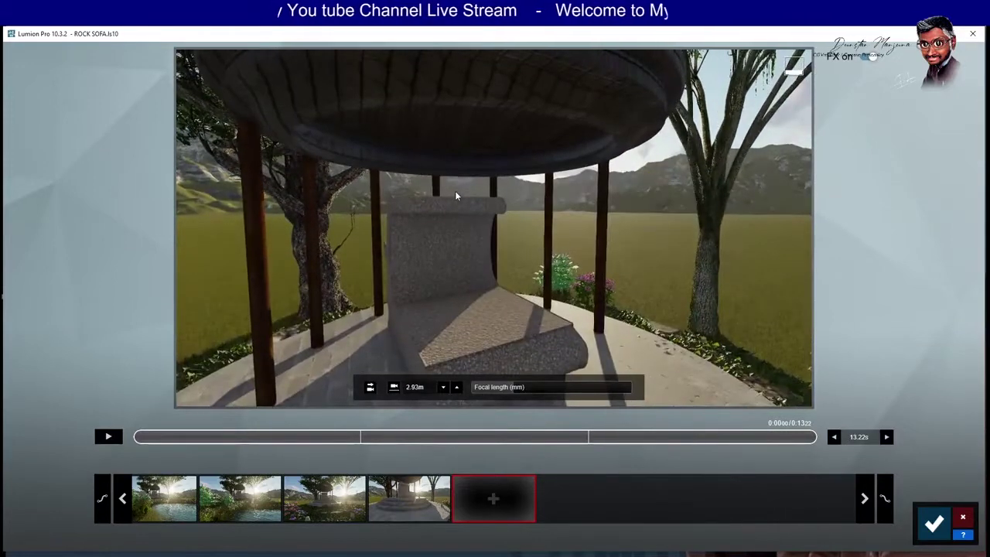
pyautogui.press('s')
pyautogui.press('q')
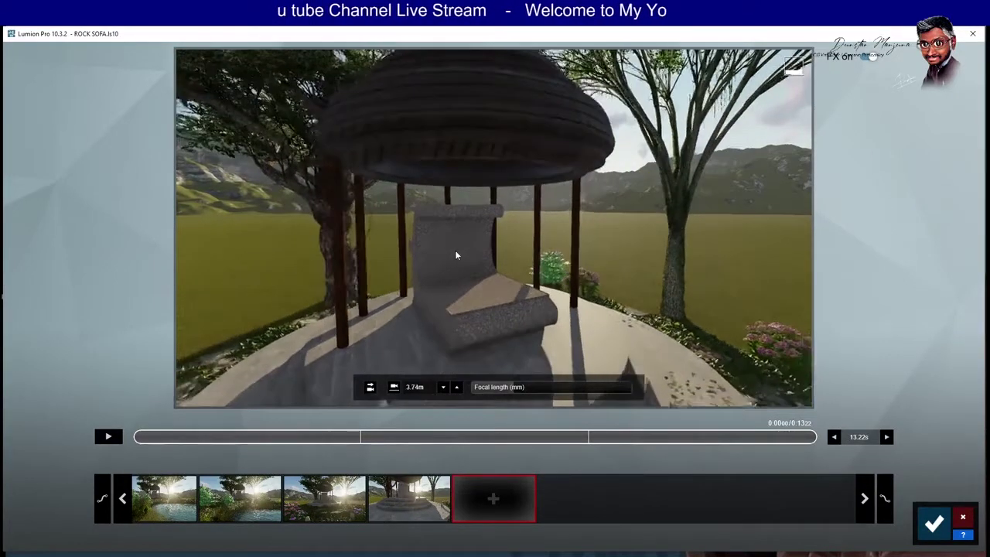
pyautogui.press('s')
pyautogui.press('q')
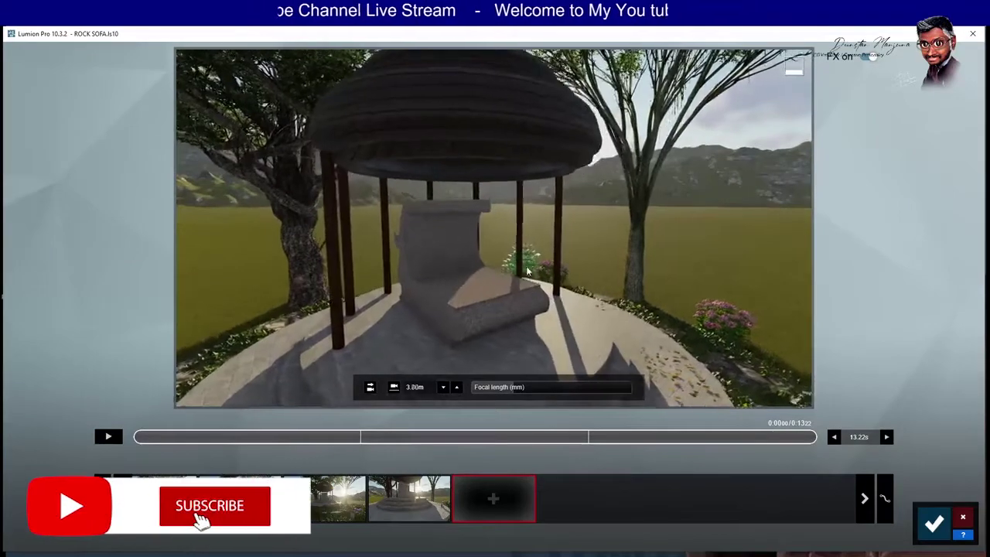
pyautogui.moveTo(526, 250); pyautogui.dragTo(494, 227, button='right')
pyautogui.click(497, 500)
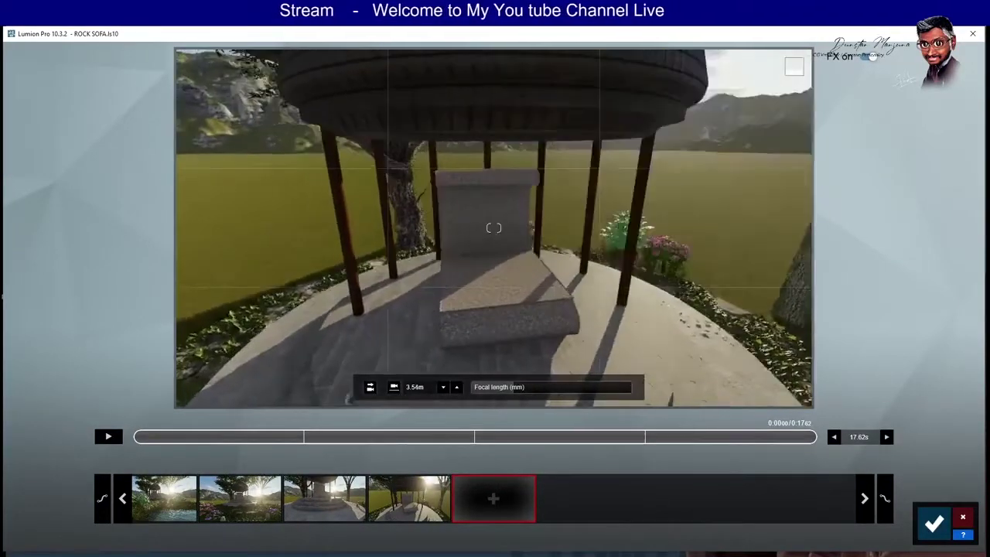
pyautogui.moveTo(494, 227)
pyautogui.mouseDown(button='right')
pyautogui.moveTo(516, 275)
pyautogui.moveTo(450, 250)
pyautogui.moveTo(438, 308)
pyautogui.moveTo(456, 280)
pyautogui.moveTo(470, 287)
pyautogui.mouseUp(button='right')
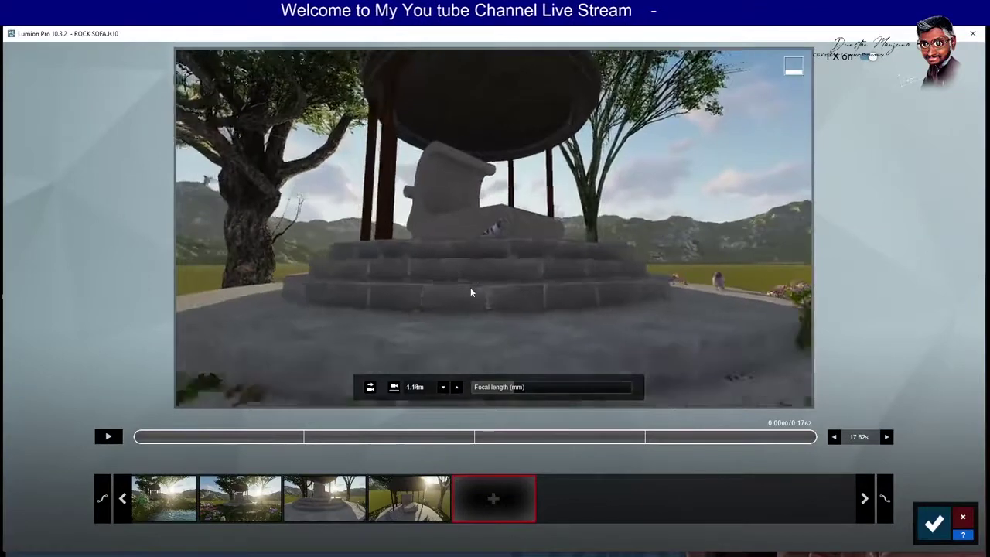
pyautogui.scroll(-3, 470, 287)
pyautogui.moveTo(540, 286)
pyautogui.mouseDown(button='right')
pyautogui.moveTo(526, 245)
pyautogui.moveTo(518, 273)
pyautogui.mouseUp(button='right')
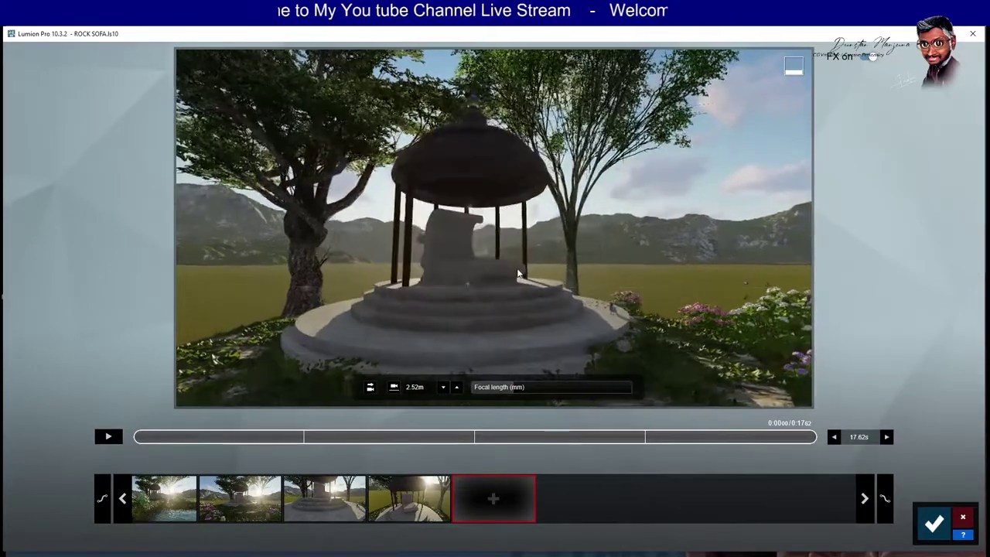
# Add a final camera keyframe of the whole gazebo and preview the clip to 3.5 seconds.
pyautogui.click(494, 499)
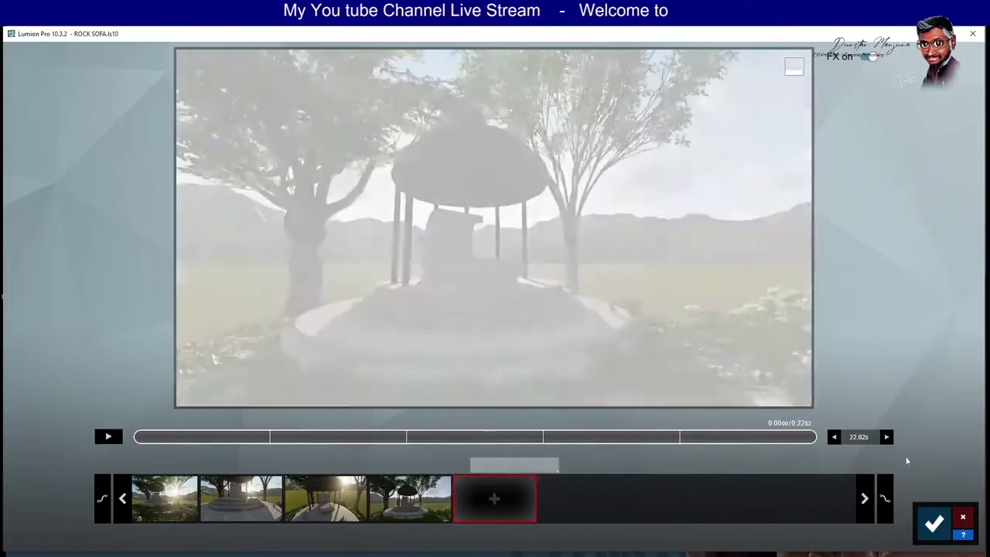
pyautogui.press('Escape')
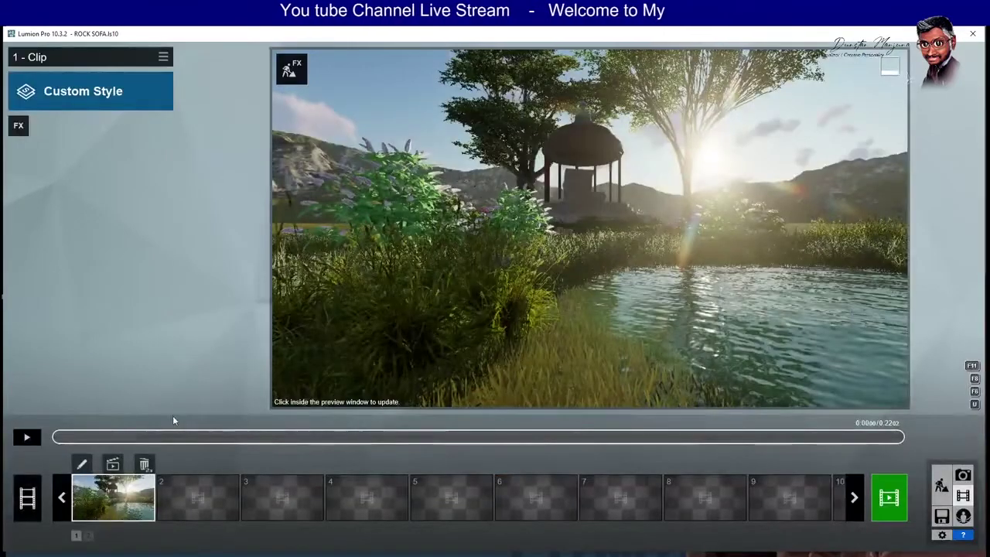
pyautogui.moveTo(58, 439)
pyautogui.mouseDown()
pyautogui.moveTo(670, 458)
pyautogui.moveTo(877, 450)
pyautogui.moveTo(426, 464)
pyautogui.mouseUp()
# Delete the third camera keyframe from the clip's camera path.
pyautogui.click(121, 495)
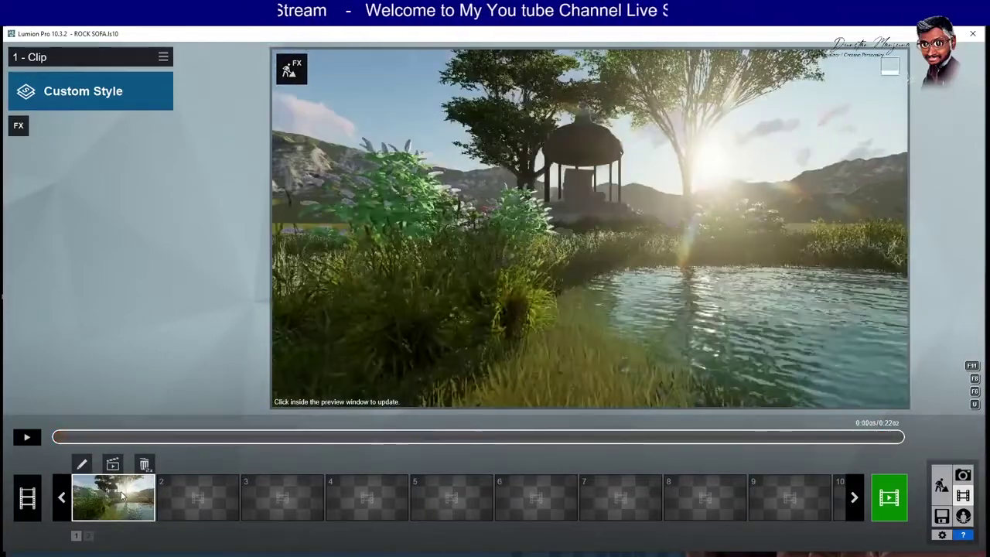
pyautogui.click(309, 507)
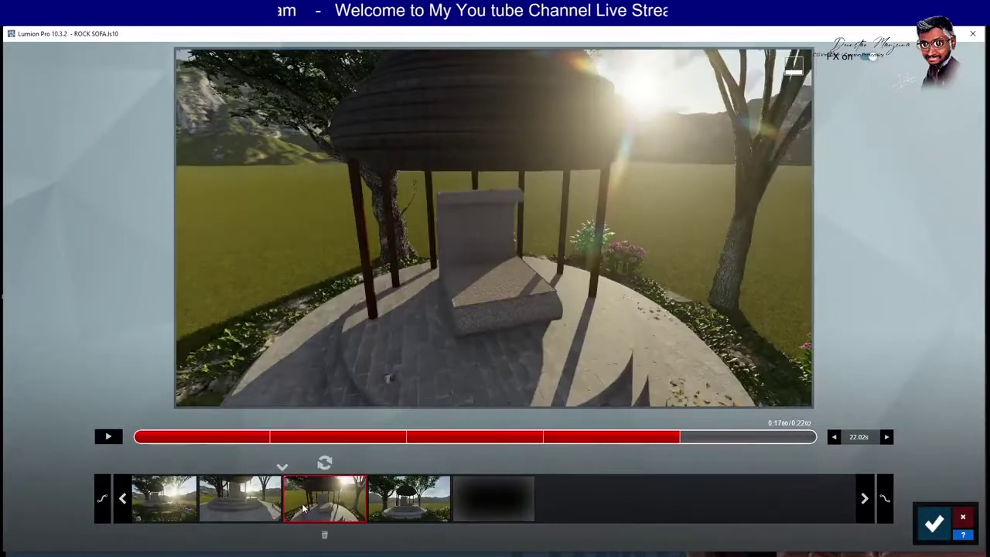
pyautogui.moveTo(629, 438)
pyautogui.mouseDown()
pyautogui.moveTo(498, 442)
pyautogui.moveTo(517, 440)
pyautogui.mouseUp()
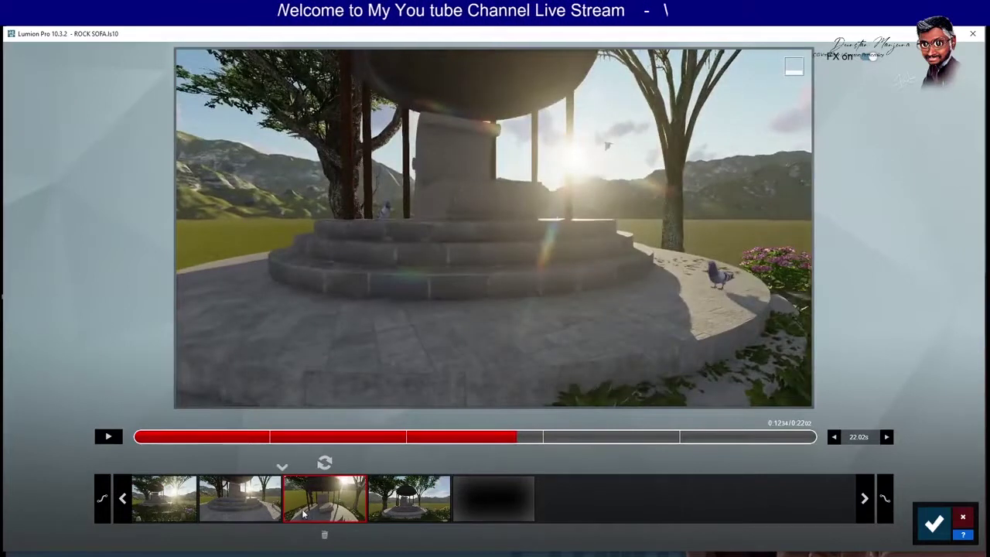
pyautogui.click(335, 507)
pyautogui.click(236, 508)
pyautogui.click(336, 519)
pyautogui.click(325, 536)
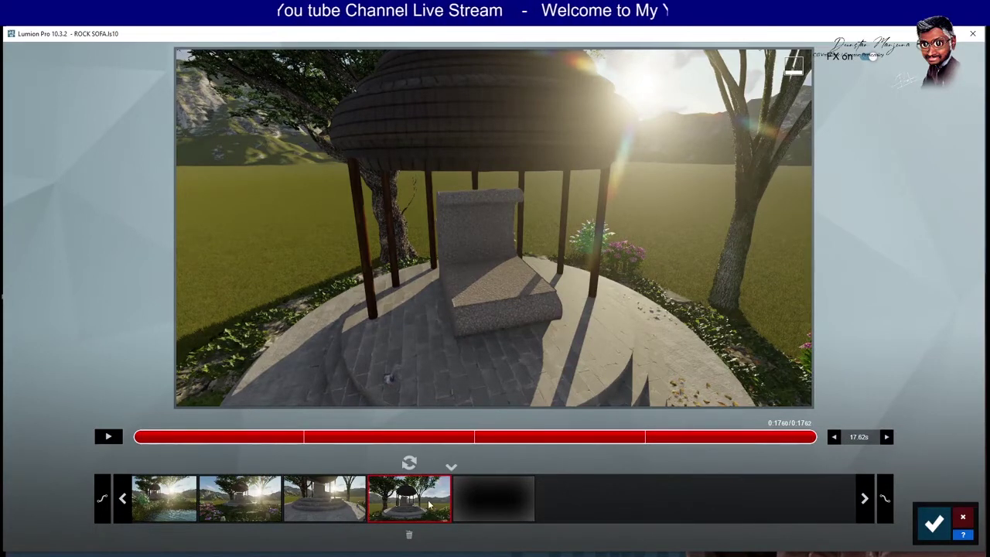
# Delete the distant gazebo keyframe and save the shortened 13.22 s clip.
pyautogui.click(430, 504)
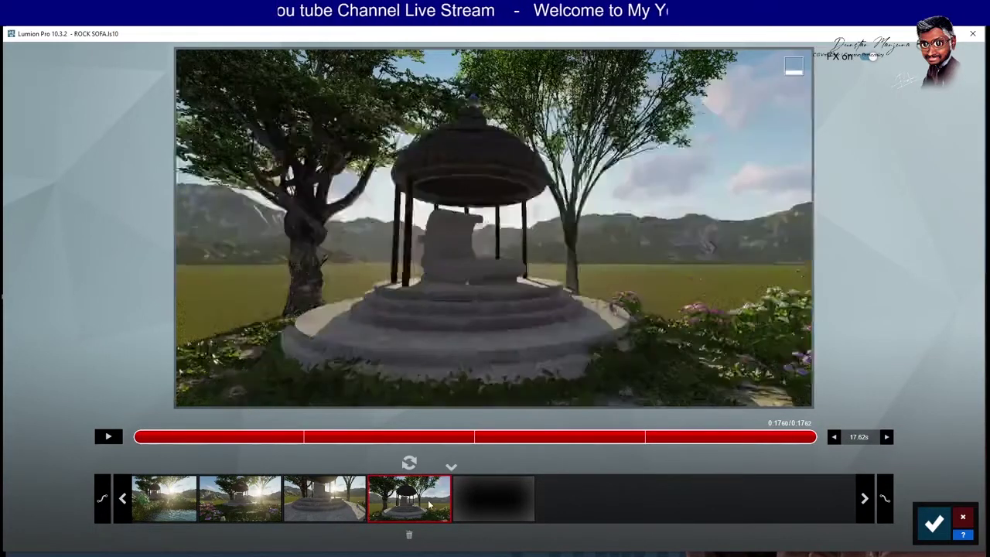
pyautogui.click(410, 536)
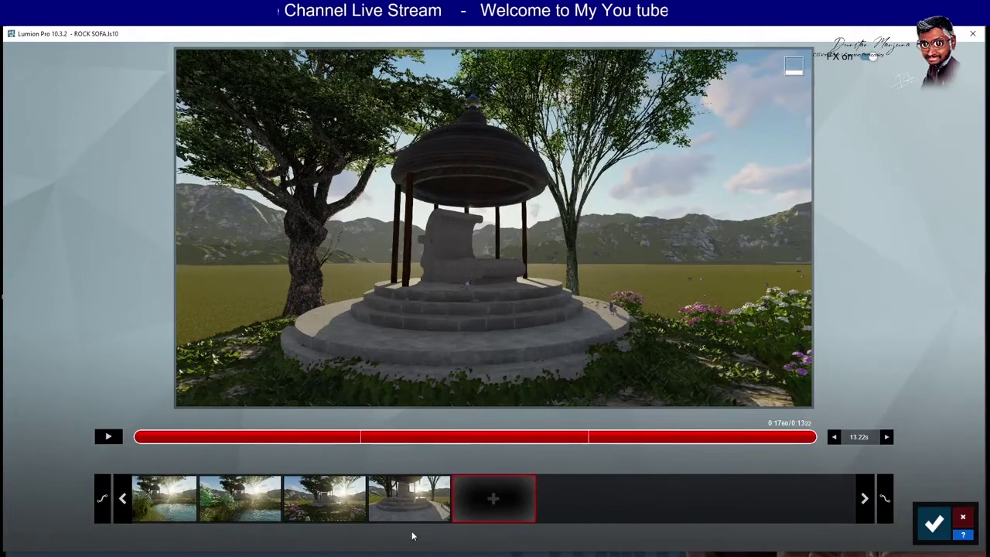
pyautogui.moveTo(681, 444)
pyautogui.mouseDown()
pyautogui.moveTo(612, 448)
pyautogui.moveTo(845, 453)
pyautogui.moveTo(469, 455)
pyautogui.mouseUp()
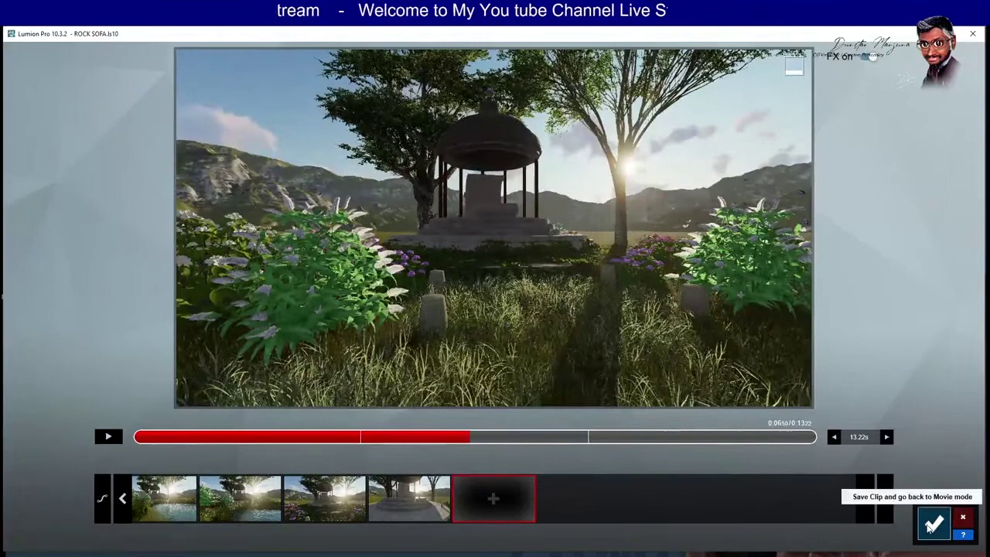
pyautogui.click(931, 525)
pyautogui.moveTo(66, 437)
pyautogui.mouseDown()
pyautogui.moveTo(884, 451)
pyautogui.moveTo(23, 442)
pyautogui.mouseUp()
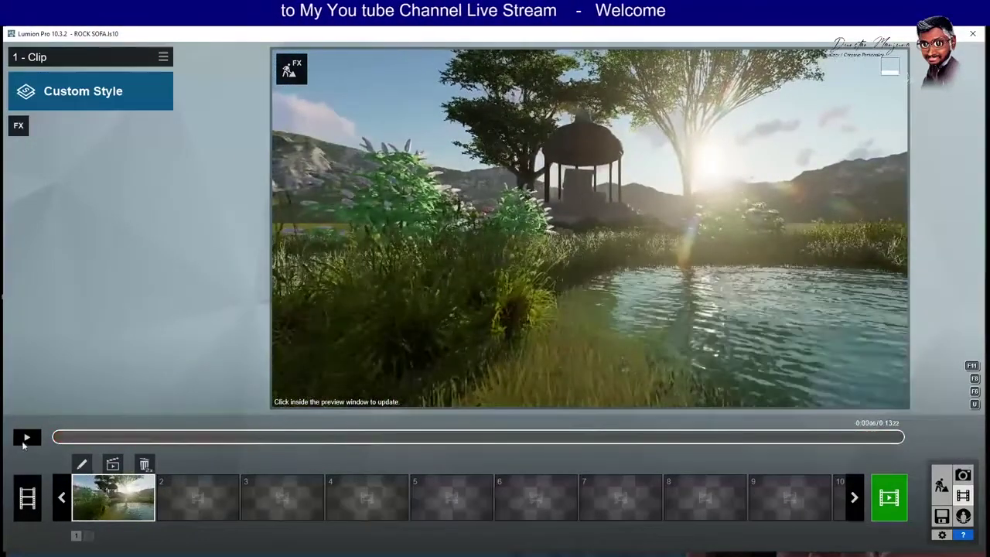
# Add the Advanced Reflection effect to the clip with all effect categories shown.
pyautogui.click(18, 125)
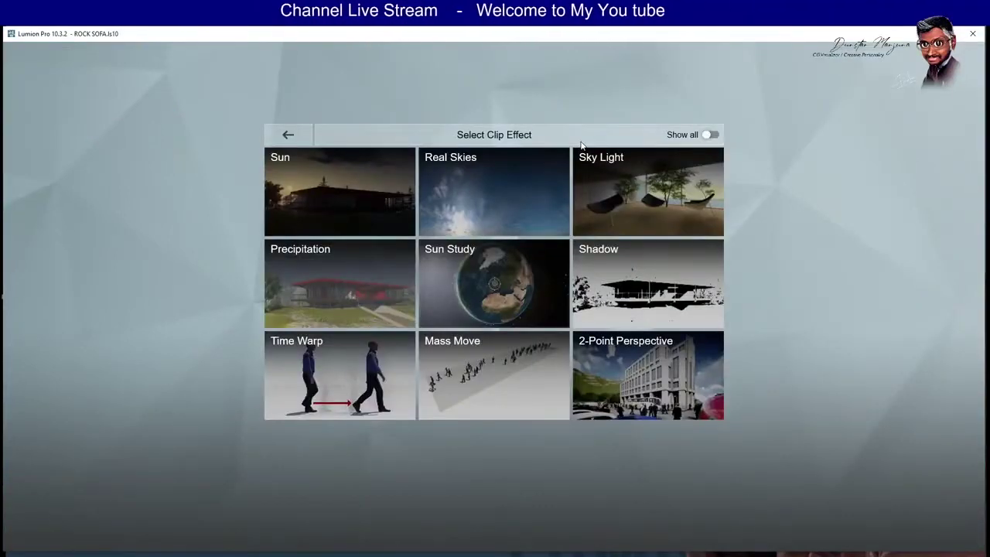
pyautogui.click(710, 134)
pyautogui.click(297, 203)
pyautogui.click(302, 249)
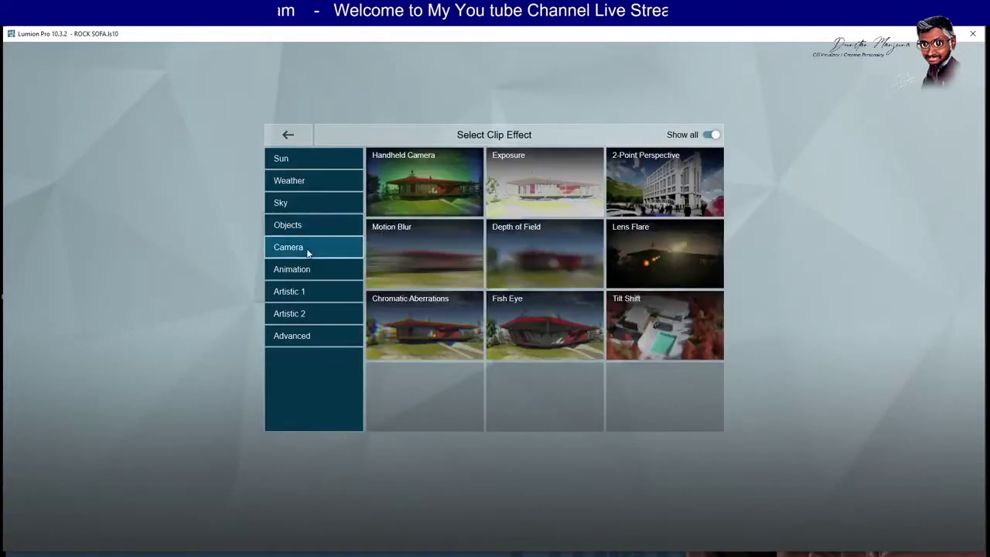
pyautogui.click(302, 292)
pyautogui.click(310, 314)
pyautogui.click(310, 336)
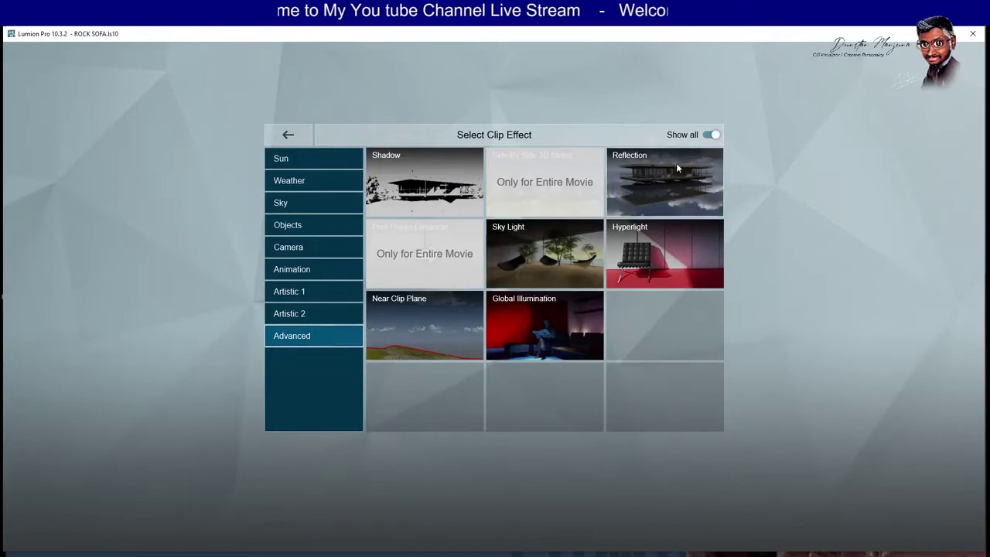
pyautogui.click(677, 167)
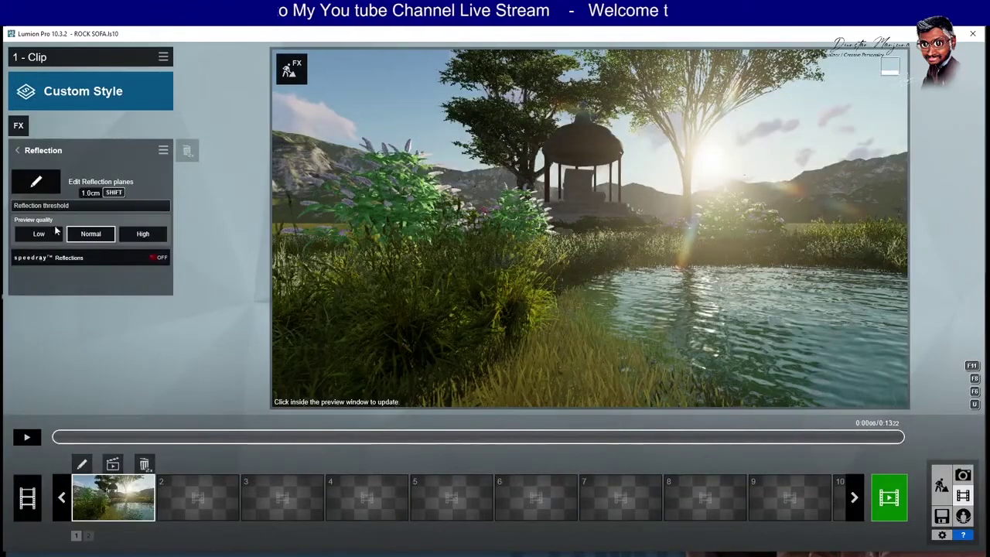
# Place a reflection plane over the pond and preview the clip's reflection.
pyautogui.click(35, 183)
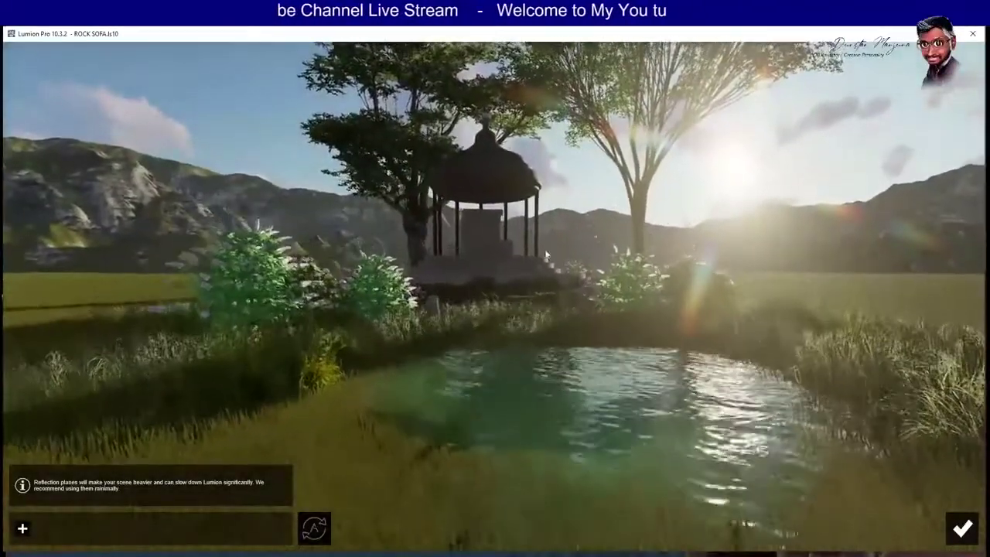
pyautogui.click(22, 528)
pyautogui.click(533, 396)
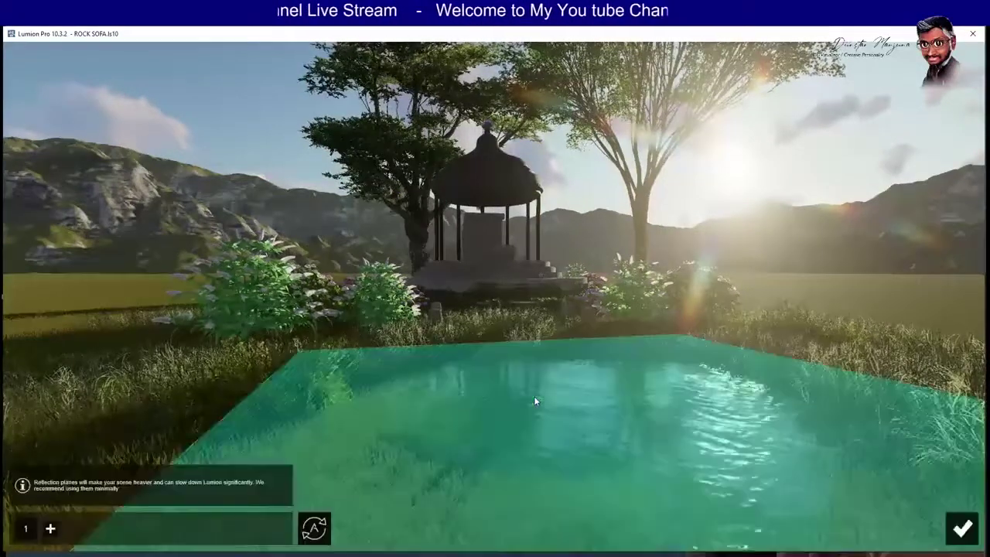
pyautogui.click(963, 528)
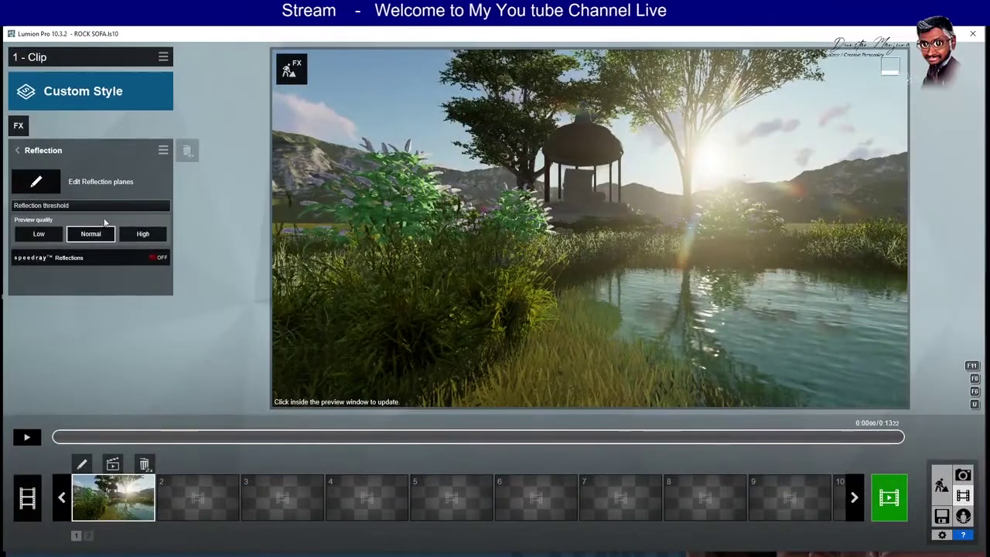
pyautogui.click(52, 150)
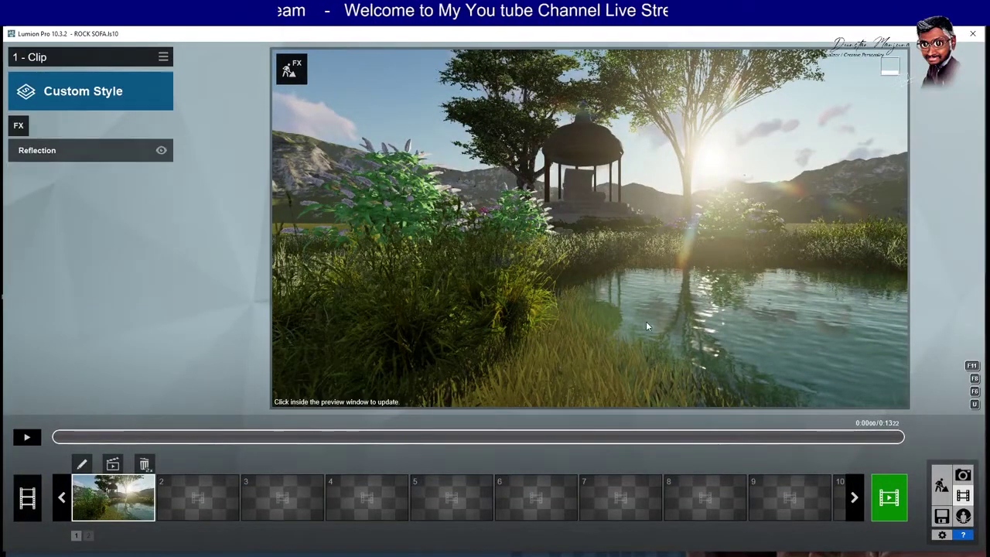
pyautogui.moveTo(103, 440)
pyautogui.mouseDown()
pyautogui.moveTo(674, 447)
pyautogui.moveTo(424, 433)
pyautogui.moveTo(2, 435)
pyautogui.mouseUp()
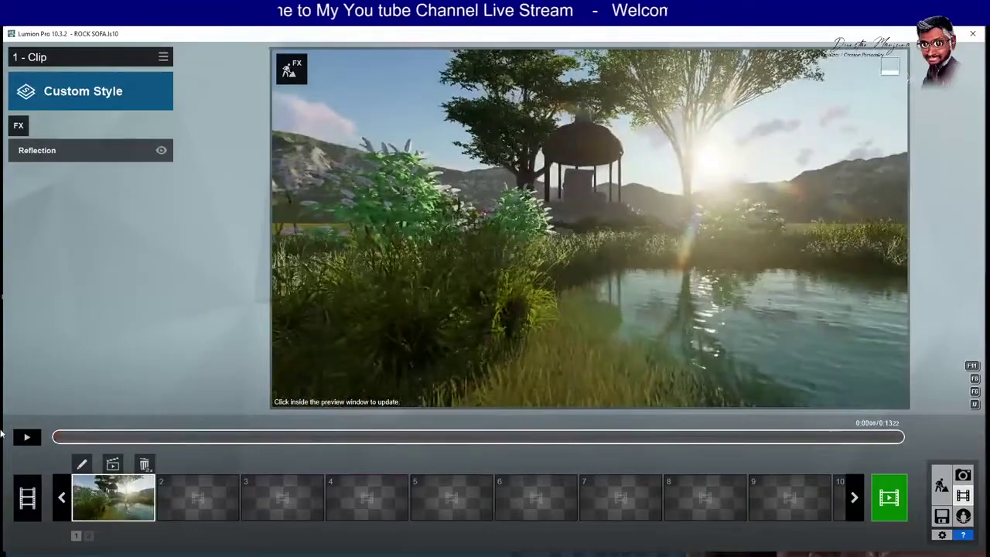